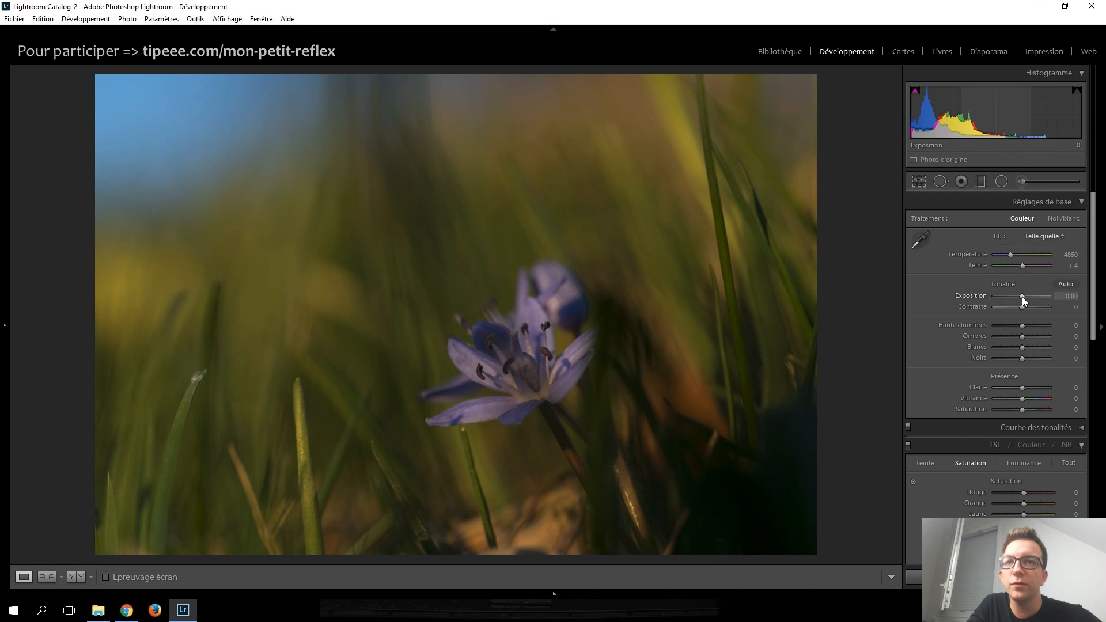
Step: Raise the flower photo's Exposition to +2,40 in the basic adjustments
{"action": "scroll", "coordinate": [1022, 296], "scroll_direction": "up", "scroll_amount": 11}
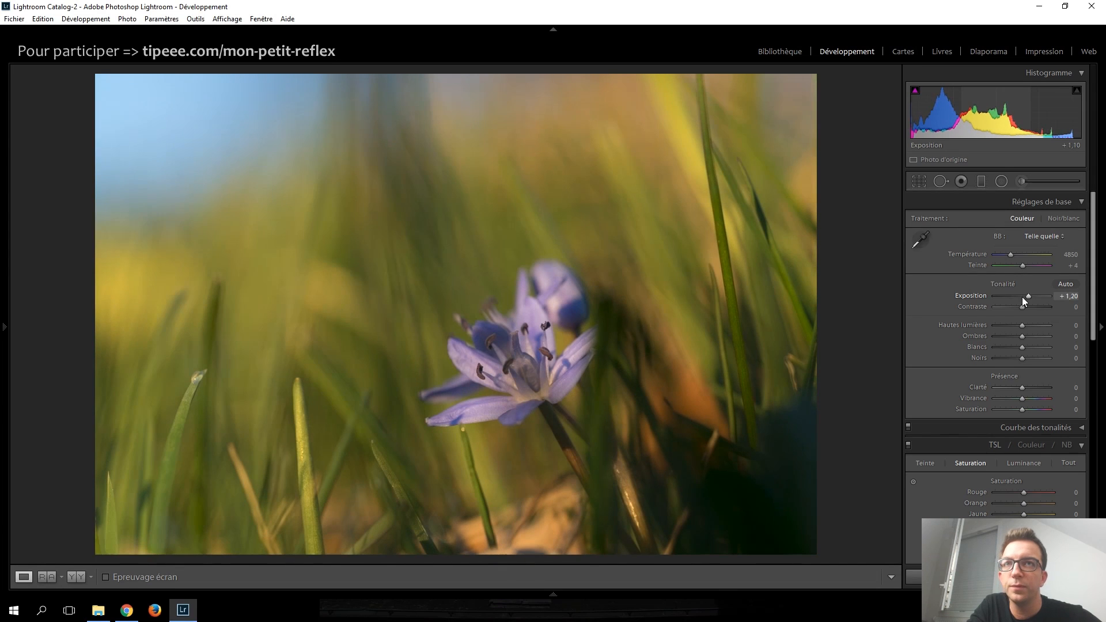
{"action": "scroll", "coordinate": [1022, 296], "scroll_direction": "up", "scroll_amount": 3}
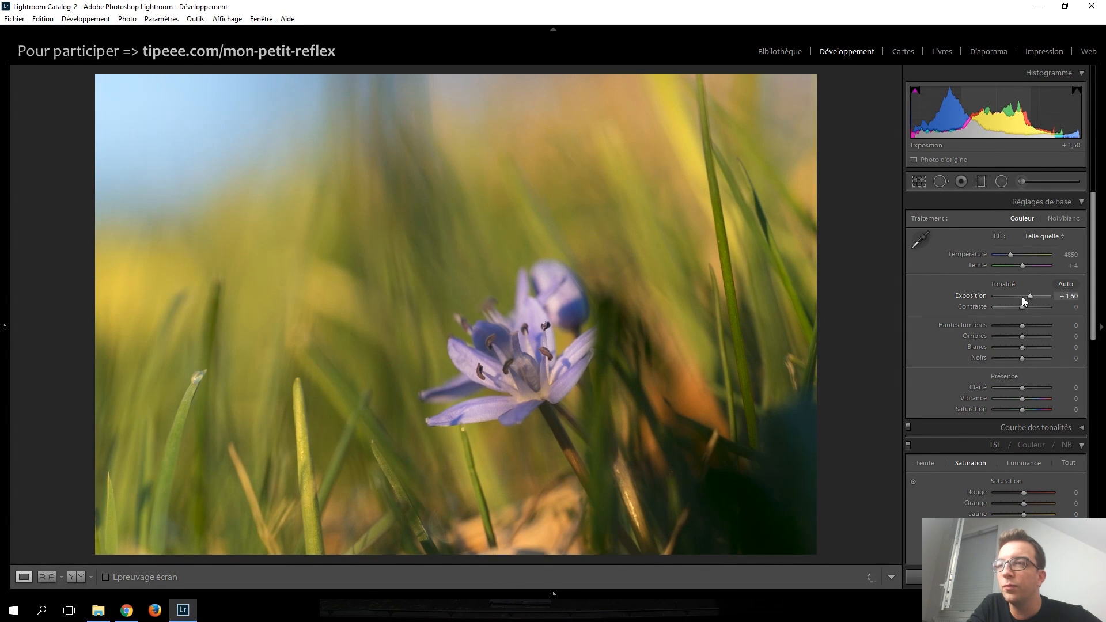
{"action": "scroll", "coordinate": [1022, 296], "scroll_direction": "up", "scroll_amount": 1}
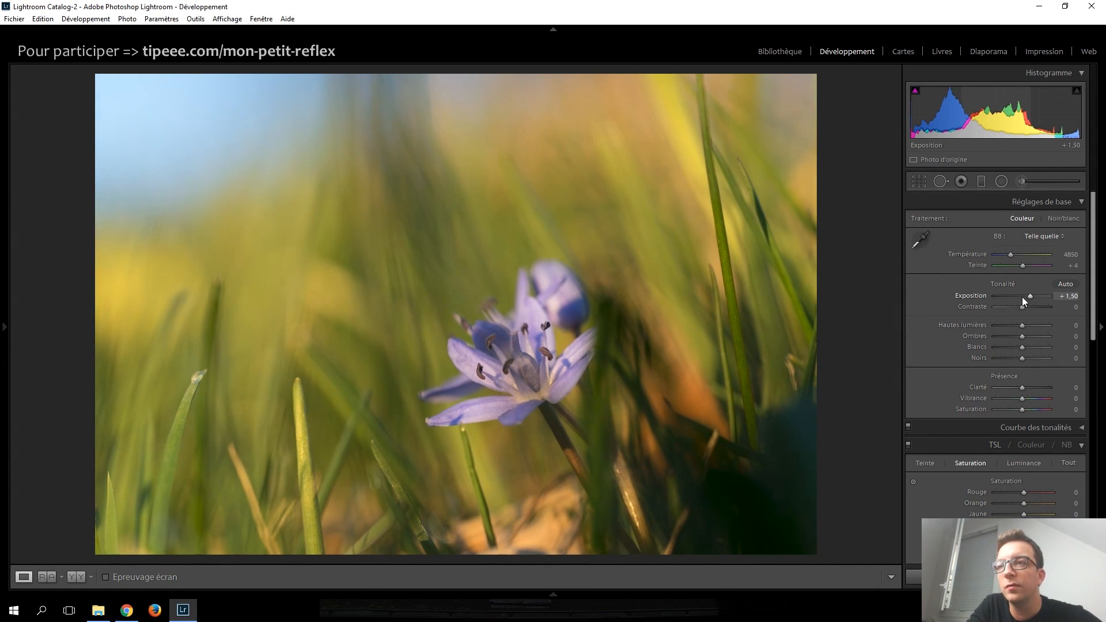
{"action": "scroll", "coordinate": [1022, 296], "scroll_direction": "up", "scroll_amount": 3}
{"action": "scroll", "coordinate": [1022, 296], "scroll_direction": "up", "scroll_amount": 4}
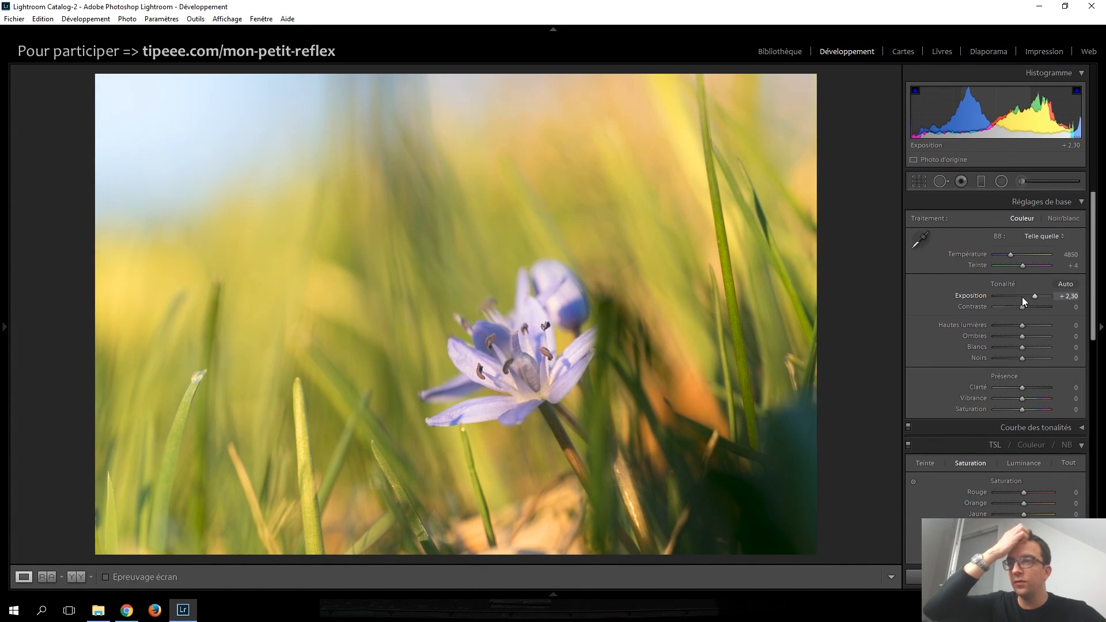
{"action": "scroll", "coordinate": [1022, 296], "scroll_direction": "up", "scroll_amount": 5}
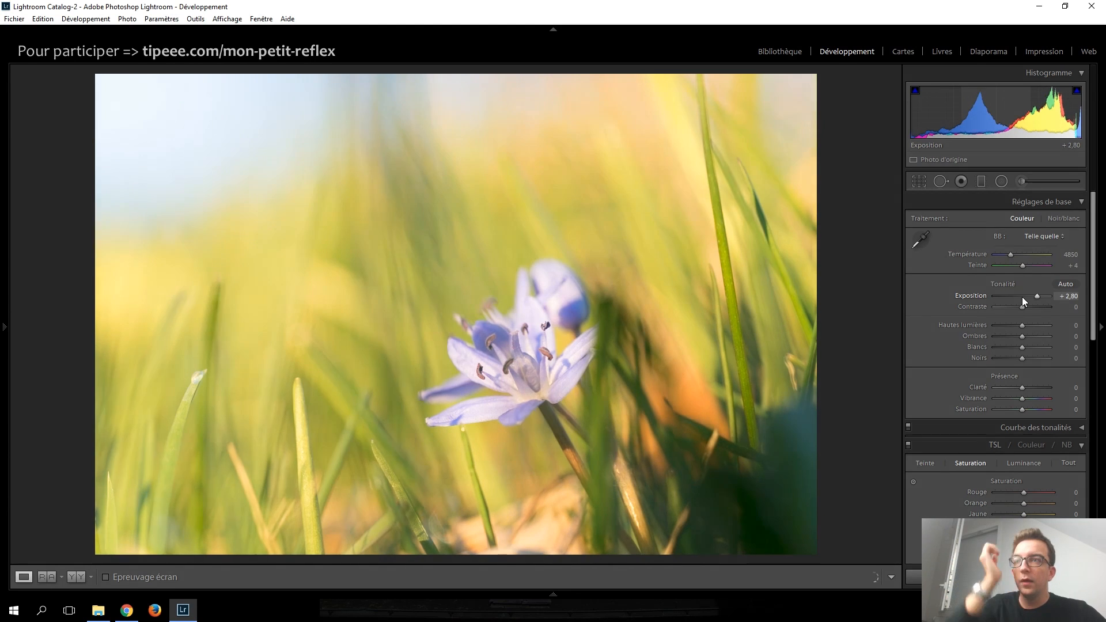
{"action": "scroll", "coordinate": [1022, 296], "scroll_direction": "down", "scroll_amount": 1}
{"action": "scroll", "coordinate": [1024, 299], "scroll_direction": "down", "scroll_amount": 3}
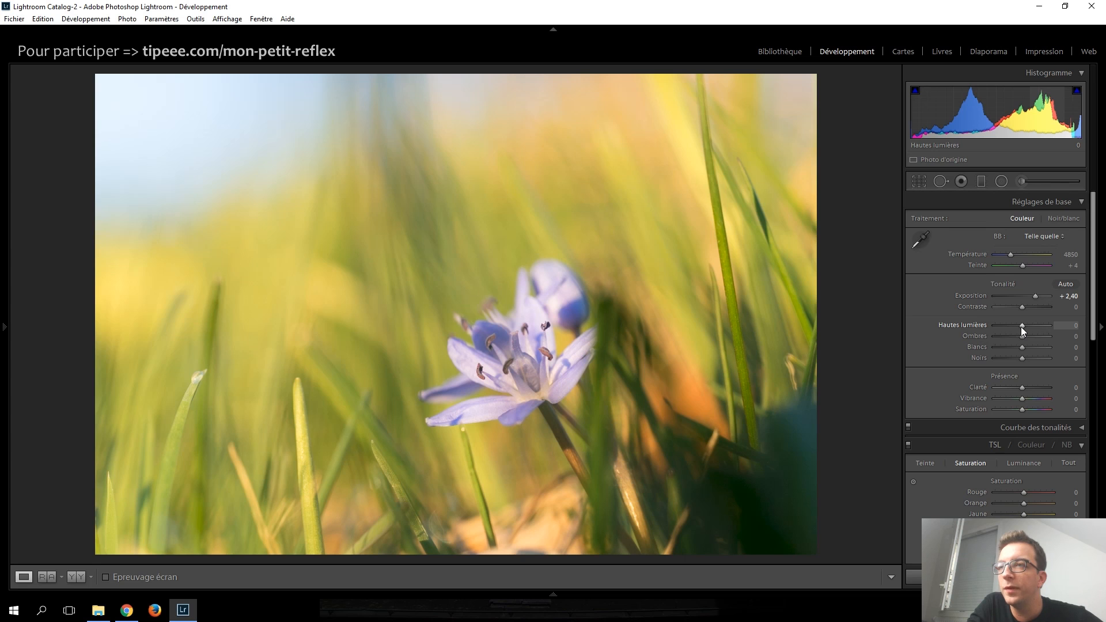
Step: Set the photo's Hautes lumières to -25
{"action": "key", "text": "Down"}
{"action": "key", "text": "Down"}
{"action": "key", "text": "Down"}
{"action": "key", "text": "Down"}
{"action": "key", "text": "Down"}
{"action": "key", "text": "Down"}
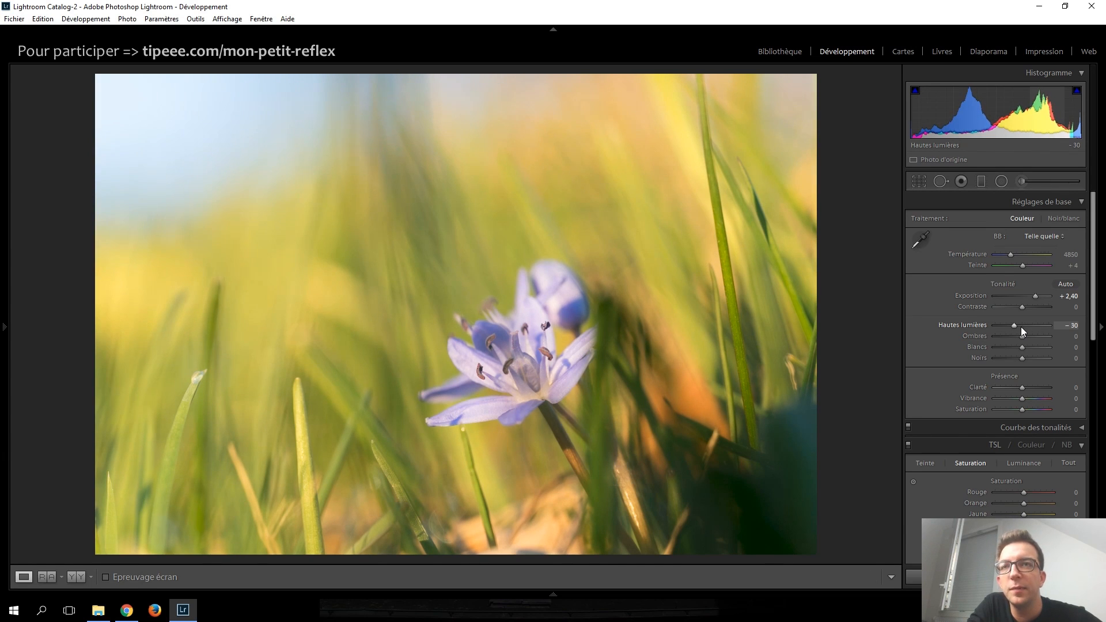
{"action": "key", "text": "Up"}
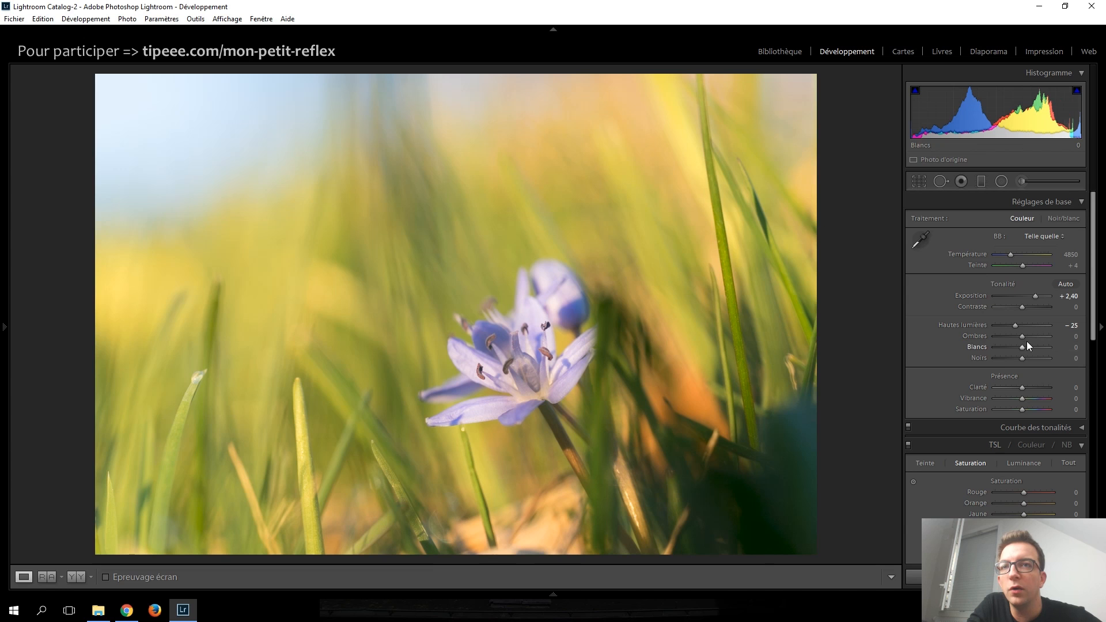
Step: Set the photo's Ombres to +25 and its Blancs to +10
{"action": "key", "text": "Up"}
{"action": "key", "text": "Up"}
{"action": "key", "text": "Up"}
{"action": "key", "text": "Up"}
{"action": "key", "text": "Up"}
{"action": "key", "text": "Up"}
{"action": "key", "text": "Up"}
{"action": "key", "text": "Up"}
{"action": "key", "text": "Up"}
{"action": "key", "text": "Up"}
{"action": "key", "text": "Up"}
{"action": "key", "text": "Up"}
{"action": "key", "text": "Up"}
{"action": "key", "text": "Up"}
{"action": "key", "text": "Up"}
{"action": "key", "text": "Up"}
{"action": "key", "text": "Up"}
{"action": "key", "text": "Up"}
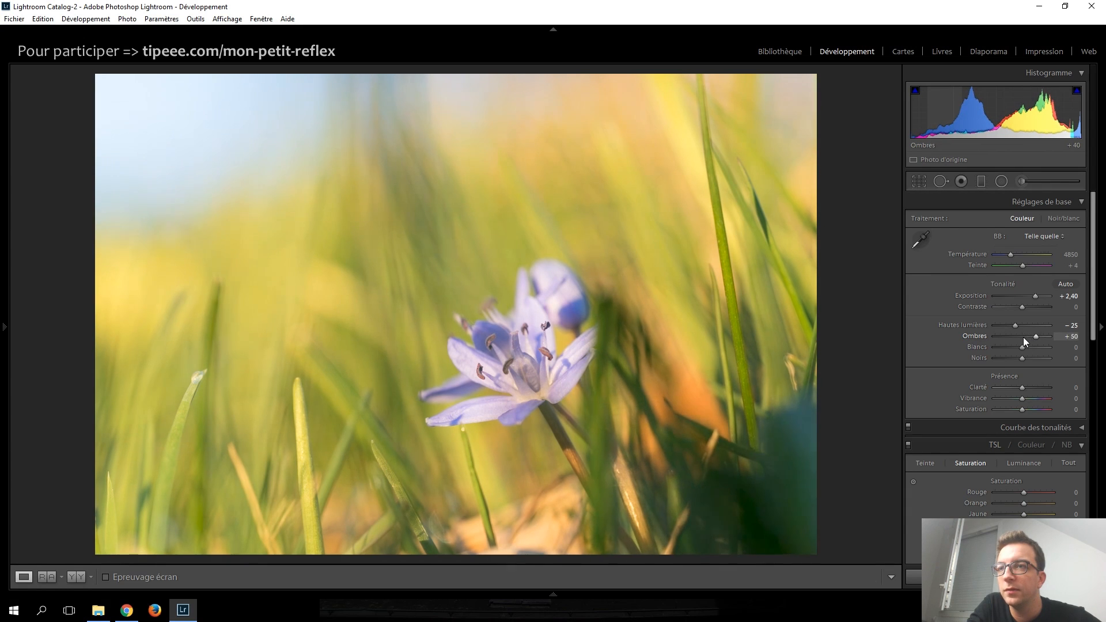
{"action": "key", "text": "Down"}
{"action": "key", "text": "Down"}
{"action": "key", "text": "Down"}
{"action": "key", "text": "Down"}
{"action": "key", "text": "Down"}
{"action": "key", "text": "Down"}
{"action": "key", "text": "Down"}
{"action": "key", "text": "Down"}
{"action": "key", "text": "Down"}
{"action": "key", "text": "Down"}
{"action": "key", "text": "Down"}
{"action": "key", "text": "Down"}
{"action": "key", "text": "Down"}
{"action": "key", "text": "Down"}
{"action": "key", "text": "Down"}
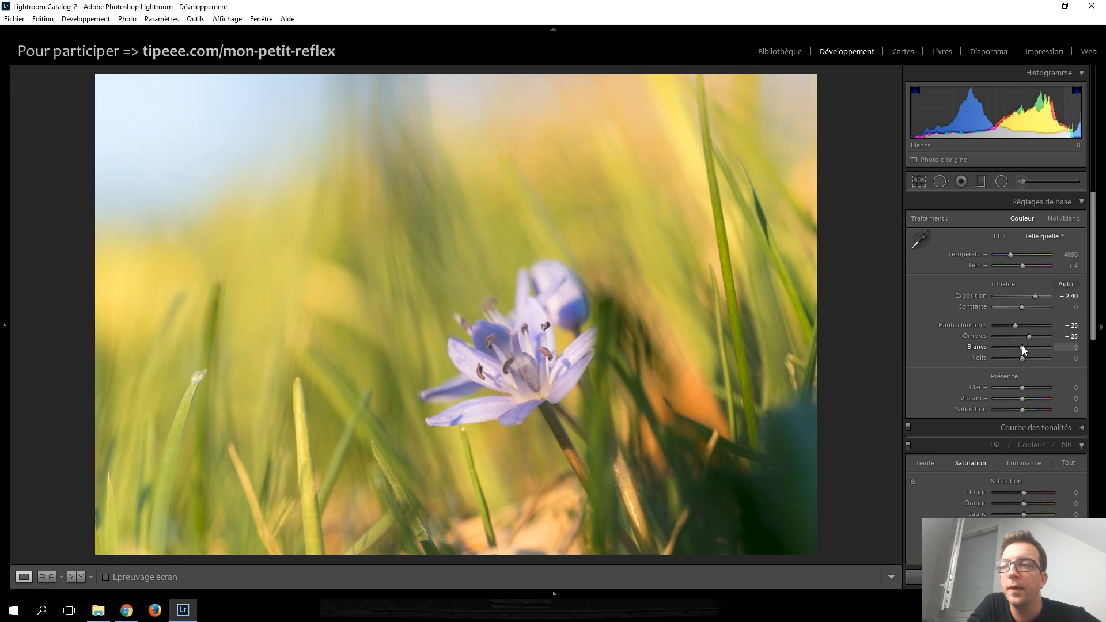
{"action": "key", "text": "Up"}
{"action": "key", "text": "Up"}
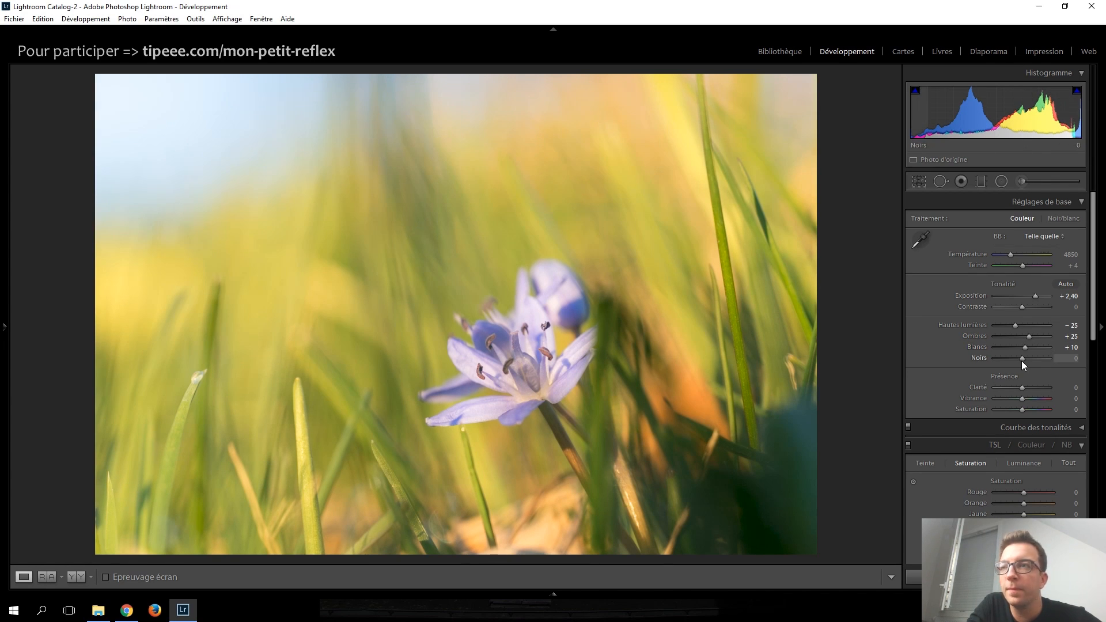
Step: Test darker and lighter Noirs values on the photo and settle on +30
{"action": "key", "text": "Down"}
{"action": "key", "text": "Down"}
{"action": "key", "text": "Down"}
{"action": "key", "text": "Down"}
{"action": "key", "text": "Down"}
{"action": "key", "text": "Down"}
{"action": "key", "text": "Down"}
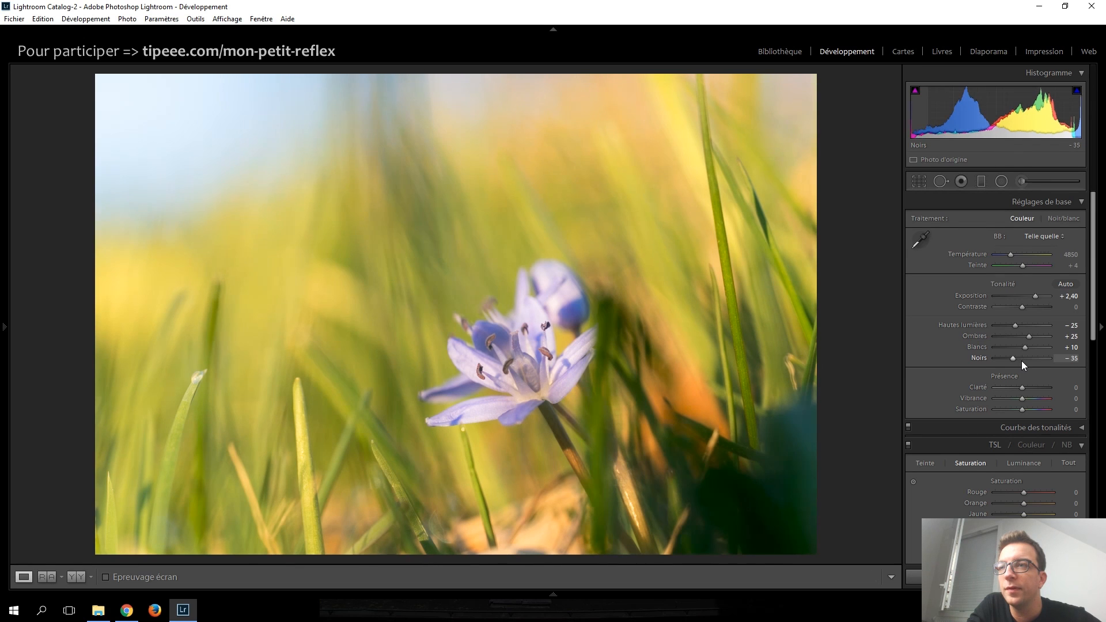
{"action": "key", "text": "Down"}
{"action": "key", "text": "Down"}
{"action": "key", "text": "Down"}
{"action": "key", "text": "Down"}
{"action": "key", "text": "Down"}
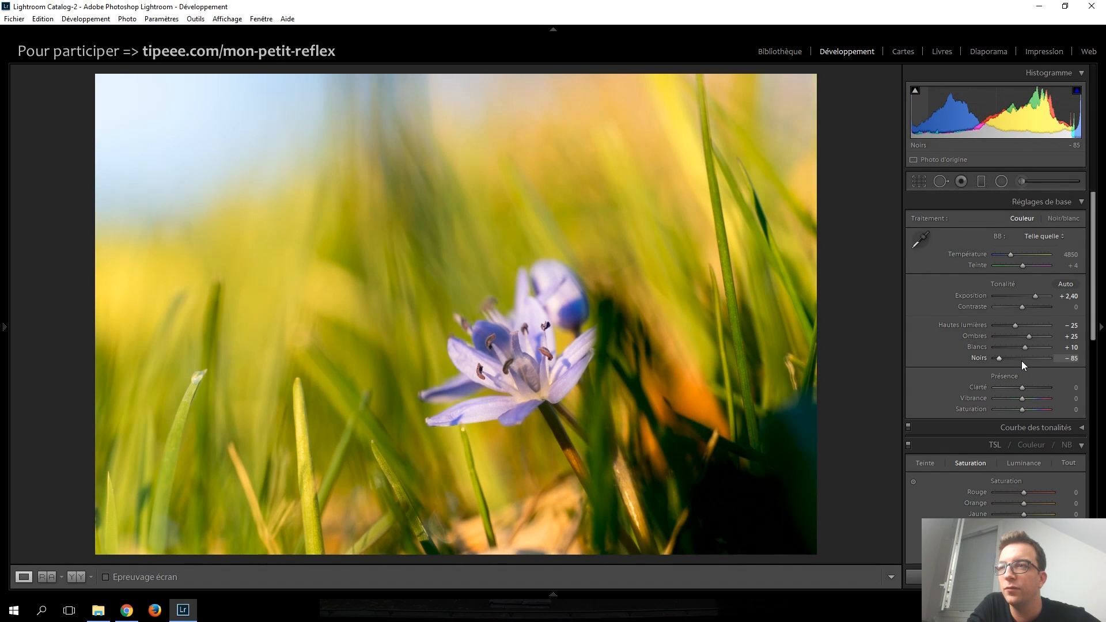
{"action": "key", "text": "Up"}
{"action": "key", "text": "Up"}
{"action": "key", "text": "Up"}
{"action": "key", "text": "Up"}
{"action": "key", "text": "Up"}
{"action": "key", "text": "Up"}
{"action": "key", "text": "Up"}
{"action": "key", "text": "Up"}
{"action": "key", "text": "Up"}
{"action": "key", "text": "Up"}
{"action": "key", "text": "Up"}
{"action": "key", "text": "Up"}
{"action": "key", "text": "Up"}
{"action": "key", "text": "Up"}
{"action": "key", "text": "Up"}
{"action": "key", "text": "Up"}
{"action": "key", "text": "Up"}
{"action": "key", "text": "Up"}
{"action": "key", "text": "Up"}
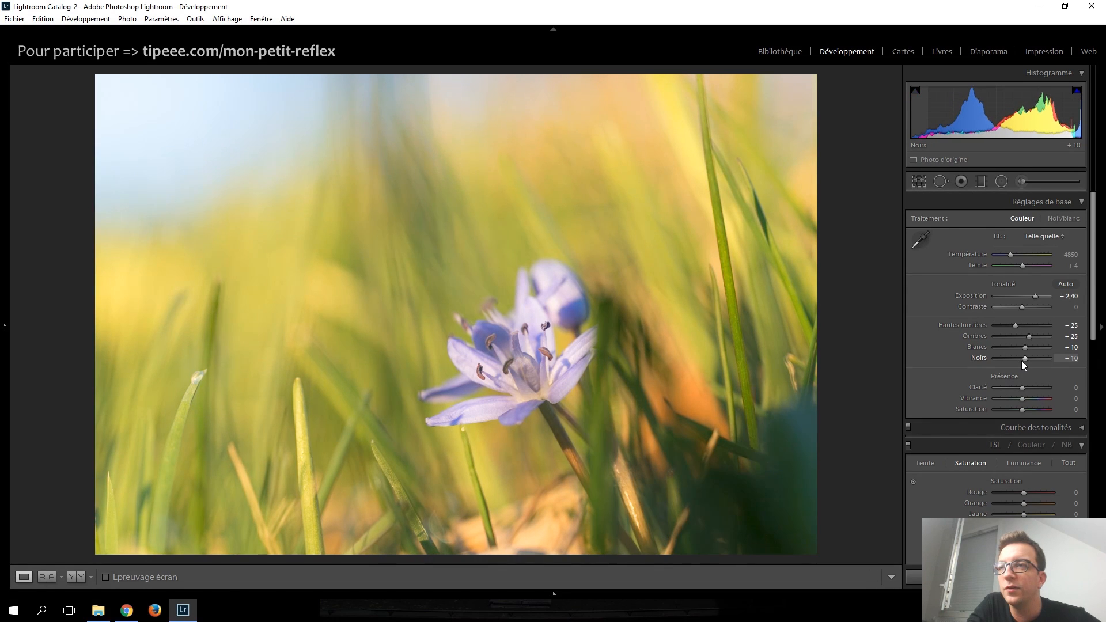
{"action": "key", "text": "Down"}
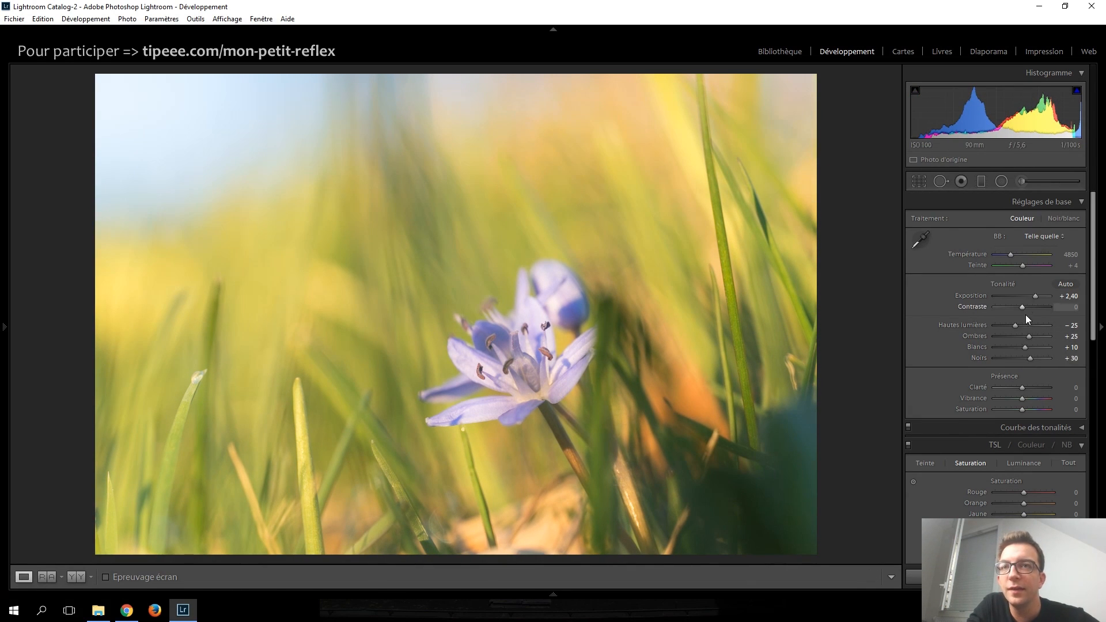
Step: Raise the photo's Exposition further to +2,70
{"action": "key", "text": "Up"}
{"action": "key", "text": "Up"}
{"action": "key", "text": "Up"}
{"action": "key", "text": "Up"}
{"action": "key", "text": "Up"}
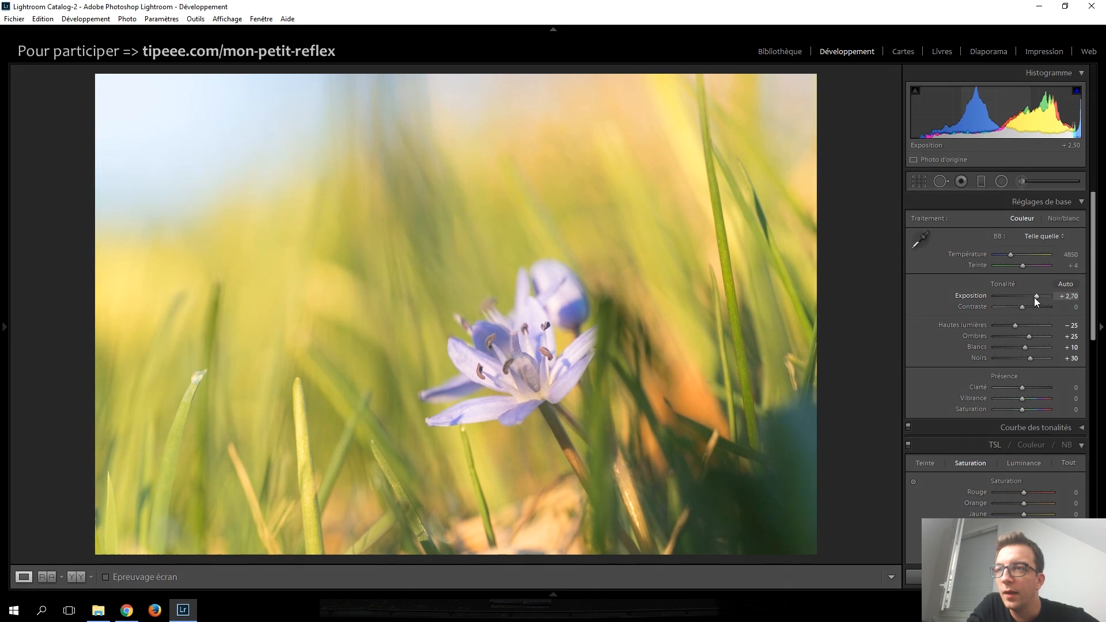
{"action": "key", "text": "Down"}
{"action": "key", "text": "Down"}
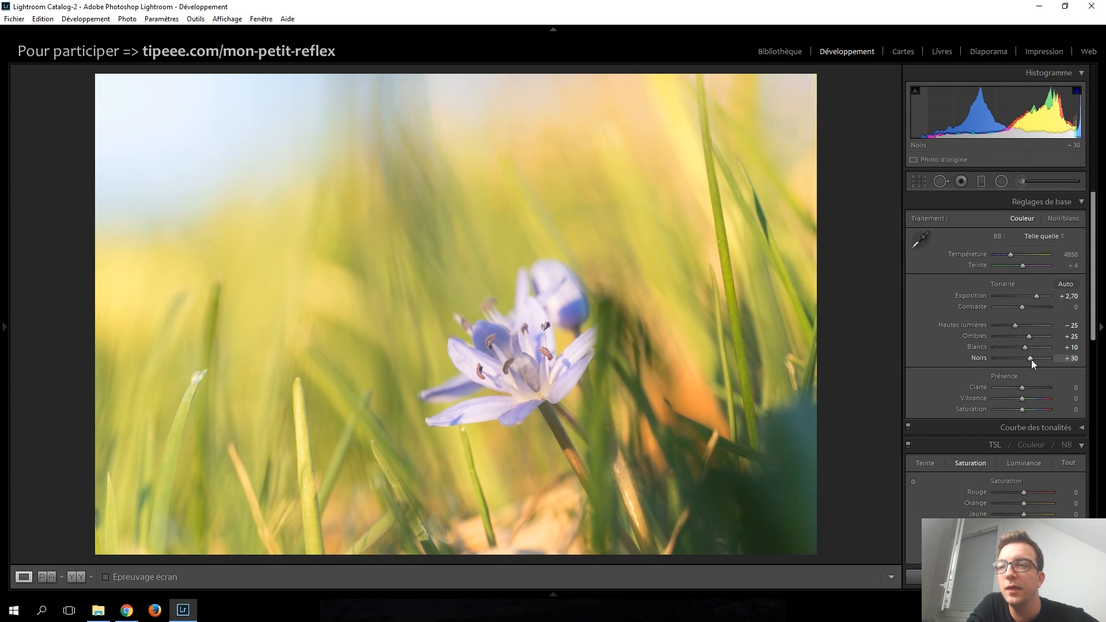
Step: Try Noirs at +50 and bring the setting back down to +19
{"action": "key", "text": "Up"}
{"action": "key", "text": "Up"}
{"action": "key", "text": "Up"}
{"action": "key", "text": "Up"}
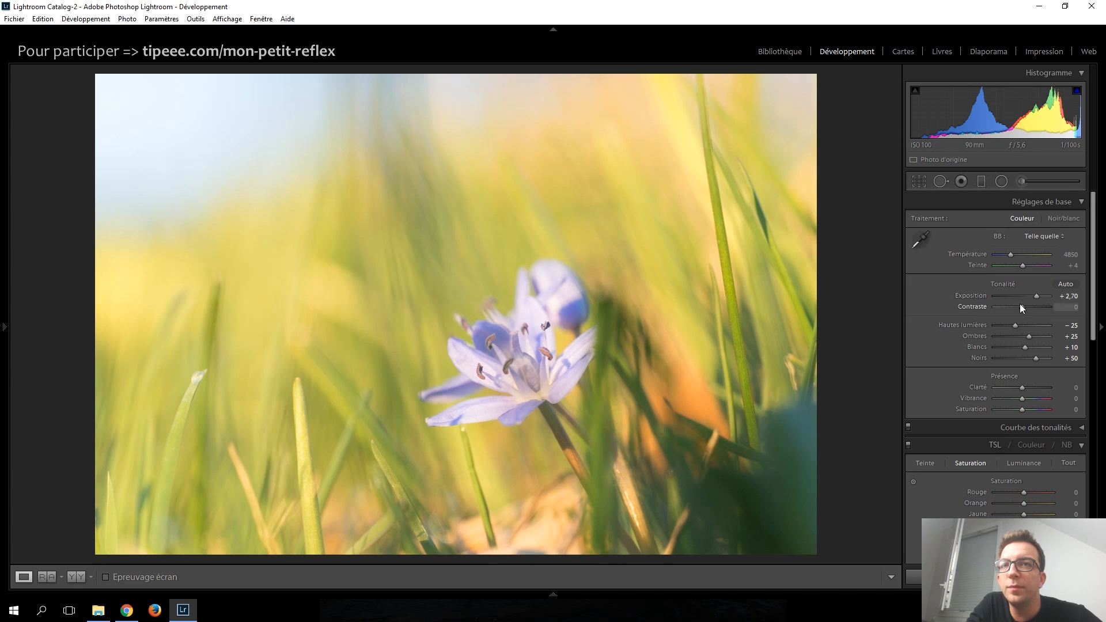
{"action": "left_click_drag", "start_coordinate": [1035, 359], "coordinate": [1031, 361]}
{"action": "key", "text": "Down"}
{"action": "key", "text": "Down"}
{"action": "key", "text": "Down"}
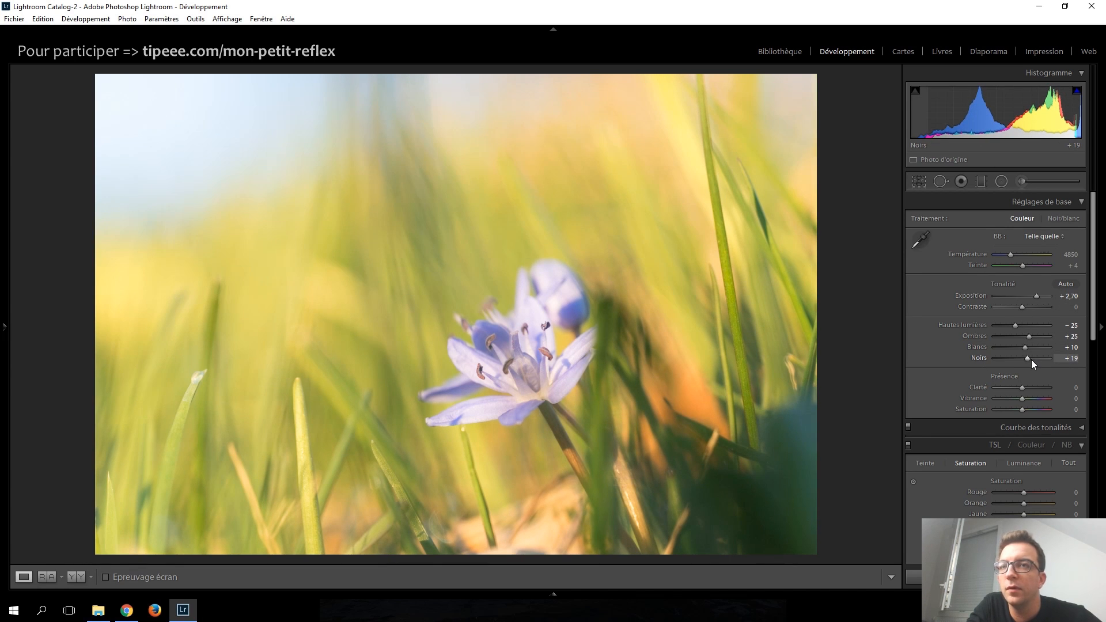
Step: Try a global Clarté of +55 on the photo and reset it to its default
{"action": "key", "text": "Up"}
{"action": "key", "text": "Up"}
{"action": "key", "text": "Up"}
{"action": "key", "text": "Up"}
{"action": "key", "text": "Up"}
{"action": "key", "text": "Up"}
{"action": "key", "text": "Up"}
{"action": "key", "text": "Up"}
{"action": "key", "text": "Up"}
{"action": "key", "text": "Up"}
{"action": "key", "text": "Up"}
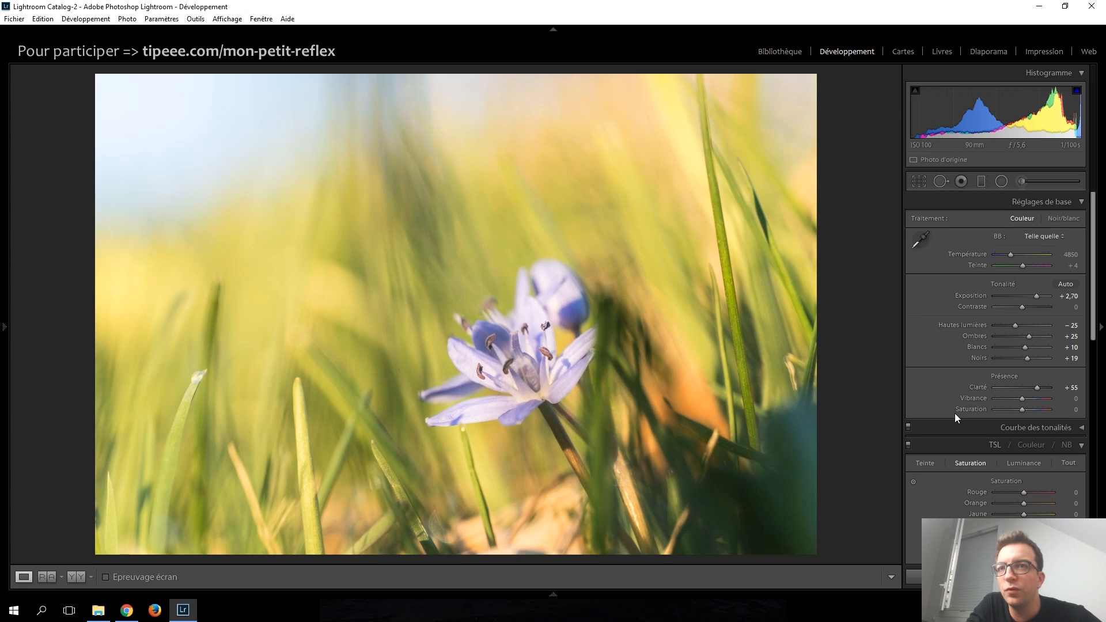
{"action": "double_click", "coordinate": [1039, 389]}
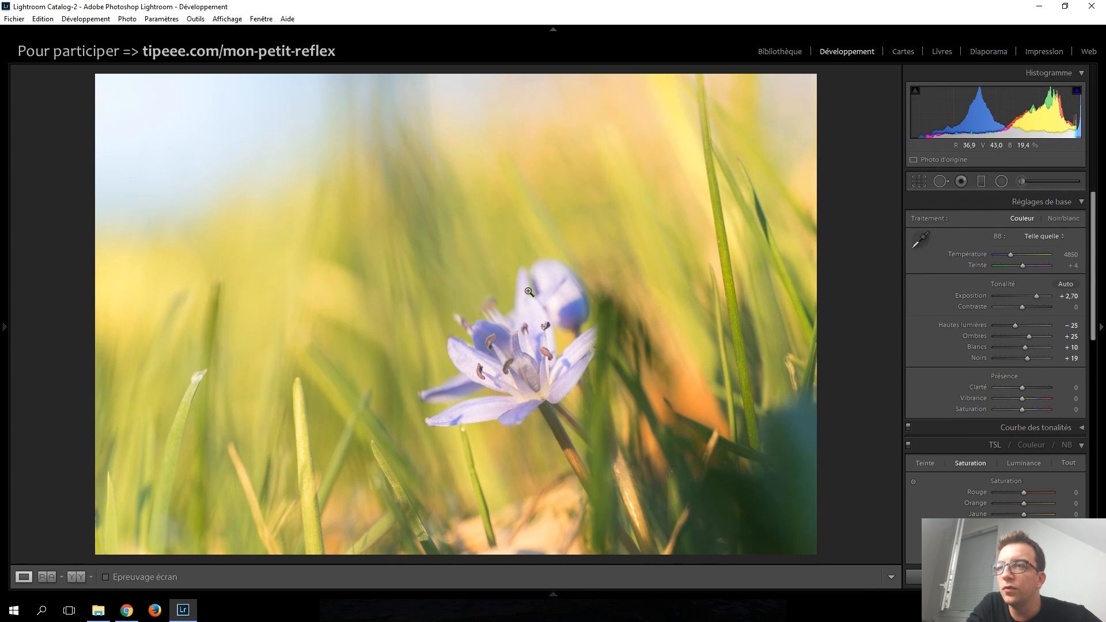
Step: Draw a radial filter around the purple flower, invert its mask, and centre the ellipse on the petals
{"action": "left_click", "coordinate": [1002, 182]}
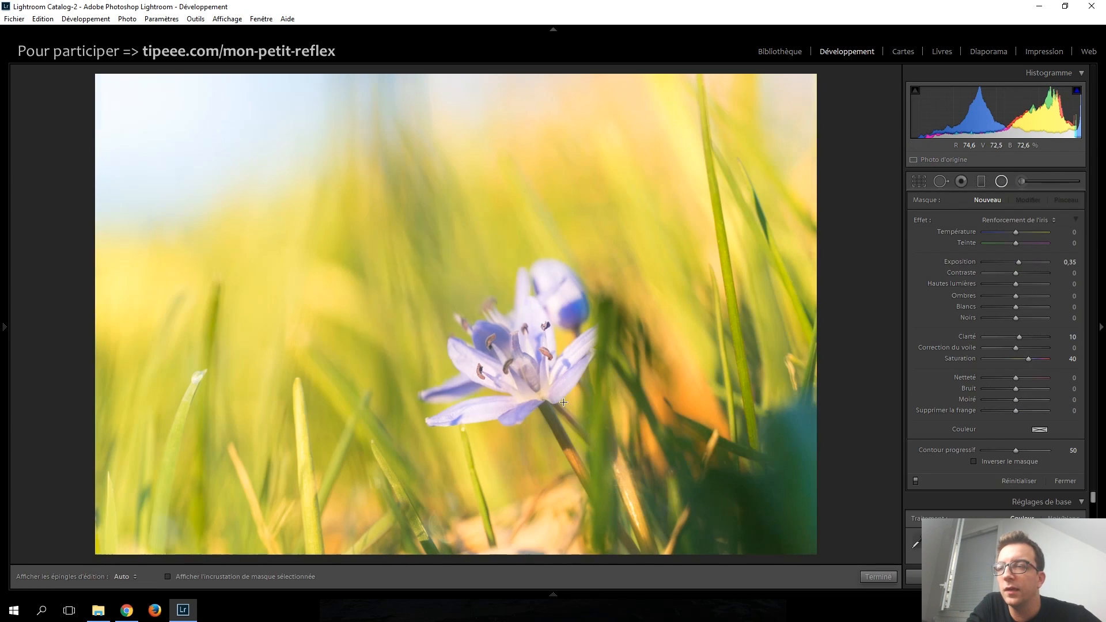
{"action": "left_click_drag", "start_coordinate": [586, 414], "coordinate": [614, 437]}
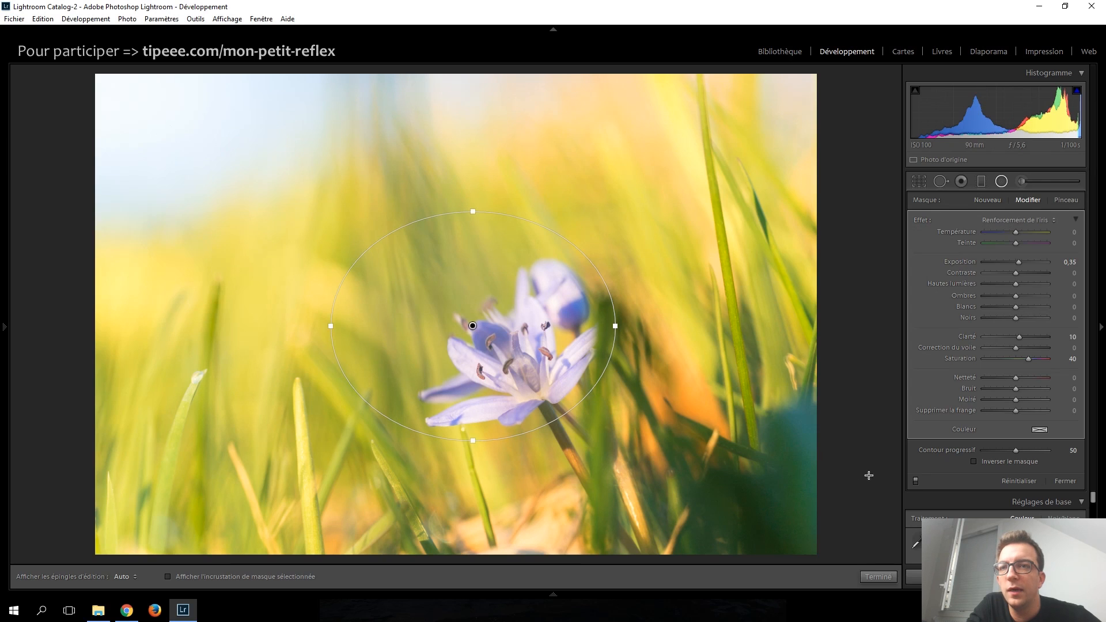
{"action": "left_click", "coordinate": [989, 460]}
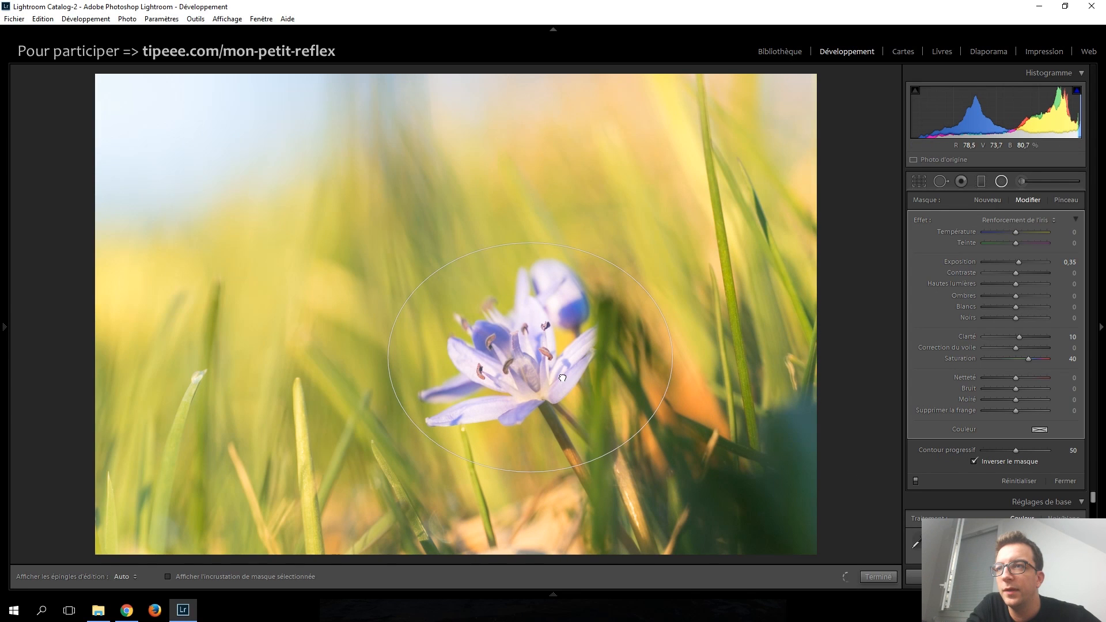
{"action": "left_click_drag", "start_coordinate": [563, 378], "coordinate": [553, 377]}
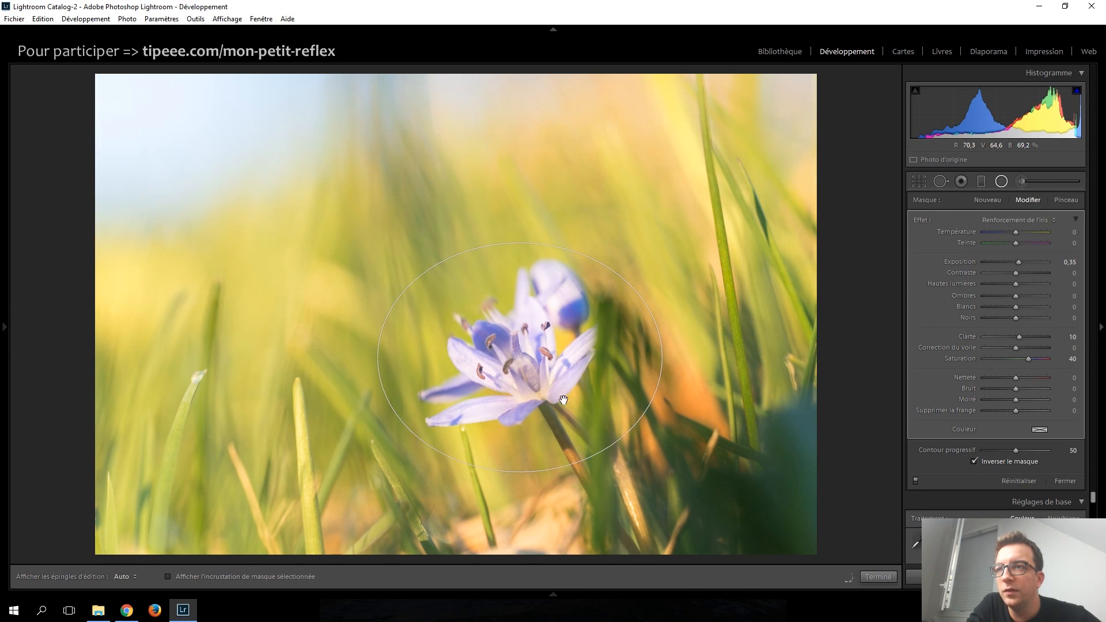
Step: Reset the radial filter's effect, set its Clarté to 38 and Saturation to 19, and close the filter
{"action": "double_click", "coordinate": [920, 219]}
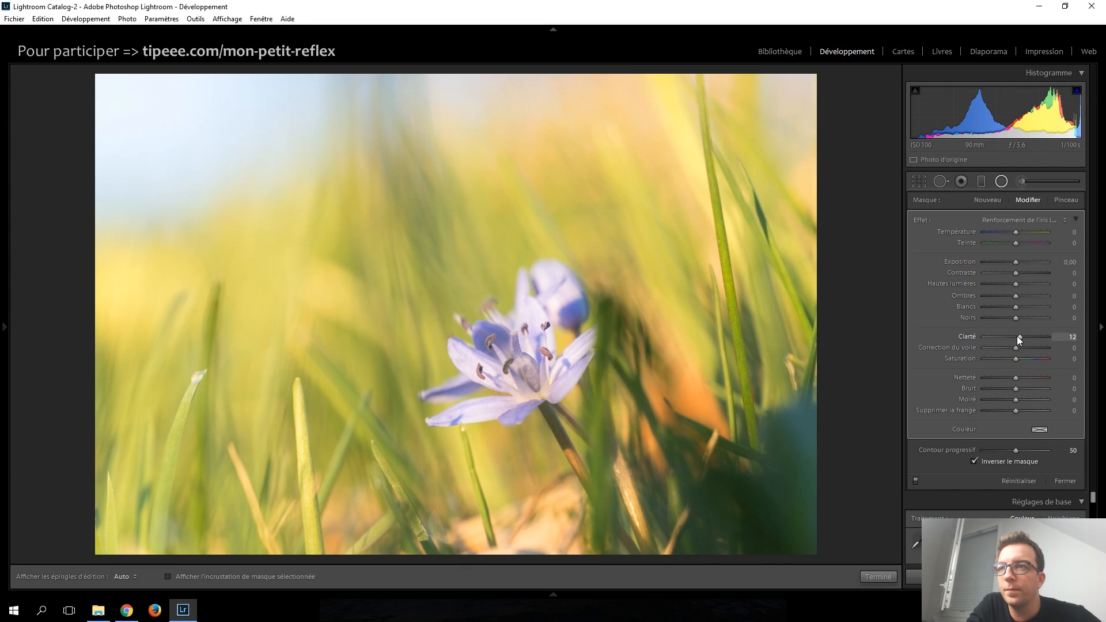
{"action": "scroll", "coordinate": [1018, 336], "scroll_direction": "up", "scroll_amount": 4}
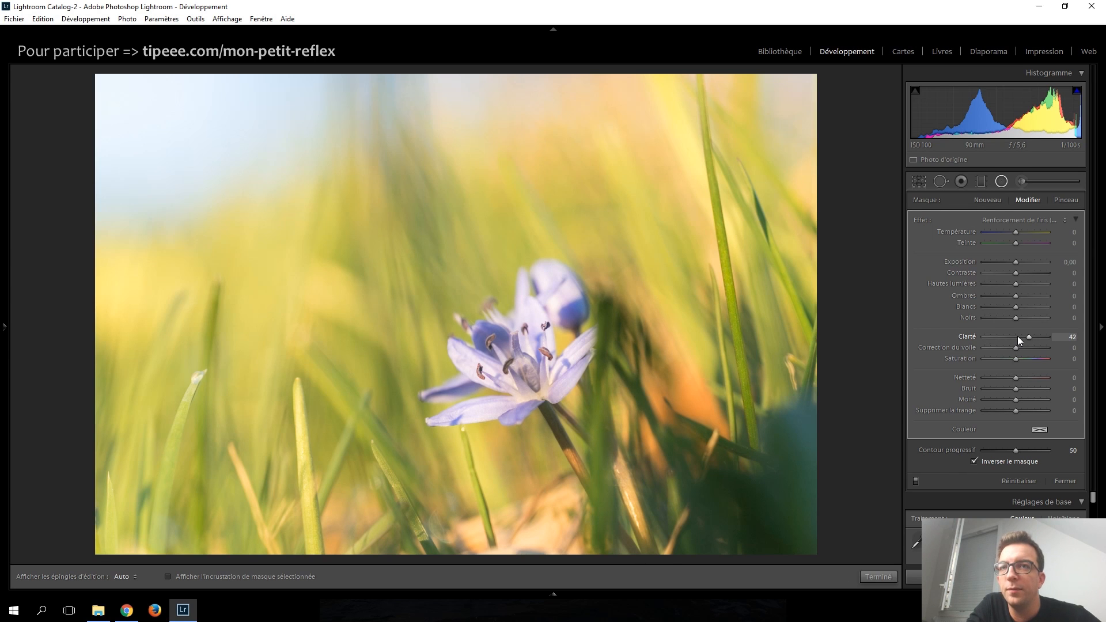
{"action": "scroll", "coordinate": [1015, 340], "scroll_direction": "down", "scroll_amount": 1}
{"action": "scroll", "coordinate": [1016, 359], "scroll_direction": "up", "scroll_amount": 2}
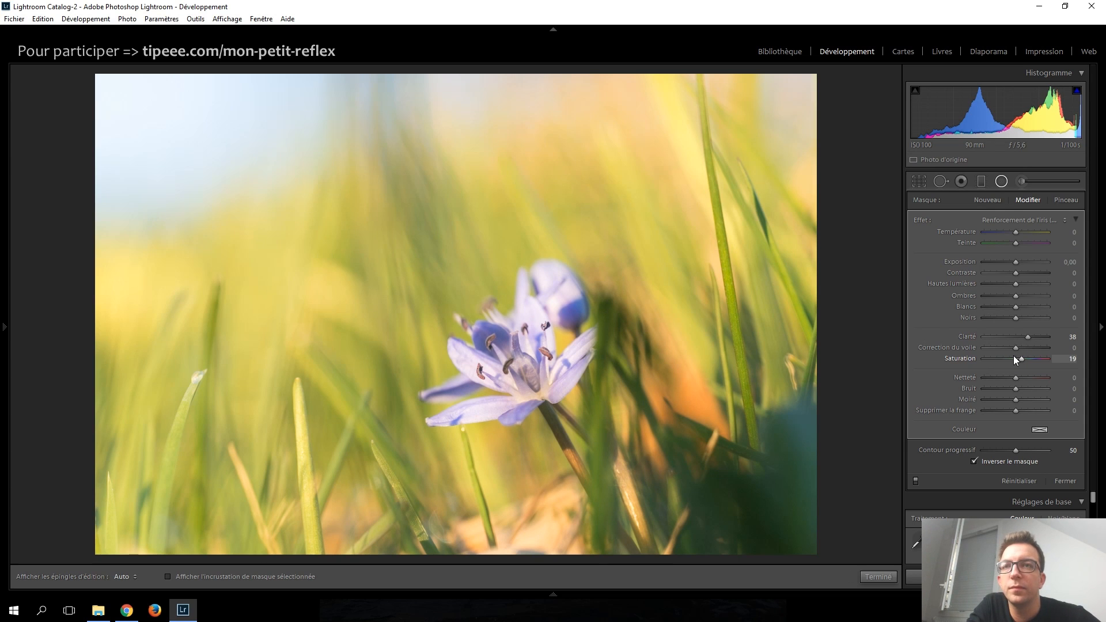
{"action": "left_click", "coordinate": [1003, 182]}
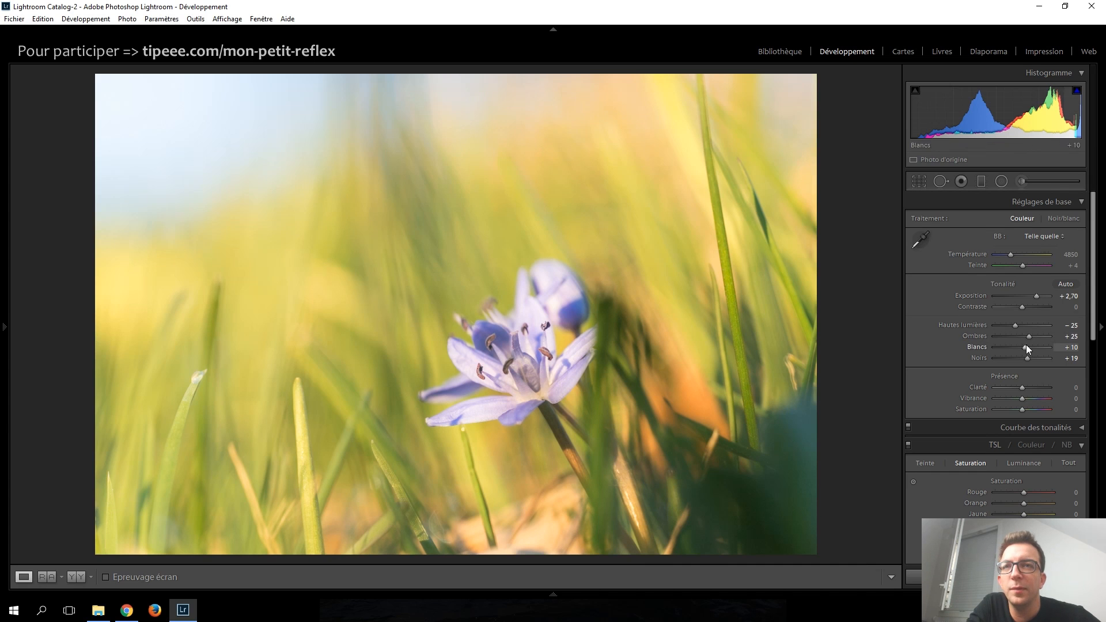
Step: Set the whole photo's Ombres to +75 and Vibrance to +15
{"action": "scroll", "coordinate": [1031, 338], "scroll_direction": "up", "scroll_amount": 13}
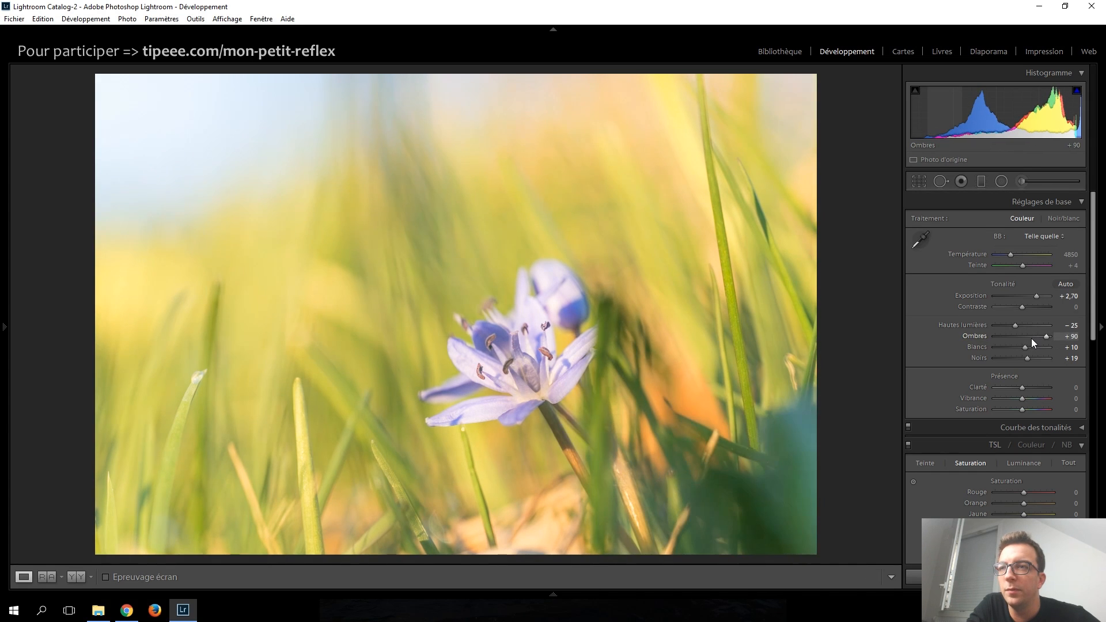
{"action": "scroll", "coordinate": [1031, 337], "scroll_direction": "down", "scroll_amount": 3}
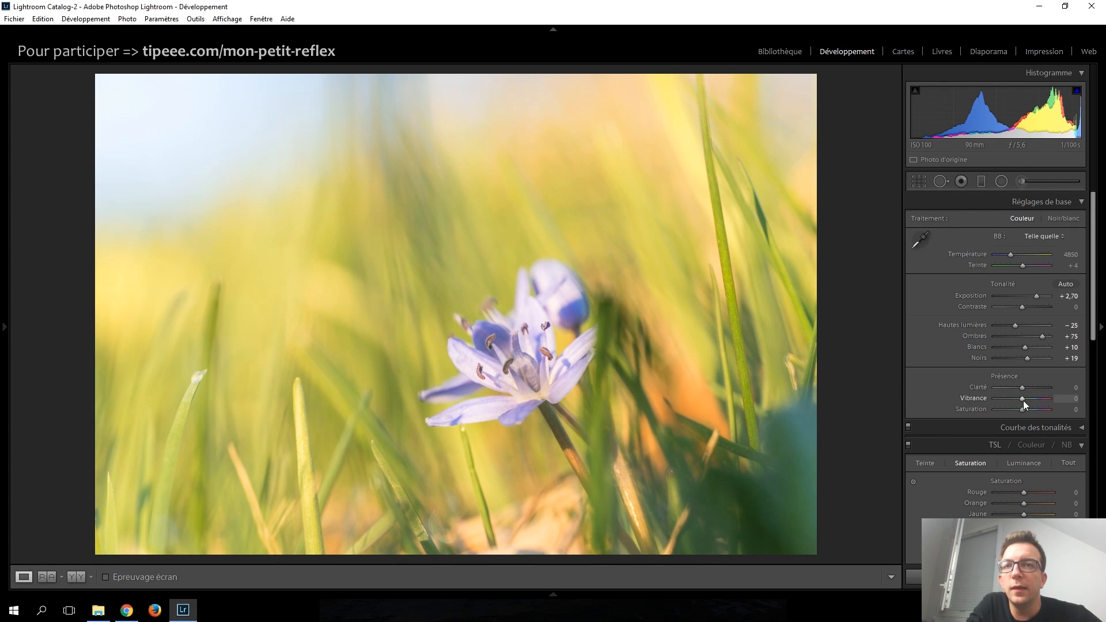
{"action": "scroll", "coordinate": [1024, 400], "scroll_direction": "up", "scroll_amount": 5}
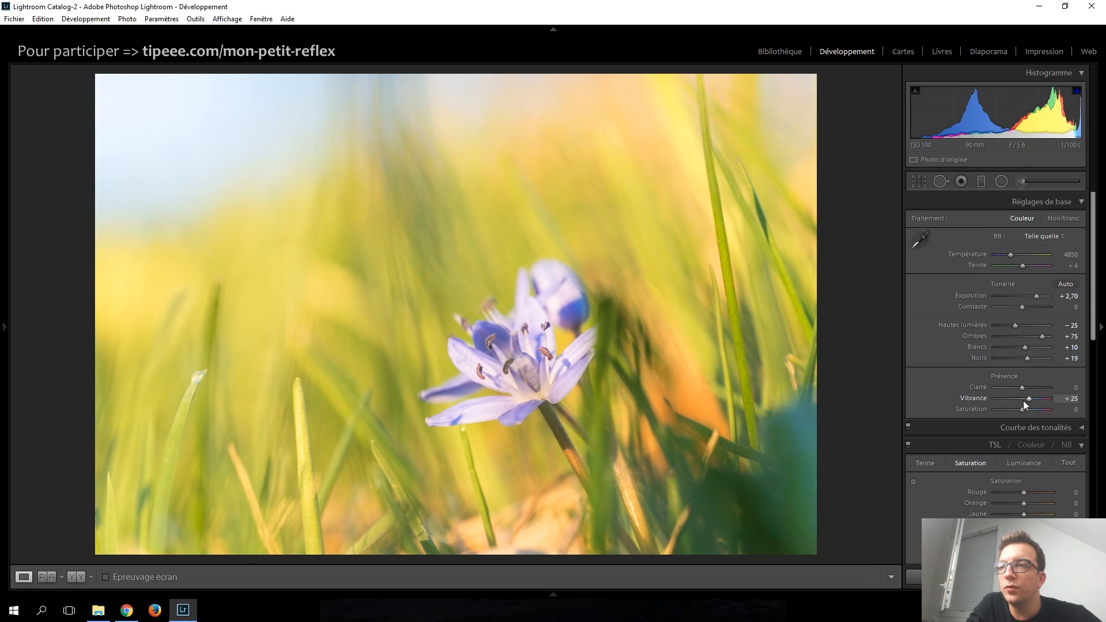
{"action": "scroll", "coordinate": [1023, 400], "scroll_direction": "down", "scroll_amount": 2}
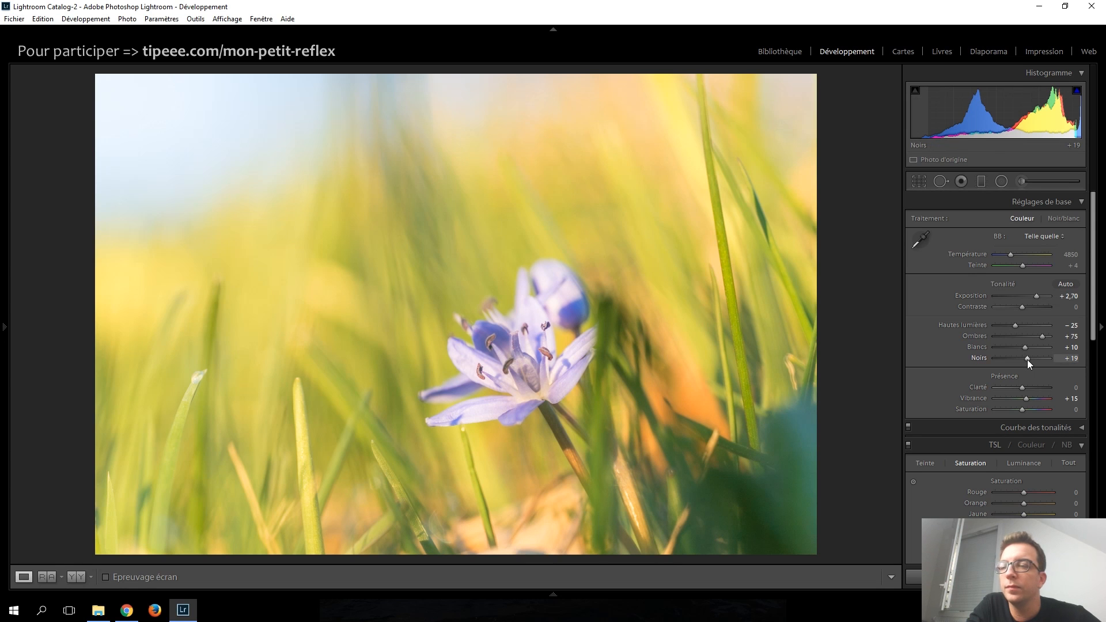
Step: Lower the photo's Noirs to -6
{"action": "scroll", "coordinate": [1028, 360], "scroll_direction": "down", "scroll_amount": 8}
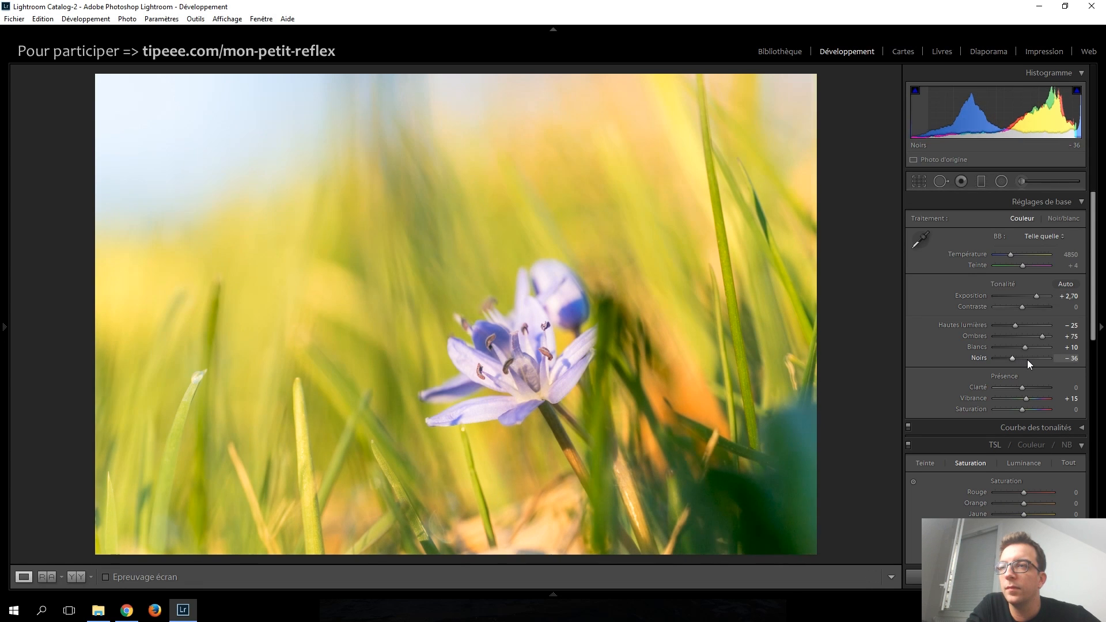
{"action": "scroll", "coordinate": [1028, 359], "scroll_direction": "up", "scroll_amount": 3}
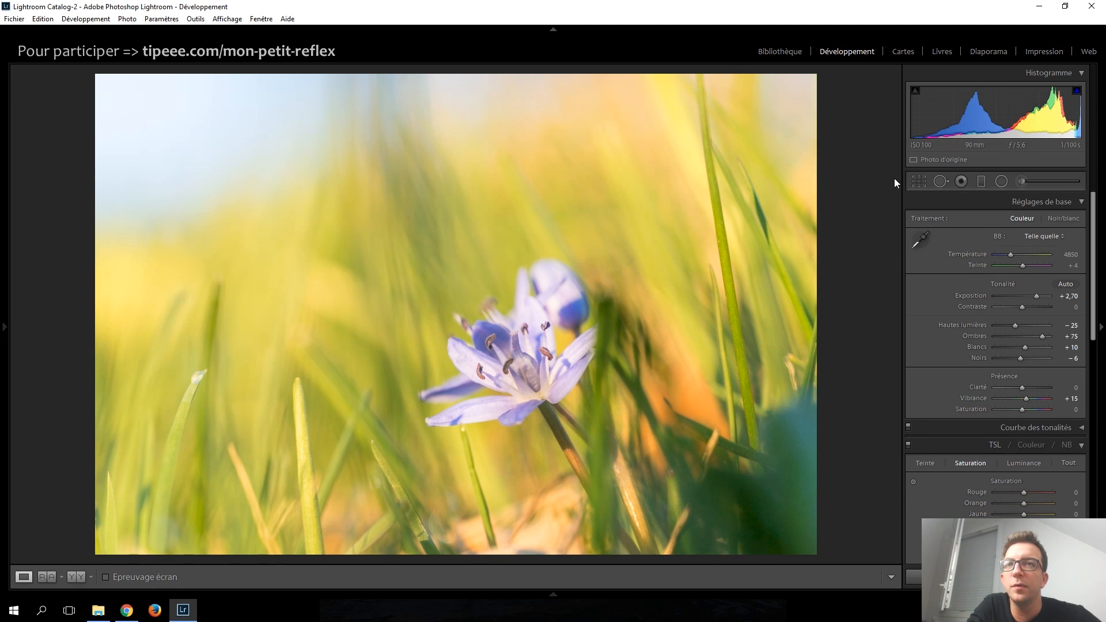
Step: Crop the flower photo tighter at its original aspect ratio, reposition it in the frame, and apply the crop
{"action": "key", "text": "r"}
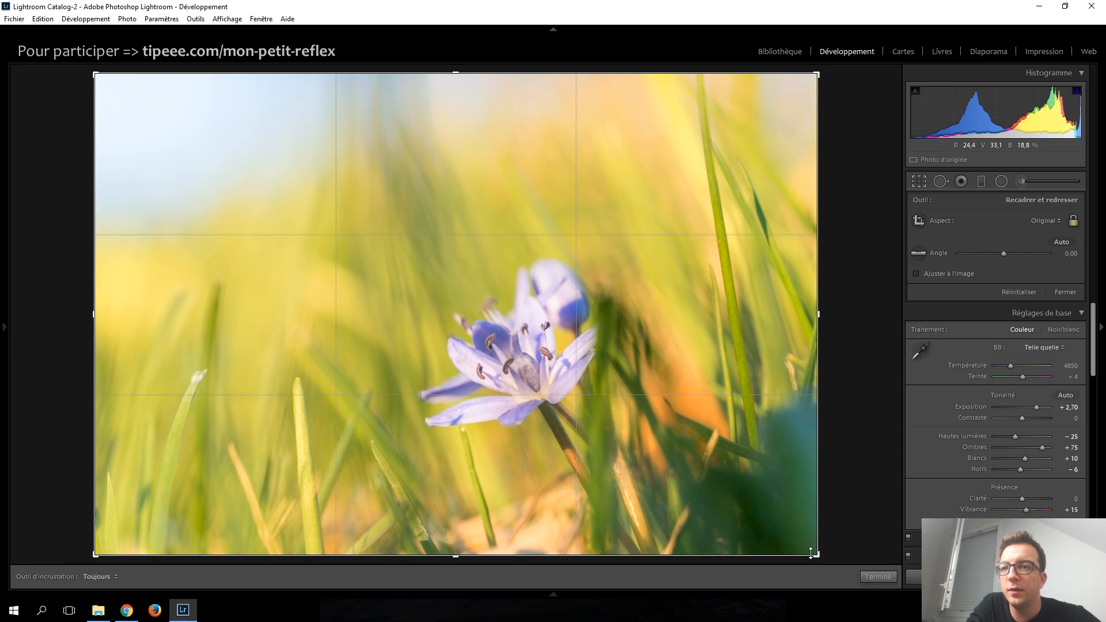
{"action": "left_click_drag", "start_coordinate": [817, 546], "coordinate": [783, 537]}
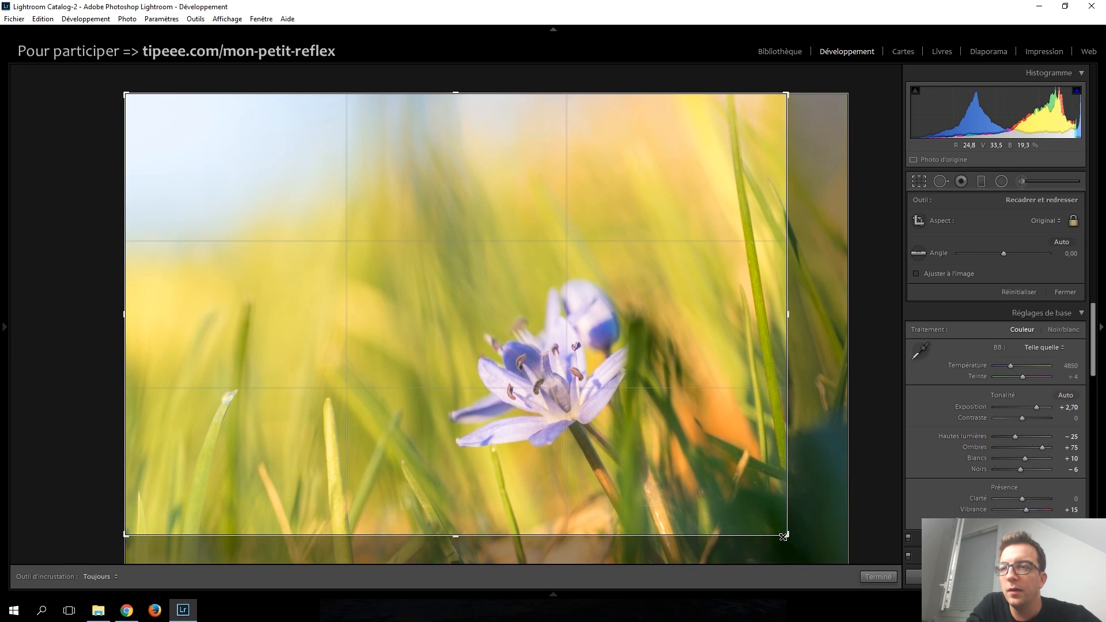
{"action": "left_click_drag", "start_coordinate": [123, 95], "coordinate": [145, 107]}
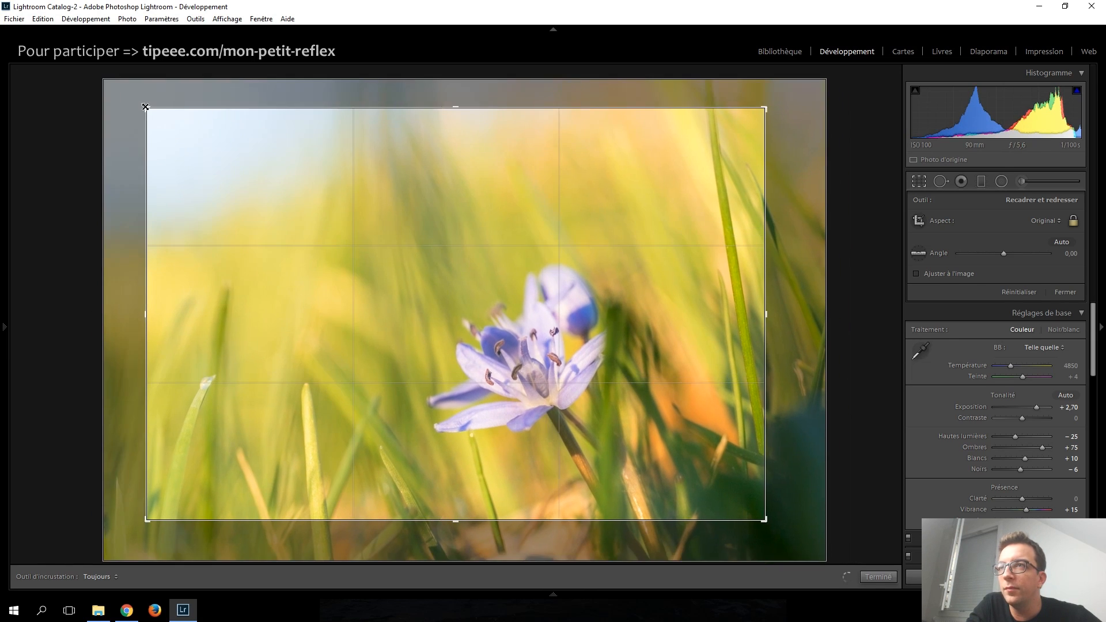
{"action": "left_click_drag", "start_coordinate": [489, 217], "coordinate": [503, 218]}
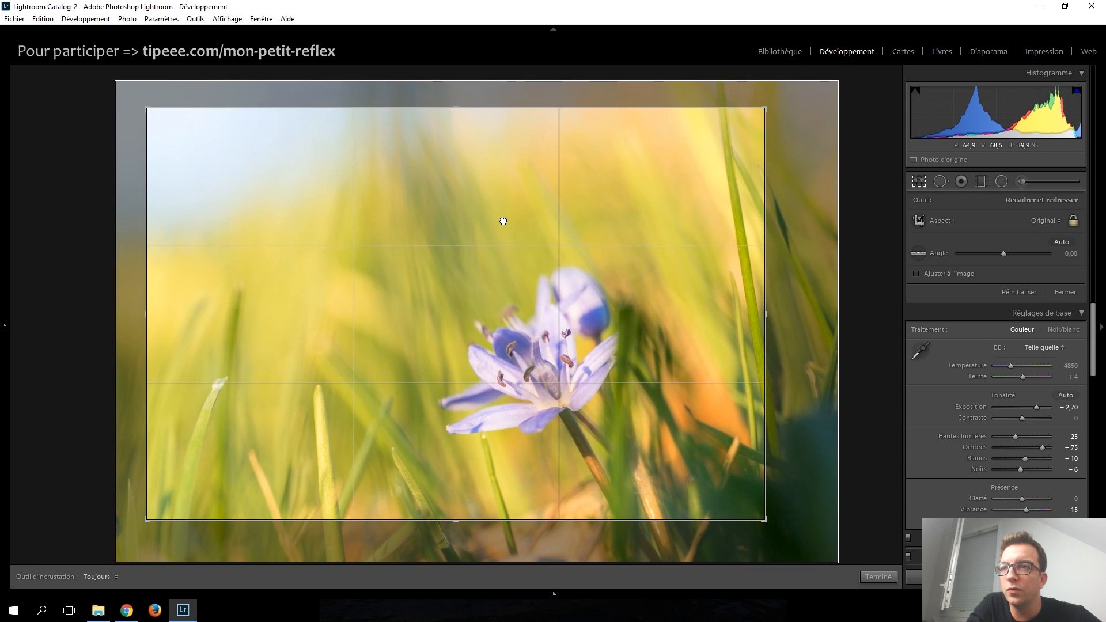
{"action": "key", "text": "Return"}
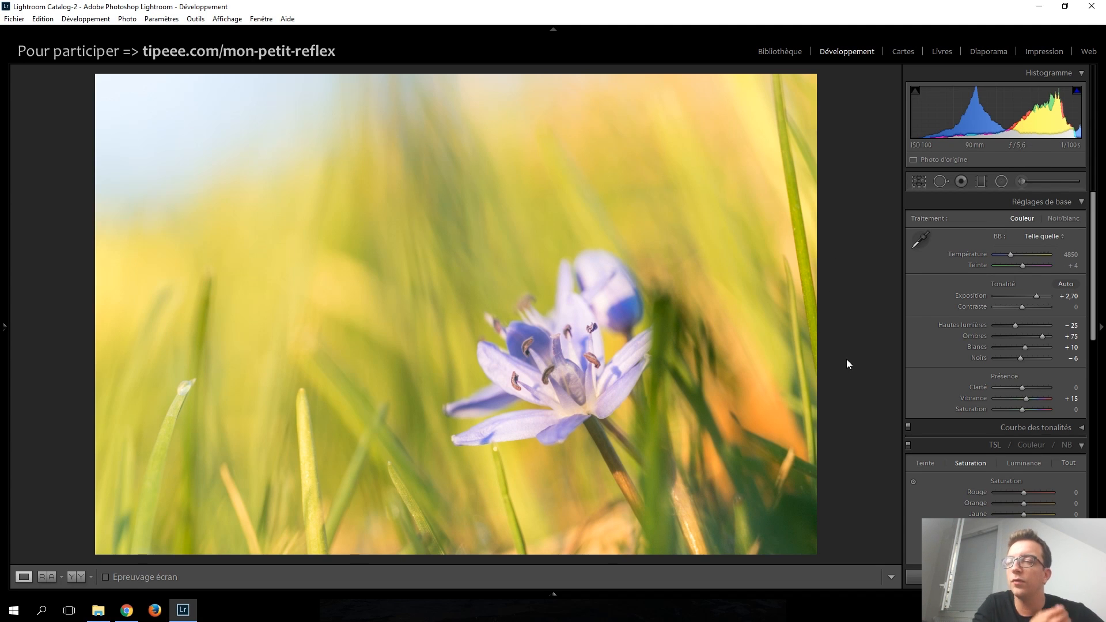
Step: Set the flower photo's sharpening Gain to 60
{"action": "scroll", "coordinate": [936, 374], "scroll_direction": "down", "scroll_amount": 5}
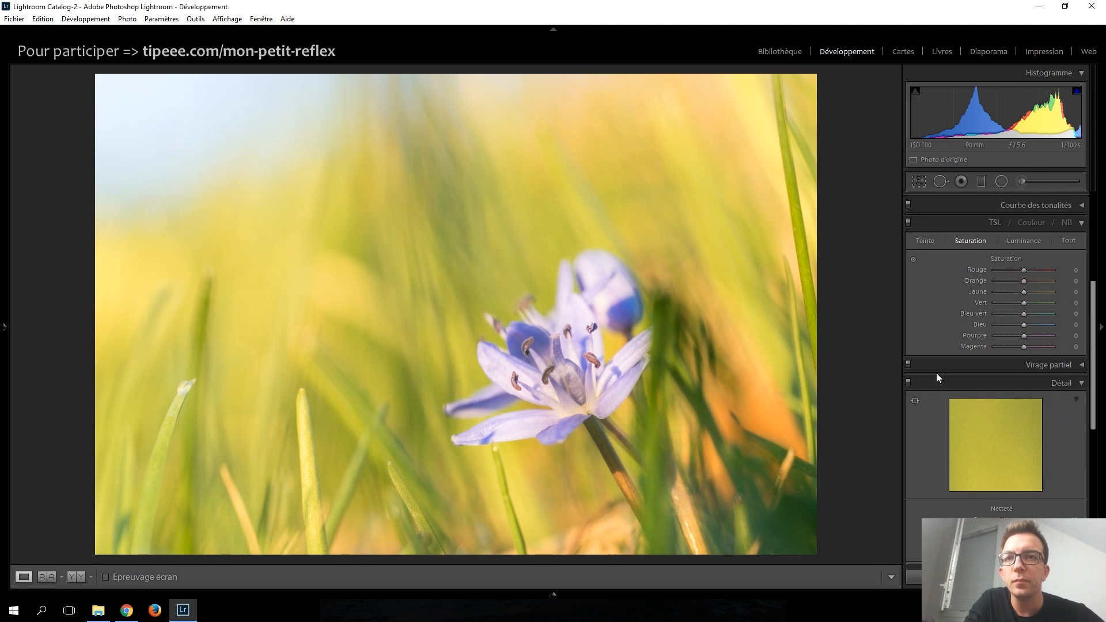
{"action": "scroll", "coordinate": [939, 357], "scroll_direction": "up", "scroll_amount": 3}
{"action": "scroll", "coordinate": [946, 344], "scroll_direction": "down", "scroll_amount": 6}
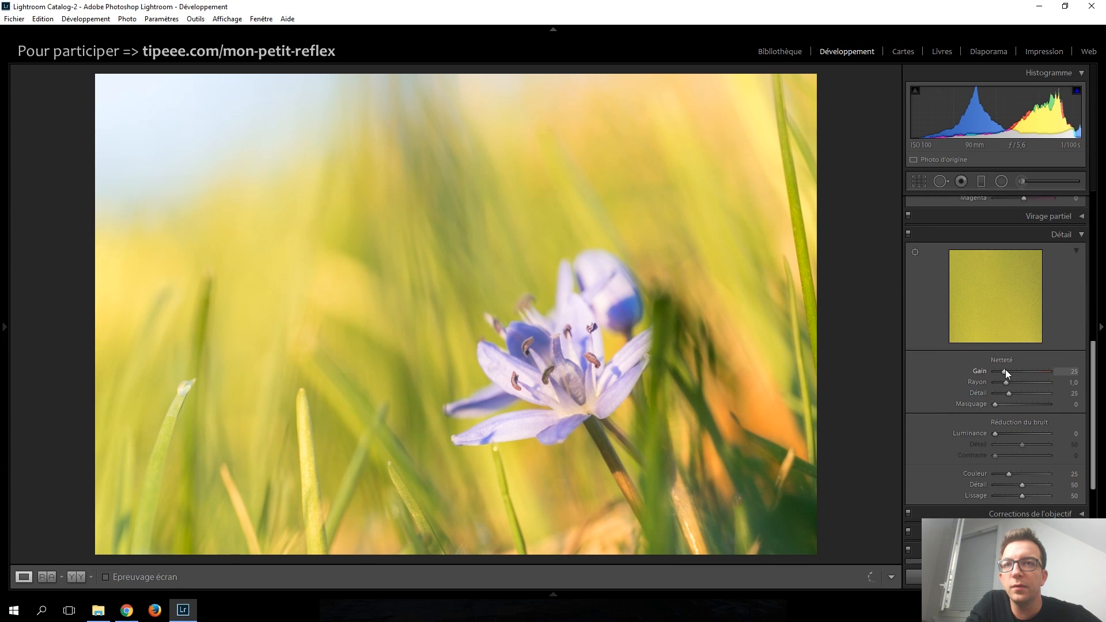
{"action": "scroll", "coordinate": [1005, 372], "scroll_direction": "up", "scroll_amount": 7}
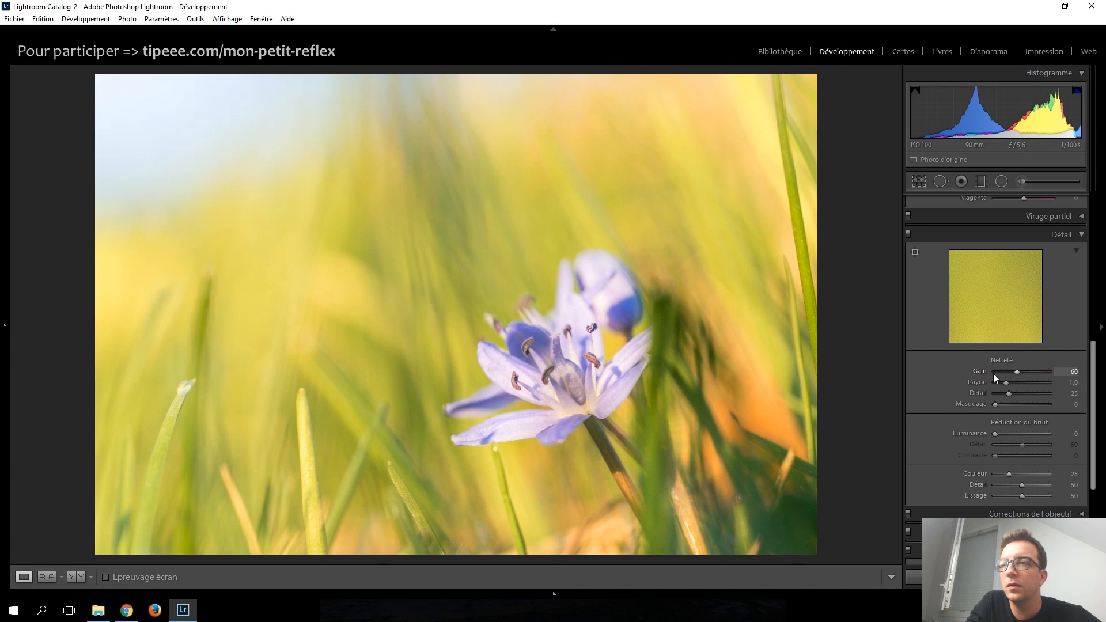
{"action": "scroll", "coordinate": [973, 376], "scroll_direction": "down", "scroll_amount": 4}
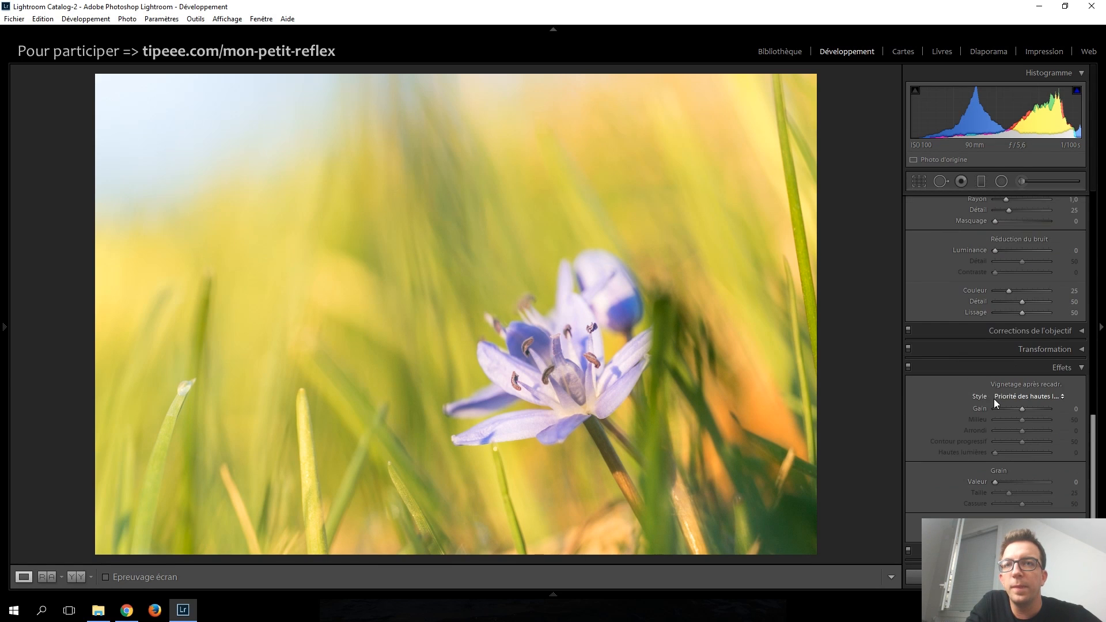
{"action": "scroll", "coordinate": [919, 397], "scroll_direction": "up", "scroll_amount": 11}
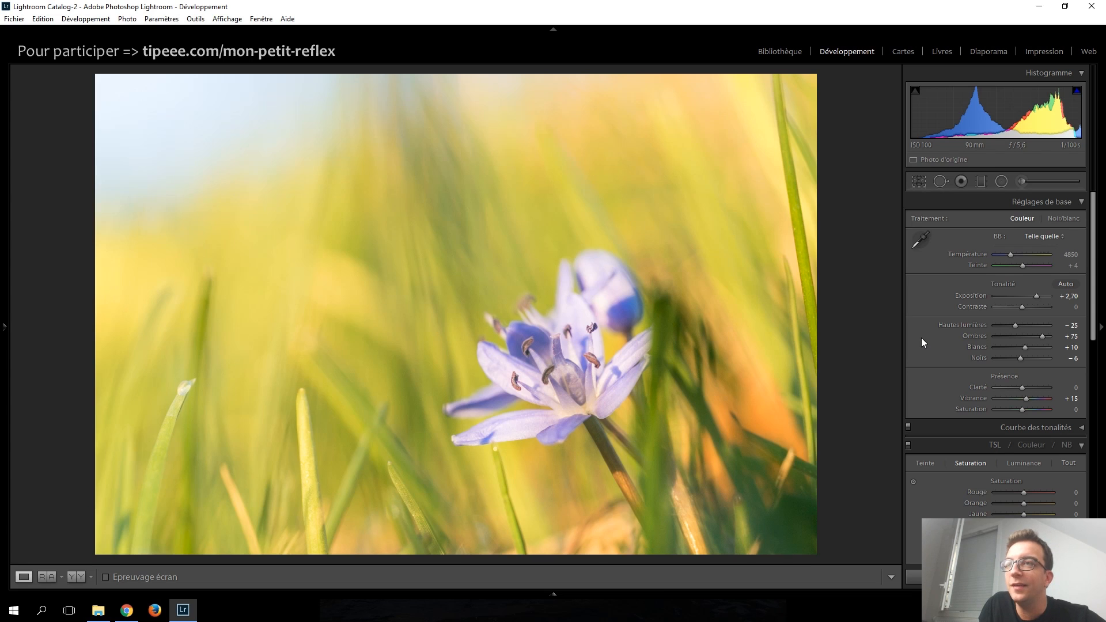
Step: Compare the flower photo's imported state with the finished edit in the history, and return to the Netteté entry
{"action": "key", "text": "ctrl+shift+r"}
{"action": "key", "text": "ctrl+z"}
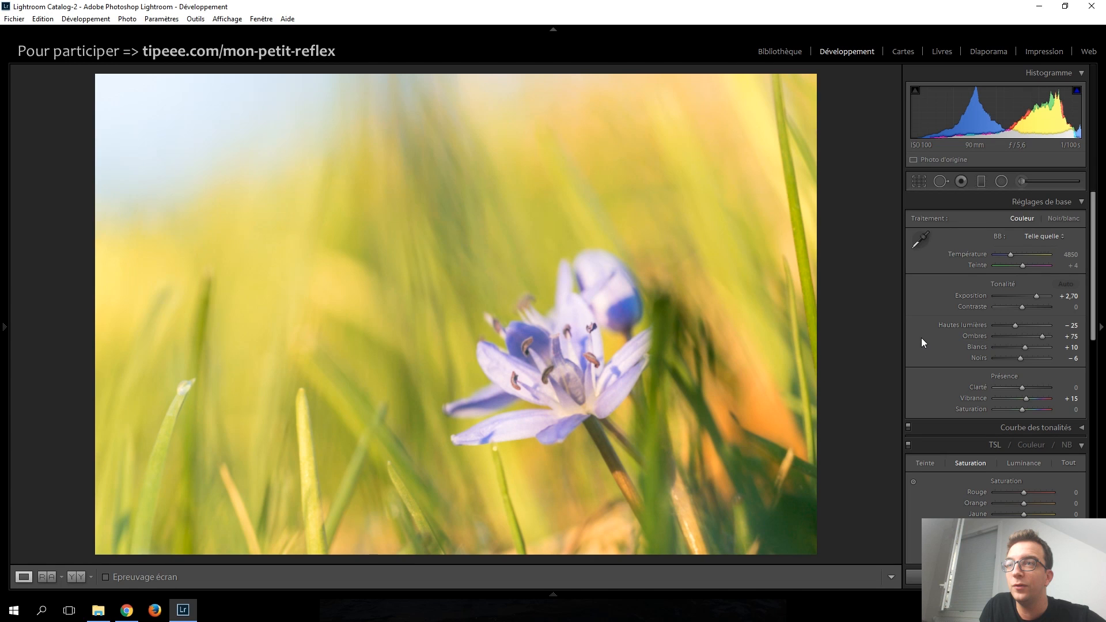
{"action": "key", "text": "F7"}
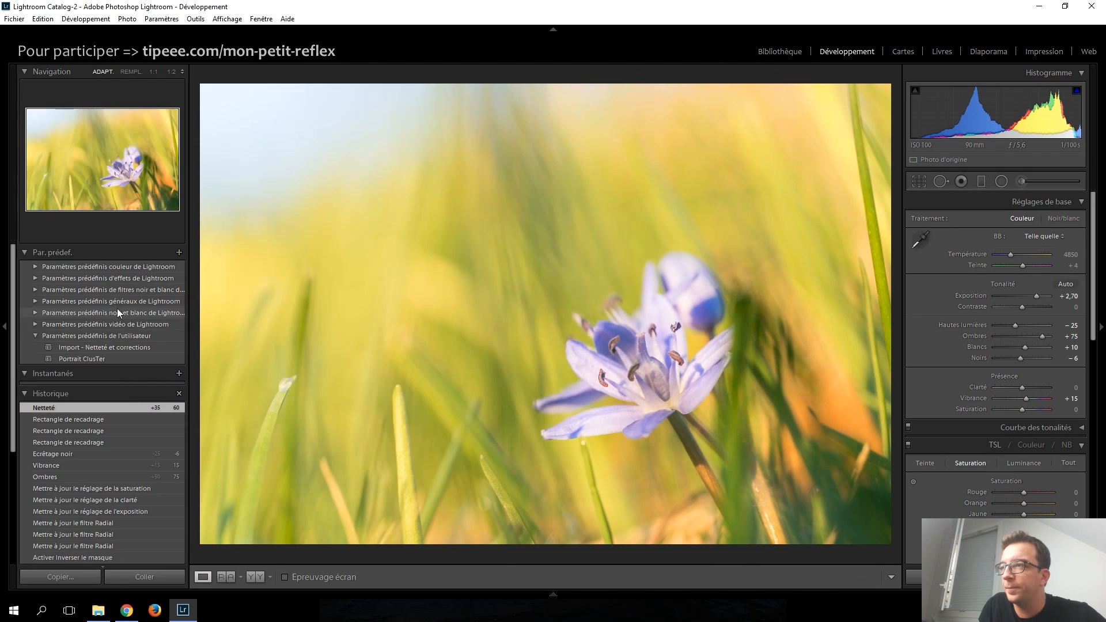
{"action": "left_click", "coordinate": [35, 336]}
{"action": "scroll", "coordinate": [77, 426], "scroll_direction": "down", "scroll_amount": 5}
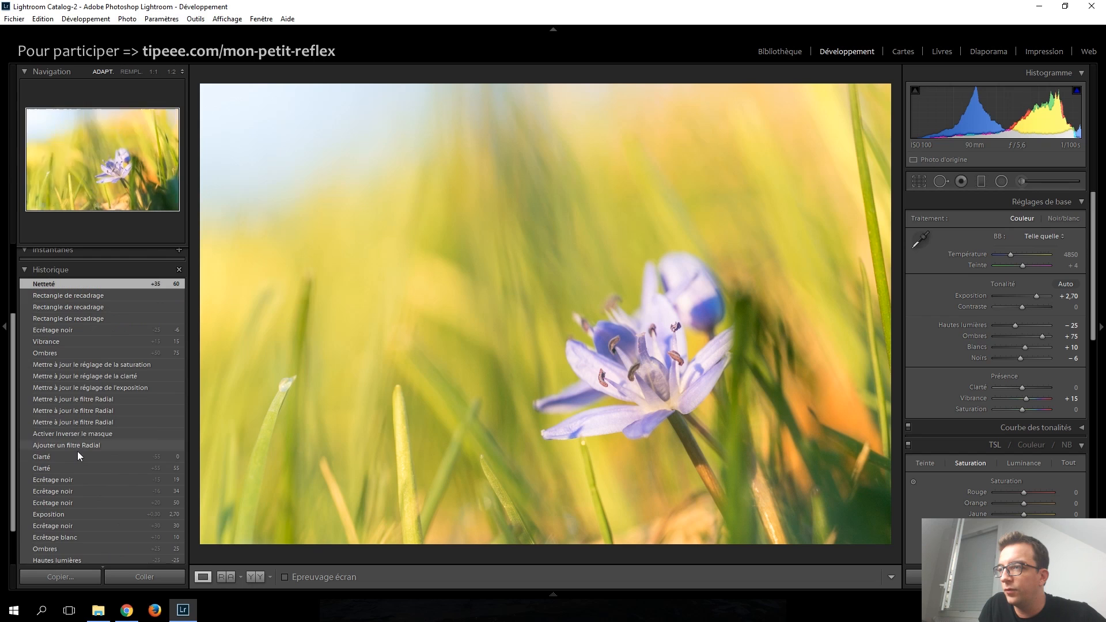
{"action": "left_click", "coordinate": [84, 535]}
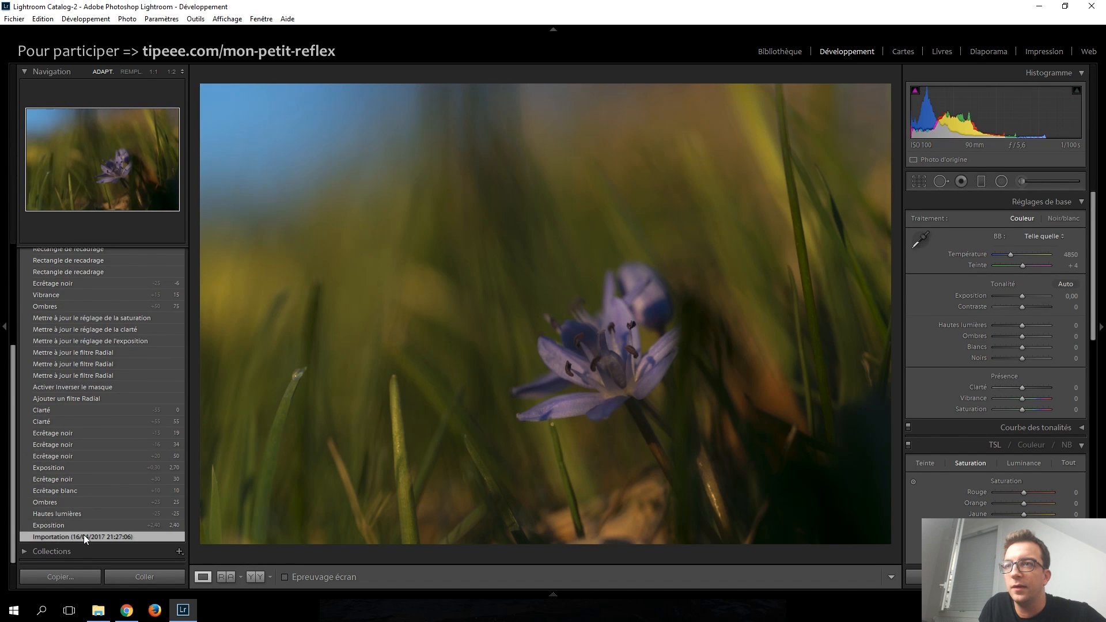
{"action": "scroll", "coordinate": [71, 476], "scroll_direction": "up", "scroll_amount": 3}
{"action": "scroll", "coordinate": [71, 476], "scroll_direction": "up", "scroll_amount": 1}
{"action": "left_click", "coordinate": [66, 385]}
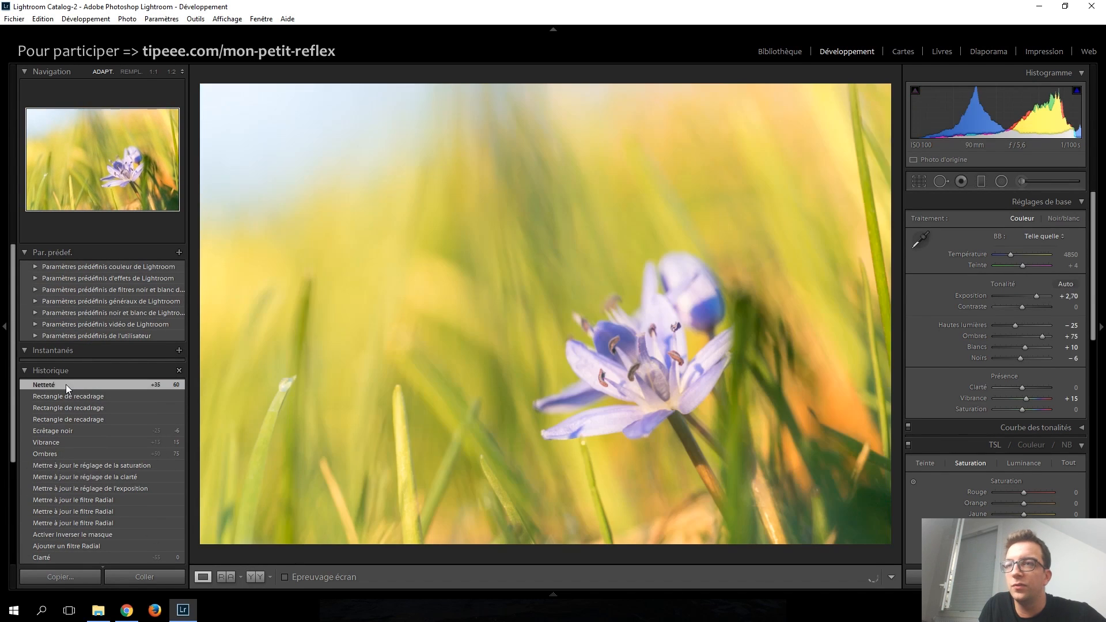
Step: Go forward through the photos to the black-and-white backlit seascape and hide the history and presets area
{"action": "key", "text": "Right"}
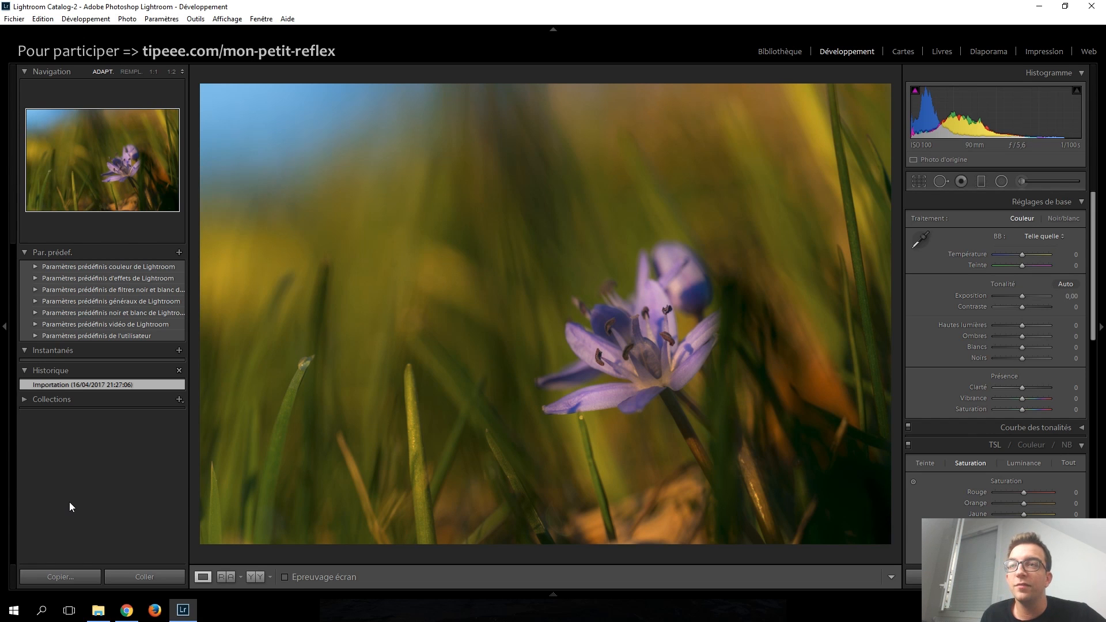
{"action": "key", "text": "Right"}
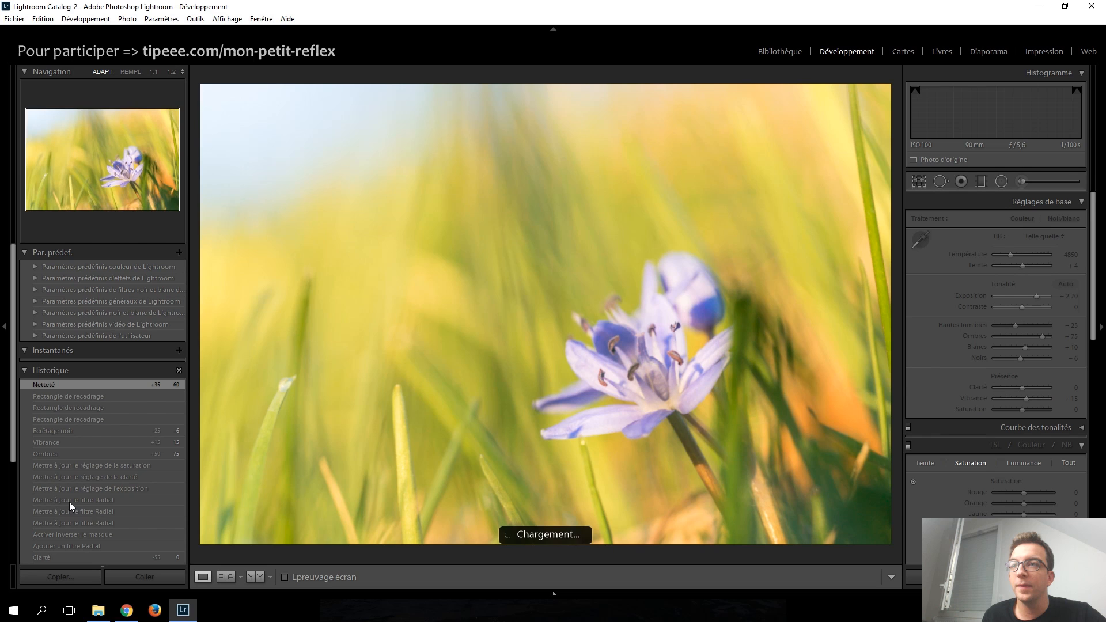
{"action": "key", "text": "Right"}
{"action": "key", "text": "Right"}
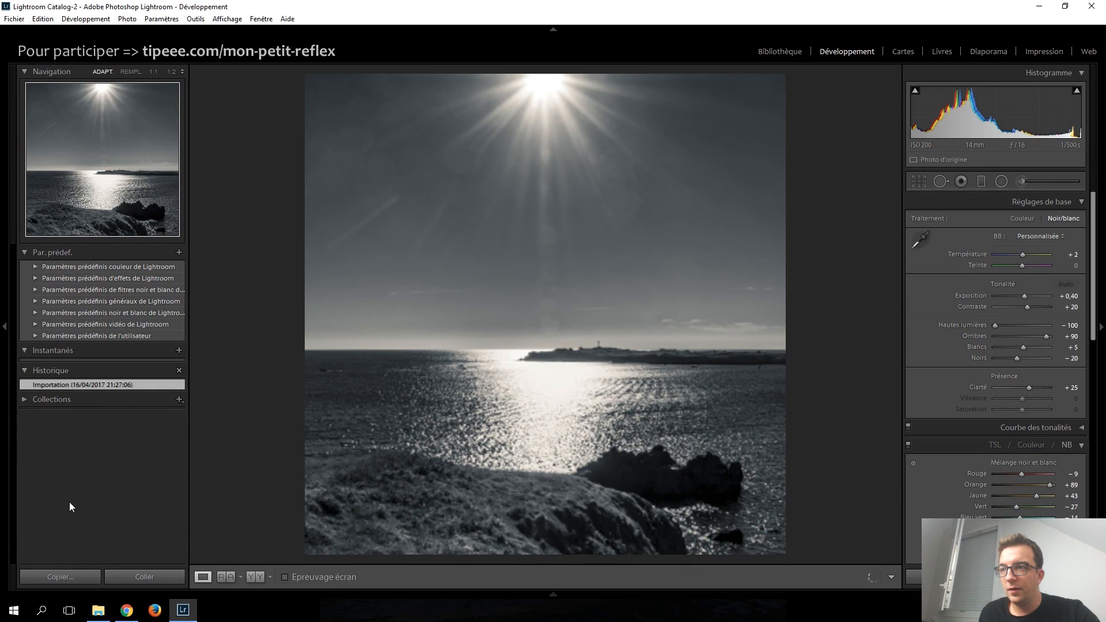
{"action": "left_click", "coordinate": [2, 447]}
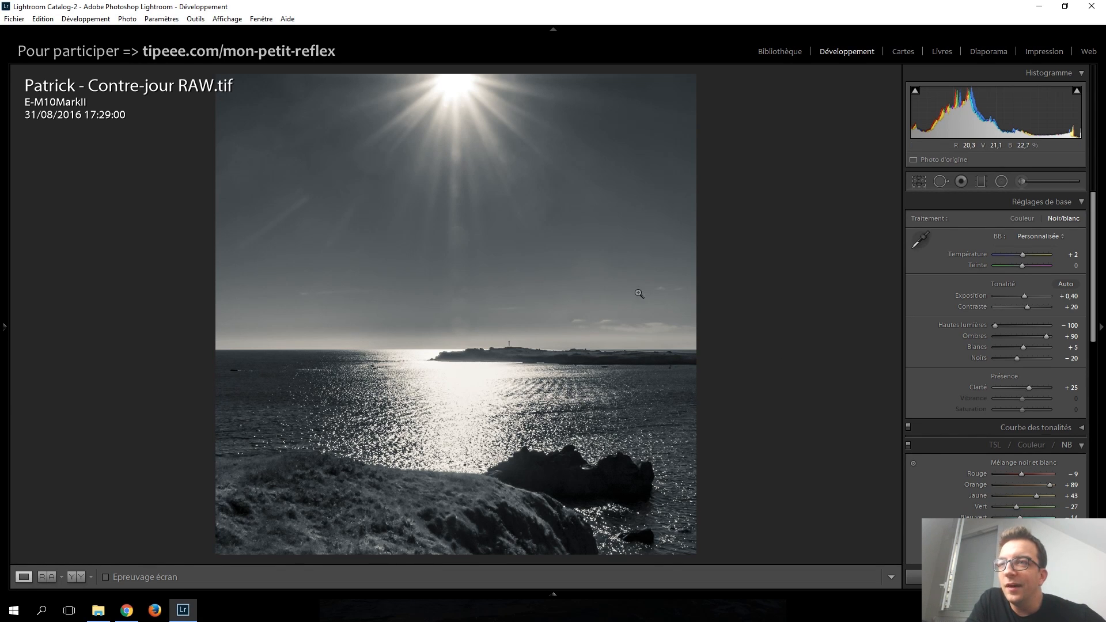
Step: Enlarge the seascape's square crop, set its aspect ratio to Original, and close the crop tool
{"action": "left_click", "coordinate": [919, 181]}
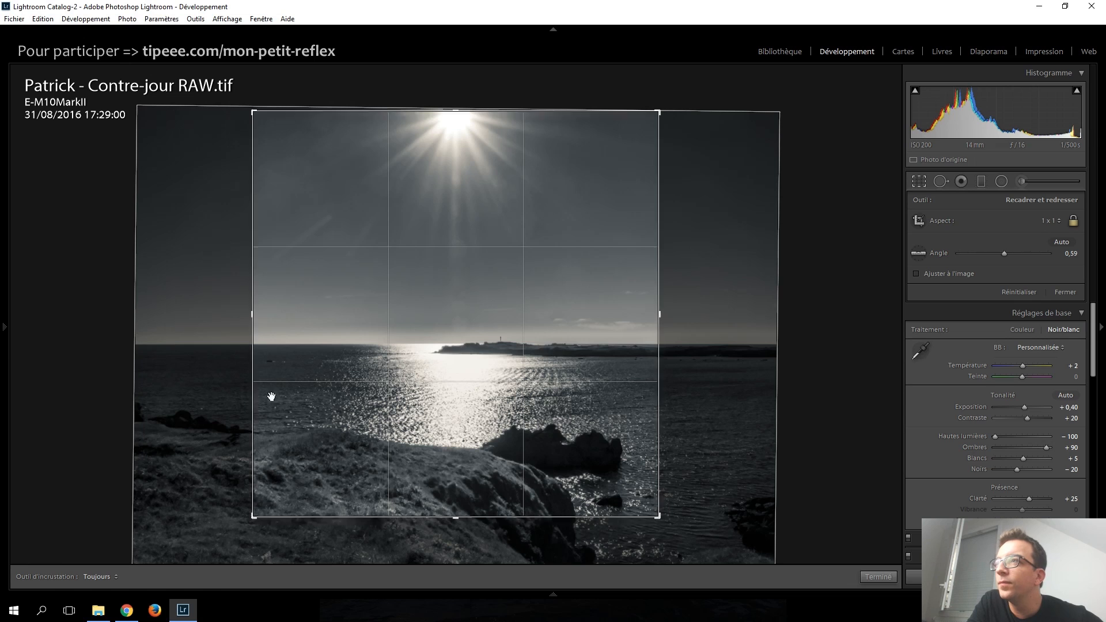
{"action": "left_click_drag", "start_coordinate": [253, 516], "coordinate": [241, 511]}
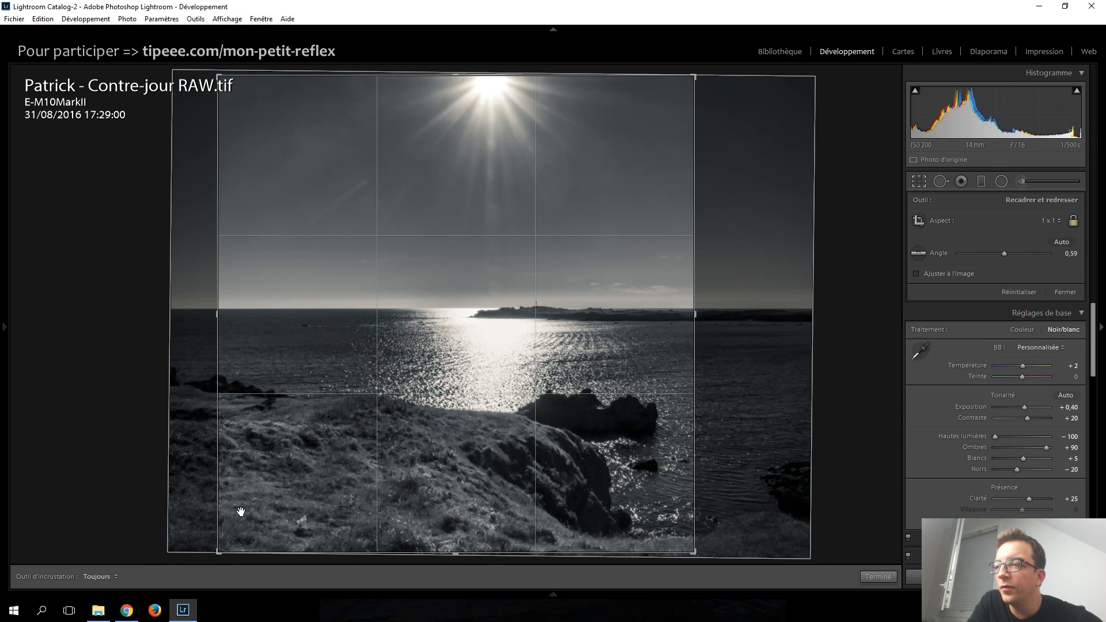
{"action": "key", "text": "a"}
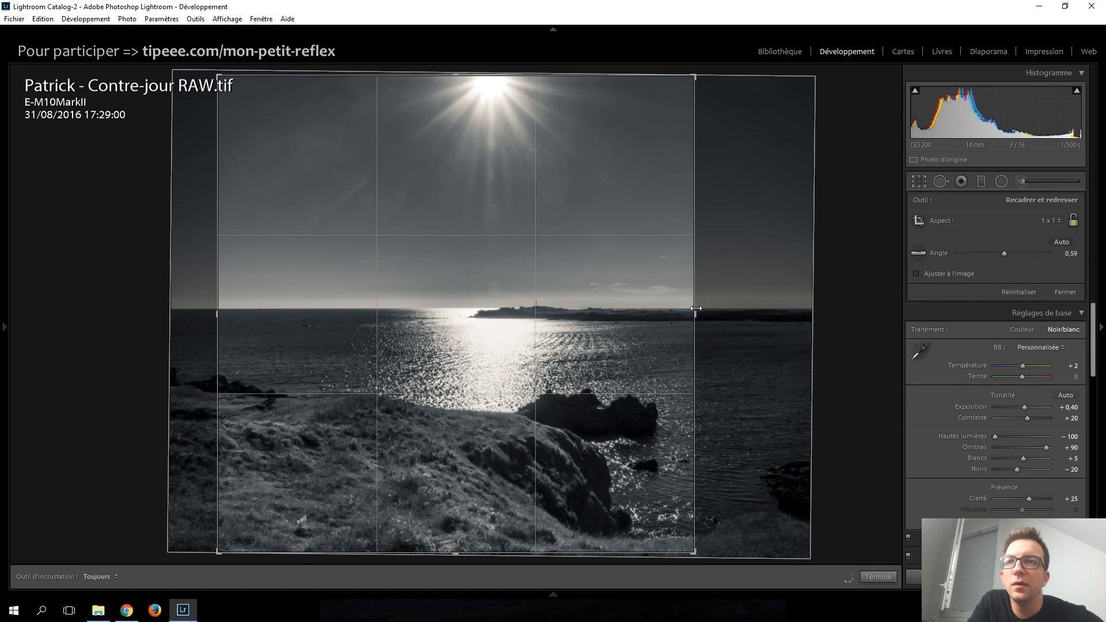
{"action": "left_click_drag", "start_coordinate": [695, 308], "coordinate": [770, 309]}
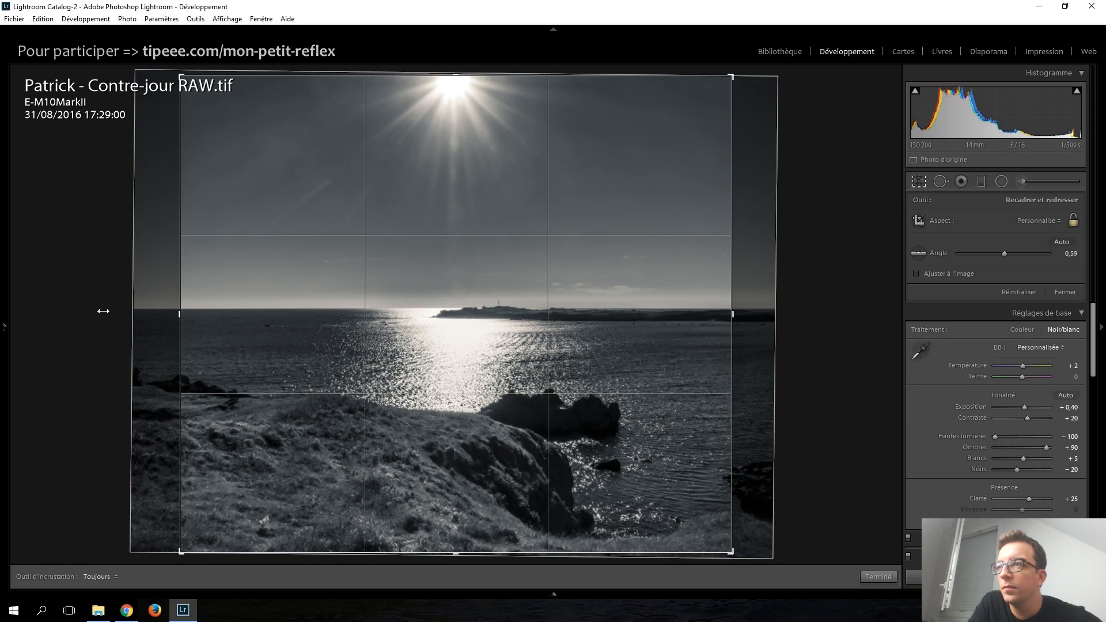
{"action": "left_click", "coordinate": [1038, 221]}
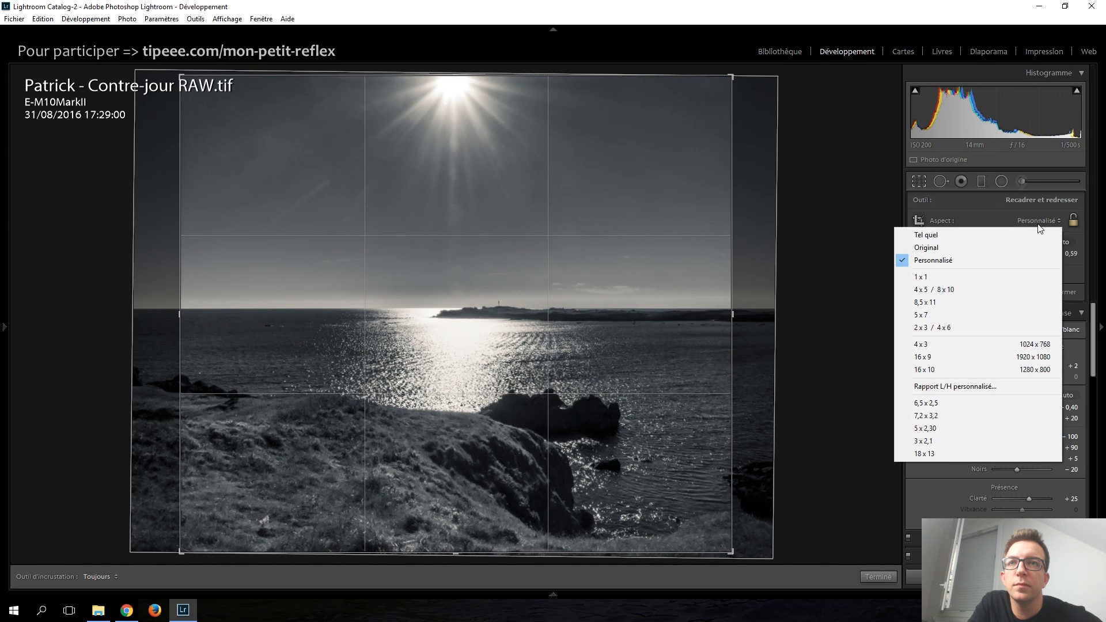
{"action": "left_click", "coordinate": [947, 246]}
{"action": "key", "text": "r"}
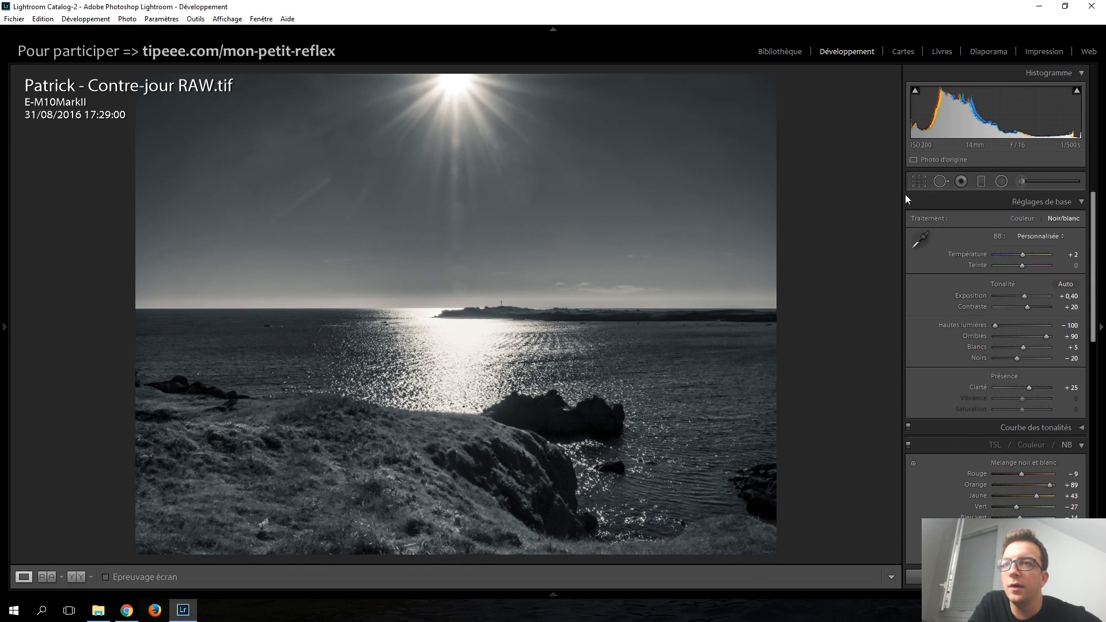
Step: Straighten the seascape along the sea horizon to an angle of 0,65 and apply the crop
{"action": "key", "text": "r"}
{"action": "left_click", "coordinate": [919, 253]}
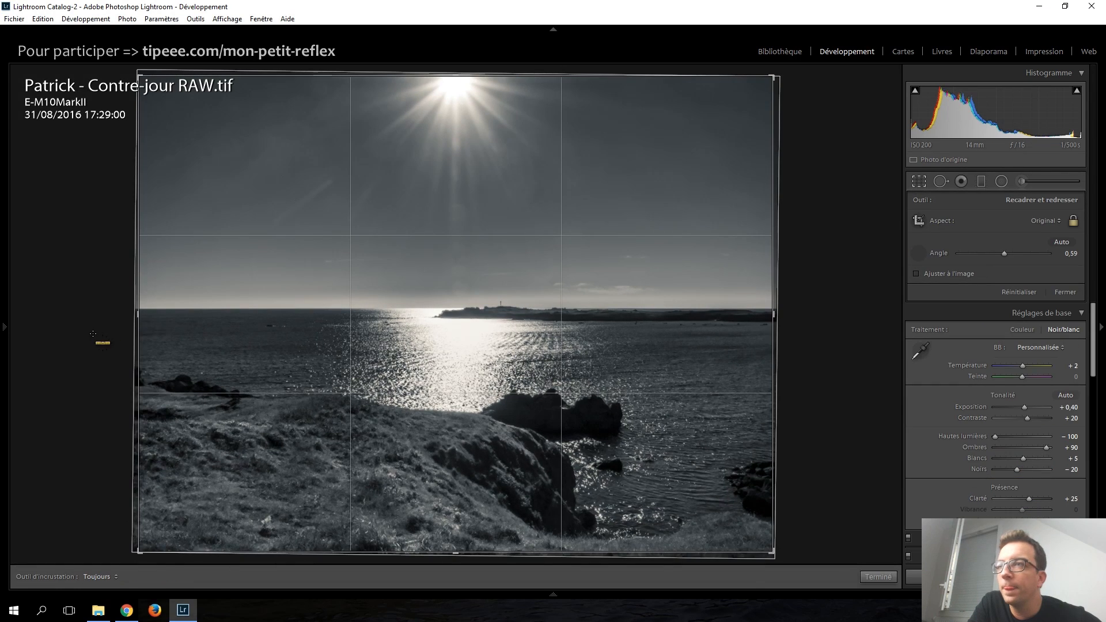
{"action": "left_click_drag", "start_coordinate": [160, 310], "coordinate": [778, 313]}
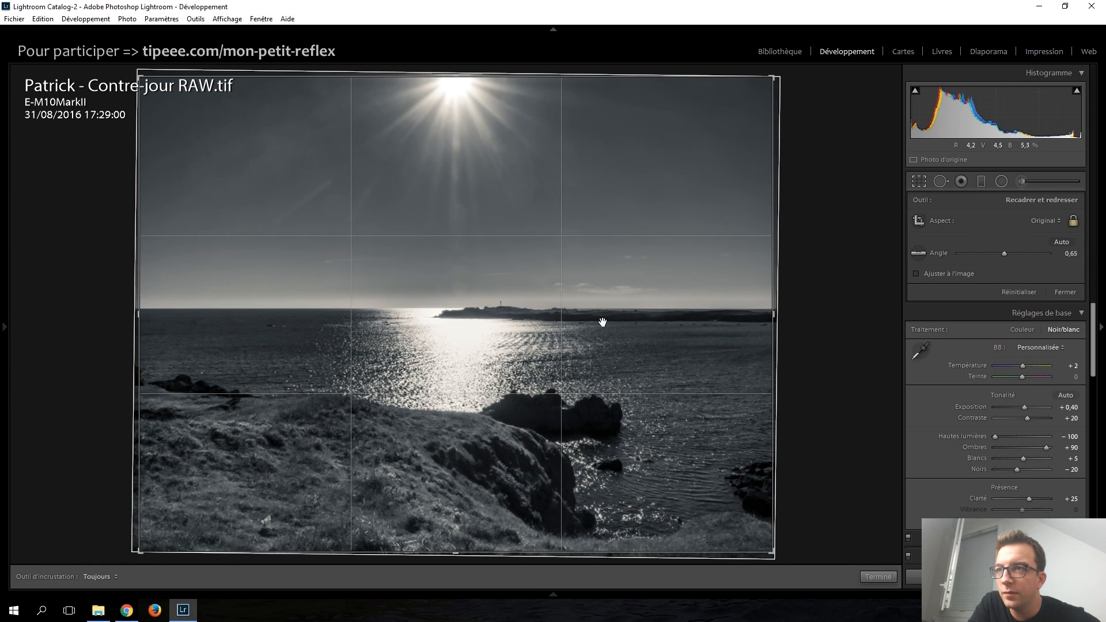
{"action": "key", "text": "Return"}
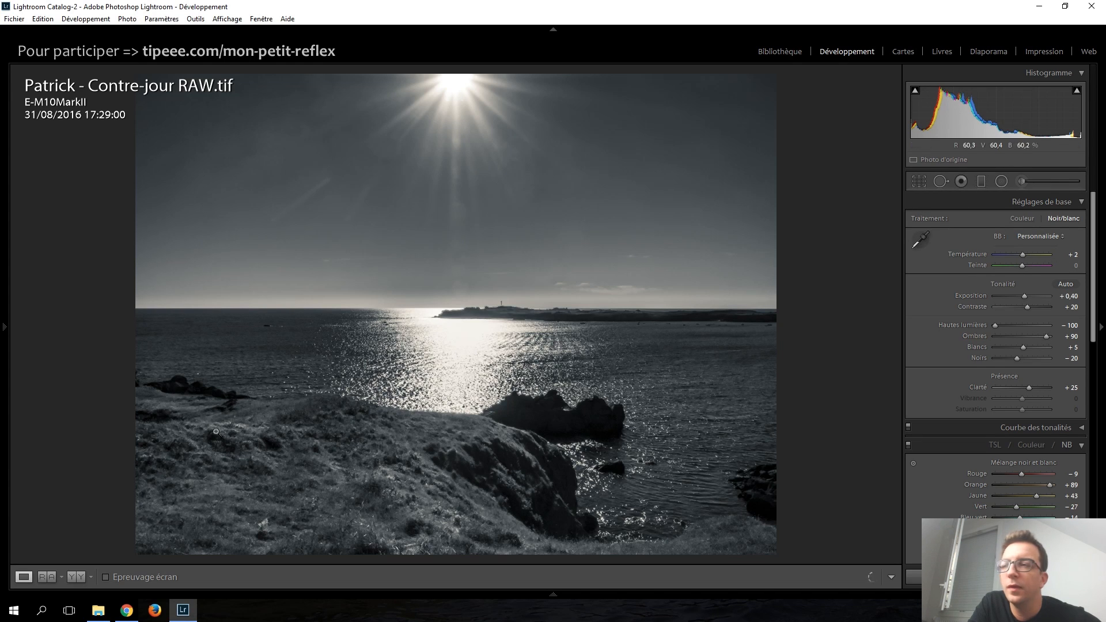
Step: Compare the seascape's imported state with its latest crop-angle state in the history, and return to the latest state
{"action": "left_click", "coordinate": [1, 392]}
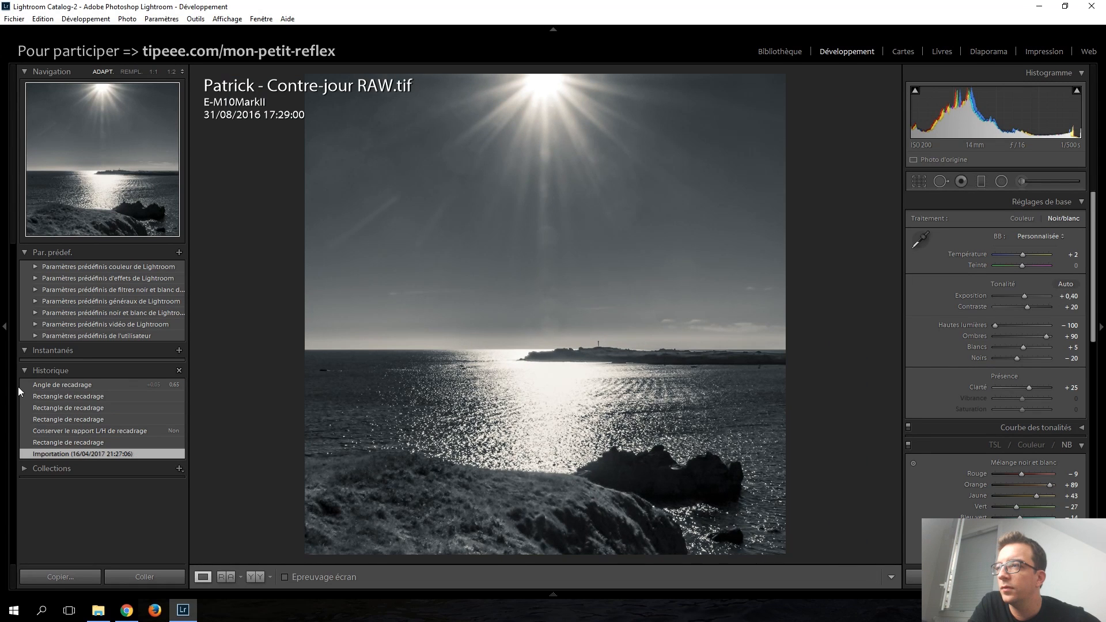
{"action": "left_click", "coordinate": [51, 386]}
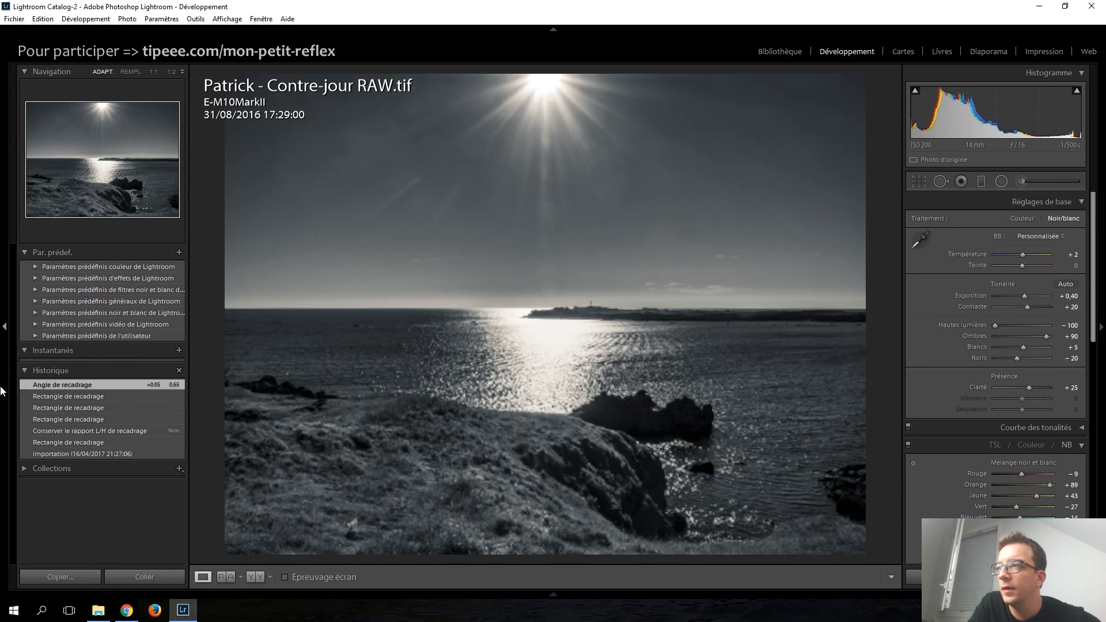
{"action": "left_click", "coordinate": [2, 390]}
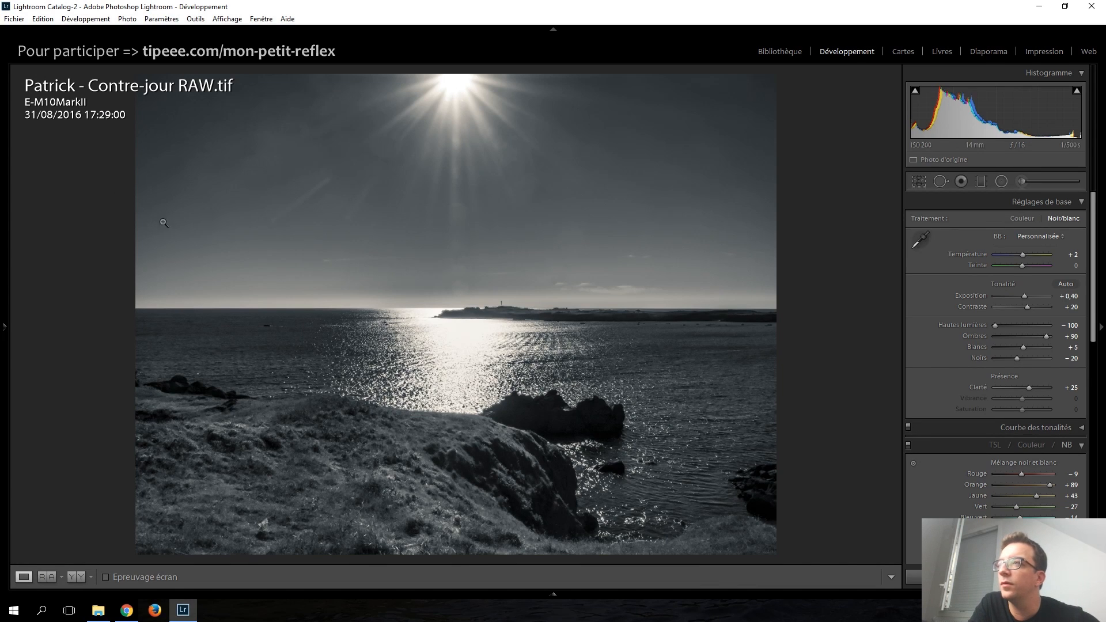
Step: Reset the seascape's Exposition, Contraste, Hautes lumières, Ombres and other basic adjustments to 0, and restore its colour treatment
{"action": "left_click", "coordinate": [1019, 295]}
{"action": "double_click", "coordinate": [1028, 306]}
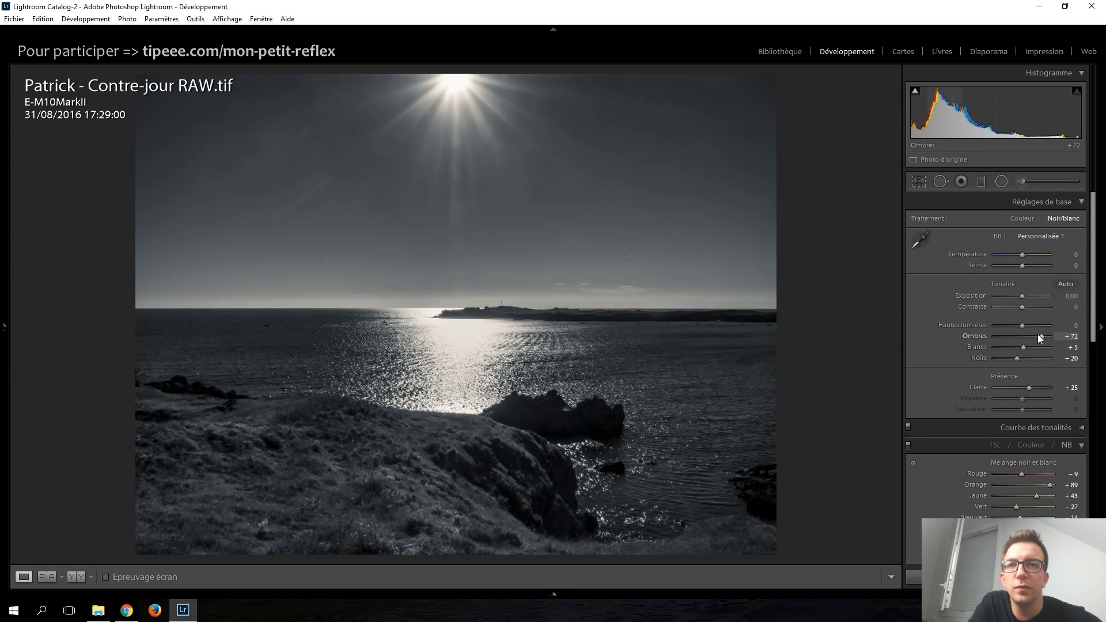
{"action": "double_click", "coordinate": [1041, 336]}
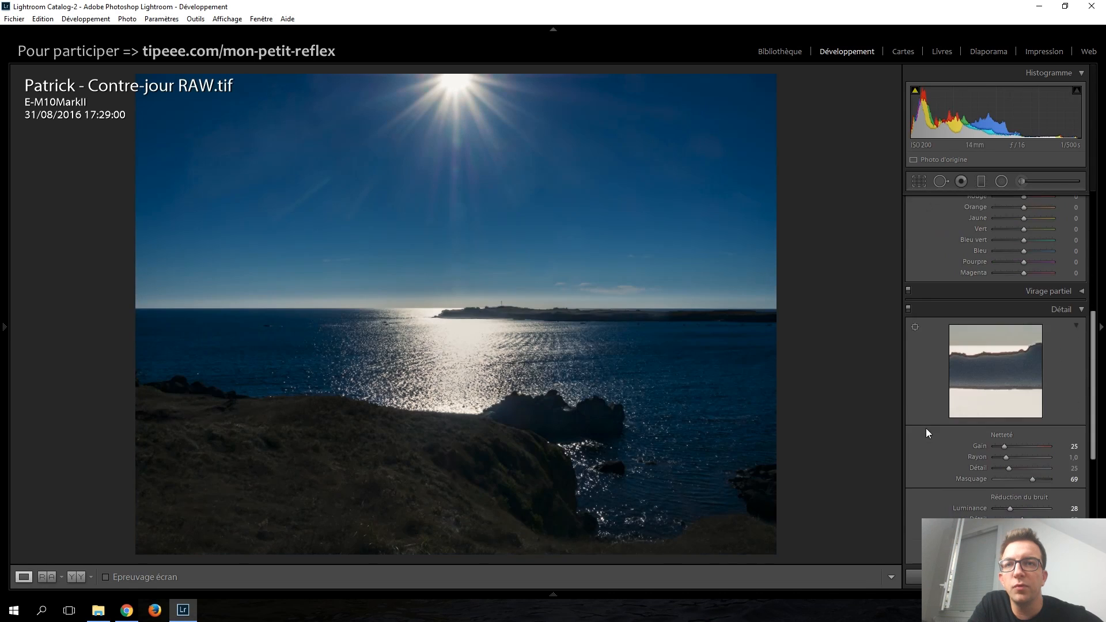
Step: Reset the seascape's sharpening Gain and Masquage, noise reduction Luminance and Couleur, and vignette Gain to 0
{"action": "scroll", "coordinate": [946, 447], "scroll_direction": "down", "scroll_amount": 3}
{"action": "double_click", "coordinate": [1031, 405]}
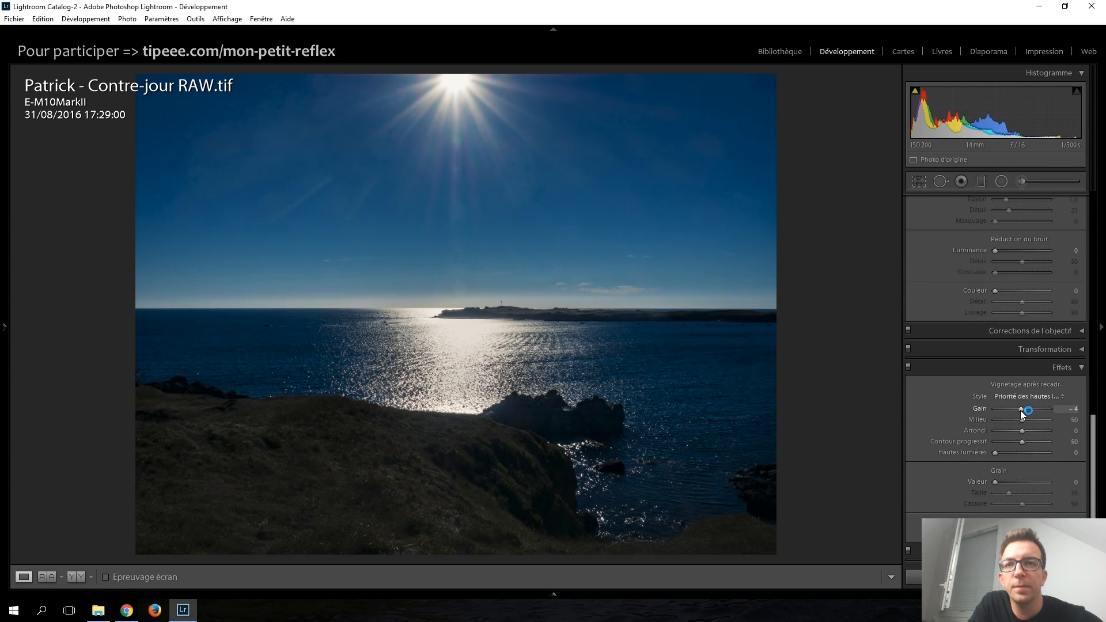
{"action": "scroll", "coordinate": [935, 447], "scroll_direction": "up", "scroll_amount": 9}
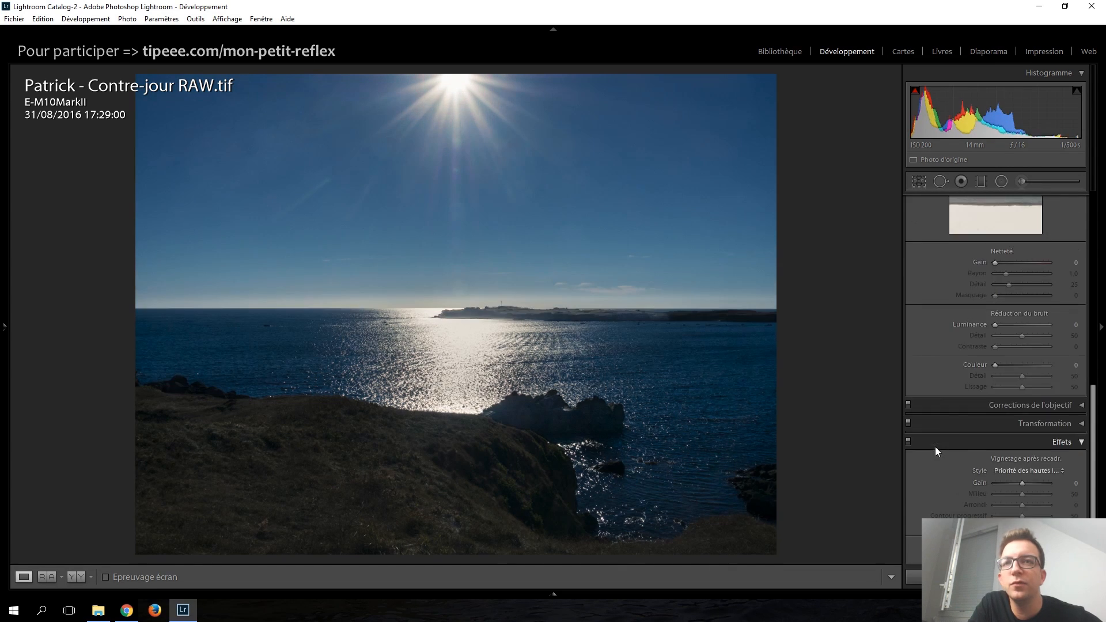
Step: Crop the seascape to a 1 x 1 aspect ratio, shift the image slightly inside the square frame, and apply the crop
{"action": "double_click", "coordinate": [1024, 387]}
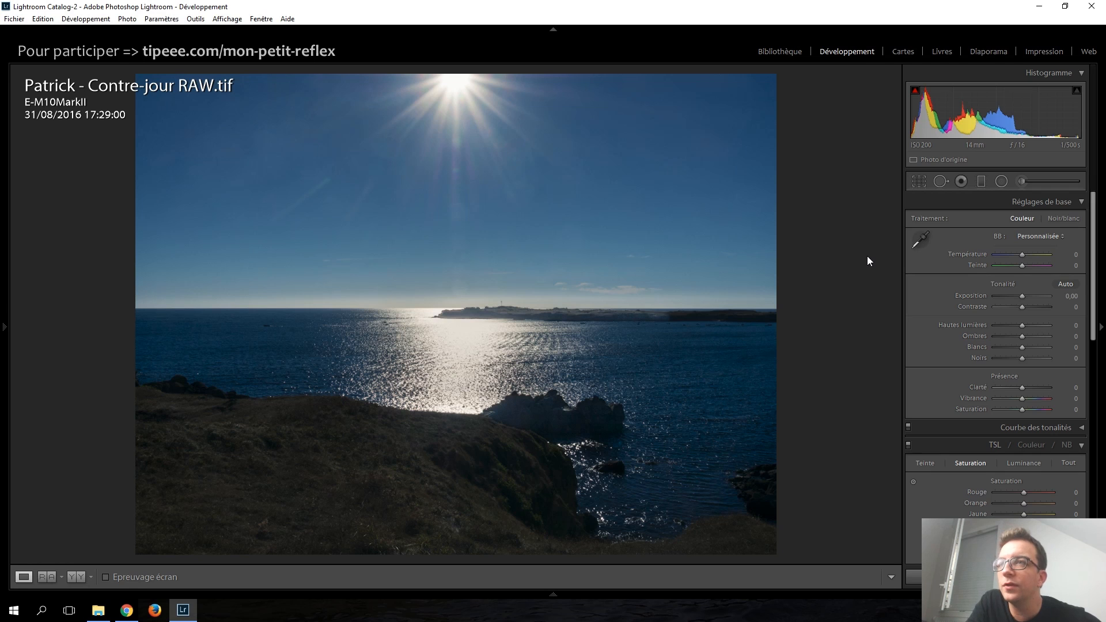
{"action": "left_click", "coordinate": [920, 182]}
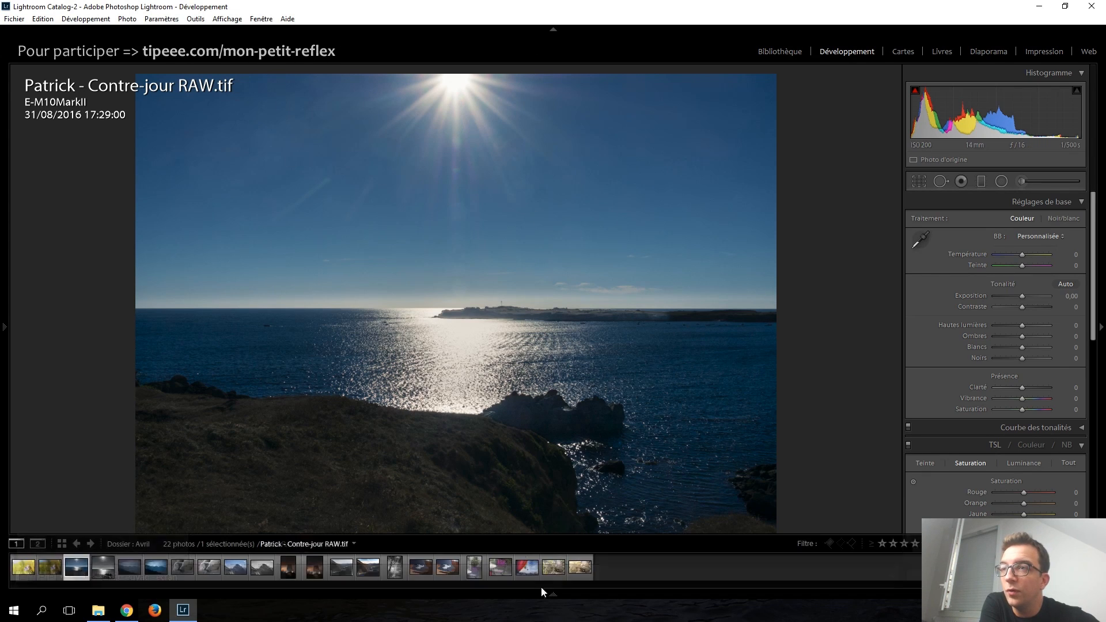
{"action": "left_click", "coordinate": [918, 182]}
{"action": "left_click", "coordinate": [1045, 219]}
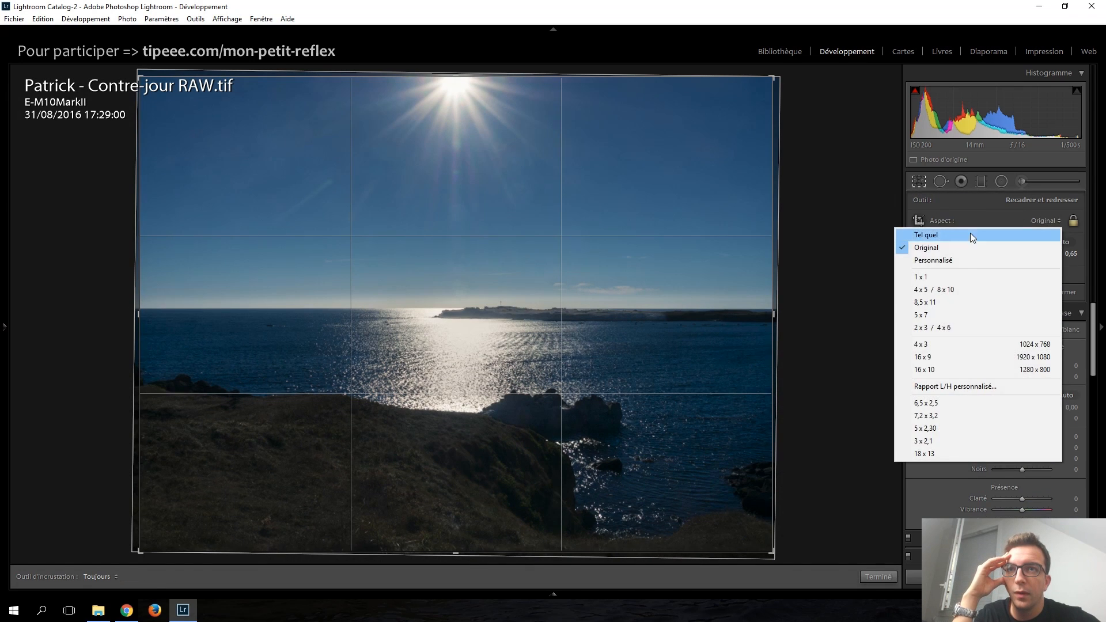
{"action": "left_click", "coordinate": [963, 275]}
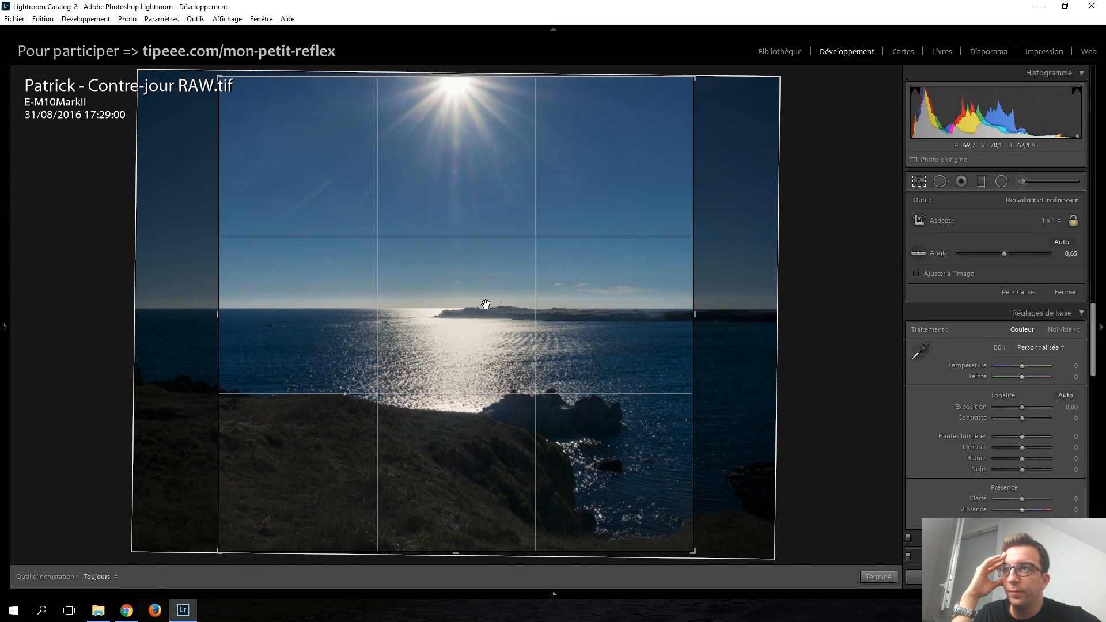
{"action": "left_click_drag", "start_coordinate": [485, 305], "coordinate": [489, 306]}
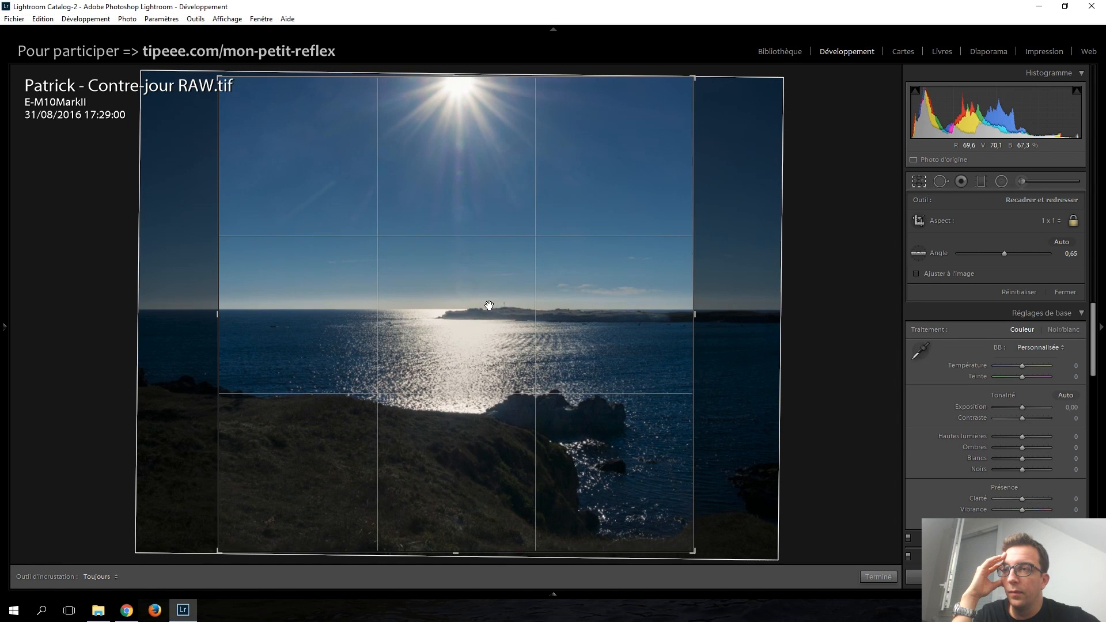
{"action": "double_click", "coordinate": [489, 306]}
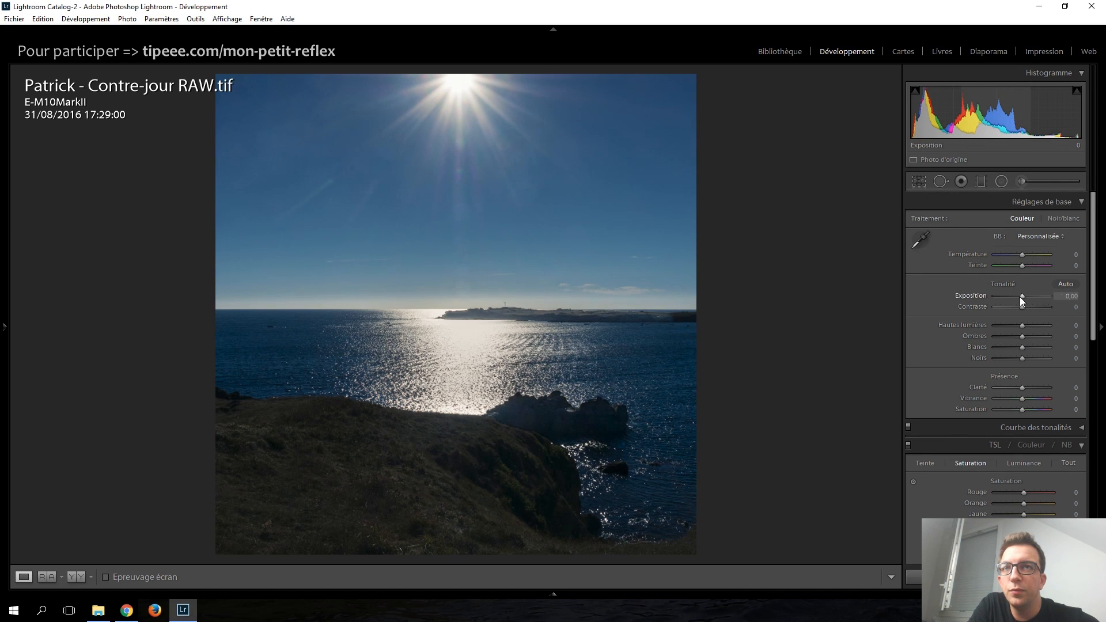
Step: Set the seascape's Exposition to +0,90 and Hautes lumières to −75
{"action": "scroll", "coordinate": [1020, 296], "scroll_direction": "up", "scroll_amount": 10}
{"action": "scroll", "coordinate": [1020, 297], "scroll_direction": "down", "scroll_amount": 2}
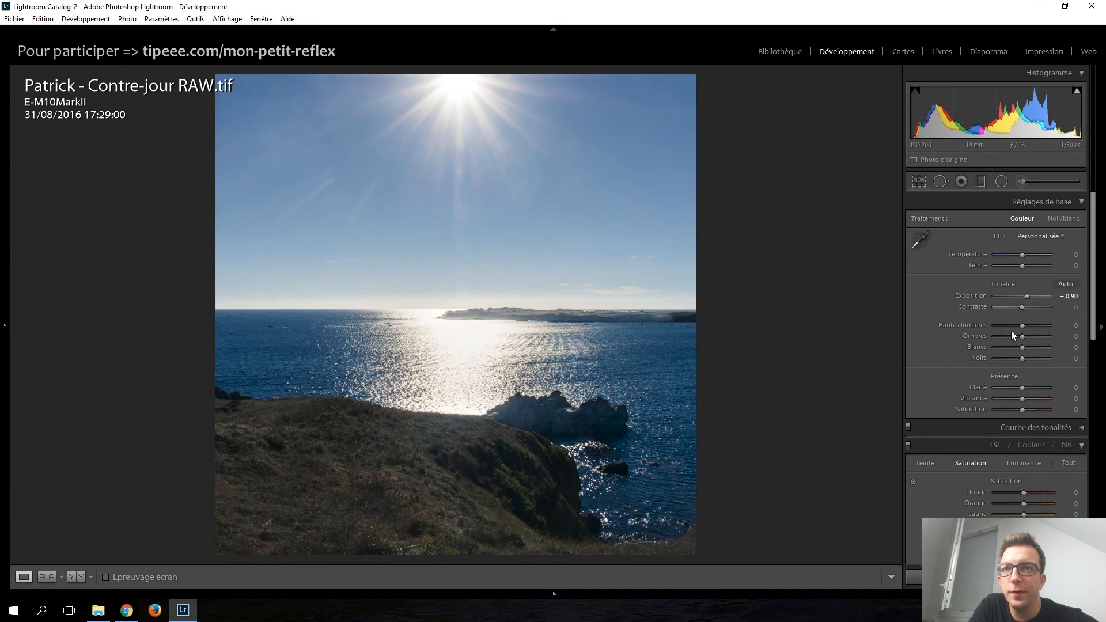
{"action": "scroll", "coordinate": [1021, 327], "scroll_direction": "down", "scroll_amount": 10}
{"action": "scroll", "coordinate": [1021, 326], "scroll_direction": "down", "scroll_amount": 7}
{"action": "scroll", "coordinate": [1021, 327], "scroll_direction": "up", "scroll_amount": 4}
{"action": "scroll", "coordinate": [1021, 327], "scroll_direction": "up", "scroll_amount": 1}
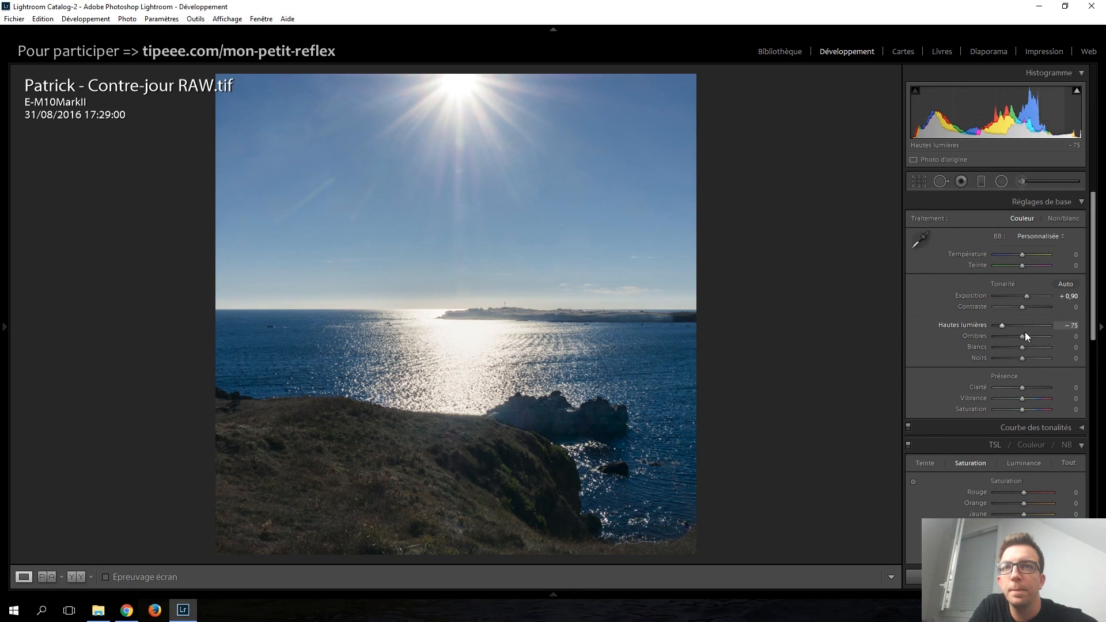
Step: Try Ombres at +100, check the grassy foreground up close, and settle on an Ombres value of +70
{"action": "scroll", "coordinate": [1022, 337], "scroll_direction": "up", "scroll_amount": 4}
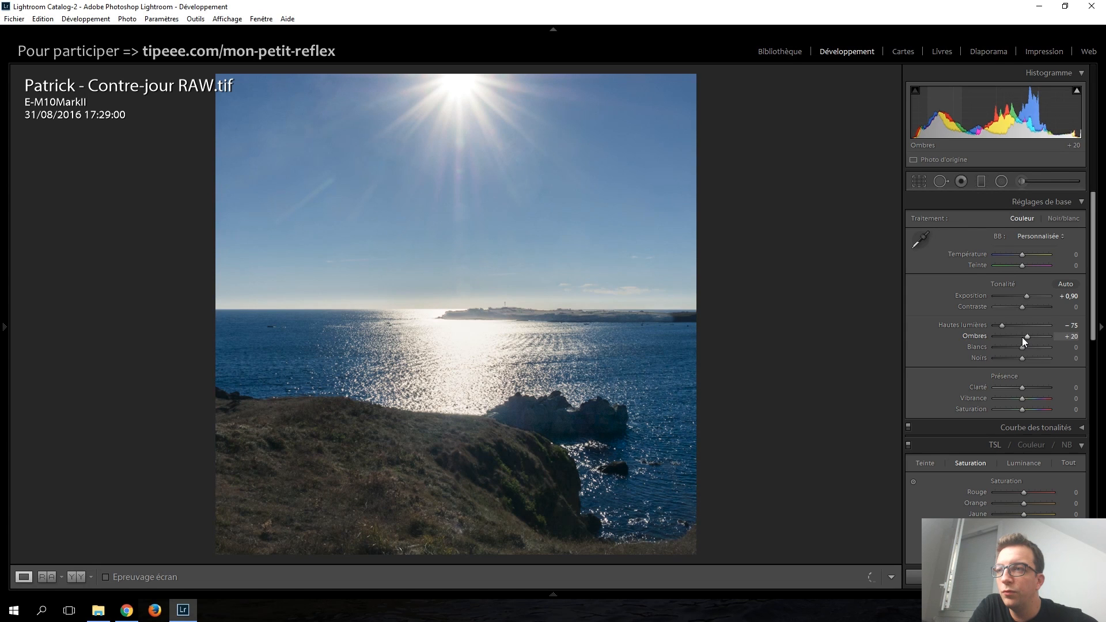
{"action": "scroll", "coordinate": [1023, 342], "scroll_direction": "up", "scroll_amount": 8}
{"action": "scroll", "coordinate": [1023, 341], "scroll_direction": "up", "scroll_amount": 6}
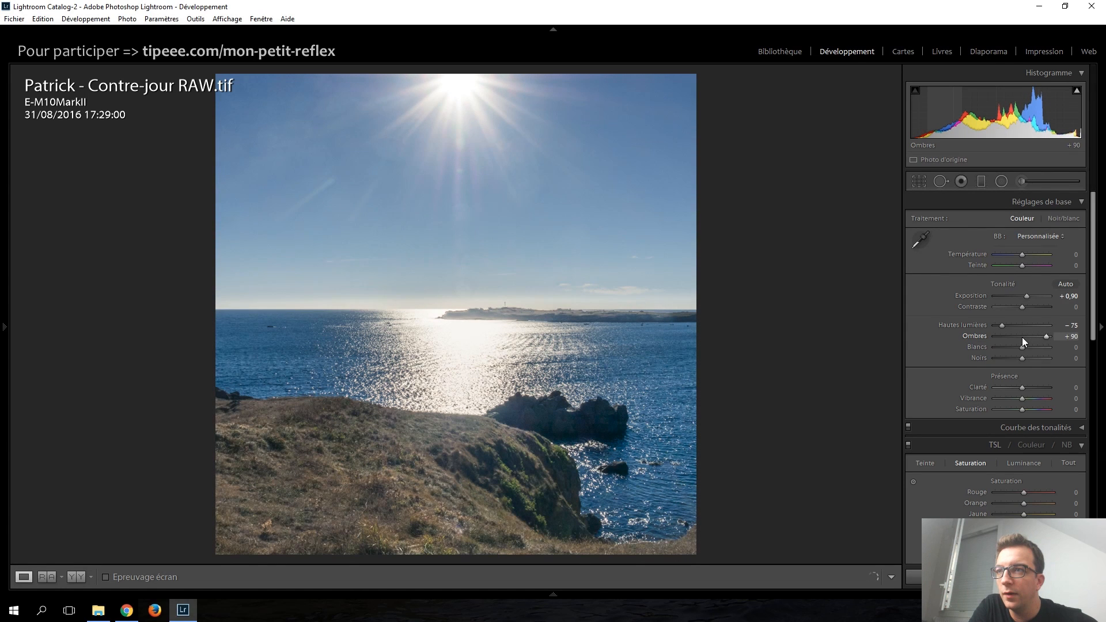
{"action": "scroll", "coordinate": [1022, 341], "scroll_direction": "up", "scroll_amount": 2}
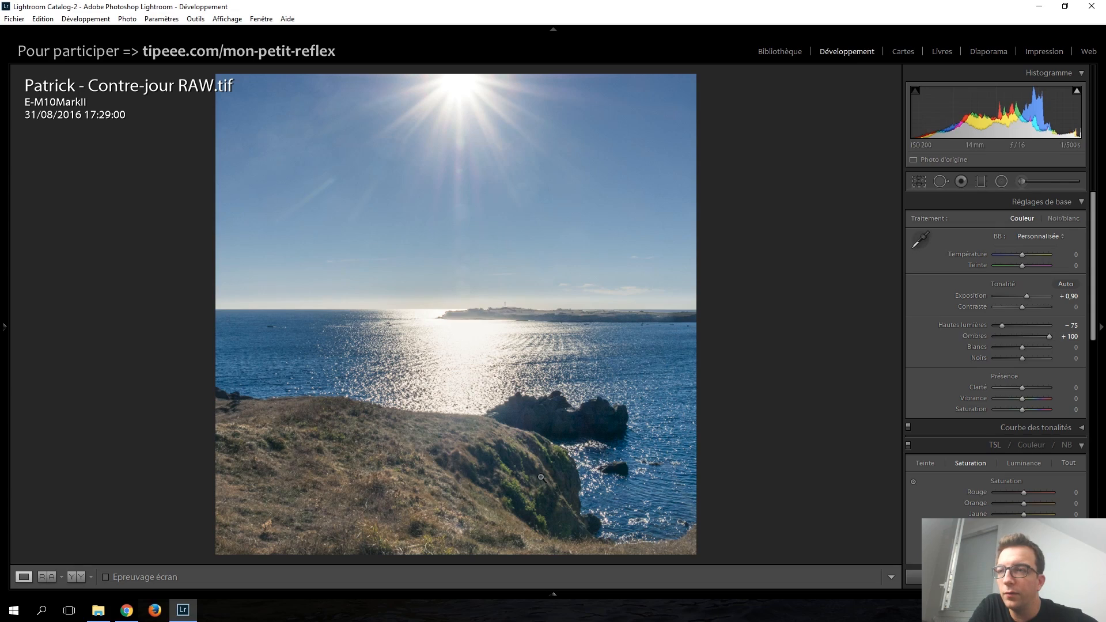
{"action": "left_click", "coordinate": [440, 448]}
{"action": "left_click", "coordinate": [440, 448]}
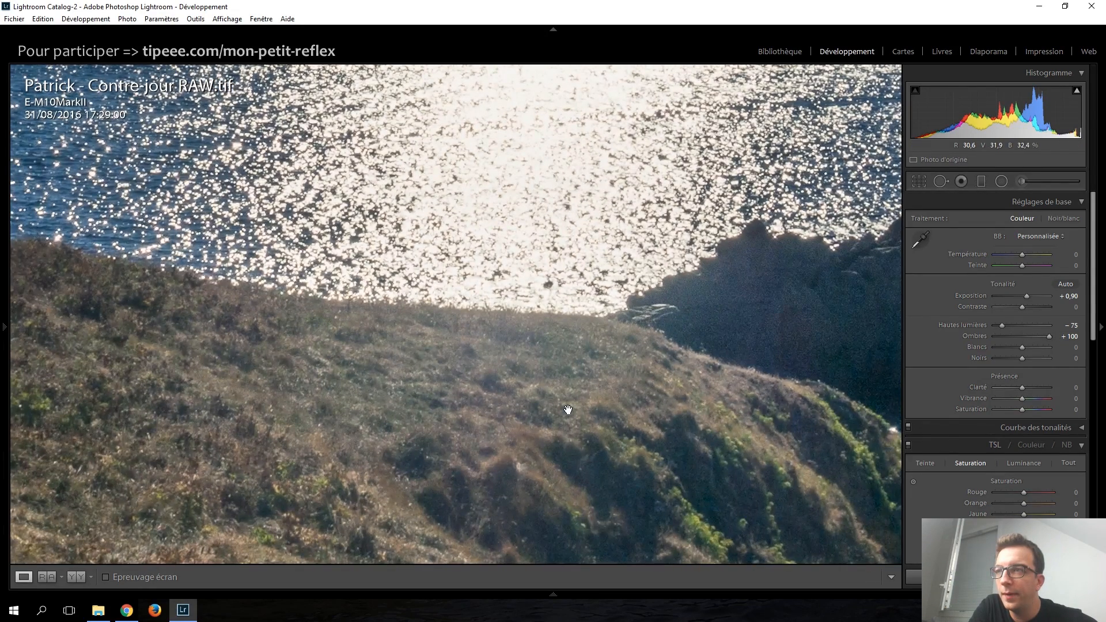
{"action": "left_click", "coordinate": [568, 409]}
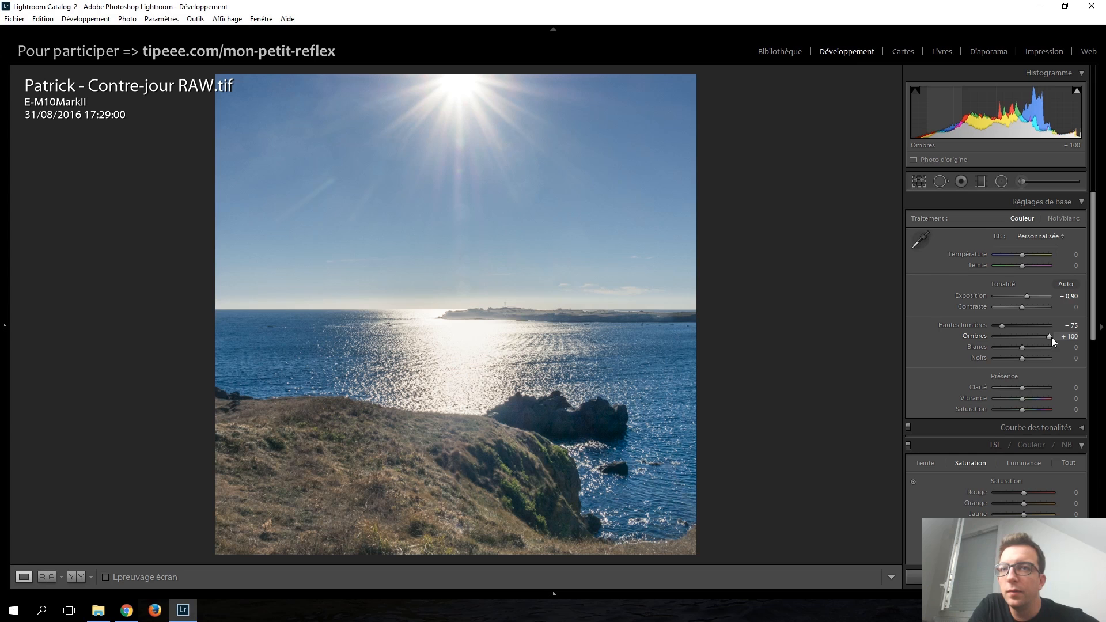
{"action": "key", "text": "Down"}
{"action": "key", "text": "Down"}
{"action": "key", "text": "Down"}
{"action": "key", "text": "Down"}
{"action": "key", "text": "Down"}
{"action": "key", "text": "Down"}
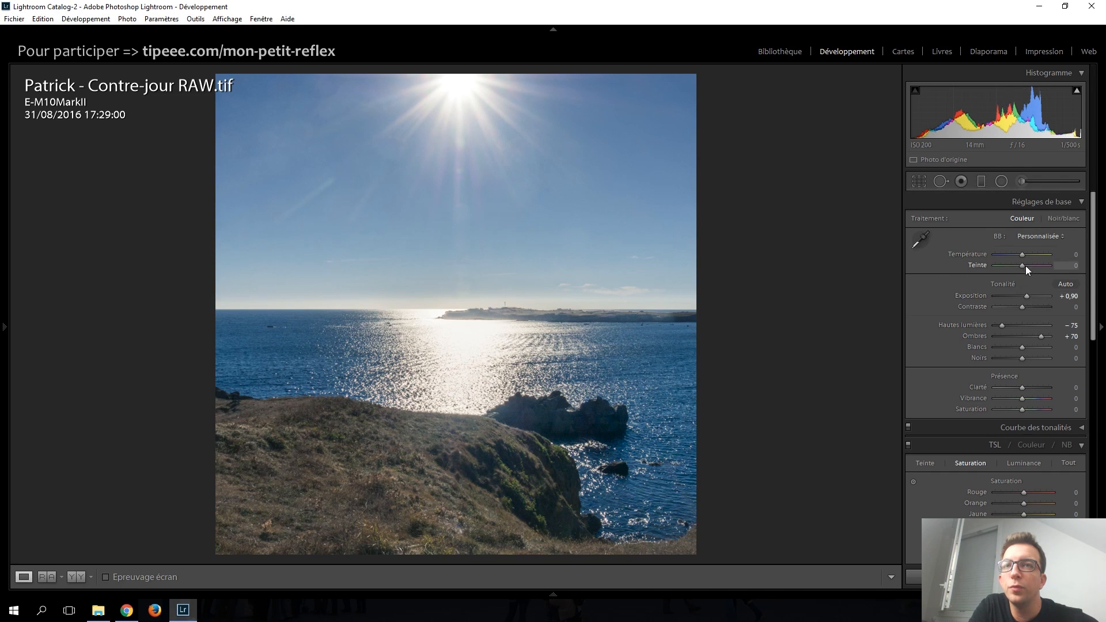
Step: Warm the seascape's white balance by setting Température to +25 and Teinte to +5
{"action": "key", "text": "Up"}
{"action": "key", "text": "Up"}
{"action": "key", "text": "Up"}
{"action": "key", "text": "Up"}
{"action": "key", "text": "Up"}
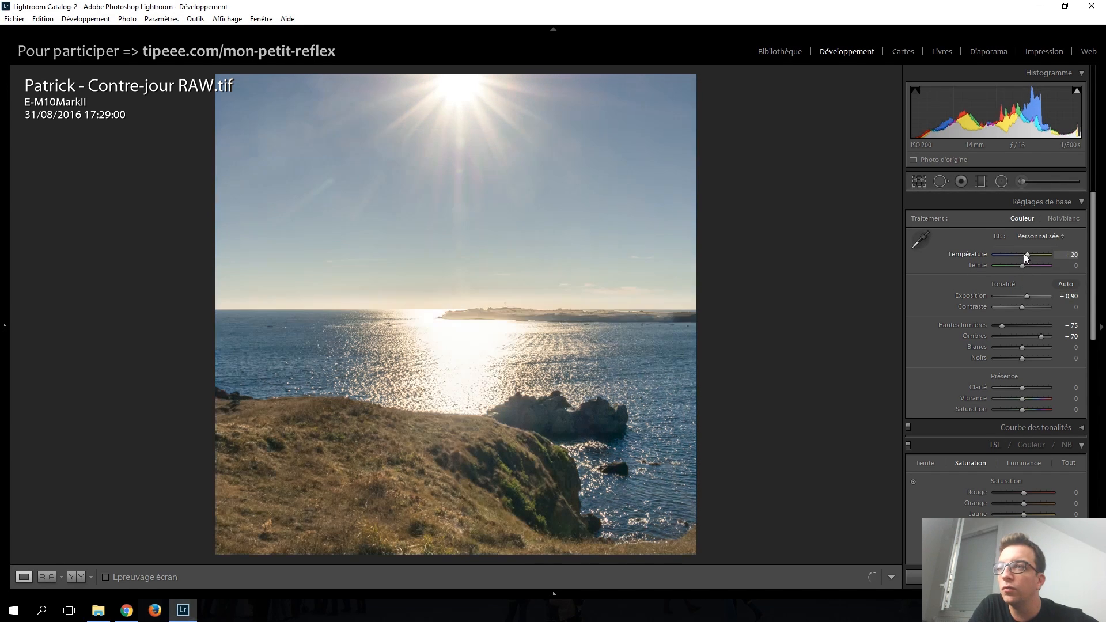
{"action": "key", "text": "Up"}
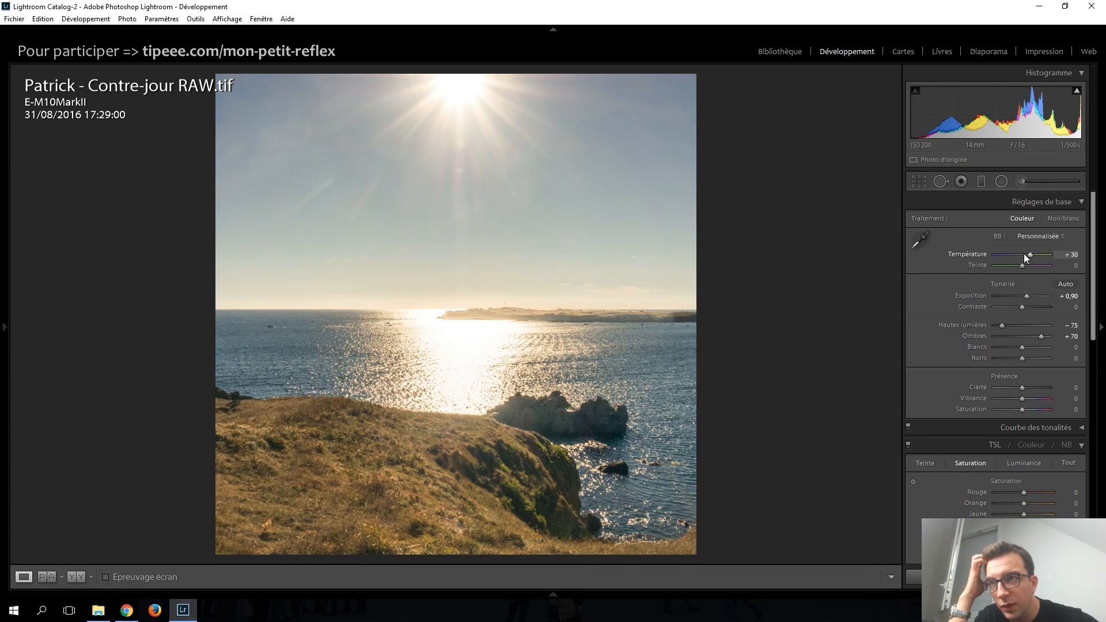
{"action": "key", "text": "Down"}
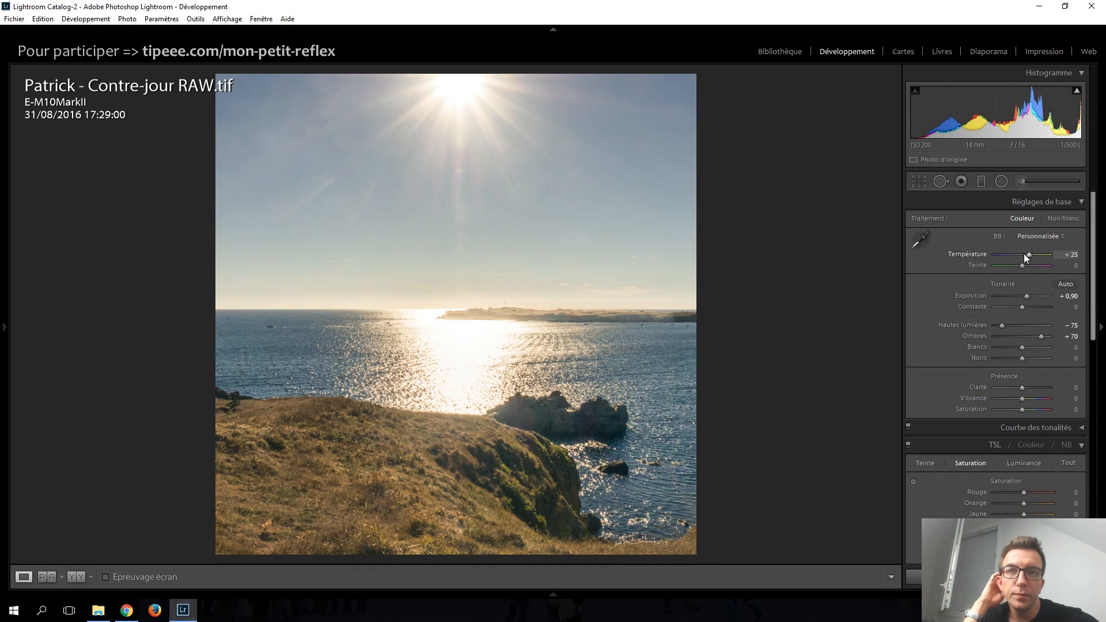
{"action": "key", "text": "Up"}
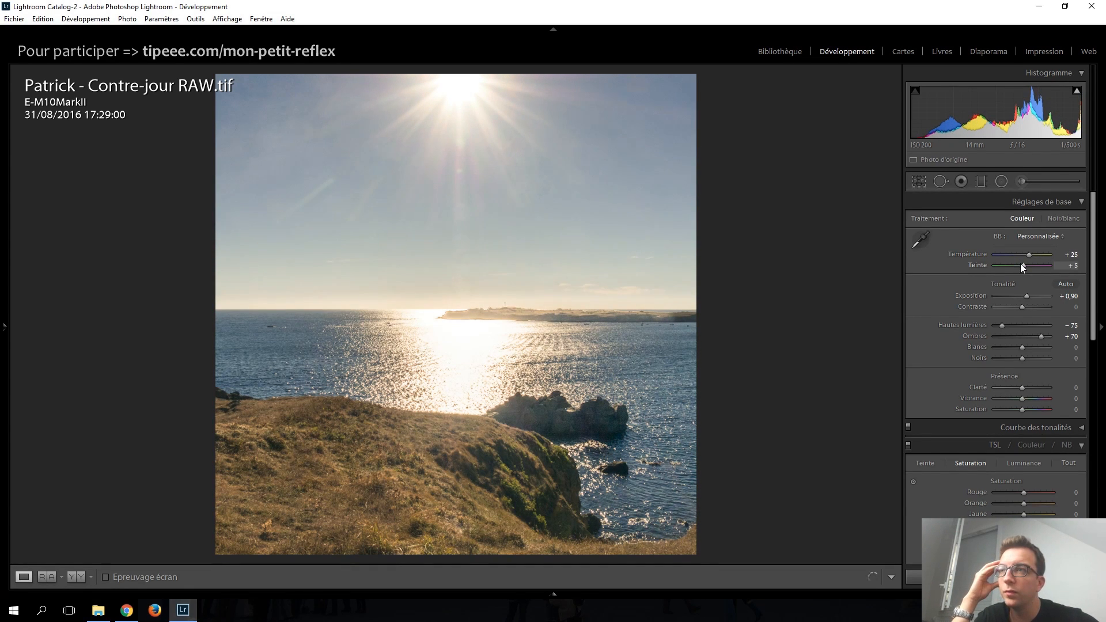
{"action": "key", "text": "Up"}
{"action": "key", "text": "Up"}
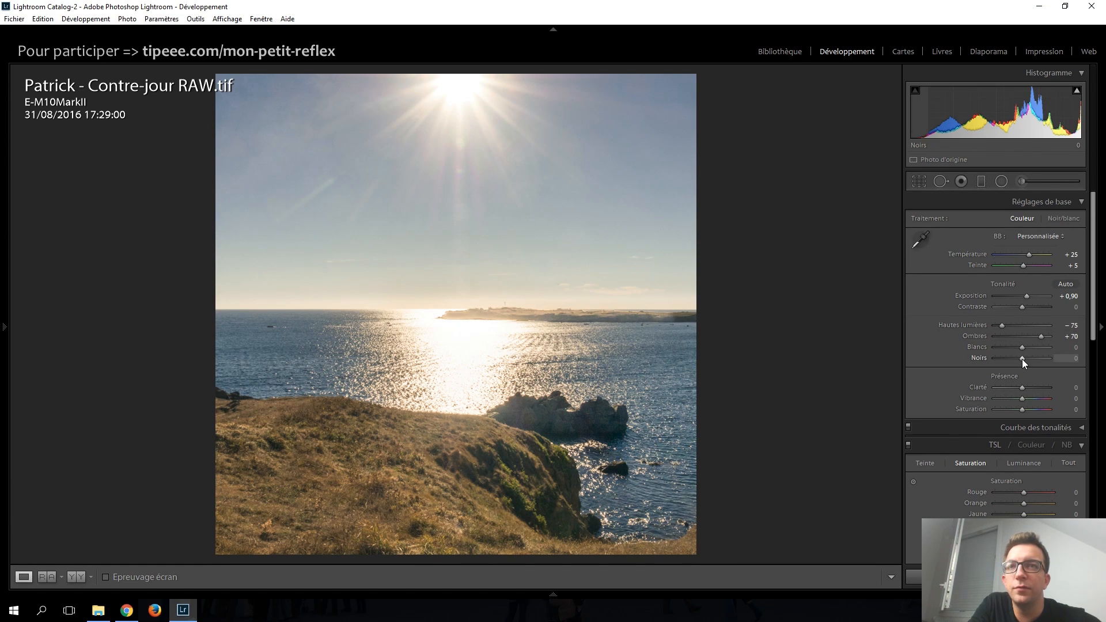
Step: Darken the seascape's black tones by setting Noirs to −60
{"action": "key", "text": "Down"}
{"action": "key", "text": "Down"}
{"action": "key", "text": "Down"}
{"action": "key", "text": "Down"}
{"action": "key", "text": "Down"}
{"action": "key", "text": "Down"}
{"action": "key", "text": "Down"}
{"action": "key", "text": "Down"}
{"action": "key", "text": "Down"}
{"action": "key", "text": "Down"}
{"action": "key", "text": "Down"}
{"action": "key", "text": "Down"}
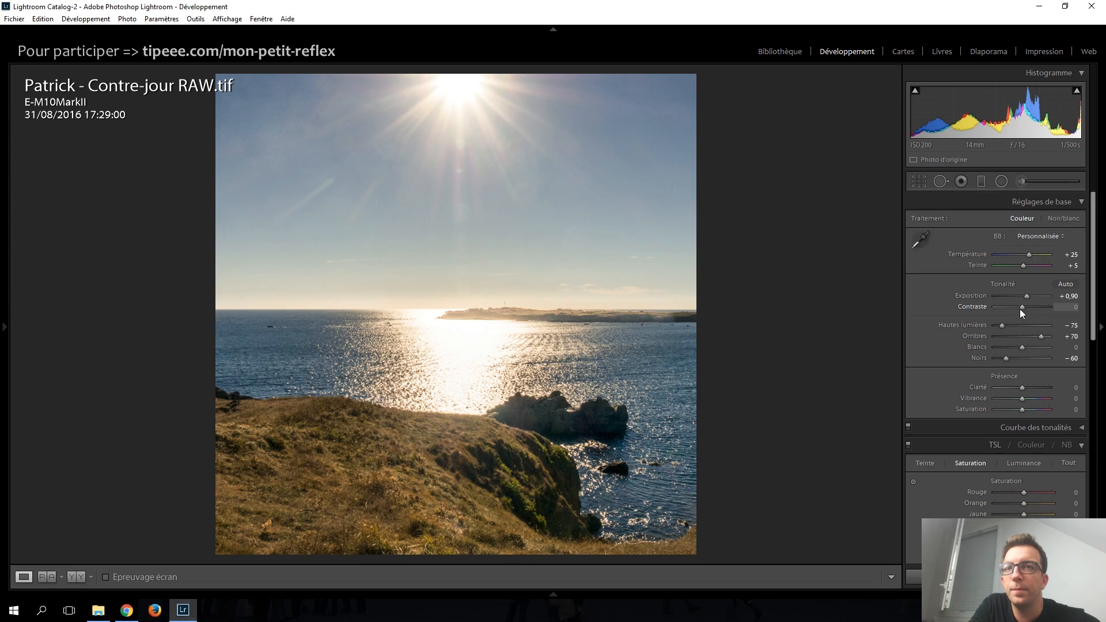
Step: Try a lower Contraste on the seascape, and bring it back to 0
{"action": "key", "text": "Down"}
{"action": "key", "text": "Down"}
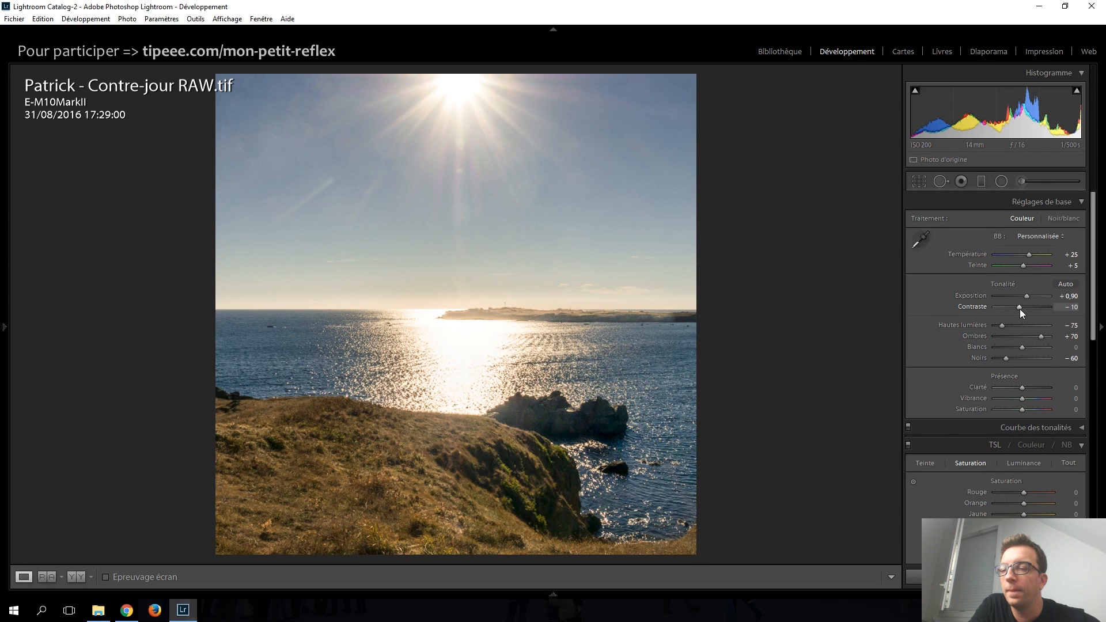
{"action": "key", "text": "Down"}
{"action": "key", "text": "Up"}
{"action": "key", "text": "Up"}
{"action": "key", "text": "Up"}
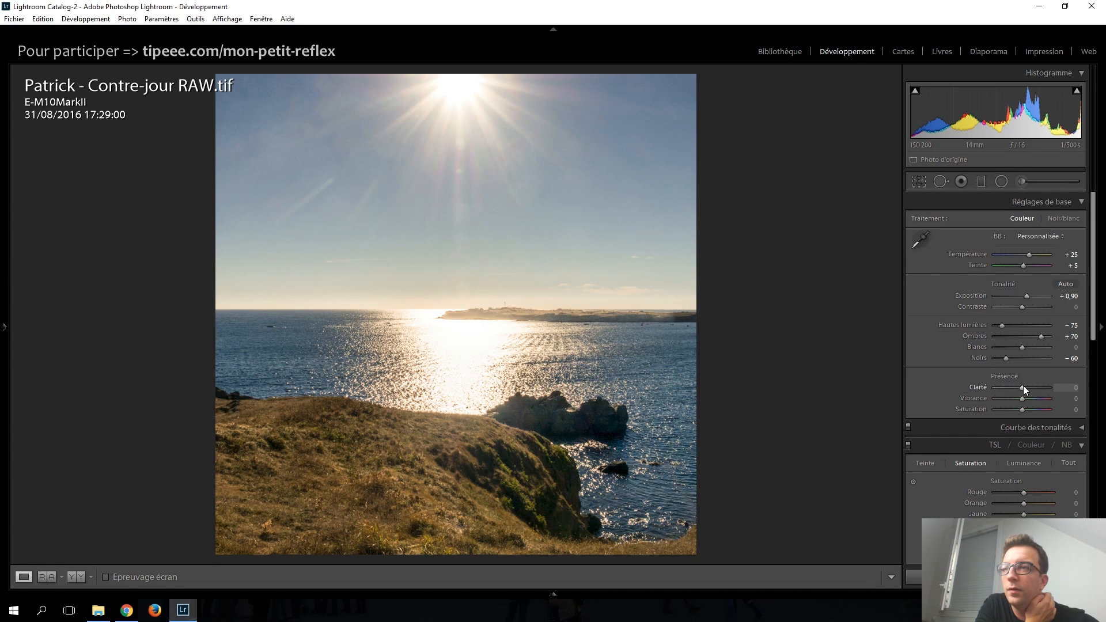
Step: Try a Clarté of +50, examine the island on the horizon up close, and reset Clarté to 0
{"action": "key", "text": "Up"}
{"action": "key", "text": "Up"}
{"action": "key", "text": "Up"}
{"action": "key", "text": "Up"}
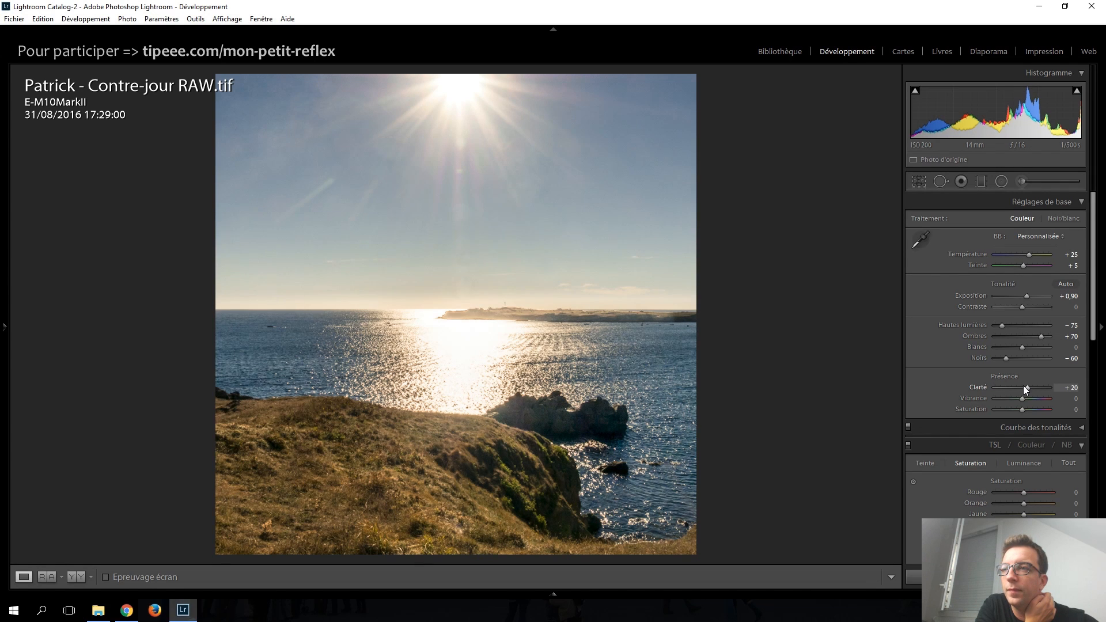
{"action": "key", "text": "Up"}
{"action": "key", "text": "Up"}
{"action": "key", "text": "Up"}
{"action": "key", "text": "Up"}
{"action": "key", "text": "Up"}
{"action": "key", "text": "Up"}
{"action": "key", "text": "Up"}
{"action": "key", "text": "Up"}
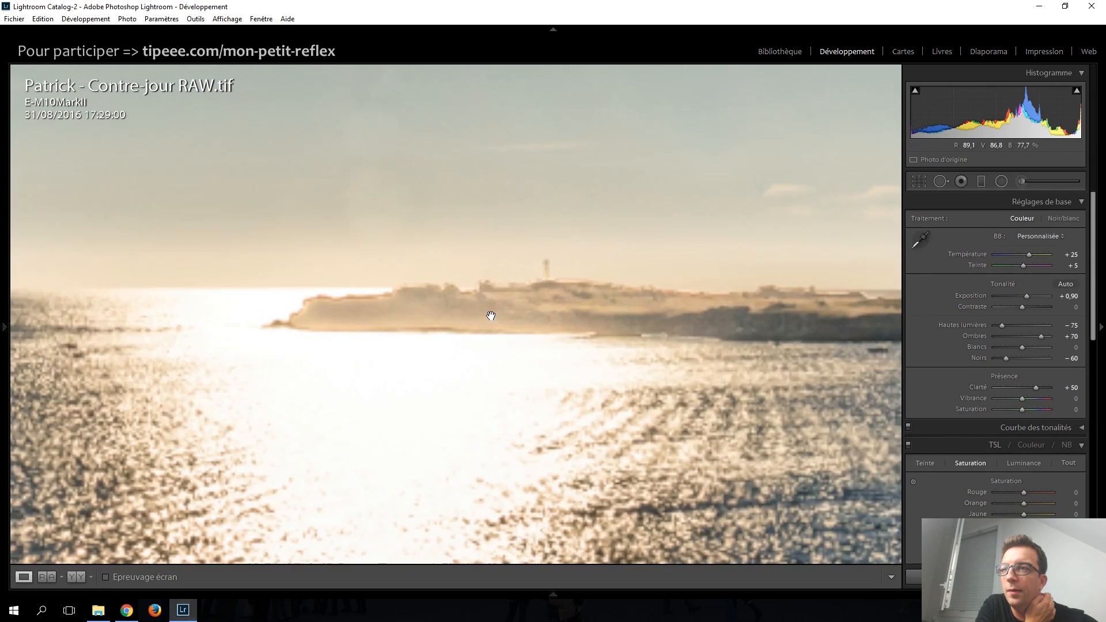
{"action": "left_click", "coordinate": [489, 314]}
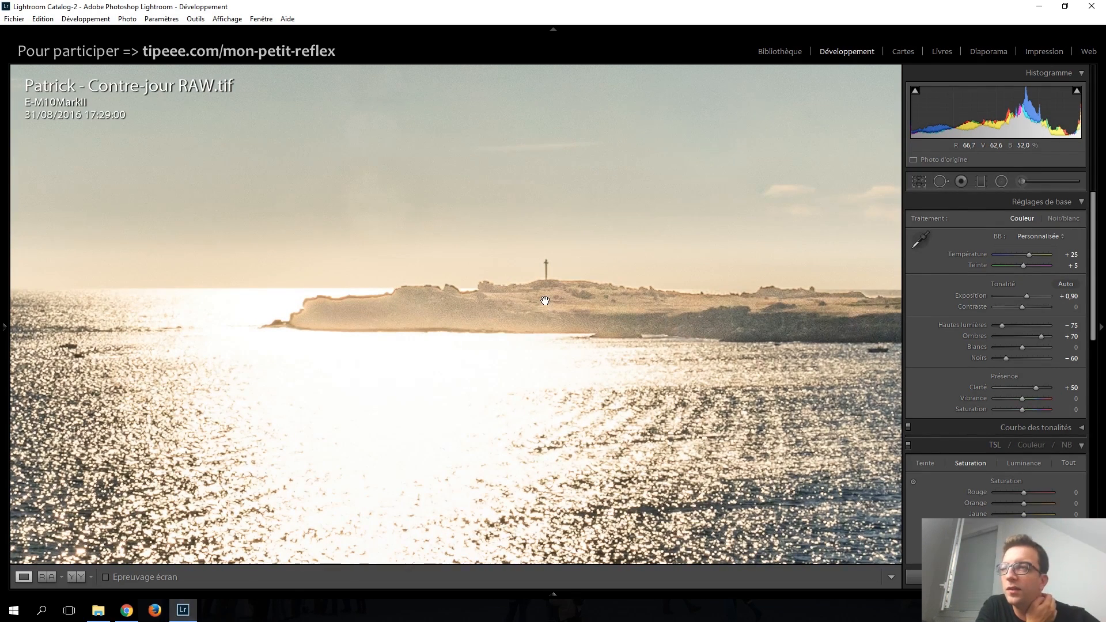
{"action": "left_click", "coordinate": [492, 321]}
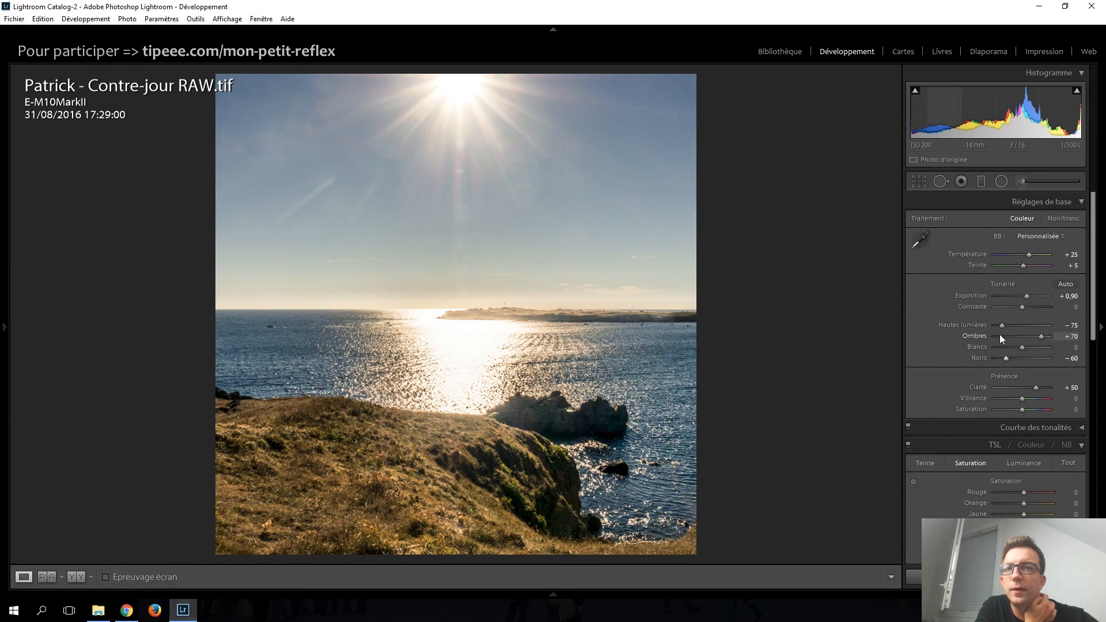
{"action": "double_click", "coordinate": [1037, 388]}
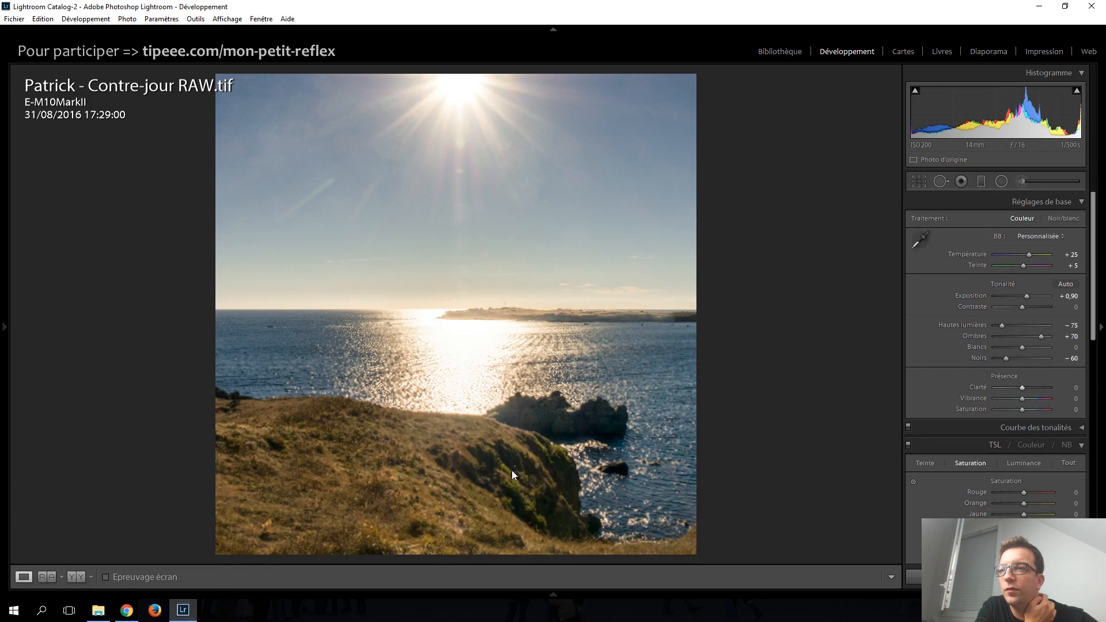
Step: Add a graduated filter rising from the grassy foreground, reset its effect settings, and set its Clarté to 43
{"action": "left_click", "coordinate": [981, 182]}
{"action": "left_click_drag", "start_coordinate": [407, 508], "coordinate": [406, 358]}
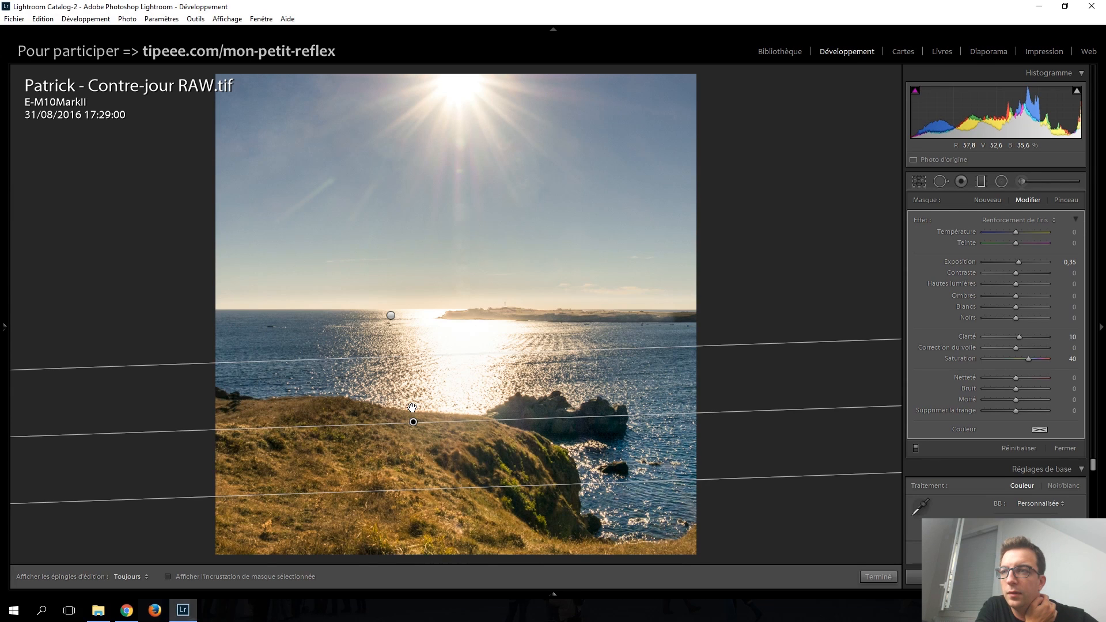
{"action": "left_click_drag", "start_coordinate": [412, 407], "coordinate": [414, 388]}
{"action": "double_click", "coordinate": [922, 217]}
{"action": "left_click_drag", "start_coordinate": [1016, 336], "coordinate": [1028, 337]}
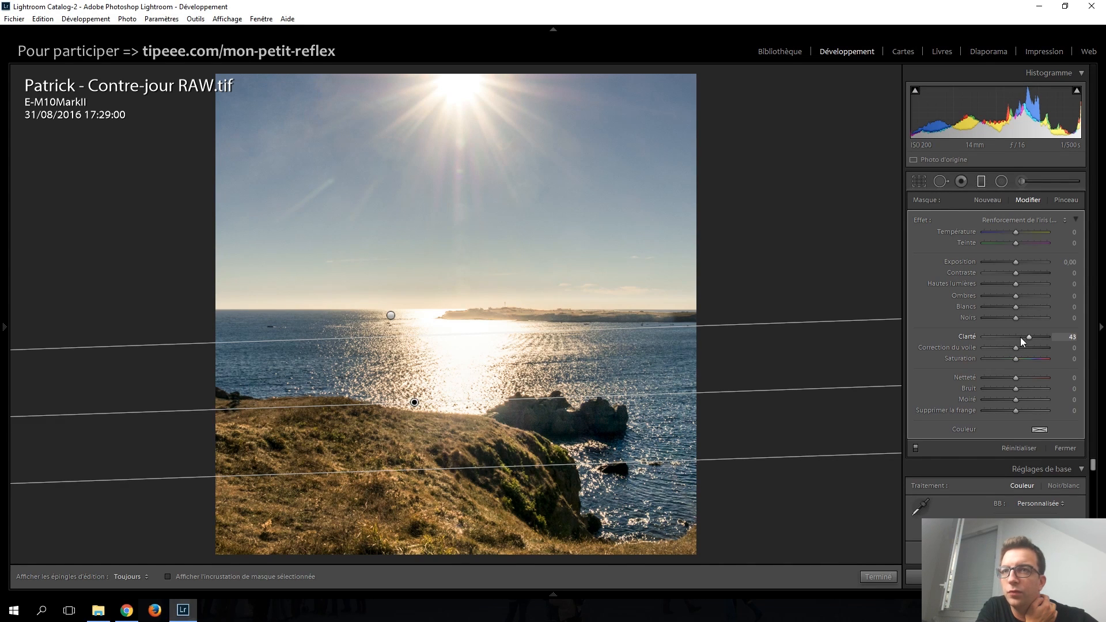
Step: Erase the graduated filter's mask over the sea beside the rocks with a brush of Taille 22,0, and show the mask overlay
{"action": "left_click", "coordinate": [1021, 181]}
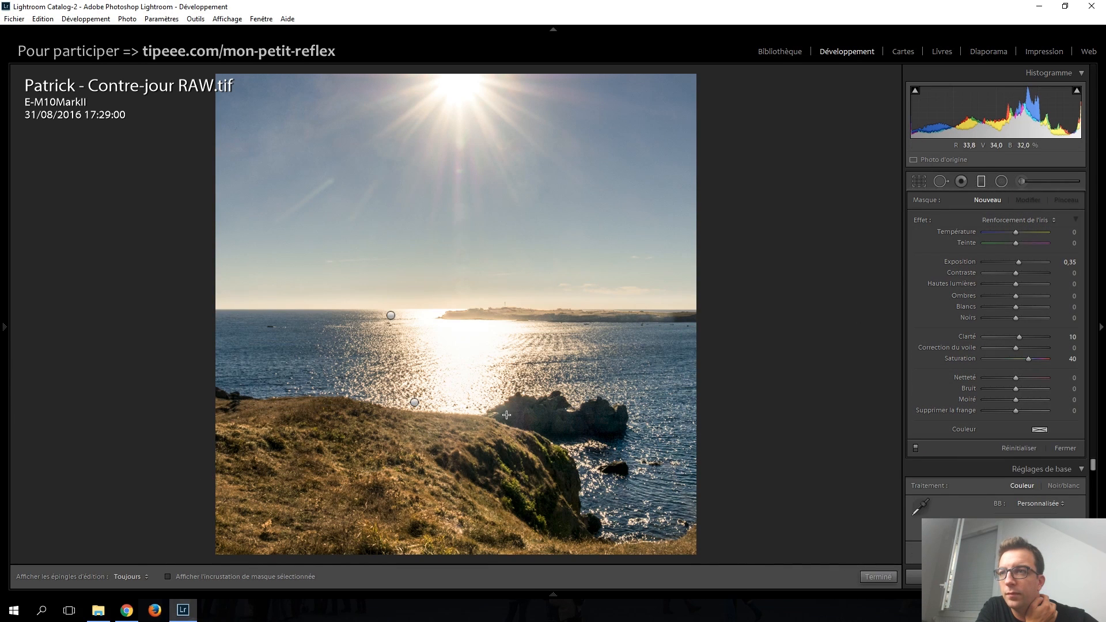
{"action": "left_click", "coordinate": [415, 402]}
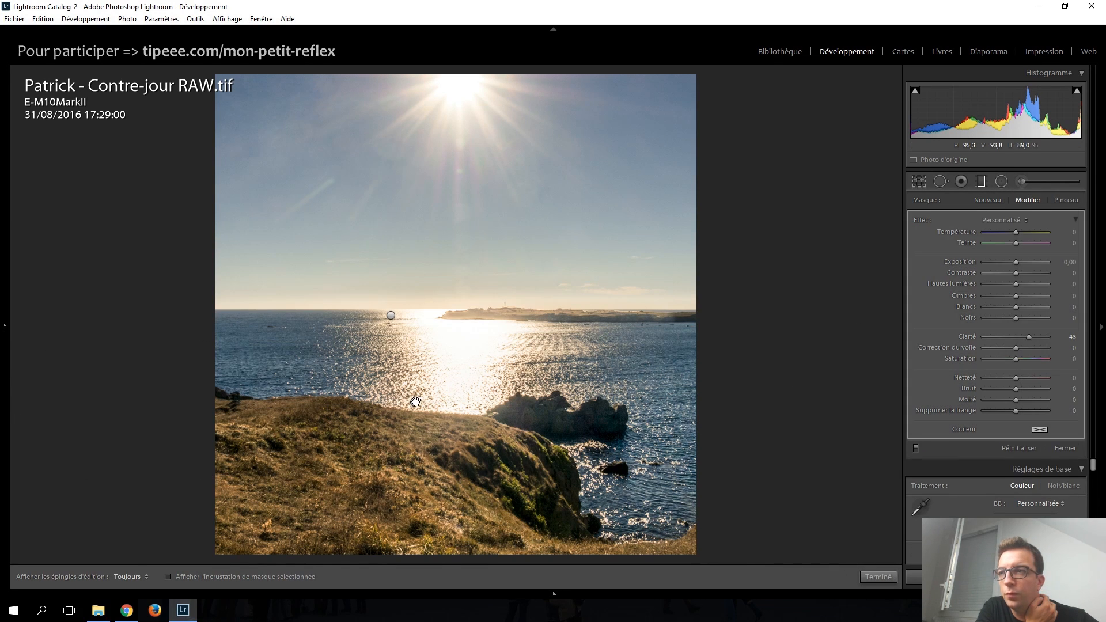
{"action": "left_click", "coordinate": [1065, 200]}
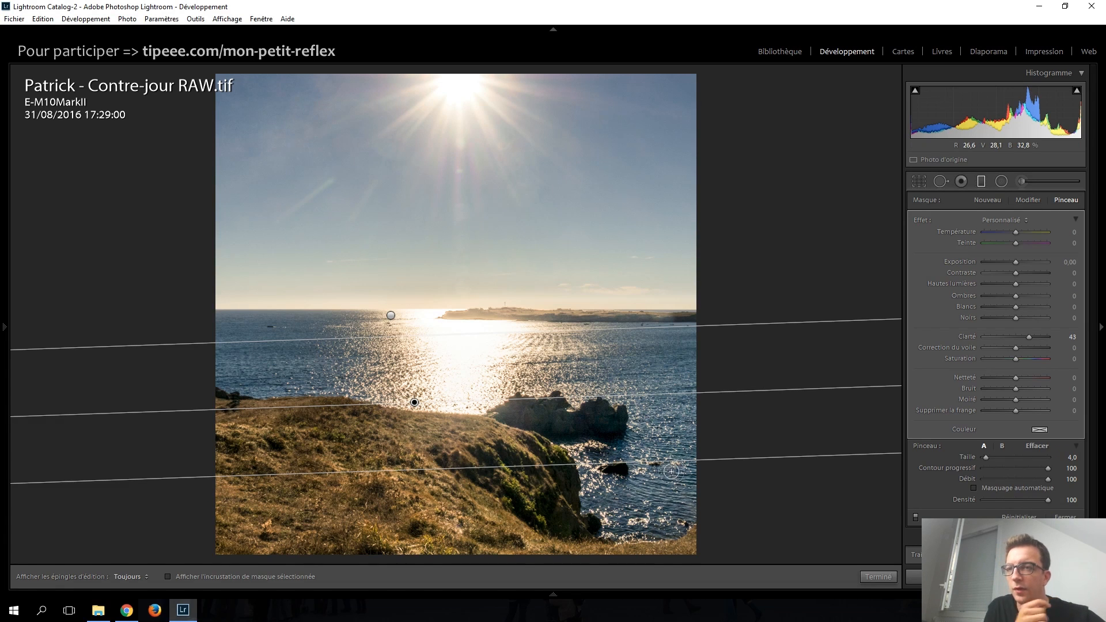
{"action": "key", "text": "alt"}
{"action": "scroll", "coordinate": [674, 404], "scroll_direction": "down", "scroll_amount": 2}
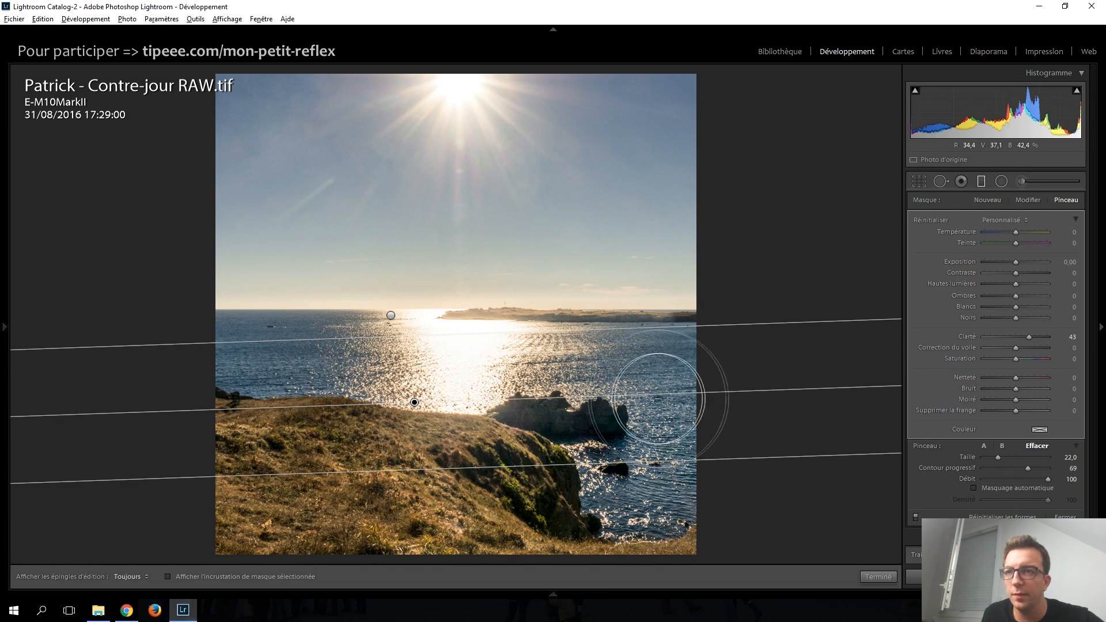
{"action": "key", "text": "h"}
{"action": "mouse_move", "coordinate": [619, 469]}
{"action": "left_mouse_down"}
{"action": "mouse_move", "coordinate": [637, 496]}
{"action": "mouse_move", "coordinate": [658, 483]}
{"action": "mouse_move", "coordinate": [570, 329]}
{"action": "left_mouse_up"}
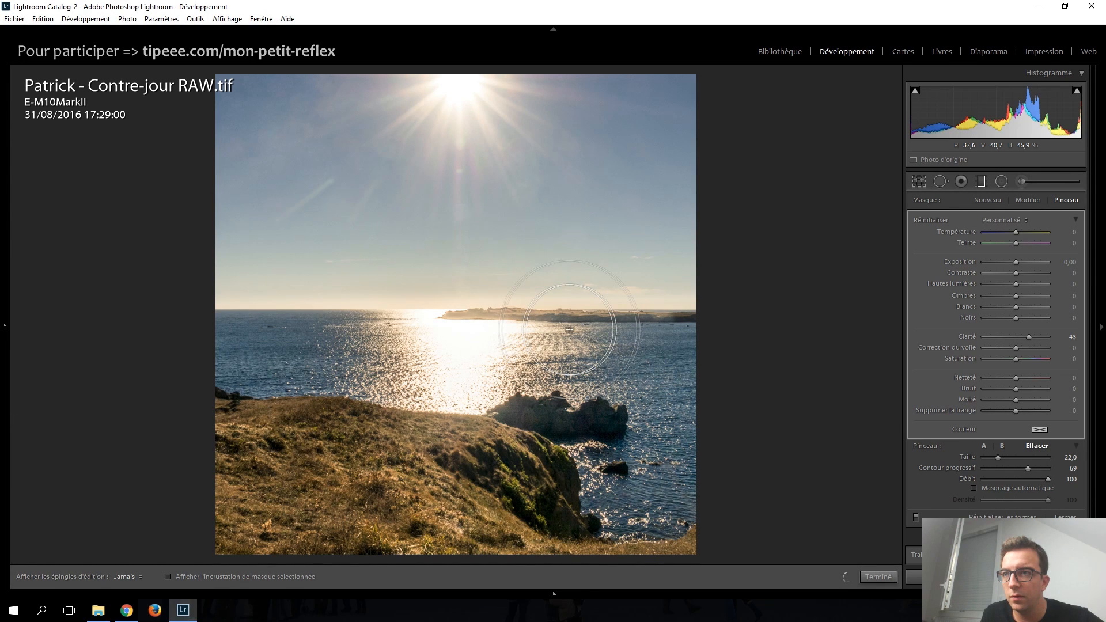
{"action": "key", "text": "h"}
{"action": "left_click", "coordinate": [182, 576]}
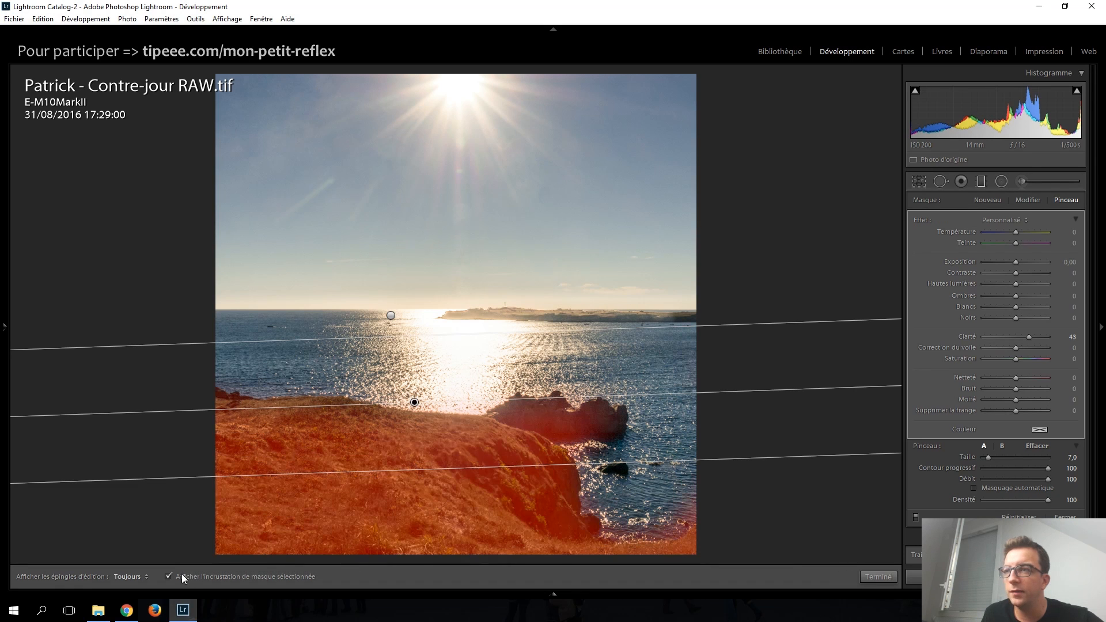
Step: Hide the mask overlay and close the graduated filter
{"action": "left_click", "coordinate": [212, 578]}
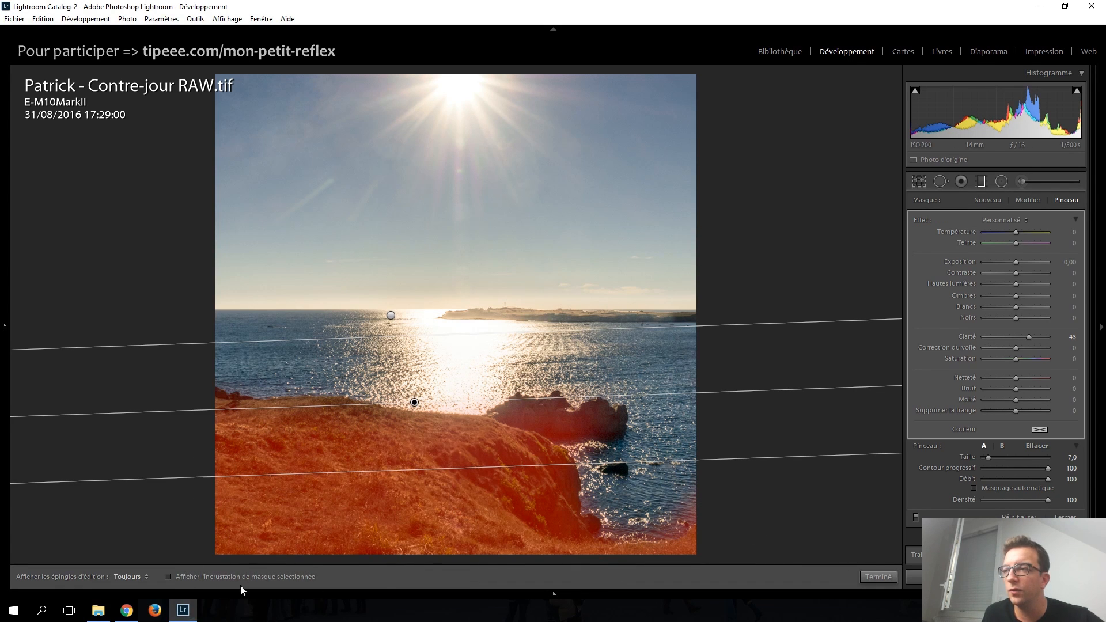
{"action": "left_click", "coordinate": [978, 187]}
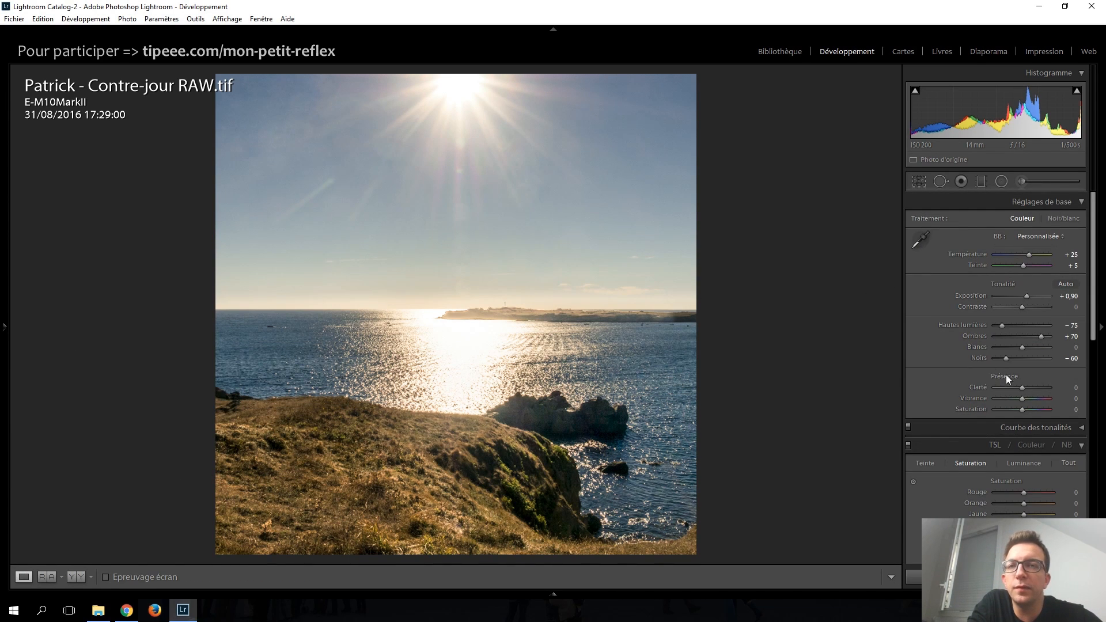
Step: Set the seascape's overall Clarté to −10
{"action": "key", "text": "shift+Down"}
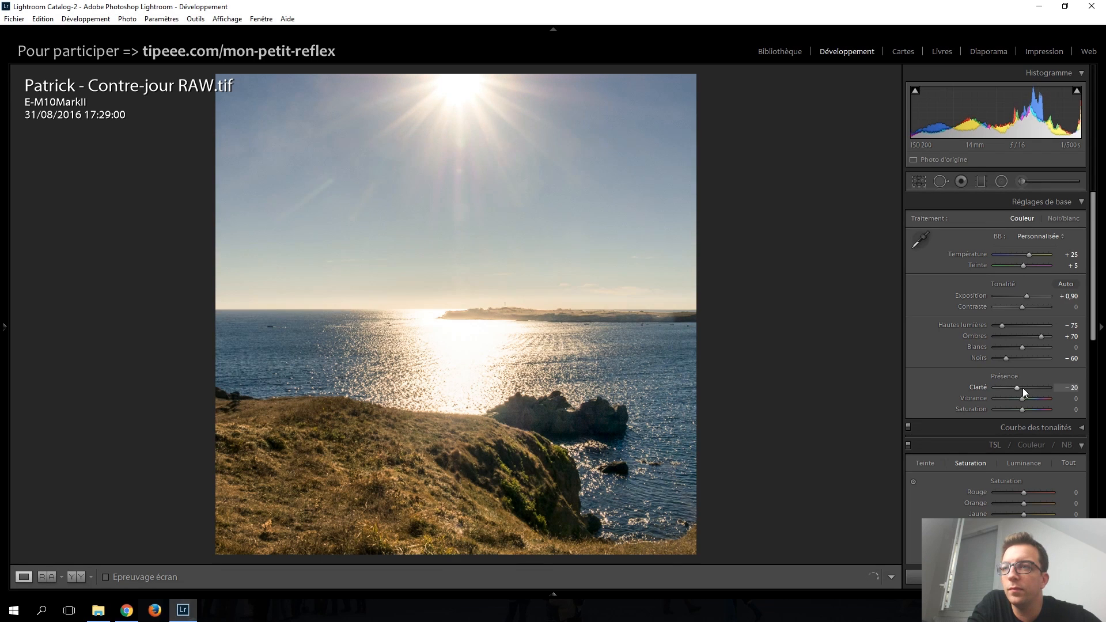
{"action": "key", "text": "Down"}
{"action": "key", "text": "Down"}
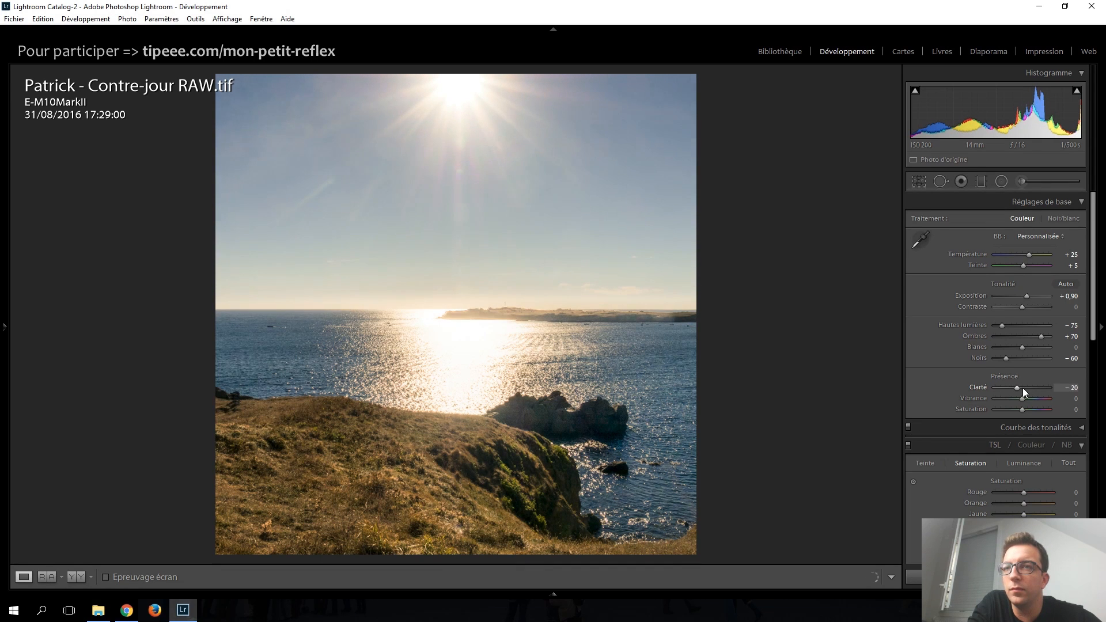
{"action": "key", "text": "Up"}
{"action": "key", "text": "Up"}
{"action": "key", "text": "Up"}
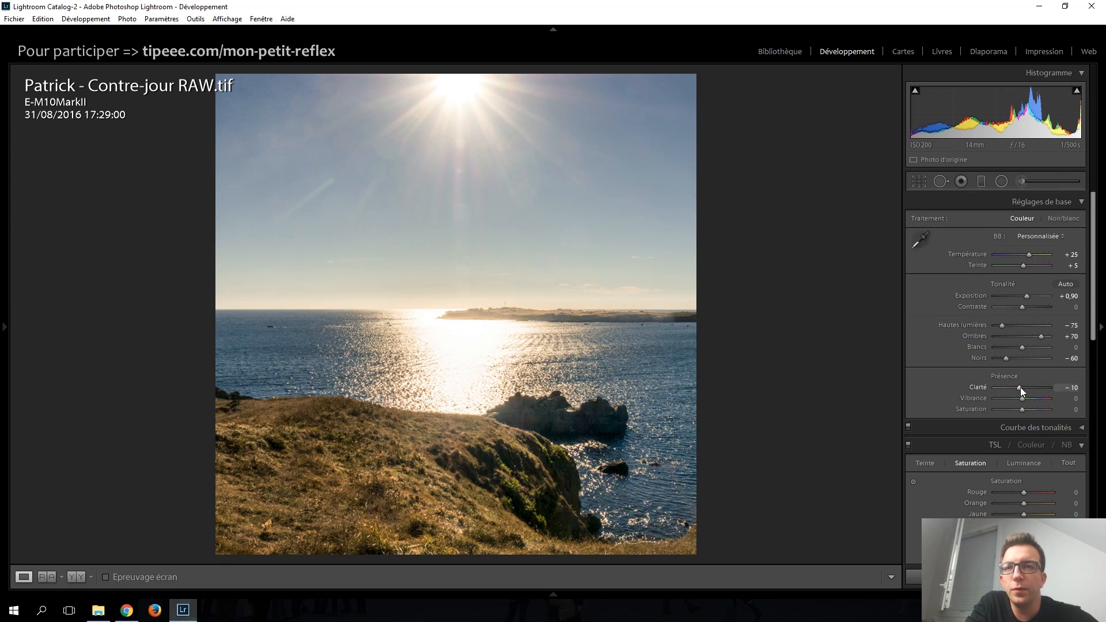
Step: Lower the seascape's Saturation to −35 in the basic adjustments
{"action": "key", "text": "Down"}
{"action": "key", "text": "Down"}
{"action": "key", "text": "Down"}
{"action": "key", "text": "Down"}
{"action": "key", "text": "Down"}
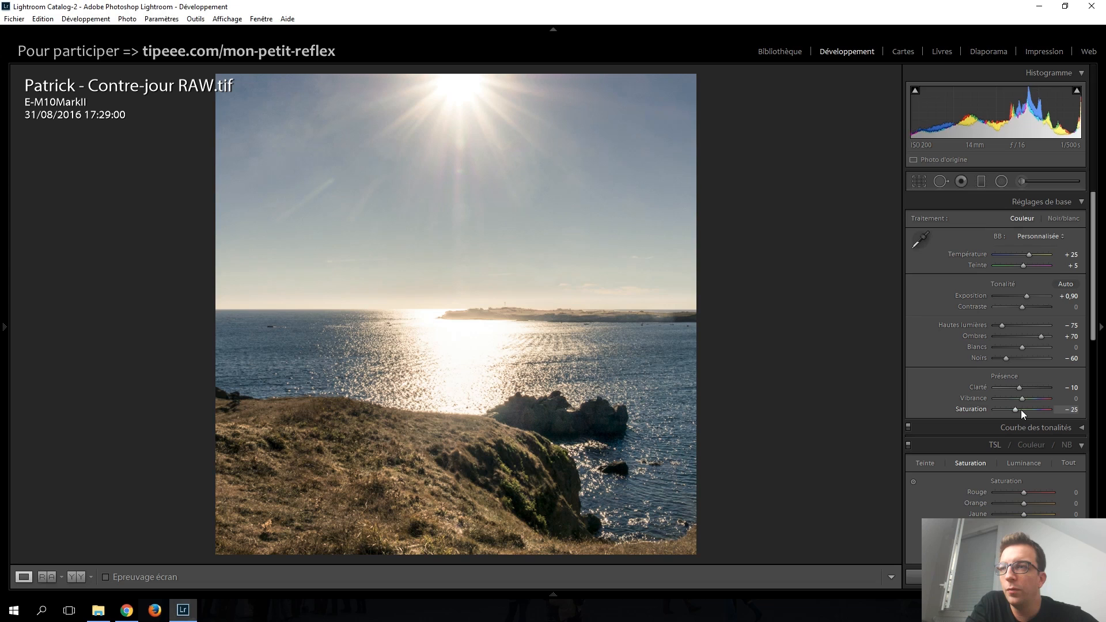
{"action": "key", "text": "Down"}
{"action": "key", "text": "Down"}
{"action": "key", "text": "Down"}
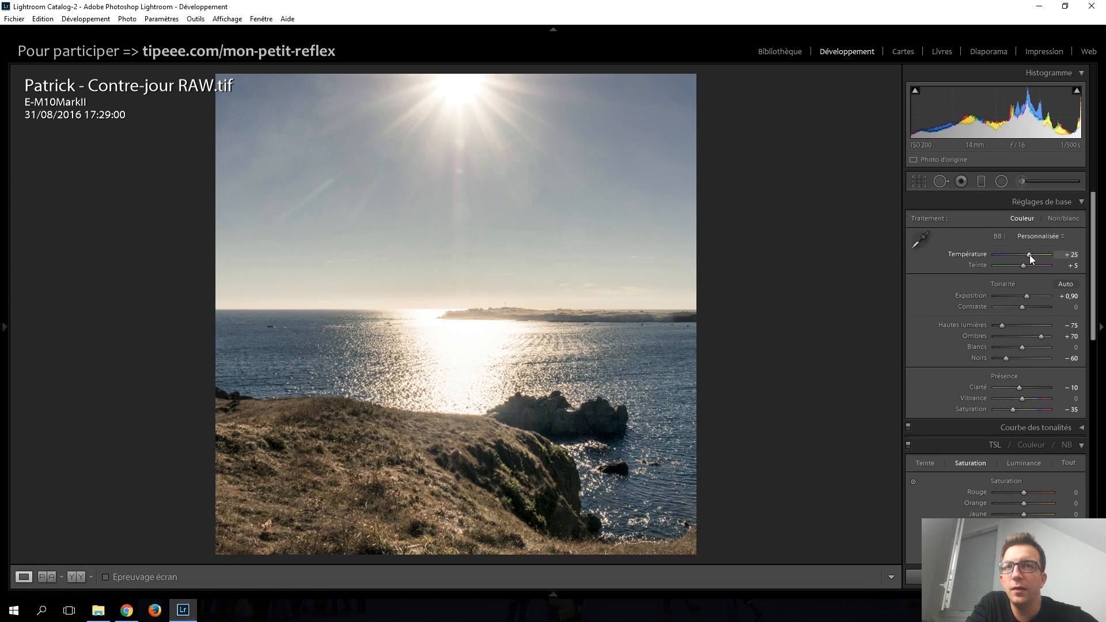
Step: Warm the seascape with a Température of +55 and reduce its Saturation to −40
{"action": "key", "text": "Up"}
{"action": "key", "text": "Up"}
{"action": "key", "text": "Up"}
{"action": "key", "text": "Up"}
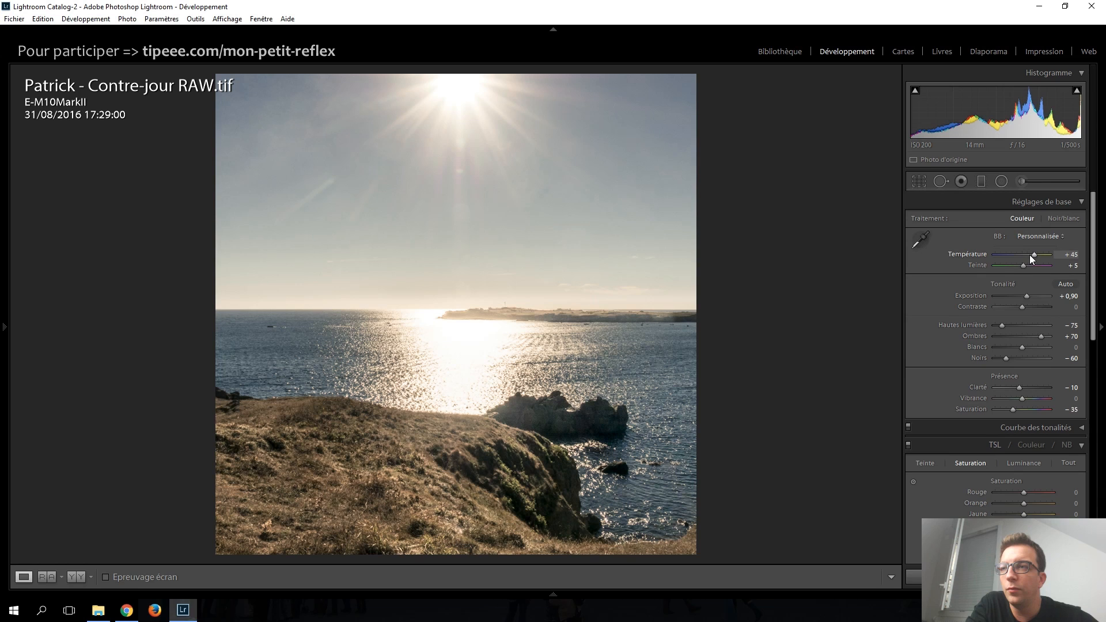
{"action": "key", "text": "Up"}
{"action": "key", "text": "Up"}
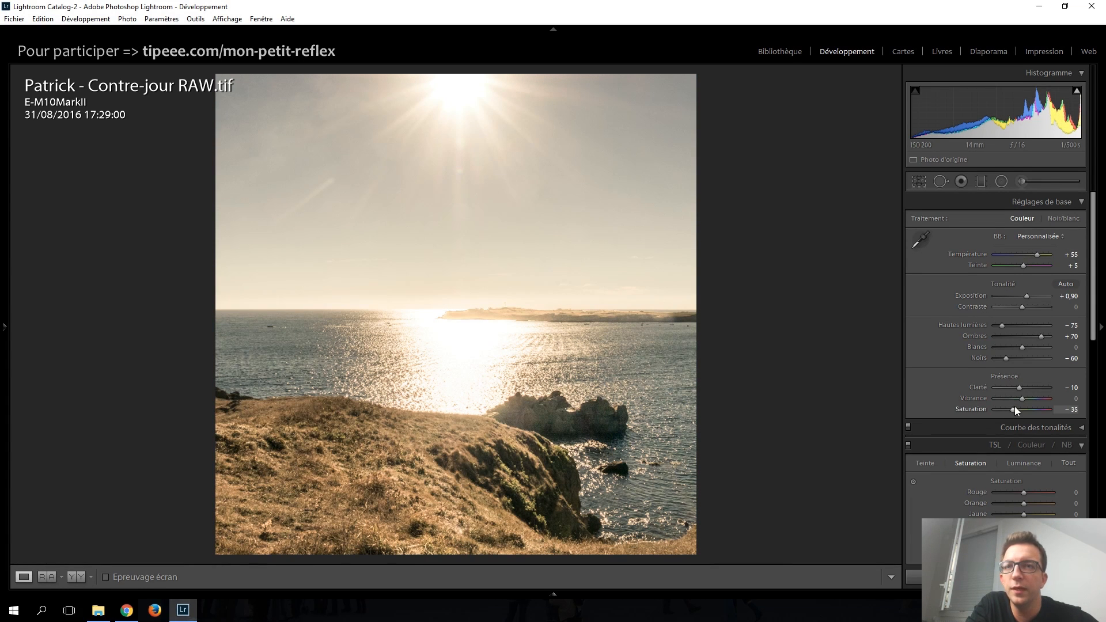
{"action": "key", "text": "Down"}
{"action": "key", "text": "Down"}
Step: Try warmer Température values up to +65 on the seascape and settle on +50
{"action": "key", "text": "Up"}
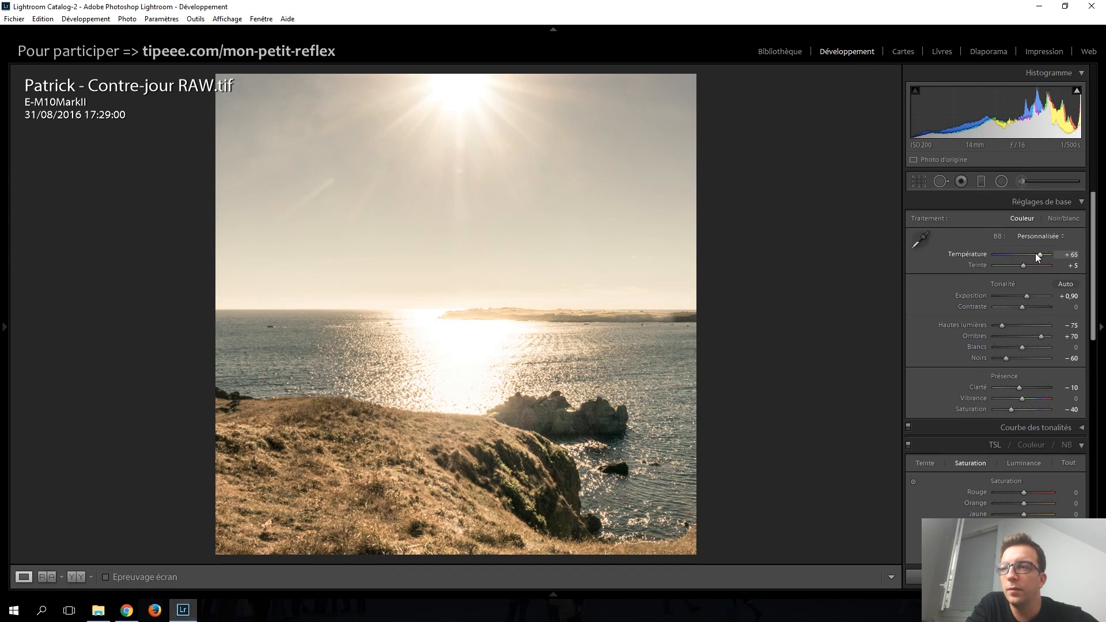
{"action": "key", "text": "Up"}
{"action": "key", "text": "Up"}
{"action": "key", "text": "Down"}
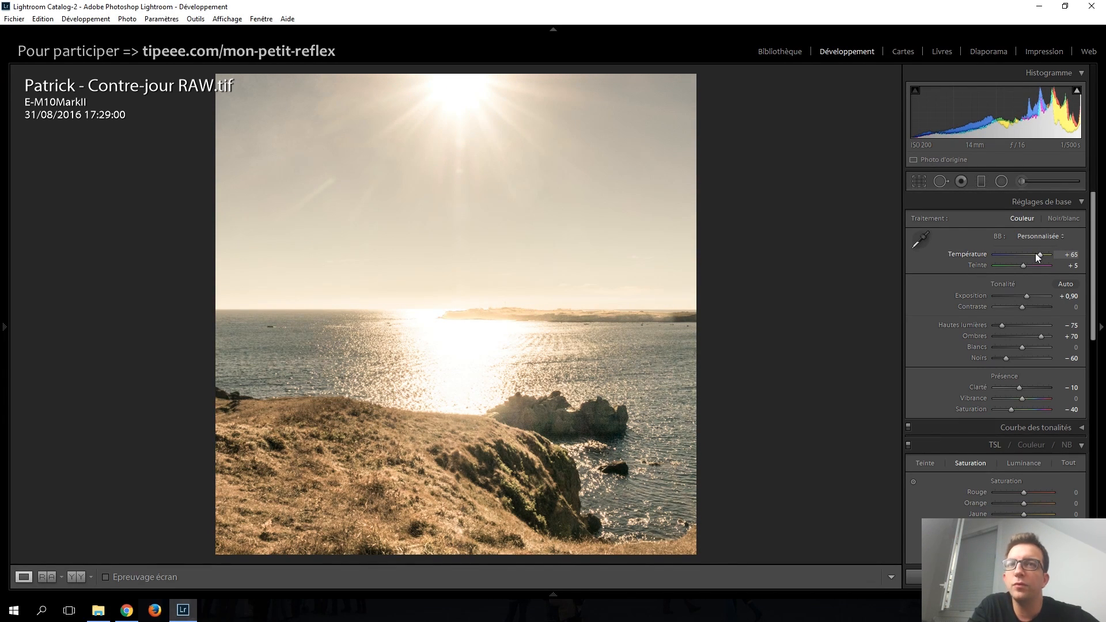
{"action": "key", "text": "Down"}
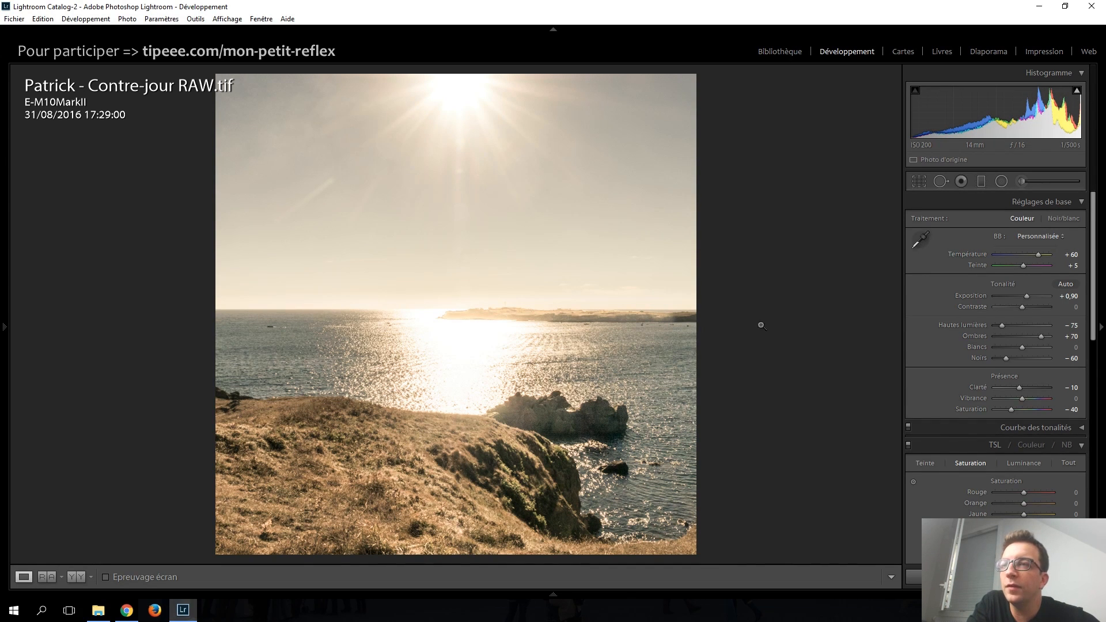
{"action": "scroll", "coordinate": [935, 283], "scroll_direction": "down", "scroll_amount": 2}
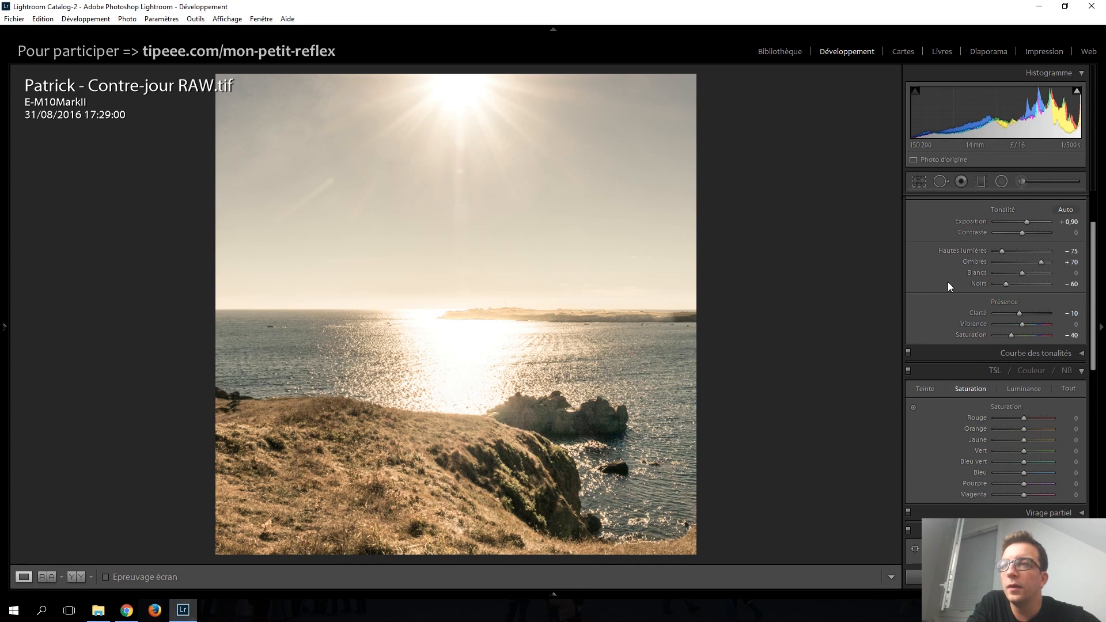
{"action": "scroll", "coordinate": [948, 282], "scroll_direction": "up", "scroll_amount": 2}
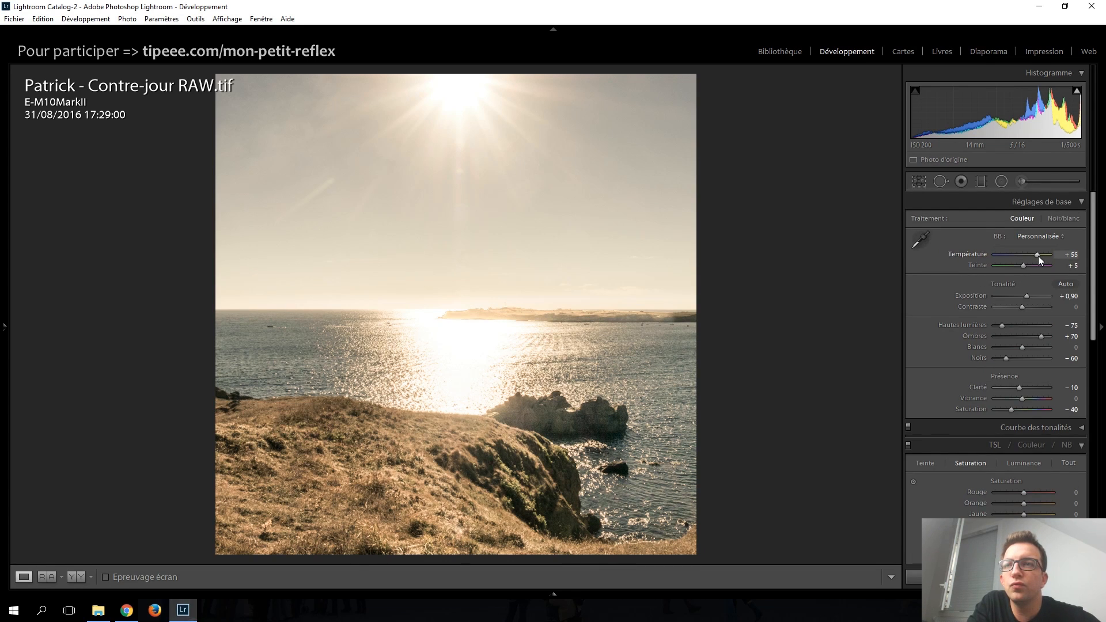
{"action": "key", "text": "Down"}
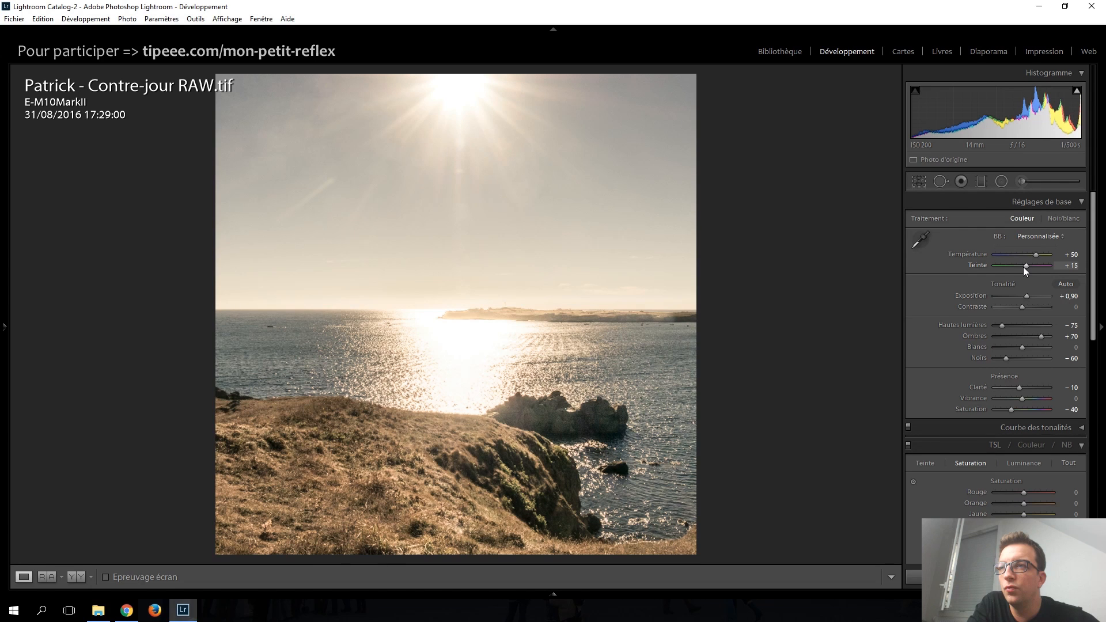
Step: Set the seascape's white balance Teinte to −5
{"action": "key", "text": "Down"}
{"action": "key", "text": "Down"}
{"action": "key", "text": "Down"}
{"action": "key", "text": "Down"}
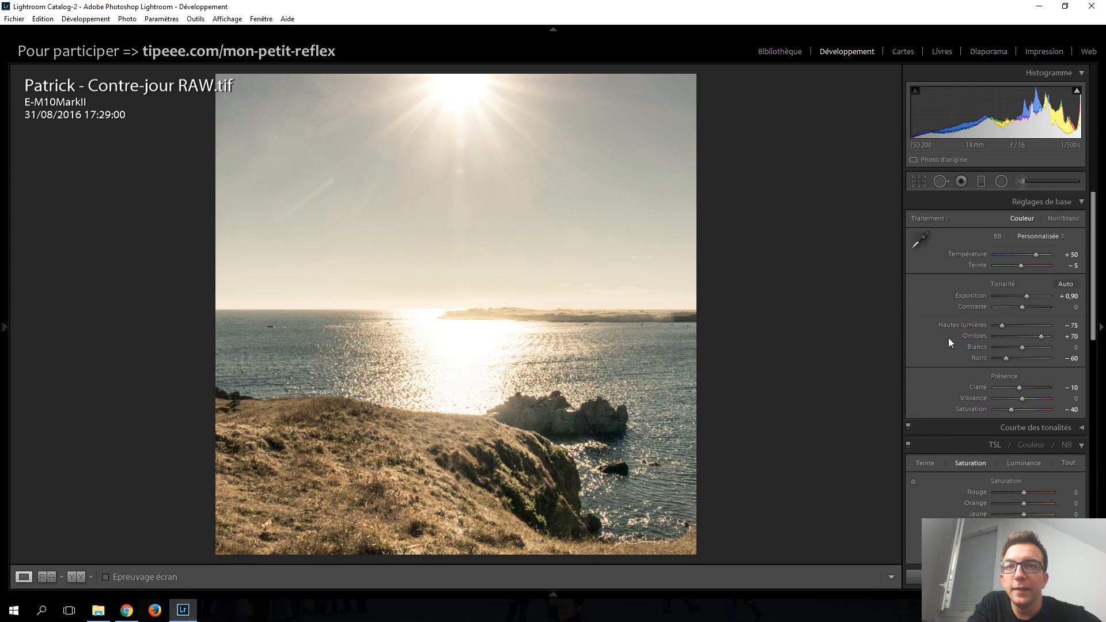
Step: Sharpen the seascape with a Netteté Gain of 50
{"action": "scroll", "coordinate": [948, 337], "scroll_direction": "down", "scroll_amount": 1}
{"action": "scroll", "coordinate": [942, 326], "scroll_direction": "down", "scroll_amount": 4}
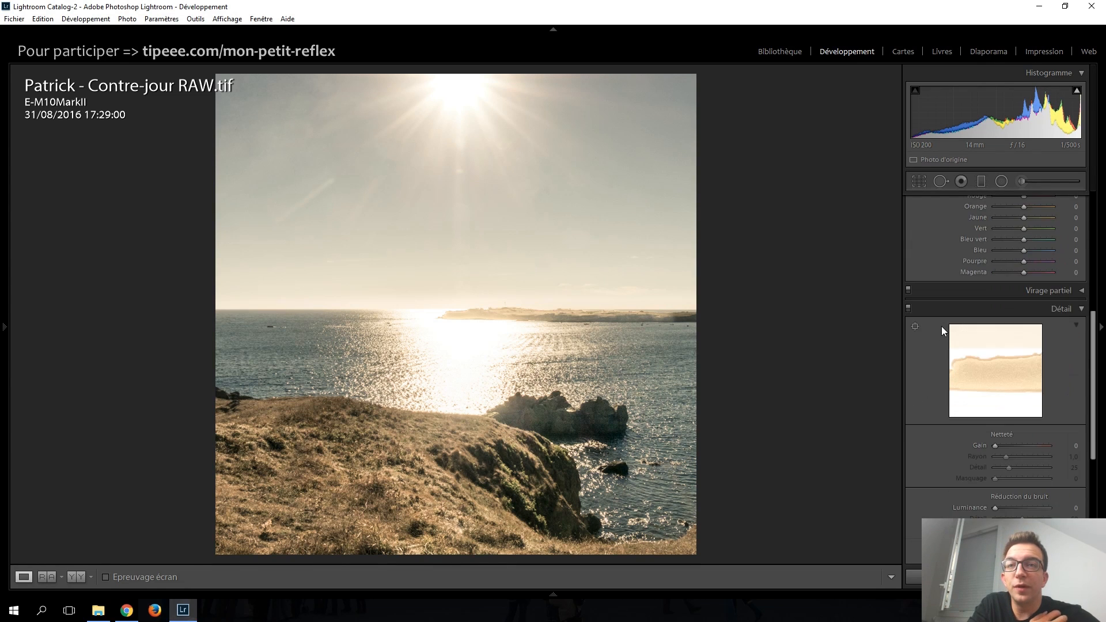
{"action": "scroll", "coordinate": [942, 324], "scroll_direction": "down", "scroll_amount": 2}
{"action": "scroll", "coordinate": [994, 295], "scroll_direction": "up", "scroll_amount": 7}
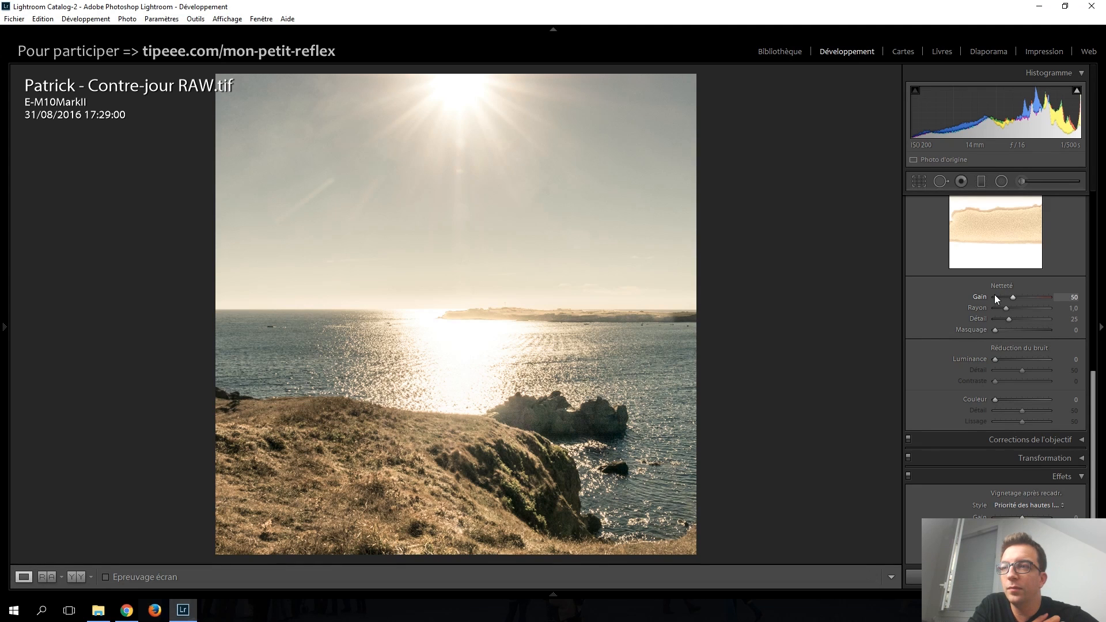
Step: Add a post-crop vignette with a Gain of −15 in the Priorité des hautes lumières style
{"action": "scroll", "coordinate": [956, 303], "scroll_direction": "down", "scroll_amount": 3}
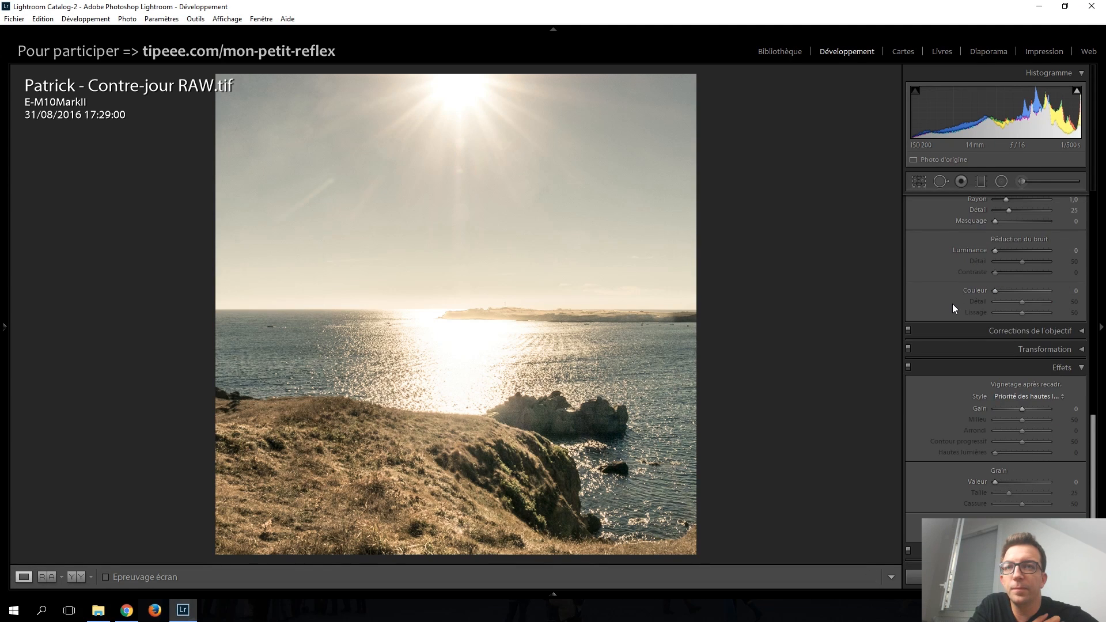
{"action": "scroll", "coordinate": [1018, 407], "scroll_direction": "down", "scroll_amount": 3}
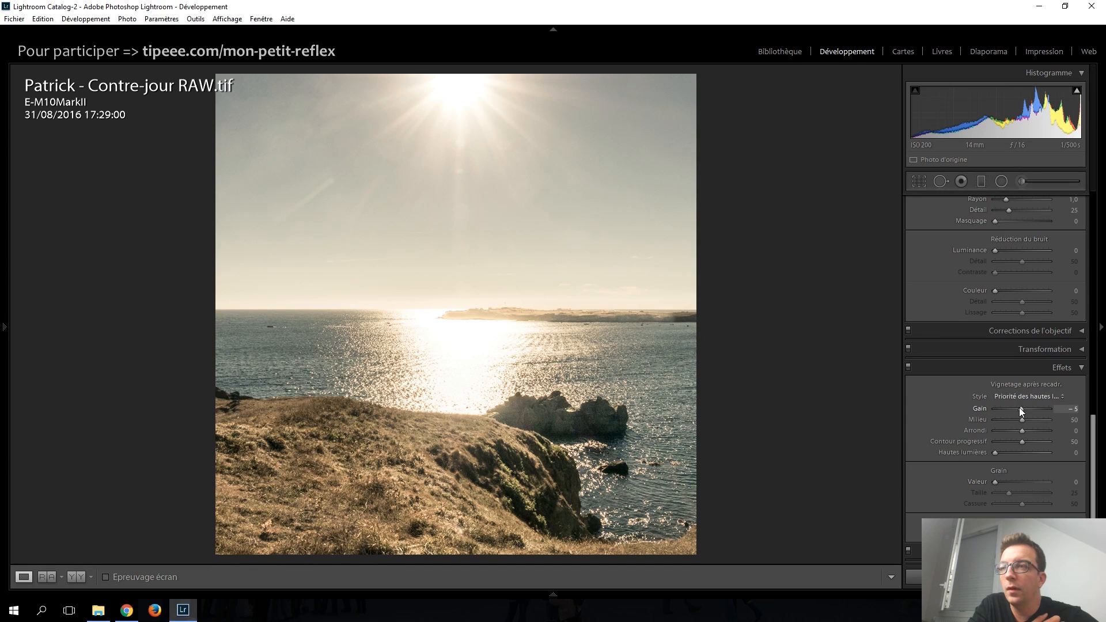
{"action": "scroll", "coordinate": [1018, 407], "scroll_direction": "down", "scroll_amount": 1}
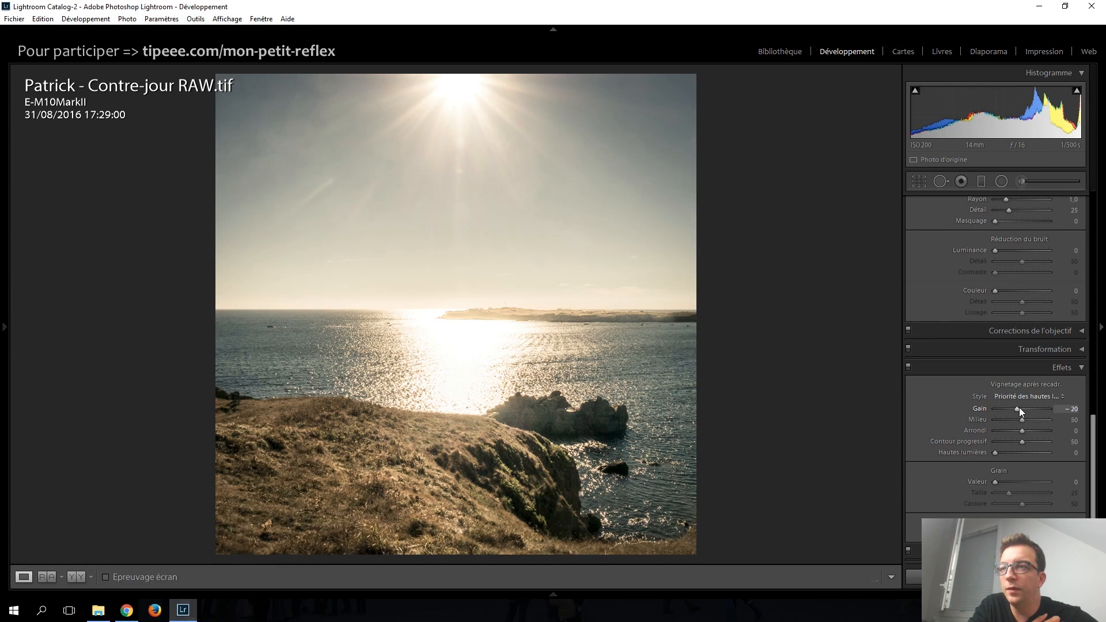
{"action": "scroll", "coordinate": [1019, 406], "scroll_direction": "up", "scroll_amount": 1}
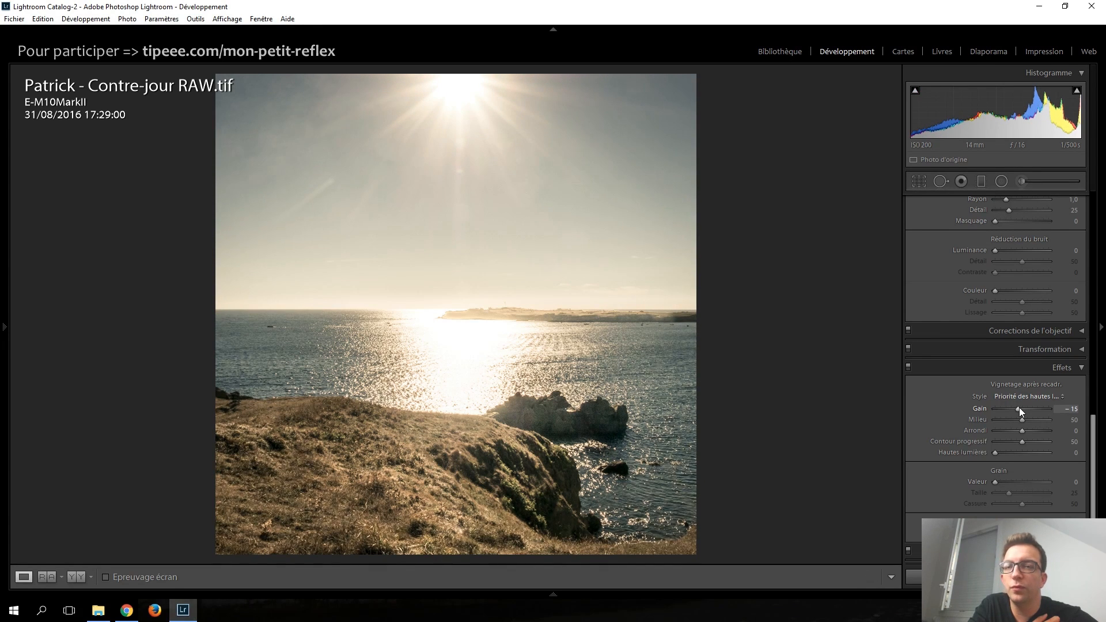
Step: Compare the edited colour seascape with the photographer's own monochrome JPG version by switching between the two
{"action": "scroll", "coordinate": [941, 409], "scroll_direction": "up", "scroll_amount": 10}
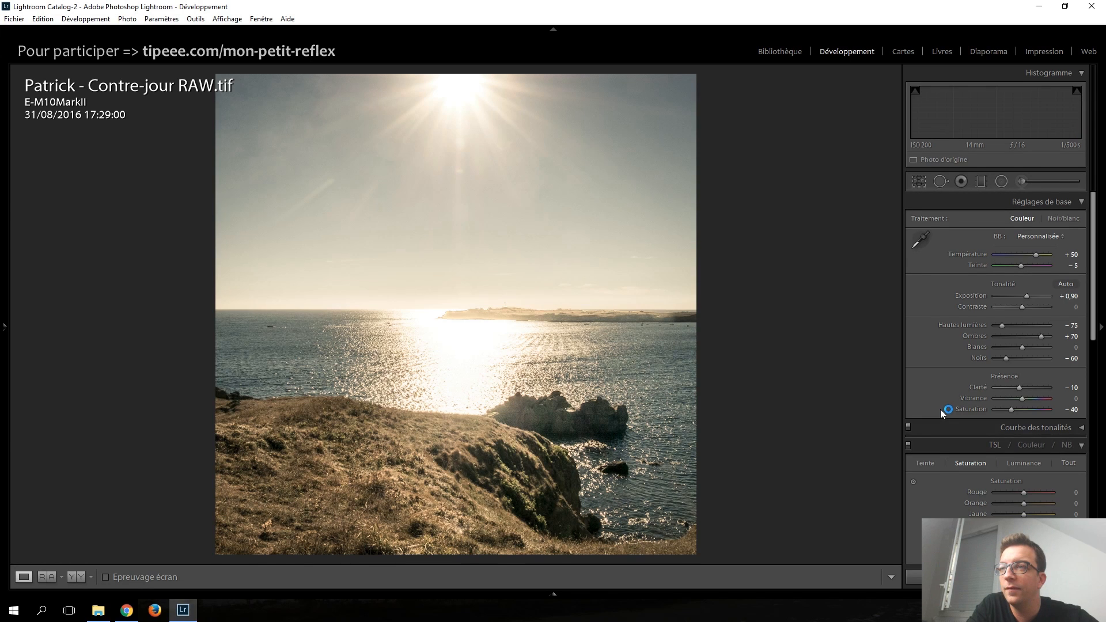
{"action": "key", "text": "Right"}
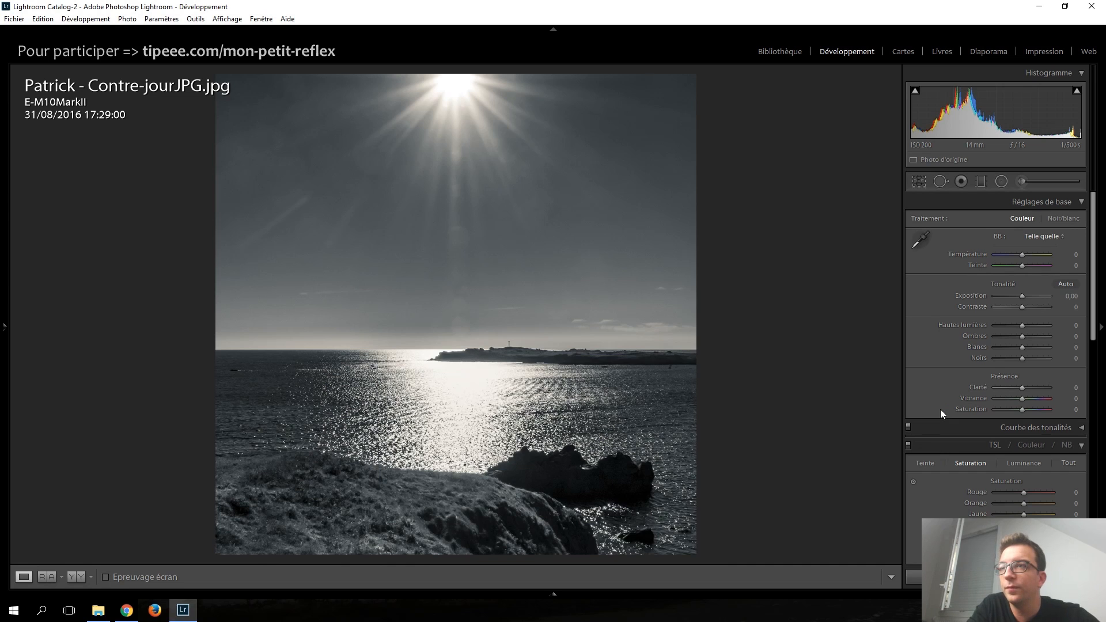
{"action": "key", "text": "Left"}
{"action": "key", "text": "Right"}
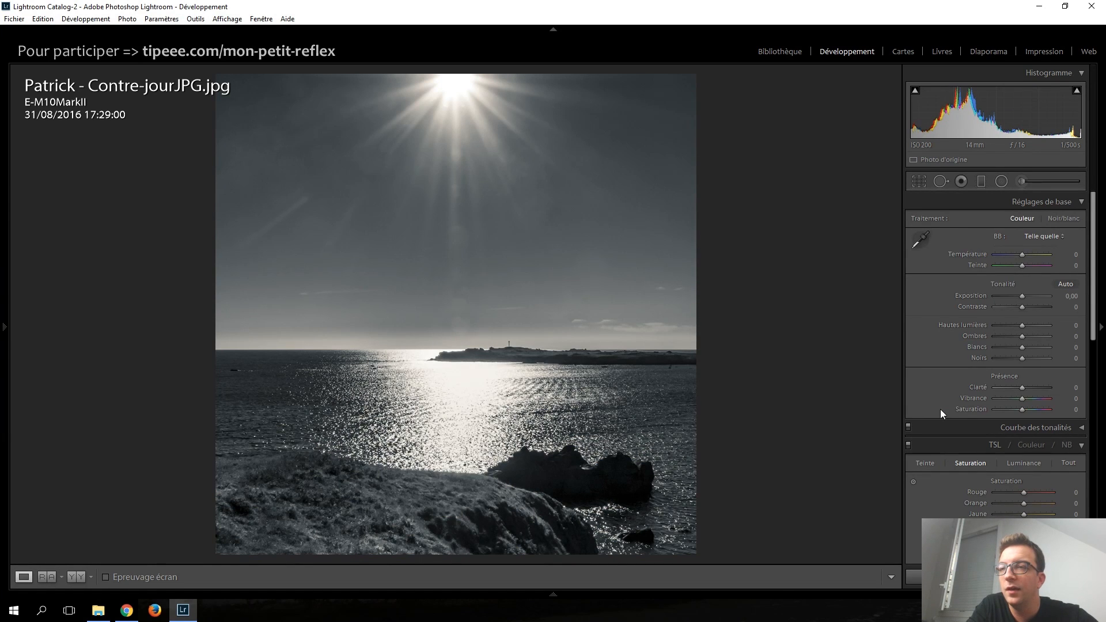
{"action": "key", "text": "Left"}
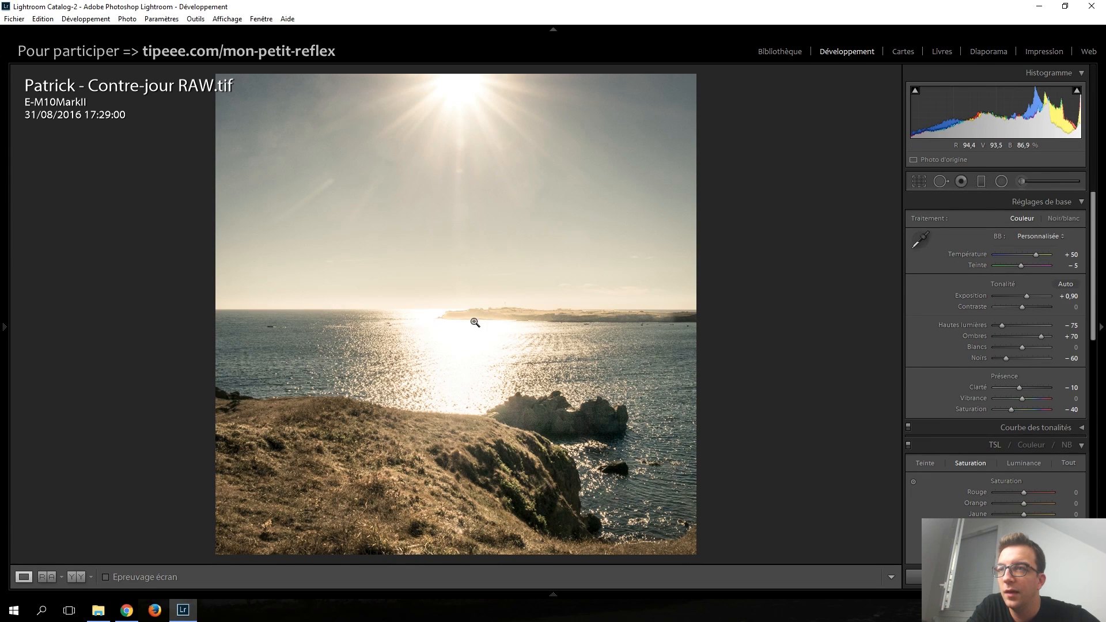
{"action": "key", "text": "Right"}
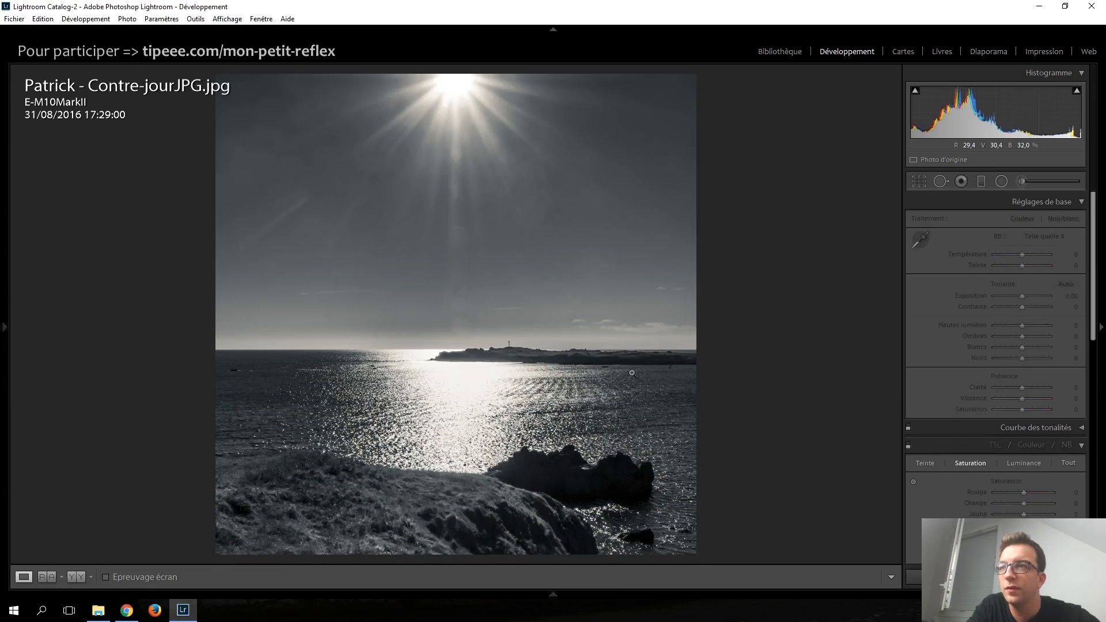
{"action": "key", "text": "Left"}
{"action": "key", "text": "Right"}
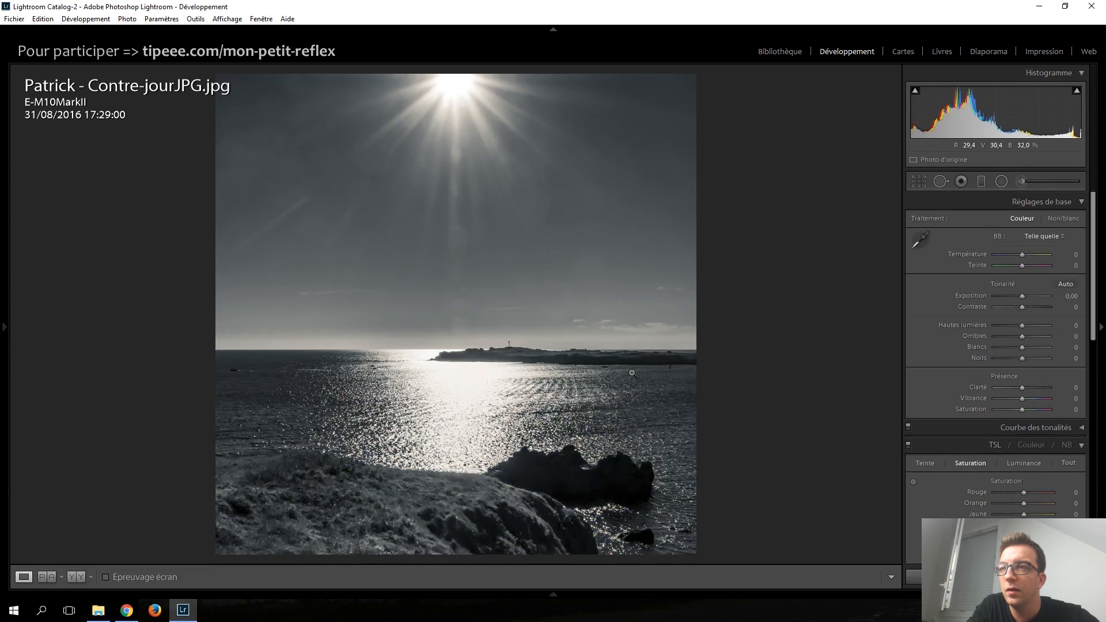
{"action": "key", "text": "Left"}
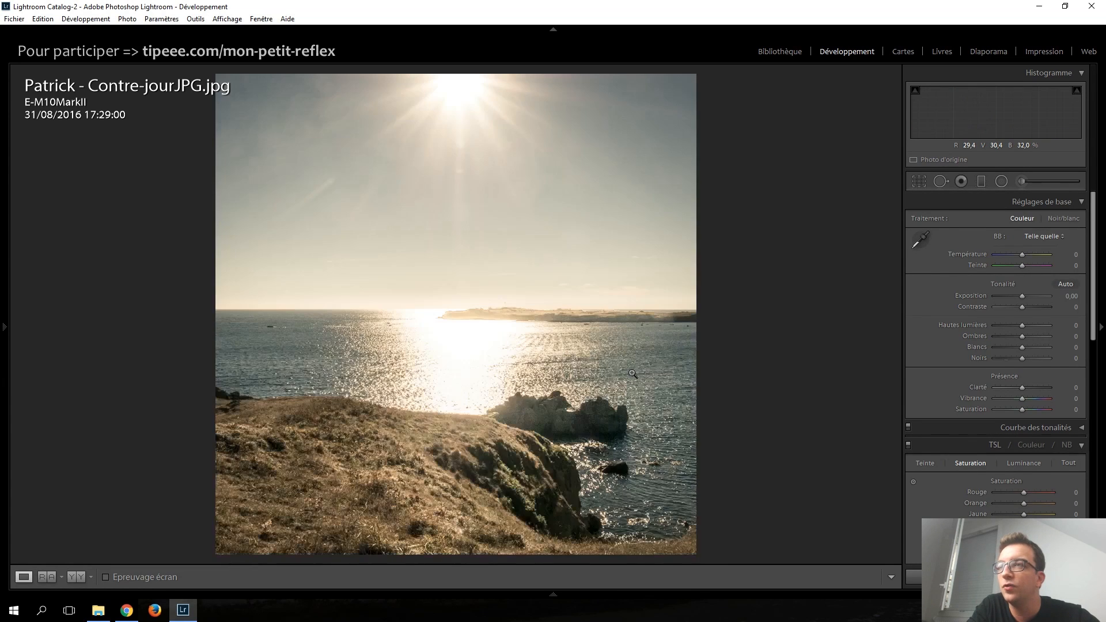
{"action": "key", "text": "Right"}
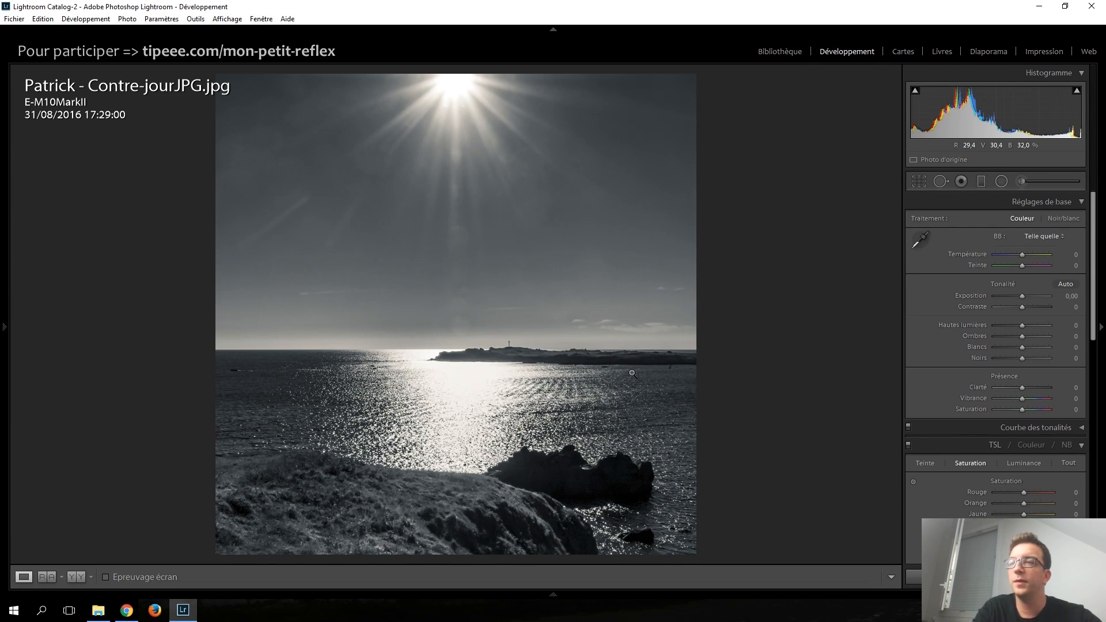
{"action": "key", "text": "Left"}
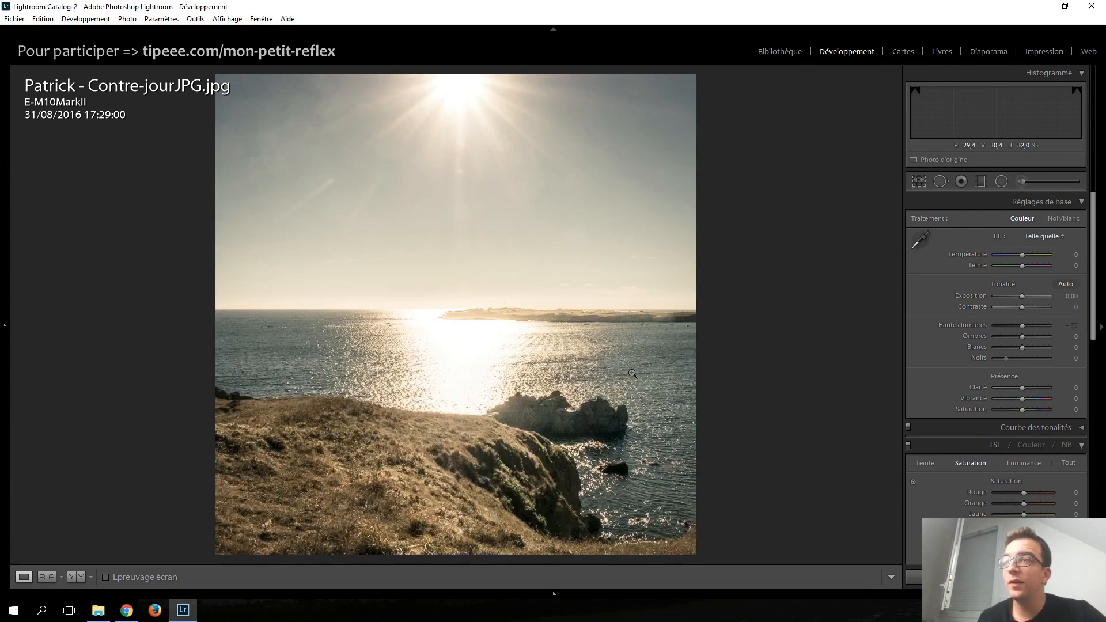
{"action": "key", "text": "Right"}
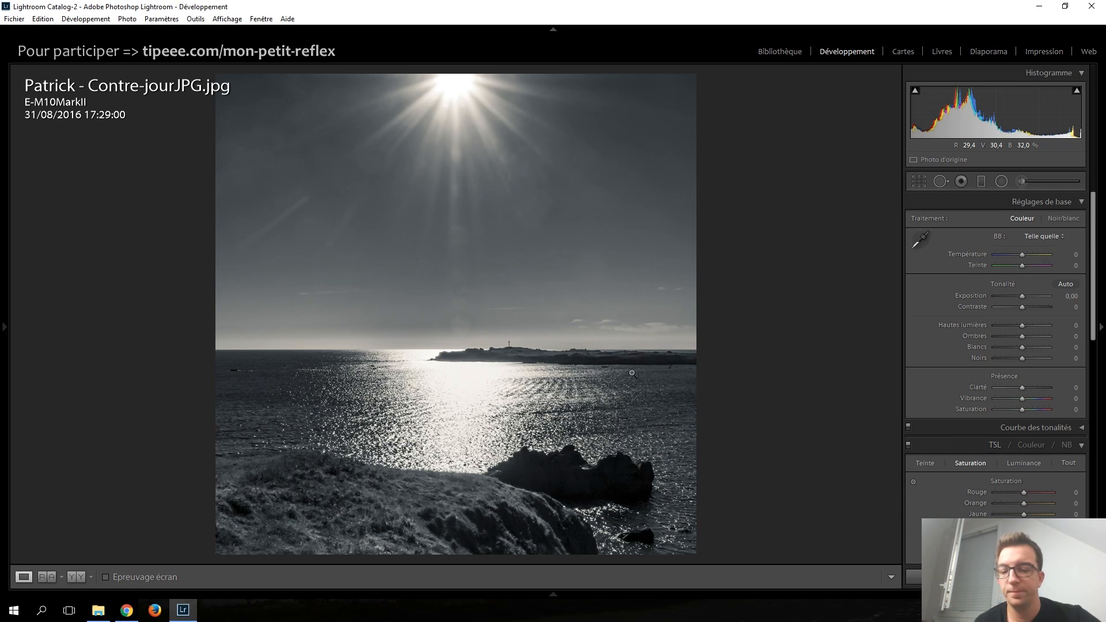
Step: Go to the dark mountain RAW photo and examine the sky above the peaks up close
{"action": "key", "text": "Right"}
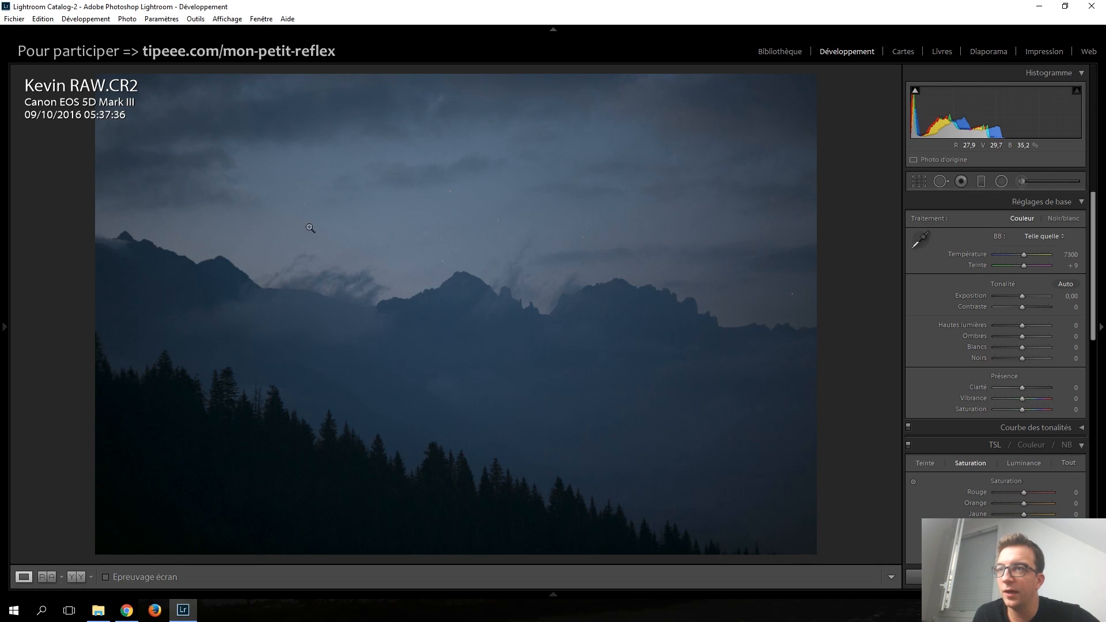
{"action": "left_click", "coordinate": [466, 222]}
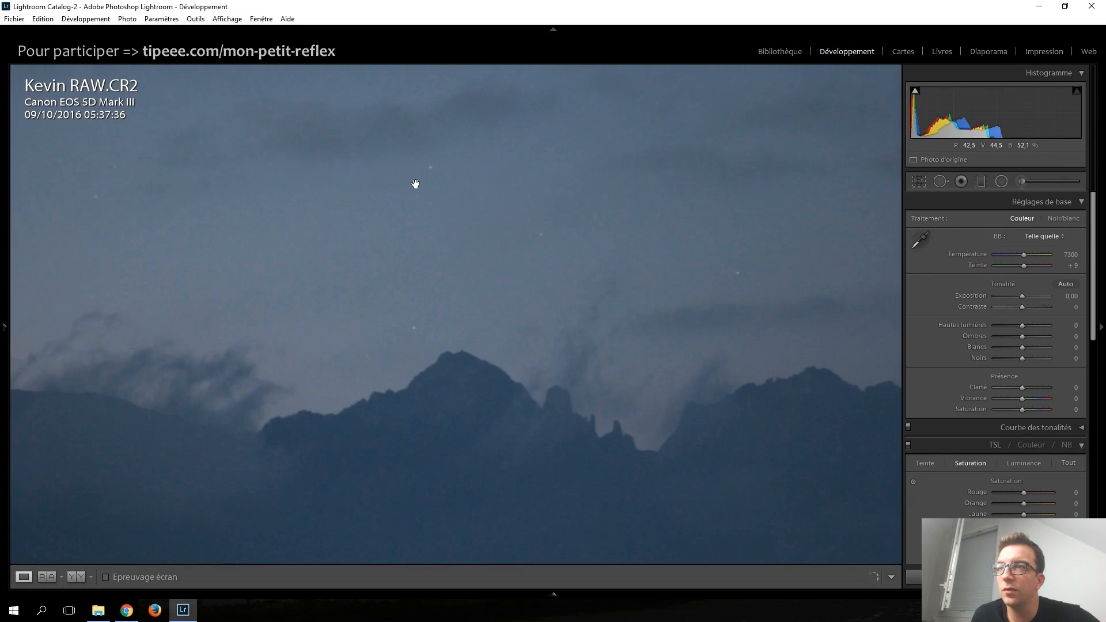
{"action": "left_click", "coordinate": [489, 281]}
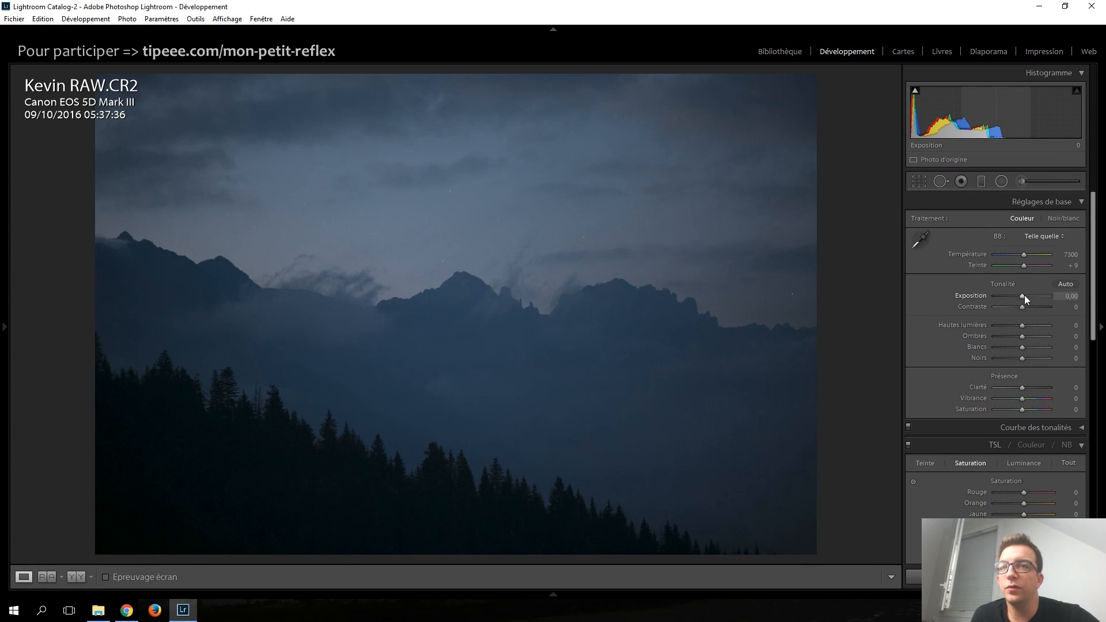
Step: Brighten the dark mountain photo by setting its overall Exposition to +1,60
{"action": "key", "text": "Up"}
{"action": "key", "text": "Up"}
{"action": "key", "text": "Up"}
{"action": "key", "text": "Up"}
{"action": "key", "text": "Up"}
{"action": "key", "text": "Up"}
{"action": "key", "text": "Up"}
{"action": "key", "text": "Up"}
{"action": "key", "text": "Up"}
{"action": "key", "text": "Up"}
{"action": "key", "text": "Up"}
{"action": "key", "text": "Up"}
{"action": "key", "text": "Up"}
{"action": "key", "text": "Up"}
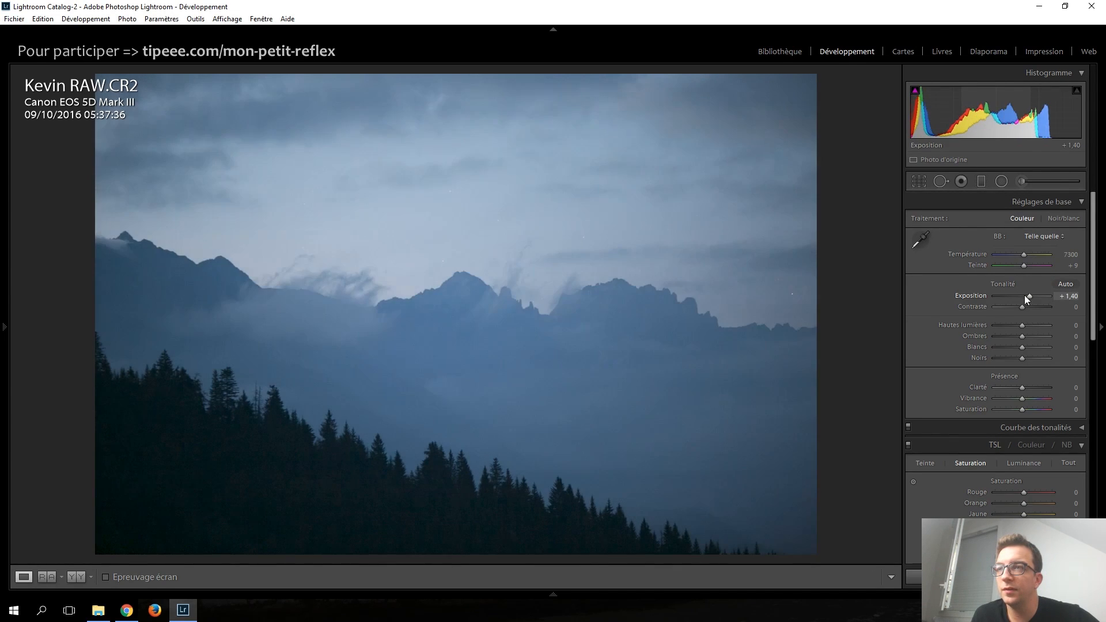
{"action": "key", "text": "Down"}
{"action": "key", "text": "Down"}
{"action": "key", "text": "Down"}
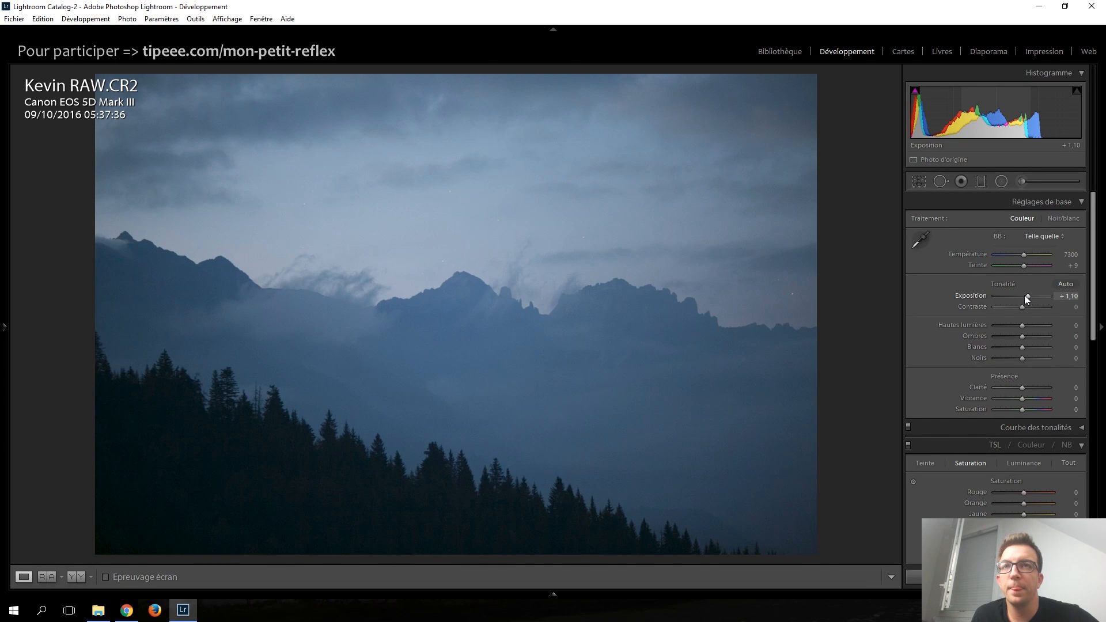
{"action": "key", "text": "Up"}
{"action": "key", "text": "Up"}
{"action": "key", "text": "Up"}
{"action": "key", "text": "Up"}
{"action": "key", "text": "Up"}
{"action": "key", "text": "Up"}
{"action": "key", "text": "Up"}
{"action": "key", "text": "Up"}
{"action": "key", "text": "Up"}
{"action": "key", "text": "Up"}
{"action": "key", "text": "Up"}
{"action": "key", "text": "Up"}
{"action": "key", "text": "Up"}
{"action": "key", "text": "Up"}
{"action": "key", "text": "Up"}
{"action": "key", "text": "Up"}
{"action": "key", "text": "Up"}
{"action": "key", "text": "Up"}
{"action": "key", "text": "Up"}
{"action": "key", "text": "Up"}
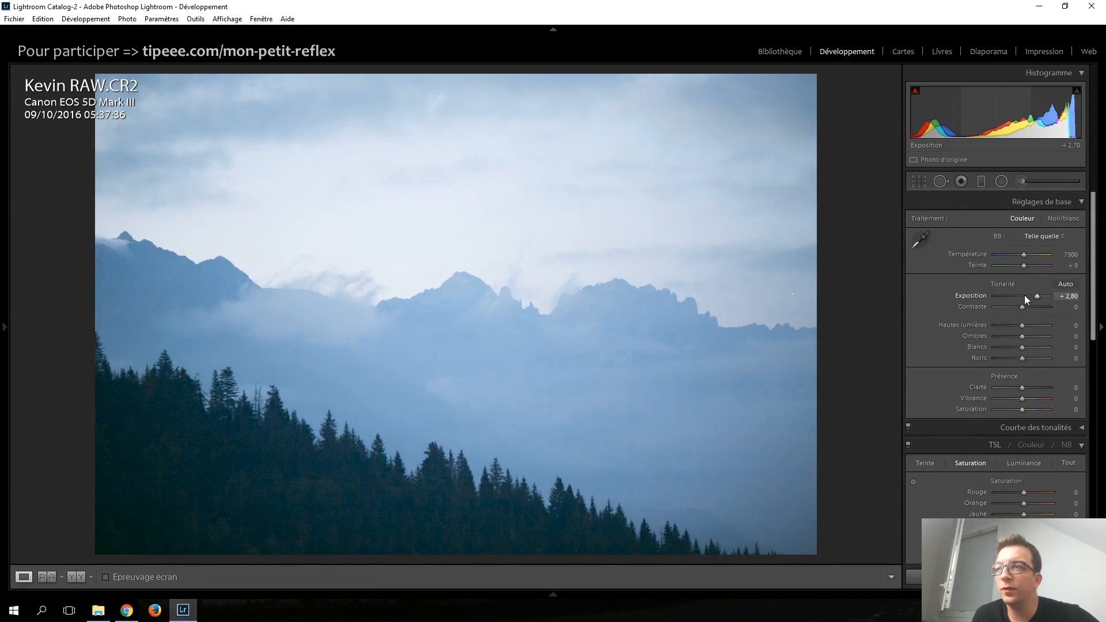
{"action": "key", "text": "Down"}
{"action": "key", "text": "Down"}
{"action": "key", "text": "Down"}
{"action": "key", "text": "Down"}
{"action": "key", "text": "Down"}
{"action": "key", "text": "Down"}
{"action": "key", "text": "Down"}
{"action": "key", "text": "Down"}
{"action": "key", "text": "Down"}
{"action": "key", "text": "Down"}
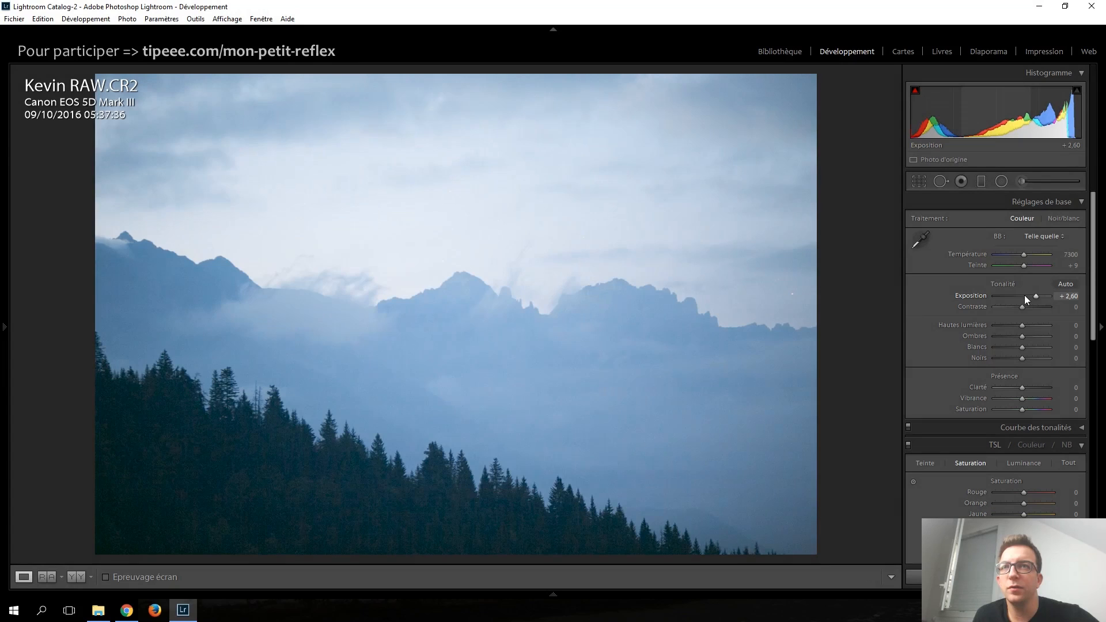
{"action": "key", "text": "Down"}
{"action": "key", "text": "Down"}
{"action": "key", "text": "Down"}
{"action": "key", "text": "Down"}
{"action": "key", "text": "Down"}
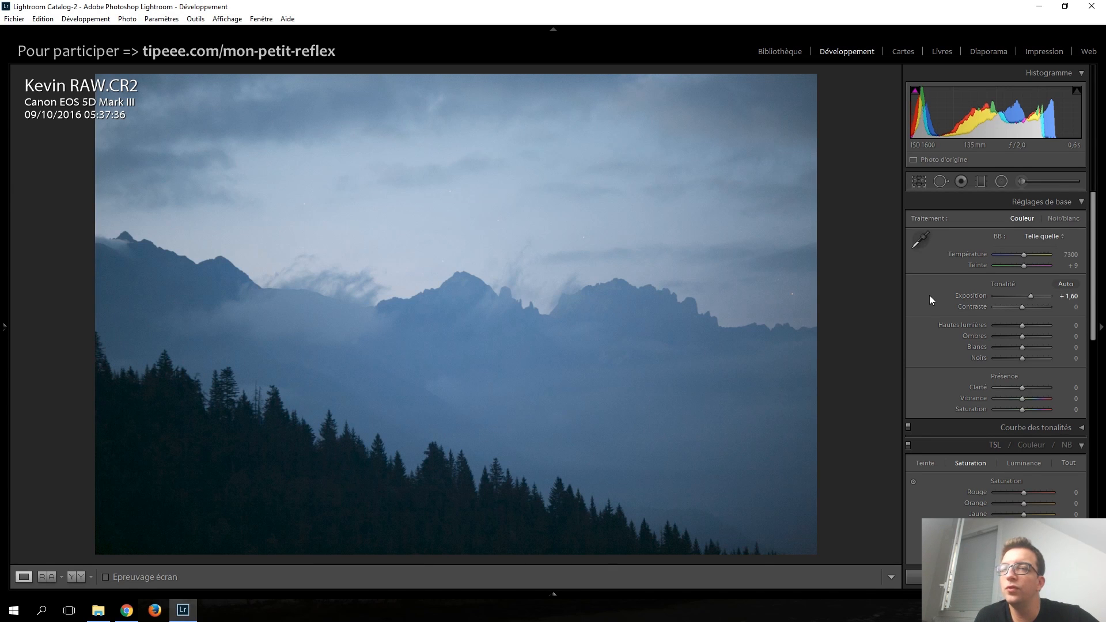
Step: Try a global Correction du voile on the whole mountain photo and compare it with the unedited version
{"action": "scroll", "coordinate": [929, 295], "scroll_direction": "down", "scroll_amount": 10}
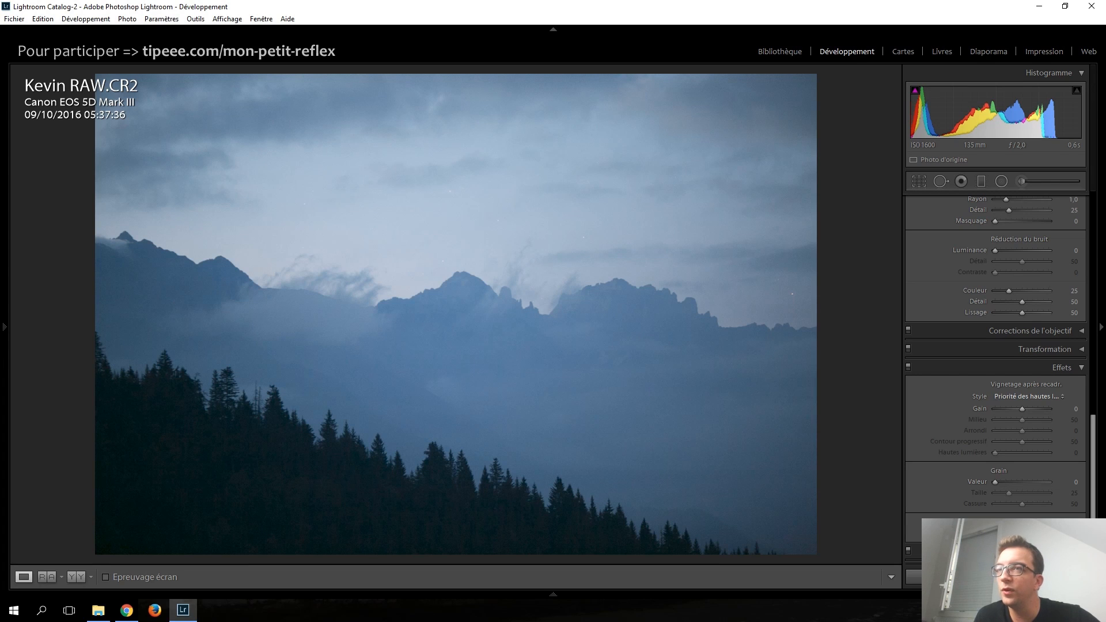
{"action": "left_click_drag", "start_coordinate": [1022, 533], "coordinate": [1049, 533]}
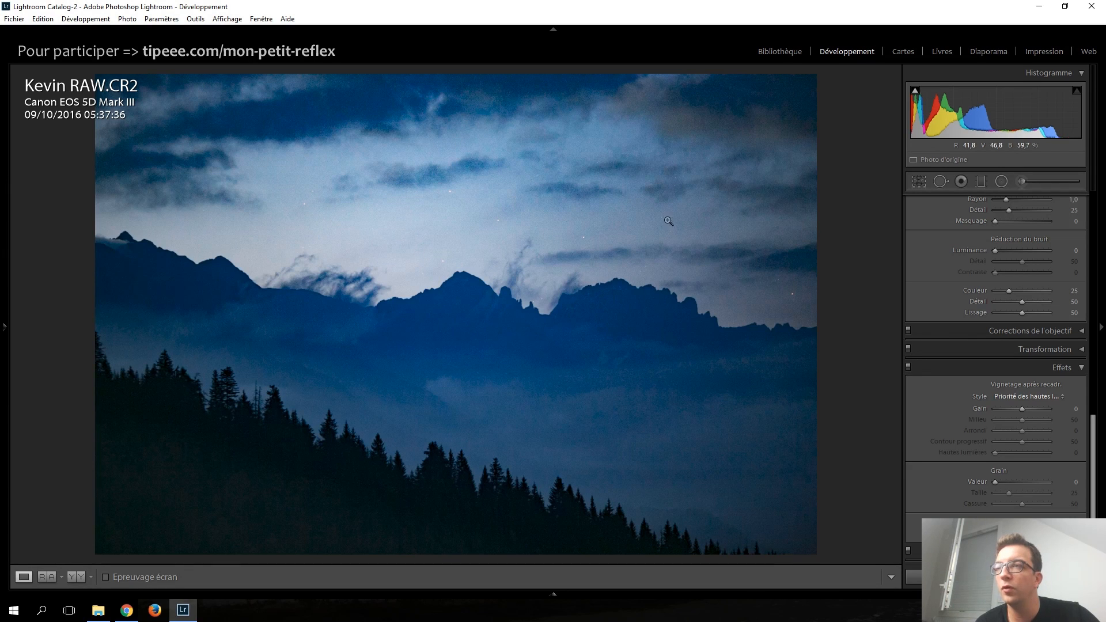
{"action": "left_click_drag", "start_coordinate": [1038, 533], "coordinate": [1022, 533]}
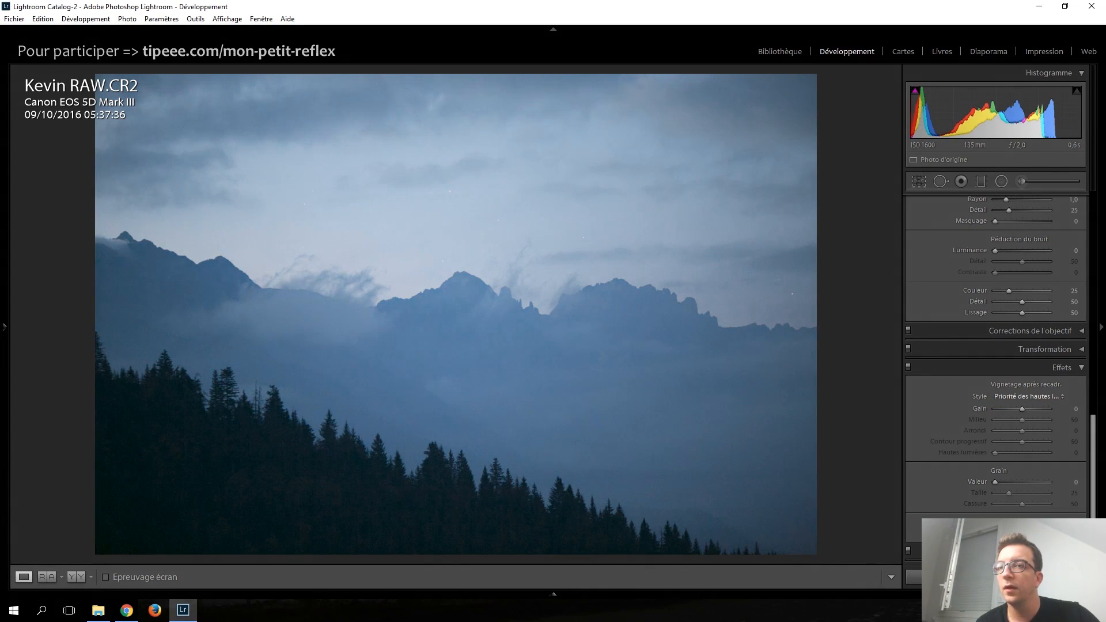
{"action": "left_click_drag", "start_coordinate": [1022, 533], "coordinate": [1038, 533]}
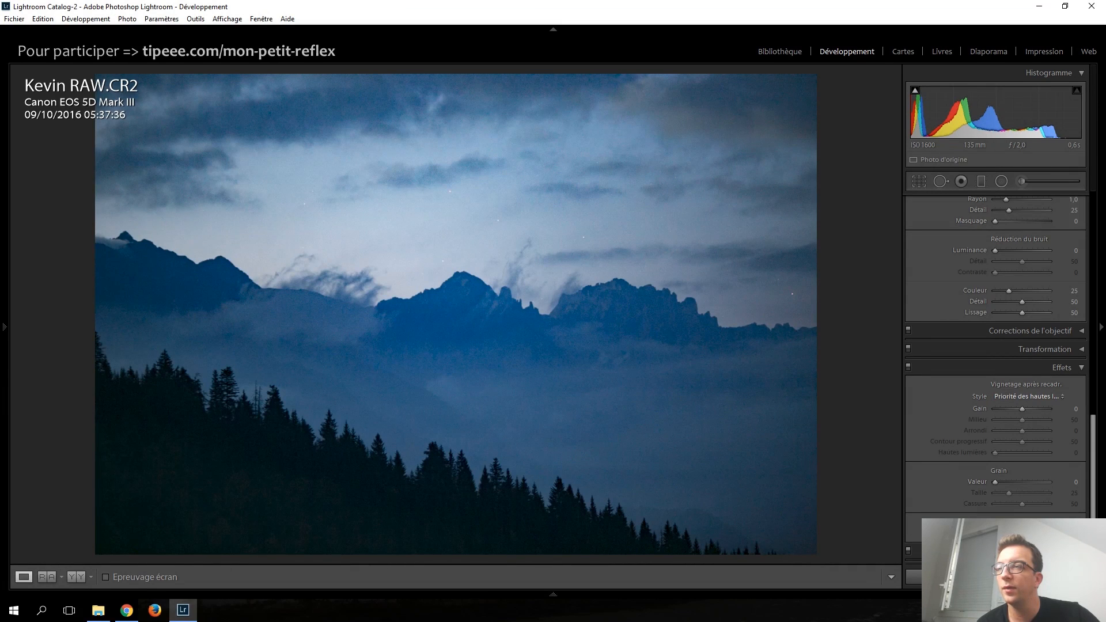
{"action": "left_click_drag", "start_coordinate": [1038, 533], "coordinate": [1037, 533]}
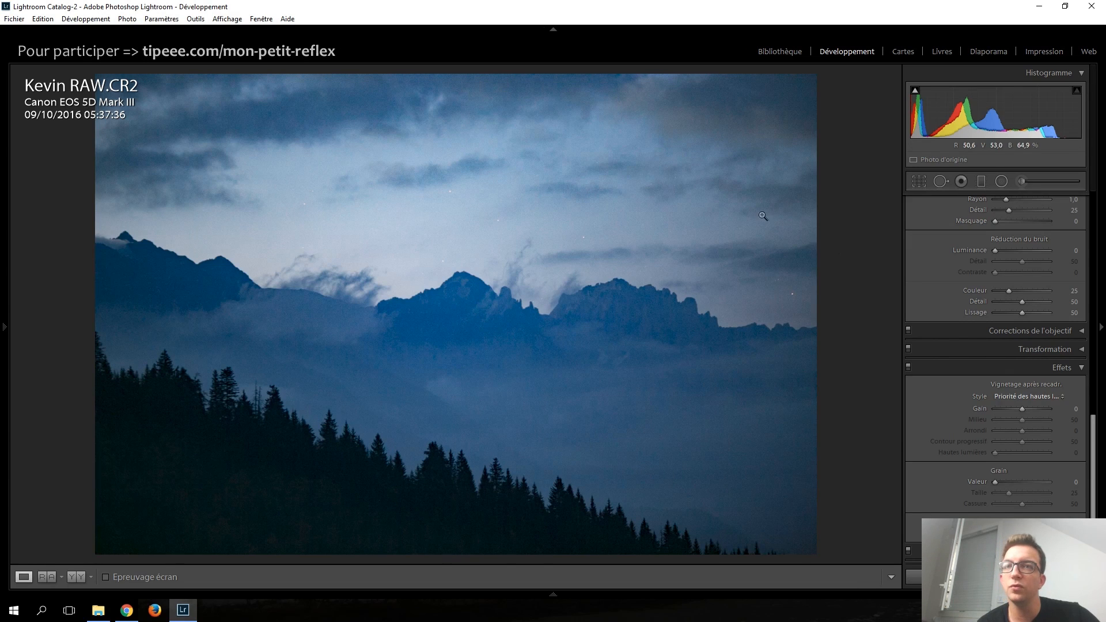
{"action": "key", "text": "backslash"}
{"action": "key", "text": "backslash"}
{"action": "key", "text": "backslash"}
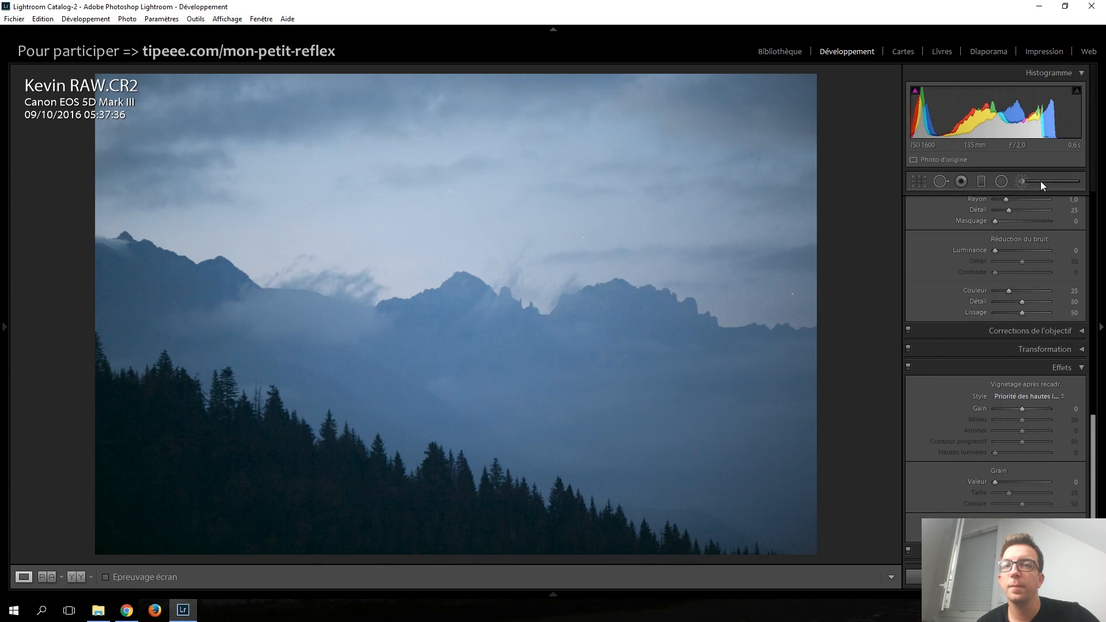
Step: Paint a local adjustment with Correction du voile 65 over the misty mountains and valley using a large soft brush
{"action": "left_click", "coordinate": [1041, 182]}
{"action": "double_click", "coordinate": [925, 220]}
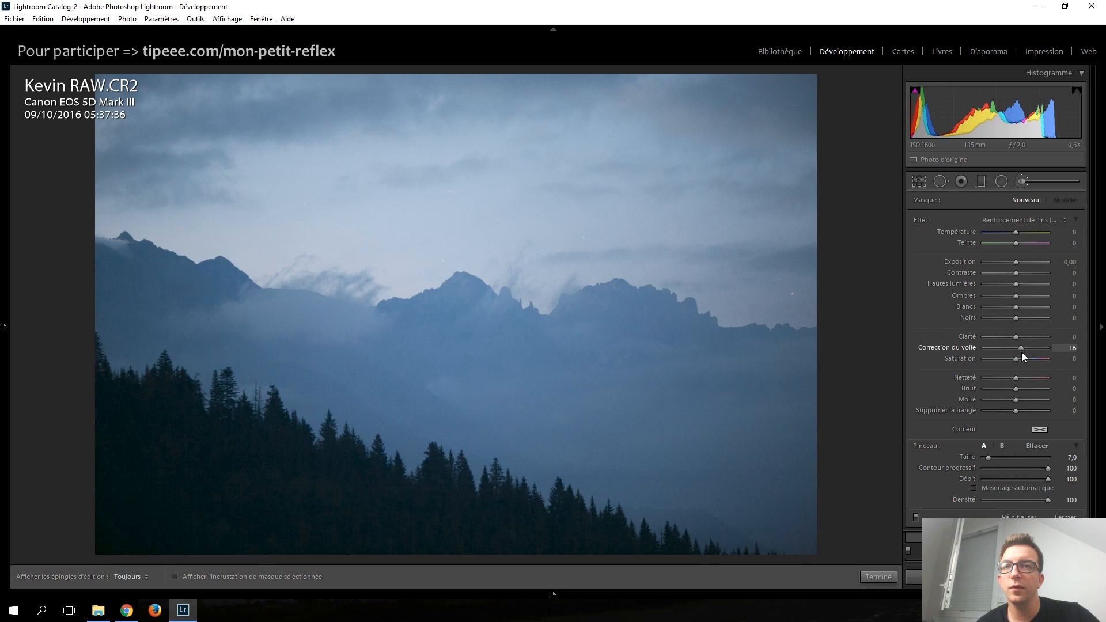
{"action": "left_click_drag", "start_coordinate": [1033, 356], "coordinate": [1037, 356]}
{"action": "scroll", "coordinate": [648, 379], "scroll_direction": "up", "scroll_amount": 5}
{"action": "scroll", "coordinate": [648, 379], "scroll_direction": "up", "scroll_amount": 13}
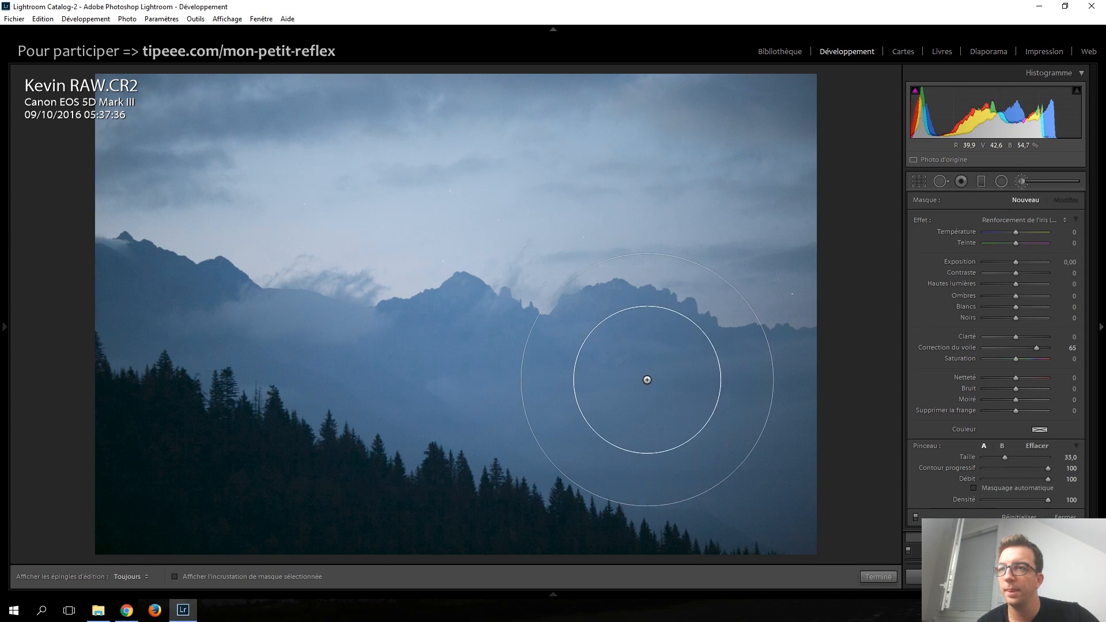
{"action": "scroll", "coordinate": [648, 380], "scroll_direction": "up", "scroll_amount": 5}
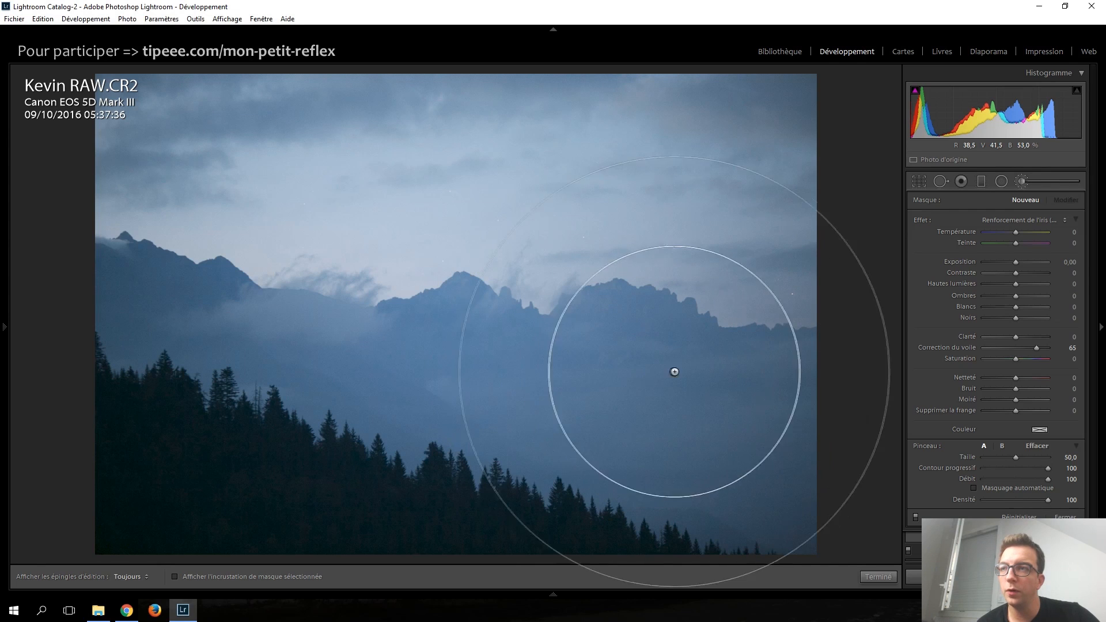
{"action": "key", "text": "h"}
{"action": "mouse_move", "coordinate": [810, 410]}
{"action": "left_mouse_down"}
{"action": "mouse_move", "coordinate": [547, 347]}
{"action": "mouse_move", "coordinate": [371, 333]}
{"action": "mouse_move", "coordinate": [709, 354]}
{"action": "mouse_move", "coordinate": [767, 370]}
{"action": "mouse_move", "coordinate": [650, 358]}
{"action": "left_mouse_up"}
{"action": "scroll", "coordinate": [488, 329], "scroll_direction": "down", "scroll_amount": 6}
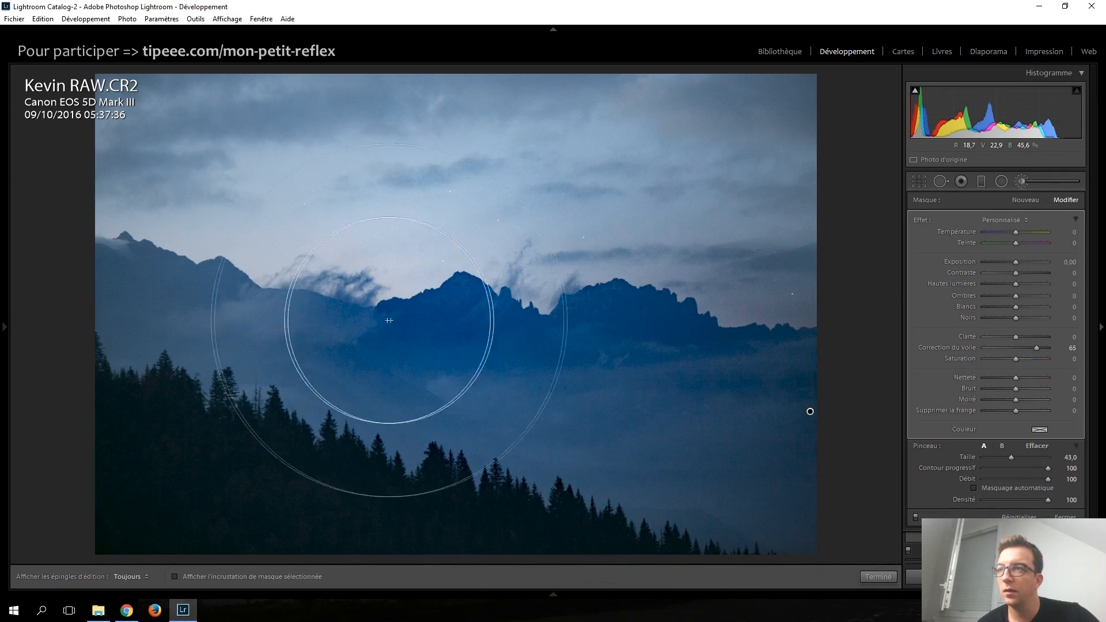
{"action": "mouse_move", "coordinate": [317, 309]}
{"action": "left_mouse_down"}
{"action": "mouse_move", "coordinate": [135, 298]}
{"action": "mouse_move", "coordinate": [510, 382]}
{"action": "mouse_move", "coordinate": [770, 475]}
{"action": "mouse_move", "coordinate": [785, 438]}
{"action": "mouse_move", "coordinate": [654, 375]}
{"action": "mouse_move", "coordinate": [619, 341]}
{"action": "mouse_move", "coordinate": [383, 302]}
{"action": "mouse_move", "coordinate": [282, 317]}
{"action": "mouse_move", "coordinate": [732, 342]}
{"action": "mouse_move", "coordinate": [766, 369]}
{"action": "mouse_move", "coordinate": [374, 292]}
{"action": "mouse_move", "coordinate": [204, 295]}
{"action": "mouse_move", "coordinate": [428, 315]}
{"action": "mouse_move", "coordinate": [760, 288]}
{"action": "left_mouse_up"}
Step: Erase the brush mask from the sky above the right-hand peaks, using the mask overlay as a guide
{"action": "key", "text": "alt"}
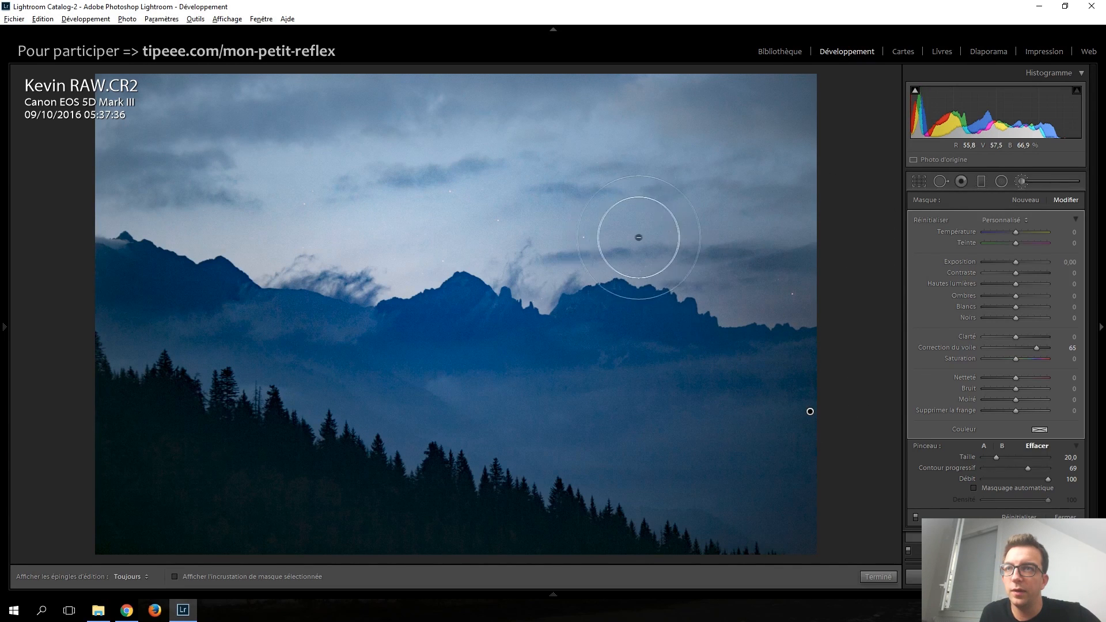
{"action": "left_click", "coordinate": [264, 578]}
{"action": "key", "text": "alt"}
{"action": "scroll", "coordinate": [654, 165], "scroll_direction": "up", "scroll_amount": 5}
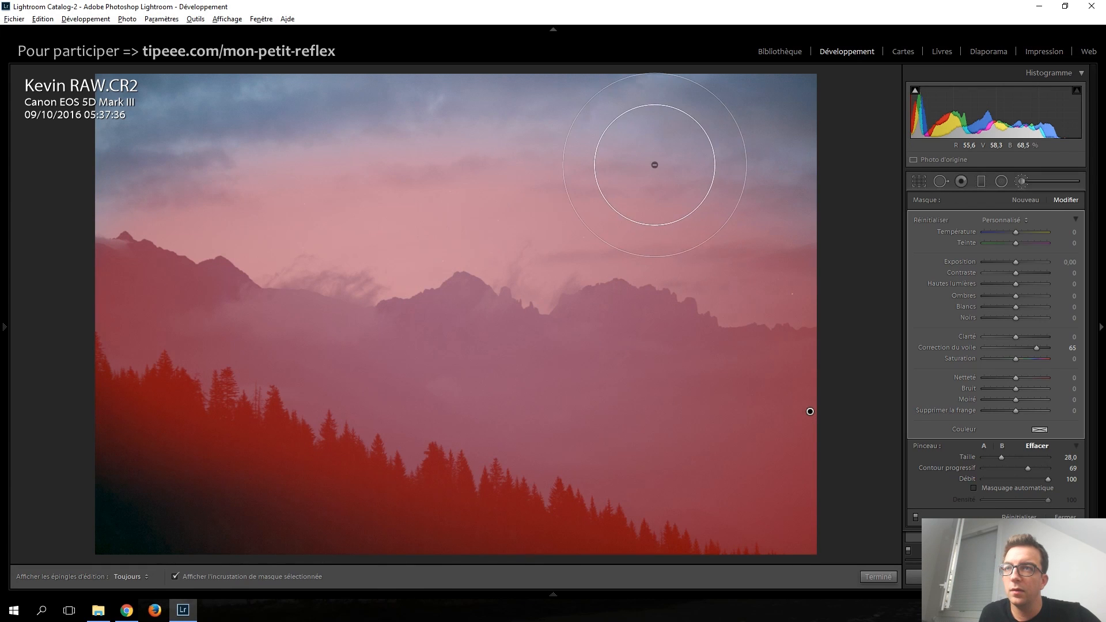
{"action": "mouse_move", "coordinate": [700, 171]}
{"action": "left_mouse_down"}
{"action": "mouse_move", "coordinate": [746, 174]}
{"action": "mouse_move", "coordinate": [838, 218]}
{"action": "mouse_move", "coordinate": [613, 131]}
{"action": "mouse_move", "coordinate": [802, 232]}
{"action": "mouse_move", "coordinate": [704, 197]}
{"action": "mouse_move", "coordinate": [545, 106]}
{"action": "mouse_move", "coordinate": [465, 87]}
{"action": "mouse_move", "coordinate": [812, 250]}
{"action": "left_mouse_up"}
{"action": "key", "text": "h"}
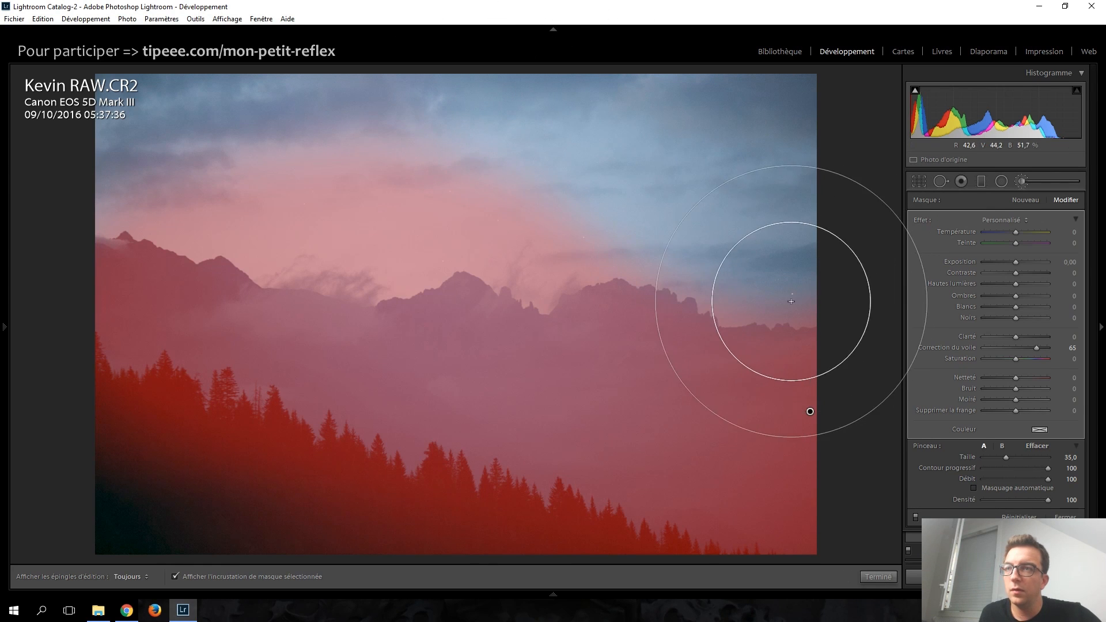
{"action": "left_click", "coordinate": [225, 581]}
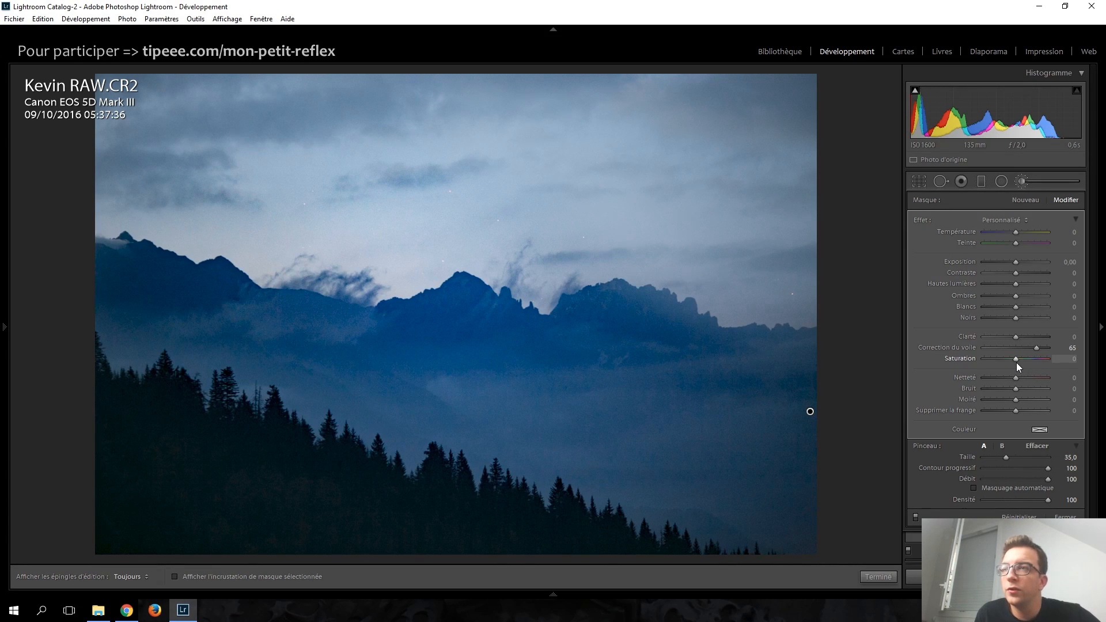
Step: Brighten the brushed mountain area with a local Exposition of 0,70
{"action": "left_click_drag", "start_coordinate": [1016, 263], "coordinate": [1019, 263]}
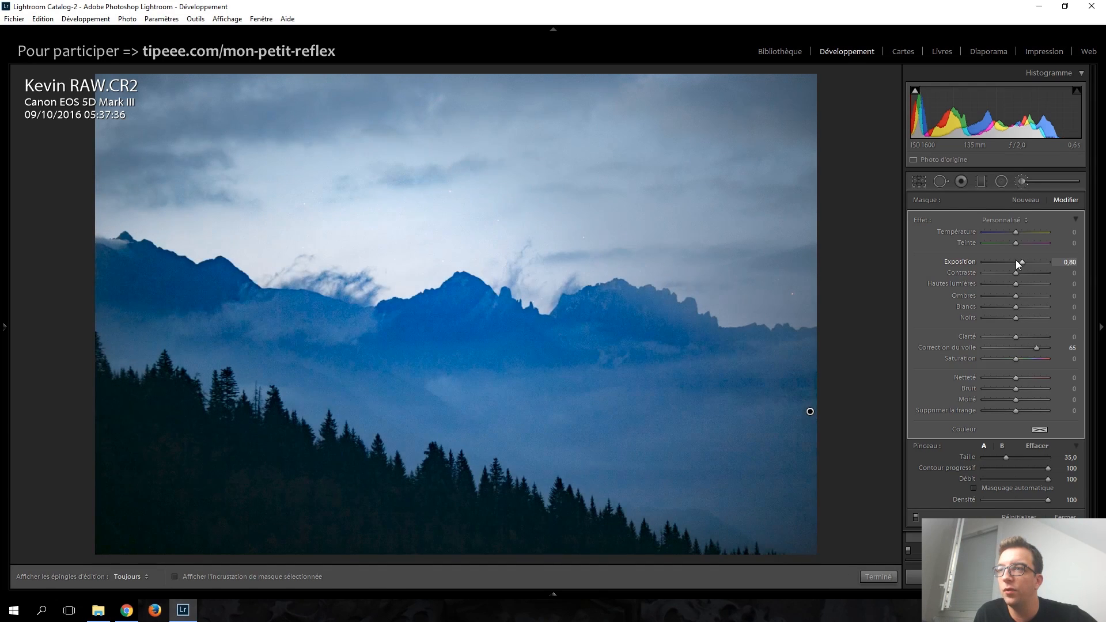
{"action": "key", "text": "Up"}
{"action": "key", "text": "Up"}
{"action": "key", "text": "Up"}
{"action": "key", "text": "Up"}
{"action": "key", "text": "Up"}
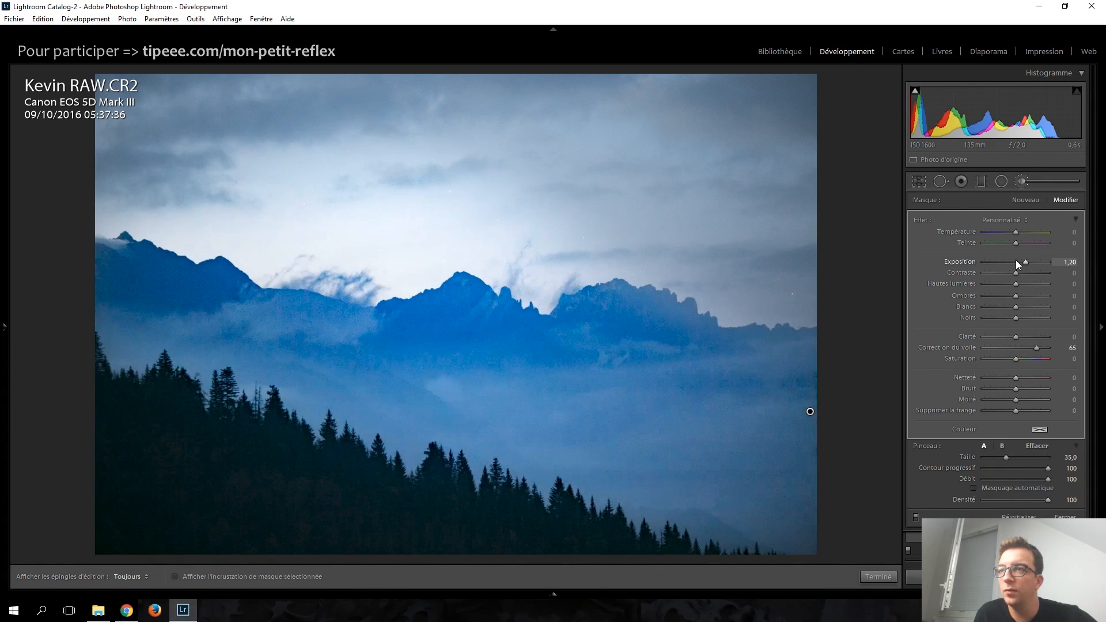
{"action": "key", "text": "Down"}
{"action": "key", "text": "Down"}
{"action": "key", "text": "Down"}
{"action": "key", "text": "Down"}
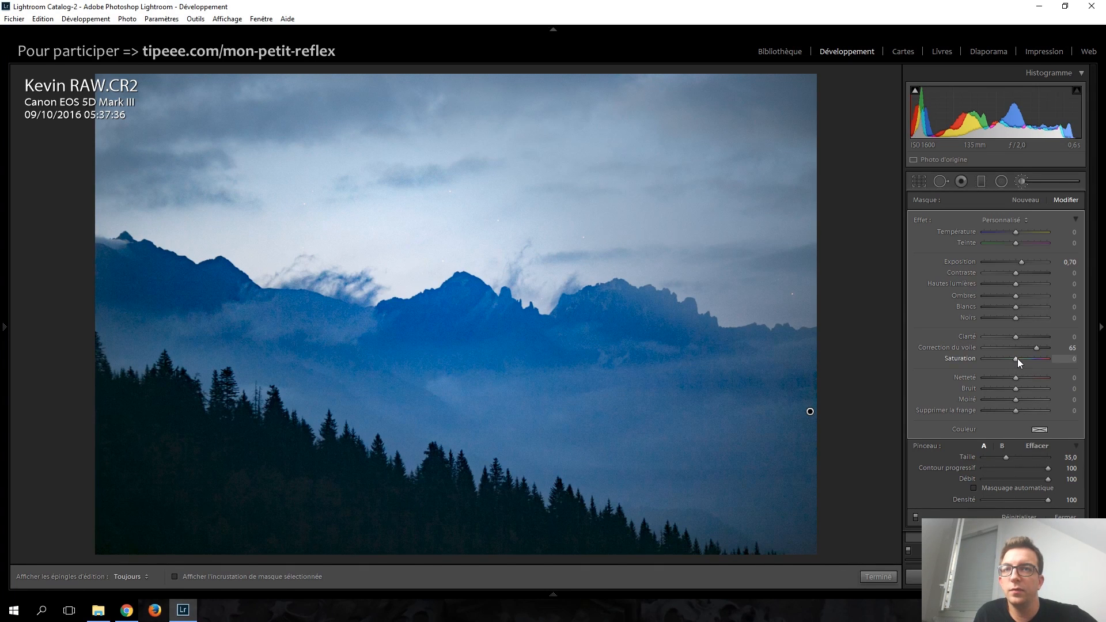
Step: Try a warmer Température on the brushed area, reset it to 0, and lower its Saturation to −22
{"action": "key", "text": "Up"}
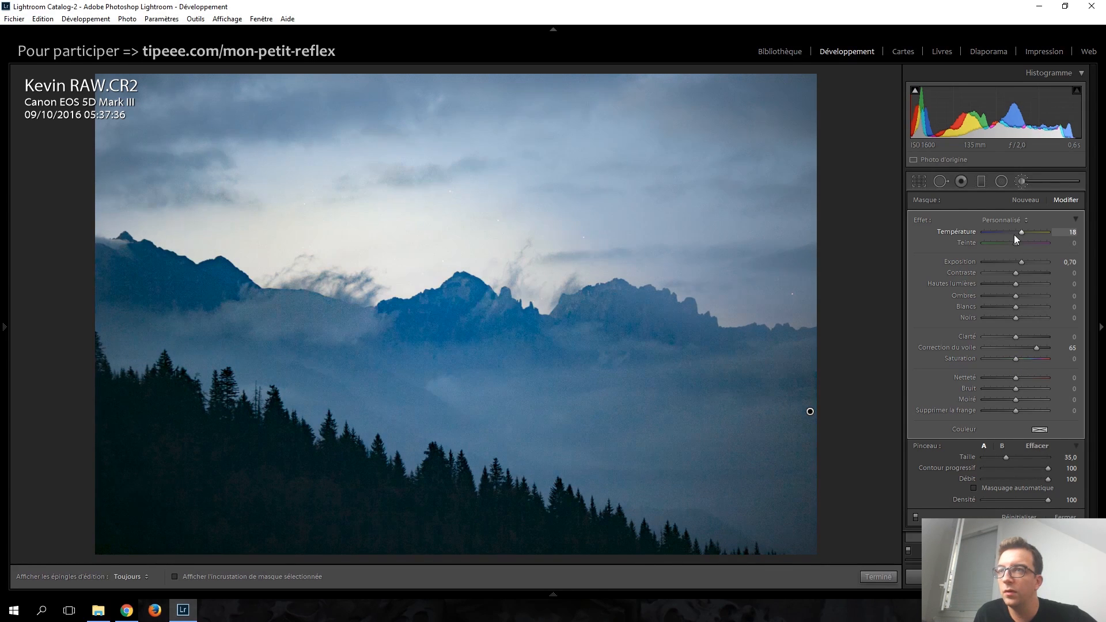
{"action": "key", "text": "Down"}
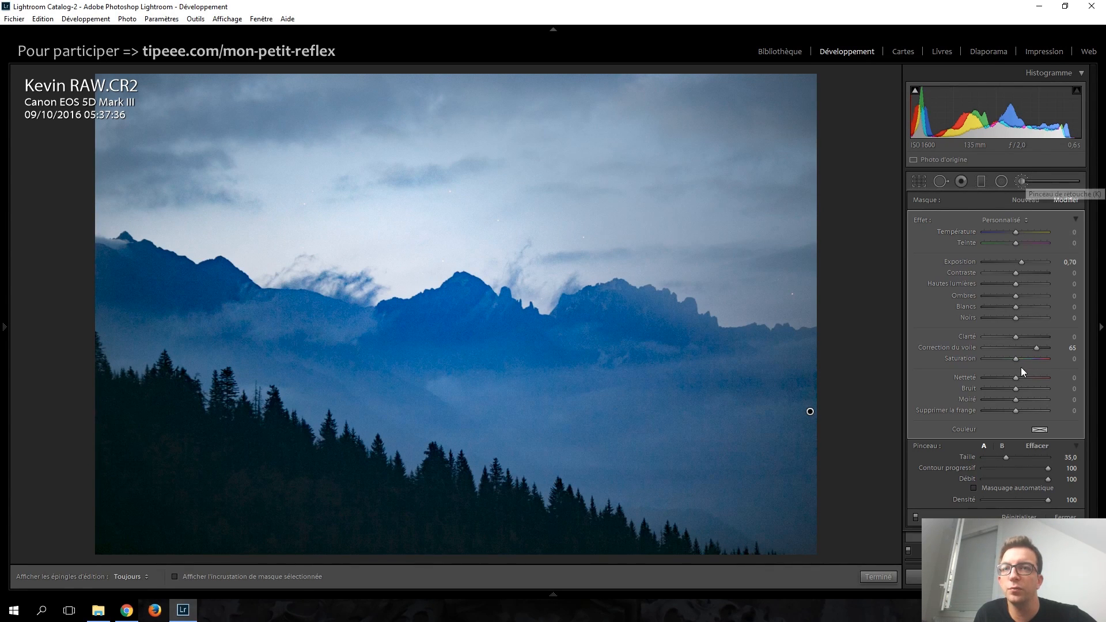
{"action": "left_click_drag", "start_coordinate": [1014, 359], "coordinate": [1010, 359]}
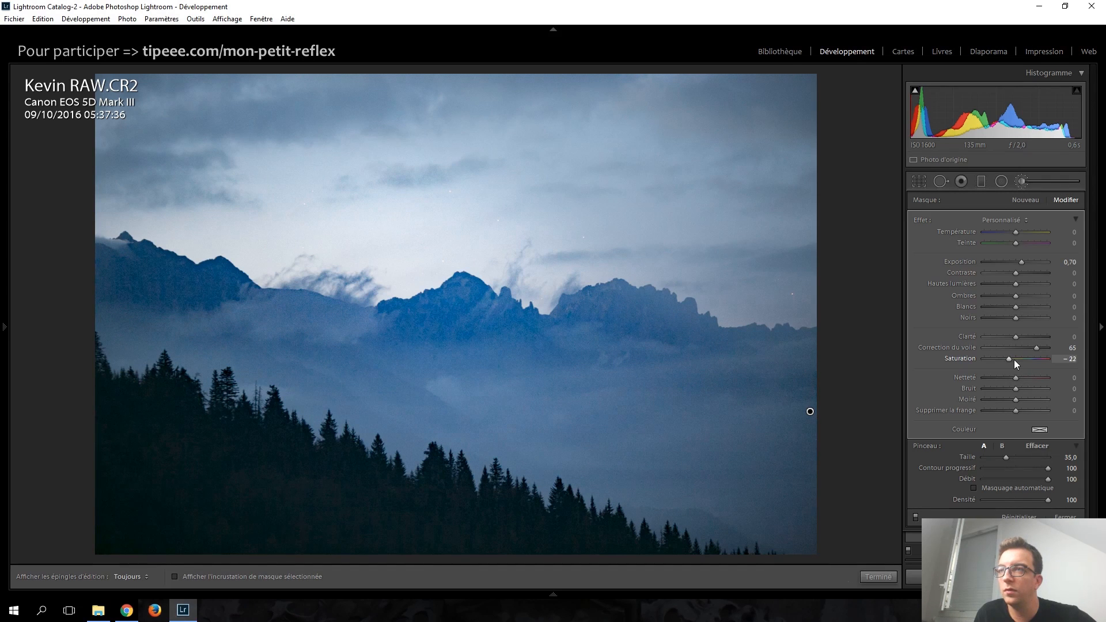
{"action": "left_click", "coordinate": [1019, 179]}
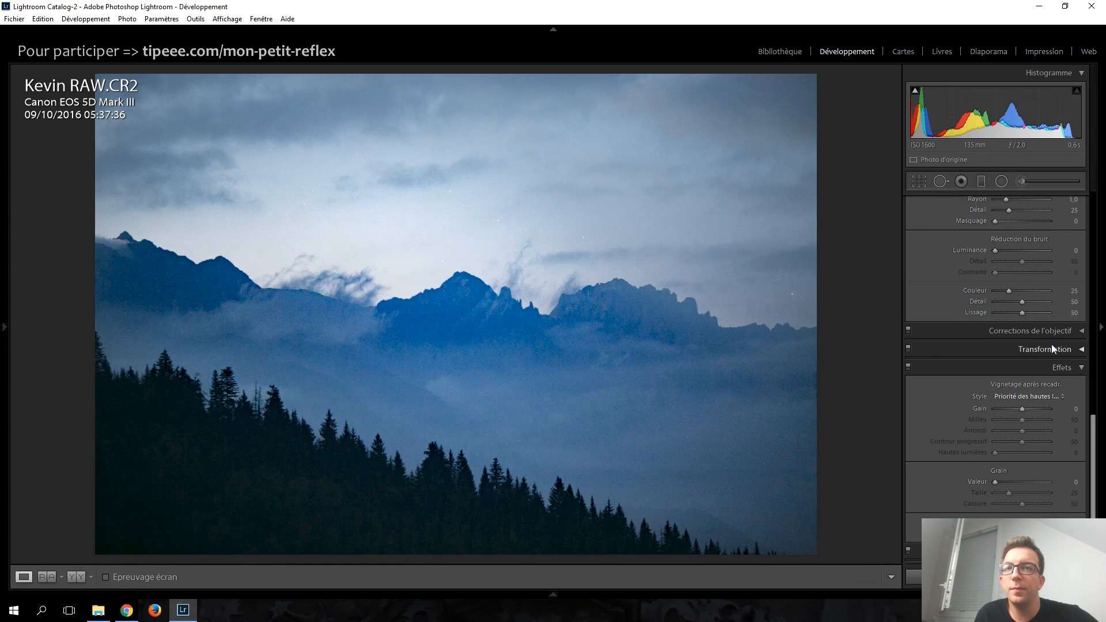
Step: Try the black-and-white treatment on the mountain photo, compare it with the colour version, and return to colour
{"action": "scroll", "coordinate": [1014, 363], "scroll_direction": "up", "scroll_amount": 3}
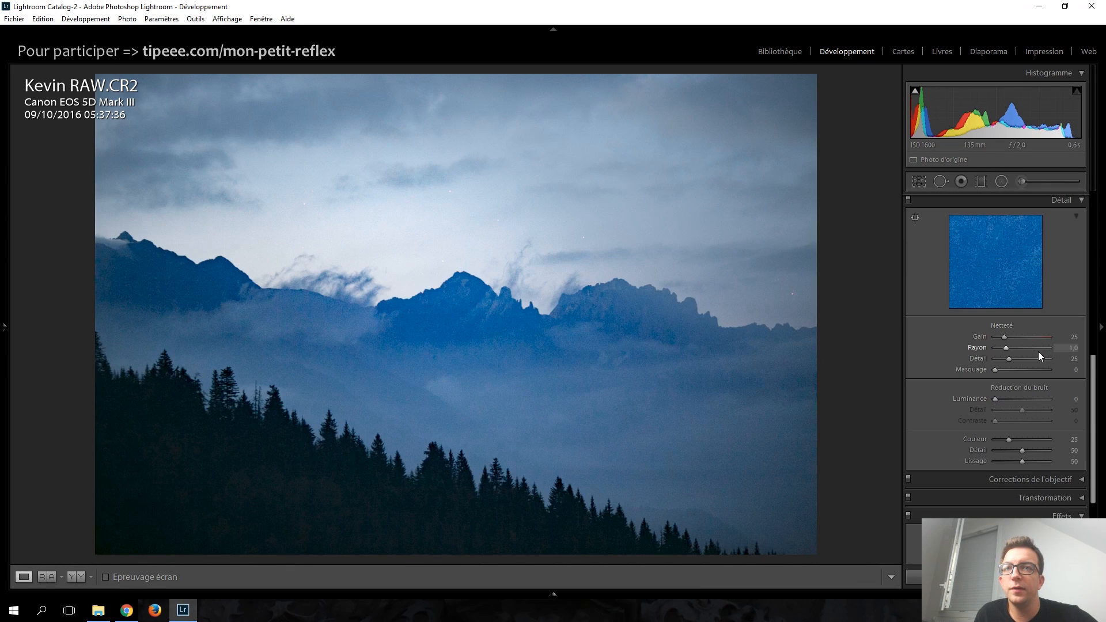
{"action": "scroll", "coordinate": [1057, 327], "scroll_direction": "up", "scroll_amount": 6}
{"action": "left_click", "coordinate": [1069, 335]}
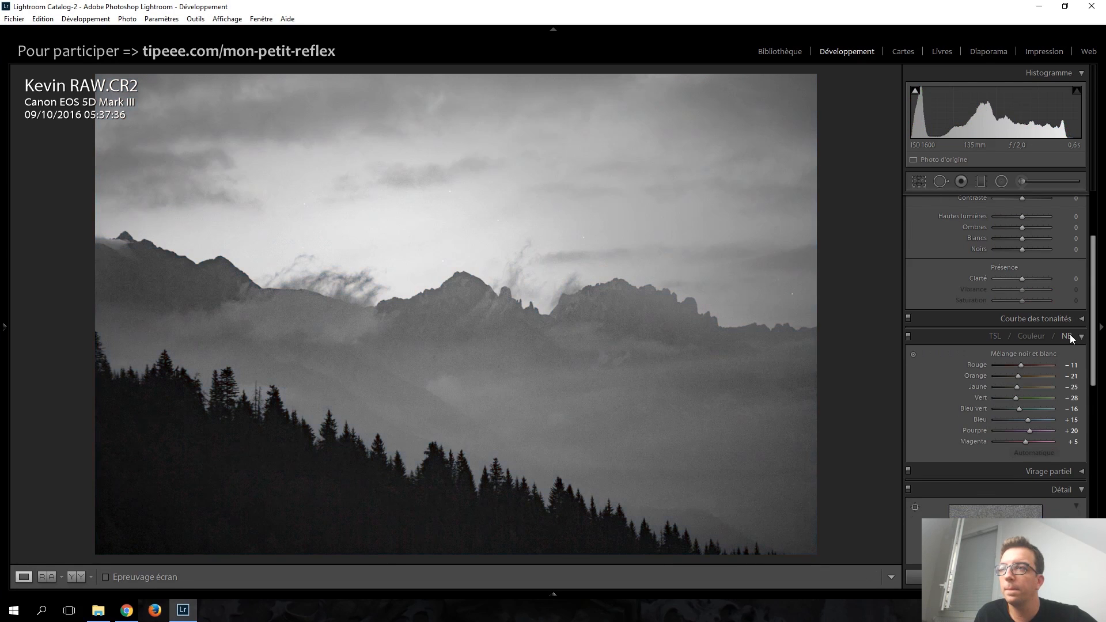
{"action": "left_click", "coordinate": [989, 334]}
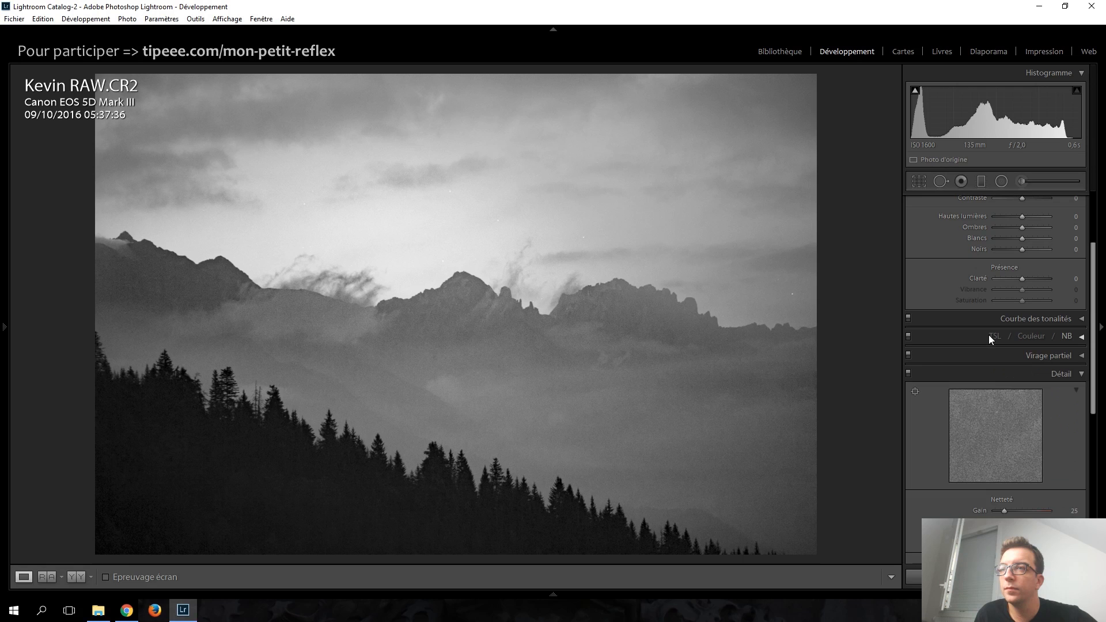
{"action": "left_click", "coordinate": [990, 336]}
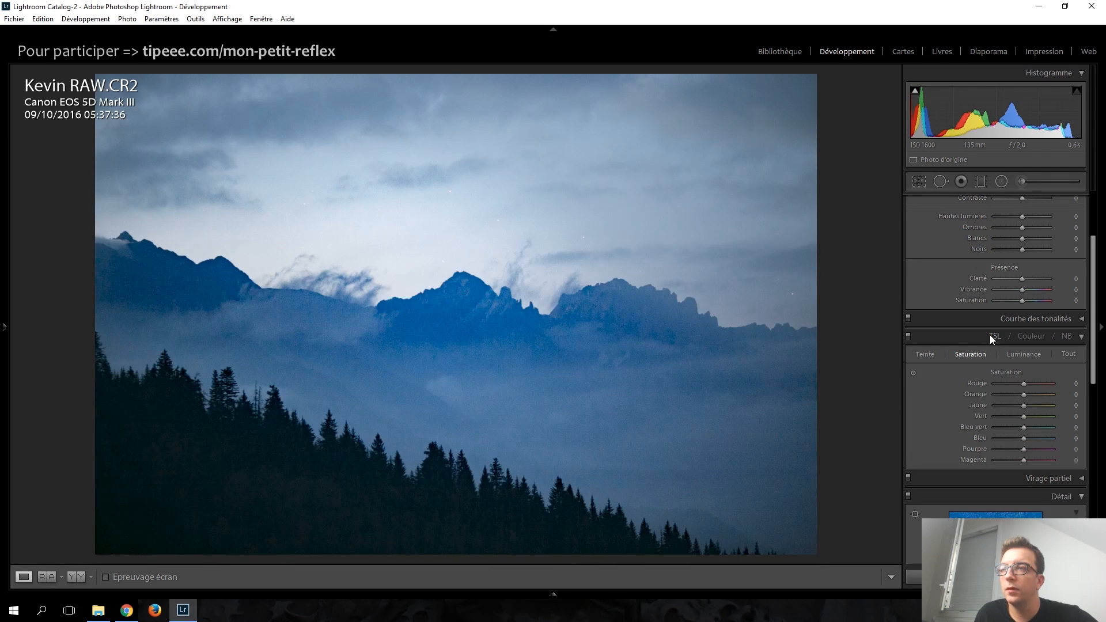
{"action": "left_click", "coordinate": [1066, 336]}
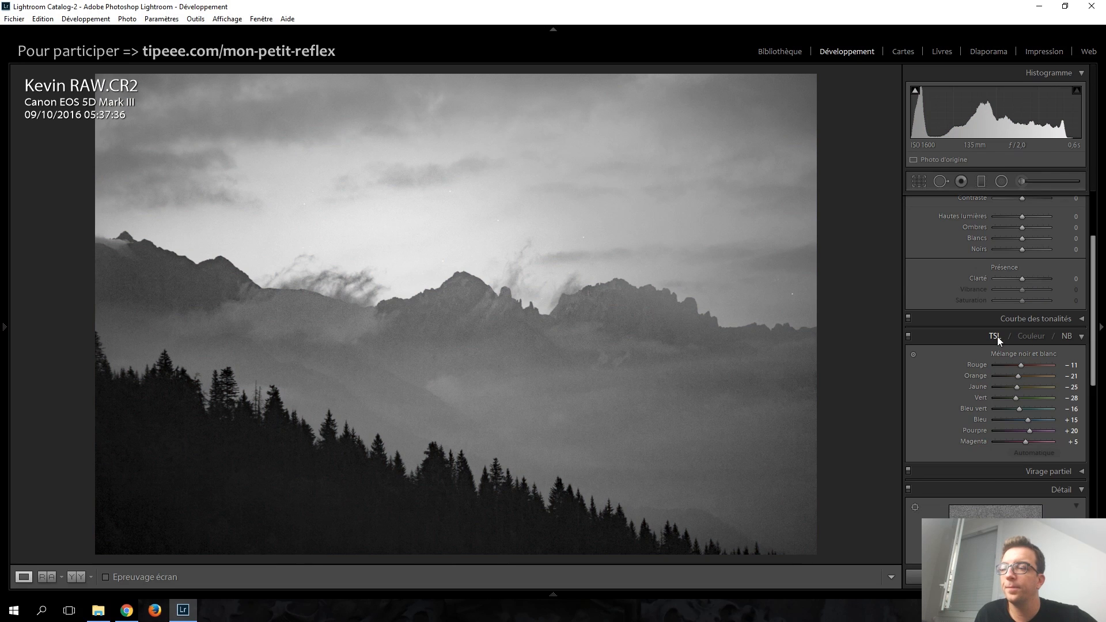
{"action": "left_click", "coordinate": [995, 336]}
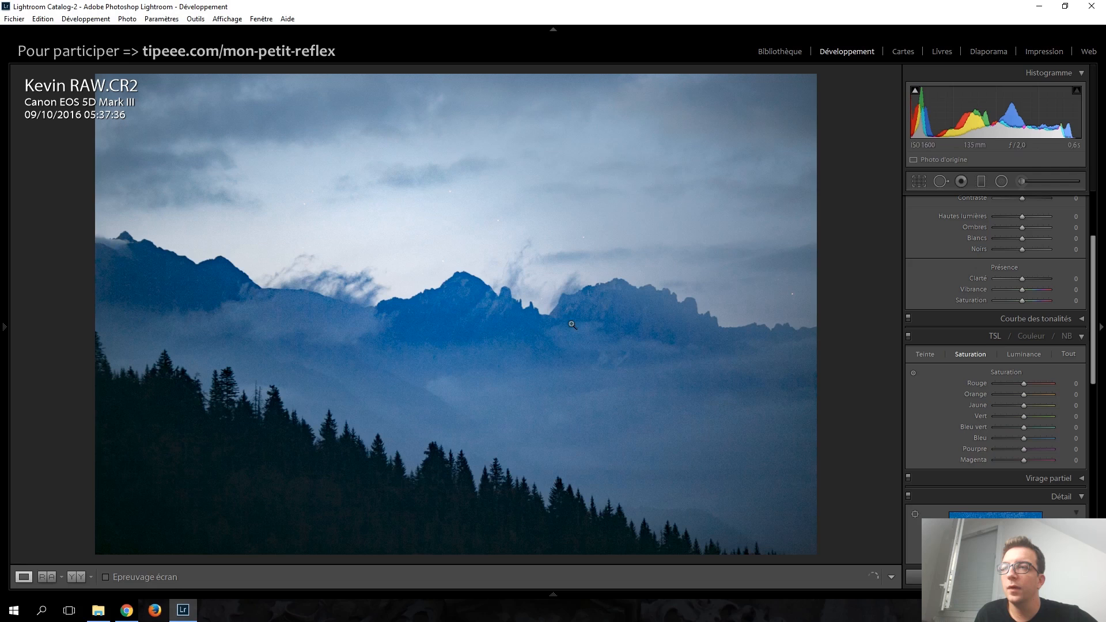
Step: Inspect the noise on the central peak up close and display the photo's exposure and lens information
{"action": "left_click", "coordinate": [448, 304]}
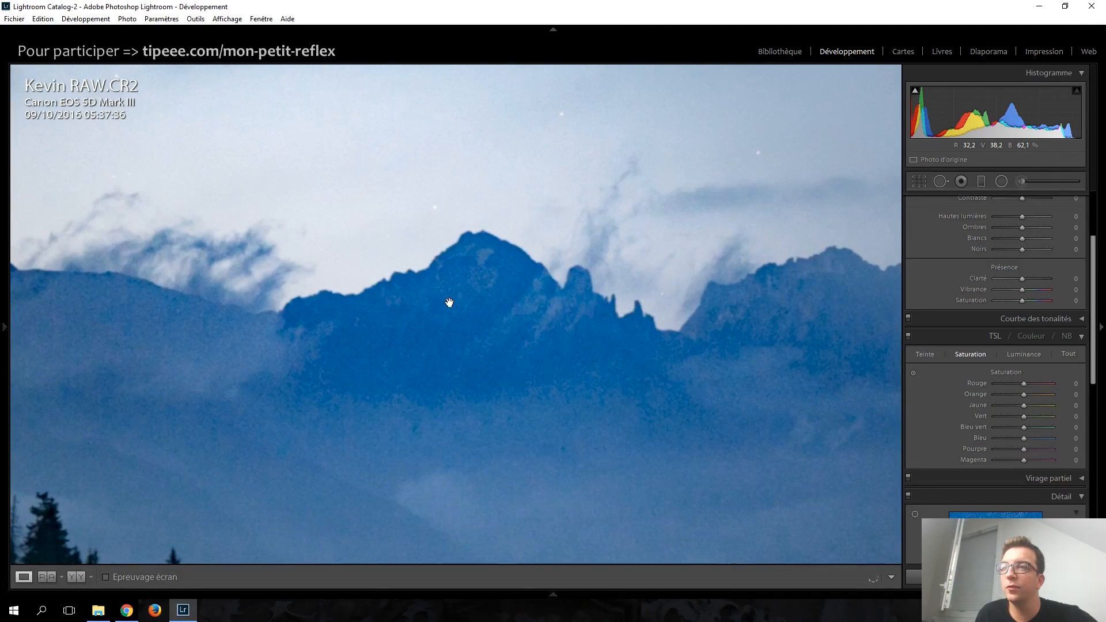
{"action": "left_click", "coordinate": [435, 316]}
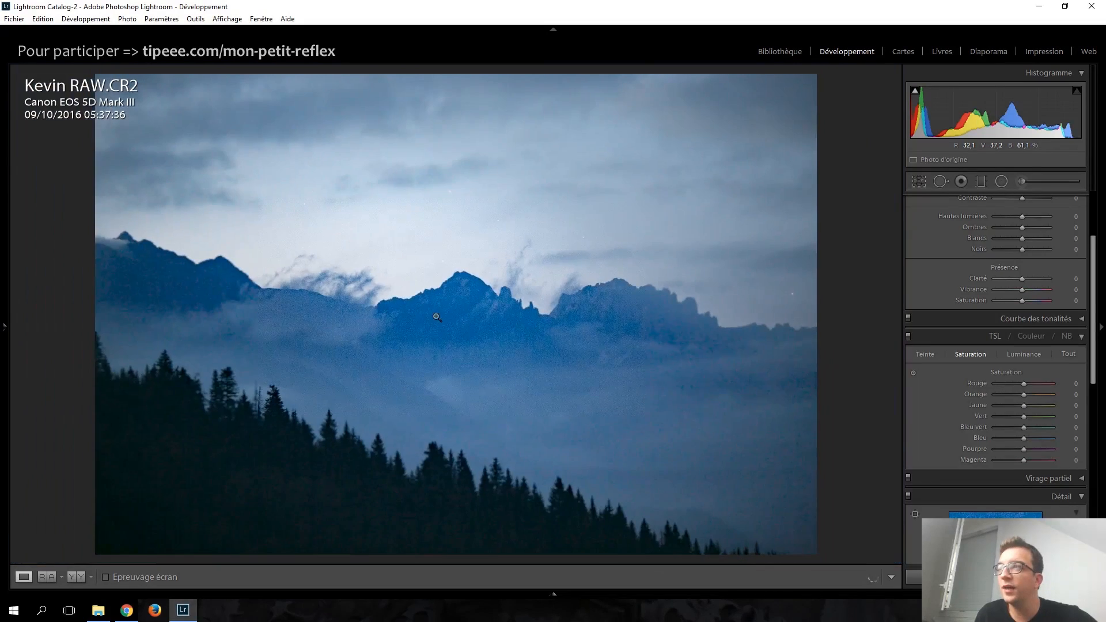
{"action": "key", "text": "i"}
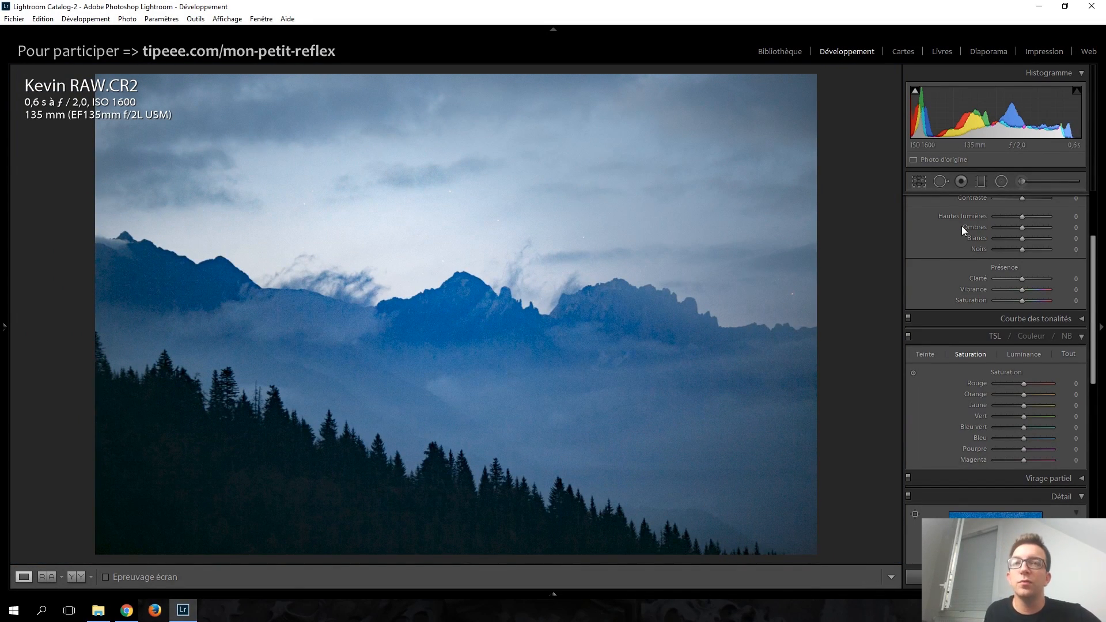
Step: Convert the mountain photo to black and white and crop it to 16 x 9, trimming the sky and keeping the lower edge
{"action": "left_click", "coordinate": [1063, 338]}
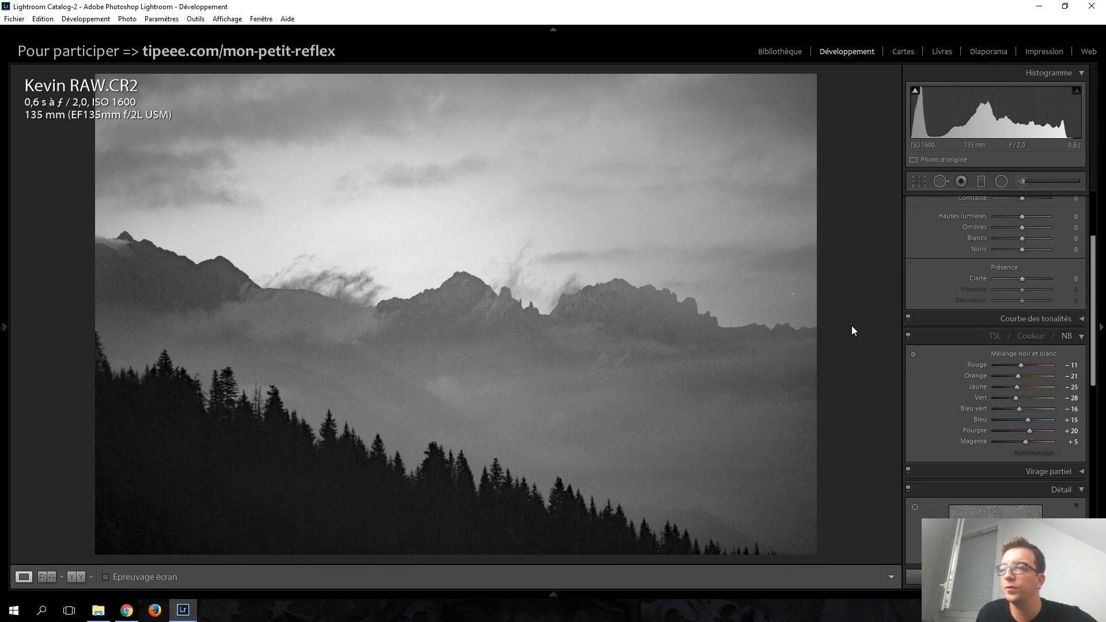
{"action": "left_click", "coordinate": [919, 182]}
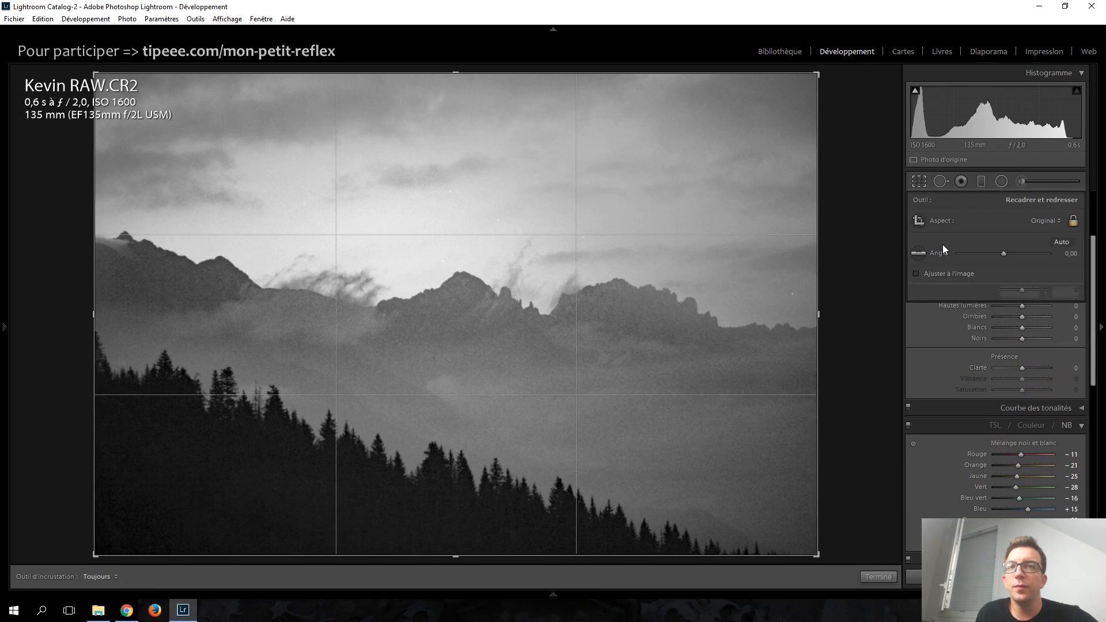
{"action": "left_click", "coordinate": [1046, 225]}
{"action": "left_click", "coordinate": [932, 357]}
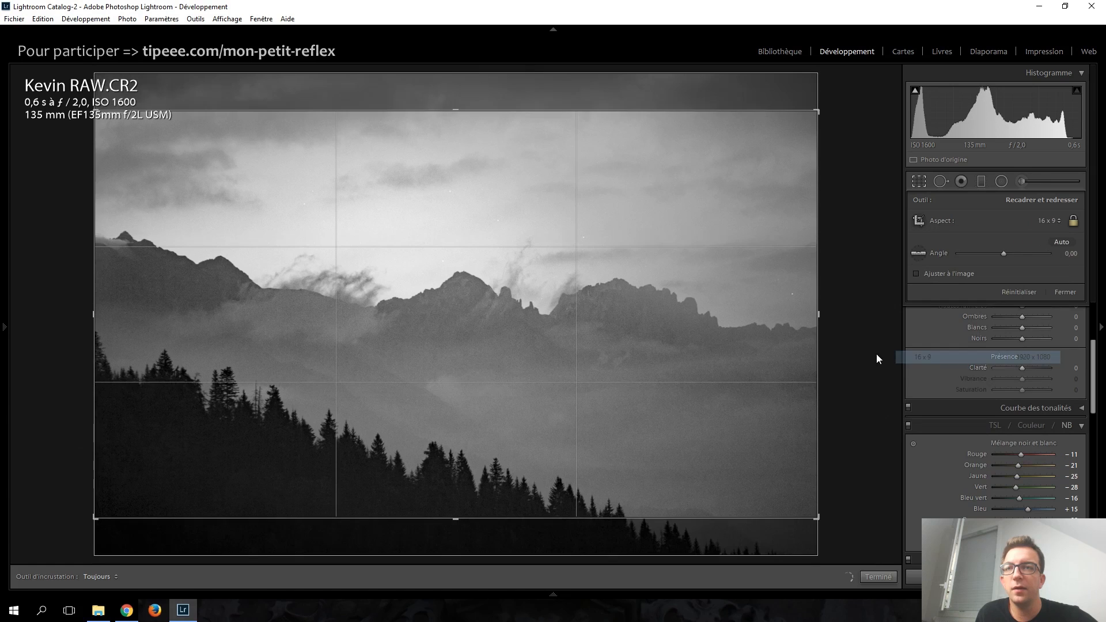
{"action": "left_click_drag", "start_coordinate": [548, 284], "coordinate": [551, 224]}
{"action": "key", "text": "Return"}
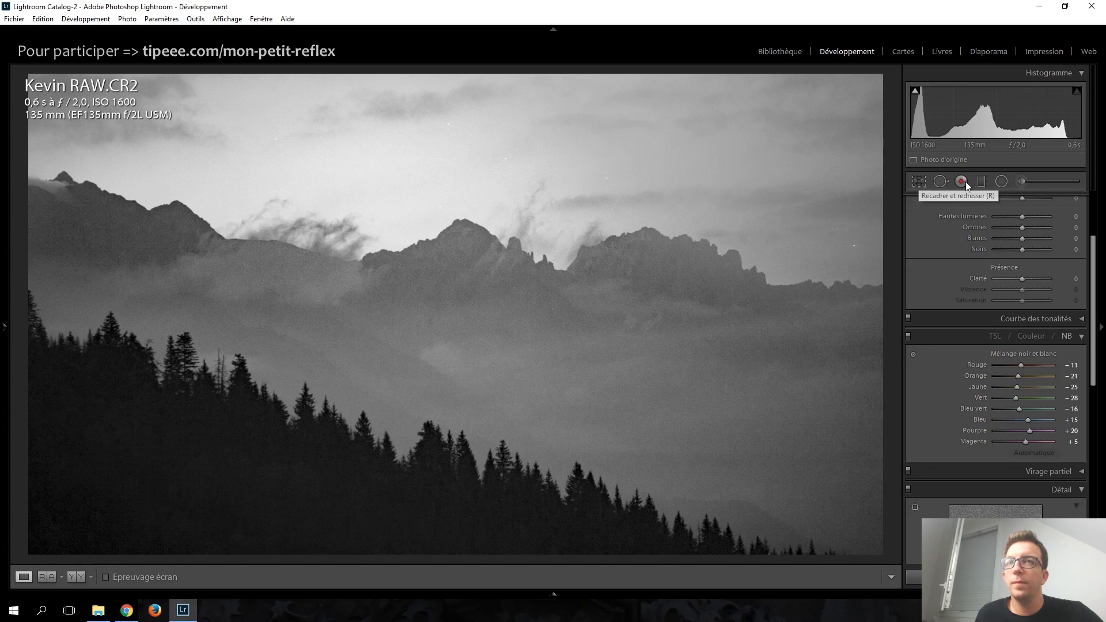
Step: Add a graduated filter from the right edge toward the centre, with its effects reset and Exposition set to 0,40
{"action": "left_click", "coordinate": [981, 181]}
{"action": "left_click_drag", "start_coordinate": [864, 316], "coordinate": [440, 320]}
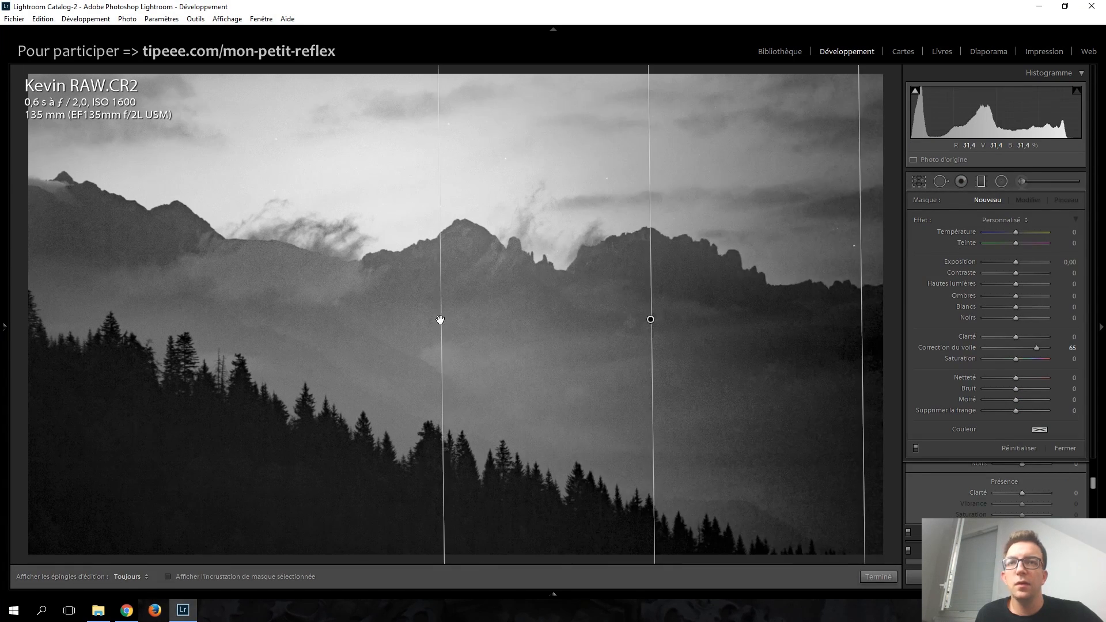
{"action": "double_click", "coordinate": [922, 220]}
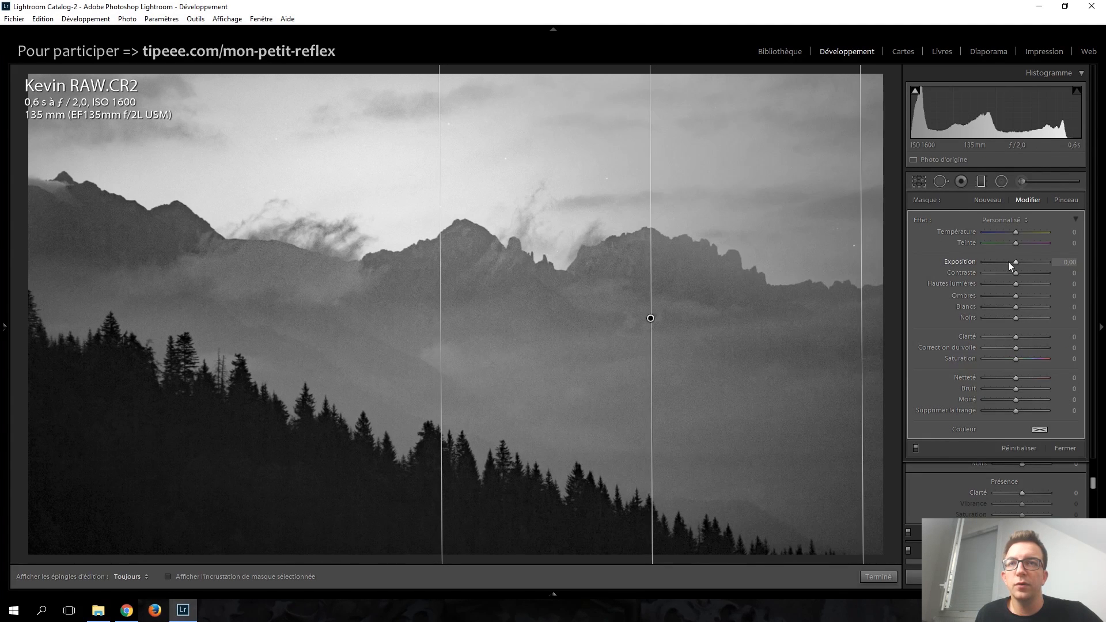
{"action": "left_click_drag", "start_coordinate": [1016, 265], "coordinate": [1018, 266]}
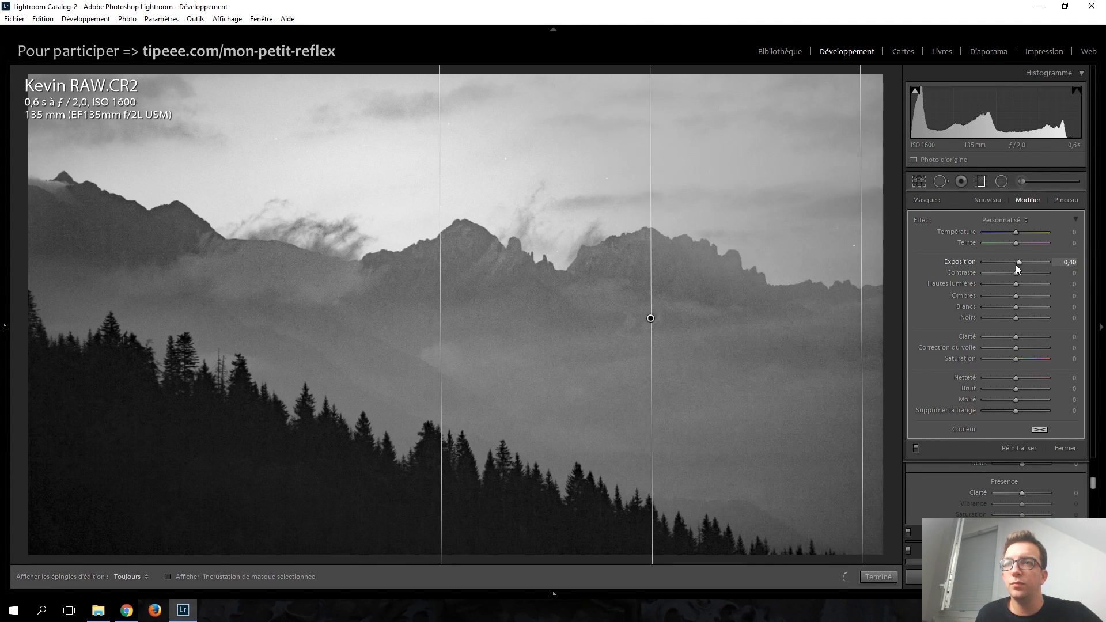
{"action": "left_click", "coordinate": [981, 183]}
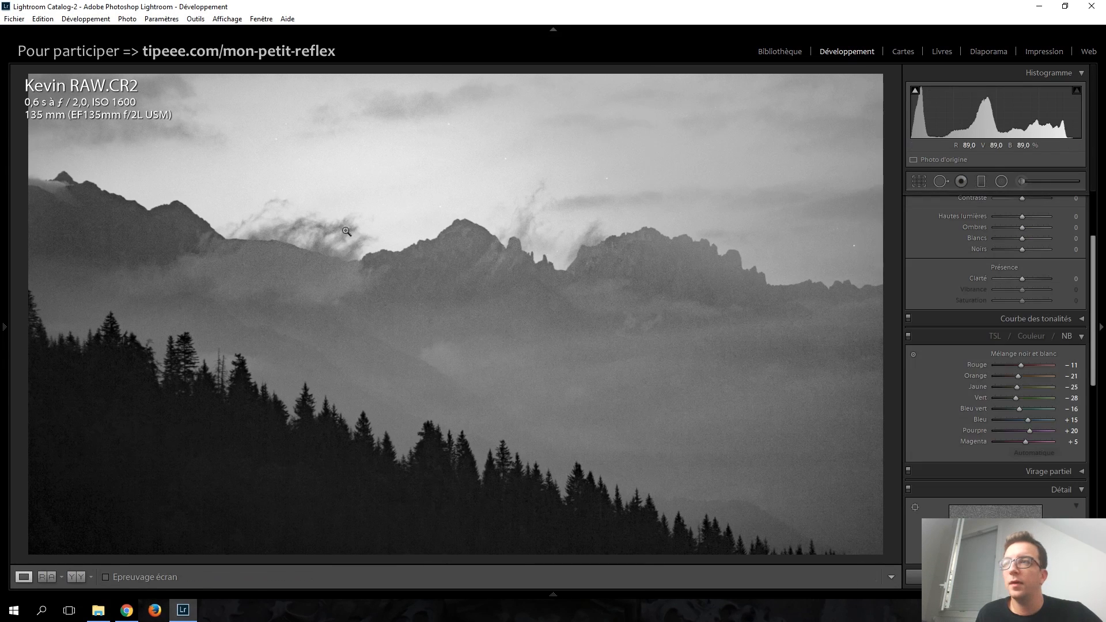
Step: Add a graduated filter from the left edge over the darker slopes, with its effects reset and Exposition set to 0,50
{"action": "left_click", "coordinate": [981, 181]}
{"action": "left_click_drag", "start_coordinate": [78, 295], "coordinate": [355, 303]}
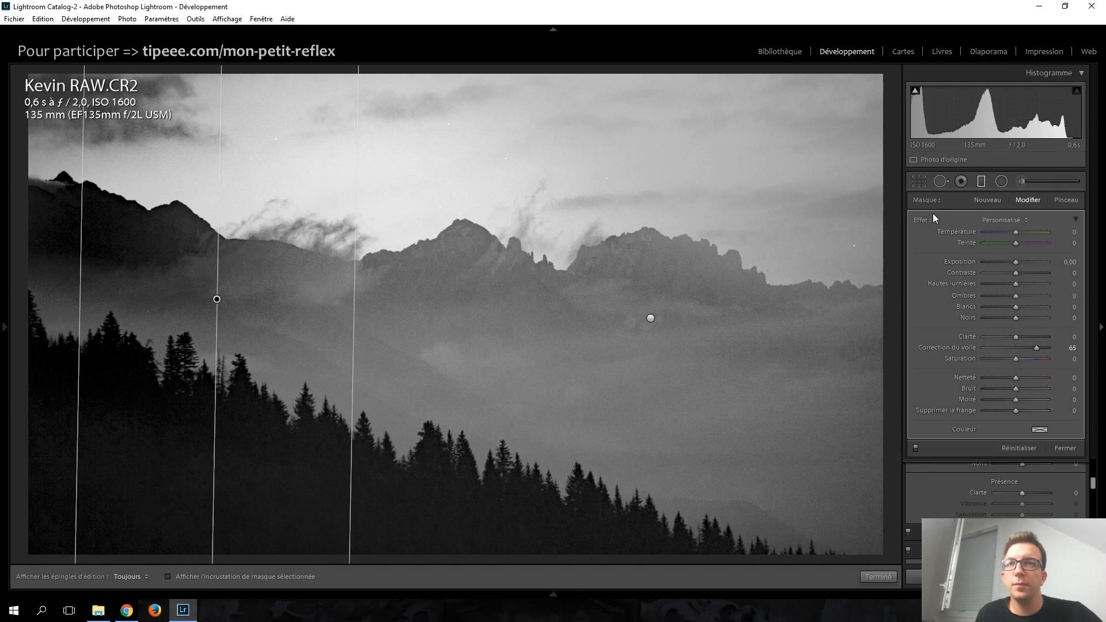
{"action": "double_click", "coordinate": [922, 221]}
{"action": "left_click_drag", "start_coordinate": [1007, 264], "coordinate": [1012, 264]}
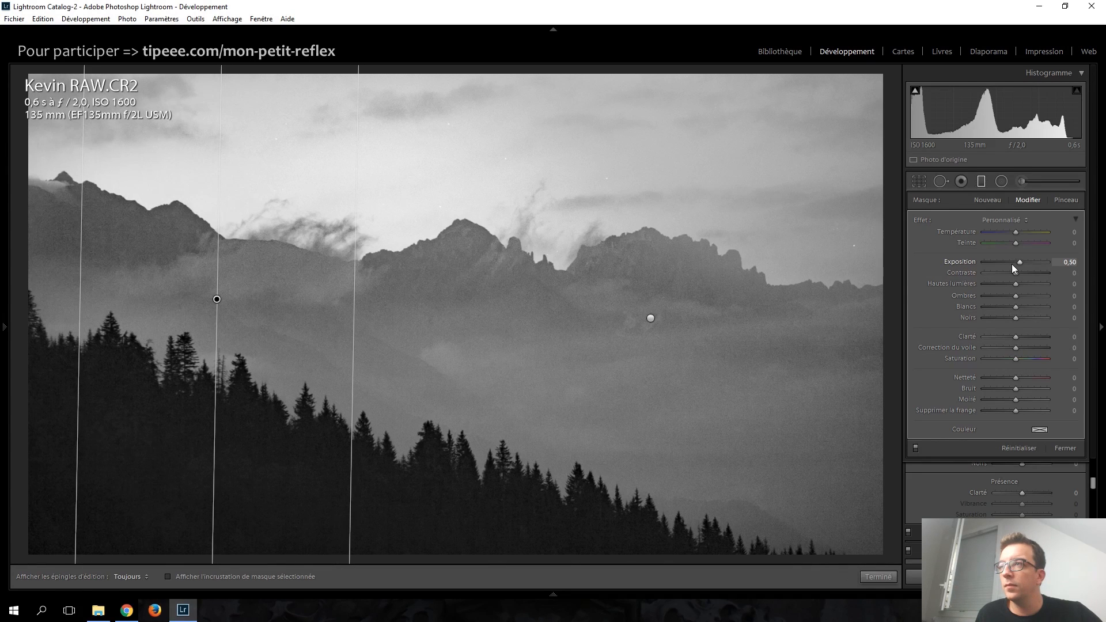
{"action": "left_click", "coordinate": [982, 182]}
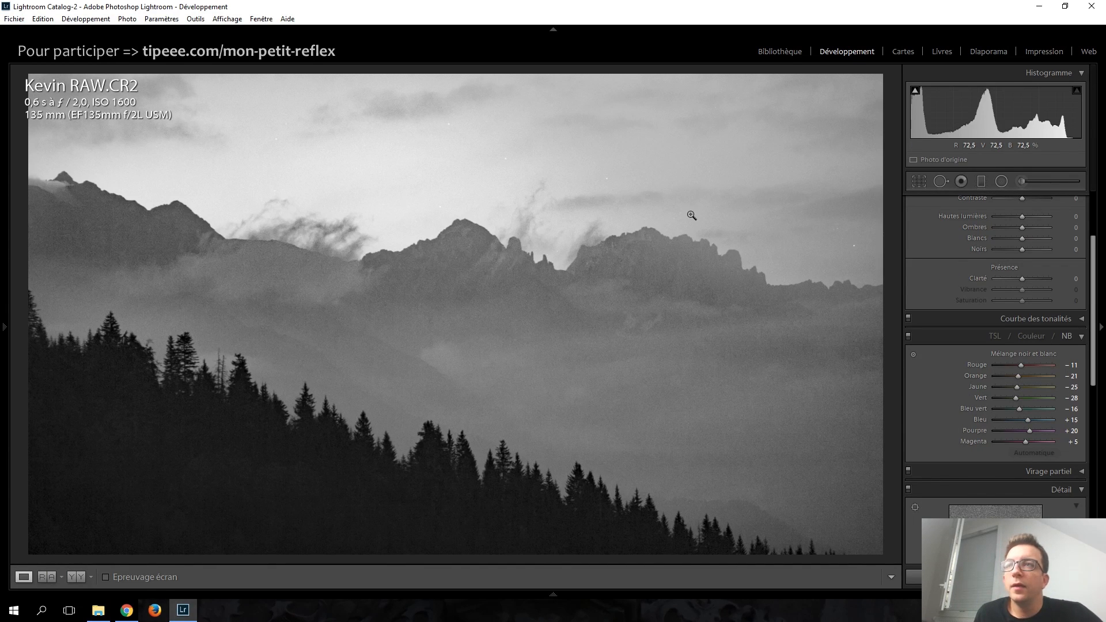
Step: Draw a third graduated filter down from the sky over the peaks and tilt it nearly horizontal
{"action": "left_click", "coordinate": [980, 181]}
{"action": "left_click", "coordinate": [978, 181]}
{"action": "left_click", "coordinate": [978, 181]}
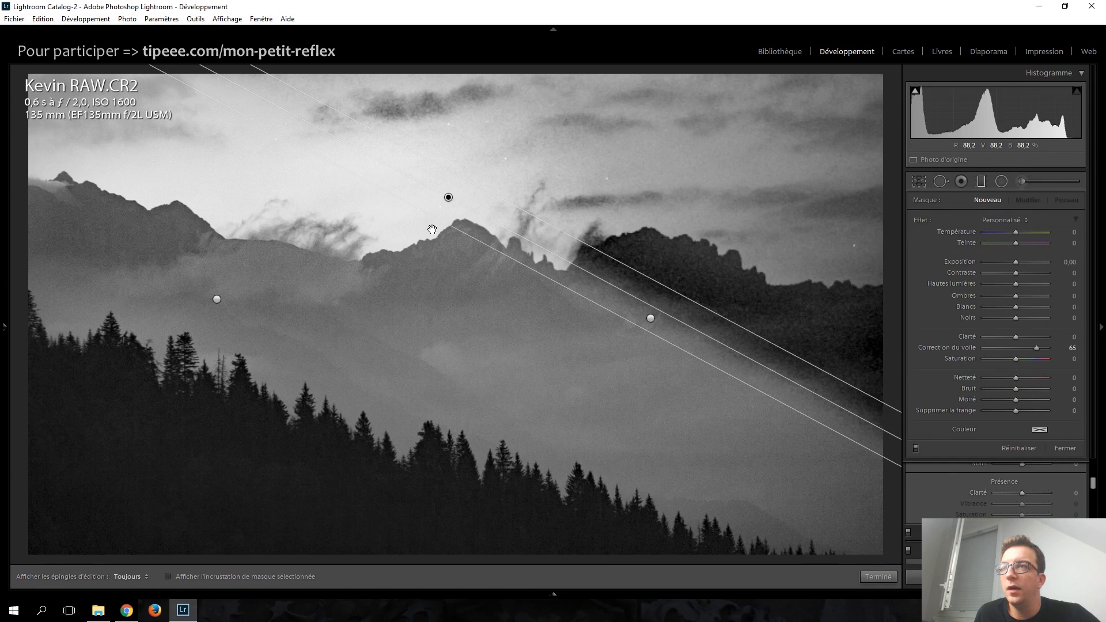
{"action": "mouse_move", "coordinate": [432, 229]}
{"action": "left_mouse_down"}
{"action": "mouse_move", "coordinate": [461, 249]}
{"action": "mouse_move", "coordinate": [449, 315]}
{"action": "left_mouse_up"}
{"action": "left_click_drag", "start_coordinate": [834, 218], "coordinate": [828, 225]}
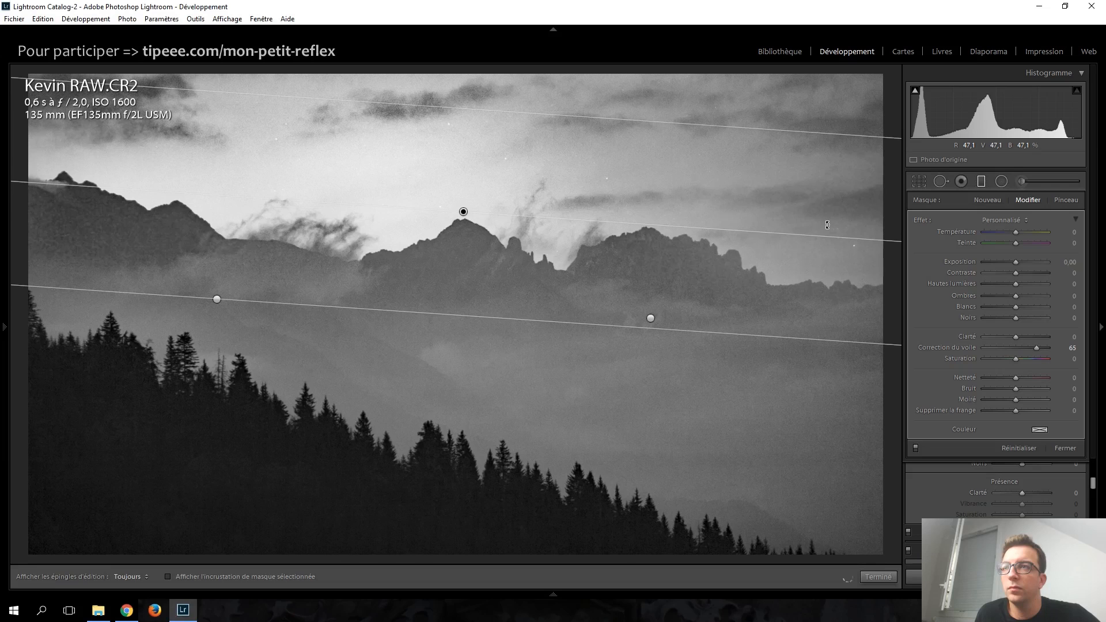
Step: Reset the sky gradient's effects and darken it with an Exposition of −0,50
{"action": "double_click", "coordinate": [928, 221]}
{"action": "key", "text": "Down"}
{"action": "key", "text": "Down"}
{"action": "key", "text": "Down"}
{"action": "key", "text": "Down"}
{"action": "key", "text": "Down"}
{"action": "key", "text": "Down"}
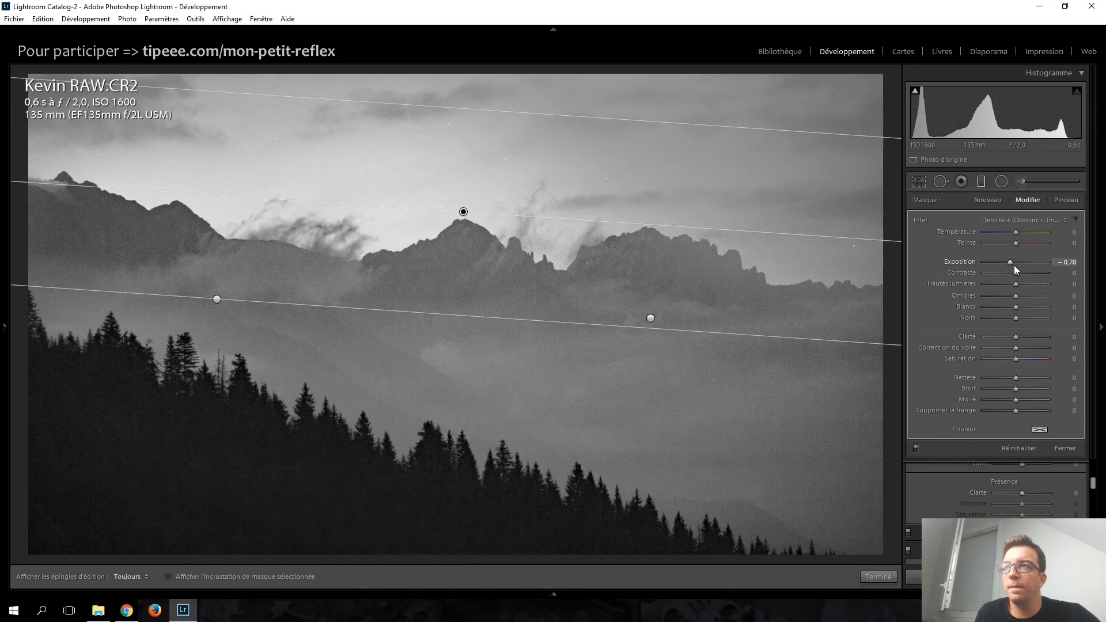
{"action": "key", "text": "Up"}
{"action": "key", "text": "Up"}
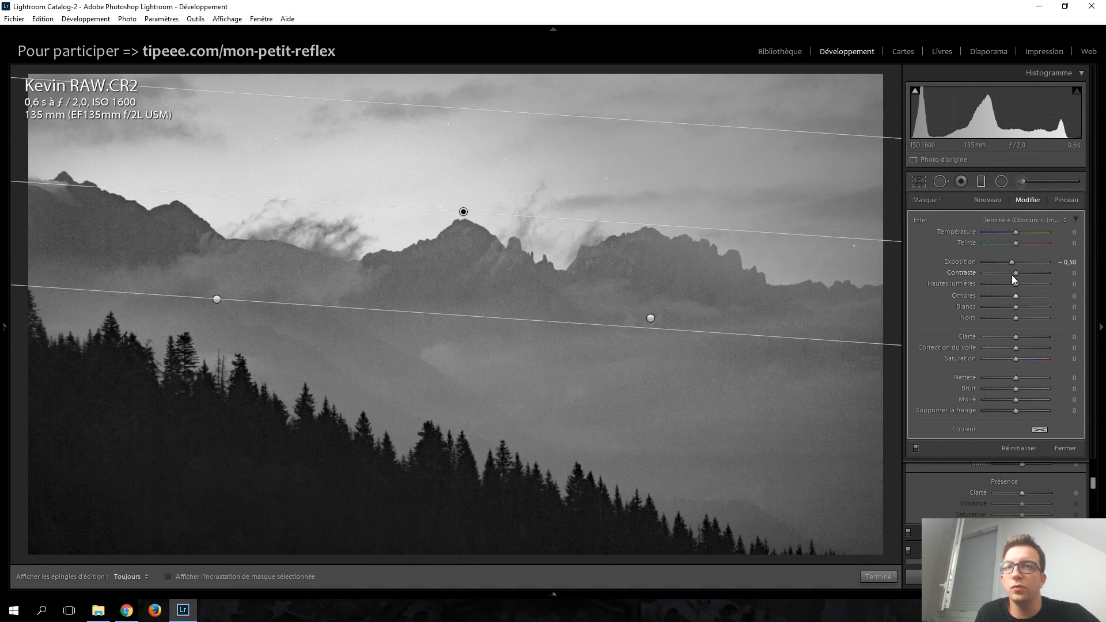
Step: Raise the sky gradient's Clarté to 42 and its Blancs to 8, and finish the filter
{"action": "mouse_move", "coordinate": [1015, 286]}
{"action": "left_mouse_down"}
{"action": "mouse_move", "coordinate": [992, 286]}
{"action": "mouse_move", "coordinate": [1016, 289]}
{"action": "left_mouse_up"}
{"action": "left_click_drag", "start_coordinate": [1017, 336], "coordinate": [1029, 337]}
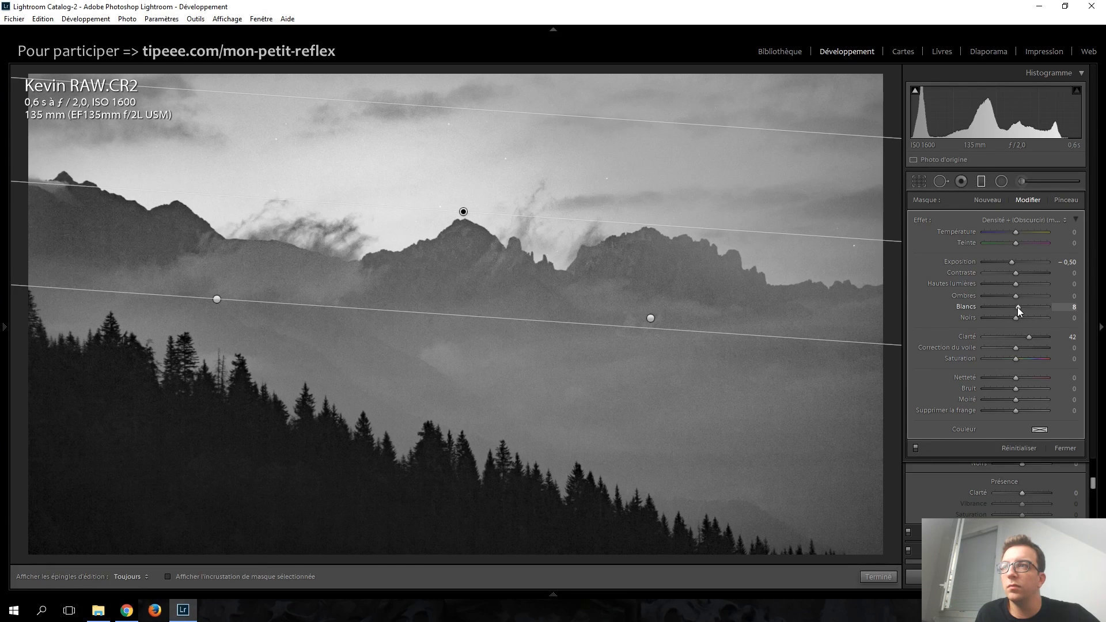
{"action": "left_click", "coordinate": [982, 180]}
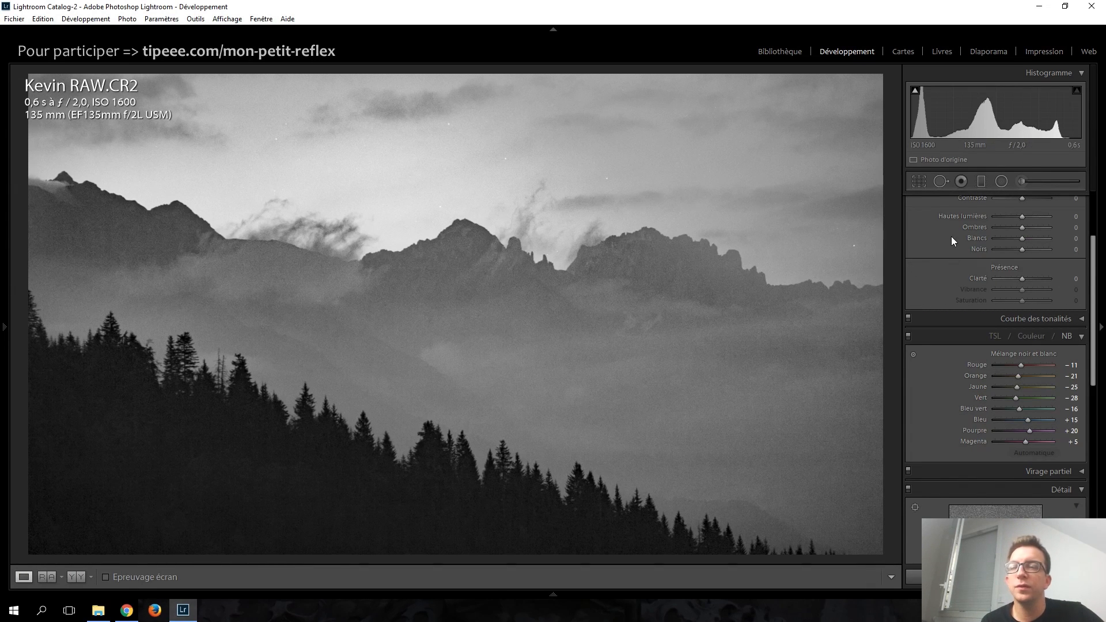
Step: Try lower global Hautes lumières values on the photo and return the setting to 0
{"action": "scroll", "coordinate": [952, 243], "scroll_direction": "up", "scroll_amount": 2}
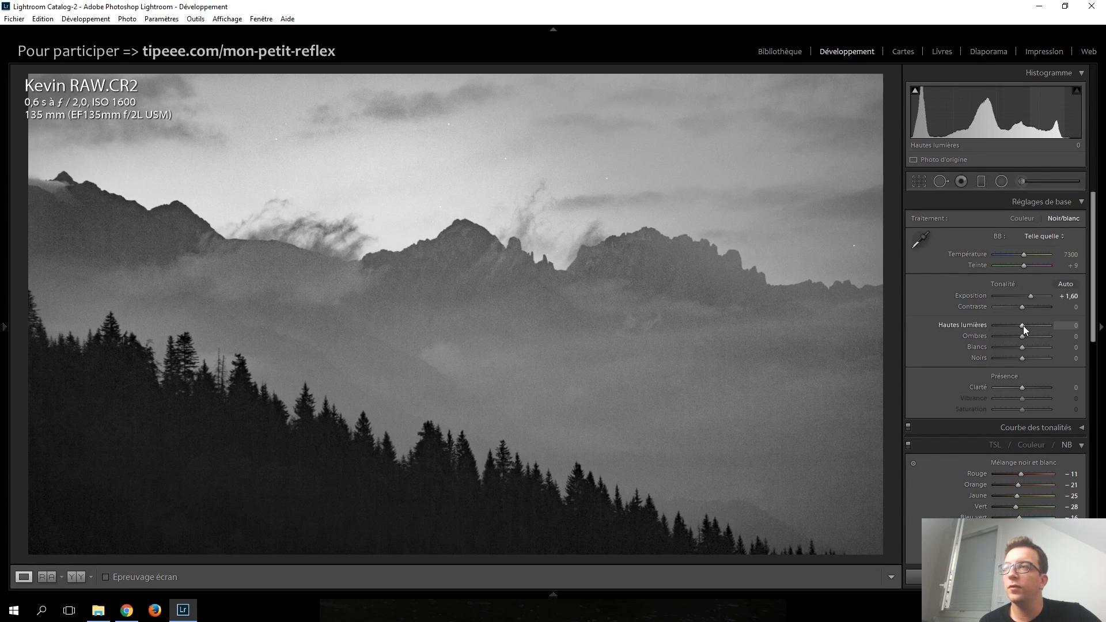
{"action": "key", "text": "Down"}
{"action": "key", "text": "Down"}
{"action": "key", "text": "Down"}
{"action": "key", "text": "Down"}
{"action": "key", "text": "Down"}
{"action": "key", "text": "Down"}
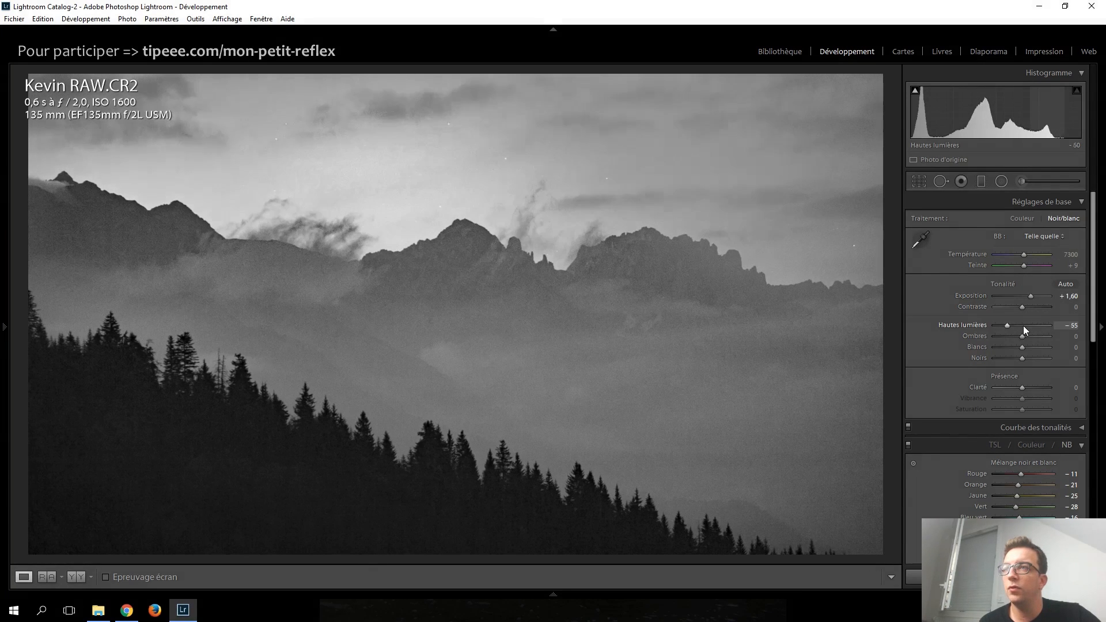
{"action": "double_click", "coordinate": [1015, 326]}
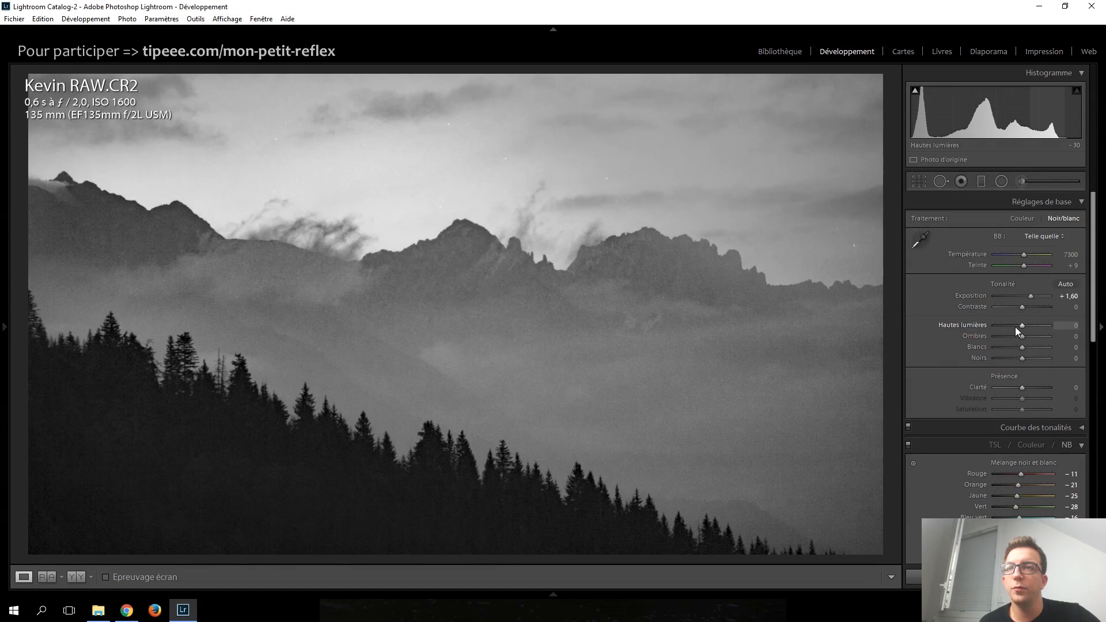
{"action": "key", "text": "Down"}
{"action": "key", "text": "Down"}
{"action": "key", "text": "Down"}
{"action": "key", "text": "Down"}
{"action": "key", "text": "Down"}
{"action": "key", "text": "Down"}
{"action": "key", "text": "Up"}
{"action": "key", "text": "Up"}
{"action": "key", "text": "Up"}
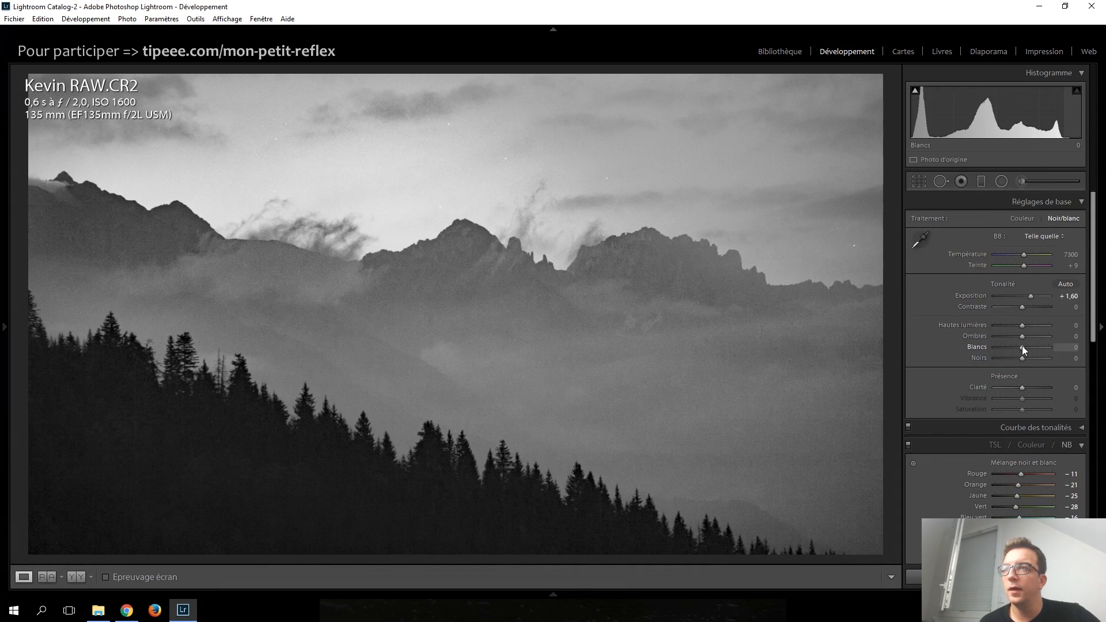
Step: Deepen the photo's dark tones by setting the global Noirs to −50
{"action": "key", "text": "Down"}
{"action": "key", "text": "Down"}
{"action": "key", "text": "Down"}
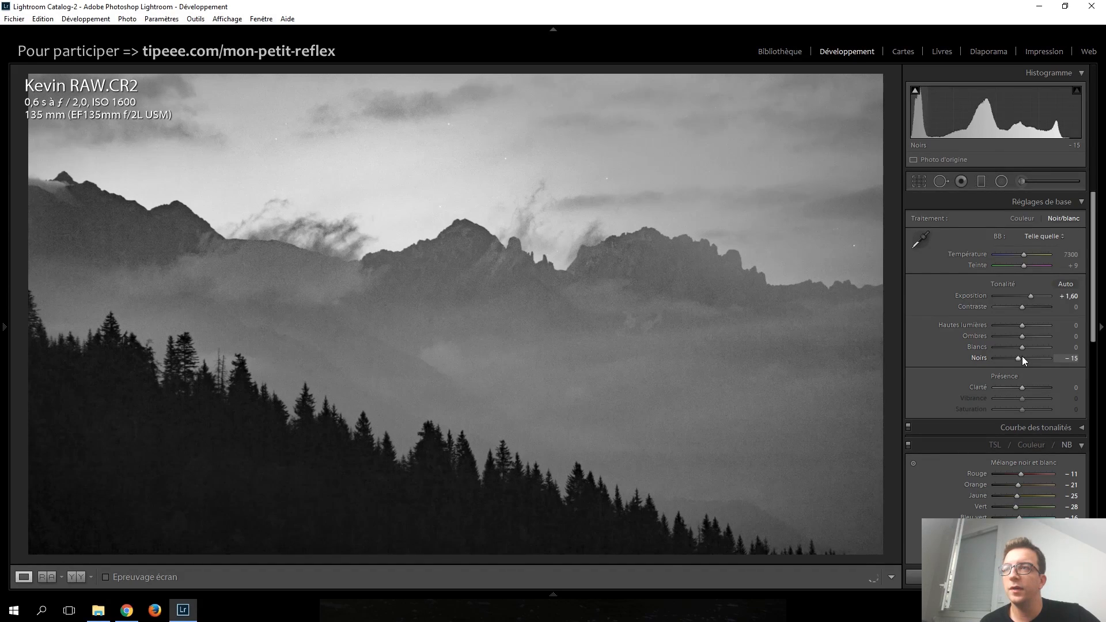
{"action": "key", "text": "Down"}
{"action": "key", "text": "Down"}
{"action": "key", "text": "Down"}
{"action": "key", "text": "Down"}
{"action": "key", "text": "Down"}
{"action": "key", "text": "Down"}
{"action": "key", "text": "Down"}
{"action": "key", "text": "Down"}
{"action": "key", "text": "Down"}
{"action": "key", "text": "Down"}
{"action": "key", "text": "Down"}
{"action": "key", "text": "Down"}
{"action": "key", "text": "Down"}
{"action": "key", "text": "Down"}
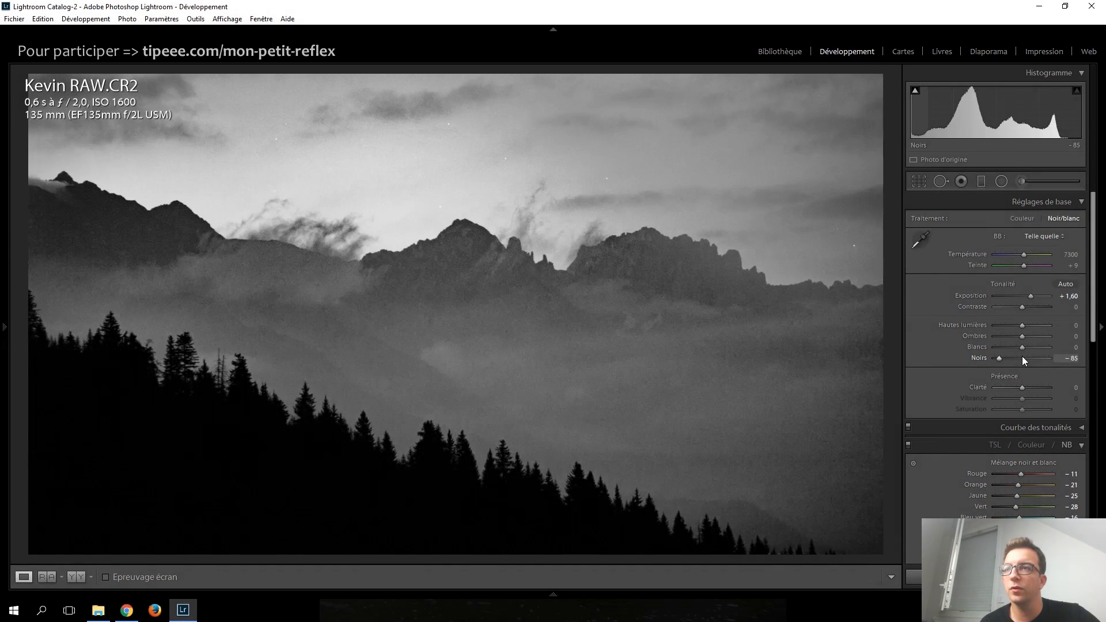
{"action": "key", "text": "Down"}
{"action": "key", "text": "Down"}
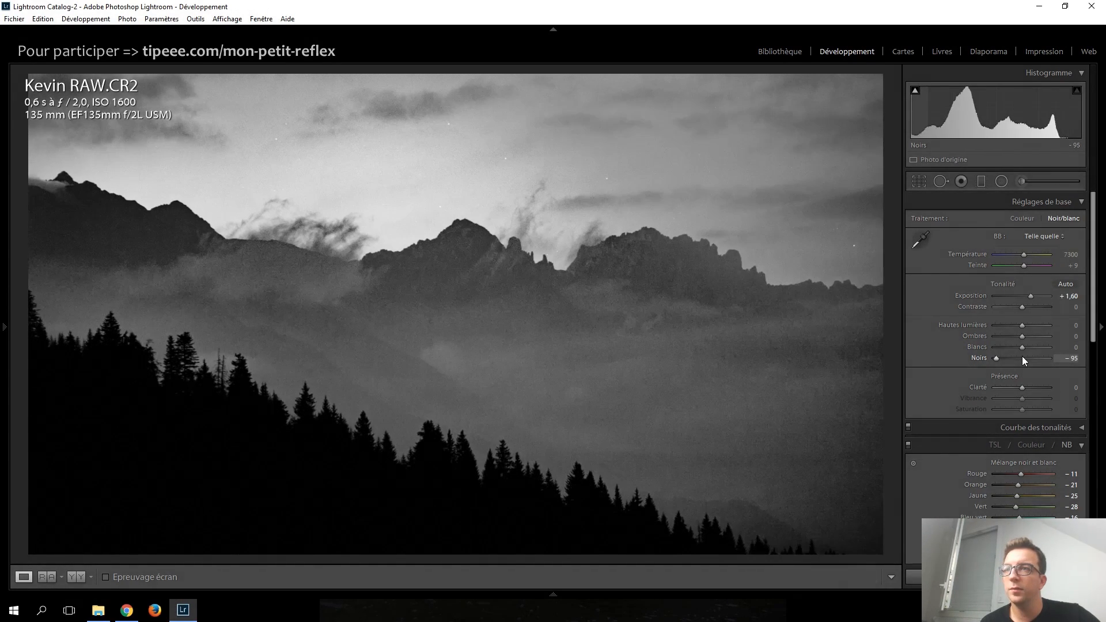
{"action": "key", "text": "Up"}
{"action": "key", "text": "Up"}
{"action": "key", "text": "Up"}
{"action": "key", "text": "Up"}
{"action": "key", "text": "Up"}
{"action": "key", "text": "Up"}
{"action": "key", "text": "Up"}
{"action": "key", "text": "Up"}
{"action": "key", "text": "Up"}
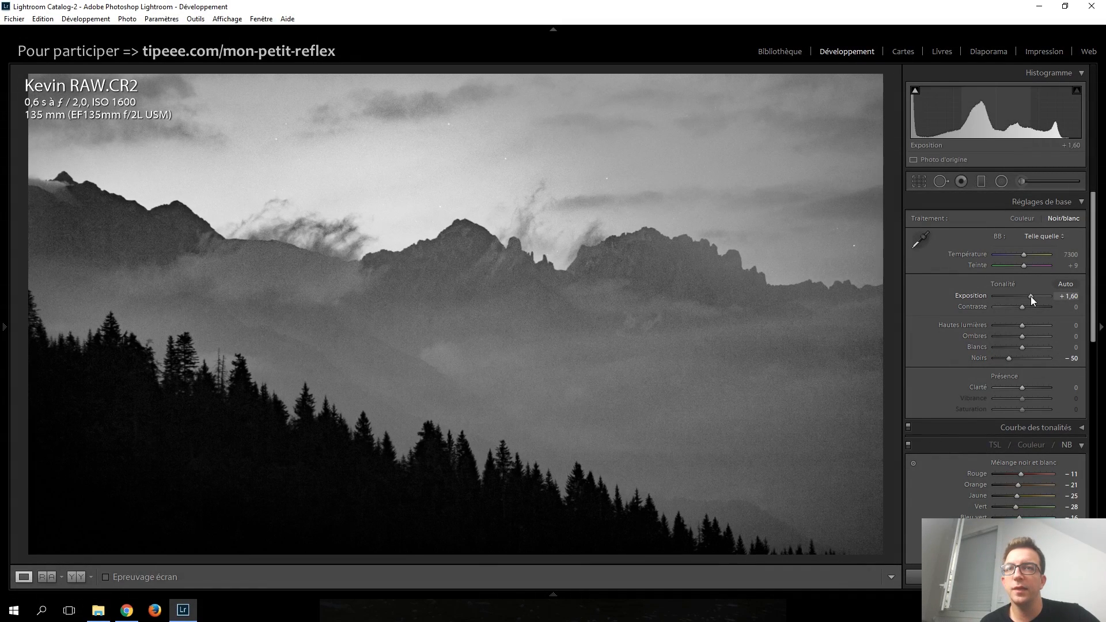
Step: Darken the whole photo by setting the global Exposition to +1,20
{"action": "key", "text": "Down"}
{"action": "key", "text": "Down"}
{"action": "key", "text": "Down"}
{"action": "key", "text": "Down"}
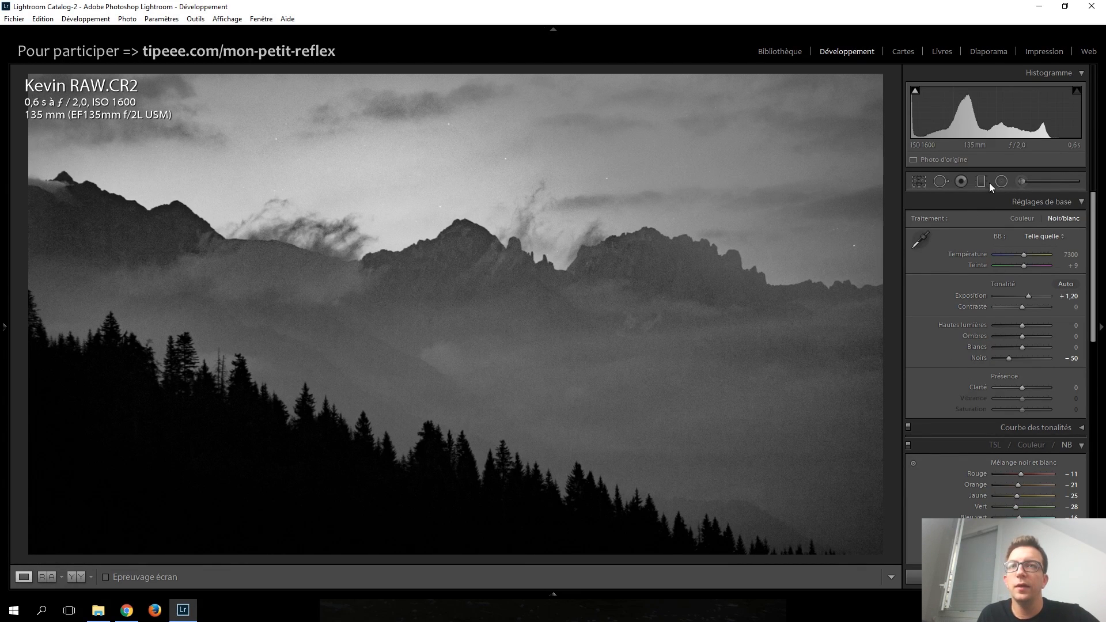
Step: Reduce the photo's noise with a noise reduction Luminance of 10
{"action": "scroll", "coordinate": [959, 319], "scroll_direction": "down", "scroll_amount": 4}
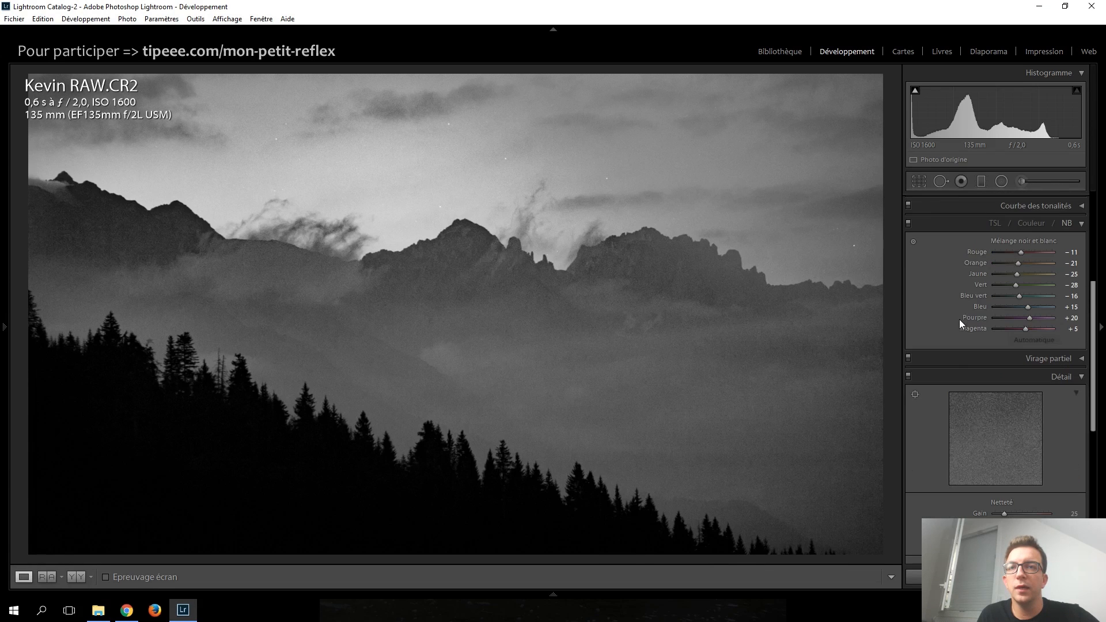
{"action": "scroll", "coordinate": [959, 319], "scroll_direction": "down", "scroll_amount": 2}
{"action": "scroll", "coordinate": [963, 445], "scroll_direction": "down", "scroll_amount": 2}
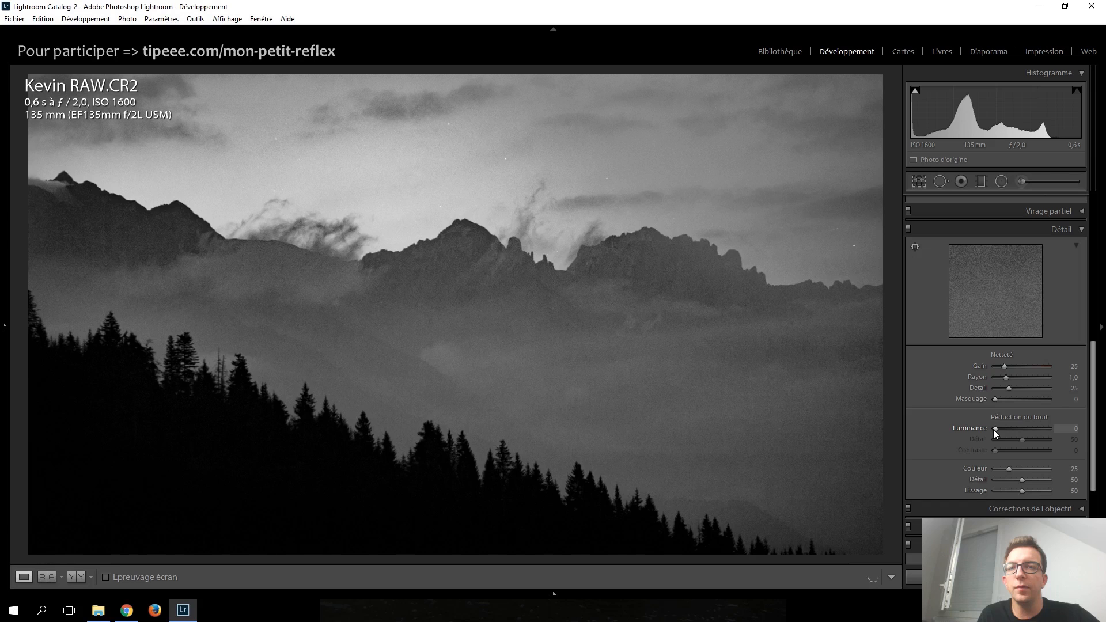
{"action": "key", "text": "Up"}
{"action": "key", "text": "Up"}
{"action": "key", "text": "Up"}
Step: Try a stronger post-crop vignette with a Gain of −20, reset it, and apply a Gain of −5
{"action": "scroll", "coordinate": [938, 399], "scroll_direction": "down", "scroll_amount": 2}
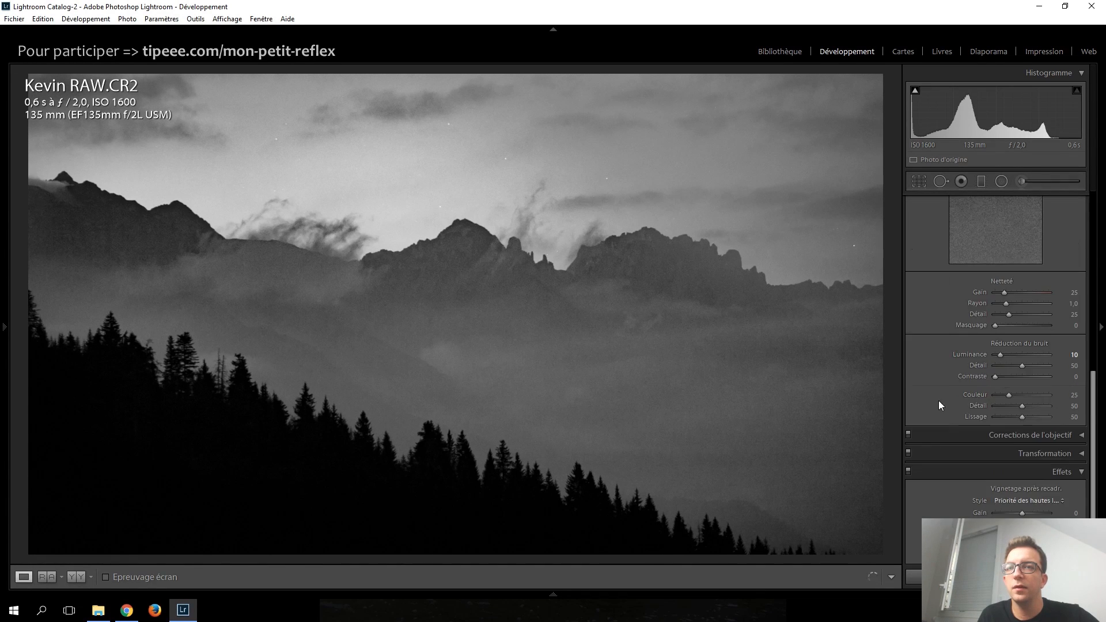
{"action": "scroll", "coordinate": [939, 400], "scroll_direction": "down", "scroll_amount": 2}
{"action": "left_click", "coordinate": [1019, 405]}
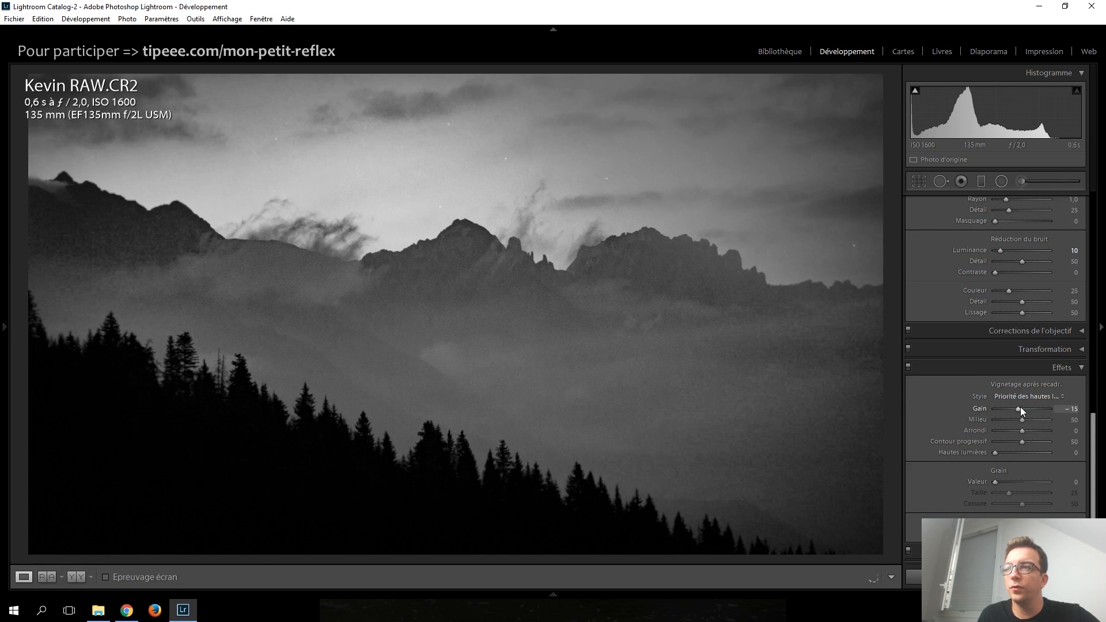
{"action": "key", "text": "Down"}
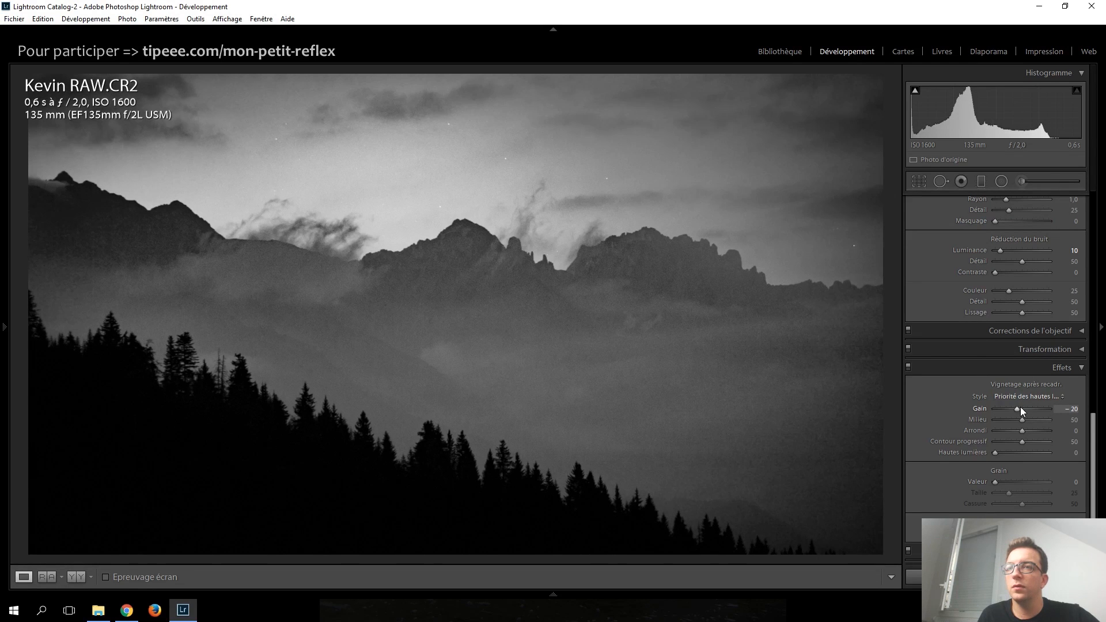
{"action": "double_click", "coordinate": [1021, 407]}
{"action": "key", "text": "Down"}
{"action": "key", "text": "Up"}
{"action": "key", "text": "Down"}
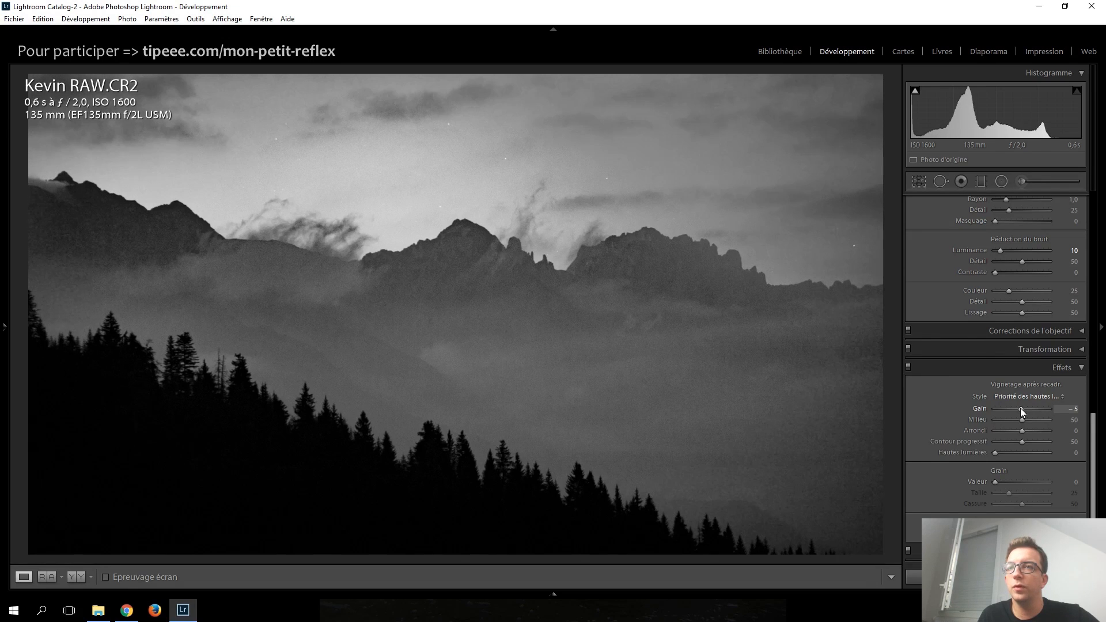
Step: Compare the finished black-and-white mountain photo with the viewer's original colour JPEG version
{"action": "scroll", "coordinate": [958, 395], "scroll_direction": "up", "scroll_amount": 10}
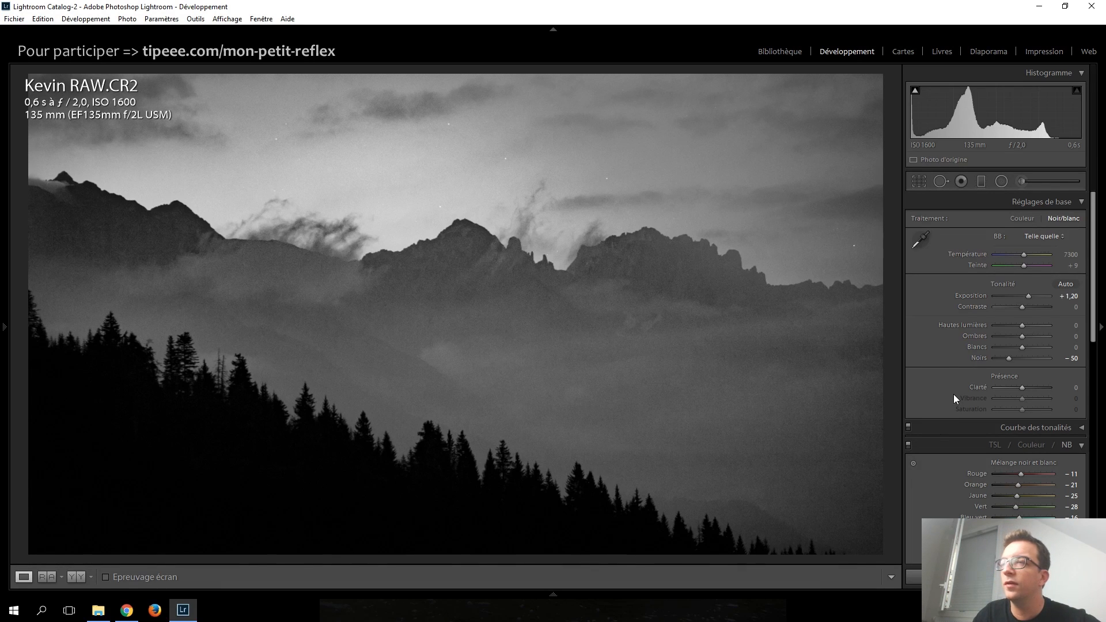
{"action": "key", "text": "Right"}
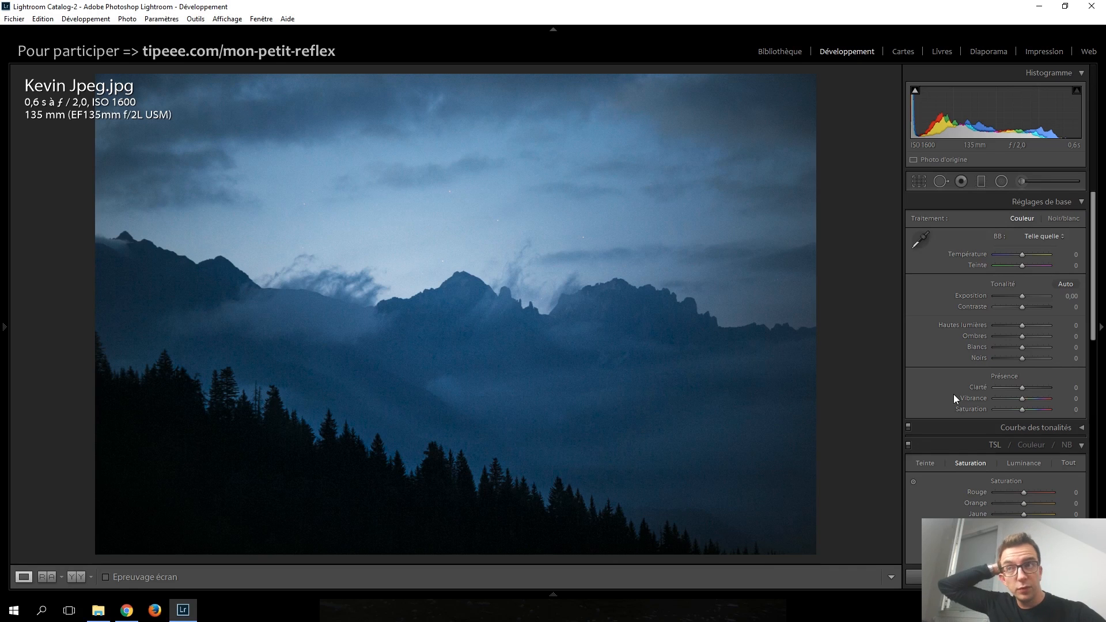
{"action": "key", "text": "Right"}
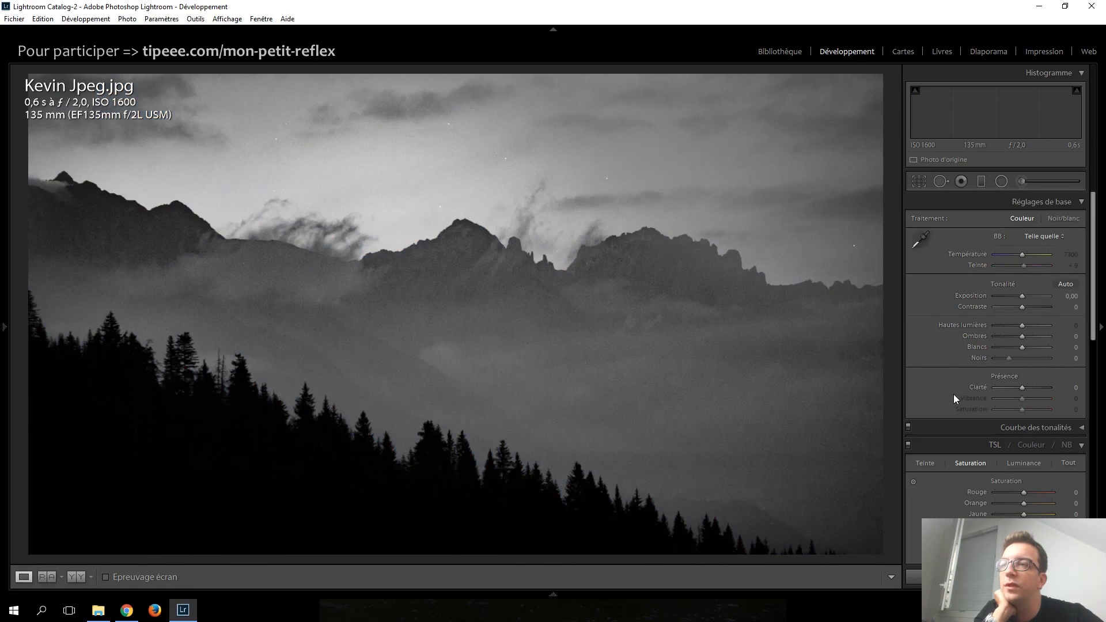
Step: Switch back and forth between the black-and-white mountain RAW and the viewer's colour JPEG to compare the two versions again
{"action": "key", "text": "Left"}
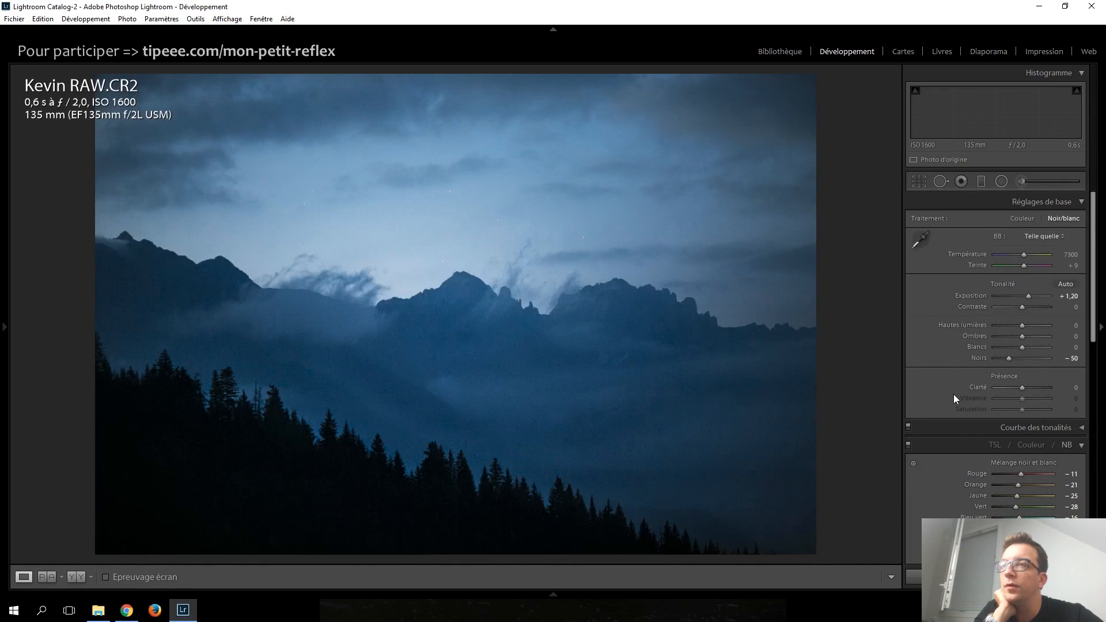
{"action": "key", "text": "Right"}
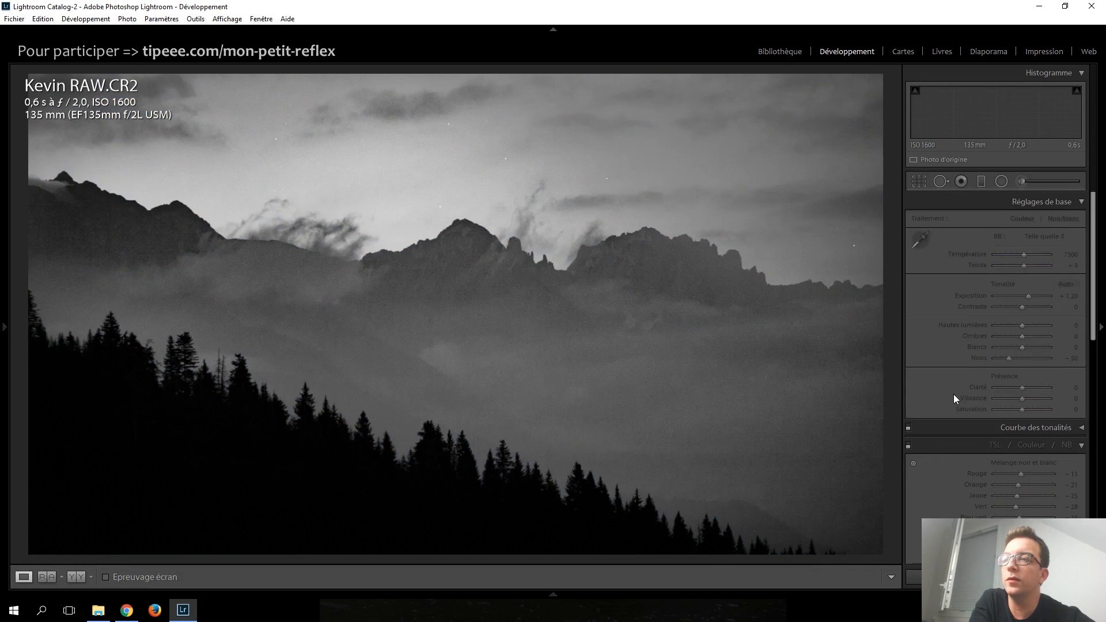
{"action": "key", "text": "Left"}
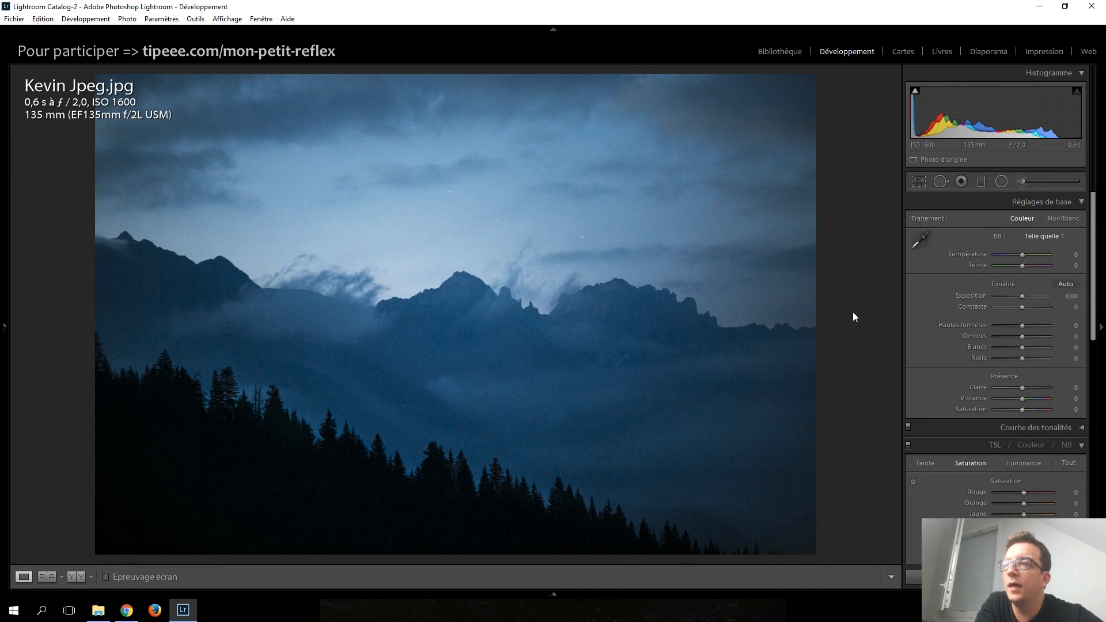
{"action": "key", "text": "Right"}
{"action": "key", "text": "Left"}
{"action": "key", "text": "Left"}
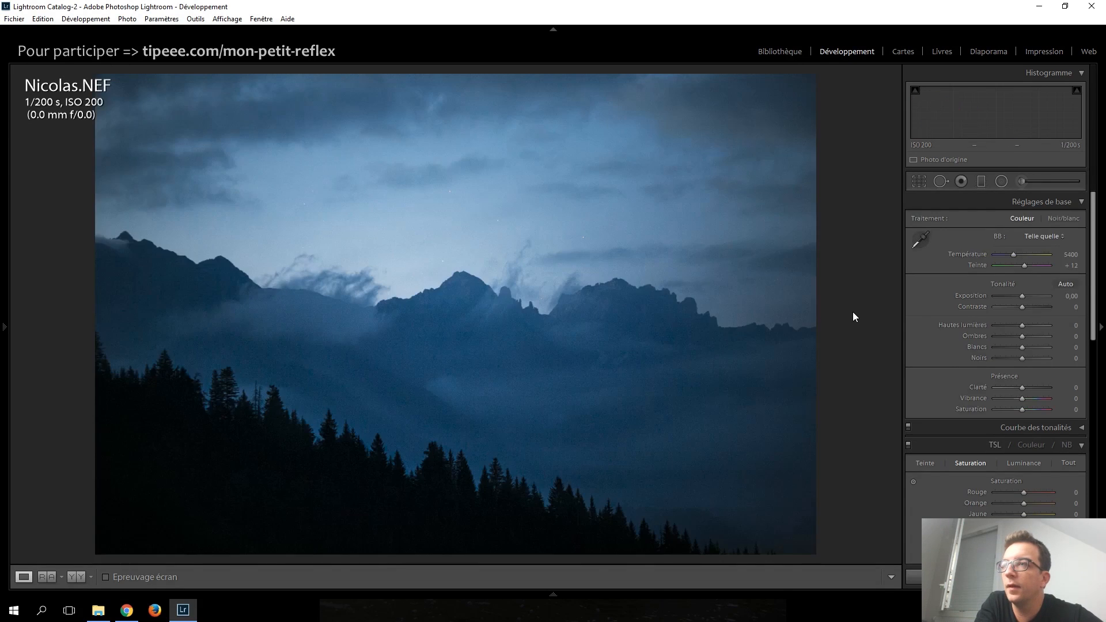
{"action": "key", "text": "Right"}
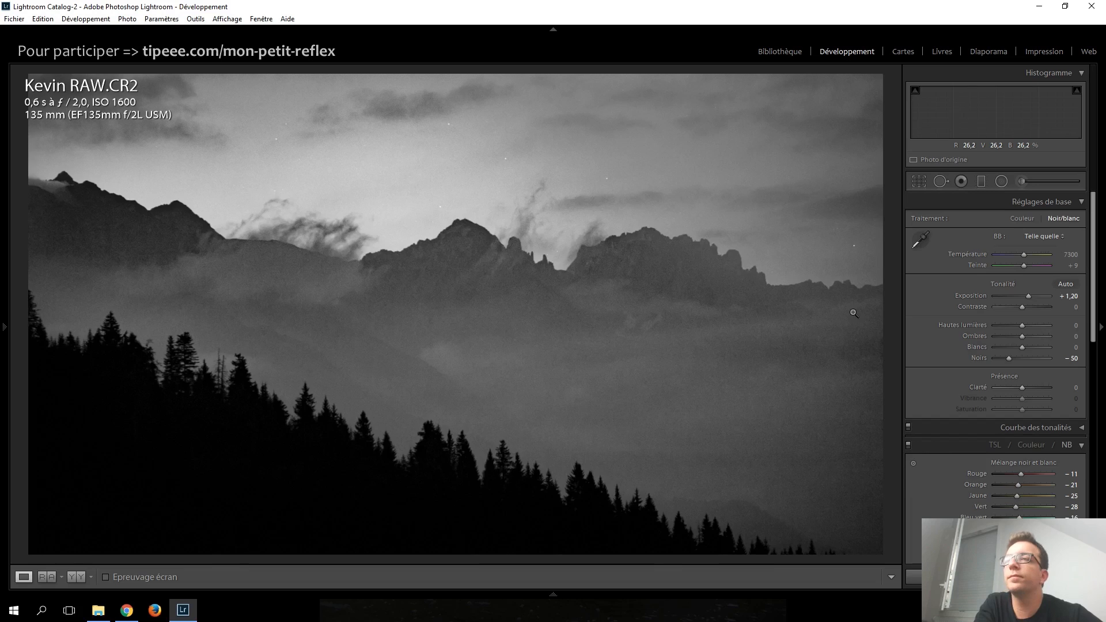
Step: Open the polar bear RAW photo and brighten it by setting the global Exposition to +1,60
{"action": "key", "text": "Left"}
{"action": "key", "text": "Left"}
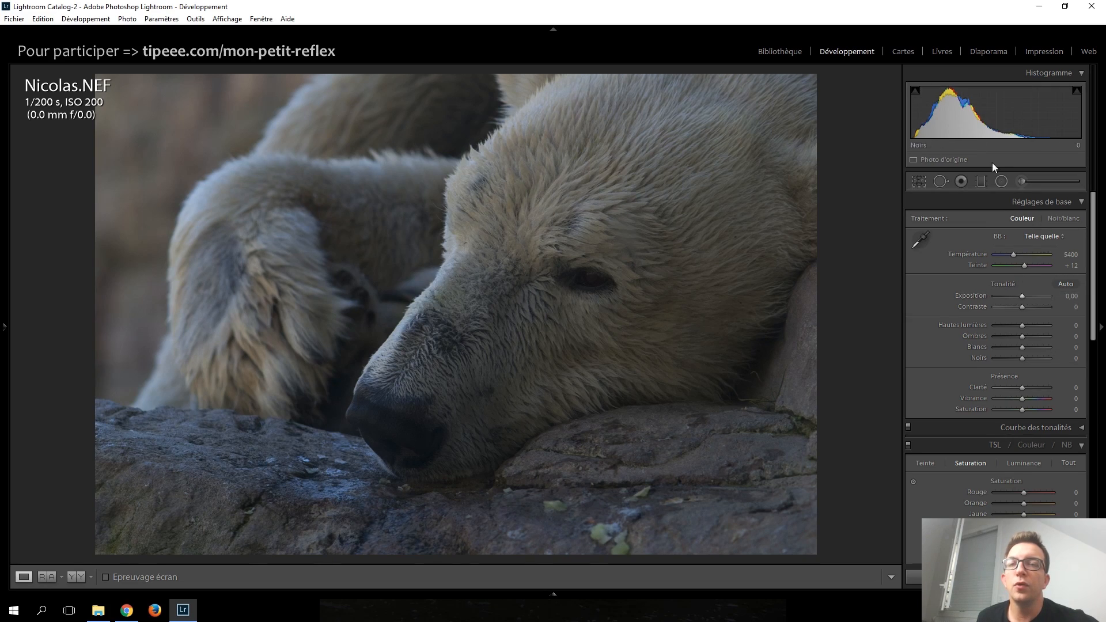
{"action": "key", "text": "Up"}
{"action": "key", "text": "Up"}
{"action": "key", "text": "Up"}
{"action": "key", "text": "Up"}
{"action": "key", "text": "Up"}
{"action": "key", "text": "Up"}
{"action": "key", "text": "Up"}
{"action": "key", "text": "Up"}
{"action": "key", "text": "Up"}
{"action": "key", "text": "Up"}
{"action": "key", "text": "Up"}
{"action": "key", "text": "Up"}
{"action": "key", "text": "Up"}
{"action": "key", "text": "Up"}
{"action": "key", "text": "Up"}
{"action": "key", "text": "Up"}
{"action": "key", "text": "Up"}
{"action": "key", "text": "Up"}
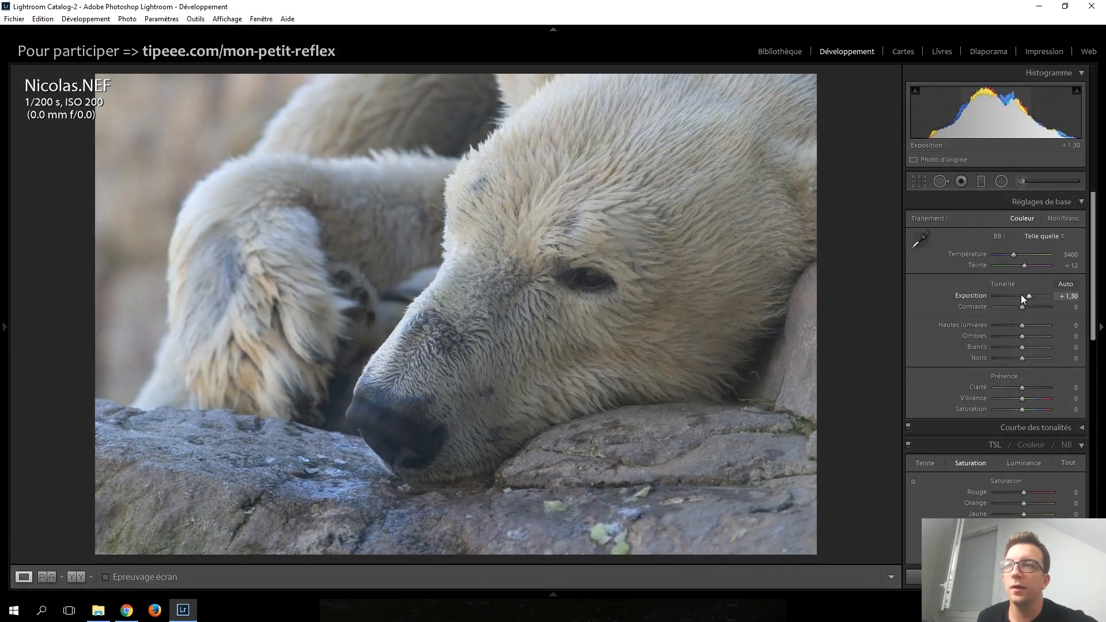
{"action": "key", "text": "Down"}
{"action": "key", "text": "Down"}
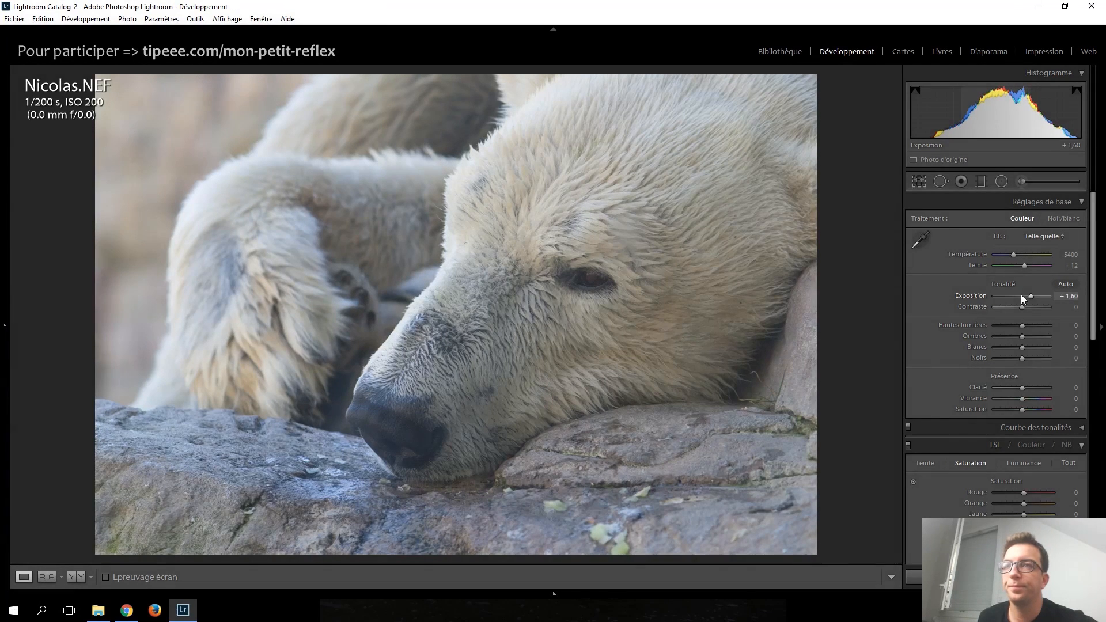
Step: Recover the bright areas of the polar bear photo by setting Hautes lumières to −65
{"action": "key", "text": "Down"}
{"action": "key", "text": "Down"}
{"action": "key", "text": "Down"}
{"action": "key", "text": "Down"}
{"action": "key", "text": "Down"}
{"action": "key", "text": "Down"}
{"action": "key", "text": "Down"}
{"action": "key", "text": "Down"}
{"action": "key", "text": "Down"}
{"action": "key", "text": "Down"}
{"action": "key", "text": "Down"}
{"action": "key", "text": "Down"}
{"action": "key", "text": "Down"}
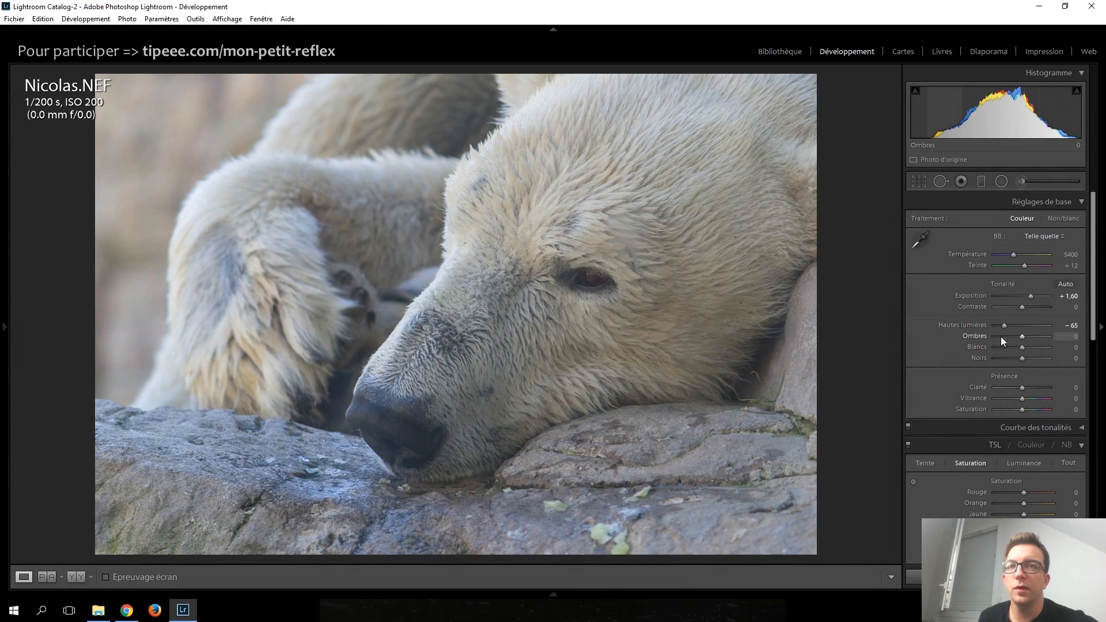
Step: Open up the dark areas of the polar bear photo by setting Ombres to +100
{"action": "key", "text": "Up"}
{"action": "key", "text": "Up"}
{"action": "key", "text": "Up"}
{"action": "key", "text": "Up"}
{"action": "key", "text": "Up"}
{"action": "key", "text": "Up"}
{"action": "key", "text": "Up"}
{"action": "key", "text": "Up"}
{"action": "key", "text": "Up"}
{"action": "key", "text": "Up"}
{"action": "key", "text": "Up"}
{"action": "key", "text": "Up"}
{"action": "key", "text": "Up"}
{"action": "key", "text": "Up"}
{"action": "key", "text": "Up"}
{"action": "key", "text": "Up"}
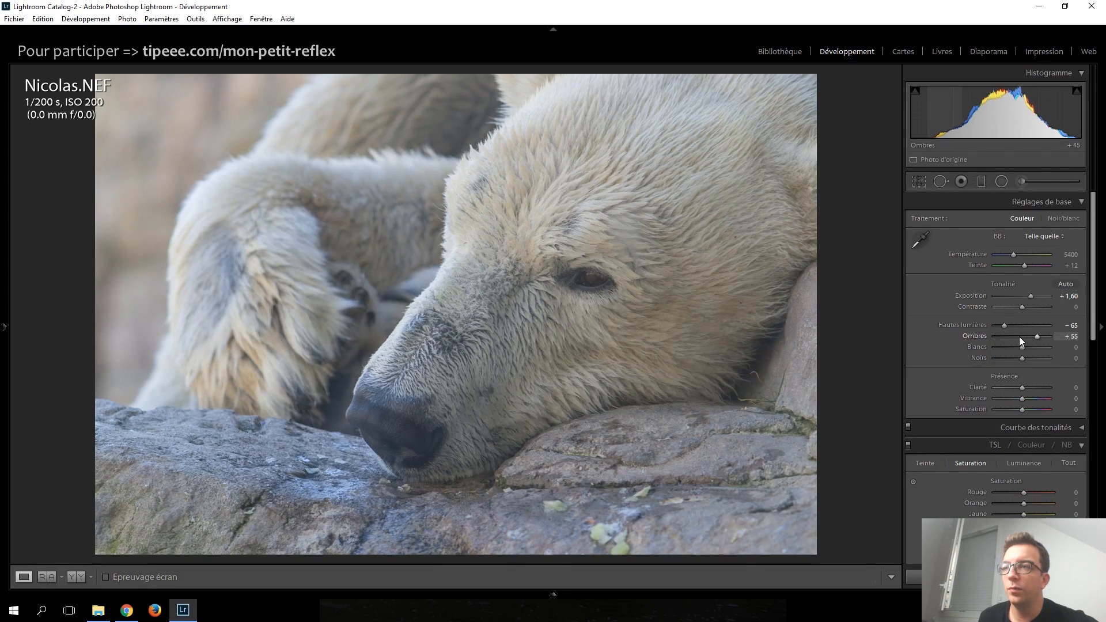
{"action": "key", "text": "Up"}
{"action": "key", "text": "Up"}
{"action": "key", "text": "Up"}
{"action": "key", "text": "Up"}
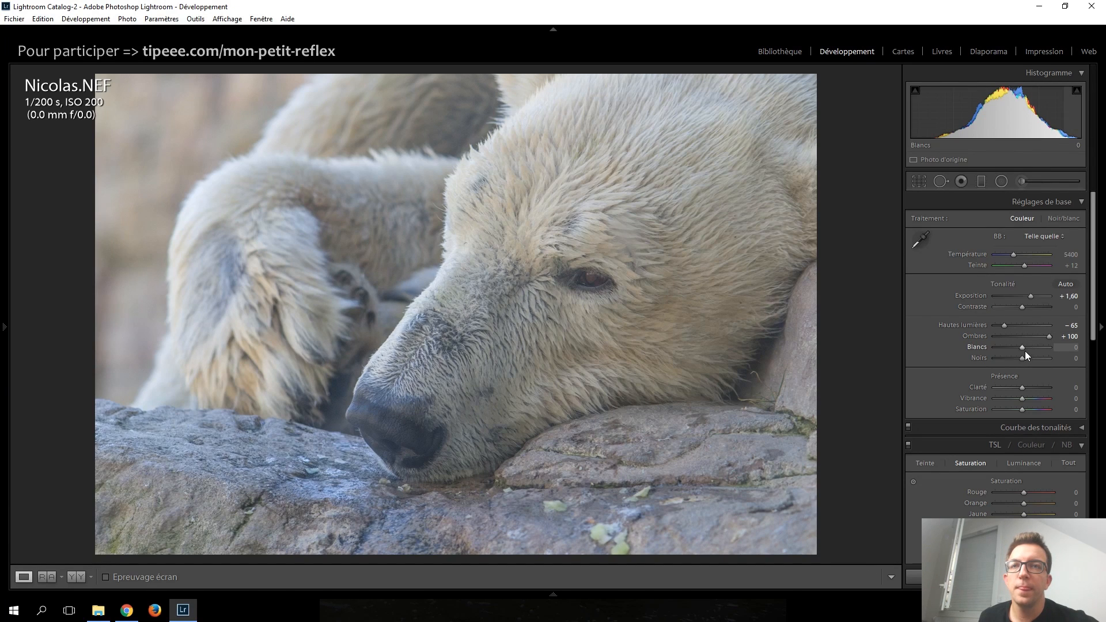
Step: Brighten the whites of the polar bear photo by setting Blancs to +30
{"action": "key", "text": "Up"}
{"action": "key", "text": "Up"}
{"action": "key", "text": "Up"}
{"action": "key", "text": "Up"}
{"action": "key", "text": "Up"}
{"action": "key", "text": "Up"}
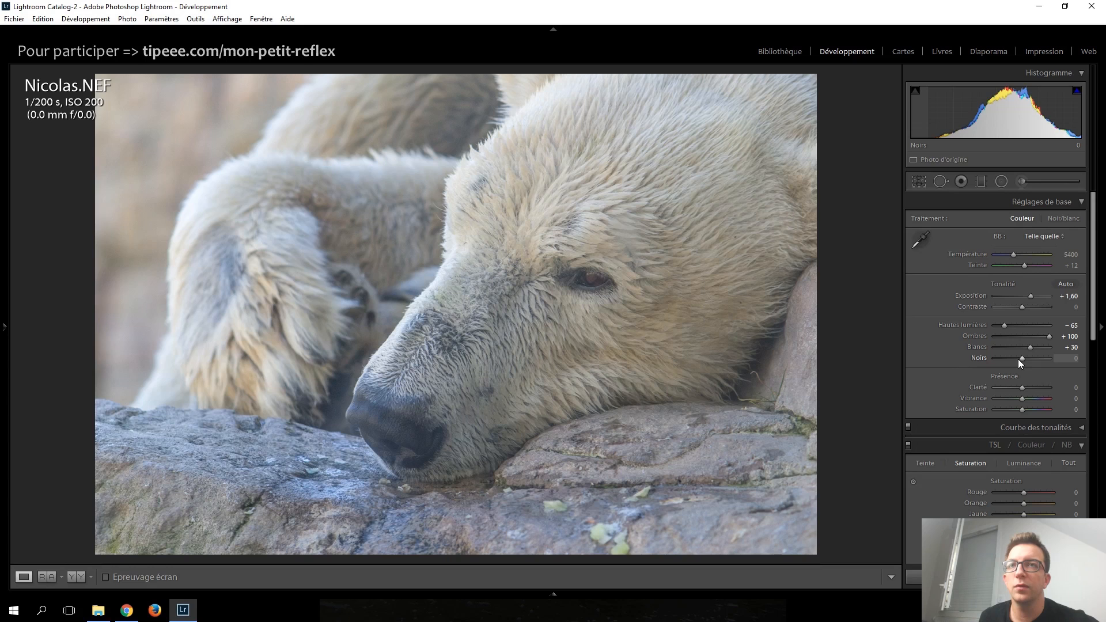
Step: Deepen the blacks with Noirs at −55 and soften the photo's contrast with Contraste at −15
{"action": "scroll", "coordinate": [1018, 358], "scroll_direction": "down", "scroll_amount": 9}
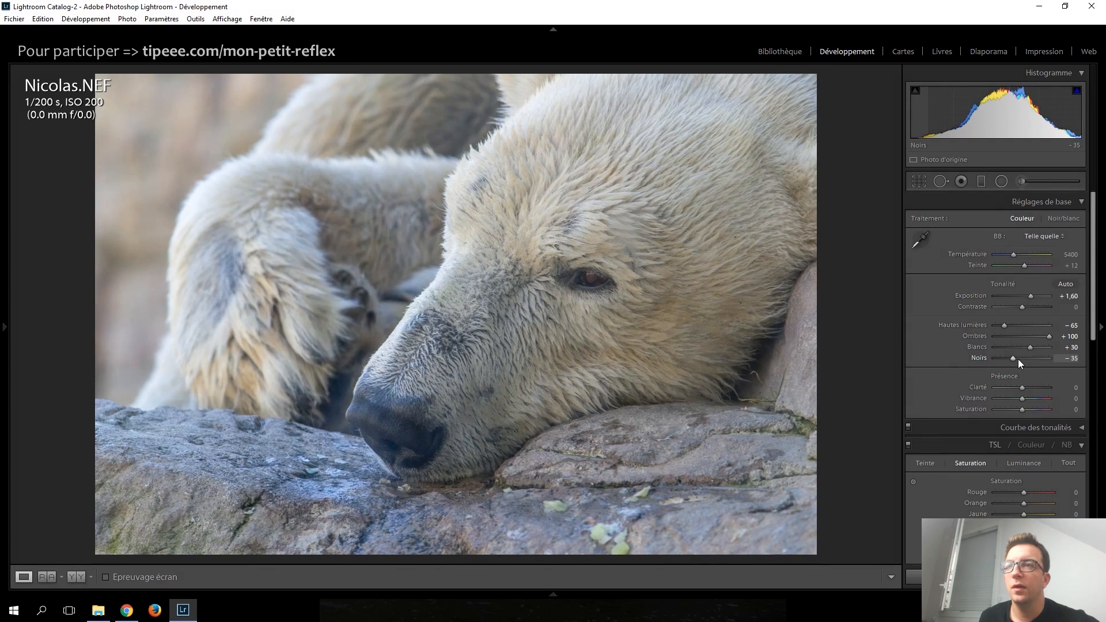
{"action": "scroll", "coordinate": [1018, 358], "scroll_direction": "down", "scroll_amount": 2}
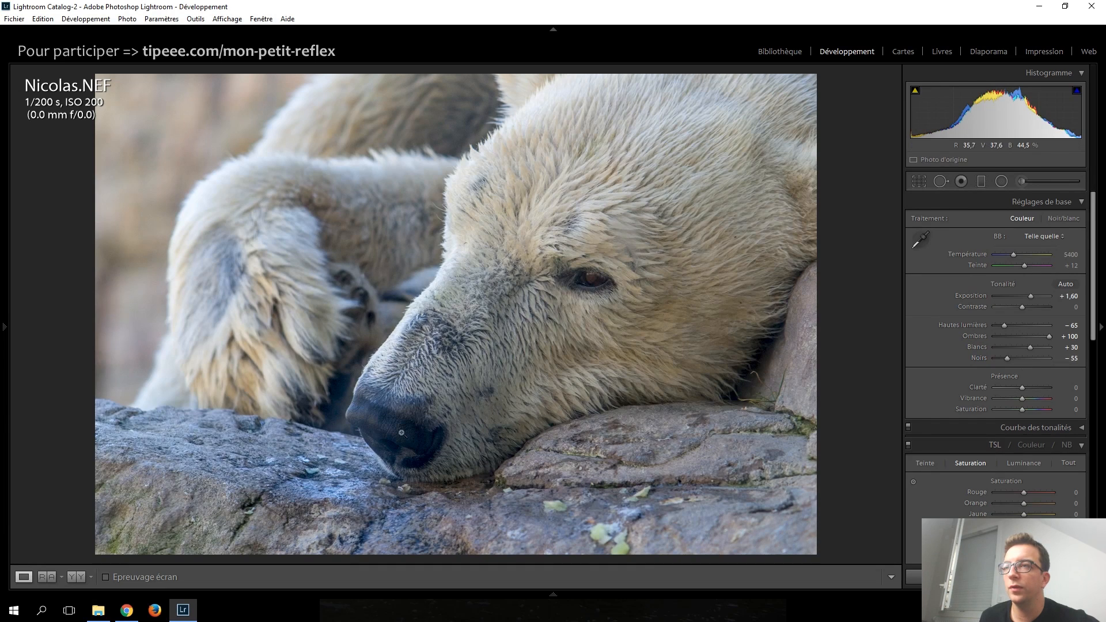
{"action": "scroll", "coordinate": [1022, 306], "scroll_direction": "down", "scroll_amount": 5}
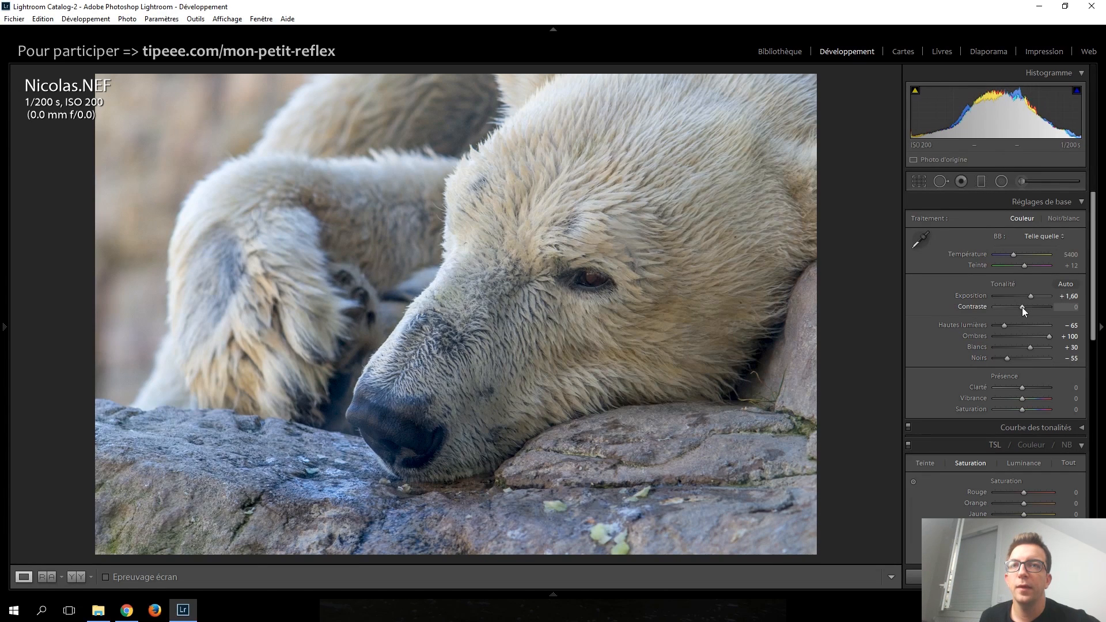
{"action": "scroll", "coordinate": [1022, 307], "scroll_direction": "up", "scroll_amount": 2}
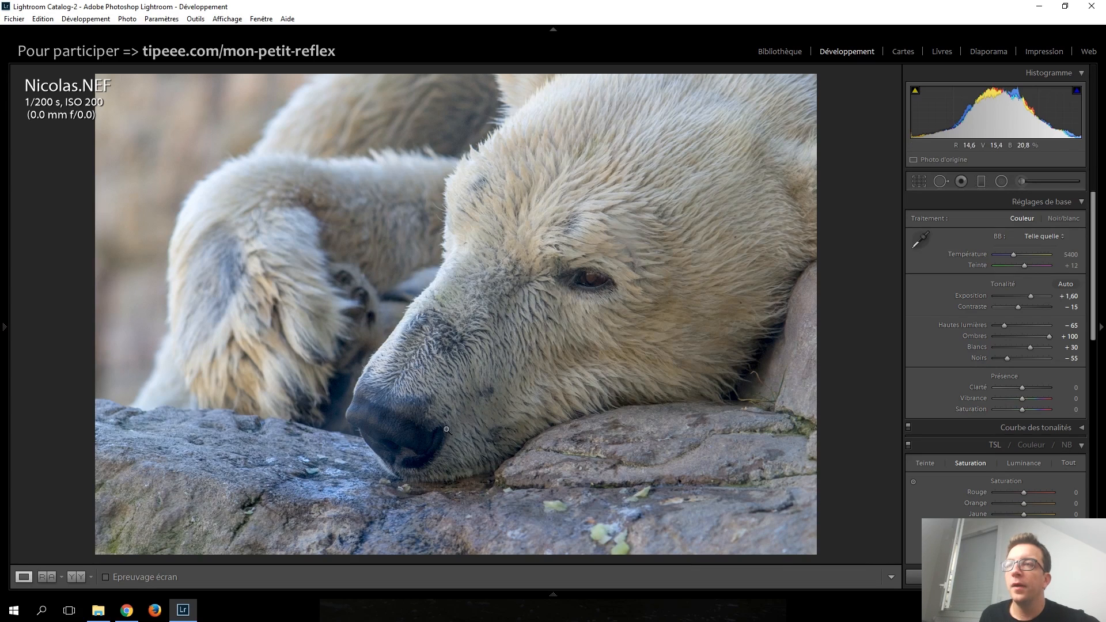
Step: Strengthen the colours slightly by setting both Saturation and Vibrance to +5
{"action": "key", "text": "Up"}
{"action": "key", "text": "Up"}
{"action": "key", "text": "Down"}
{"action": "key", "text": "Down"}
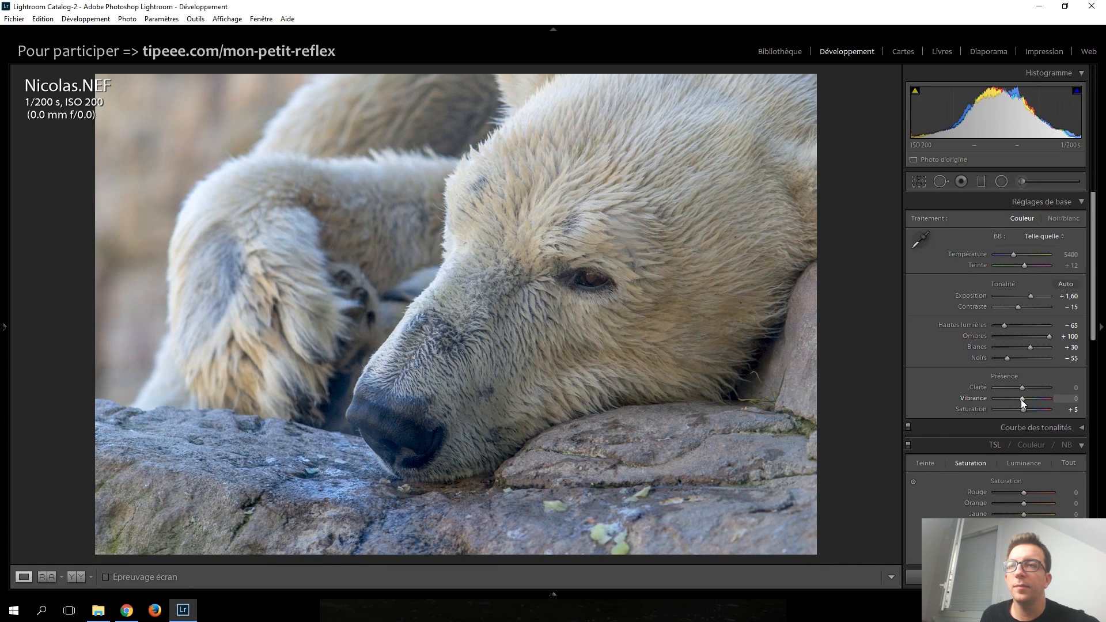
{"action": "key", "text": "Up"}
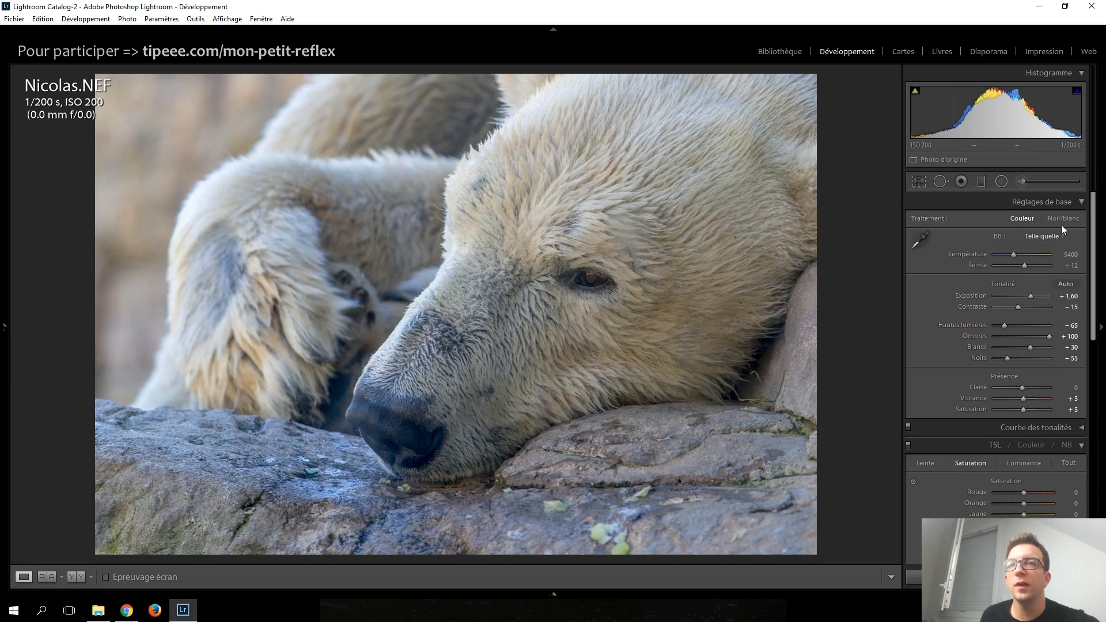
Step: Add a tilted radial filter surrounding the bear's head and invert its mask so it affects the inside
{"action": "left_click", "coordinate": [1006, 182]}
{"action": "left_click_drag", "start_coordinate": [494, 200], "coordinate": [595, 387]}
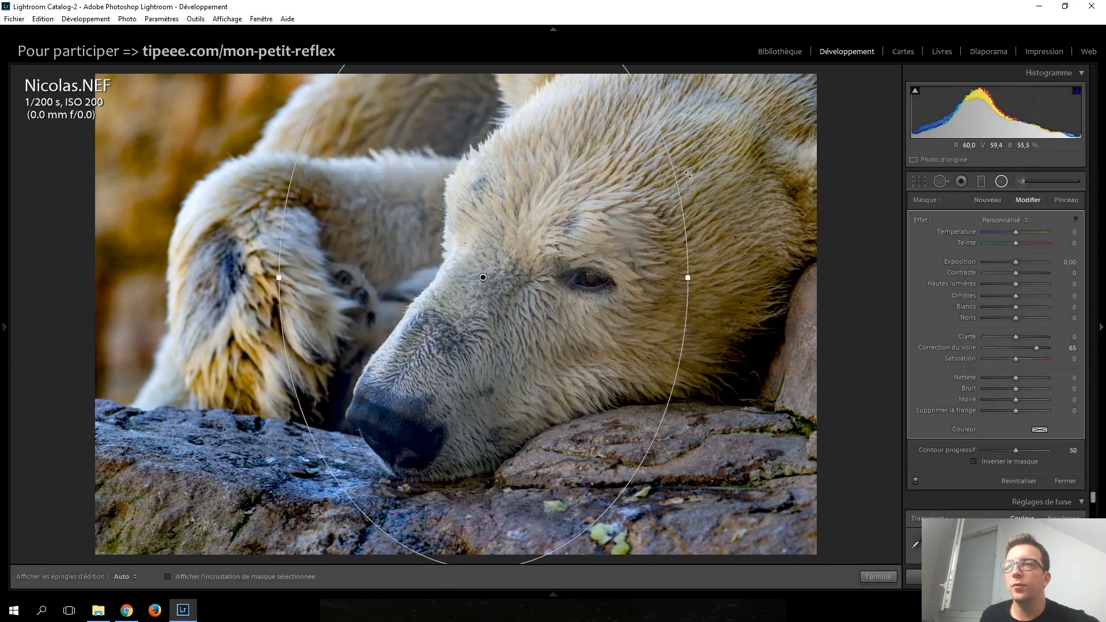
{"action": "left_click_drag", "start_coordinate": [696, 174], "coordinate": [740, 360]}
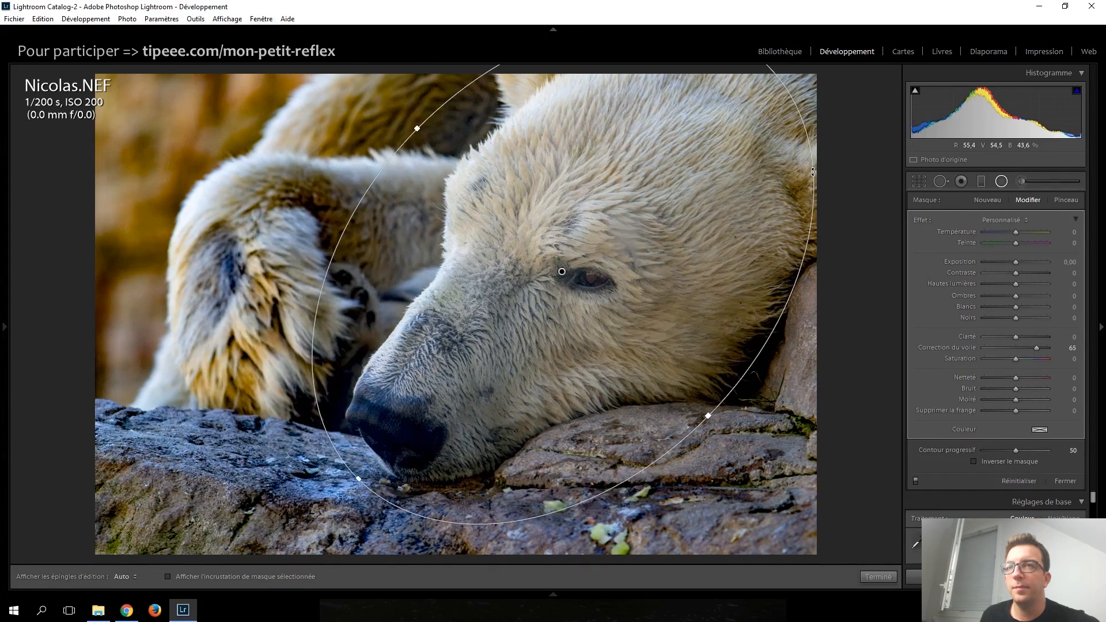
{"action": "left_click_drag", "start_coordinate": [812, 174], "coordinate": [820, 197]}
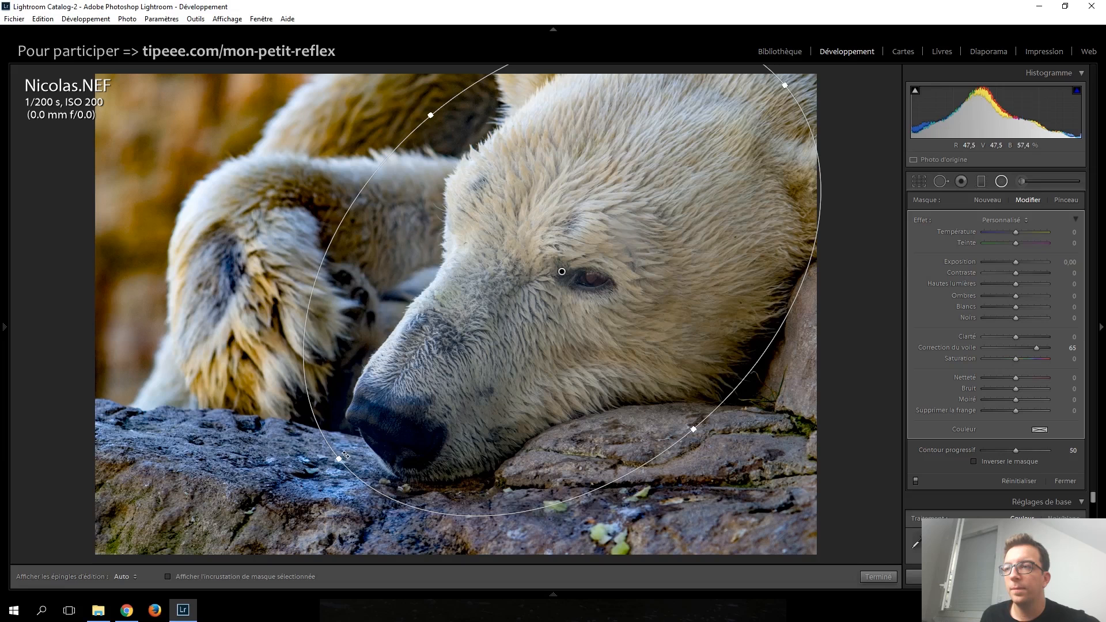
{"action": "left_click_drag", "start_coordinate": [339, 459], "coordinate": [311, 481]}
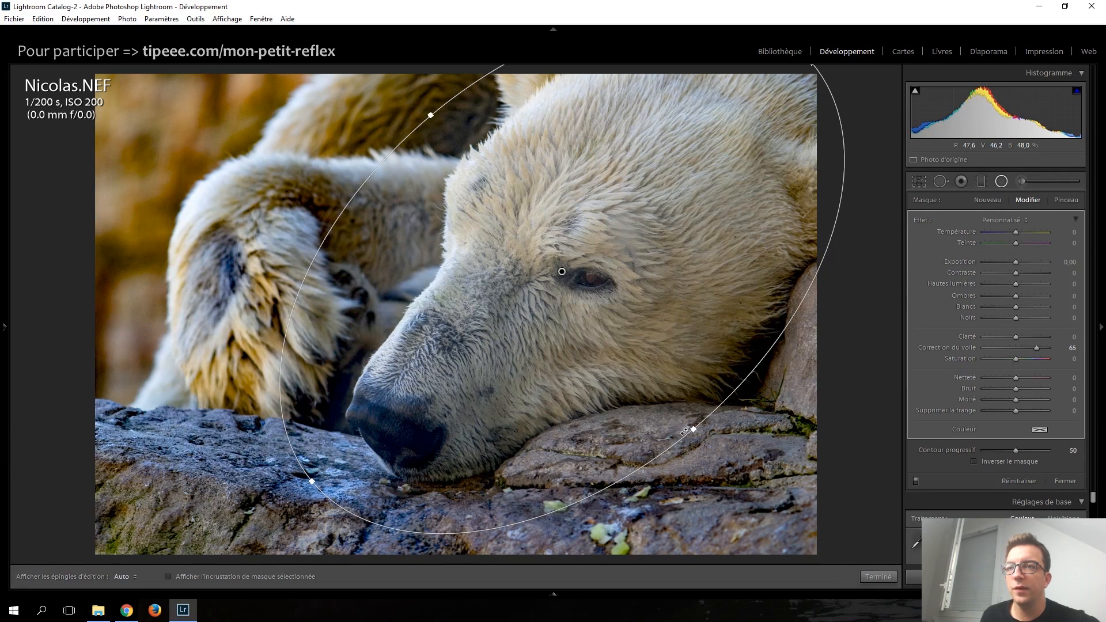
{"action": "left_click_drag", "start_coordinate": [693, 430], "coordinate": [700, 437]}
{"action": "mouse_move", "coordinate": [644, 358]}
{"action": "left_mouse_down"}
{"action": "mouse_move", "coordinate": [655, 366]}
{"action": "mouse_move", "coordinate": [628, 357]}
{"action": "mouse_move", "coordinate": [647, 357]}
{"action": "left_mouse_up"}
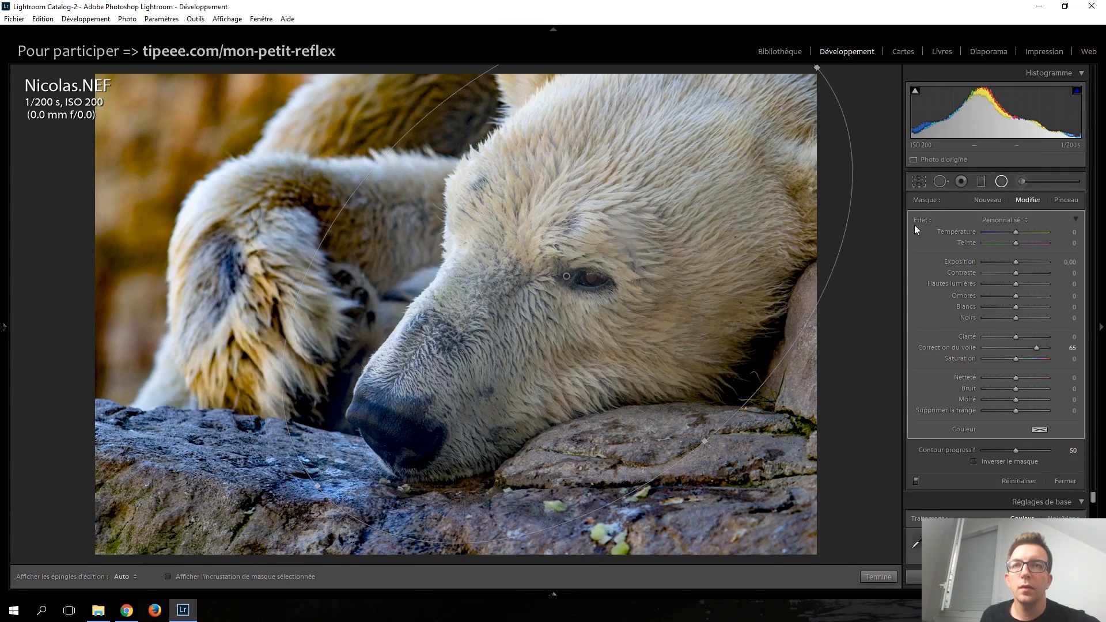
{"action": "left_click", "coordinate": [1007, 462]}
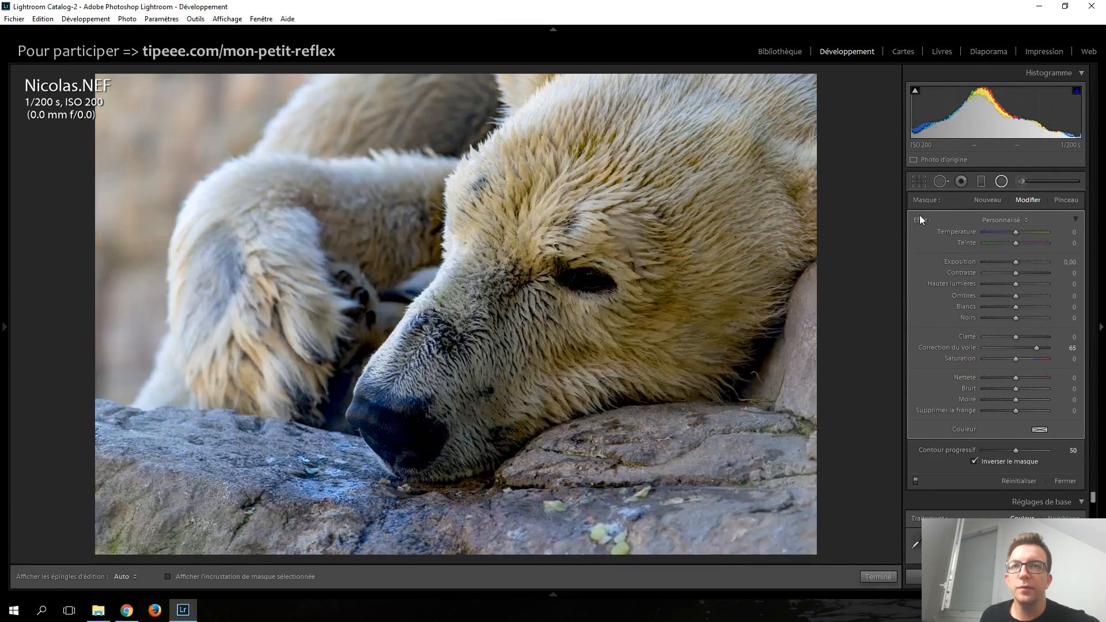
Step: Reset the radial filter's effect settings, then brighten the bear's head with Exposition at 0,50 and Ombres at 55
{"action": "double_click", "coordinate": [922, 219]}
{"action": "left_click_drag", "start_coordinate": [1013, 259], "coordinate": [1016, 261]}
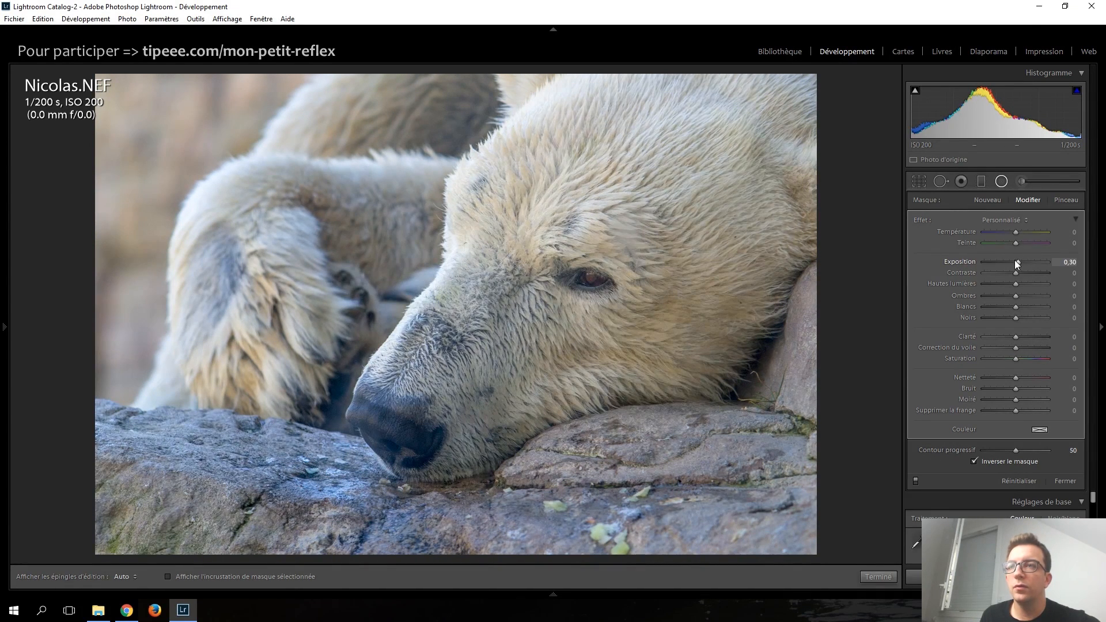
{"action": "left_click_drag", "start_coordinate": [1017, 296], "coordinate": [1034, 299]}
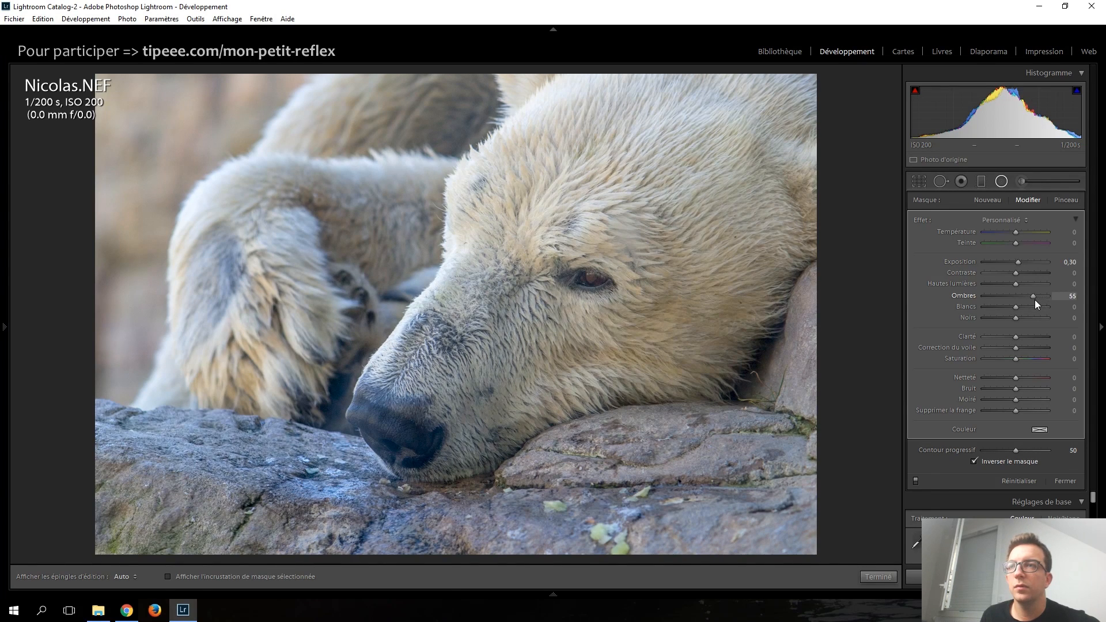
{"action": "left_click_drag", "start_coordinate": [1017, 266], "coordinate": [1018, 266]}
{"action": "key", "text": "Up"}
{"action": "key", "text": "Up"}
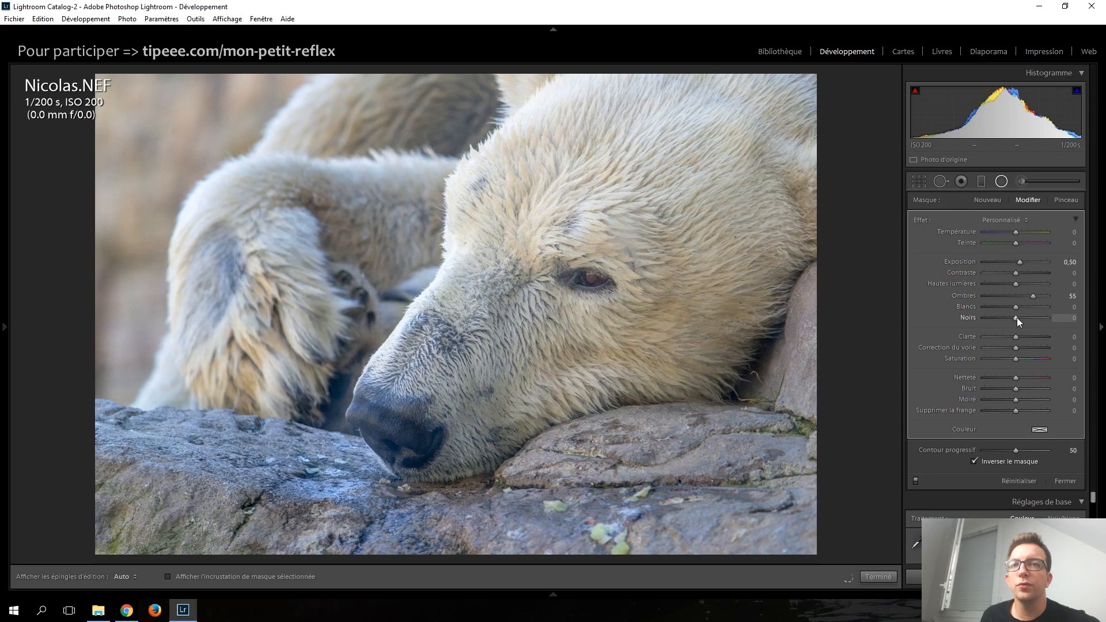
Step: Set the radial filter's Noirs to −26, Clarté to 6 and Netteté to 56
{"action": "key", "text": "Down"}
{"action": "key", "text": "Down"}
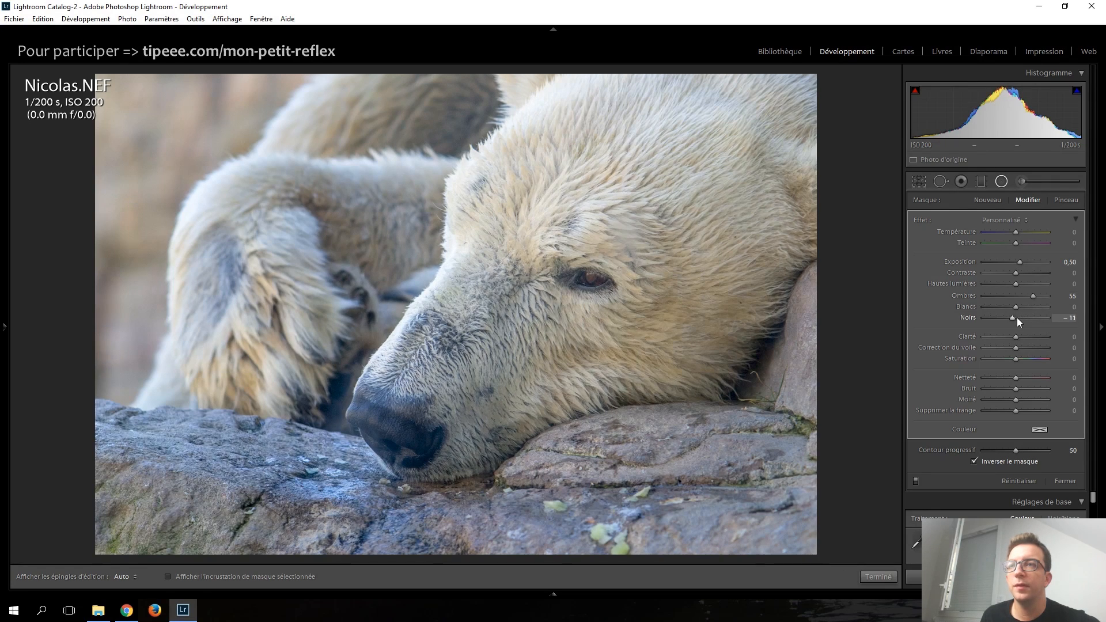
{"action": "scroll", "coordinate": [1017, 317], "scroll_direction": "down", "scroll_amount": 1}
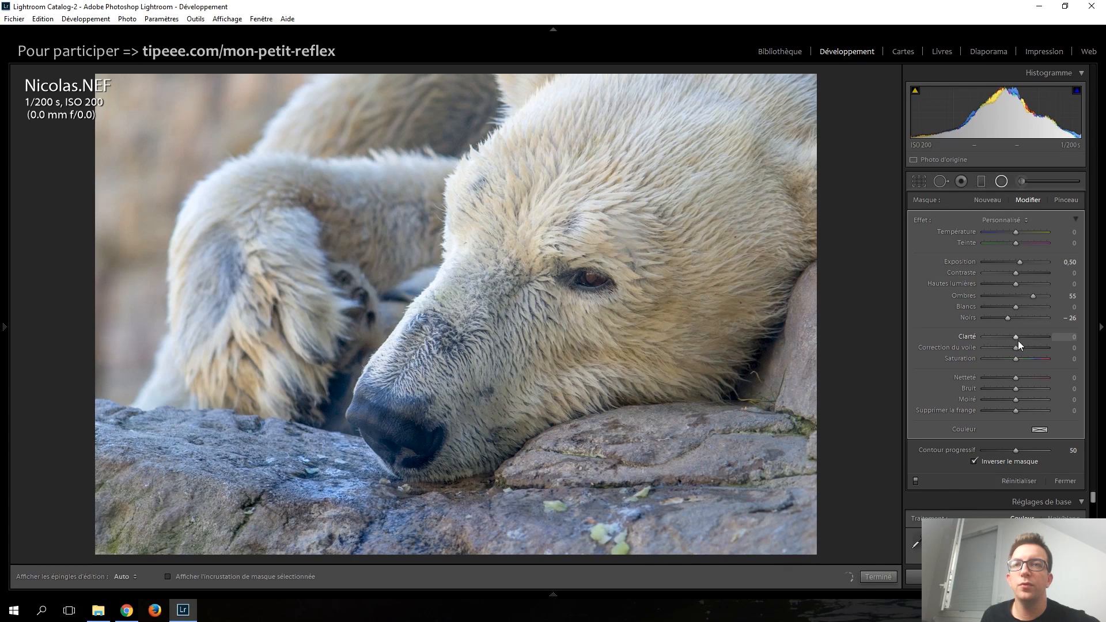
{"action": "scroll", "coordinate": [1018, 341], "scroll_direction": "up", "scroll_amount": 1}
{"action": "scroll", "coordinate": [1018, 340], "scroll_direction": "down", "scroll_amount": 1}
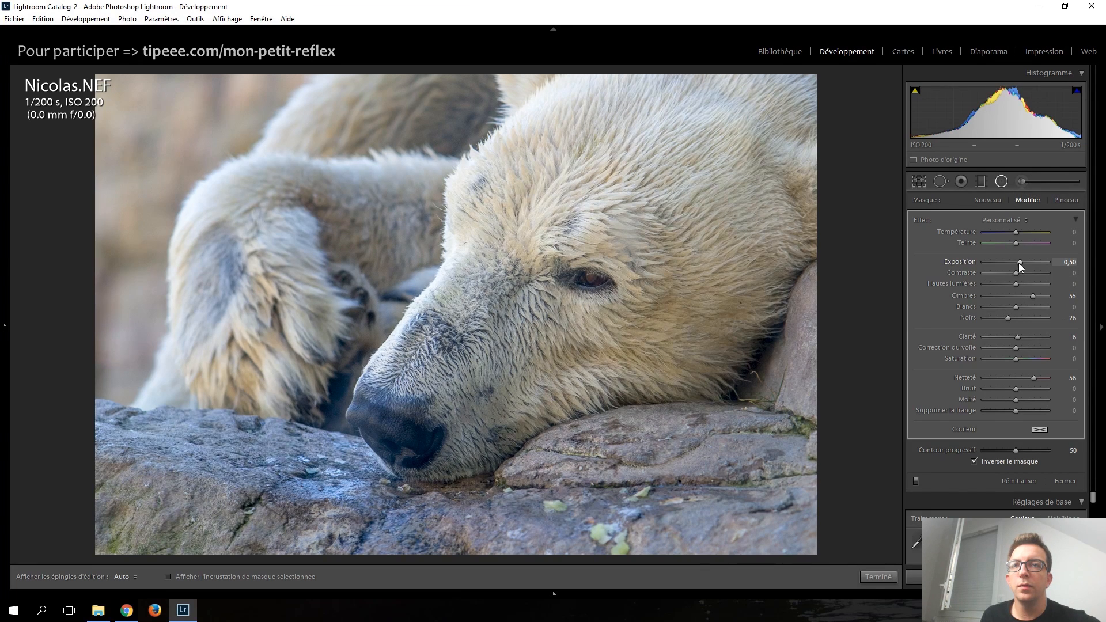
Step: Raise the radial filter's Exposition to 0,70 and close the radial filter tool
{"action": "key", "text": "Up"}
{"action": "key", "text": "Up"}
{"action": "key", "text": "Up"}
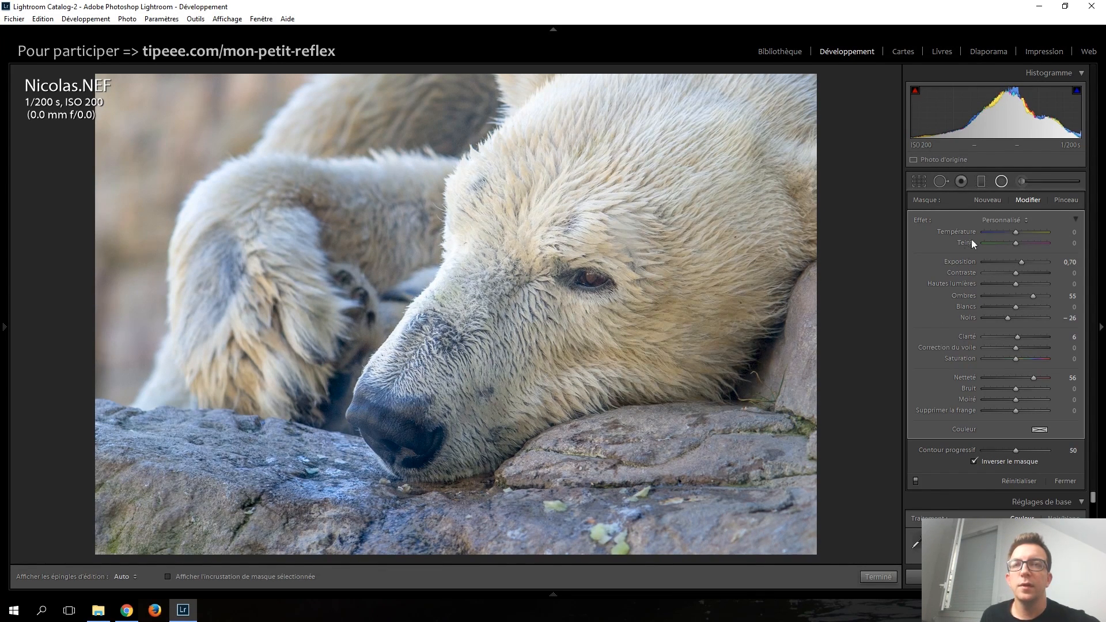
{"action": "left_click", "coordinate": [1004, 180]}
Step: Darken the edges of the polar bear photo with a post-crop vignette Gain of −15
{"action": "scroll", "coordinate": [921, 294], "scroll_direction": "down", "scroll_amount": 5}
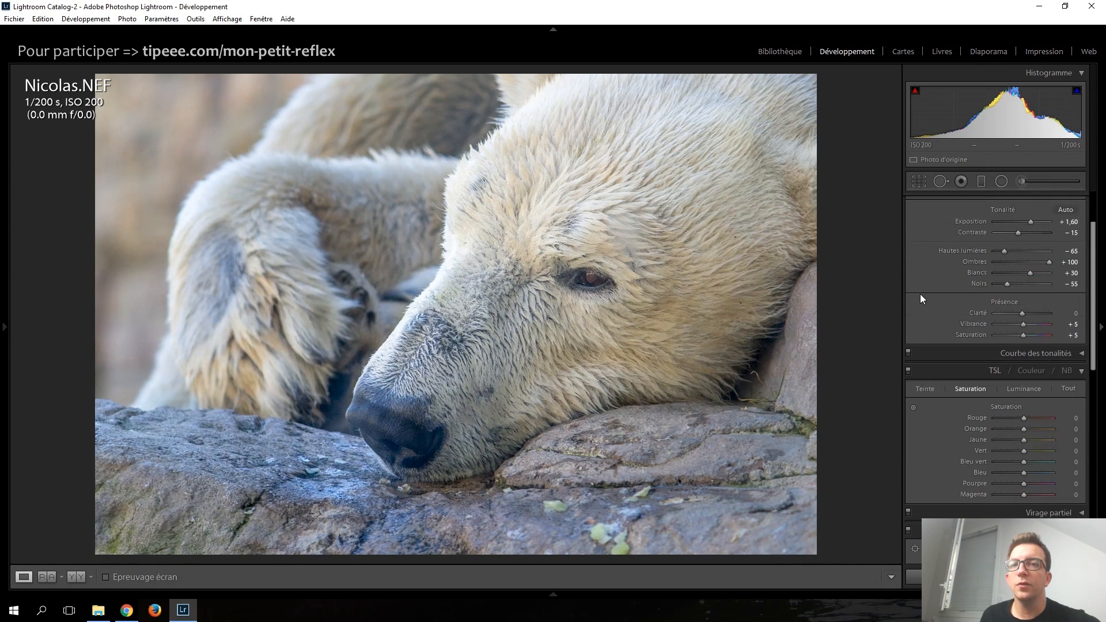
{"action": "scroll", "coordinate": [928, 299], "scroll_direction": "down", "scroll_amount": 3}
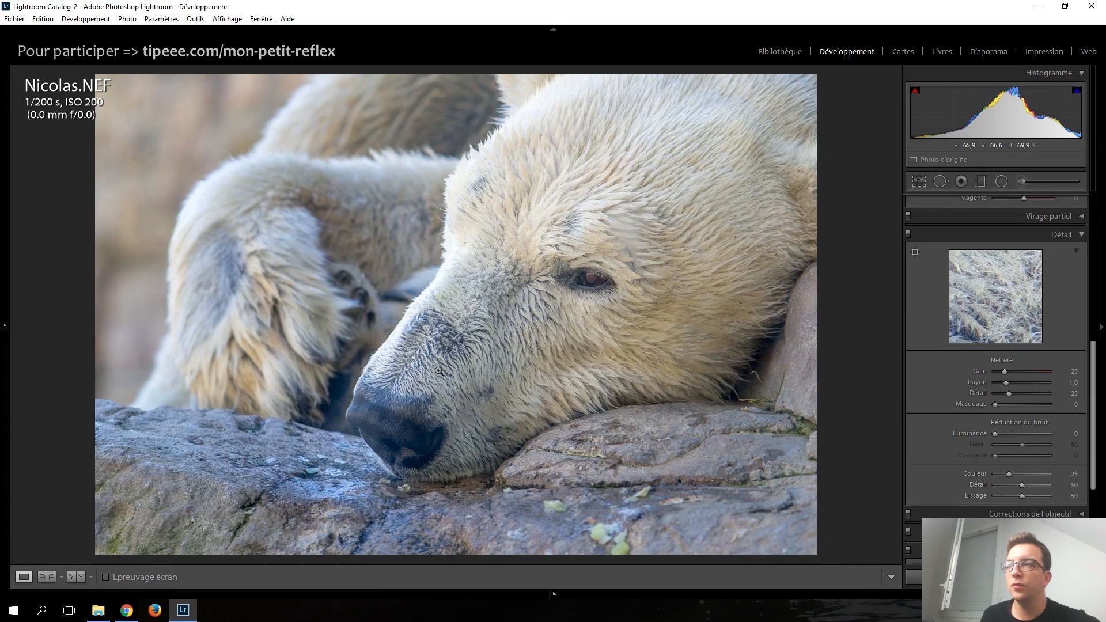
{"action": "scroll", "coordinate": [947, 404], "scroll_direction": "down", "scroll_amount": 4}
{"action": "left_click", "coordinate": [945, 399]}
{"action": "scroll", "coordinate": [947, 399], "scroll_direction": "down", "scroll_amount": 1}
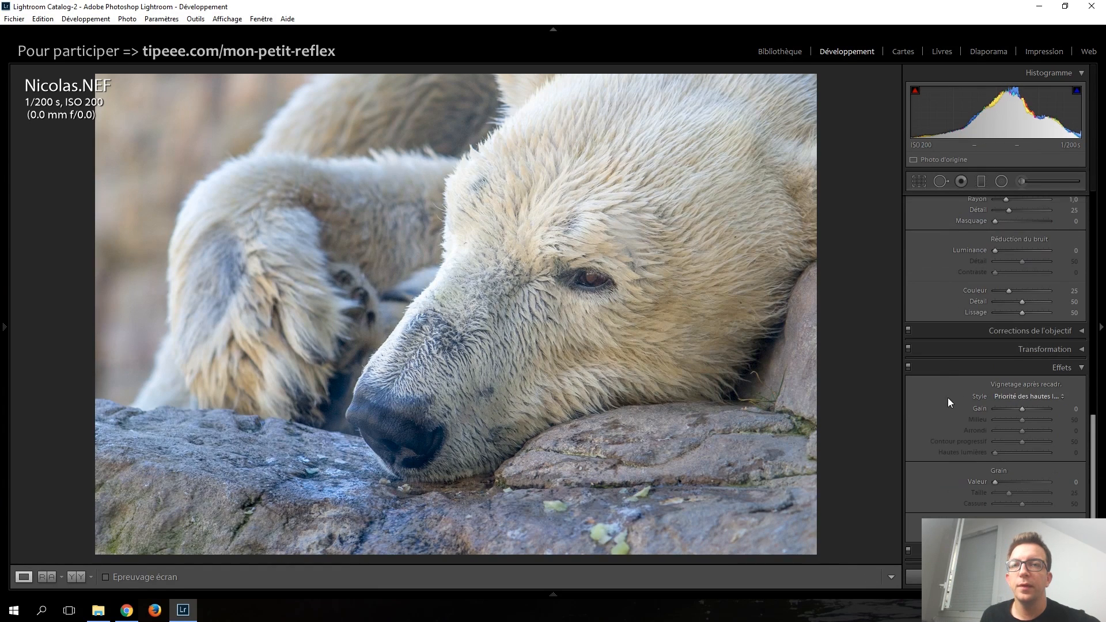
{"action": "left_click_drag", "start_coordinate": [1025, 410], "coordinate": [1018, 410]}
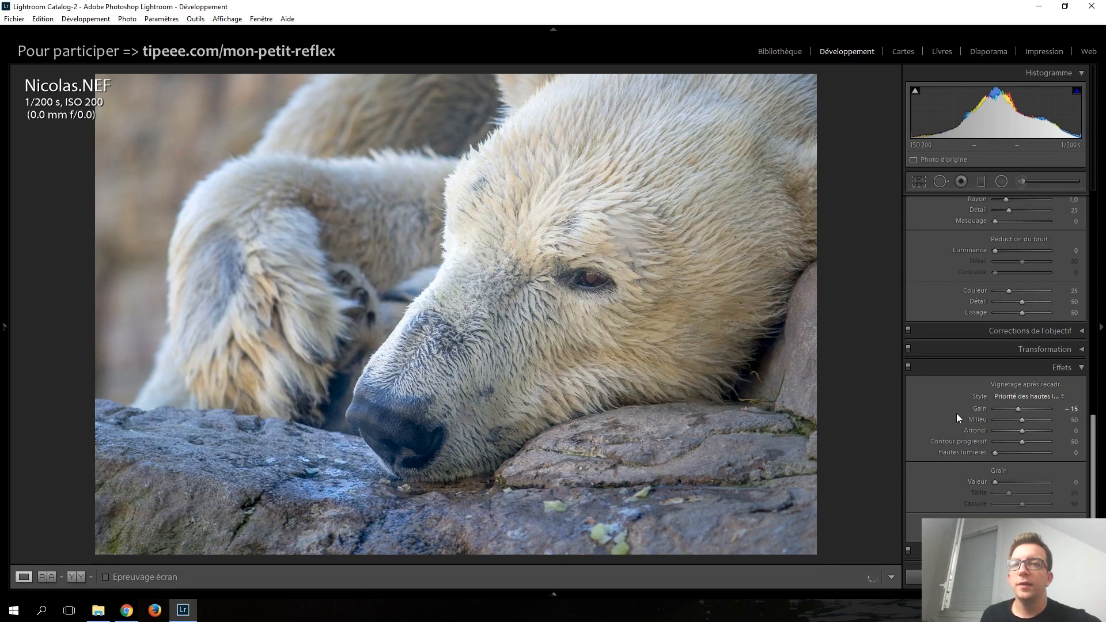
Step: Enhance the polar bear's eye by painting over the iris with an adjustment brush using the Renforcement de l'iris effect
{"action": "scroll", "coordinate": [948, 409], "scroll_direction": "up", "scroll_amount": 10}
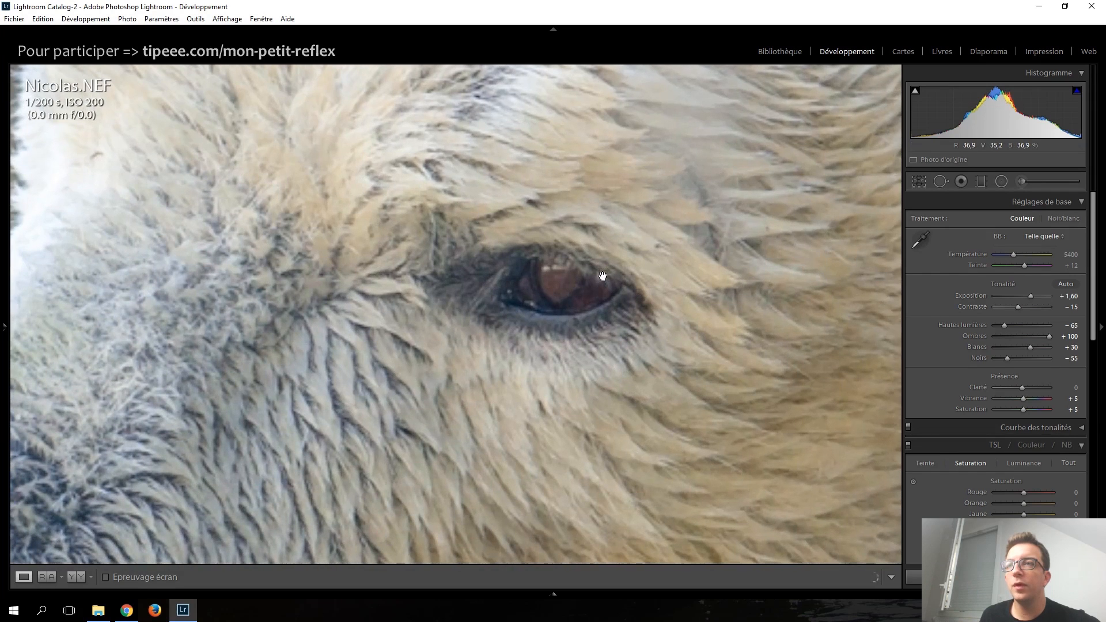
{"action": "left_click", "coordinate": [600, 277]}
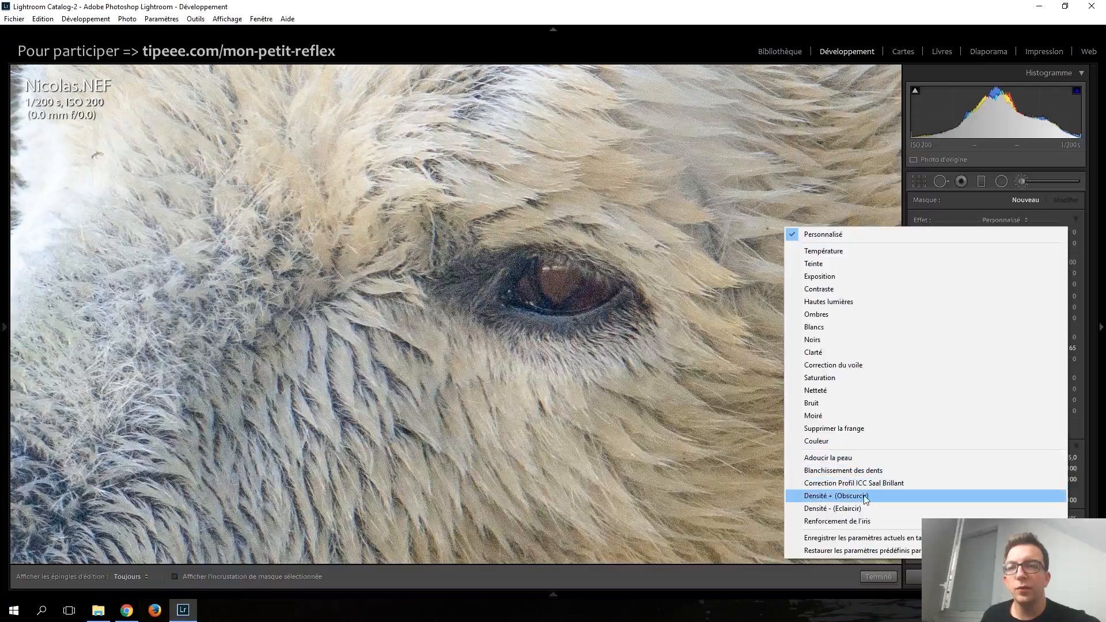
{"action": "left_click", "coordinate": [862, 521]}
{"action": "scroll", "coordinate": [572, 289], "scroll_direction": "down", "scroll_amount": 9}
{"action": "scroll", "coordinate": [550, 283], "scroll_direction": "down", "scroll_amount": 4}
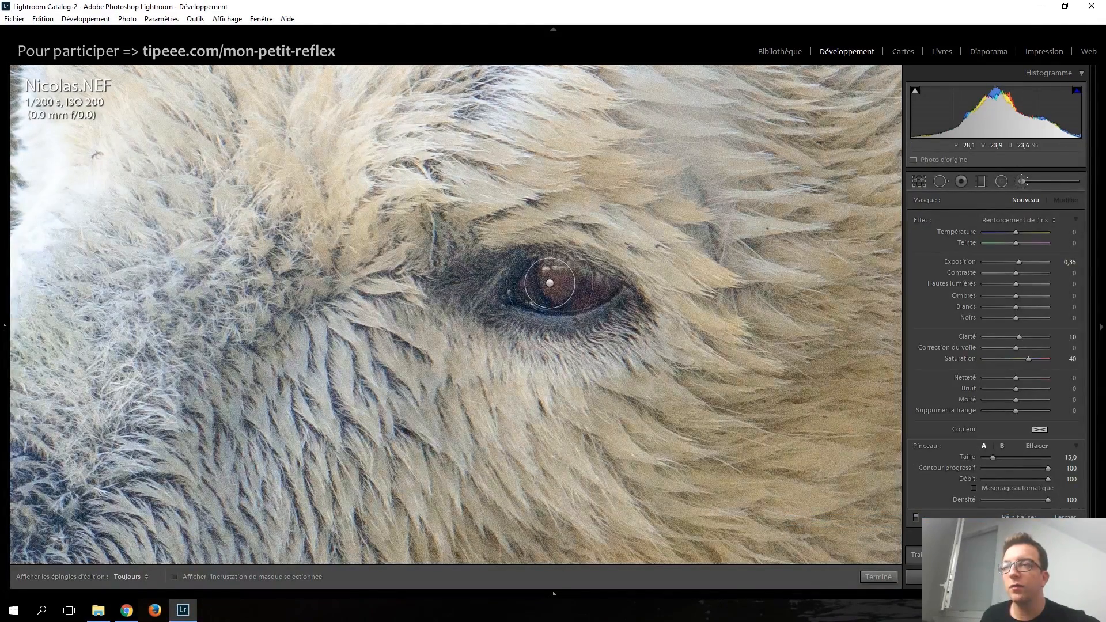
{"action": "left_click_drag", "start_coordinate": [550, 282], "coordinate": [551, 295]}
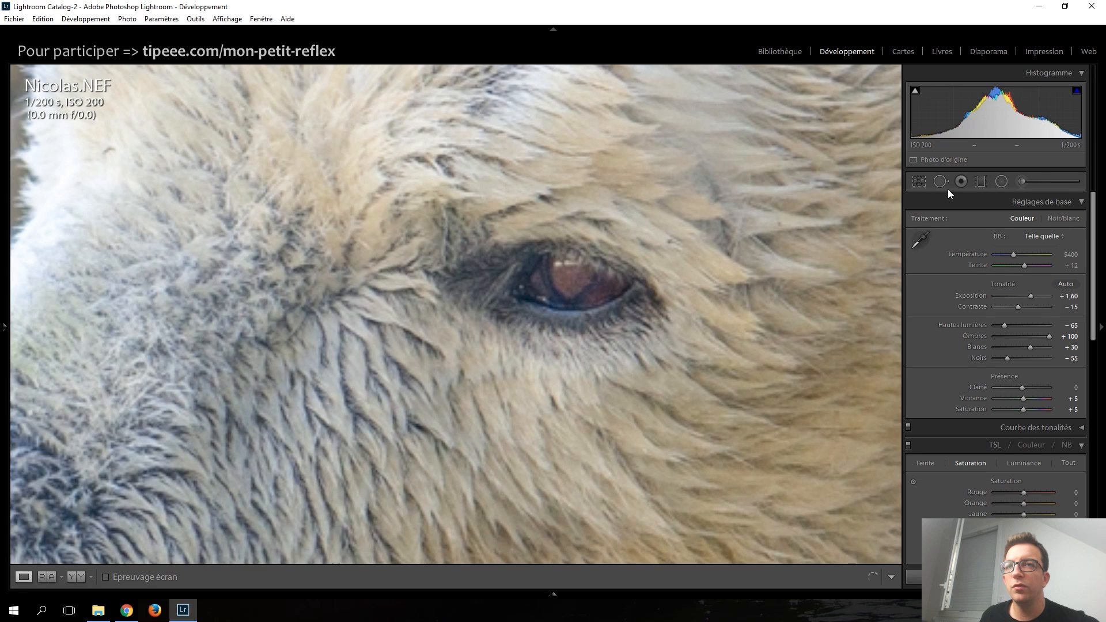
{"action": "left_click", "coordinate": [872, 347]}
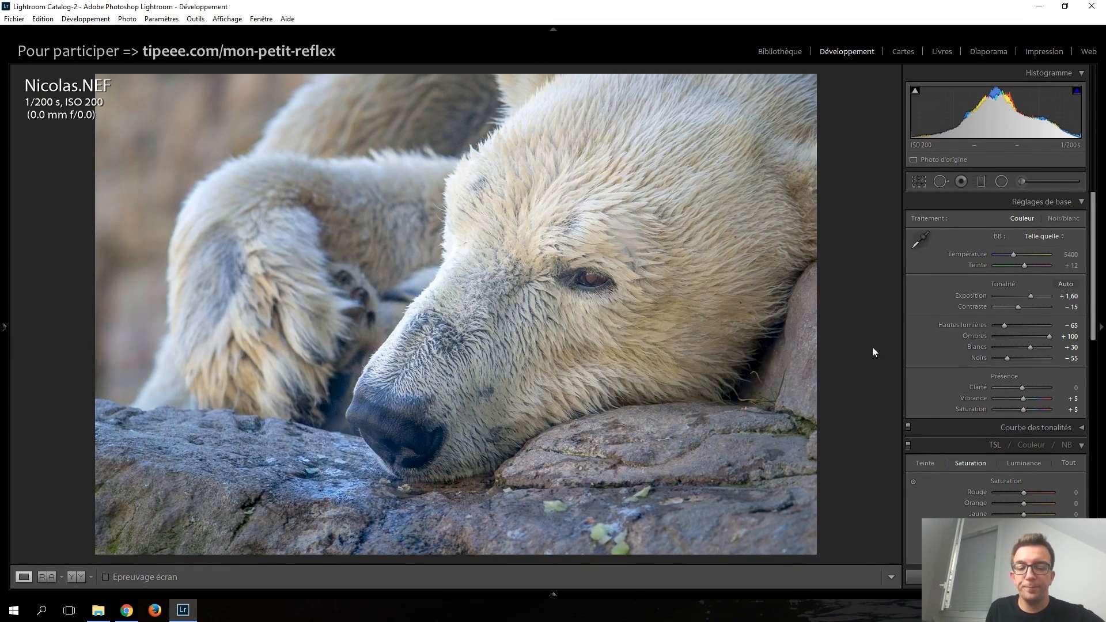
Step: Compare the edited polar bear RAW repeatedly with its JPEG version, and move on to the mountain photo
{"action": "key", "text": "Right"}
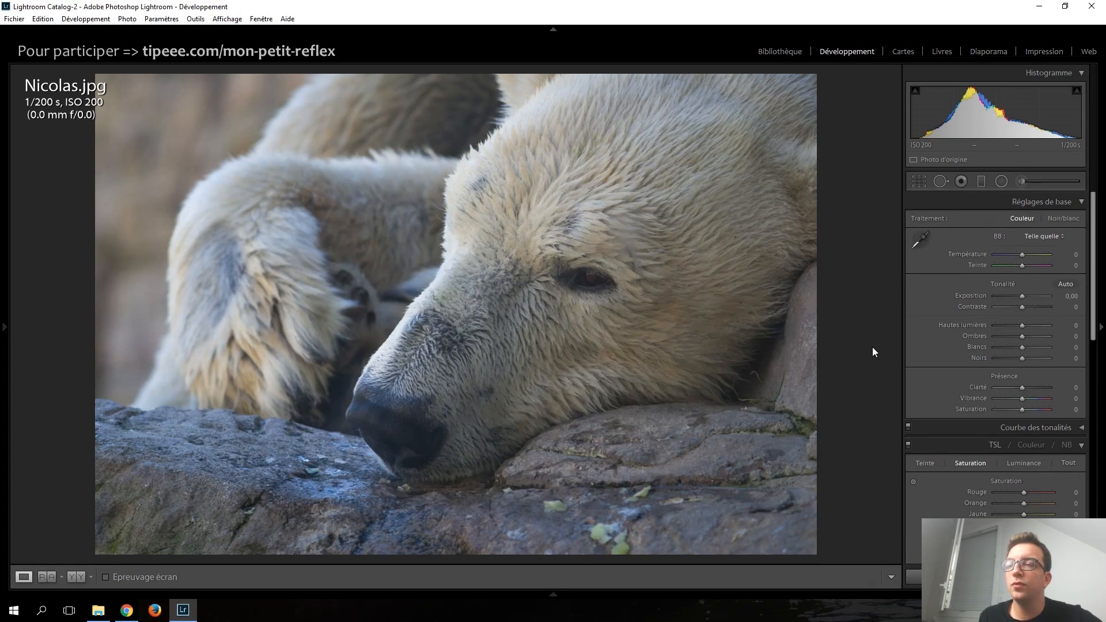
{"action": "key", "text": "Left"}
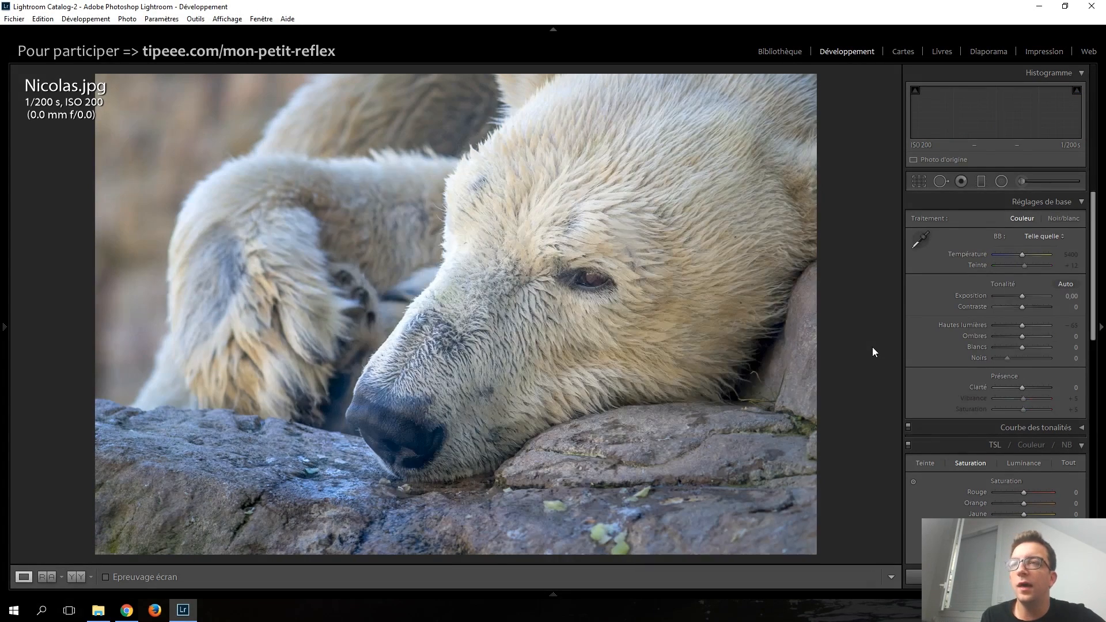
{"action": "key", "text": "Right"}
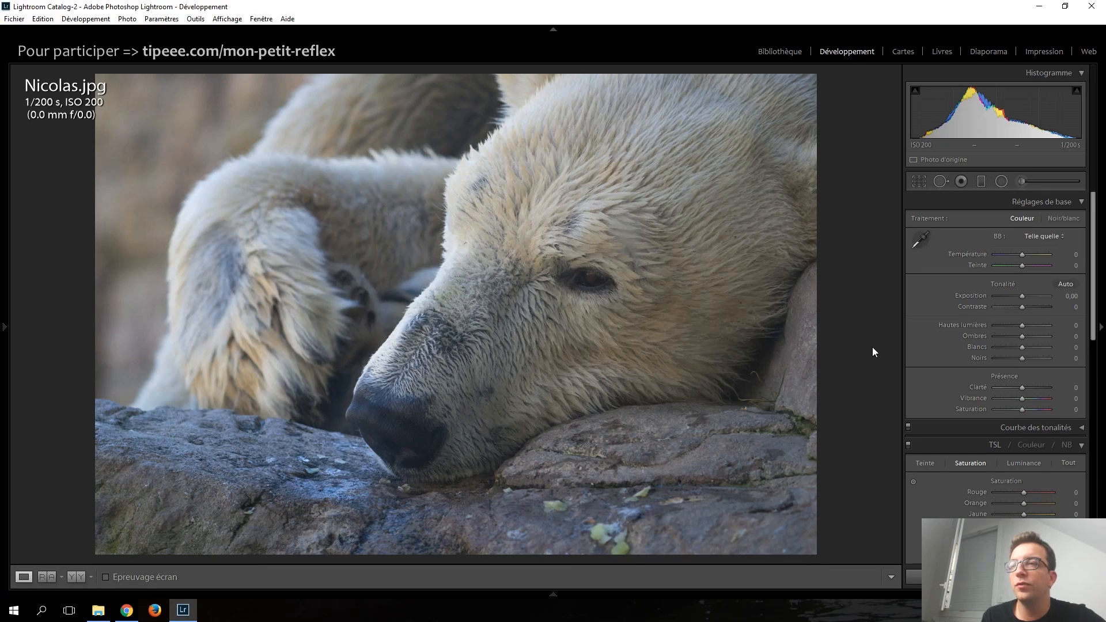
{"action": "key", "text": "Left"}
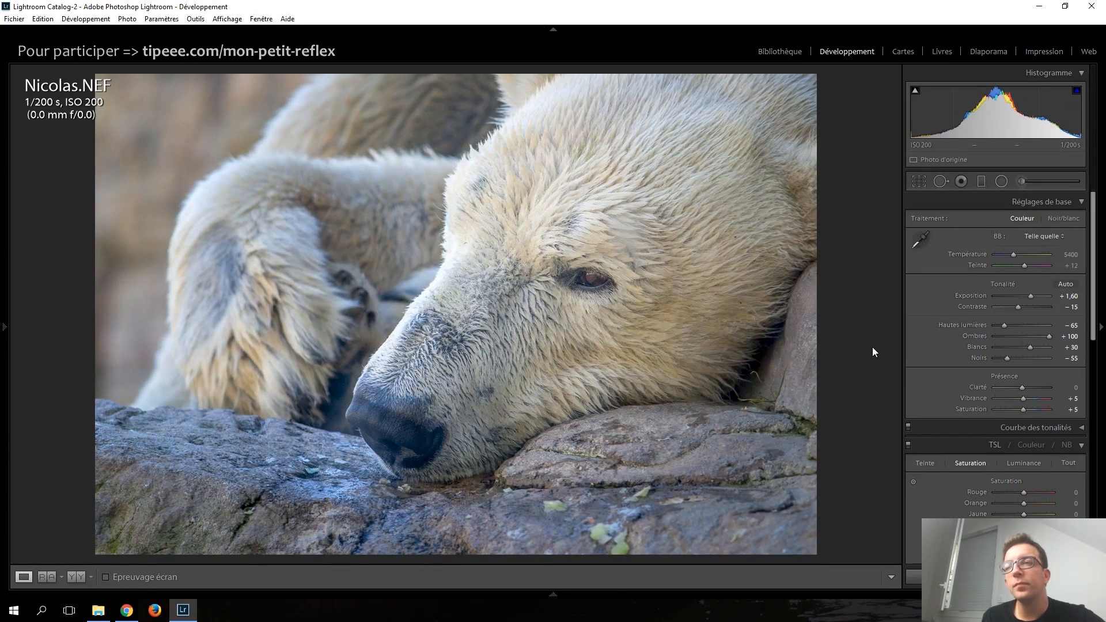
{"action": "key", "text": "Right"}
{"action": "key", "text": "Left"}
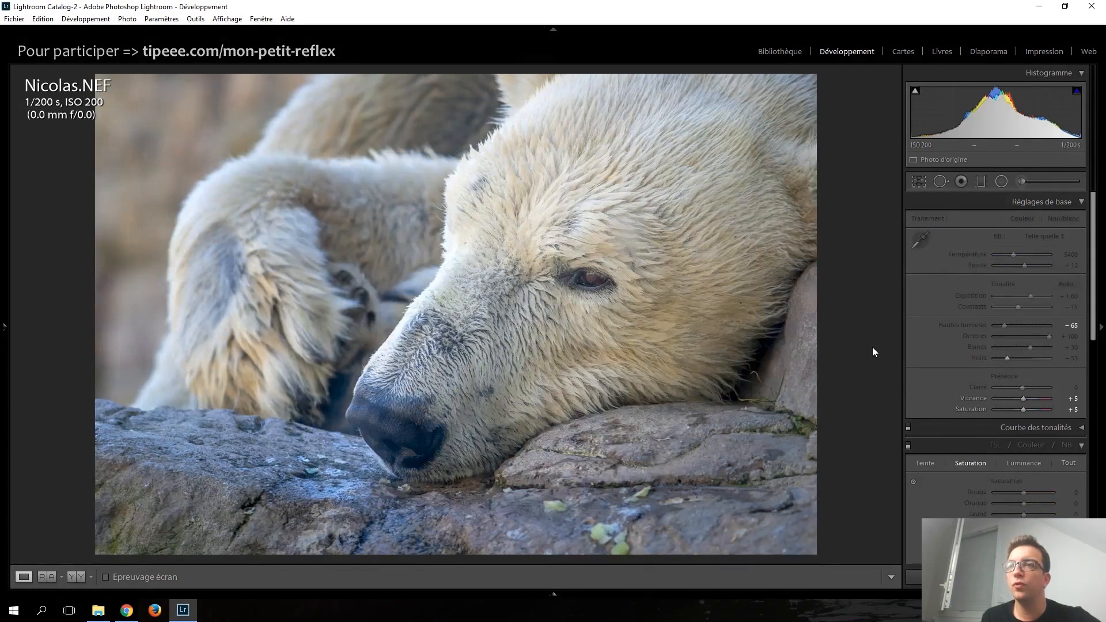
{"action": "key", "text": "Right"}
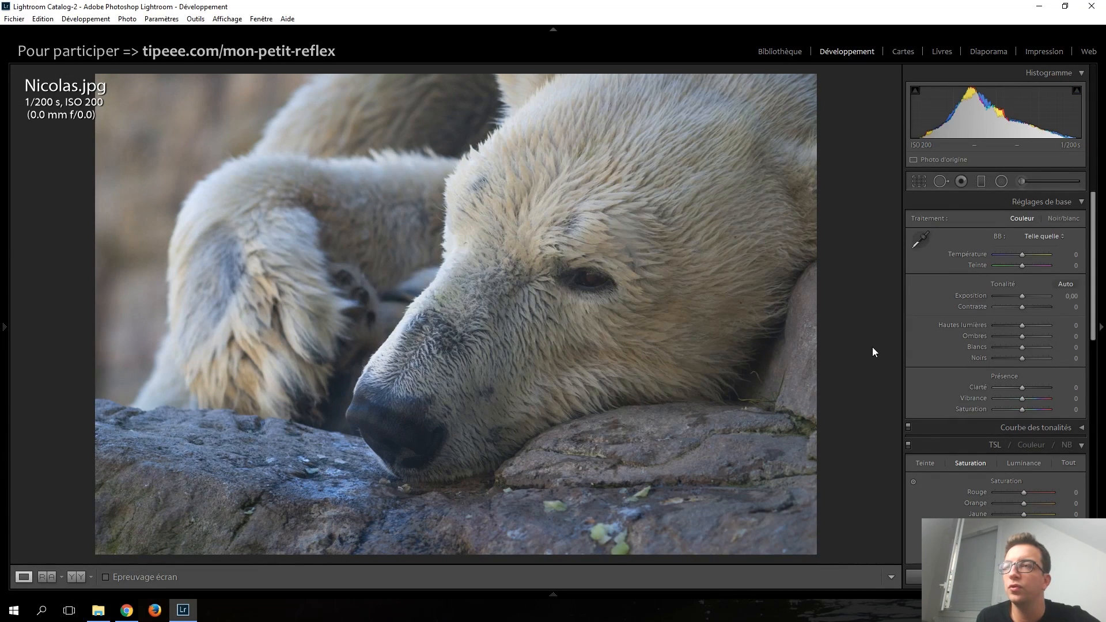
{"action": "key", "text": "Left"}
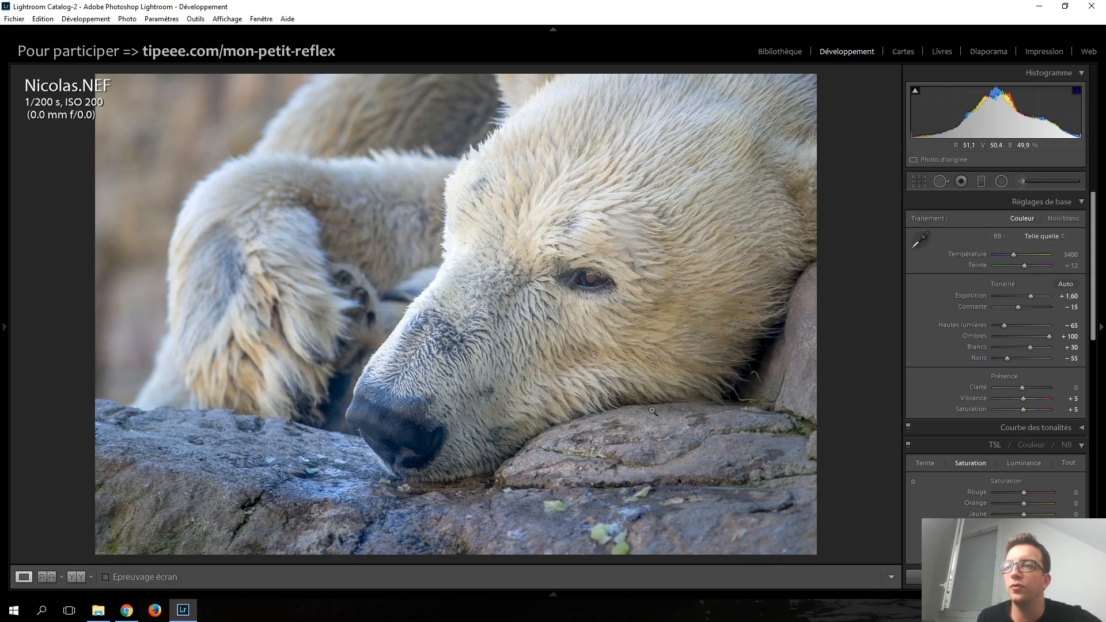
{"action": "key", "text": "Right"}
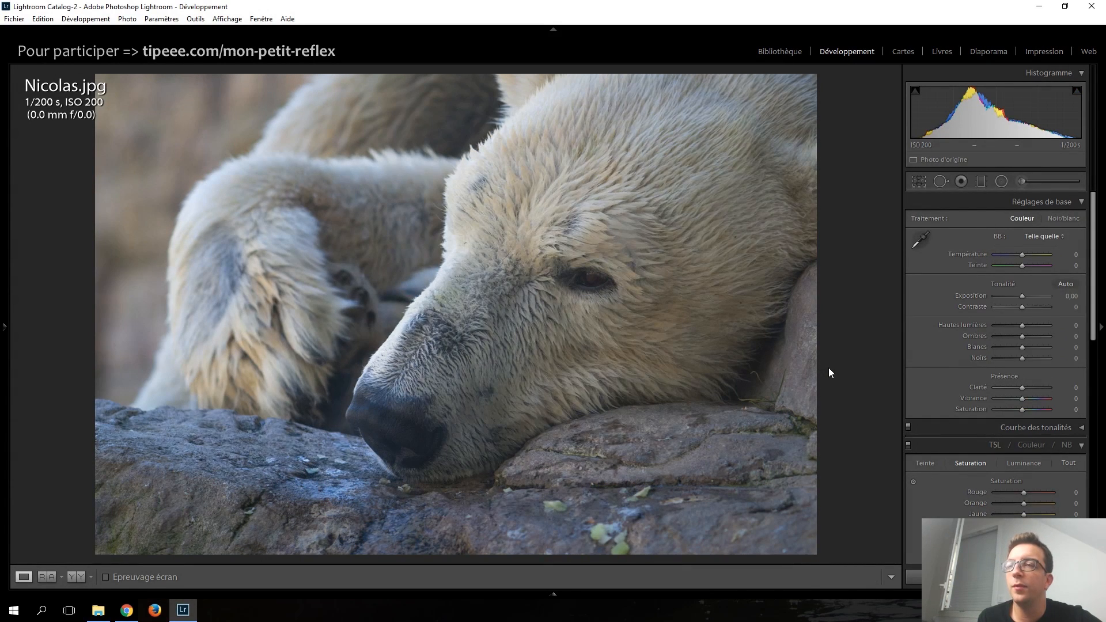
{"action": "key", "text": "Left"}
{"action": "key", "text": "Right"}
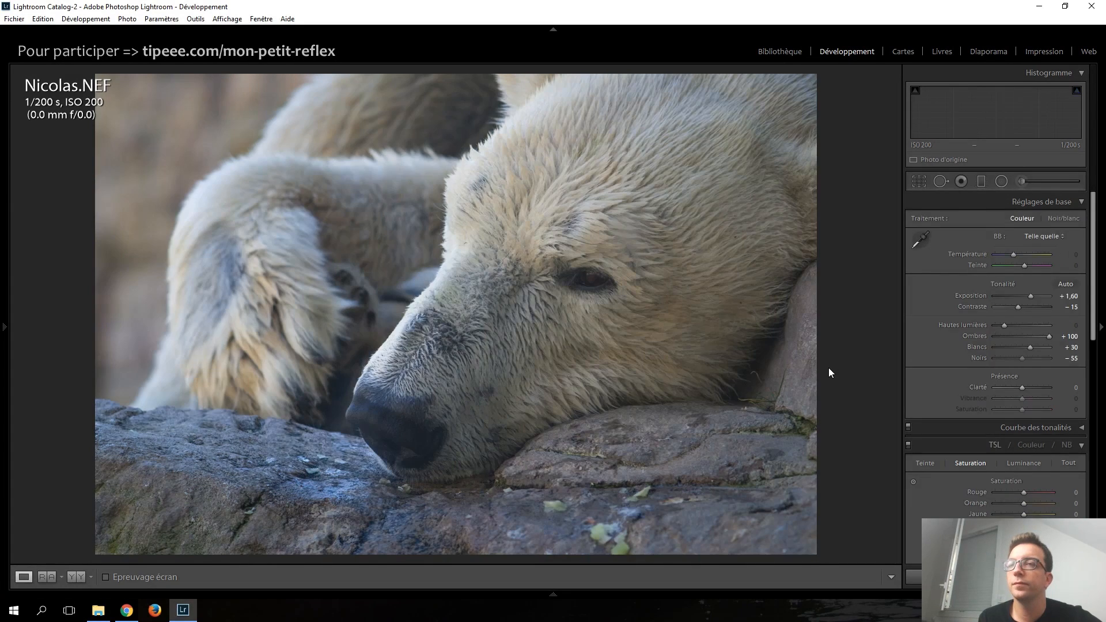
{"action": "key", "text": "Right"}
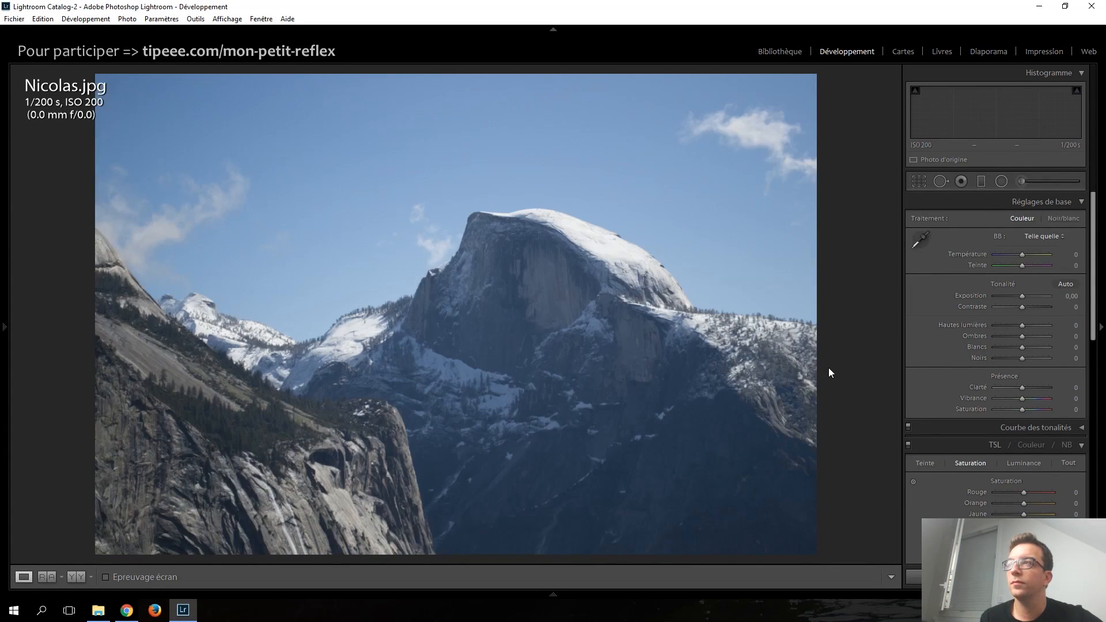
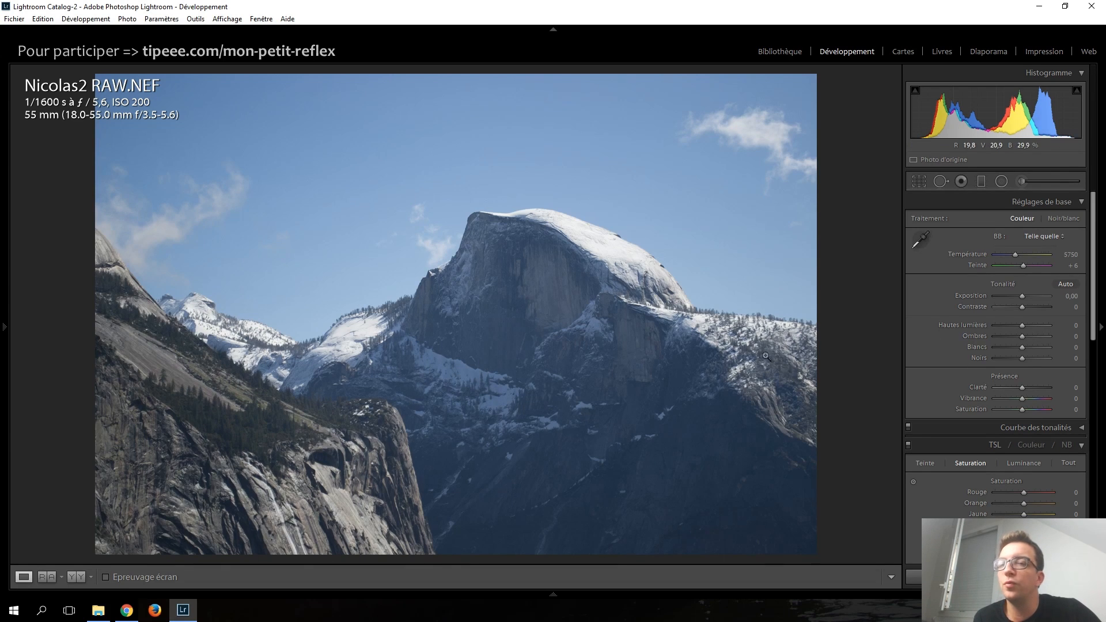
Step: Try a Saturation of +55 and a Température of 6468 on the mountain RAW, and reset both settings
{"action": "left_click_drag", "start_coordinate": [1022, 410], "coordinate": [1036, 410]}
{"action": "left_click_drag", "start_coordinate": [1015, 253], "coordinate": [1020, 254]}
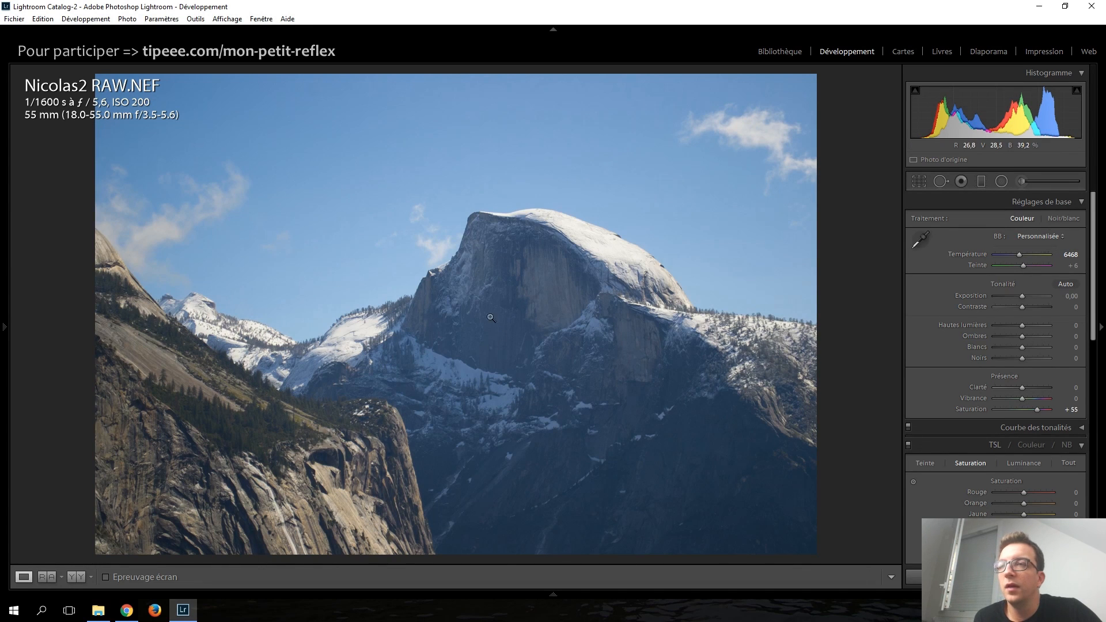
{"action": "double_click", "coordinate": [1037, 409]}
{"action": "double_click", "coordinate": [1018, 255]}
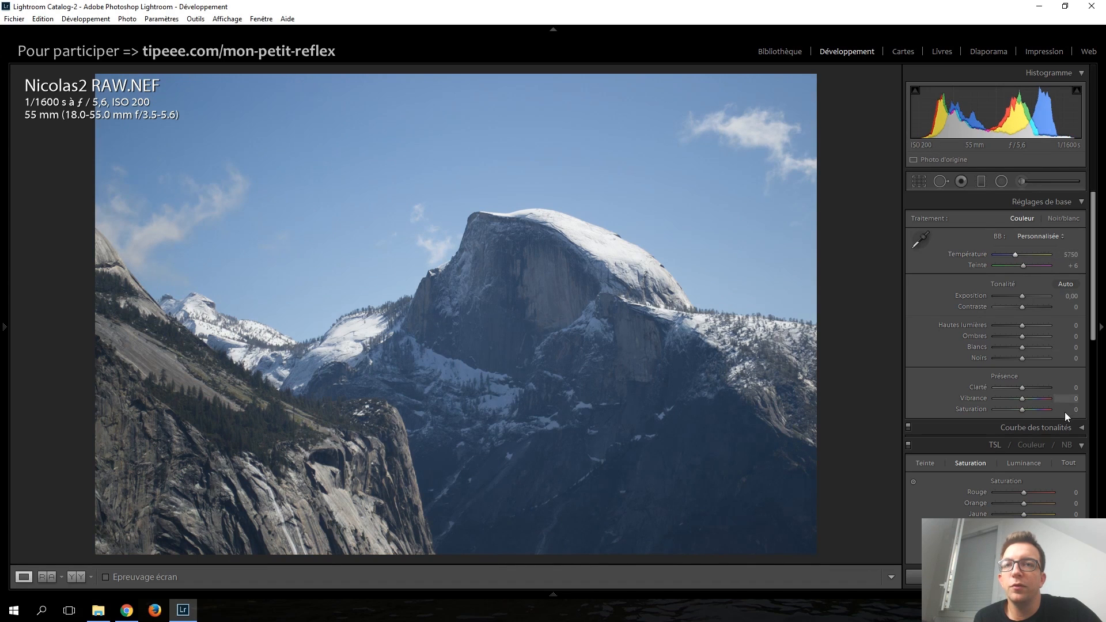
Step: Convert the mountain RAW to black and white, with Exposition at +0,30 and Hautes lumières at −90
{"action": "left_click", "coordinate": [1066, 445]}
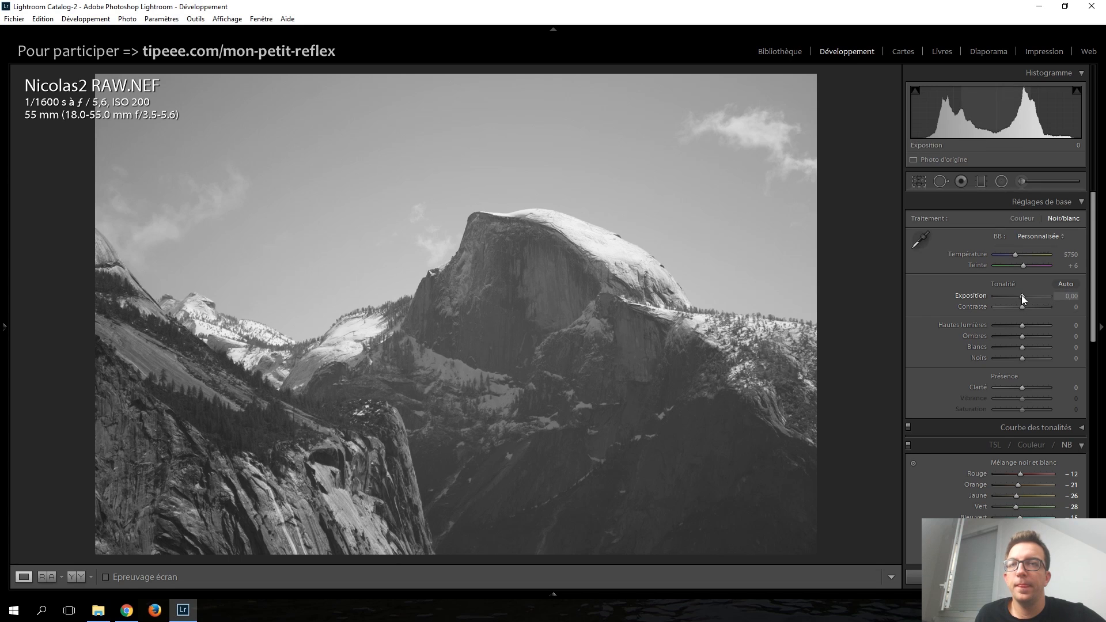
{"action": "scroll", "coordinate": [1021, 295], "scroll_direction": "up", "scroll_amount": 3}
{"action": "scroll", "coordinate": [1022, 324], "scroll_direction": "down", "scroll_amount": 3}
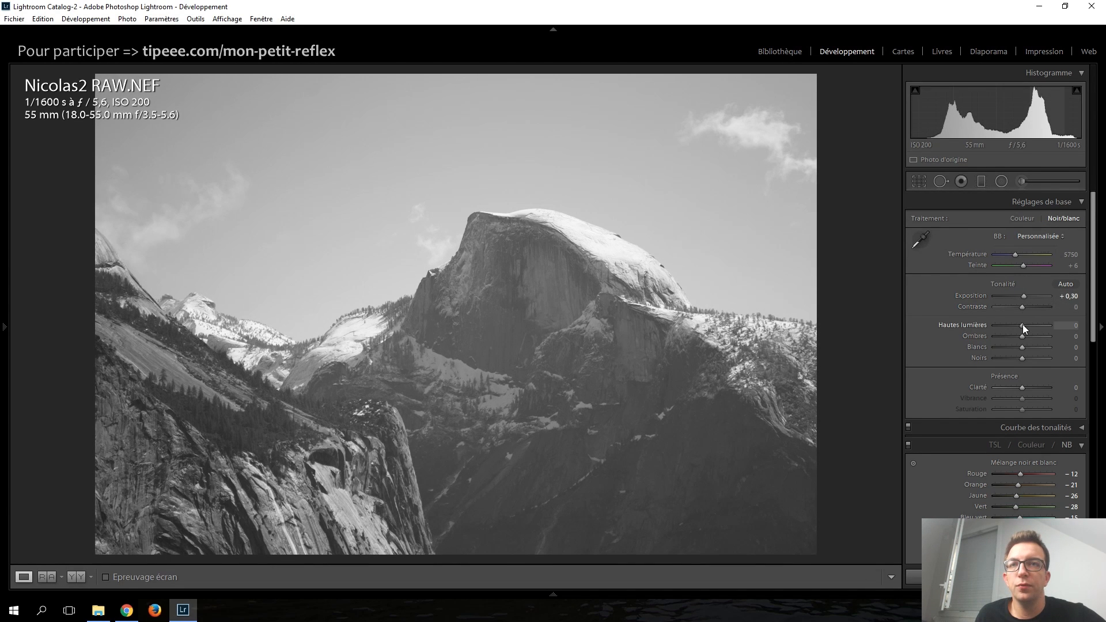
{"action": "scroll", "coordinate": [1022, 324], "scroll_direction": "down", "scroll_amount": 2}
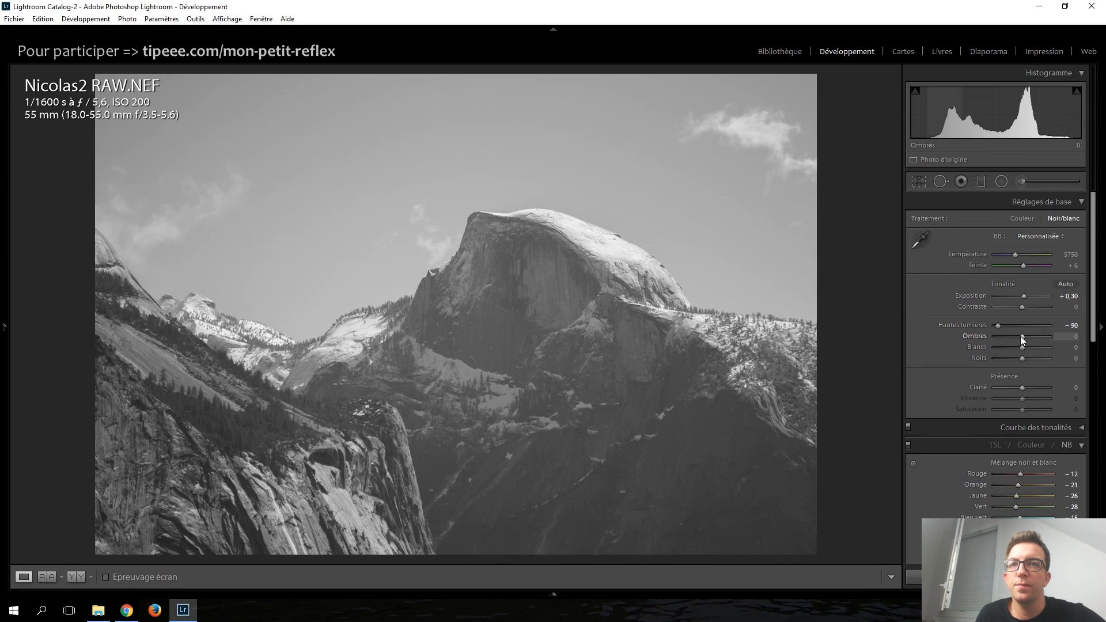
Step: Set the mountain photo's Ombres to +100 and Blancs to +55
{"action": "scroll", "coordinate": [1021, 337], "scroll_direction": "up", "scroll_amount": 4}
{"action": "scroll", "coordinate": [1020, 336], "scroll_direction": "up", "scroll_amount": 2}
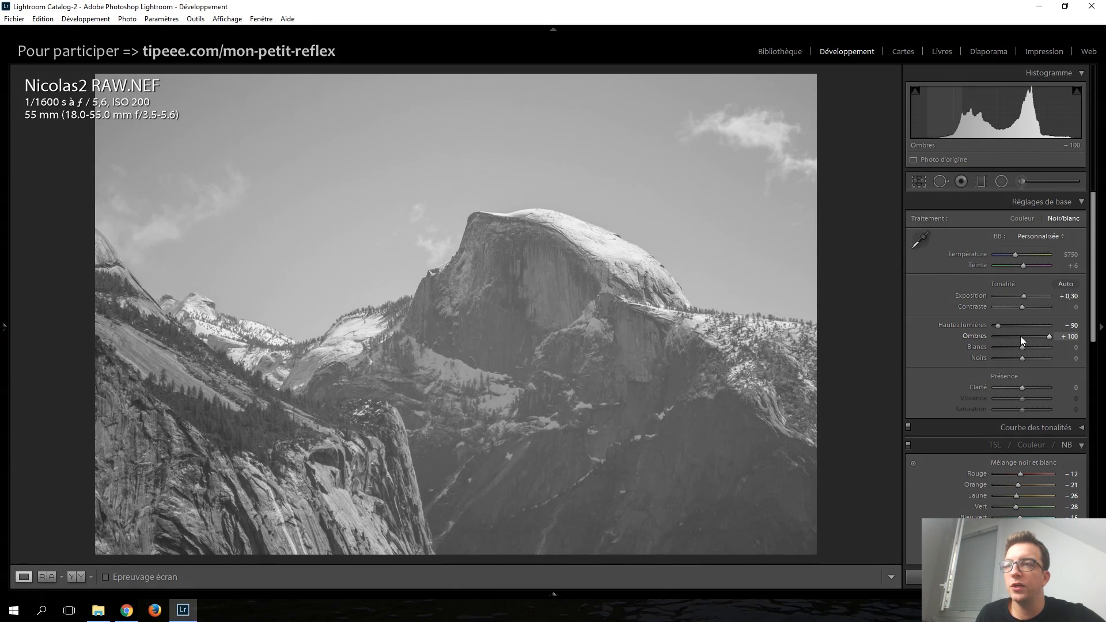
{"action": "scroll", "coordinate": [1022, 347], "scroll_direction": "up", "scroll_amount": 2}
{"action": "scroll", "coordinate": [1022, 347], "scroll_direction": "up", "scroll_amount": 8}
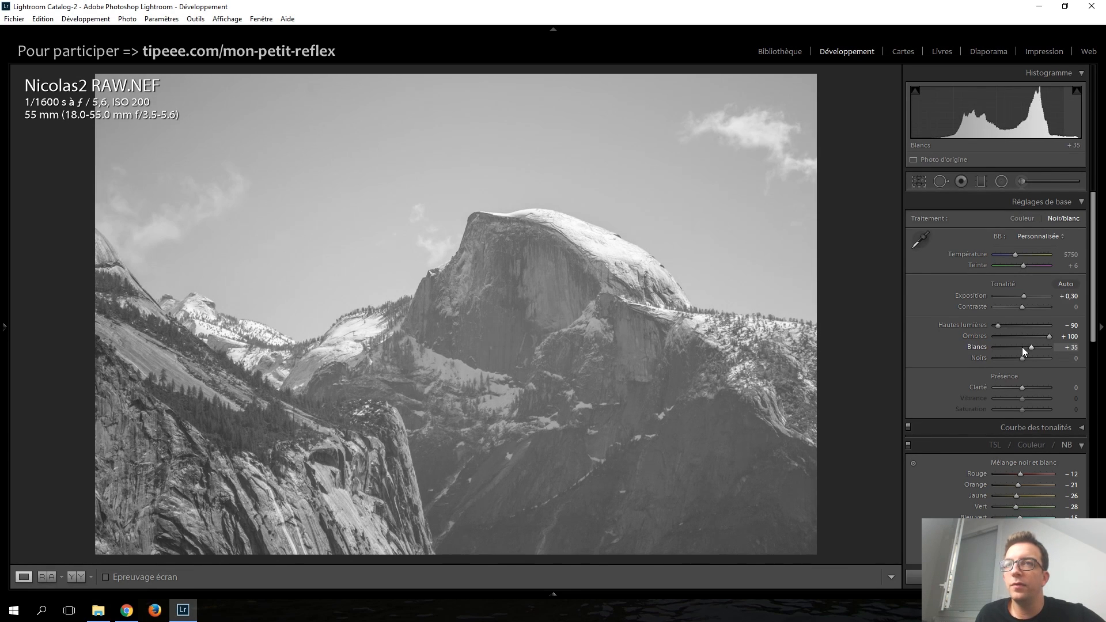
{"action": "scroll", "coordinate": [1022, 347], "scroll_direction": "up", "scroll_amount": 1}
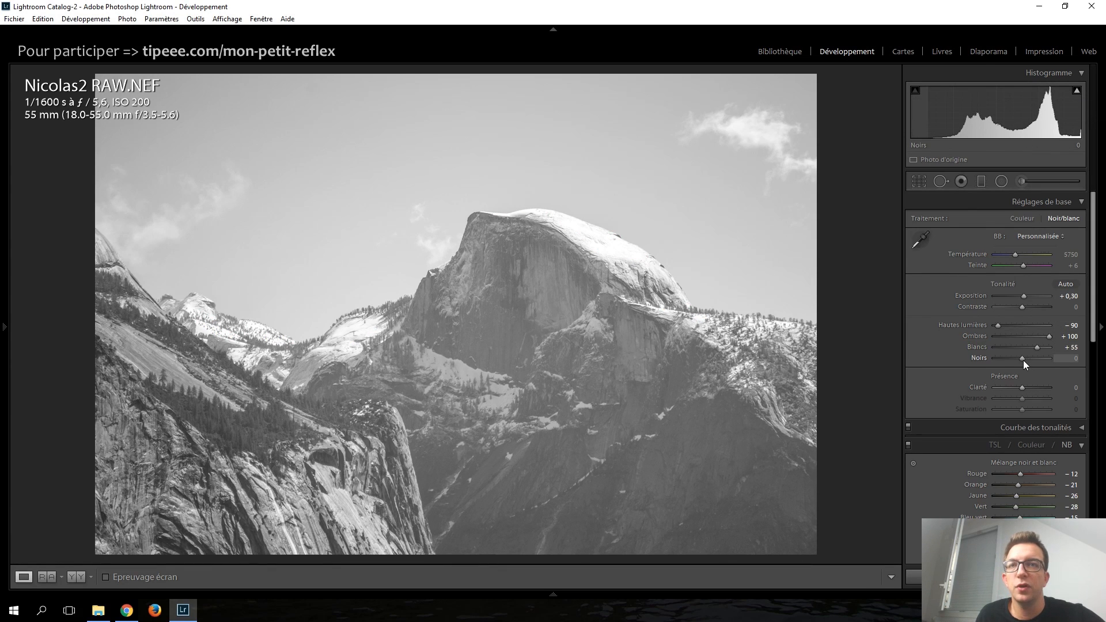
Step: Try lowering the mountain photo's Noirs to −95 and −75, and reset the setting
{"action": "scroll", "coordinate": [1023, 361], "scroll_direction": "down", "scroll_amount": 9}
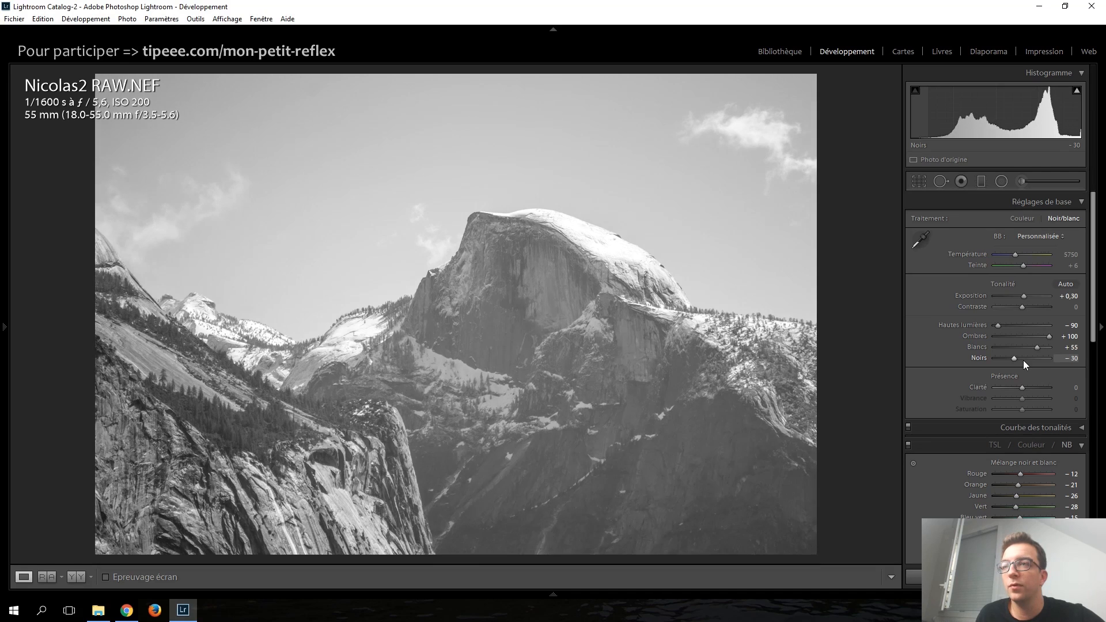
{"action": "scroll", "coordinate": [1023, 361], "scroll_direction": "down", "scroll_amount": 5}
{"action": "scroll", "coordinate": [1023, 361], "scroll_direction": "down", "scroll_amount": 1}
{"action": "scroll", "coordinate": [1023, 360], "scroll_direction": "down", "scroll_amount": 4}
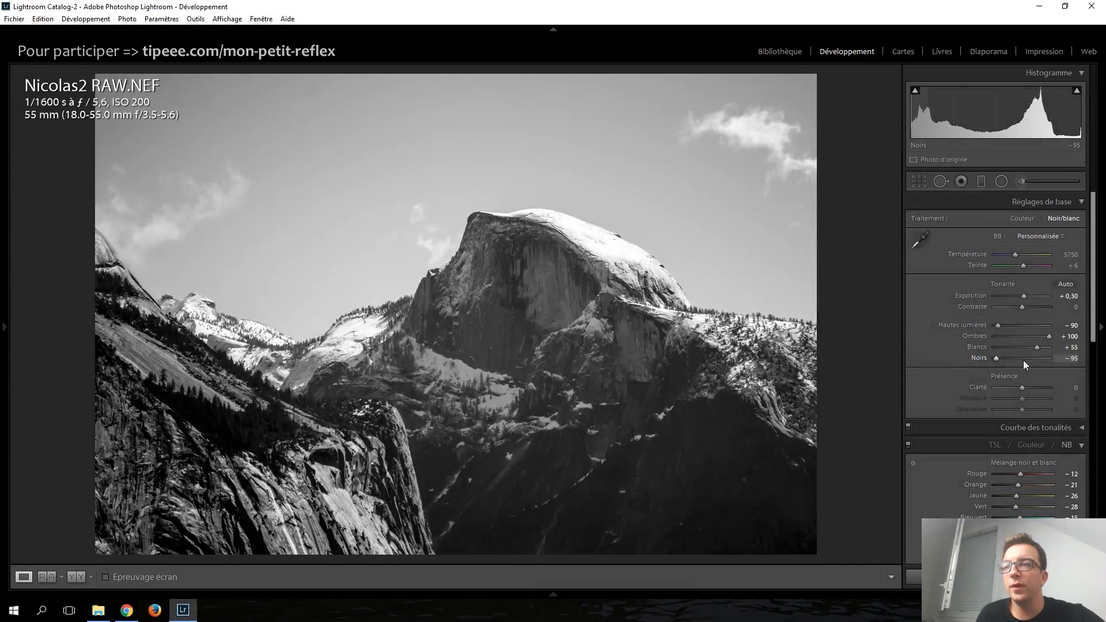
{"action": "scroll", "coordinate": [1024, 361], "scroll_direction": "up", "scroll_amount": 4}
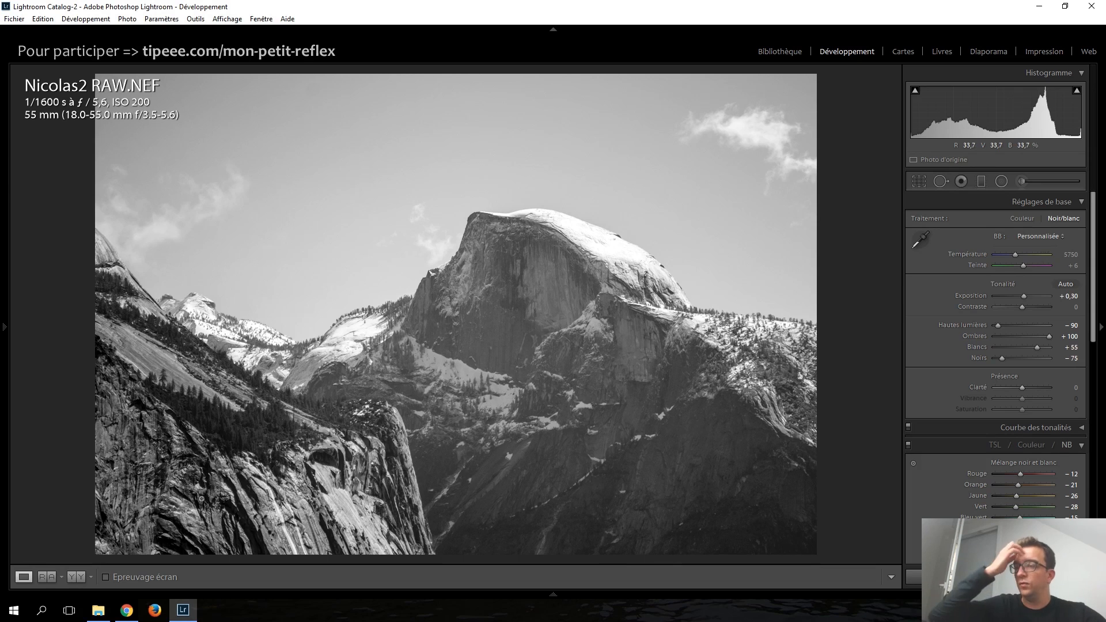
{"action": "double_click", "coordinate": [1003, 361]}
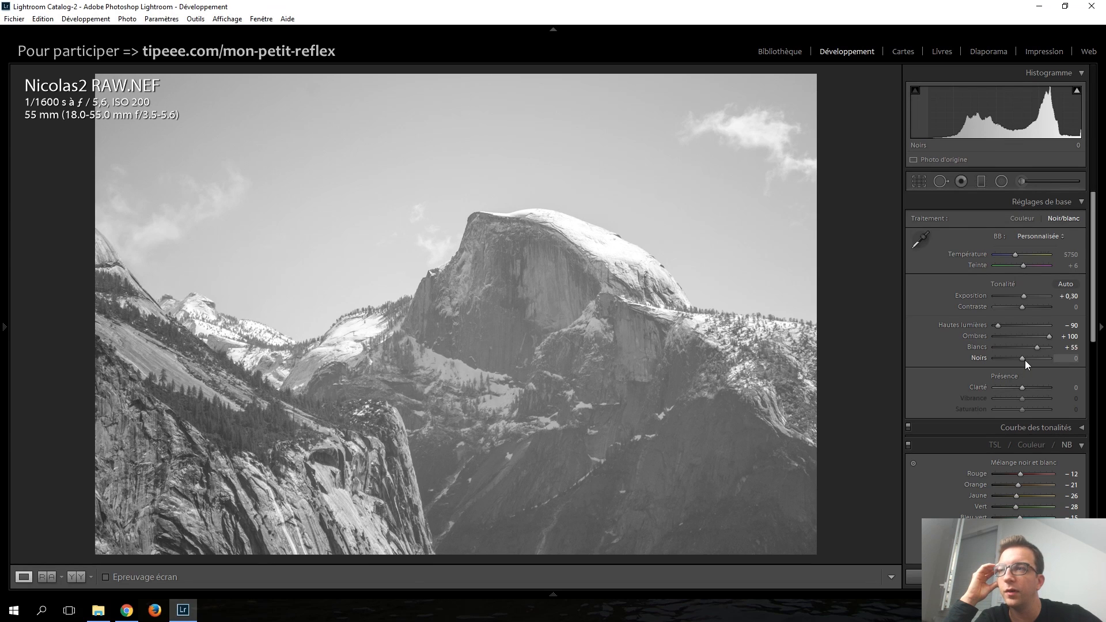
Step: Deepen the mountain photo's dark tones by setting Noirs to −85
{"action": "key", "text": "Down"}
{"action": "key", "text": "Down"}
{"action": "key", "text": "Down"}
{"action": "key", "text": "Down"}
{"action": "key", "text": "Down"}
{"action": "key", "text": "Down"}
{"action": "key", "text": "Down"}
{"action": "key", "text": "Down"}
{"action": "key", "text": "Down"}
{"action": "key", "text": "Down"}
{"action": "key", "text": "Down"}
{"action": "key", "text": "Down"}
{"action": "key", "text": "Down"}
{"action": "key", "text": "Down"}
{"action": "key", "text": "Down"}
{"action": "key", "text": "Down"}
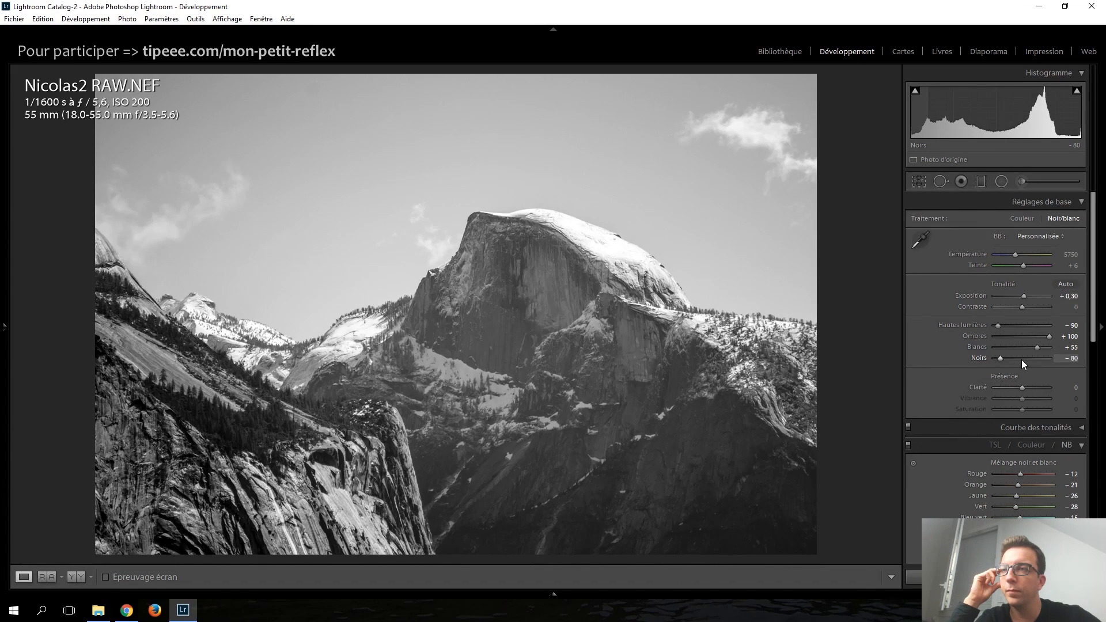
{"action": "key", "text": "Down"}
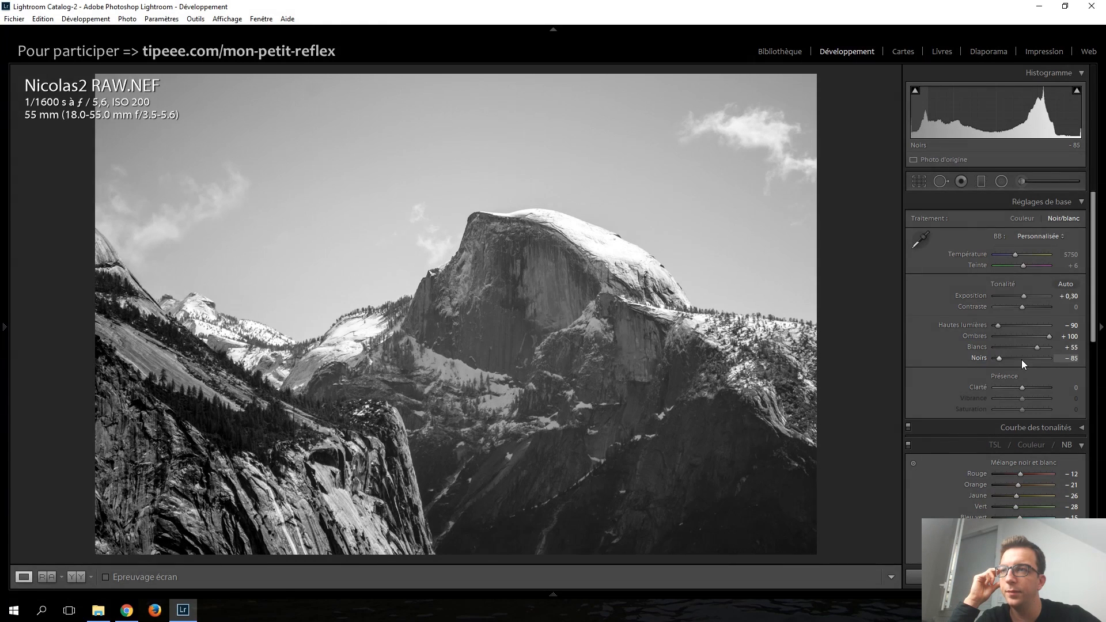
{"action": "key", "text": "Down"}
{"action": "key", "text": "Up"}
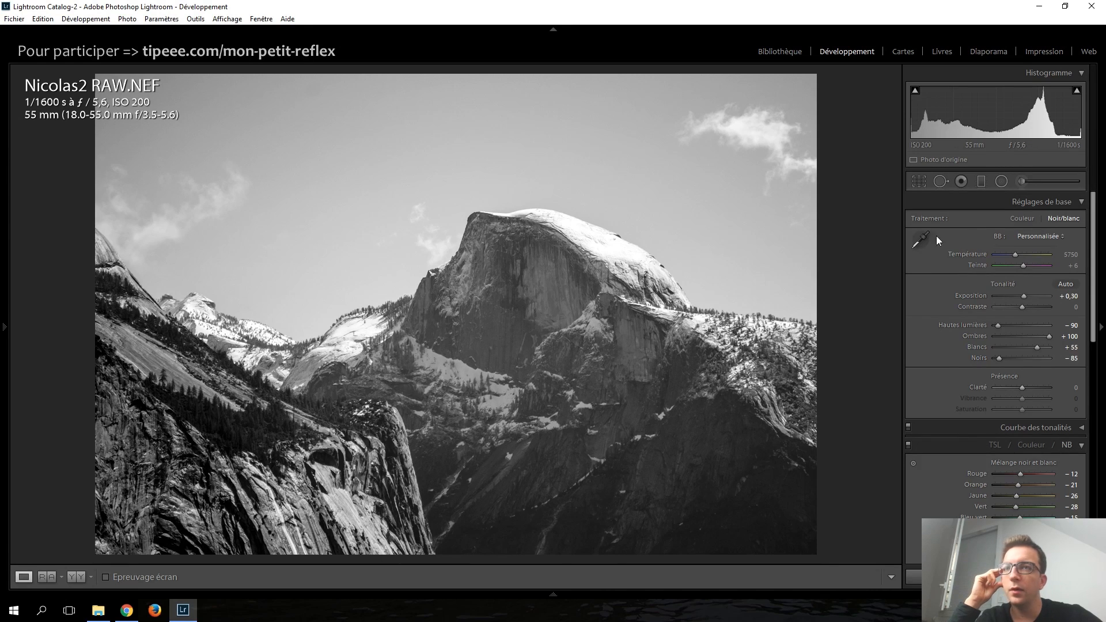
Step: Place a diagonal graduated filter along the rocky slope in the photo's lower-left foreground and reset its effect settings
{"action": "left_click", "coordinate": [982, 182]}
{"action": "left_click_drag", "start_coordinate": [110, 508], "coordinate": [250, 376]}
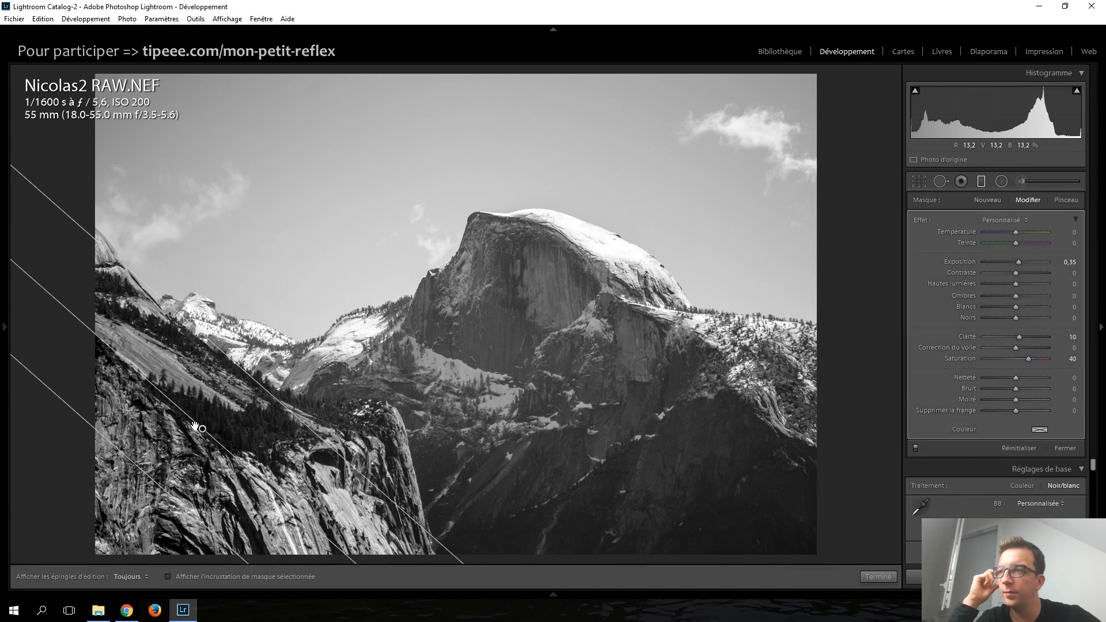
{"action": "left_click_drag", "start_coordinate": [203, 428], "coordinate": [242, 378]}
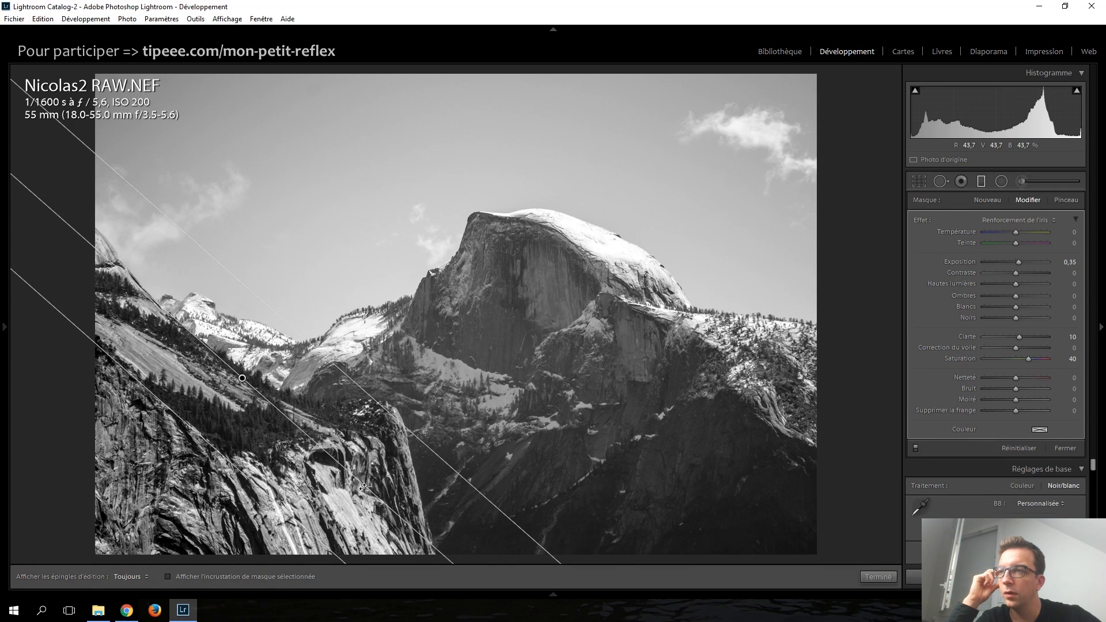
{"action": "left_click_drag", "start_coordinate": [368, 487], "coordinate": [375, 477]}
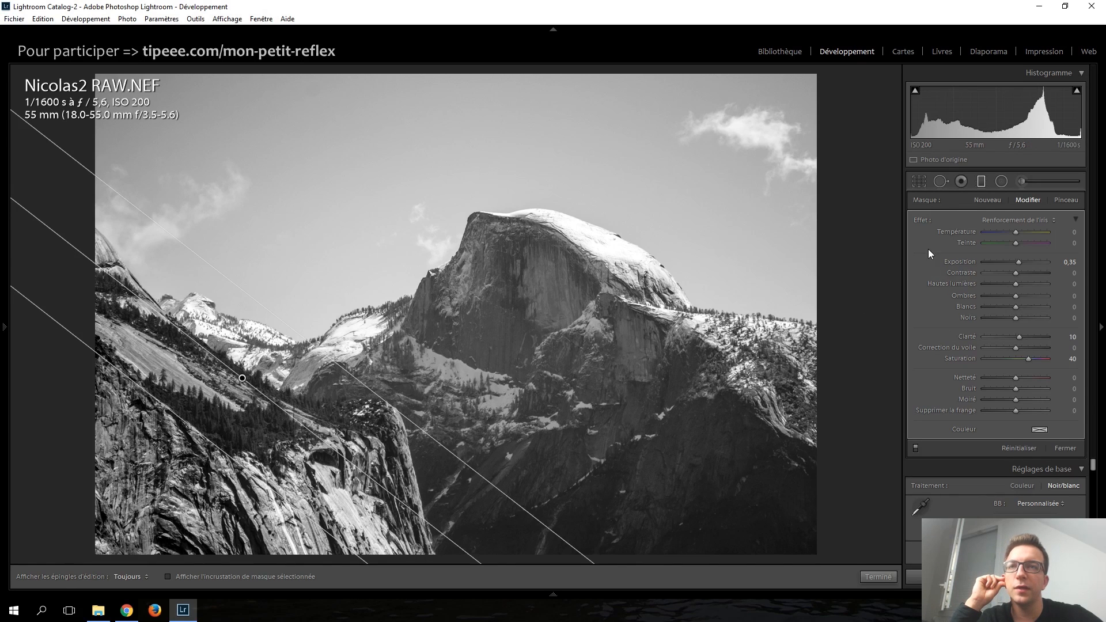
{"action": "double_click", "coordinate": [926, 218]}
{"action": "left_click", "coordinate": [1013, 273]}
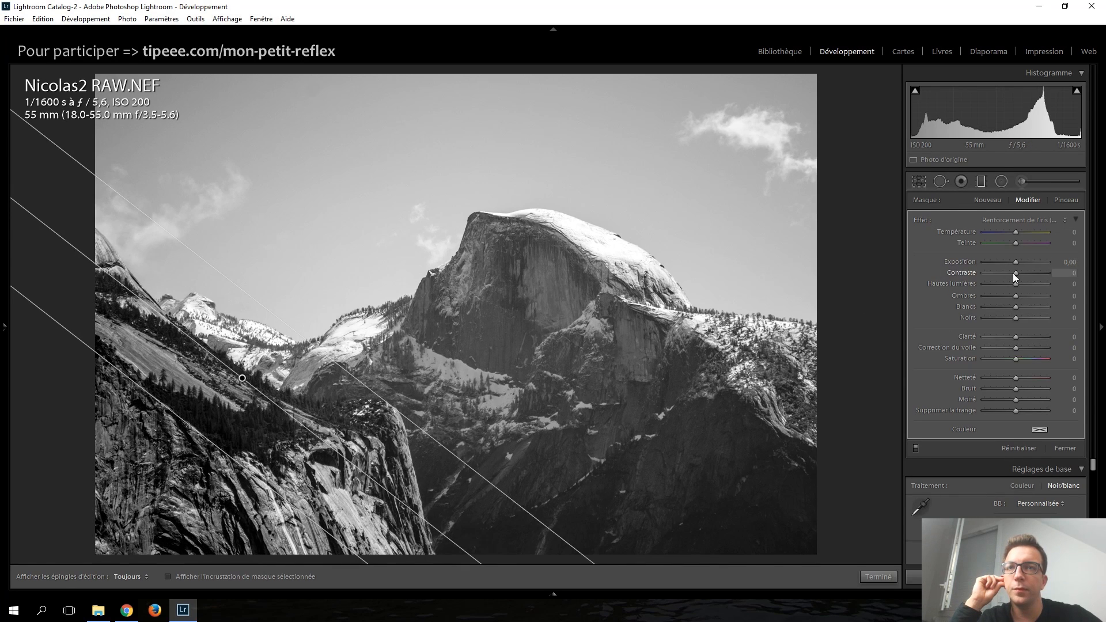
Step: Try a lower Contraste on the foreground graduated filter, reset it, and raise the filter's Noirs to 44
{"action": "left_click_drag", "start_coordinate": [1013, 273], "coordinate": [991, 275]}
{"action": "double_click", "coordinate": [991, 275]}
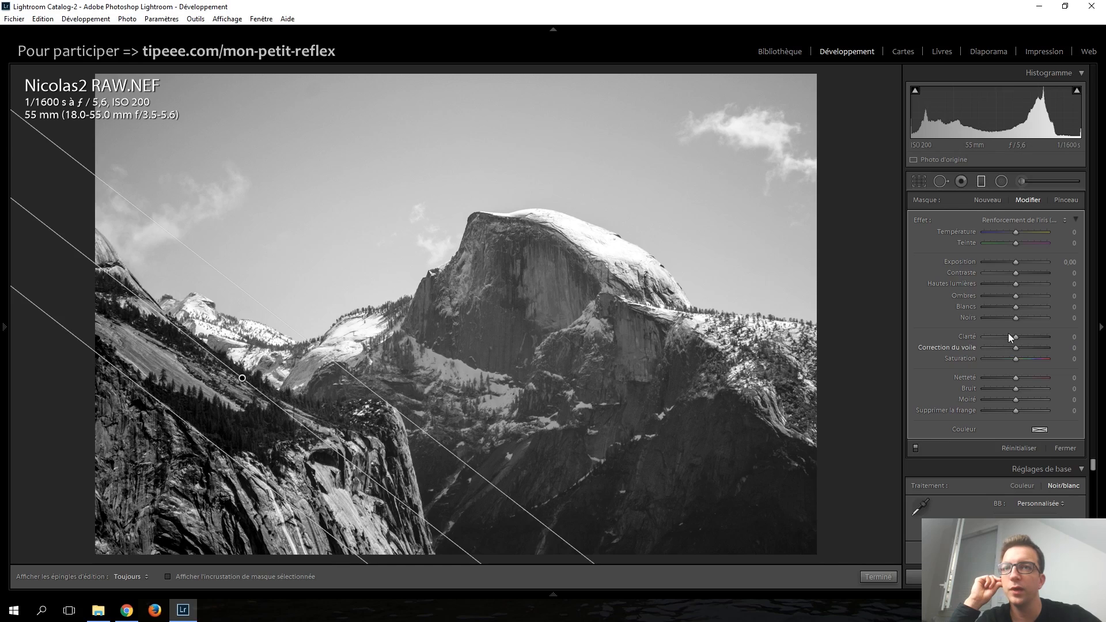
{"action": "left_click", "coordinate": [1018, 317]}
{"action": "left_click_drag", "start_coordinate": [1018, 318], "coordinate": [1030, 318]}
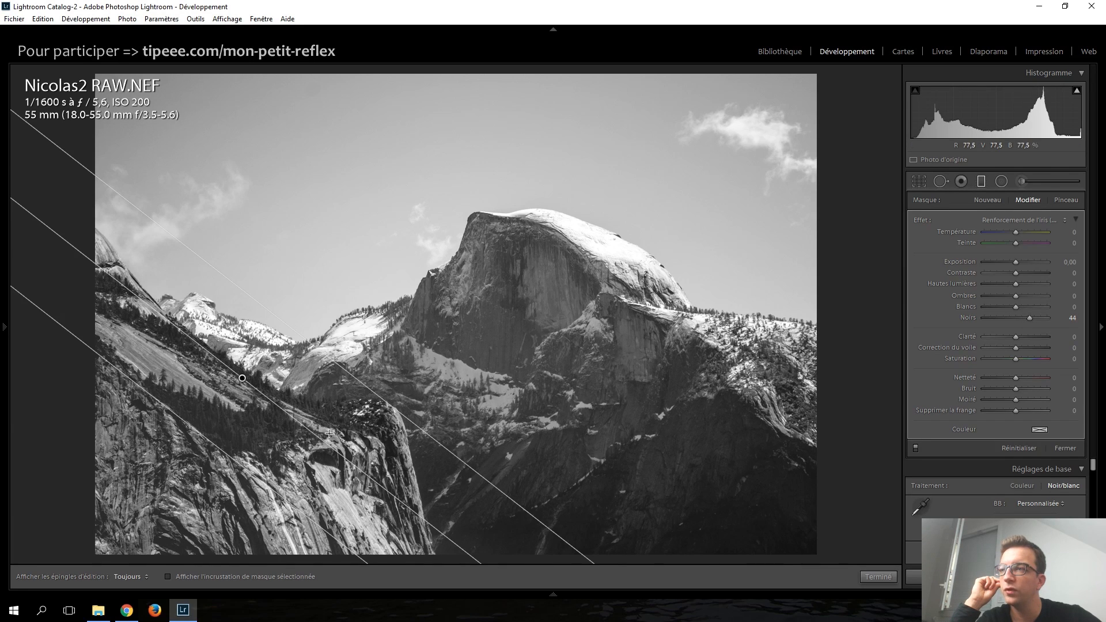
Step: Shift the graduated filter toward the valley, tilt it to a shallower angle, and set its Noirs to 34
{"action": "left_click_drag", "start_coordinate": [241, 376], "coordinate": [335, 367]}
{"action": "left_click_drag", "start_coordinate": [429, 441], "coordinate": [443, 436]}
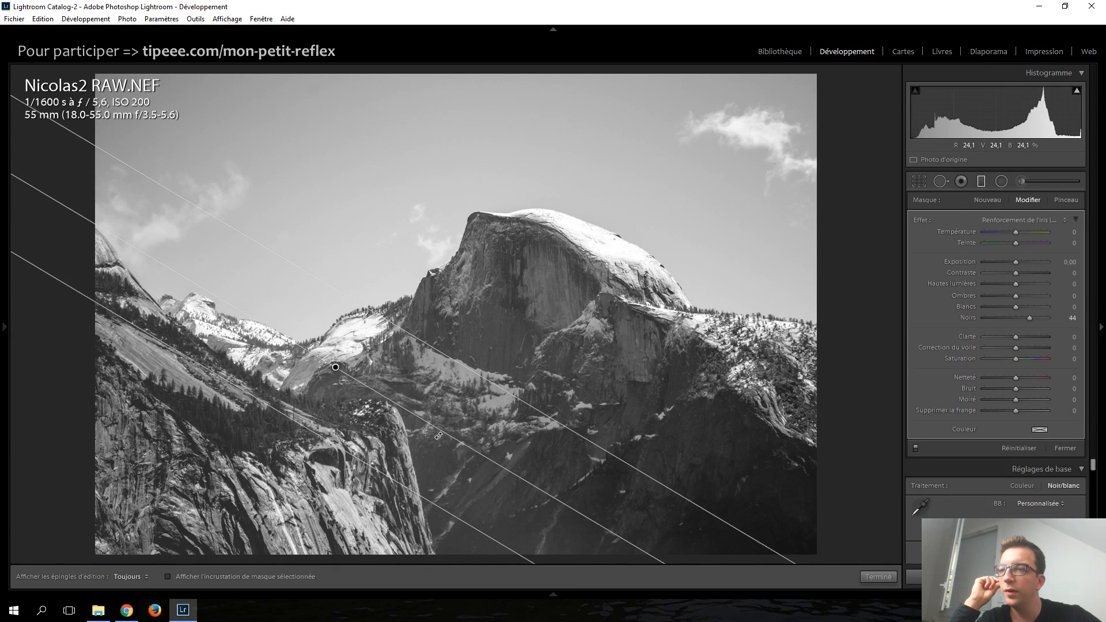
{"action": "left_click_drag", "start_coordinate": [336, 367], "coordinate": [335, 384]}
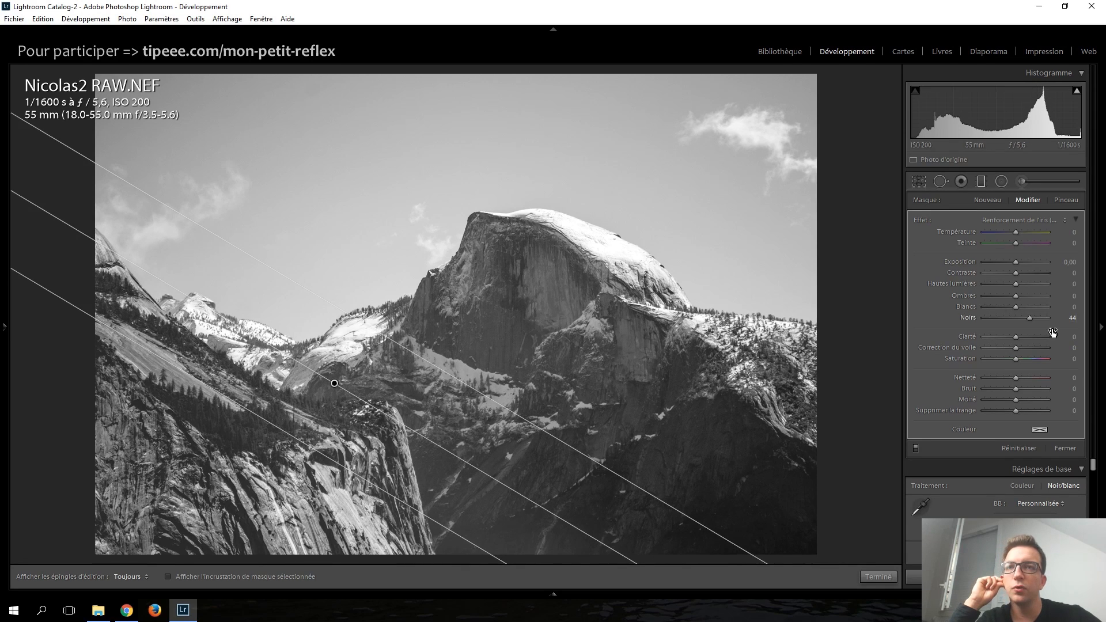
{"action": "left_click_drag", "start_coordinate": [1029, 317], "coordinate": [1027, 317]}
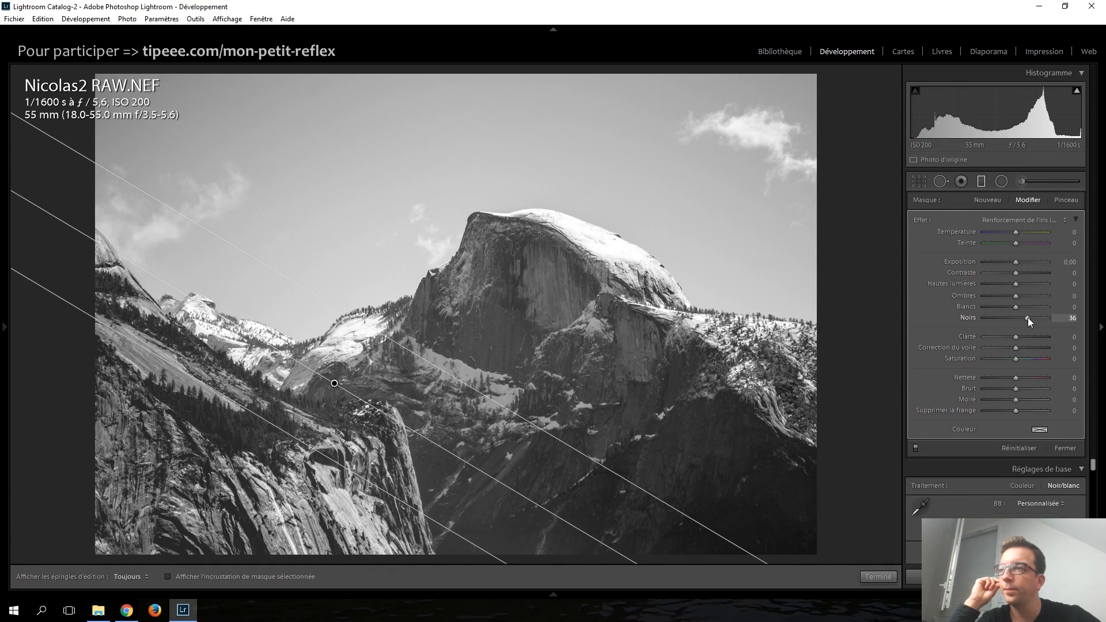
{"action": "left_click", "coordinate": [982, 182]}
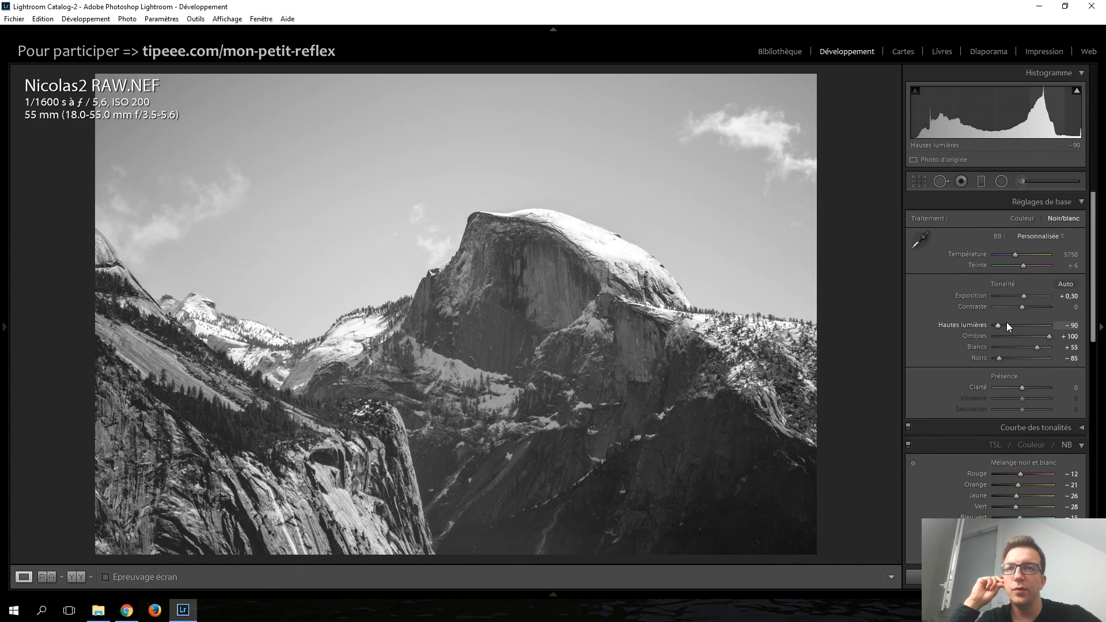
Step: Set the mountain photo's global Clarté to +100, resetting it once to compare
{"action": "key", "text": "Up"}
{"action": "key", "text": "Up"}
{"action": "key", "text": "Up"}
{"action": "key", "text": "Up"}
{"action": "key", "text": "Up"}
{"action": "key", "text": "Up"}
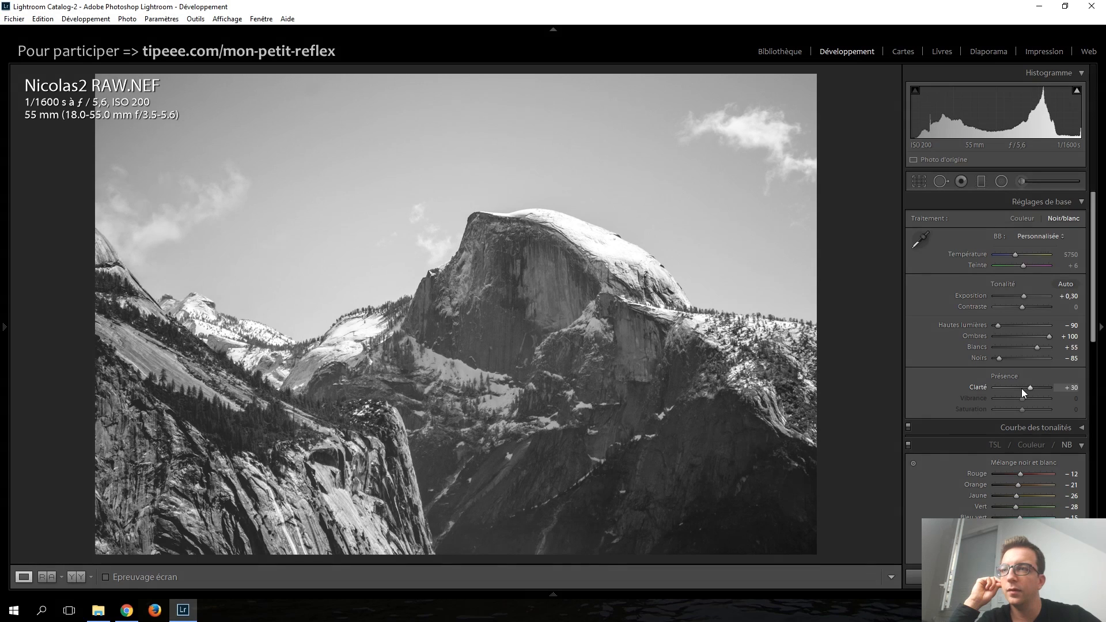
{"action": "key", "text": "Up"}
{"action": "key", "text": "Up"}
{"action": "key", "text": "Up"}
{"action": "key", "text": "Up"}
{"action": "key", "text": "Up"}
{"action": "key", "text": "Up"}
{"action": "key", "text": "Up"}
{"action": "key", "text": "Up"}
{"action": "key", "text": "Up"}
{"action": "key", "text": "Up"}
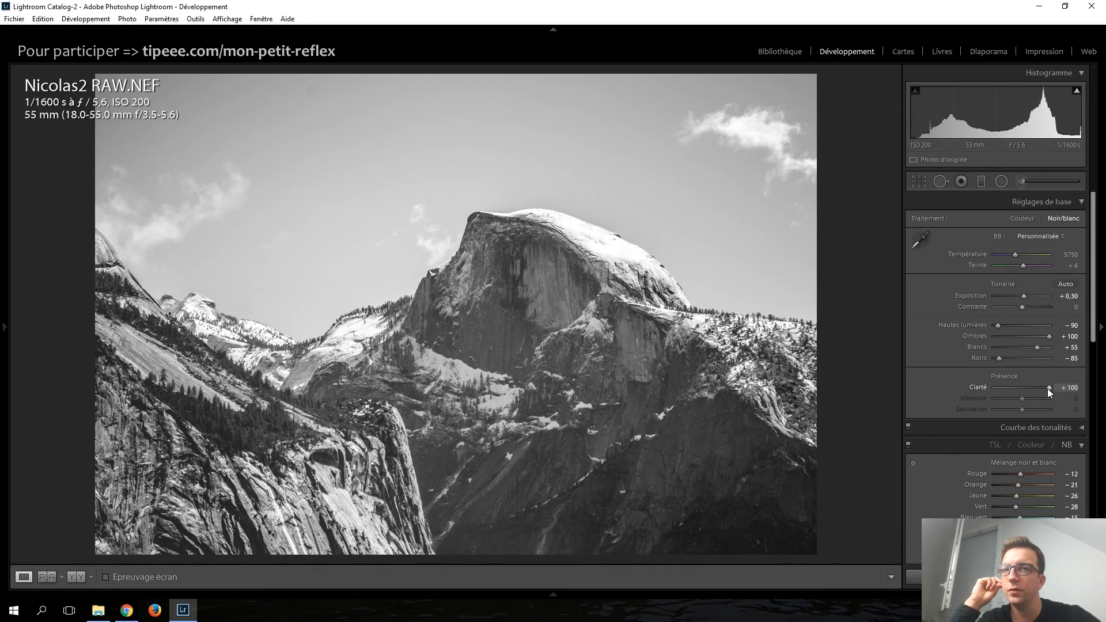
{"action": "double_click", "coordinate": [1047, 388]}
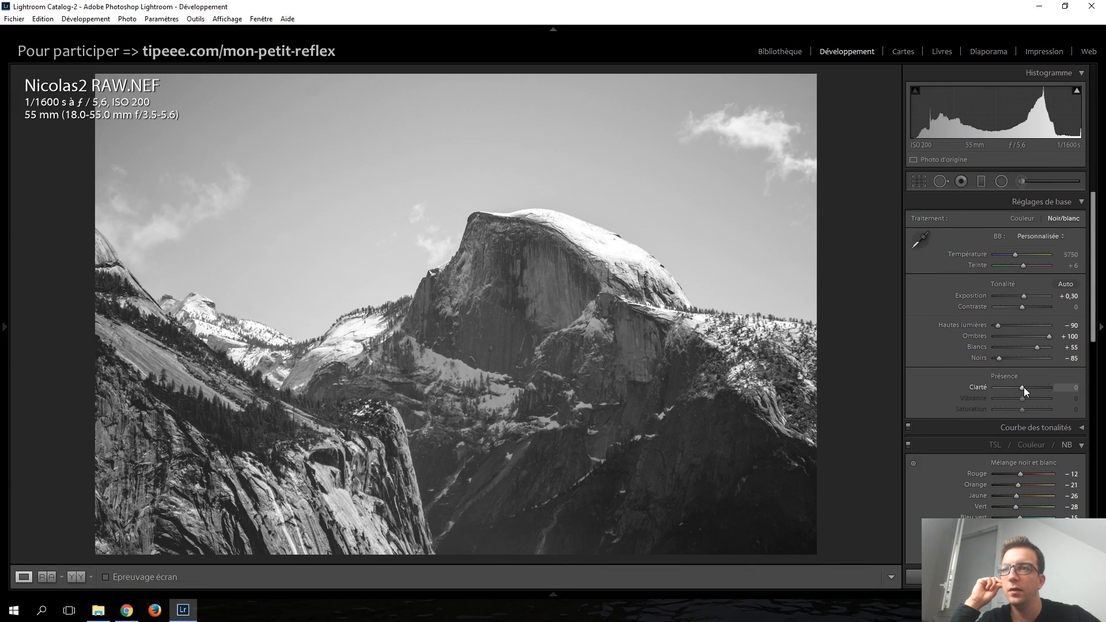
{"action": "left_click_drag", "start_coordinate": [1025, 388], "coordinate": [1072, 392]}
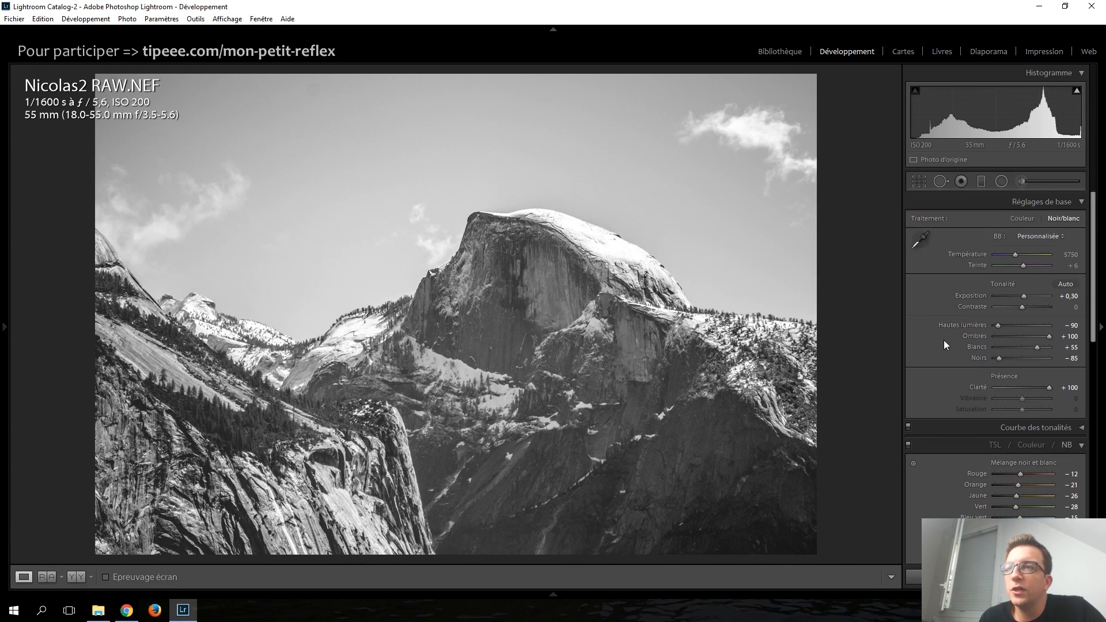
Step: Soften the foreground graduated filter's area by setting its Clarté to −27
{"action": "left_click", "coordinate": [980, 182]}
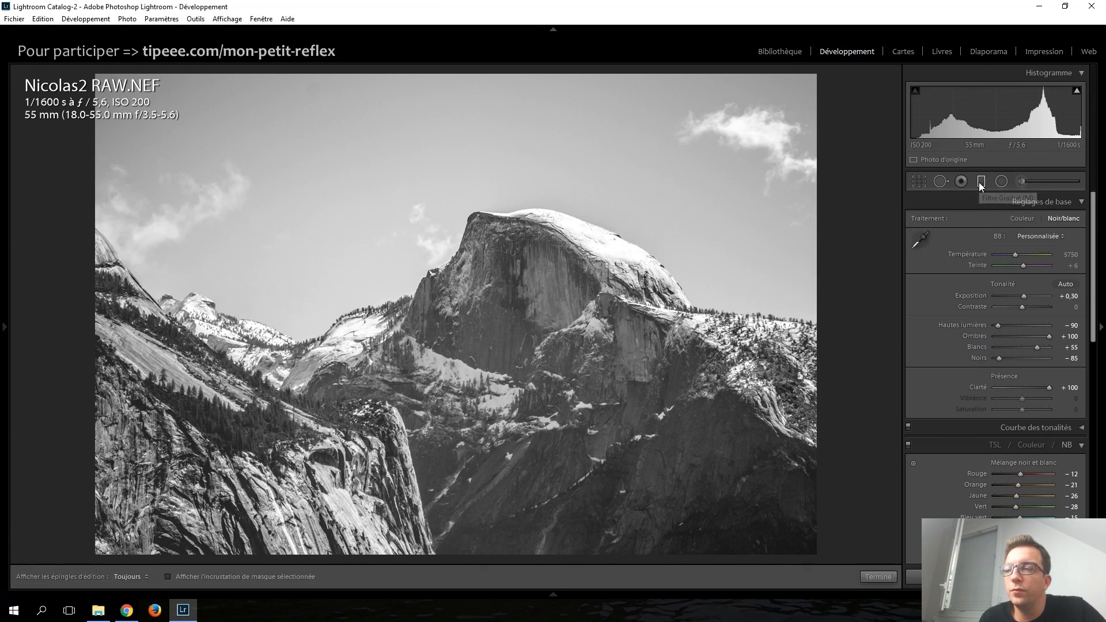
{"action": "left_click", "coordinate": [334, 383]}
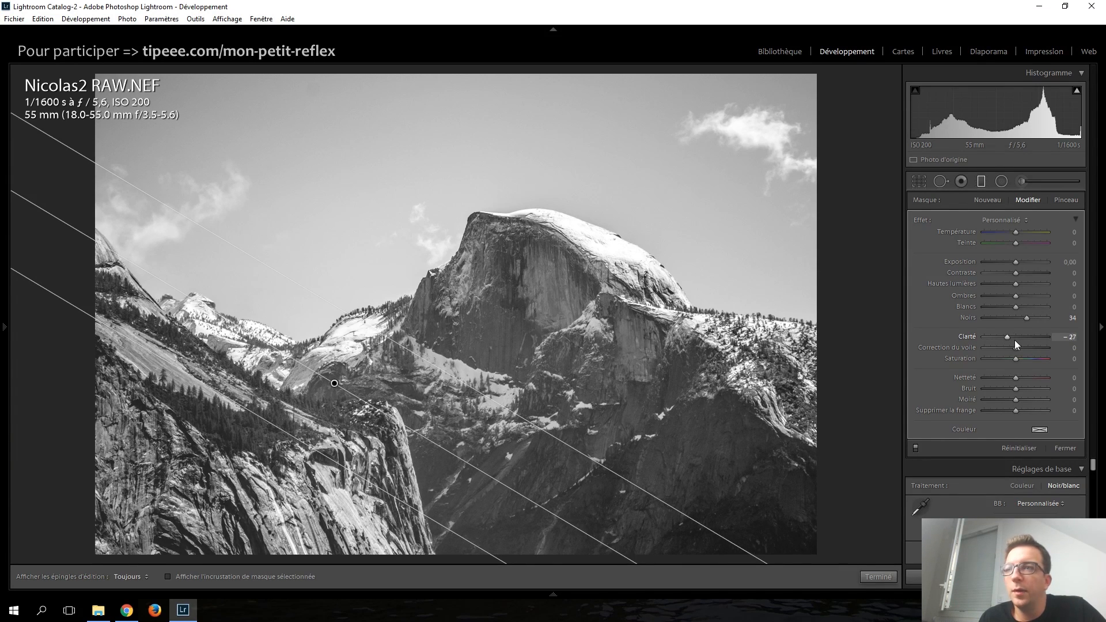
{"action": "left_click", "coordinate": [980, 182]}
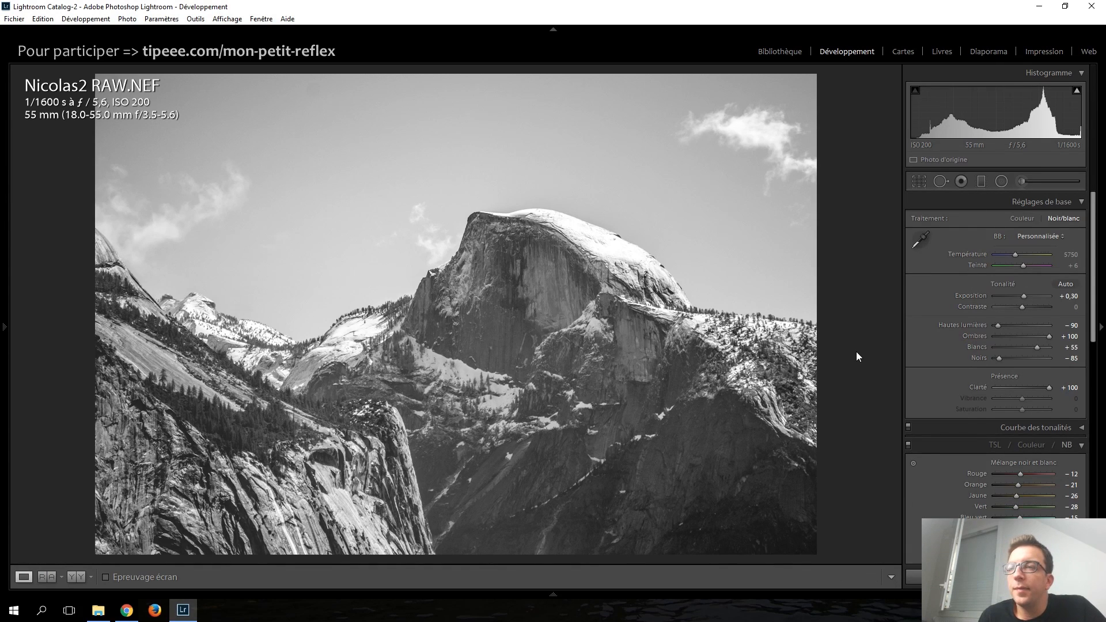
Step: Try darkening the sky by lowering Bleu in the black and white mix to −33, and raise it to −18
{"action": "scroll", "coordinate": [951, 364], "scroll_direction": "down", "scroll_amount": 4}
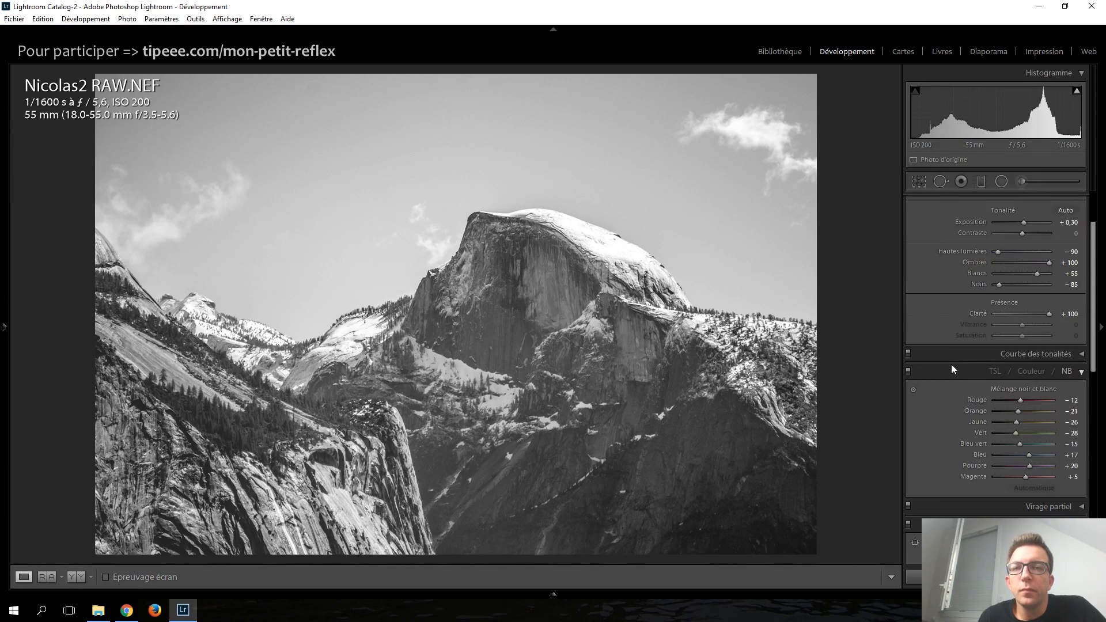
{"action": "scroll", "coordinate": [954, 361], "scroll_direction": "up", "scroll_amount": 2}
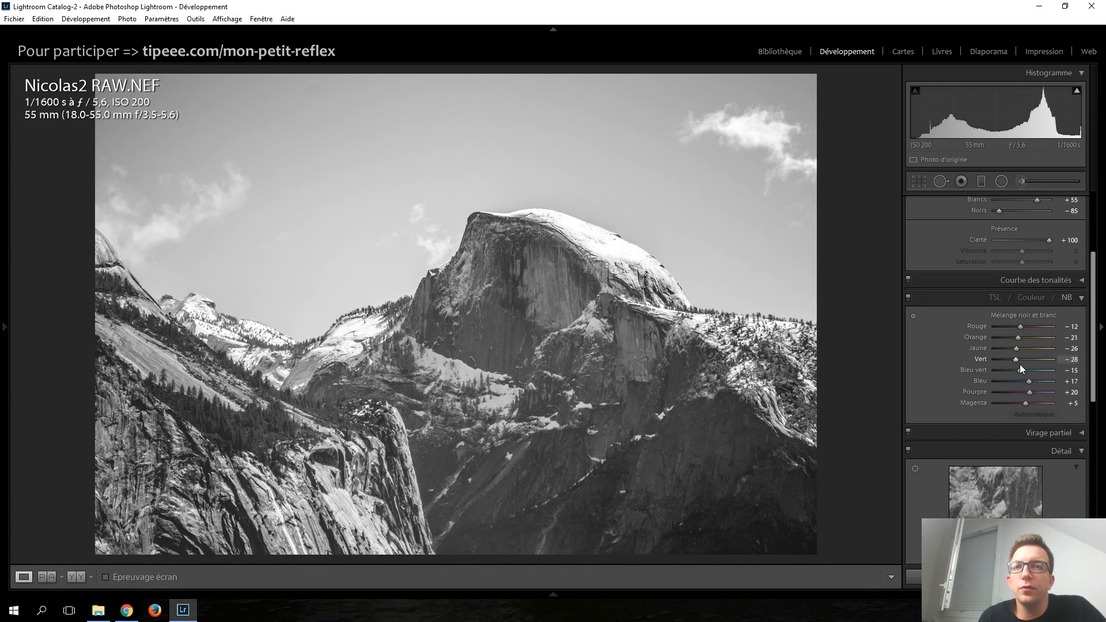
{"action": "left_click_drag", "start_coordinate": [1029, 384], "coordinate": [1028, 382]}
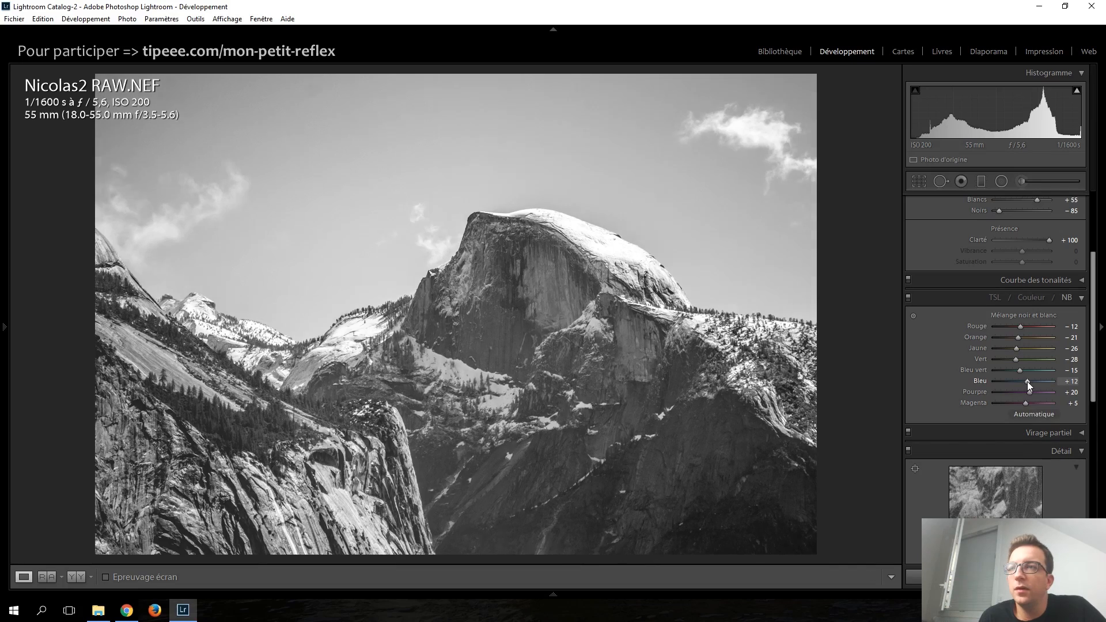
{"action": "key", "text": "Down"}
{"action": "key", "text": "Down"}
{"action": "key", "text": "Down"}
{"action": "key", "text": "Down"}
{"action": "key", "text": "Down"}
{"action": "key", "text": "Down"}
{"action": "key", "text": "Down"}
{"action": "key", "text": "Down"}
{"action": "key", "text": "Down"}
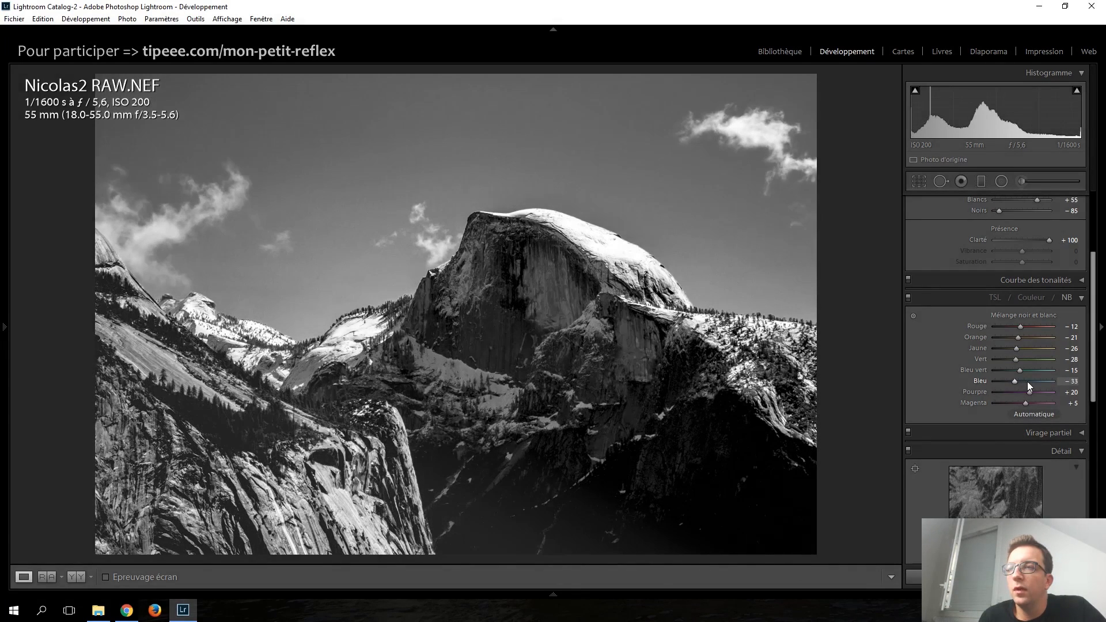
{"action": "key", "text": "Up"}
{"action": "key", "text": "Up"}
{"action": "key", "text": "Up"}
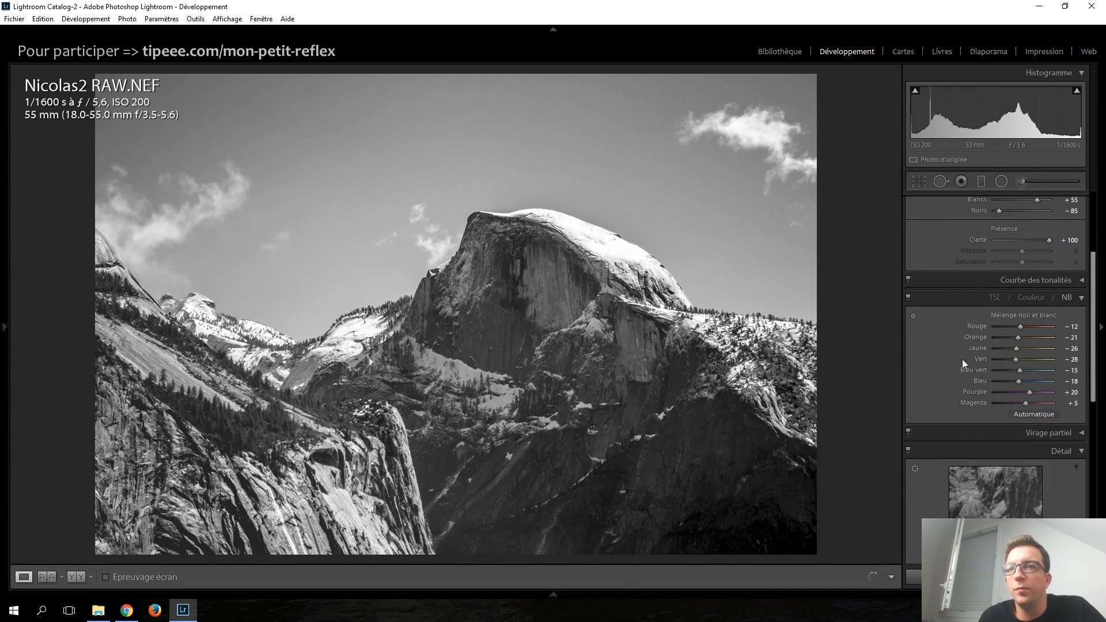
Step: Try lowering Bleu to −53, return it to −18, and inspect the snowy summit's edge at full size
{"action": "key", "text": "Down"}
{"action": "key", "text": "Down"}
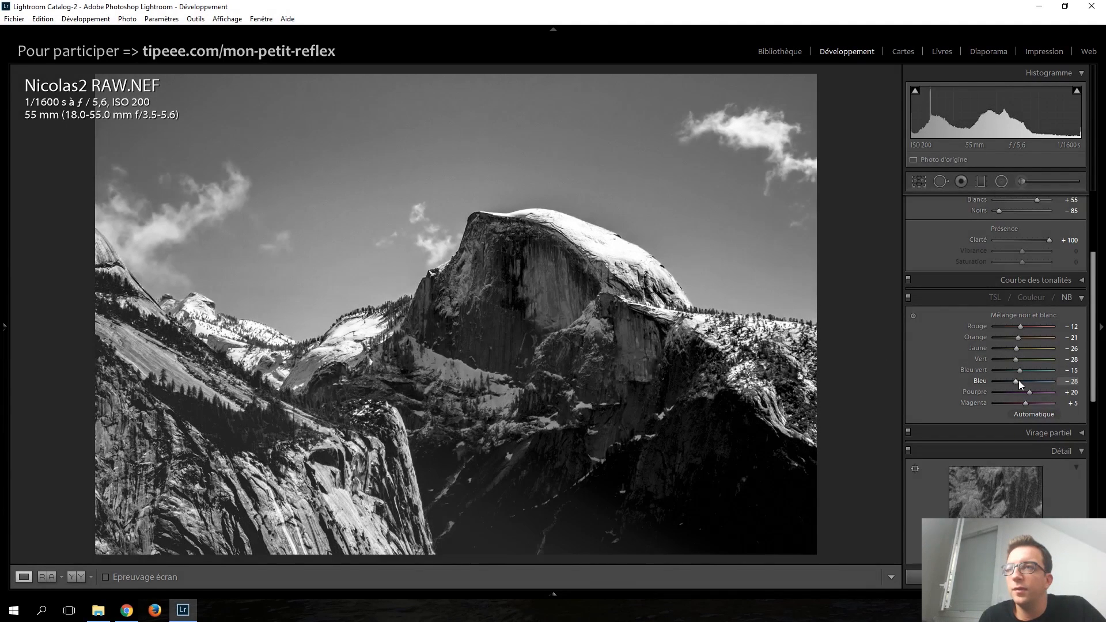
{"action": "key", "text": "Down"}
{"action": "key", "text": "Down"}
{"action": "key", "text": "Down"}
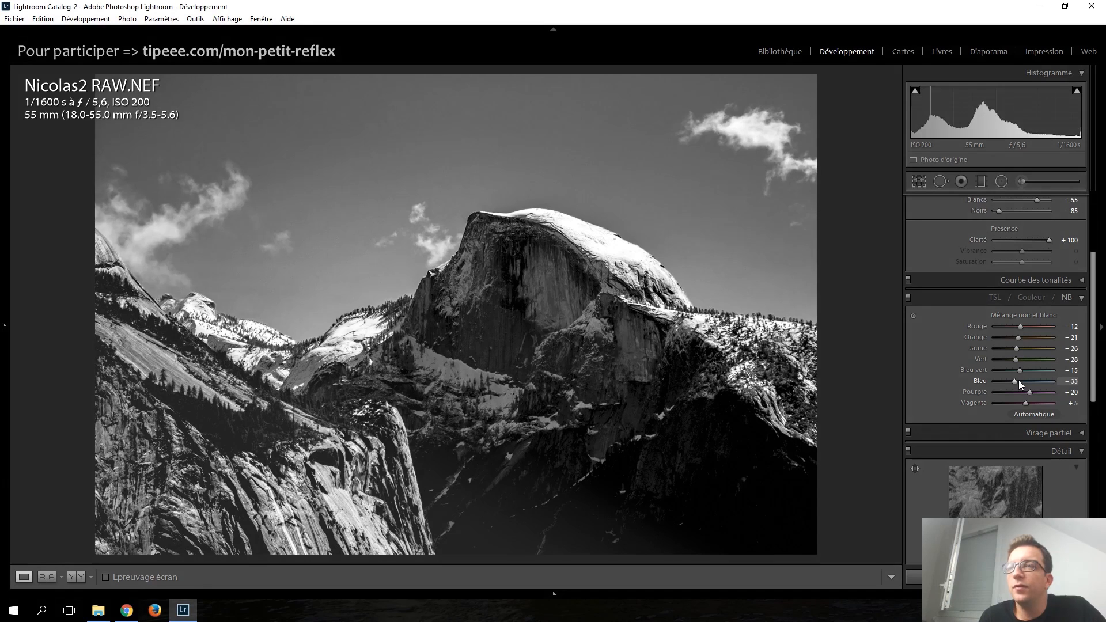
{"action": "key", "text": "Down"}
{"action": "key", "text": "Down"}
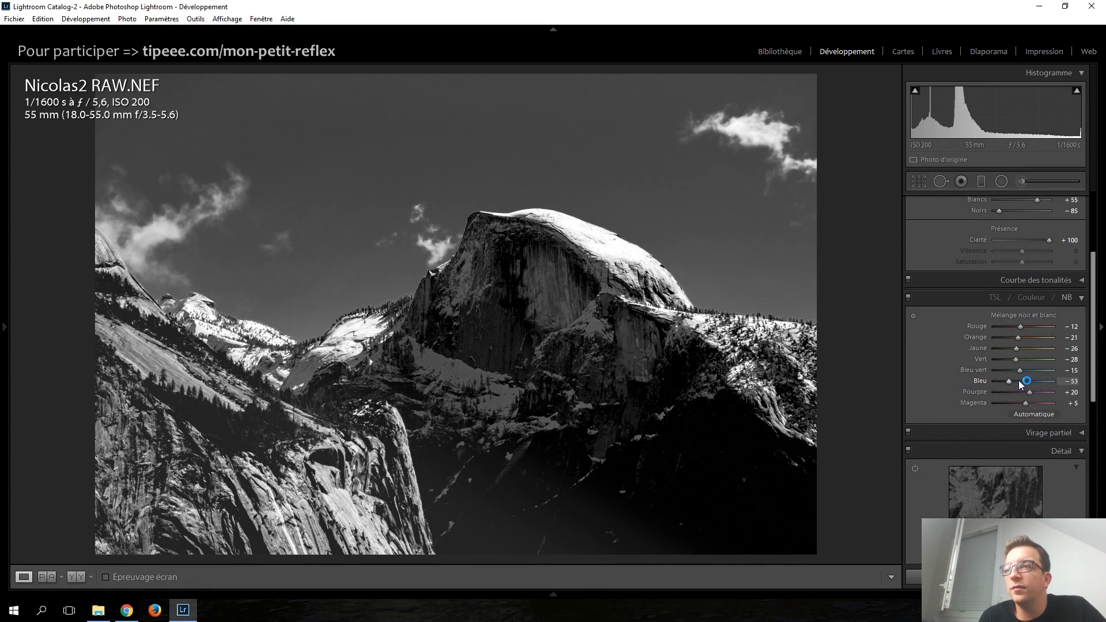
{"action": "key", "text": "Up"}
{"action": "key", "text": "Up"}
{"action": "key", "text": "Up"}
{"action": "key", "text": "Up"}
{"action": "key", "text": "Up"}
{"action": "key", "text": "Up"}
{"action": "key", "text": "Up"}
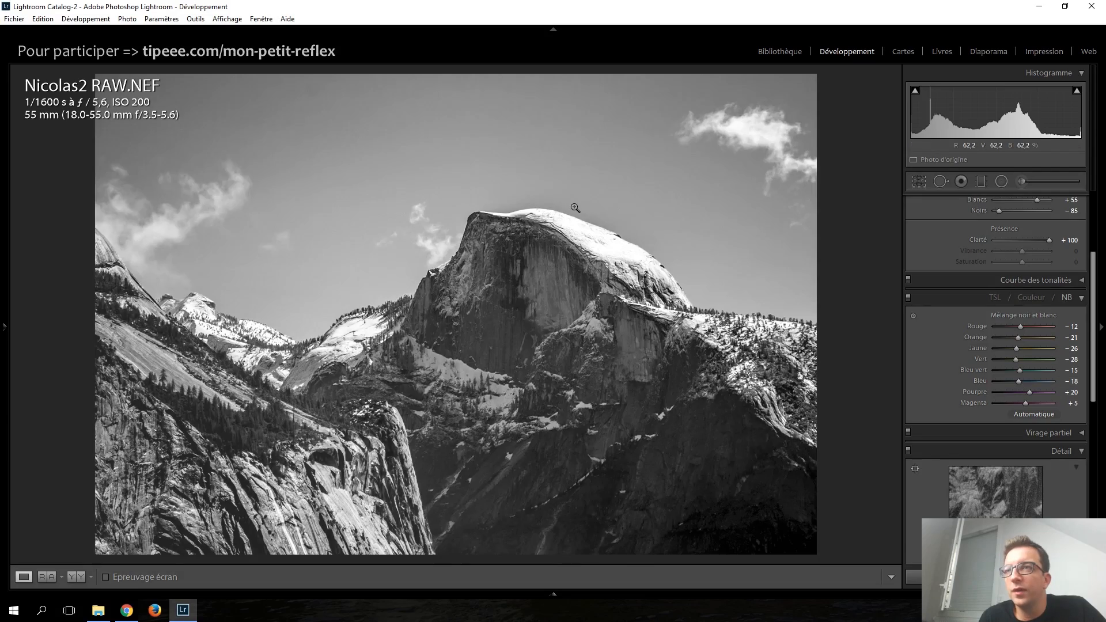
{"action": "left_click", "coordinate": [576, 208]}
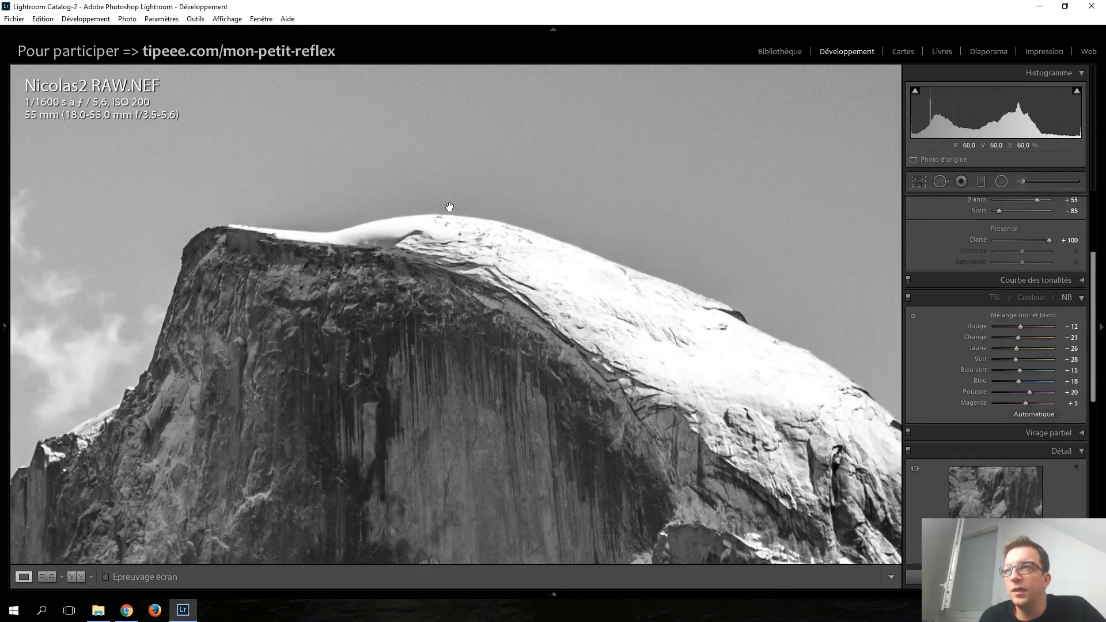
{"action": "left_click", "coordinate": [449, 208]}
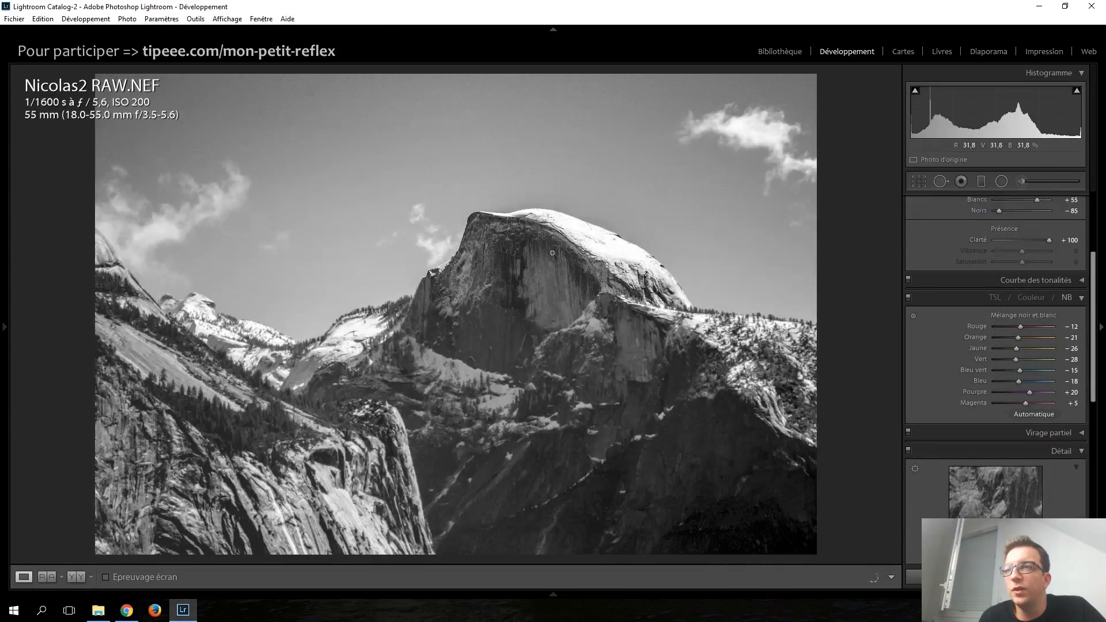
Step: Reset Bleu in the black and white mix and set it to −20 to darken the sky
{"action": "double_click", "coordinate": [1017, 380]}
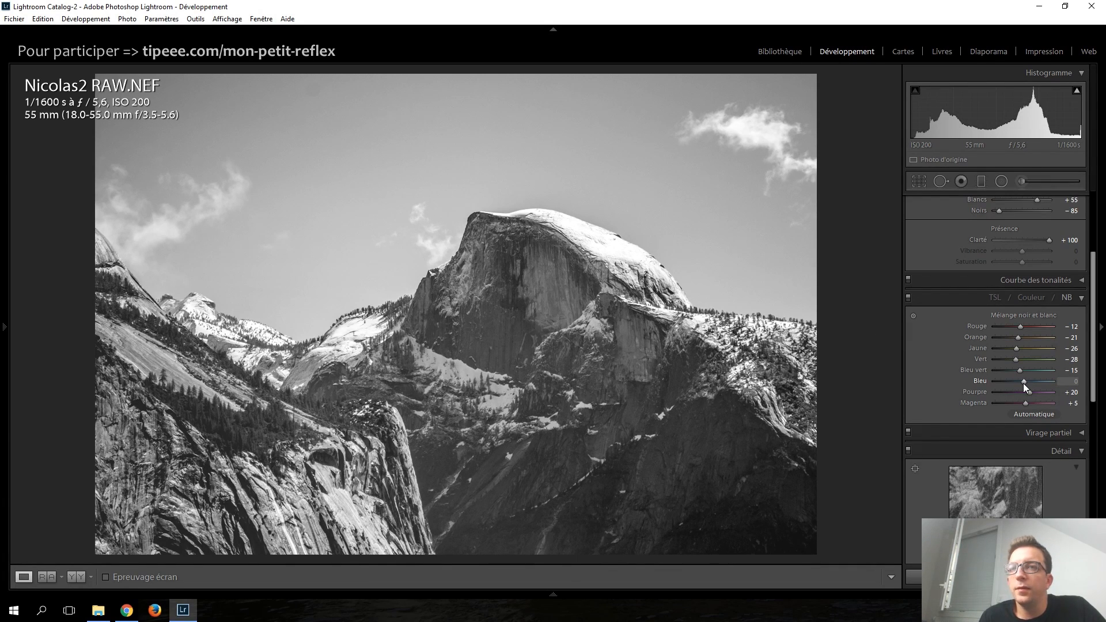
{"action": "key", "text": "Down"}
{"action": "key", "text": "Down"}
{"action": "key", "text": "Down"}
{"action": "key", "text": "Down"}
{"action": "key", "text": "Down"}
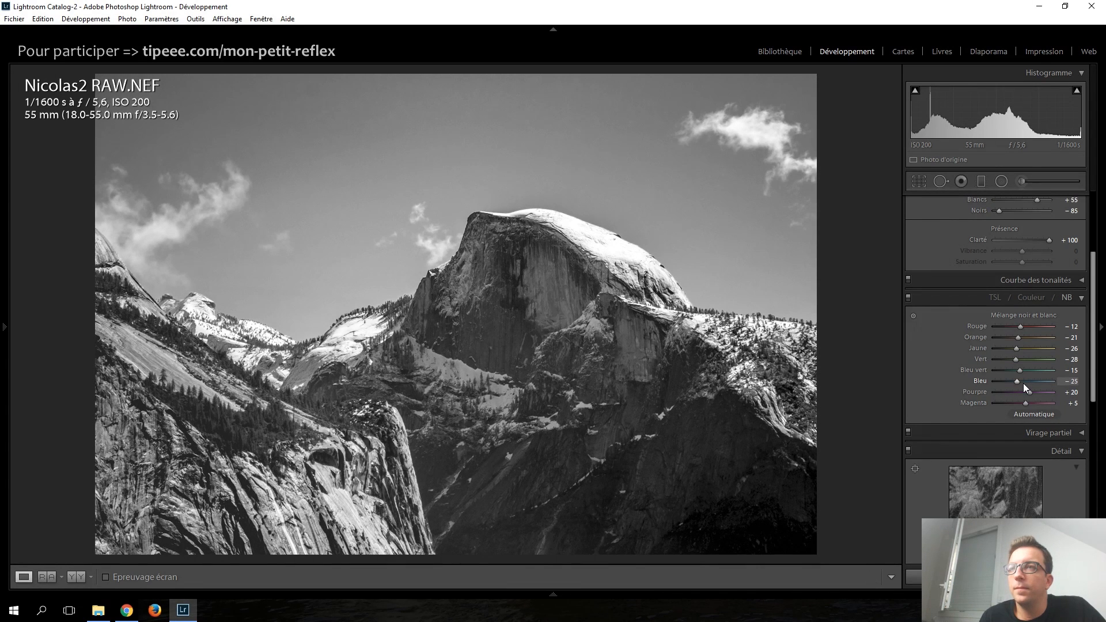
{"action": "key", "text": "Up"}
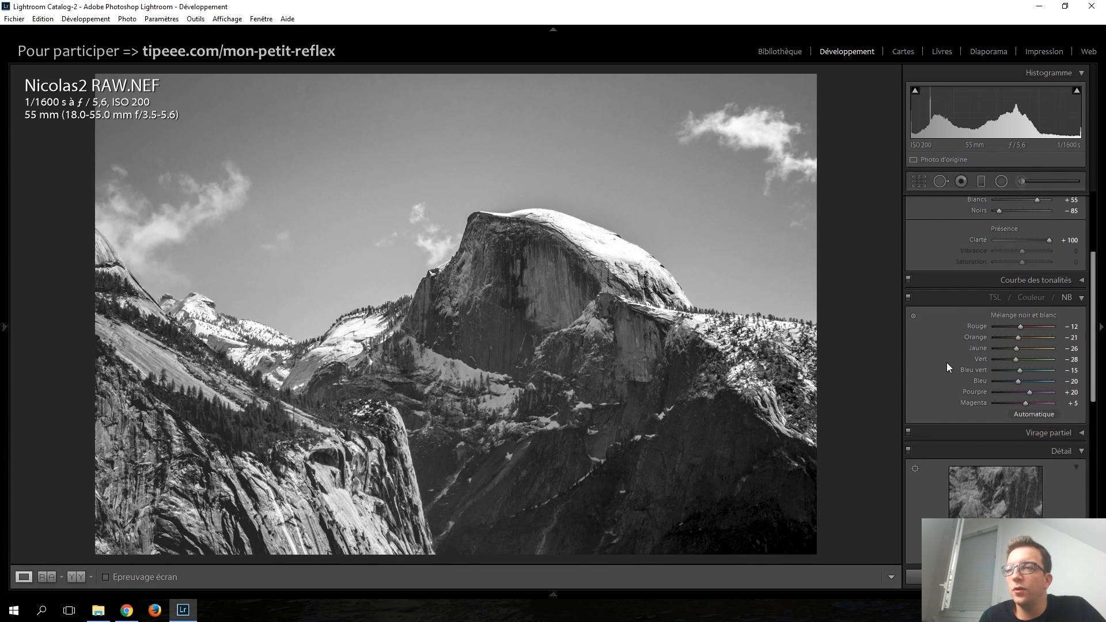
Step: Lighten the mountain photo's darkest tones by setting the global Noirs to −70
{"action": "scroll", "coordinate": [946, 362], "scroll_direction": "up", "scroll_amount": 3}
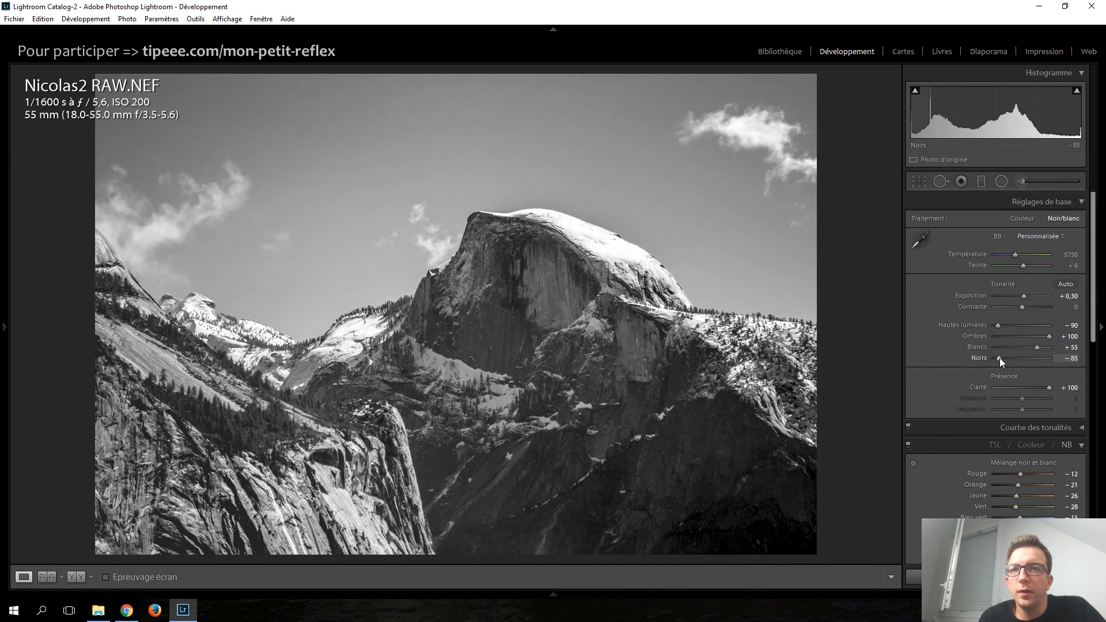
{"action": "key", "text": "Up"}
{"action": "key", "text": "Up"}
{"action": "key", "text": "Up"}
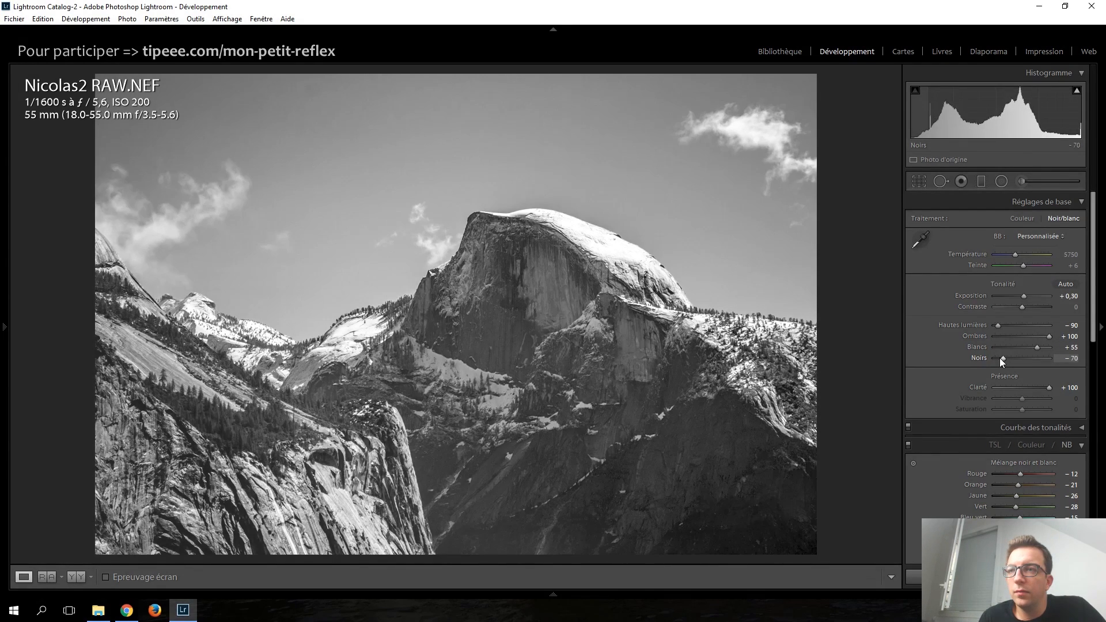
{"action": "key", "text": "Up"}
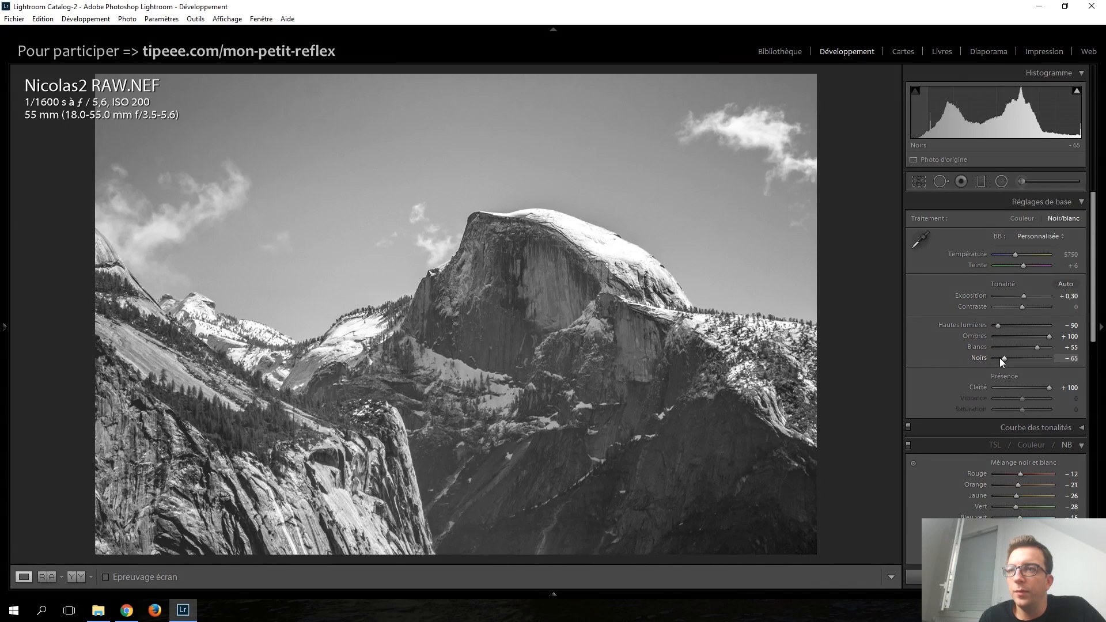
{"action": "key", "text": "Up"}
{"action": "key", "text": "Down"}
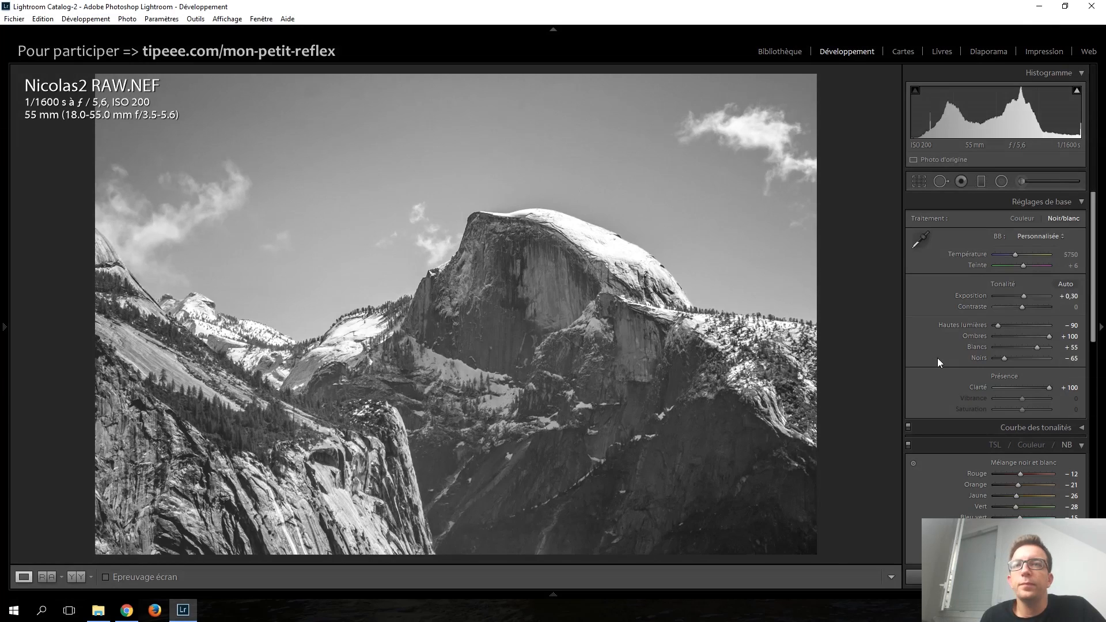
{"action": "key", "text": "Down"}
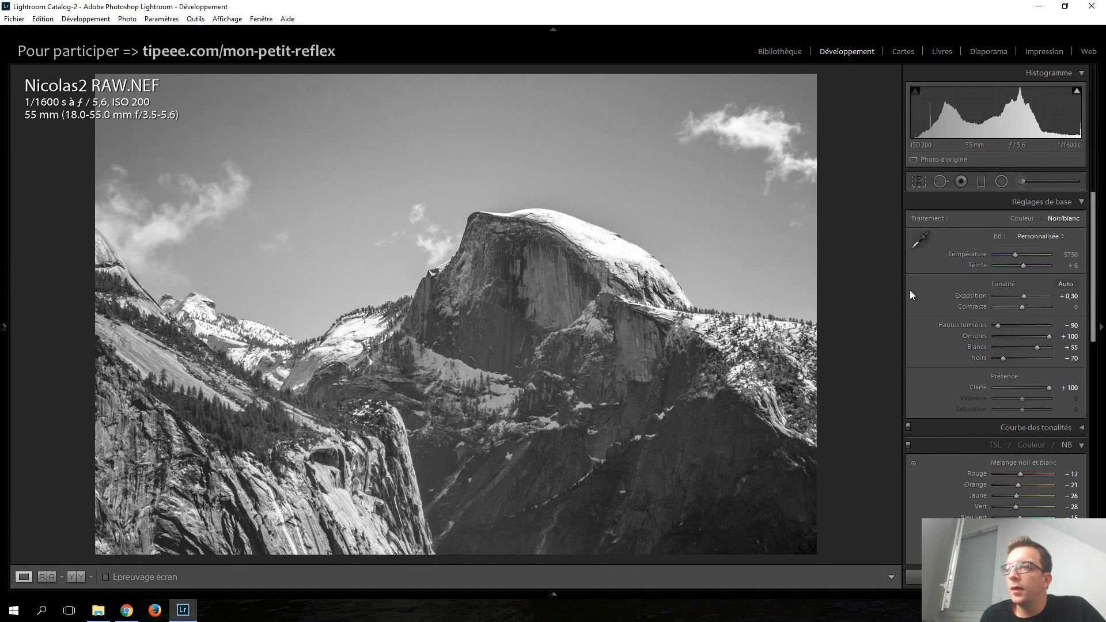
Step: Sharpen the mountain photo by setting the Netteté Gain to 55
{"action": "scroll", "coordinate": [931, 302], "scroll_direction": "down", "scroll_amount": 10}
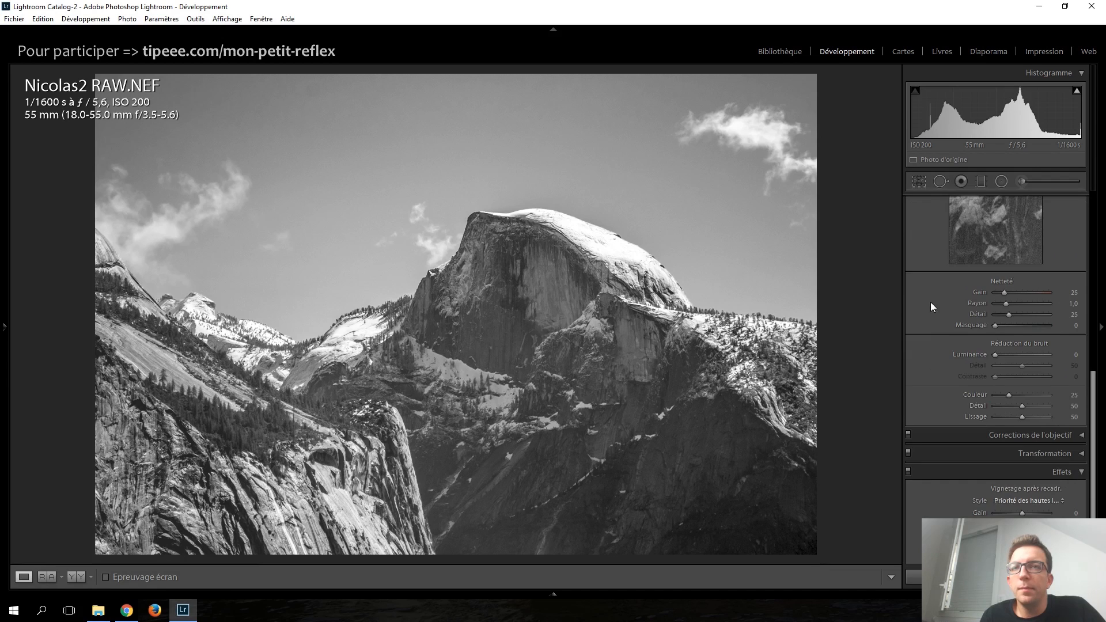
{"action": "scroll", "coordinate": [946, 288], "scroll_direction": "up", "scroll_amount": 1}
{"action": "left_click_drag", "start_coordinate": [1005, 293], "coordinate": [1013, 293]}
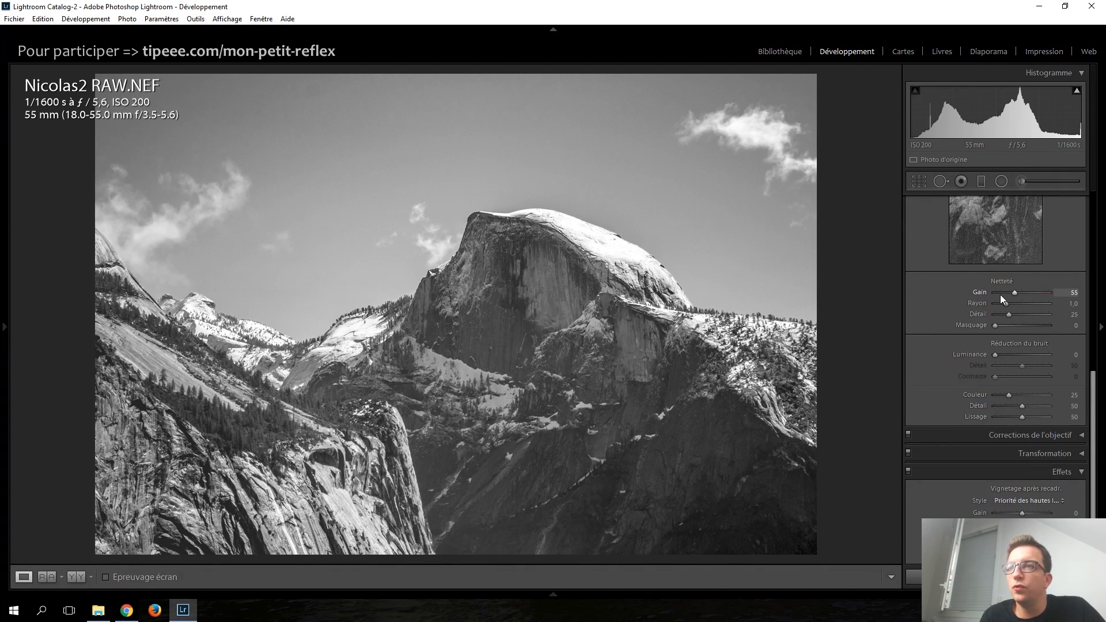
{"action": "scroll", "coordinate": [949, 300], "scroll_direction": "down", "scroll_amount": 3}
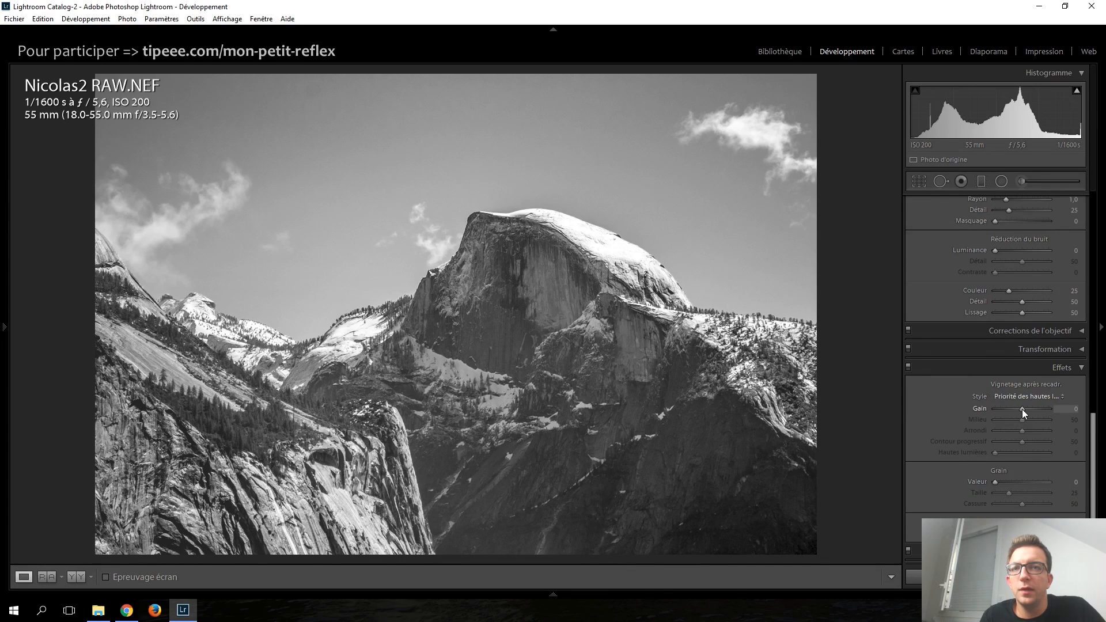
Step: Darken the mountain photo's corners slightly by setting the post-crop vignette Gain to −5
{"action": "scroll", "coordinate": [1022, 409], "scroll_direction": "down", "scroll_amount": 3}
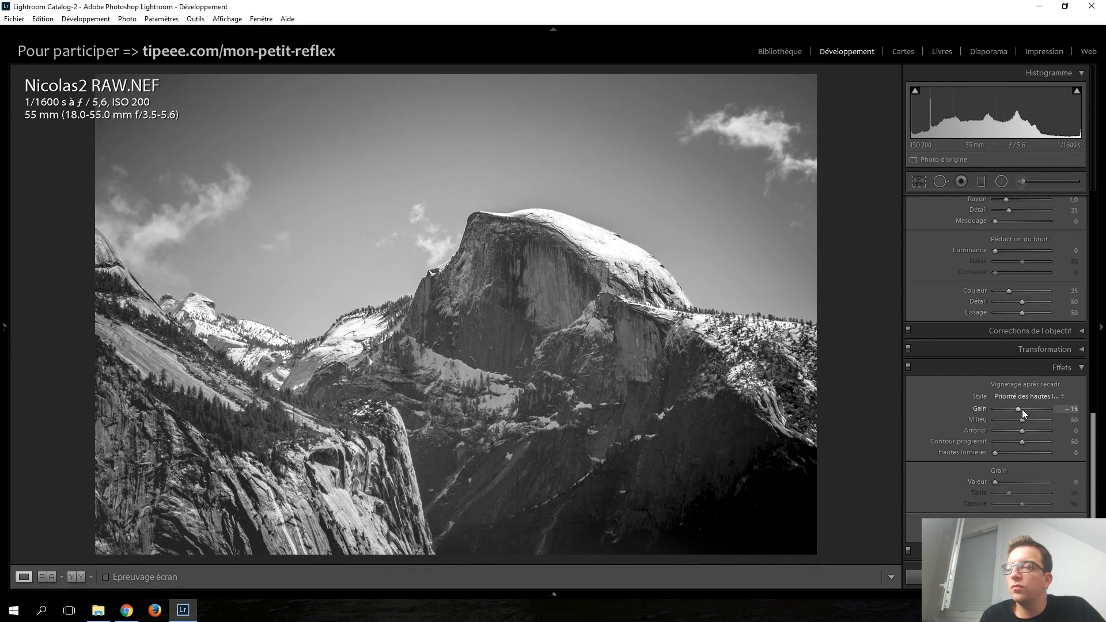
{"action": "scroll", "coordinate": [1022, 409], "scroll_direction": "up", "scroll_amount": 2}
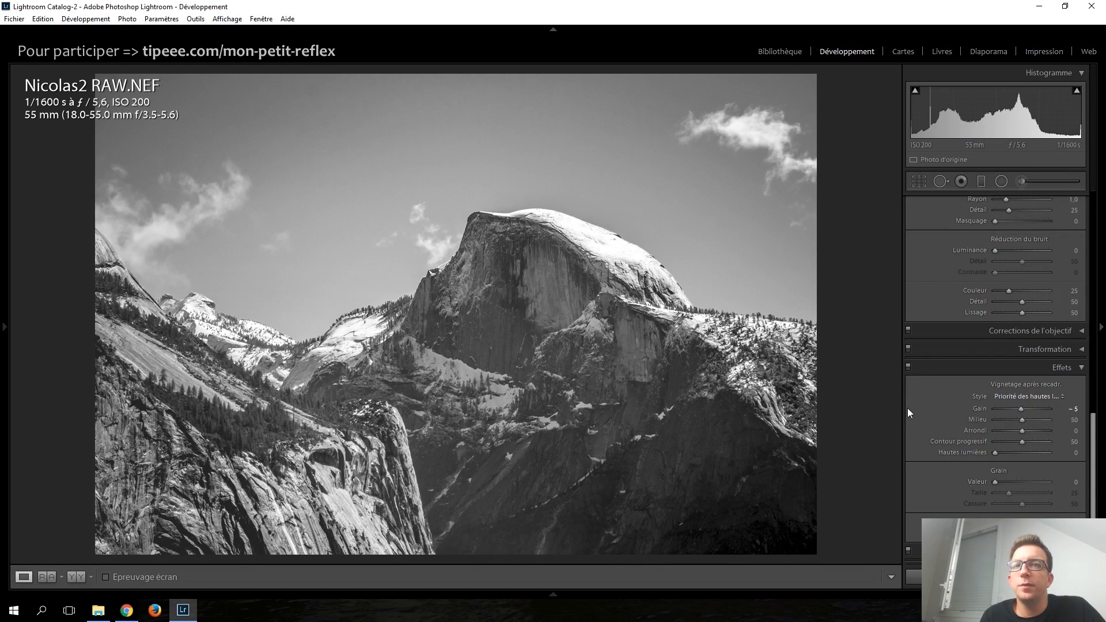
{"action": "scroll", "coordinate": [940, 424], "scroll_direction": "up", "scroll_amount": 10}
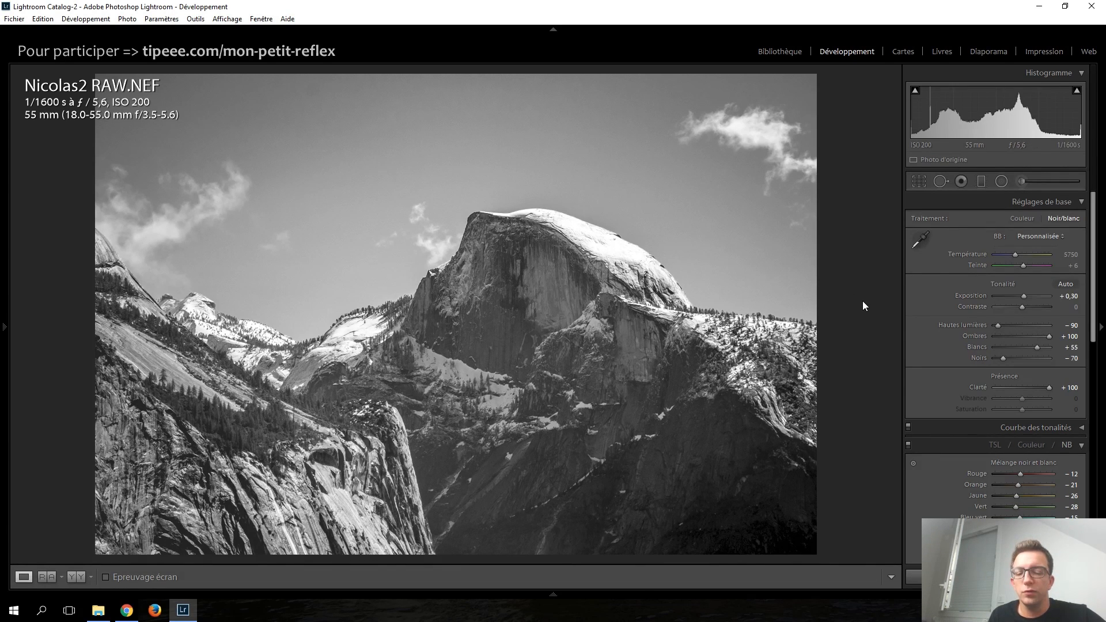
Step: Compare the finished Nicolas2 RAW edit with the Nicolas2 JPG version, switching back and forth between them
{"action": "key", "text": "Left"}
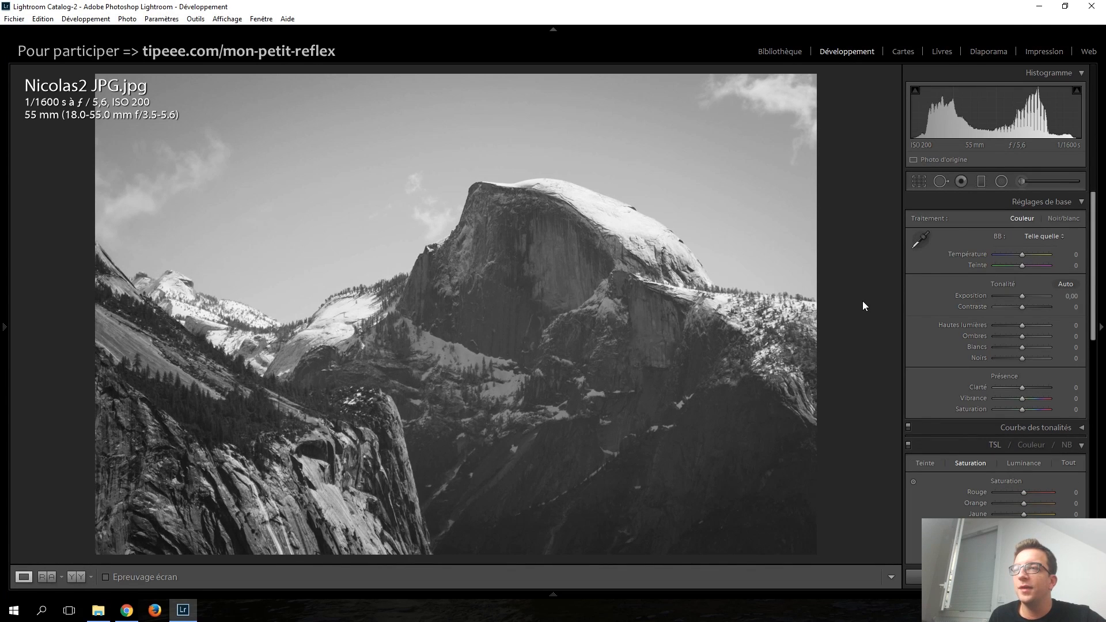
{"action": "key", "text": "Right"}
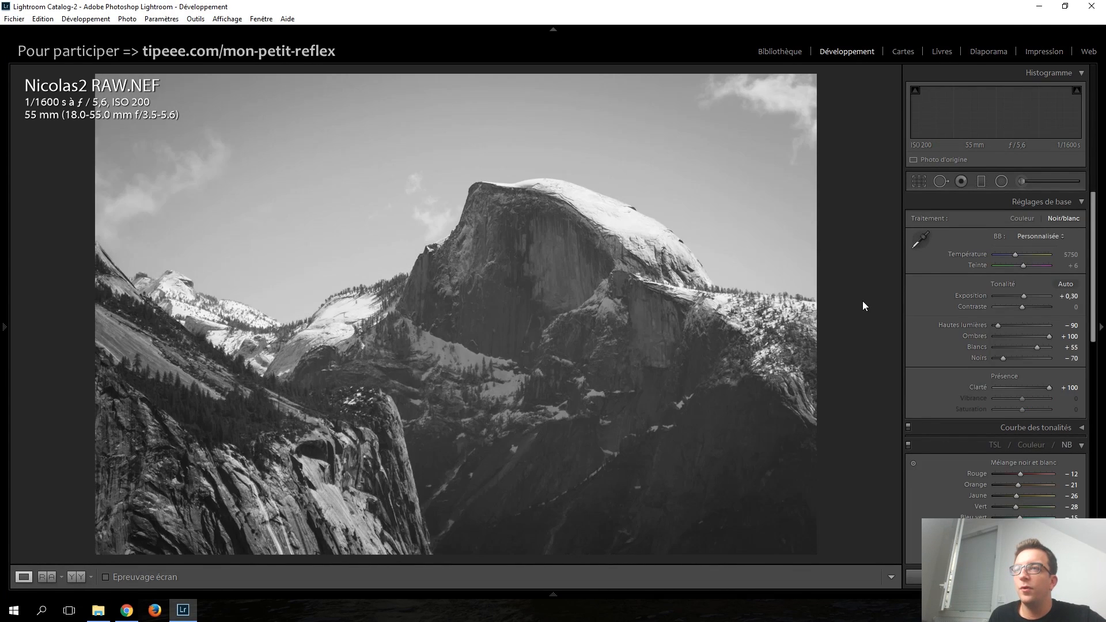
{"action": "key", "text": "Left"}
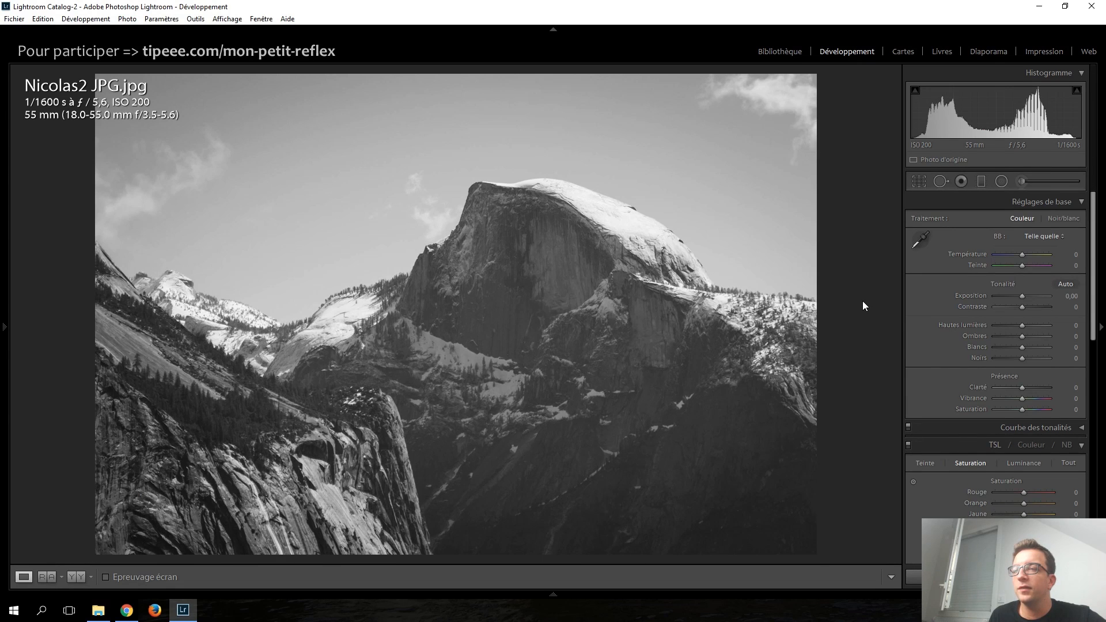
{"action": "key", "text": "Right"}
{"action": "key", "text": "Left"}
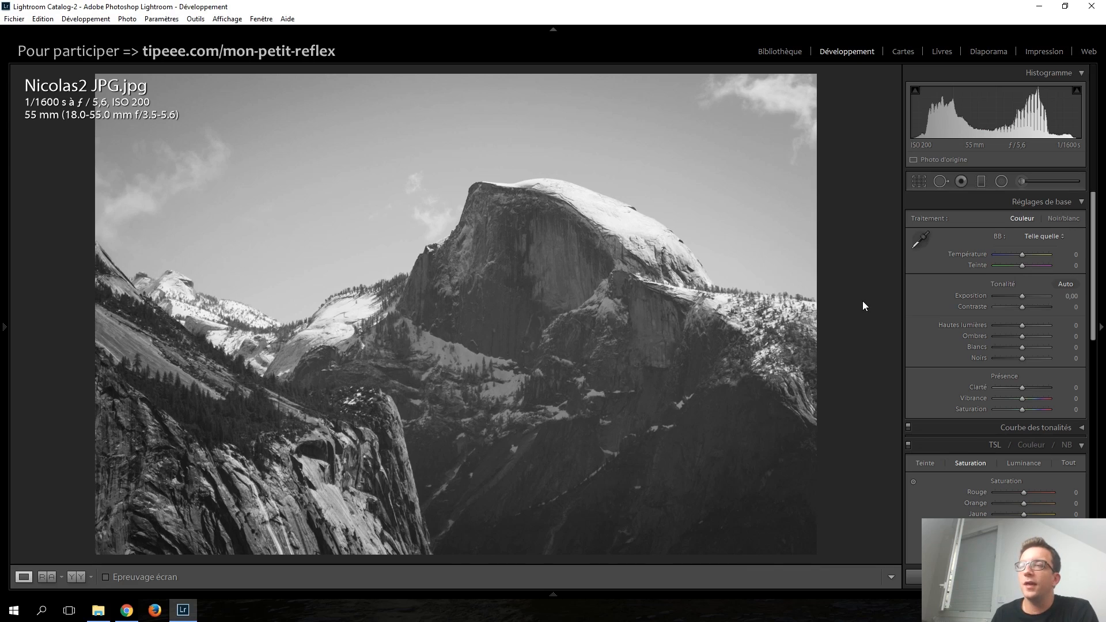
{"action": "key", "text": "Right"}
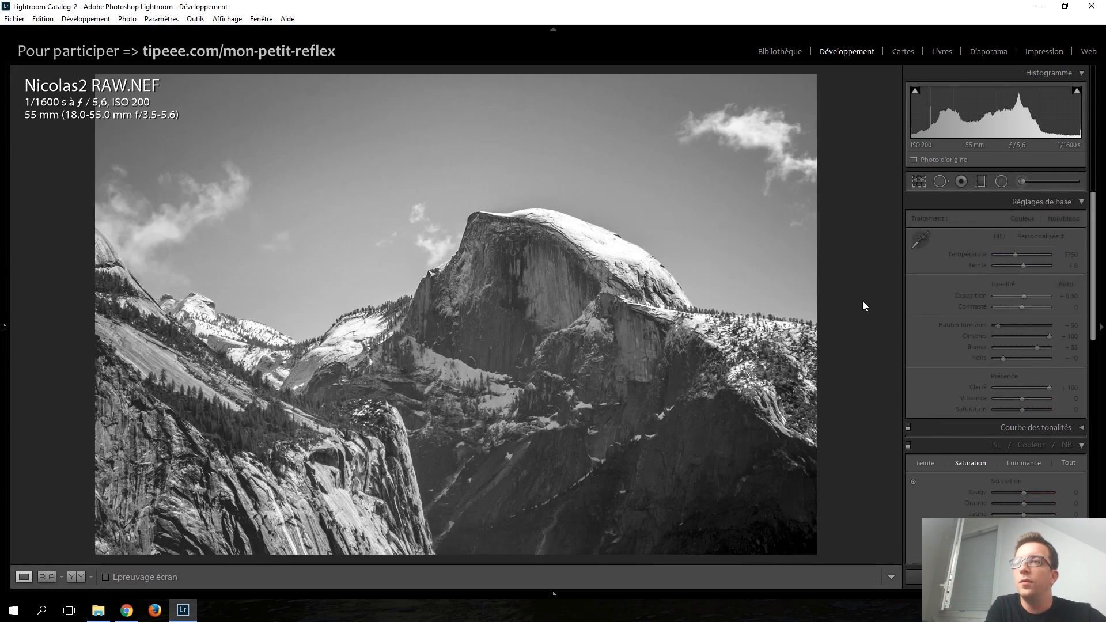
{"action": "key", "text": "Left"}
{"action": "key", "text": "Right"}
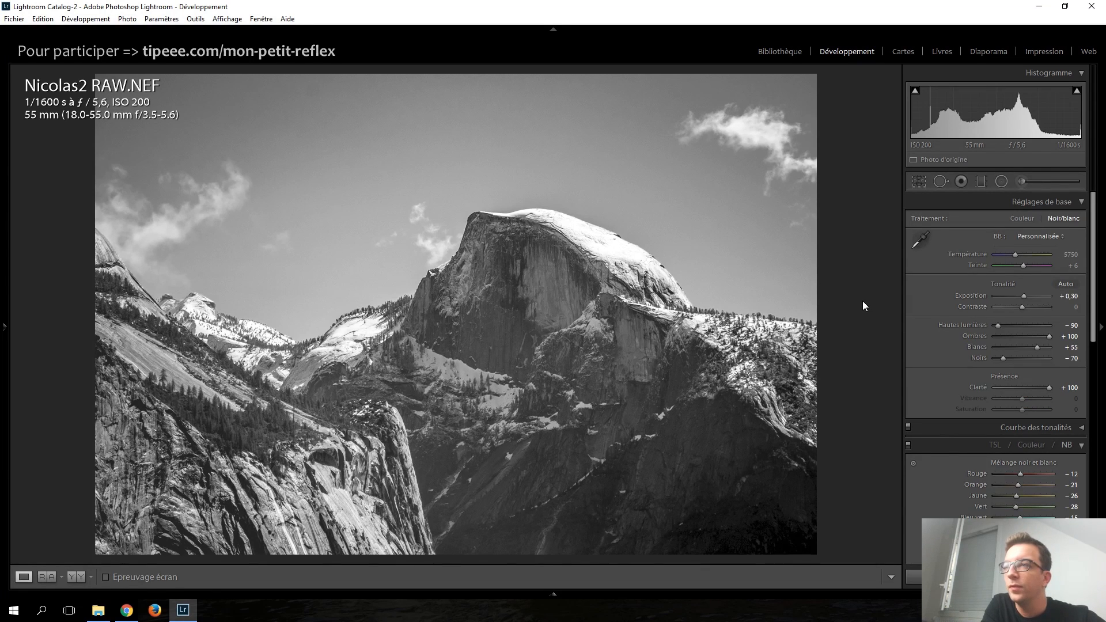
{"action": "key", "text": "Left"}
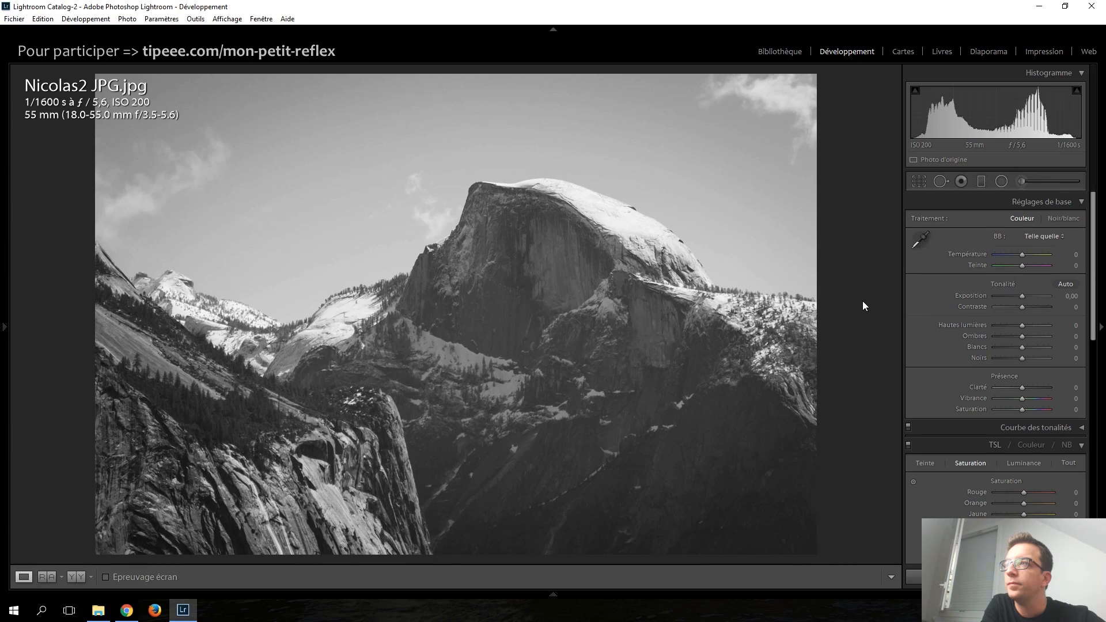
Step: Go to Sylvain RAW.NEF, the night tower photo, and brighten it by setting Exposition to +2,50
{"action": "key", "text": "Left"}
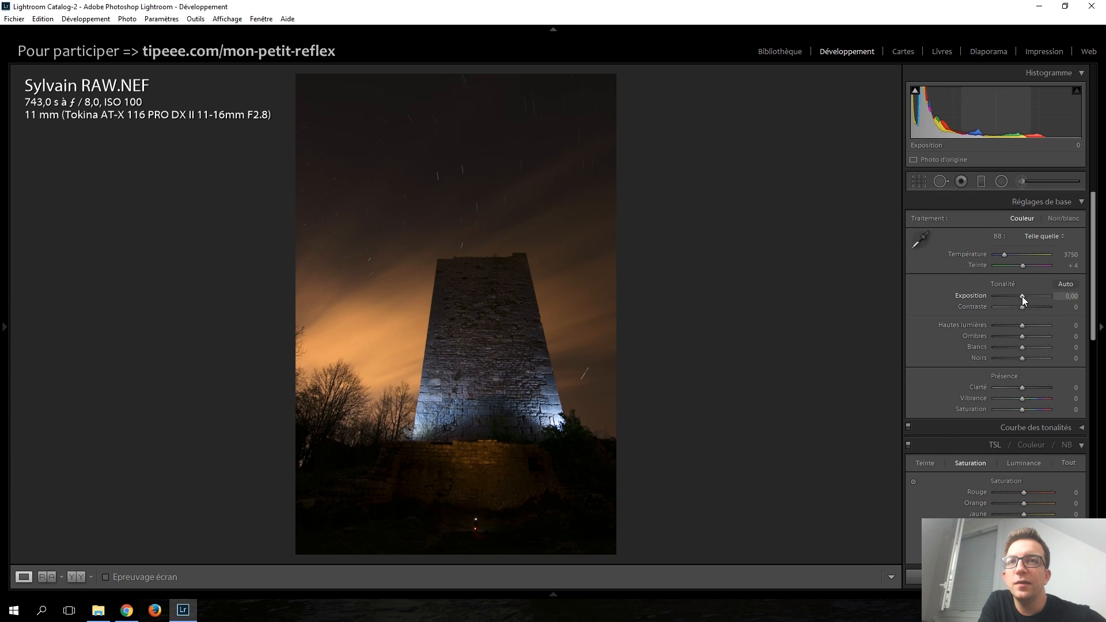
{"action": "key", "text": "Up"}
{"action": "key", "text": "Up"}
{"action": "key", "text": "Up"}
{"action": "key", "text": "Up"}
{"action": "key", "text": "Up"}
{"action": "key", "text": "Up"}
{"action": "key", "text": "Up"}
{"action": "key", "text": "Up"}
{"action": "key", "text": "Up"}
{"action": "key", "text": "Up"}
{"action": "key", "text": "Up"}
{"action": "key", "text": "Up"}
{"action": "key", "text": "Up"}
{"action": "key", "text": "Up"}
{"action": "key", "text": "Up"}
{"action": "key", "text": "Up"}
{"action": "key", "text": "Up"}
{"action": "key", "text": "Up"}
{"action": "key", "text": "Up"}
{"action": "key", "text": "Up"}
{"action": "key", "text": "Up"}
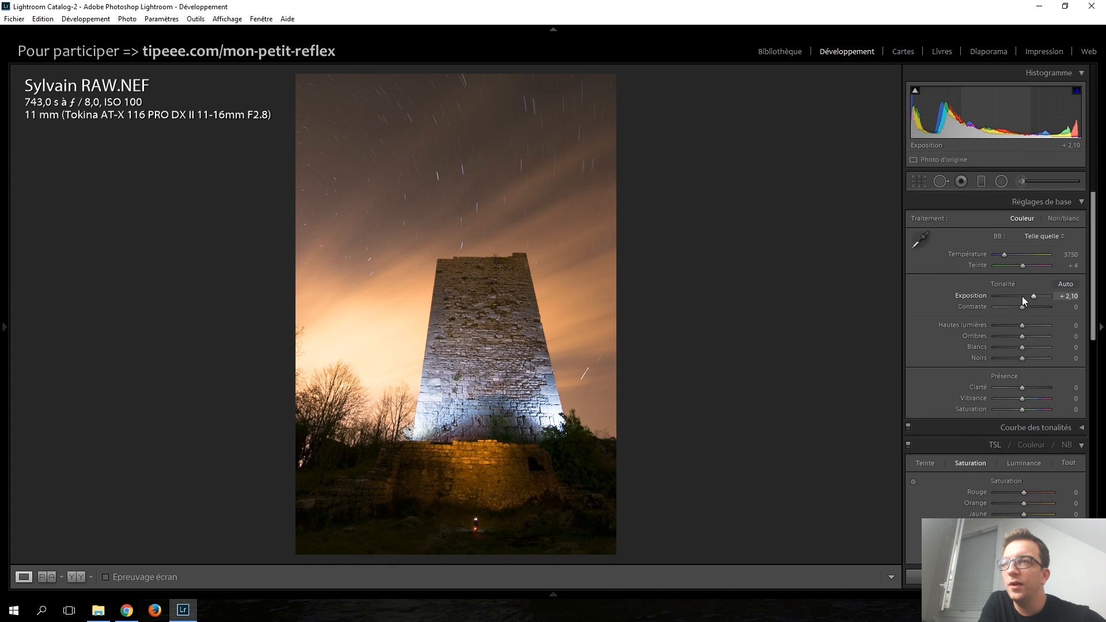
{"action": "key", "text": "Up"}
{"action": "key", "text": "Up"}
{"action": "key", "text": "Up"}
{"action": "key", "text": "Up"}
{"action": "key", "text": "Up"}
{"action": "key", "text": "Up"}
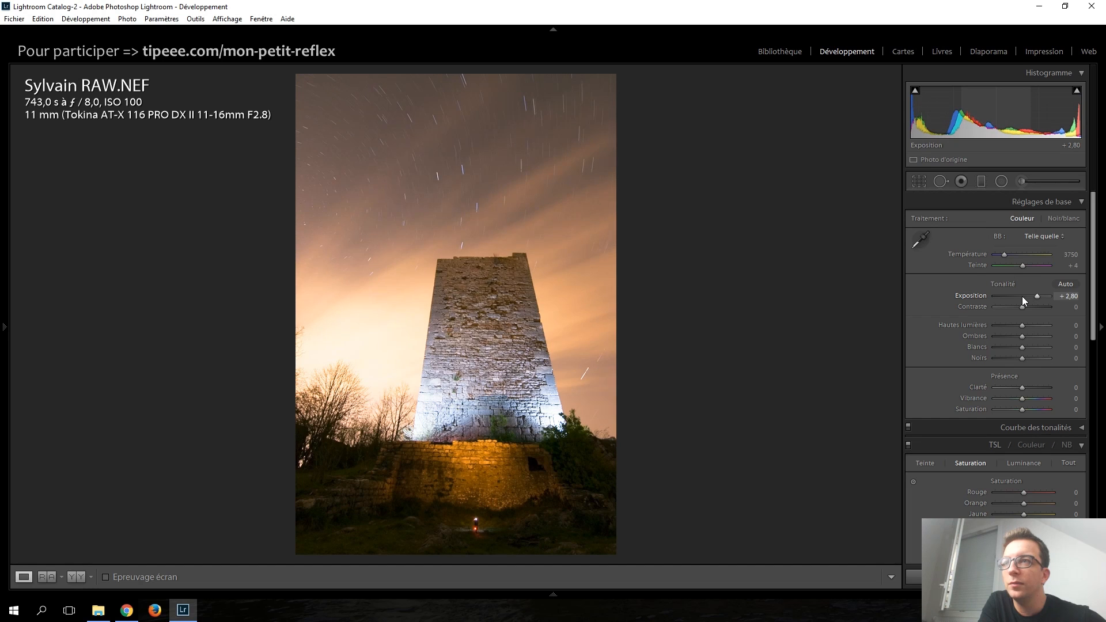
{"action": "key", "text": "Down"}
{"action": "key", "text": "Down"}
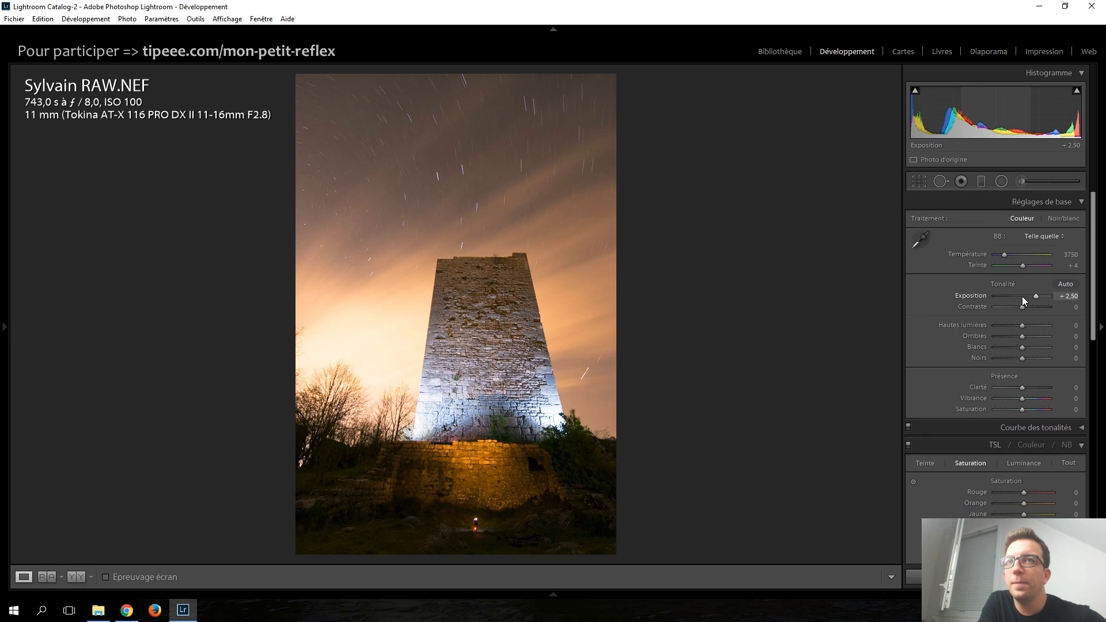
Step: Try Hautes lumières at −75 on the tower photo and raise it to +5 to compare the bright sky
{"action": "key", "text": "Down"}
{"action": "key", "text": "Down"}
{"action": "key", "text": "Down"}
{"action": "key", "text": "Down"}
{"action": "key", "text": "Down"}
{"action": "key", "text": "Down"}
{"action": "key", "text": "Down"}
{"action": "key", "text": "Down"}
{"action": "key", "text": "Down"}
{"action": "key", "text": "Down"}
{"action": "key", "text": "Down"}
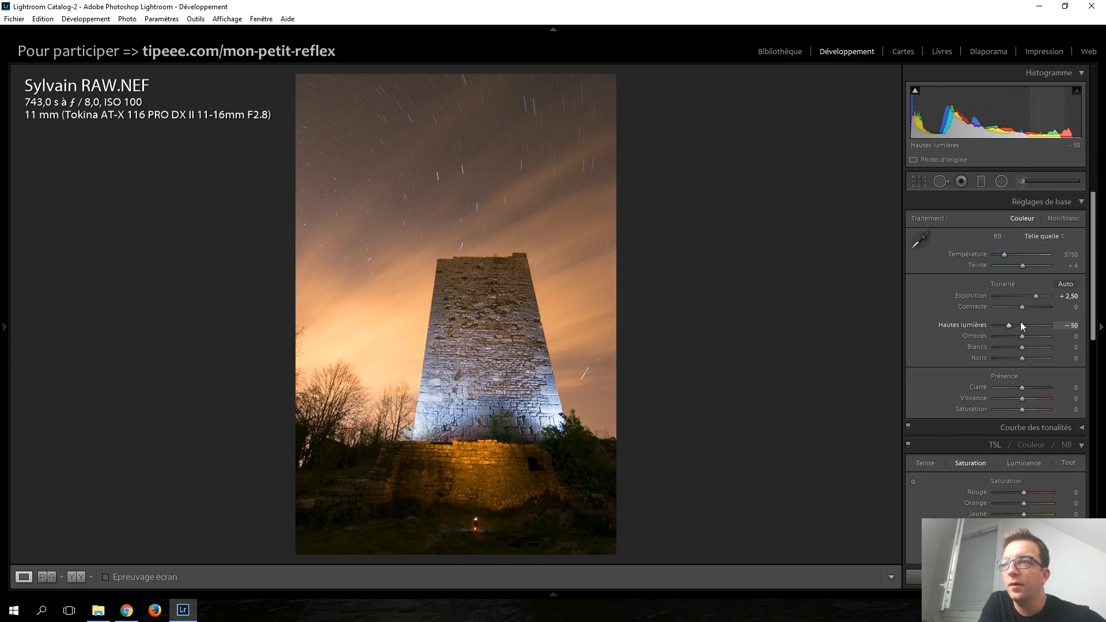
{"action": "key", "text": "Down"}
{"action": "key", "text": "Down"}
{"action": "key", "text": "Down"}
{"action": "key", "text": "Down"}
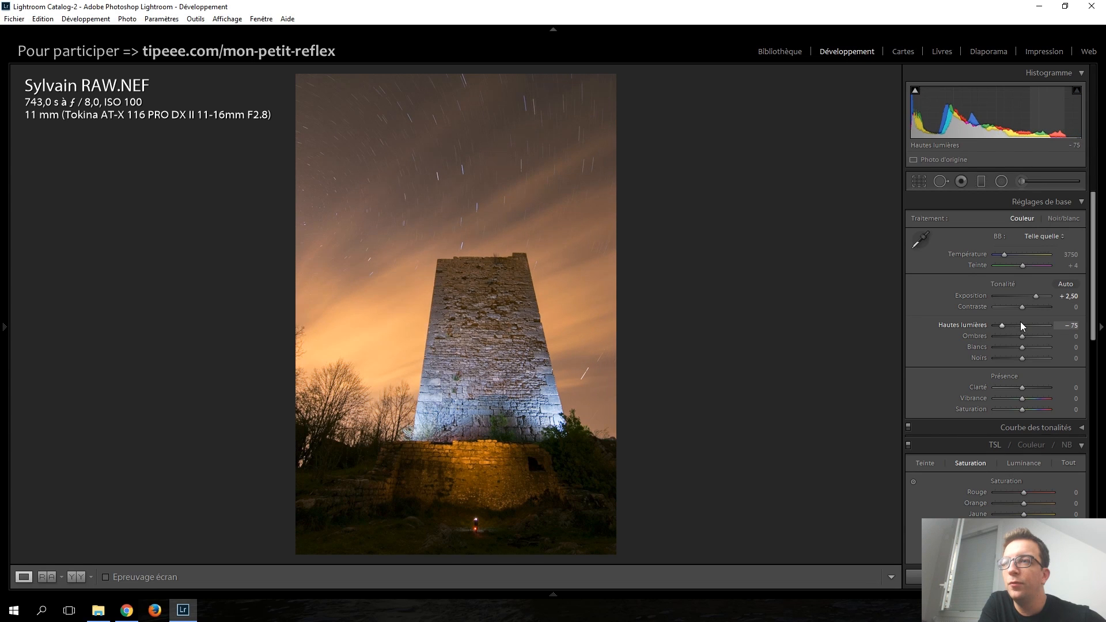
{"action": "key", "text": "Up"}
{"action": "key", "text": "Up"}
{"action": "key", "text": "Up"}
{"action": "key", "text": "Up"}
{"action": "key", "text": "Up"}
{"action": "key", "text": "Up"}
{"action": "key", "text": "Up"}
{"action": "key", "text": "Up"}
{"action": "key", "text": "Up"}
{"action": "key", "text": "Up"}
{"action": "key", "text": "Up"}
{"action": "key", "text": "Up"}
{"action": "key", "text": "Up"}
{"action": "key", "text": "Up"}
{"action": "key", "text": "Up"}
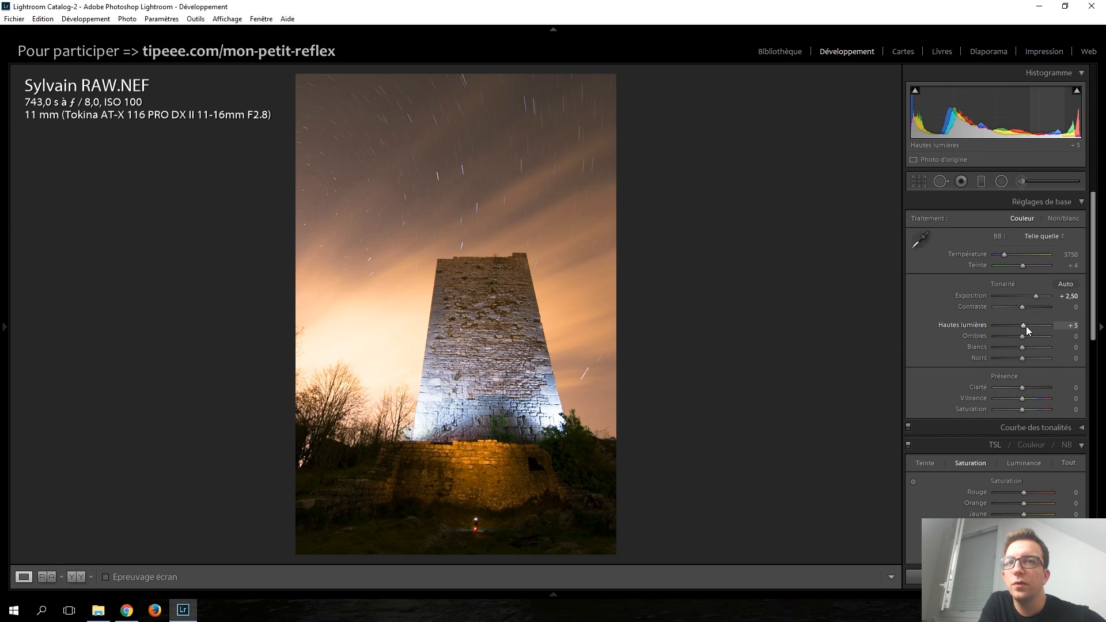
Step: Recover the bright sky and lit stonework in the tower photo by setting Hautes lumières to −41
{"action": "key", "text": "Down"}
{"action": "key", "text": "Down"}
{"action": "key", "text": "Down"}
{"action": "key", "text": "Down"}
{"action": "key", "text": "Down"}
{"action": "key", "text": "Down"}
{"action": "key", "text": "Down"}
{"action": "key", "text": "Down"}
{"action": "key", "text": "Down"}
{"action": "key", "text": "Down"}
{"action": "key", "text": "Down"}
{"action": "key", "text": "Down"}
{"action": "key", "text": "Down"}
{"action": "key", "text": "Down"}
{"action": "key", "text": "Down"}
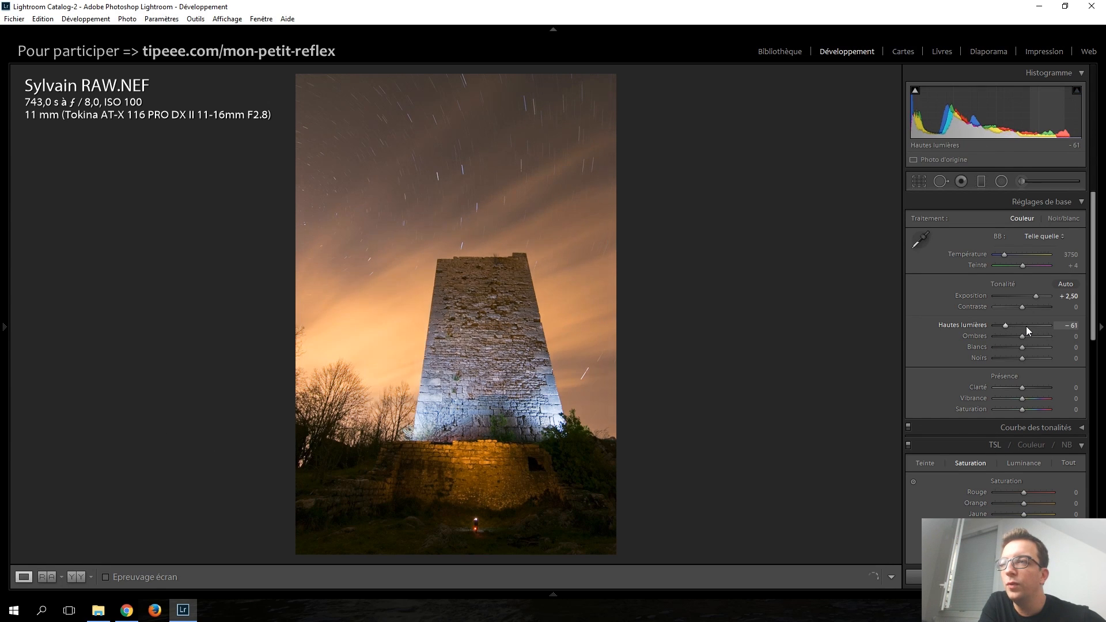
{"action": "key", "text": "Down"}
{"action": "key", "text": "Down"}
{"action": "key", "text": "Down"}
{"action": "key", "text": "Down"}
{"action": "key", "text": "Down"}
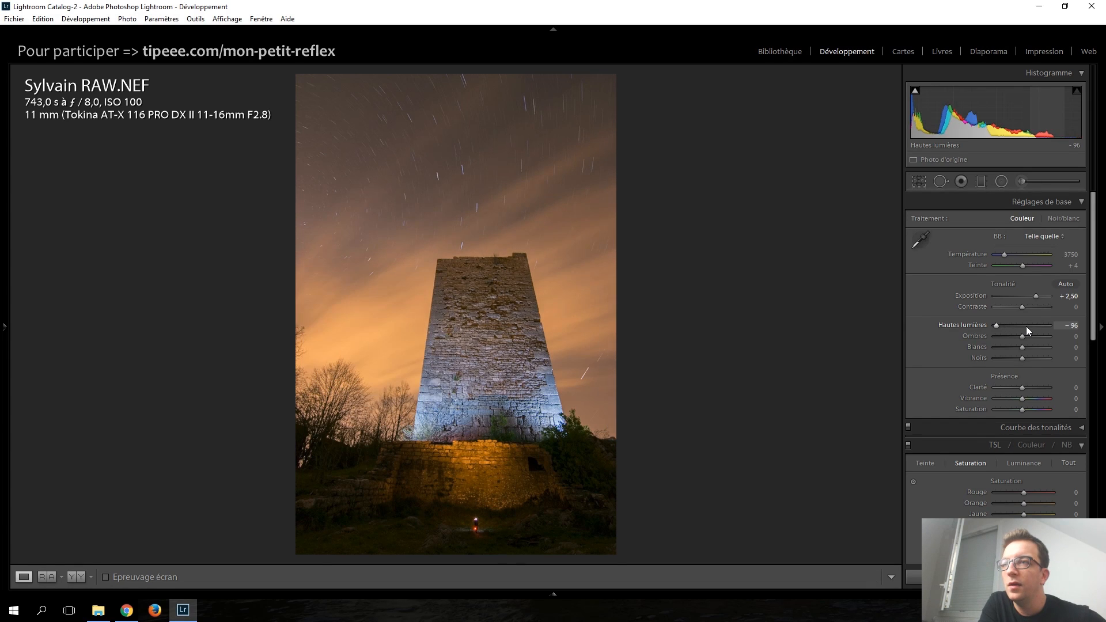
{"action": "key", "text": "Up"}
{"action": "key", "text": "Up"}
{"action": "key", "text": "Up"}
{"action": "key", "text": "Up"}
{"action": "key", "text": "Up"}
{"action": "key", "text": "Up"}
{"action": "key", "text": "Up"}
{"action": "key", "text": "Up"}
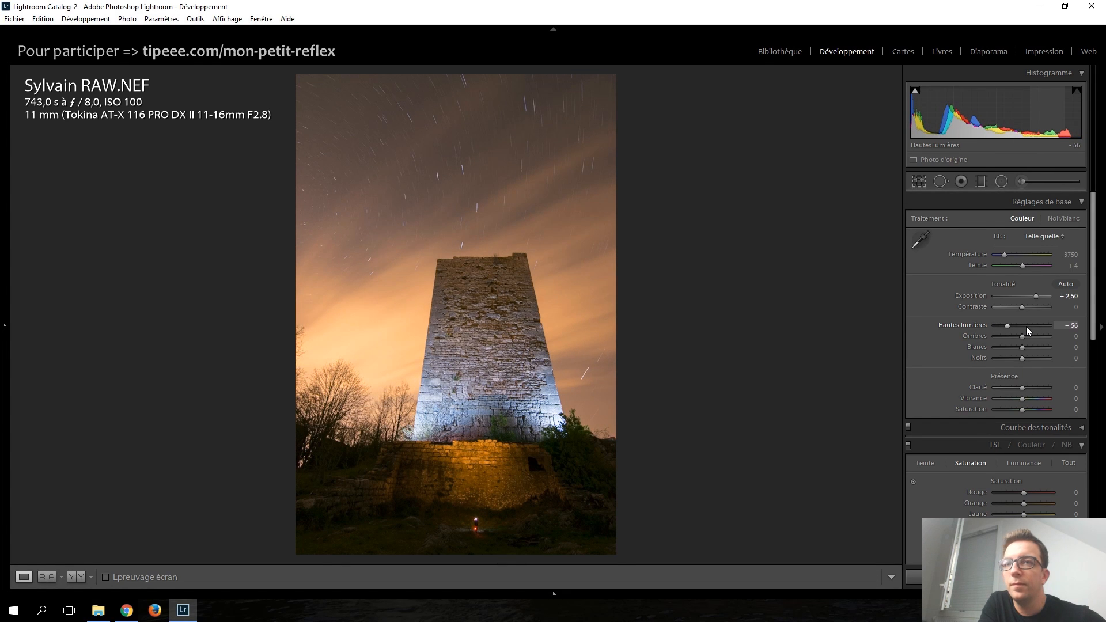
{"action": "key", "text": "Up"}
{"action": "key", "text": "Up"}
{"action": "key", "text": "Up"}
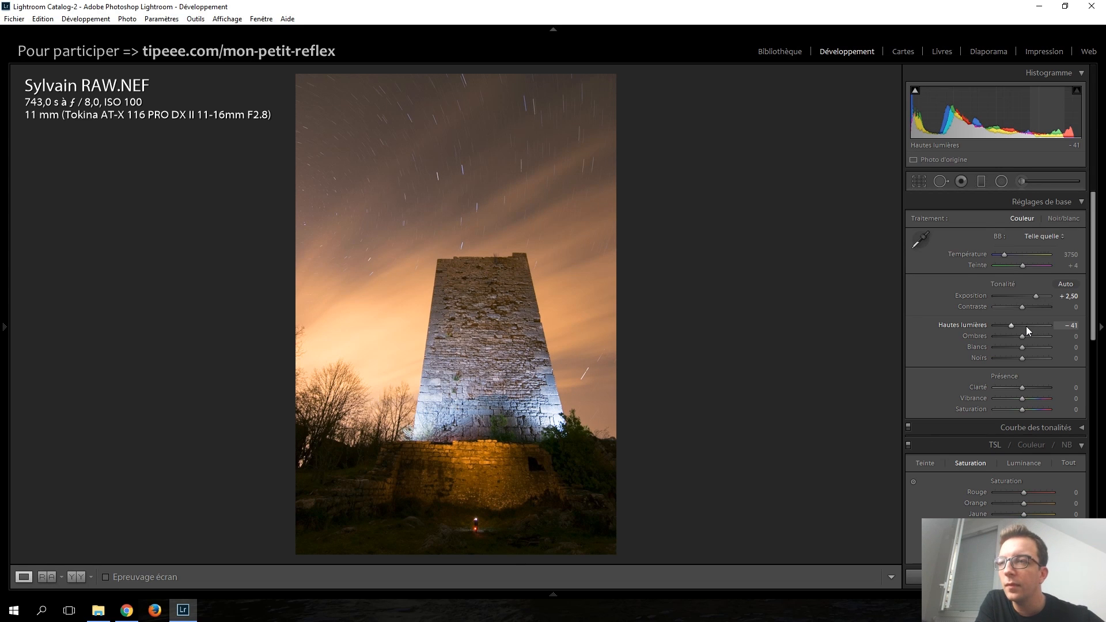
{"action": "key", "text": "Up"}
{"action": "key", "text": "Up"}
{"action": "key", "text": "Up"}
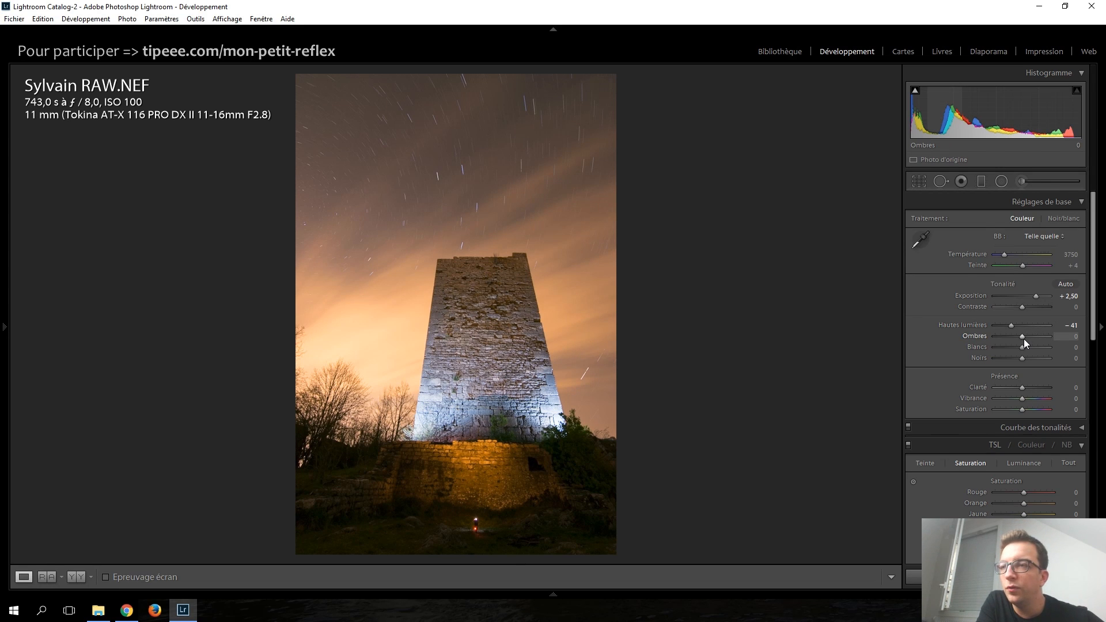
Step: Try Ombres at +100 and inspect the lit figure at the foot of the tower at full size
{"action": "key", "text": "Up"}
{"action": "key", "text": "Up"}
{"action": "key", "text": "Up"}
{"action": "key", "text": "Up"}
{"action": "key", "text": "Up"}
{"action": "key", "text": "Up"}
{"action": "key", "text": "Up"}
{"action": "key", "text": "Up"}
{"action": "key", "text": "Up"}
{"action": "key", "text": "Up"}
{"action": "key", "text": "Up"}
{"action": "key", "text": "Up"}
{"action": "key", "text": "Up"}
{"action": "key", "text": "Up"}
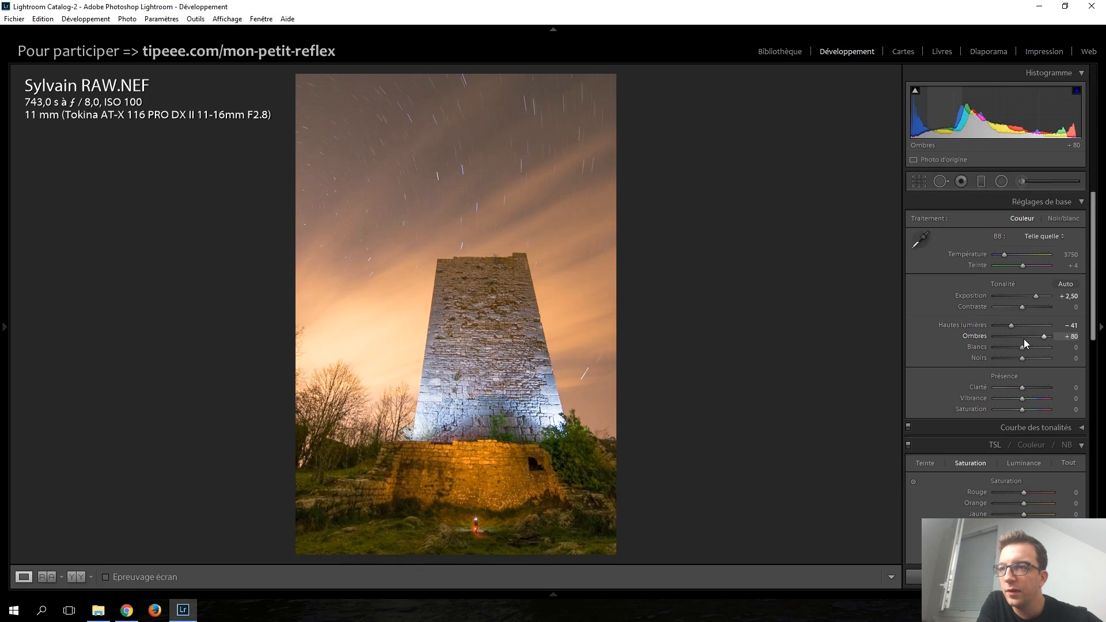
{"action": "key", "text": "Up"}
{"action": "key", "text": "Up"}
{"action": "key", "text": "Up"}
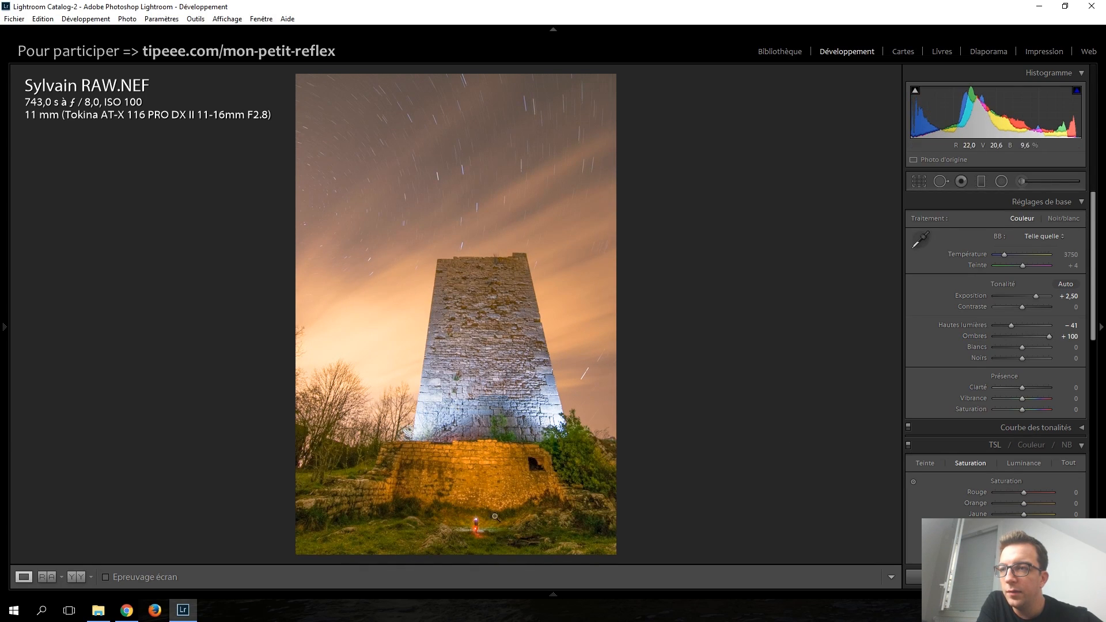
{"action": "left_click", "coordinate": [476, 531]}
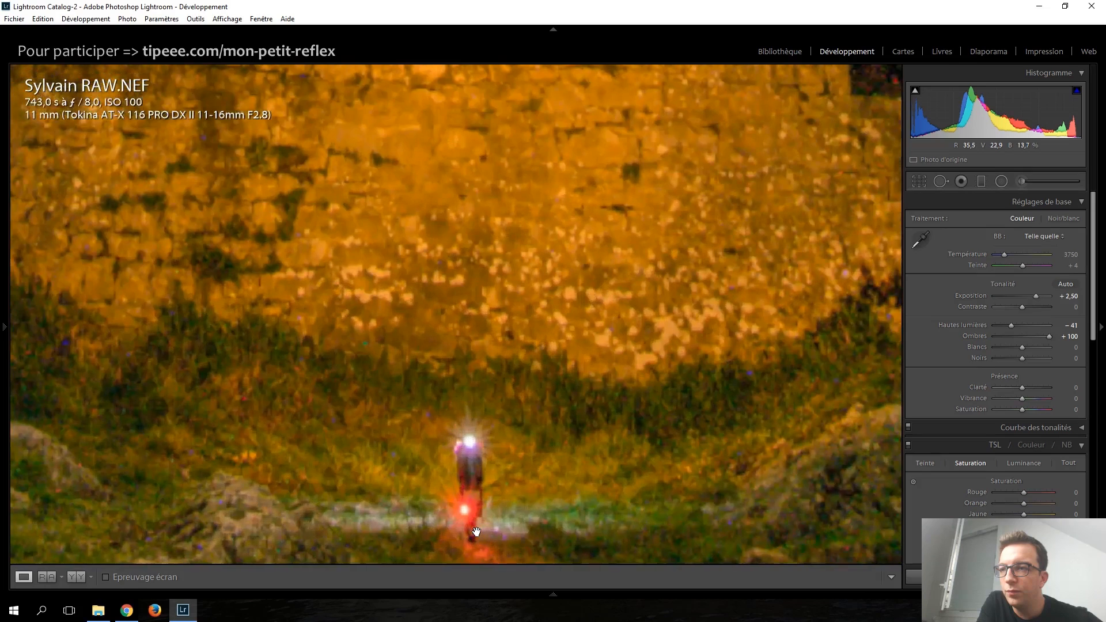
{"action": "left_click", "coordinate": [475, 472]}
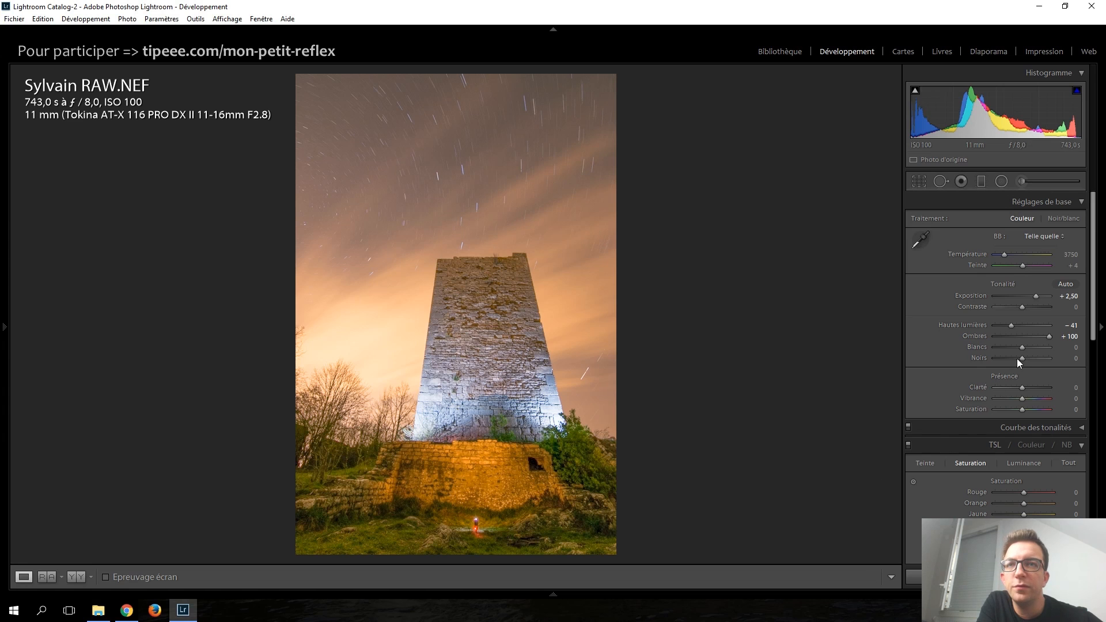
Step: Open up the tower photo's dark foreground moderately by setting Ombres to +60
{"action": "scroll", "coordinate": [1049, 342], "scroll_direction": "down", "scroll_amount": 7}
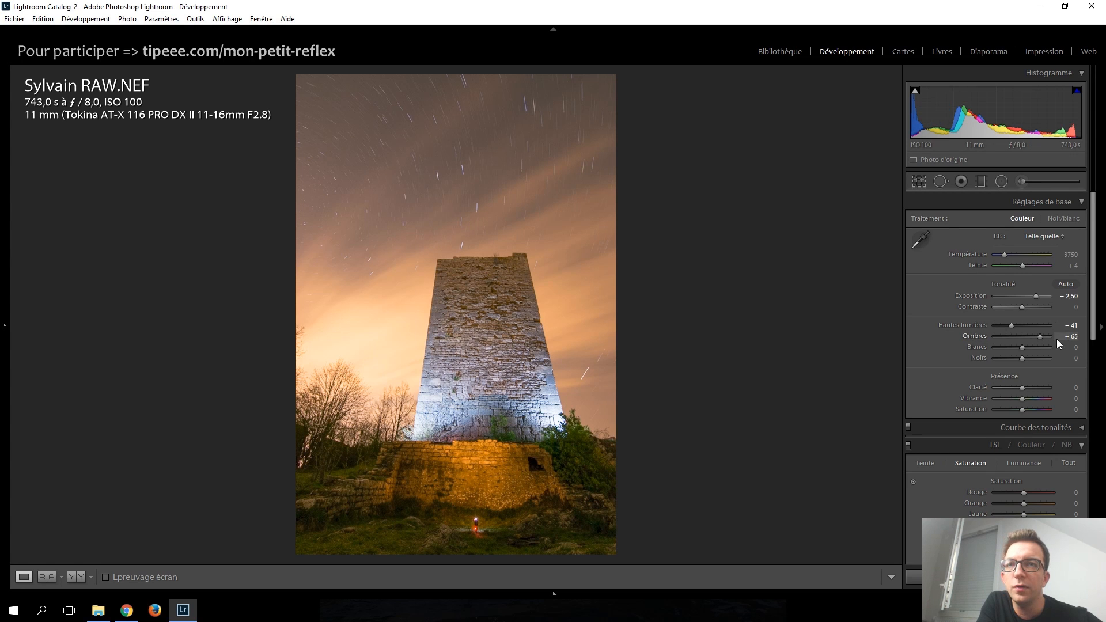
{"action": "scroll", "coordinate": [1039, 337], "scroll_direction": "down", "scroll_amount": 1}
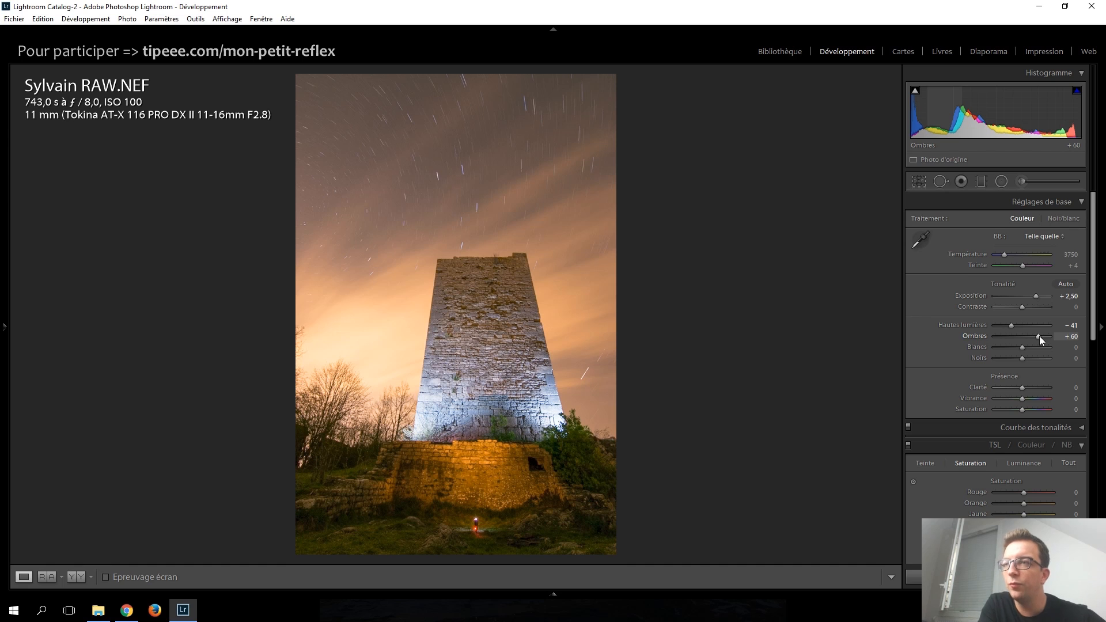
{"action": "scroll", "coordinate": [1040, 336], "scroll_direction": "down", "scroll_amount": 1}
{"action": "scroll", "coordinate": [1039, 337], "scroll_direction": "up", "scroll_amount": 1}
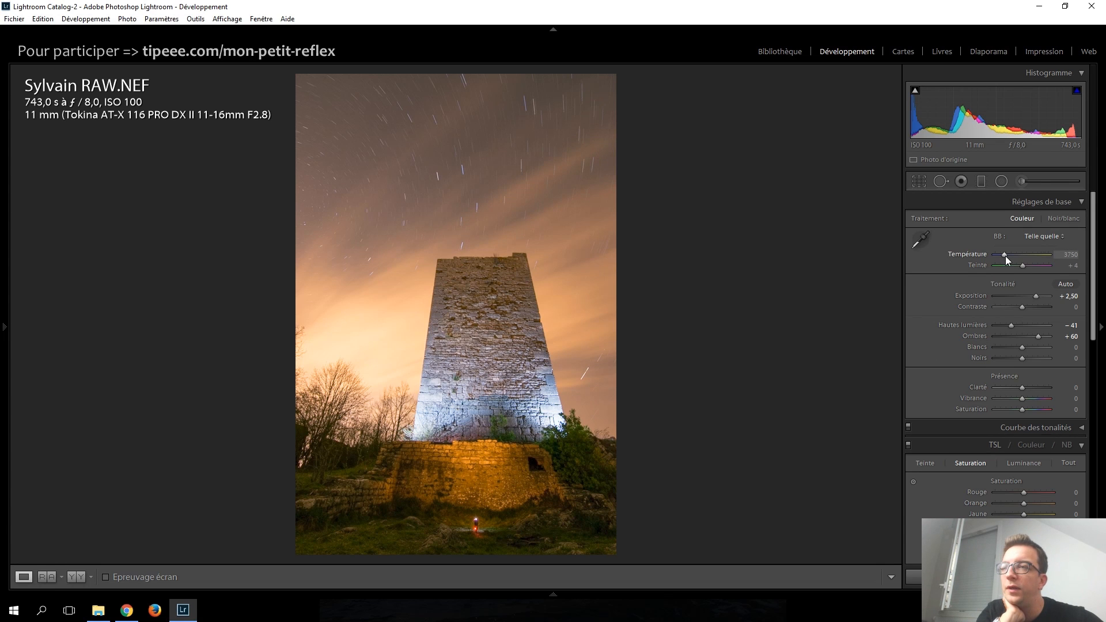
Step: Cool the tower photo's white balance by setting Température to 3000
{"action": "scroll", "coordinate": [1005, 258], "scroll_direction": "up", "scroll_amount": 5}
{"action": "scroll", "coordinate": [1005, 256], "scroll_direction": "down", "scroll_amount": 10}
{"action": "scroll", "coordinate": [1005, 256], "scroll_direction": "down", "scroll_amount": 5}
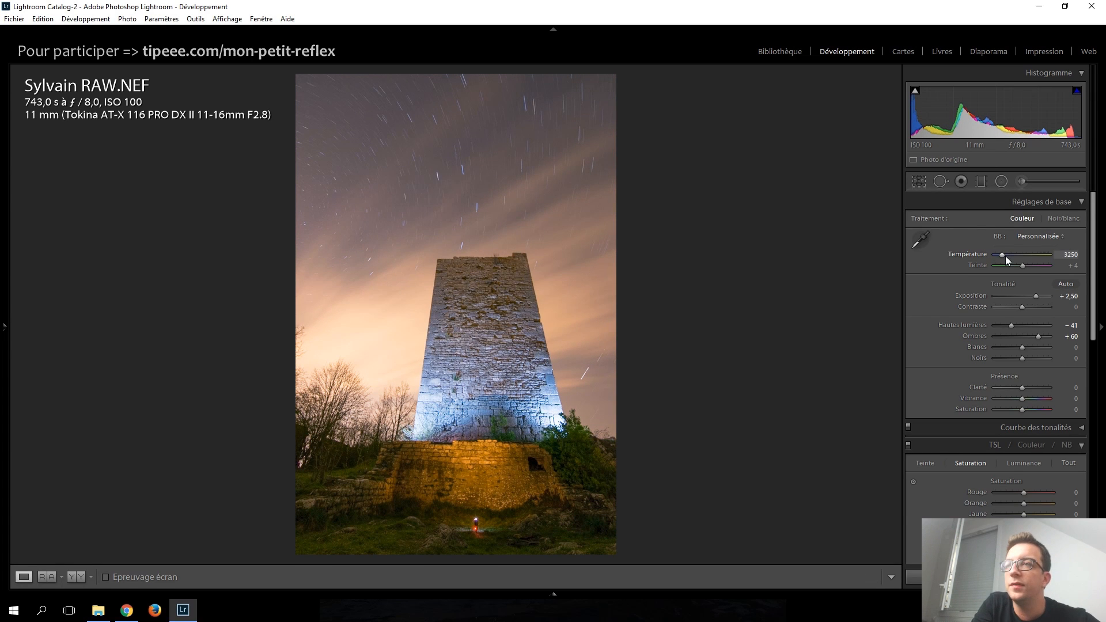
{"action": "scroll", "coordinate": [1005, 256], "scroll_direction": "up", "scroll_amount": 5}
{"action": "scroll", "coordinate": [1005, 256], "scroll_direction": "up", "scroll_amount": 5}
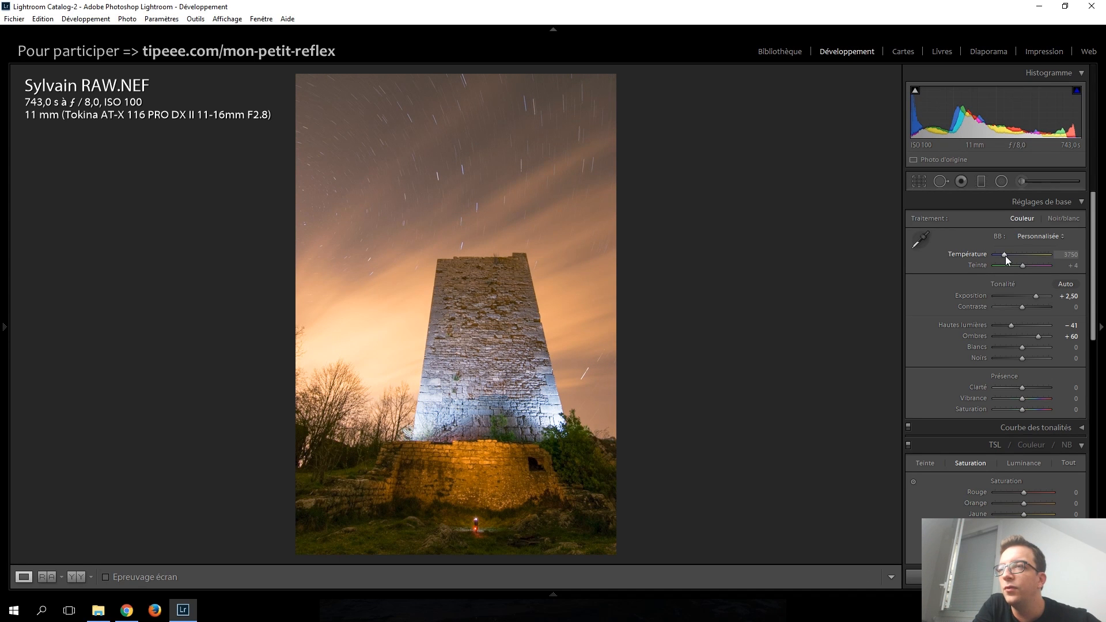
{"action": "scroll", "coordinate": [1004, 255], "scroll_direction": "down", "scroll_amount": 10}
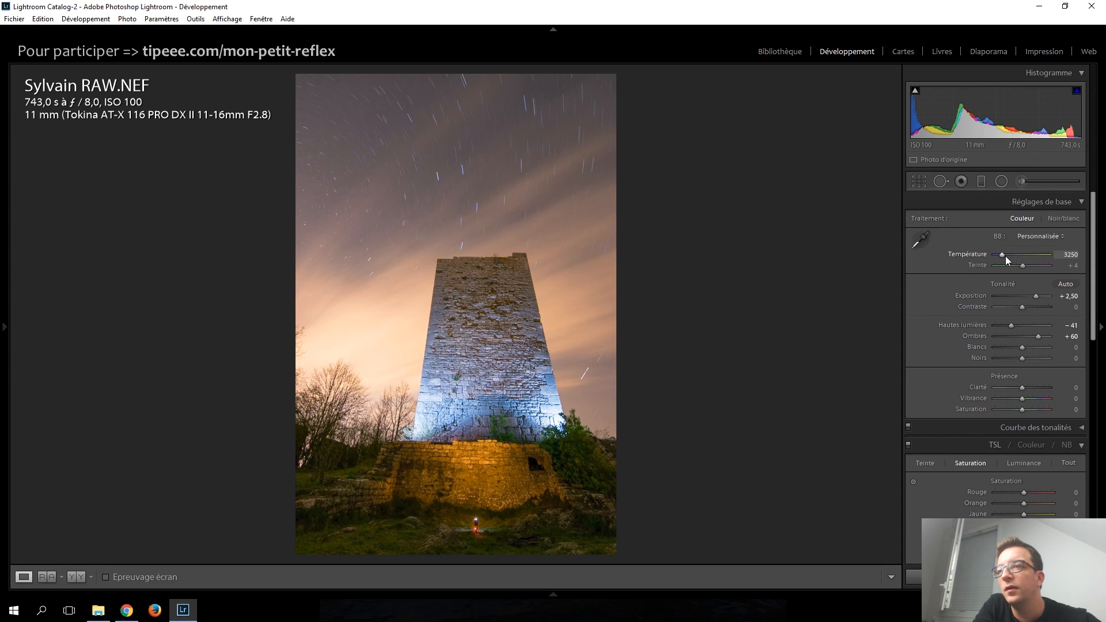
{"action": "scroll", "coordinate": [1004, 255], "scroll_direction": "down", "scroll_amount": 5}
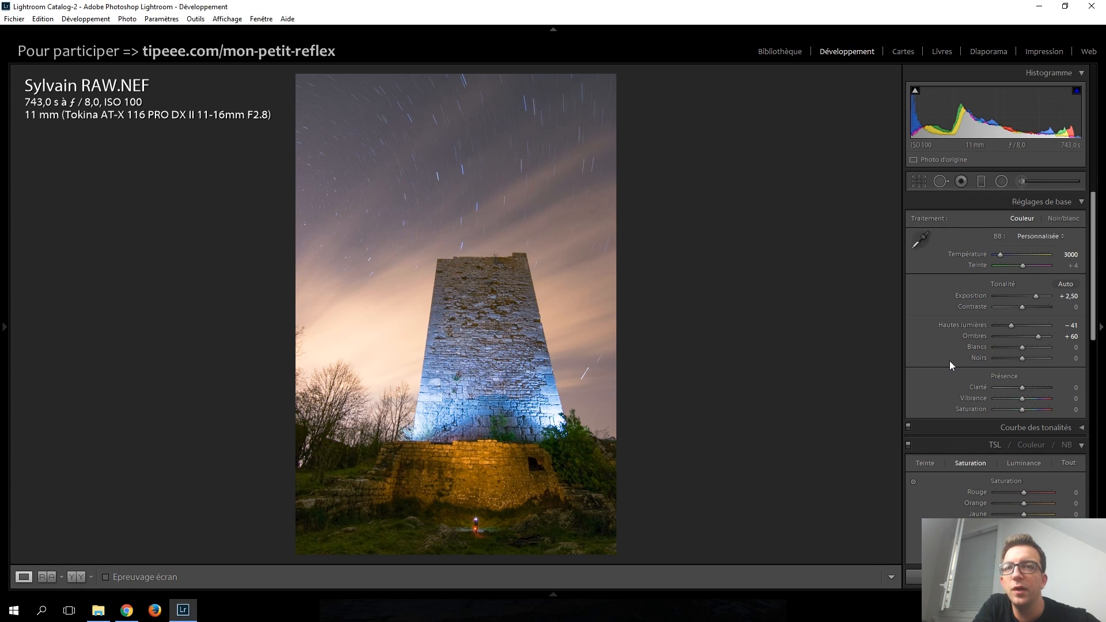
Step: Strengthen the orange tones in the tower photo by setting the Orange saturation to +60
{"action": "scroll", "coordinate": [950, 361], "scroll_direction": "down", "scroll_amount": 5}
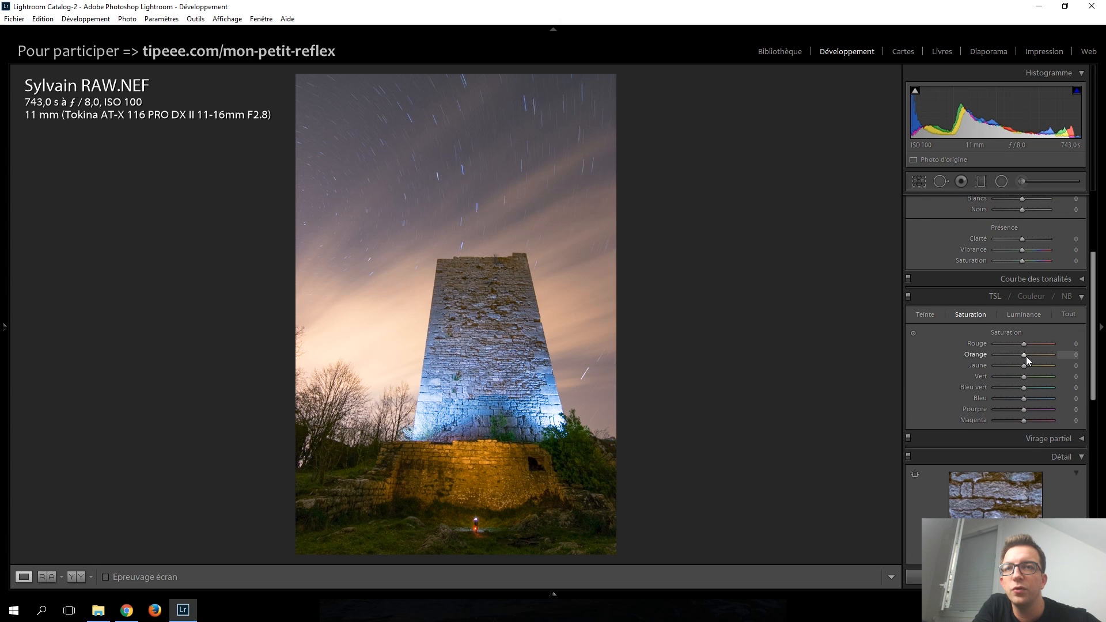
{"action": "key", "text": "shift+Up"}
{"action": "key", "text": "shift+Up"}
{"action": "key", "text": "shift+Up"}
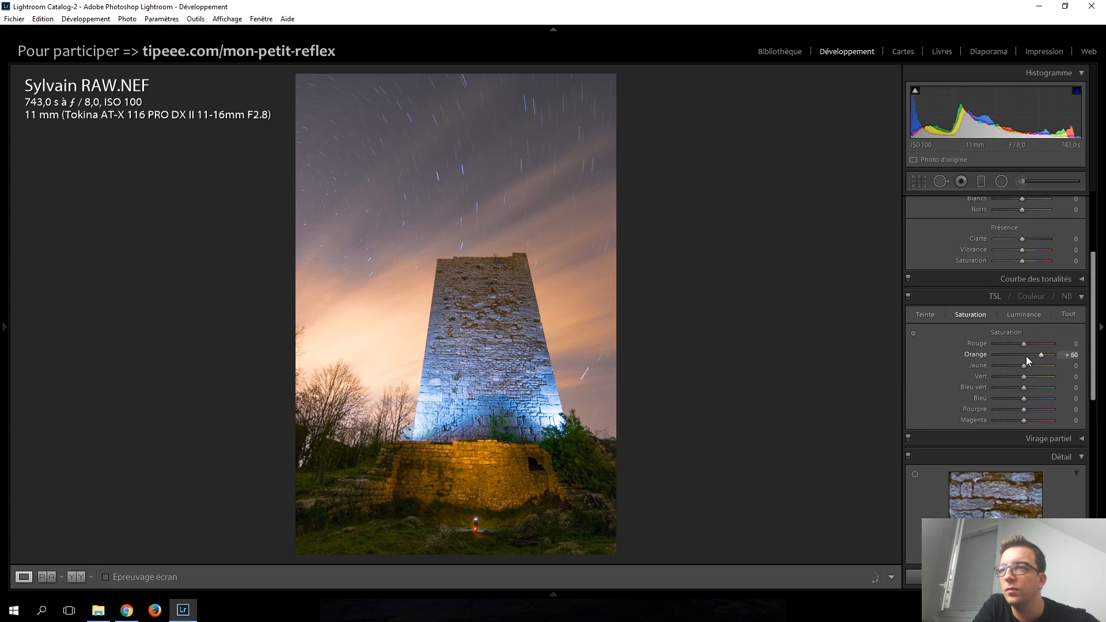
Step: Set the Orange saturation to +40 and the Jaune saturation to +20 for the tower photo
{"action": "key", "text": "Up"}
{"action": "key", "text": "Up"}
{"action": "key", "text": "Up"}
{"action": "key", "text": "Up"}
{"action": "key", "text": "Up"}
{"action": "key", "text": "shift+Down"}
{"action": "key", "text": "shift+Down"}
{"action": "key", "text": "shift+Down"}
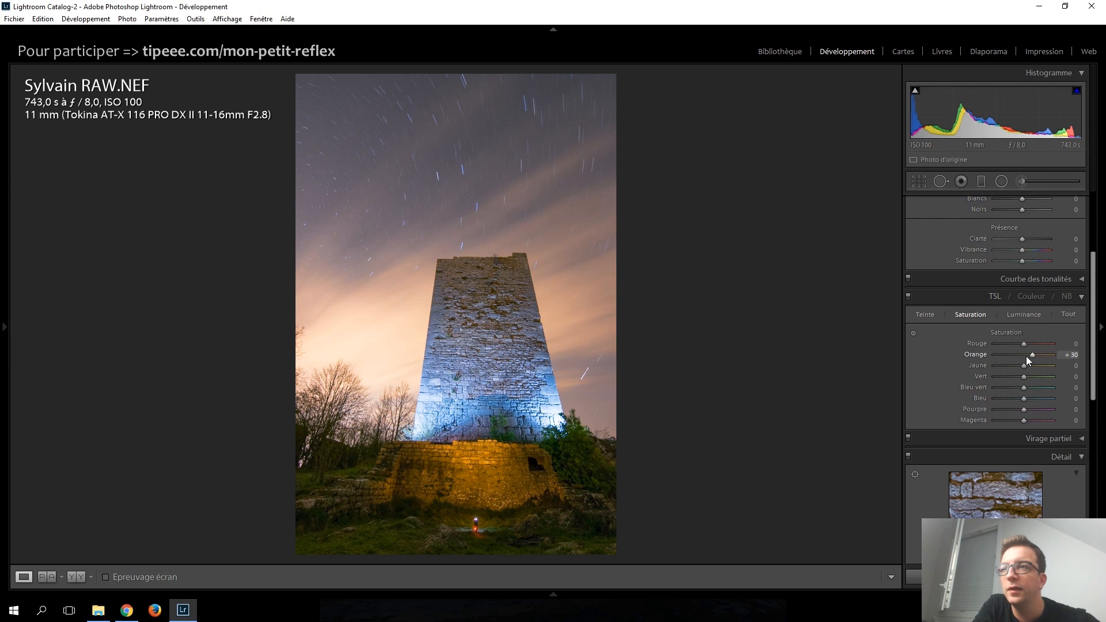
{"action": "key", "text": "Up"}
{"action": "key", "text": "Up"}
{"action": "key", "text": "Up"}
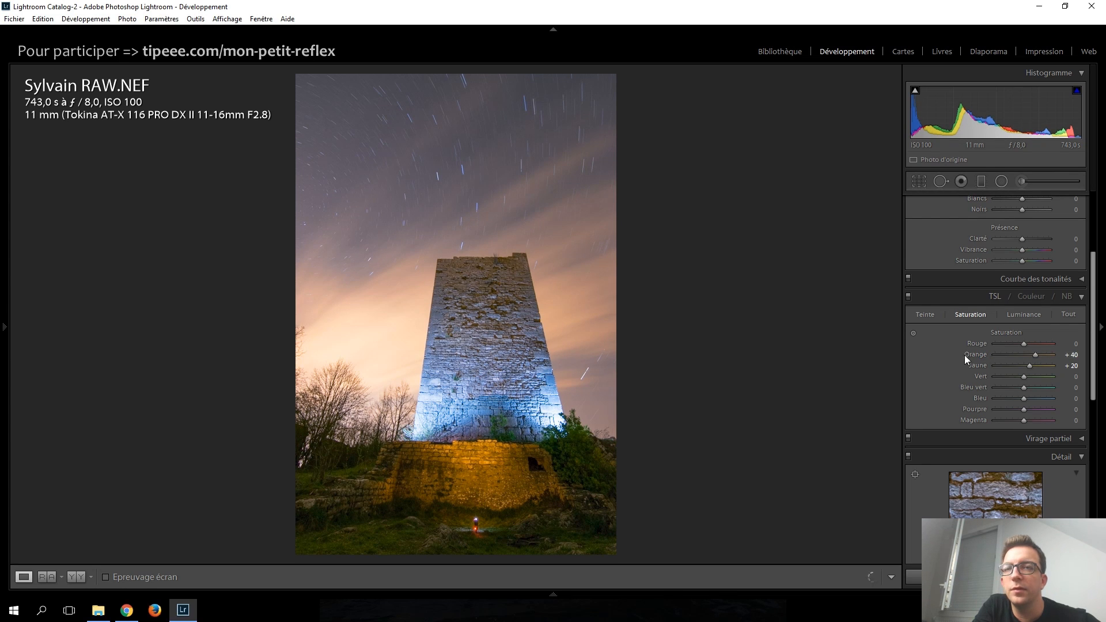
Step: Brighten the tower photo's whites by setting Blancs to +20
{"action": "scroll", "coordinate": [950, 358], "scroll_direction": "up", "scroll_amount": 3}
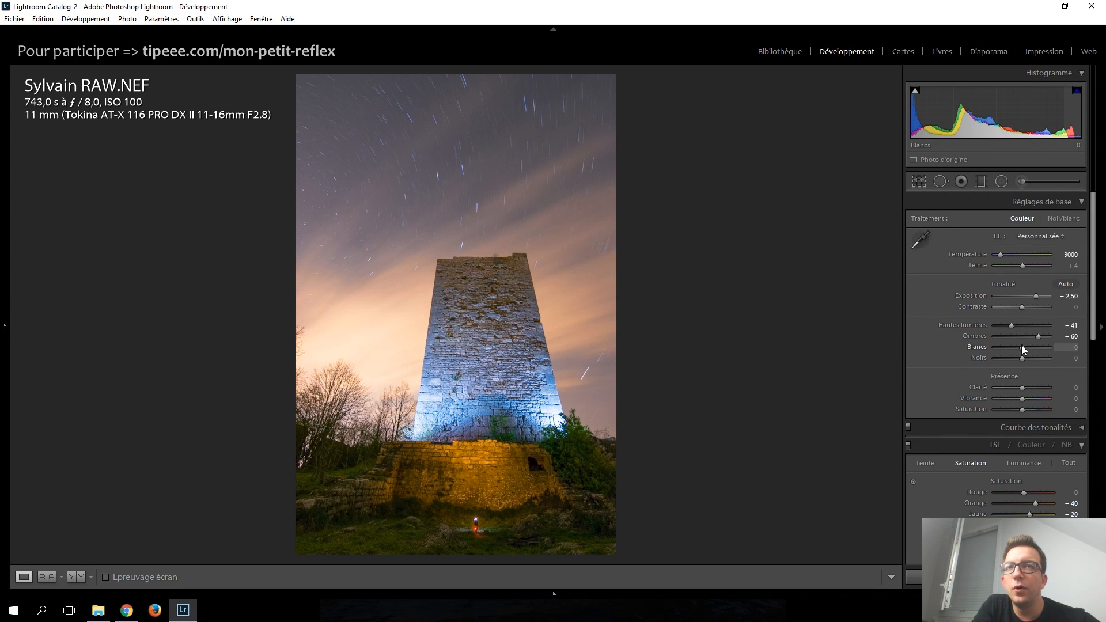
{"action": "left_click_drag", "start_coordinate": [1022, 348], "coordinate": [1028, 348]}
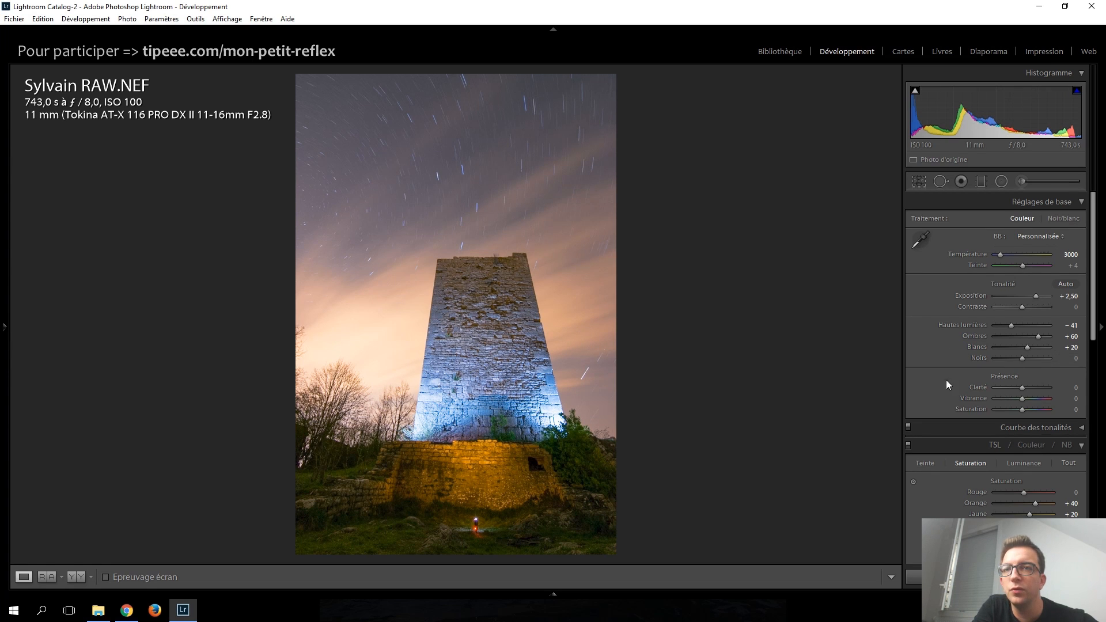
Step: Try a global Clarté of +65 on the tower photo and reset the setting to 0
{"action": "key", "text": "Up"}
{"action": "key", "text": "Up"}
{"action": "key", "text": "Up"}
{"action": "key", "text": "Up"}
{"action": "key", "text": "Up"}
{"action": "key", "text": "Up"}
{"action": "key", "text": "Up"}
{"action": "key", "text": "Up"}
{"action": "key", "text": "Up"}
{"action": "key", "text": "Up"}
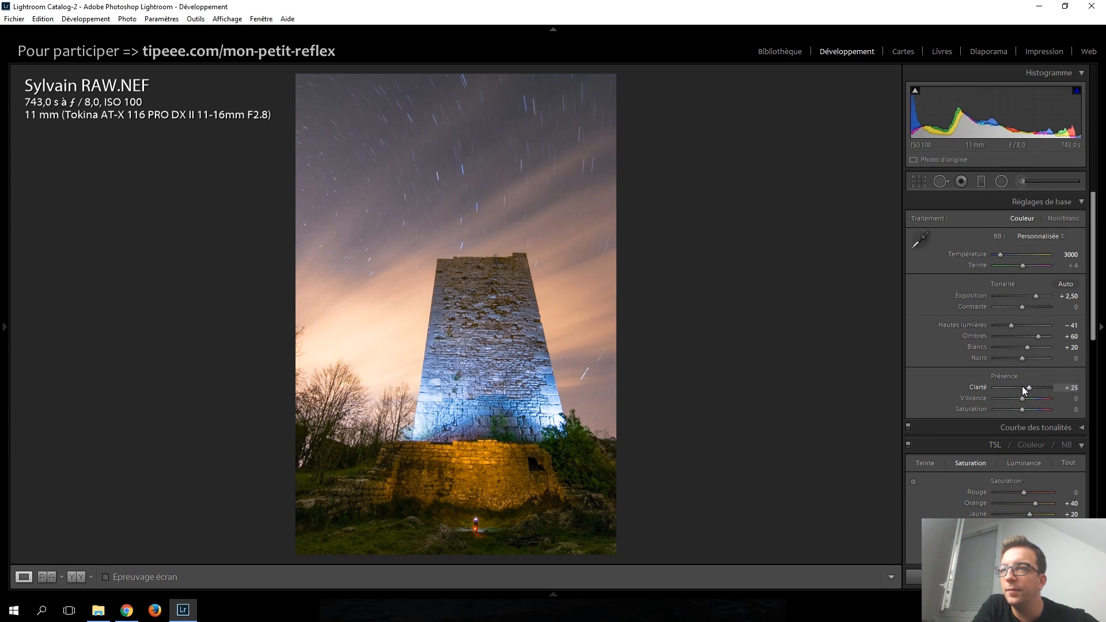
{"action": "key", "text": "Up"}
{"action": "key", "text": "Up"}
{"action": "key", "text": "Up"}
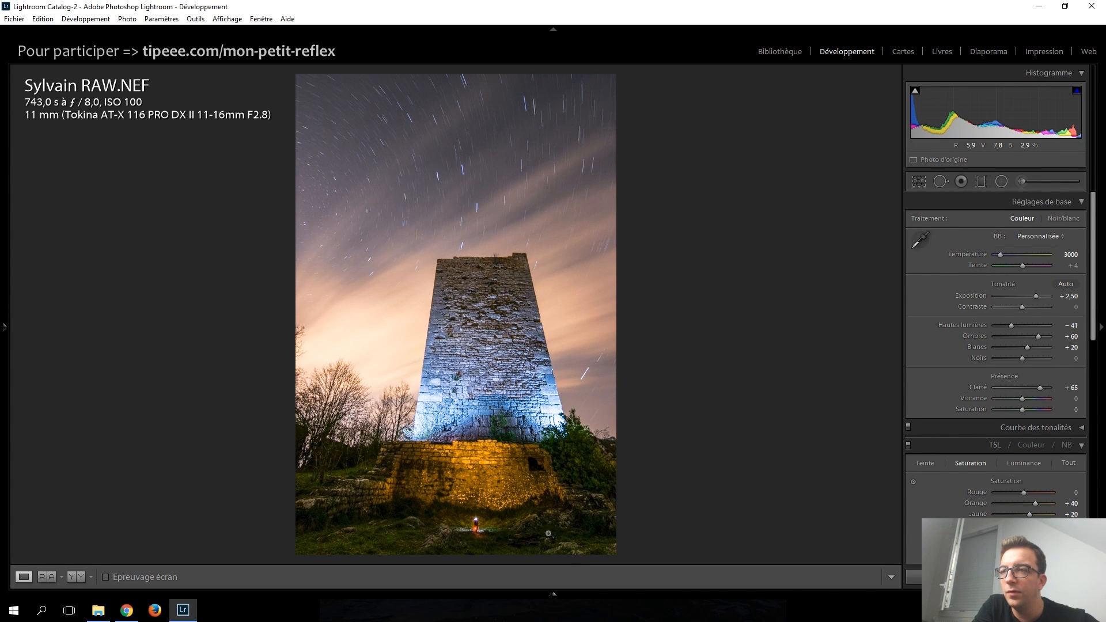
{"action": "double_click", "coordinate": [1041, 388]}
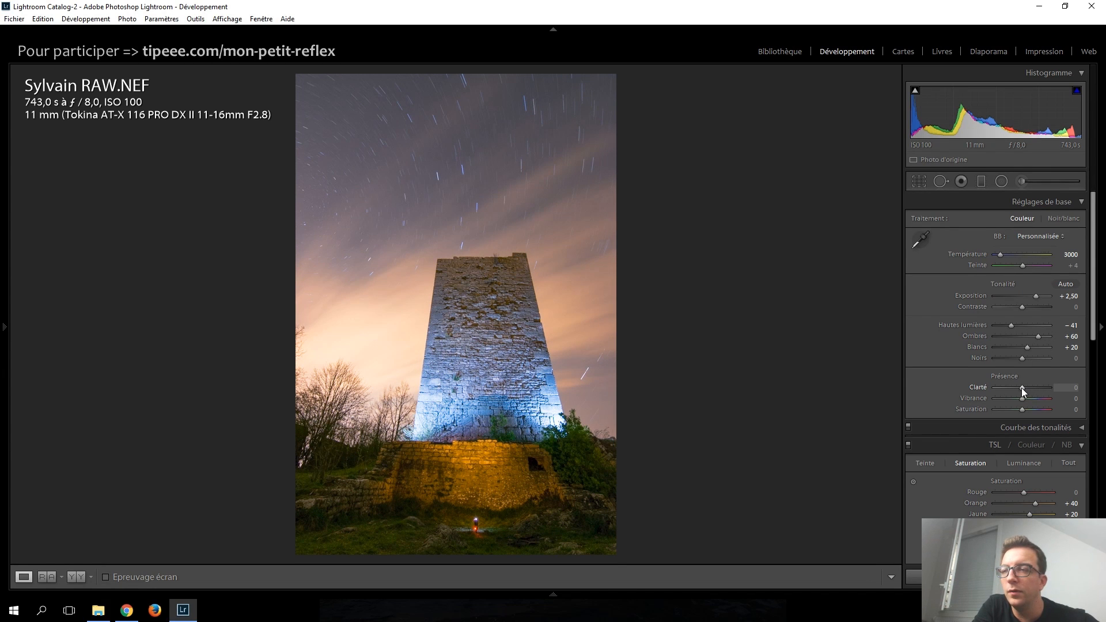
Step: Try stronger global Clarté values up to +100 on the tower photo and reset Clarté to 0
{"action": "scroll", "coordinate": [1021, 388], "scroll_direction": "up", "scroll_amount": 5}
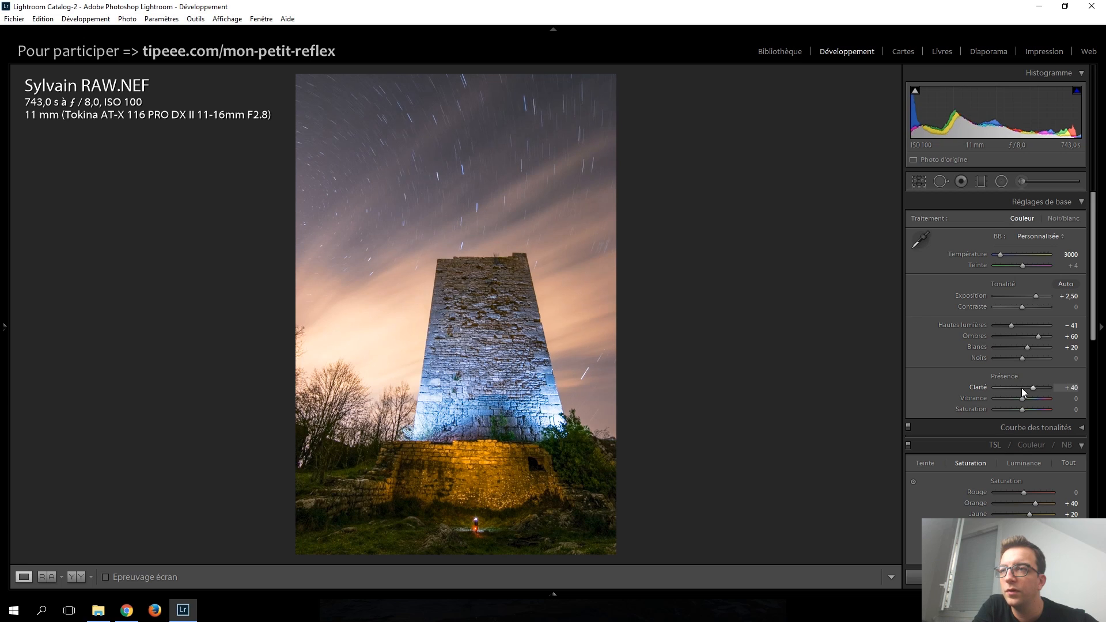
{"action": "scroll", "coordinate": [1021, 390], "scroll_direction": "up", "scroll_amount": 15}
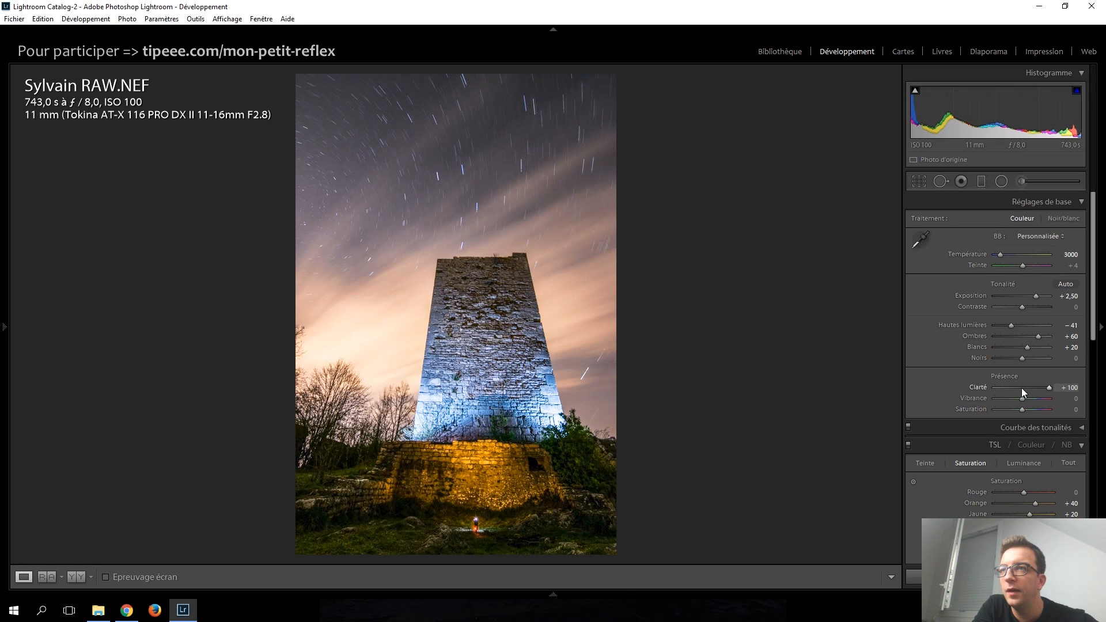
{"action": "scroll", "coordinate": [1021, 389], "scroll_direction": "down", "scroll_amount": 11}
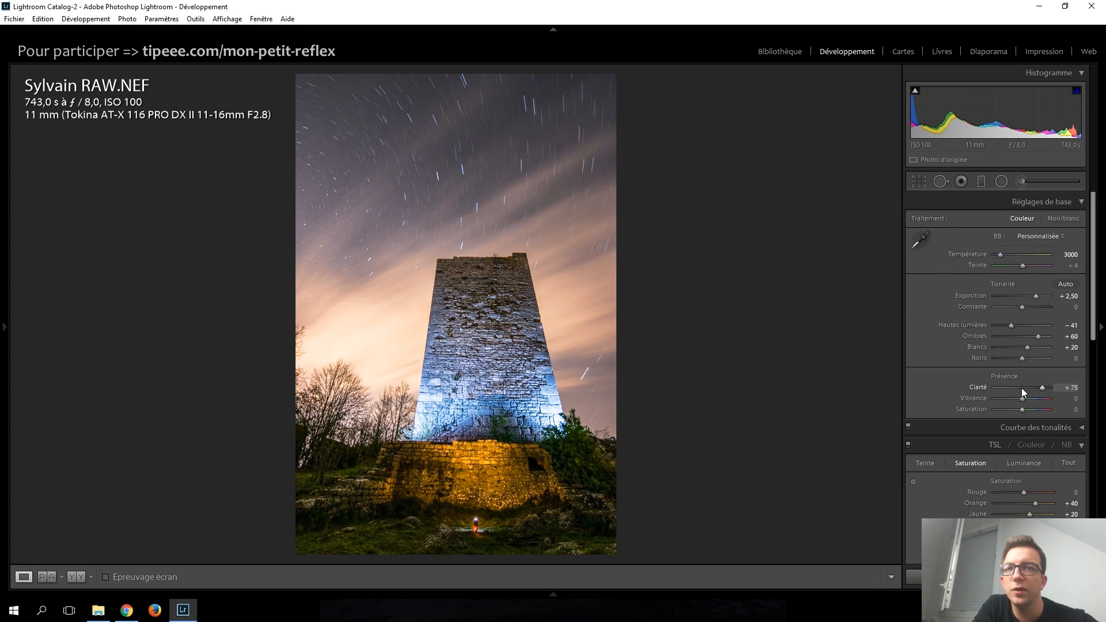
{"action": "double_click", "coordinate": [1034, 389]}
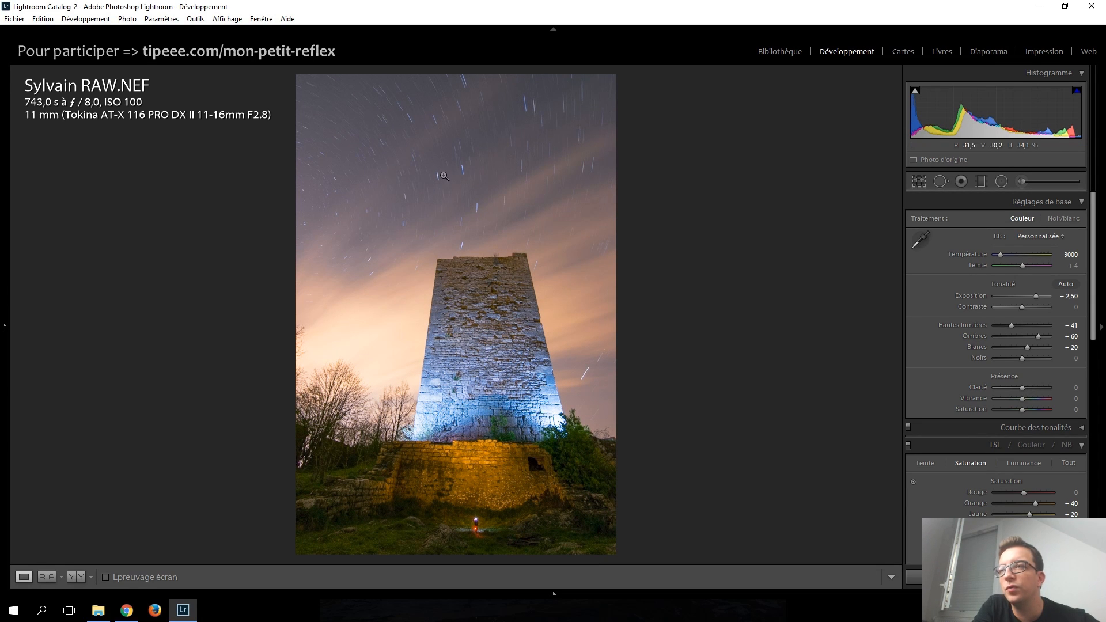
Step: Add a slightly tilted graduated filter from the sky down over the tower, clear its preset effect and set only its Clarté to 35
{"action": "left_click", "coordinate": [981, 181]}
{"action": "left_click_drag", "start_coordinate": [466, 296], "coordinate": [440, 443]}
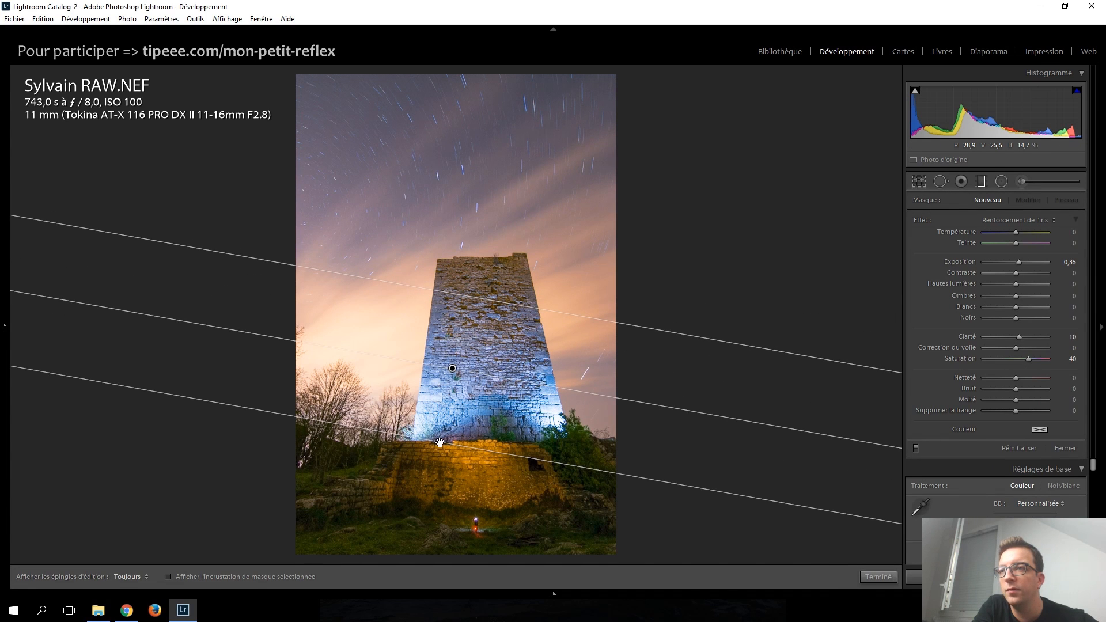
{"action": "double_click", "coordinate": [926, 221]}
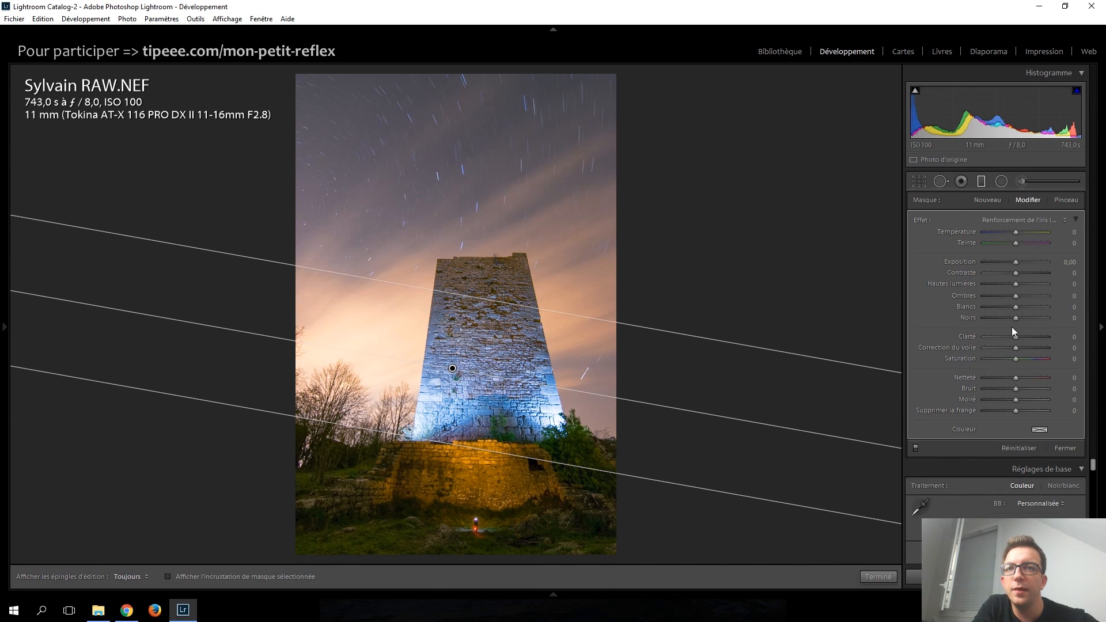
{"action": "left_click_drag", "start_coordinate": [1018, 337], "coordinate": [1024, 338]}
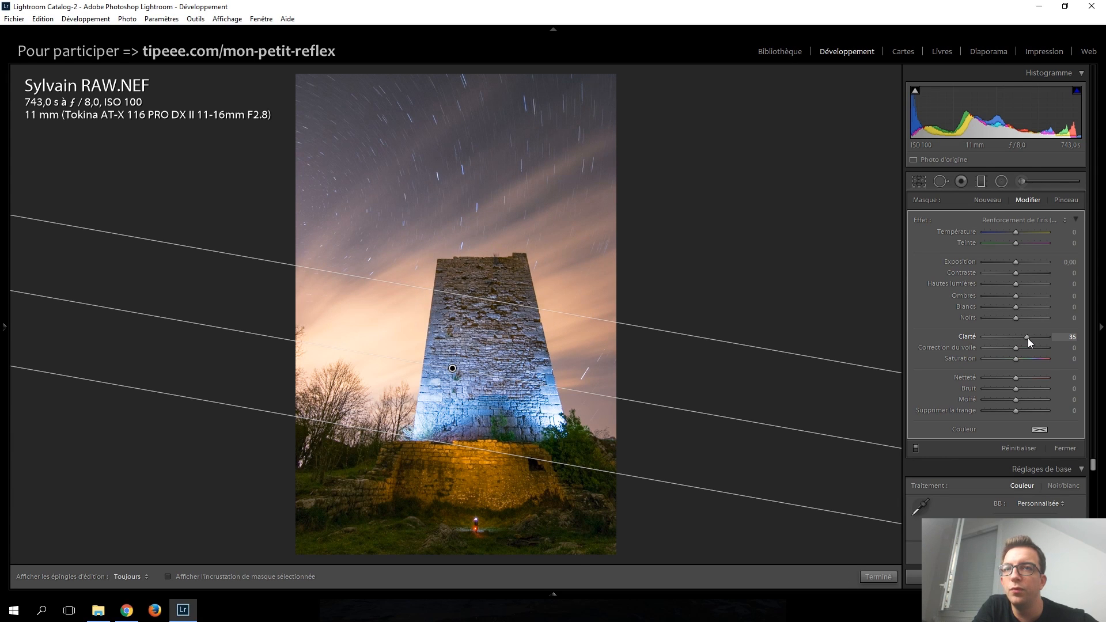
{"action": "left_click", "coordinate": [980, 180]}
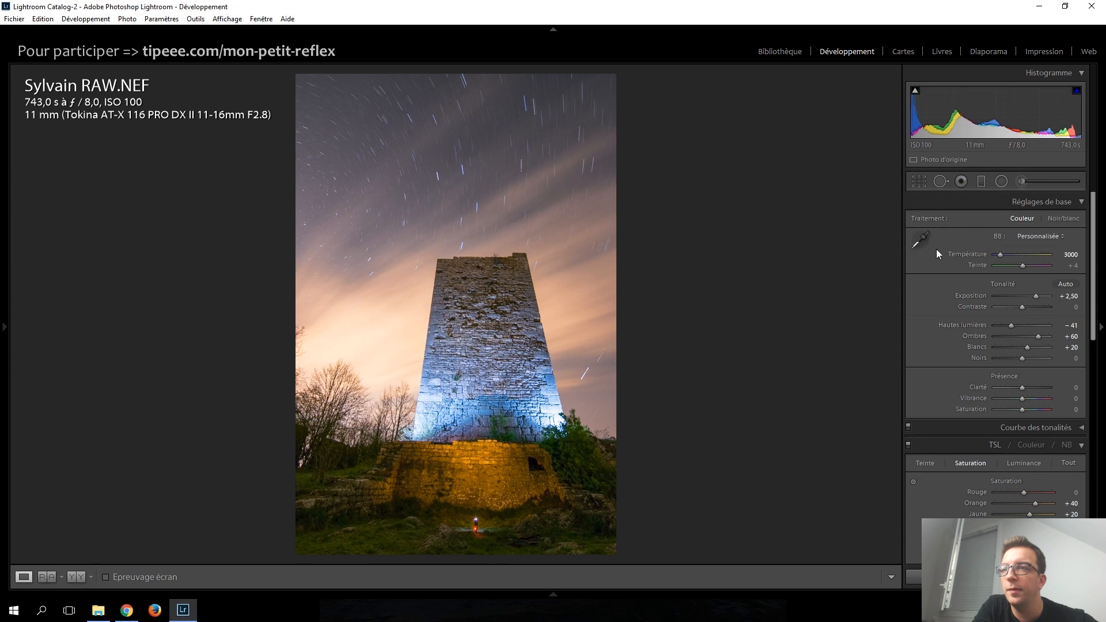
Step: Set the tower photo's Vibrance and Saturation to +5 each, and its Netteté Gain to 40
{"action": "left_click", "coordinate": [1021, 398]}
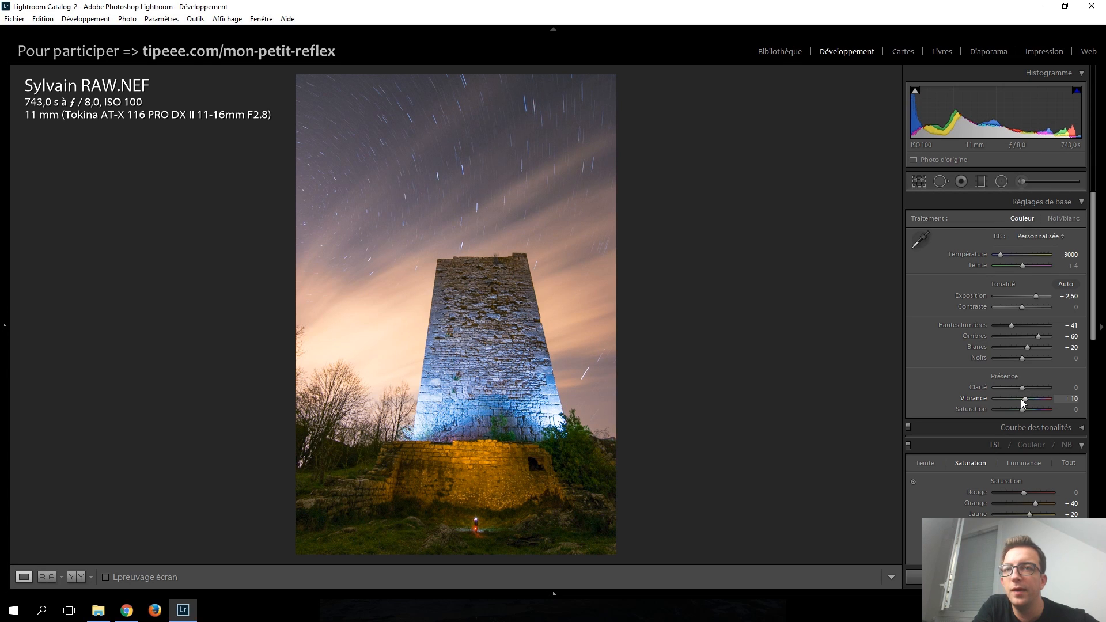
{"action": "left_click", "coordinate": [1020, 408]}
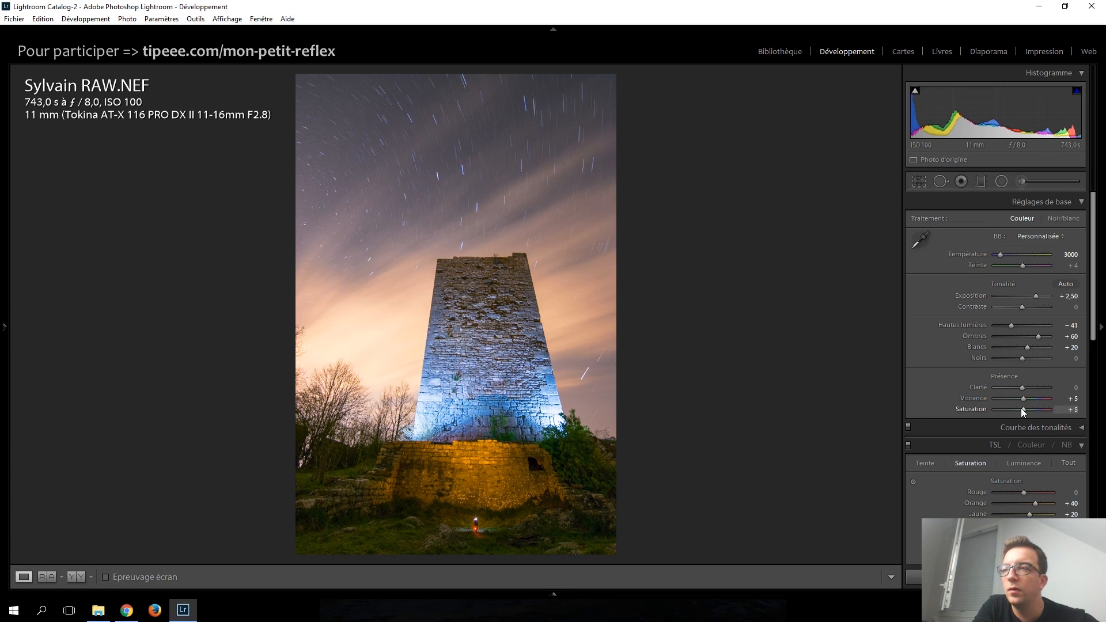
{"action": "scroll", "coordinate": [956, 371], "scroll_direction": "down", "scroll_amount": 5}
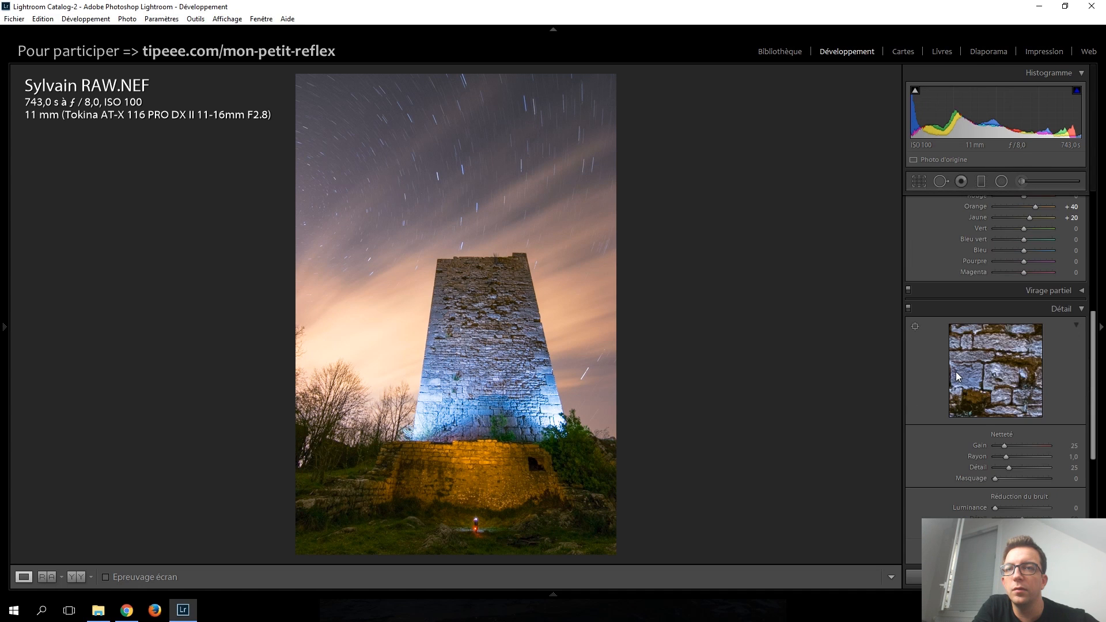
{"action": "scroll", "coordinate": [935, 362], "scroll_direction": "down", "scroll_amount": 2}
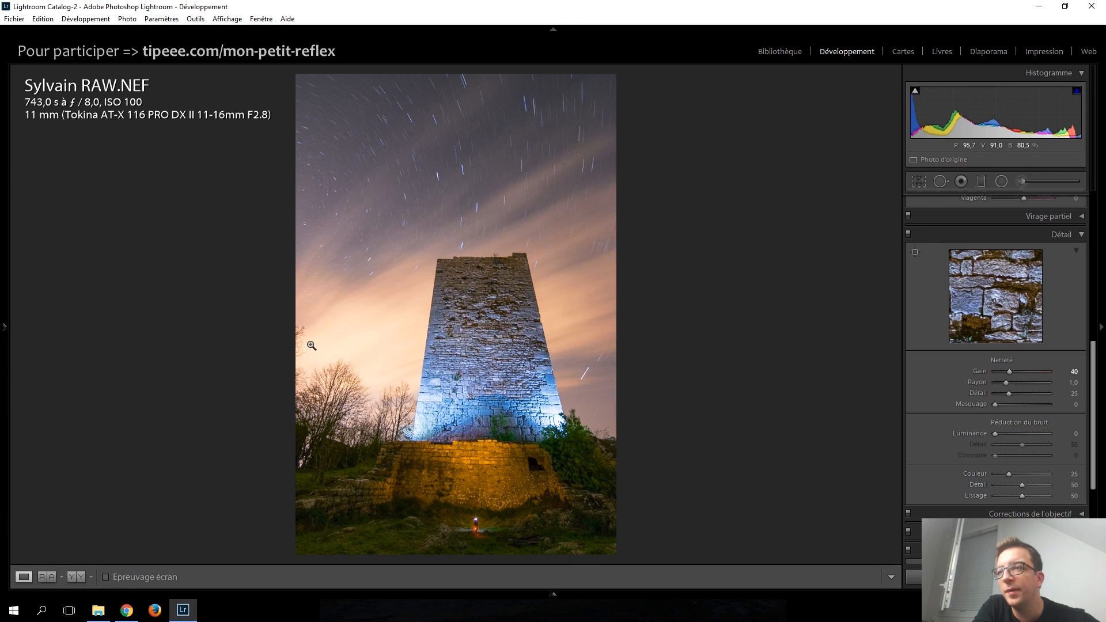
Step: Crop the tower photo at its original aspect ratio, trimming the upper sky and the strip beside the bare trees
{"action": "left_click", "coordinate": [911, 182]}
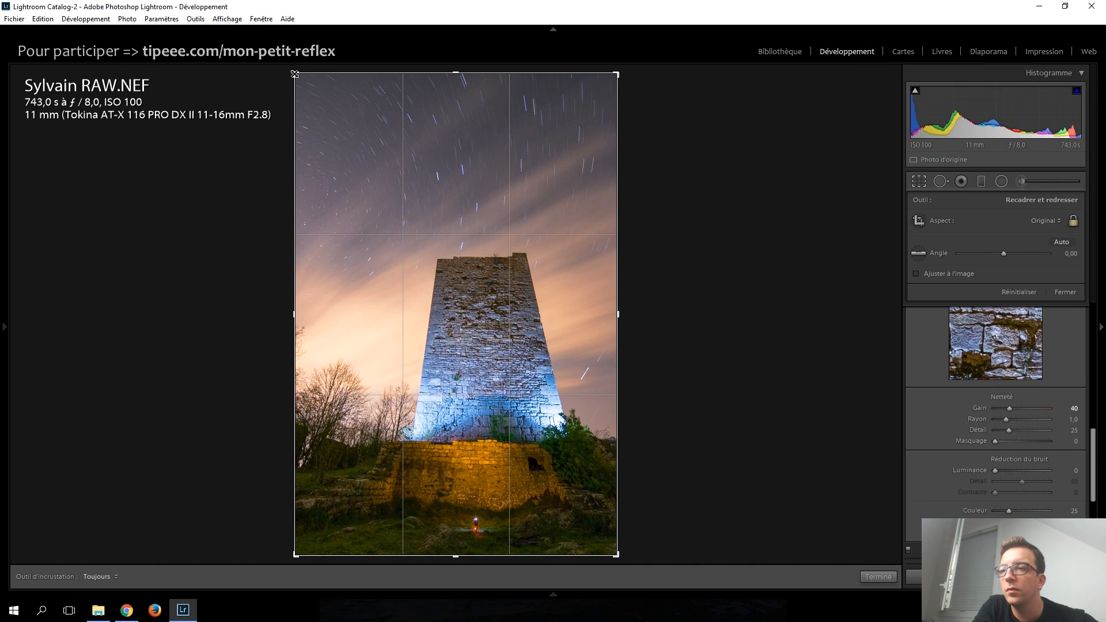
{"action": "left_click_drag", "start_coordinate": [295, 74], "coordinate": [304, 81]}
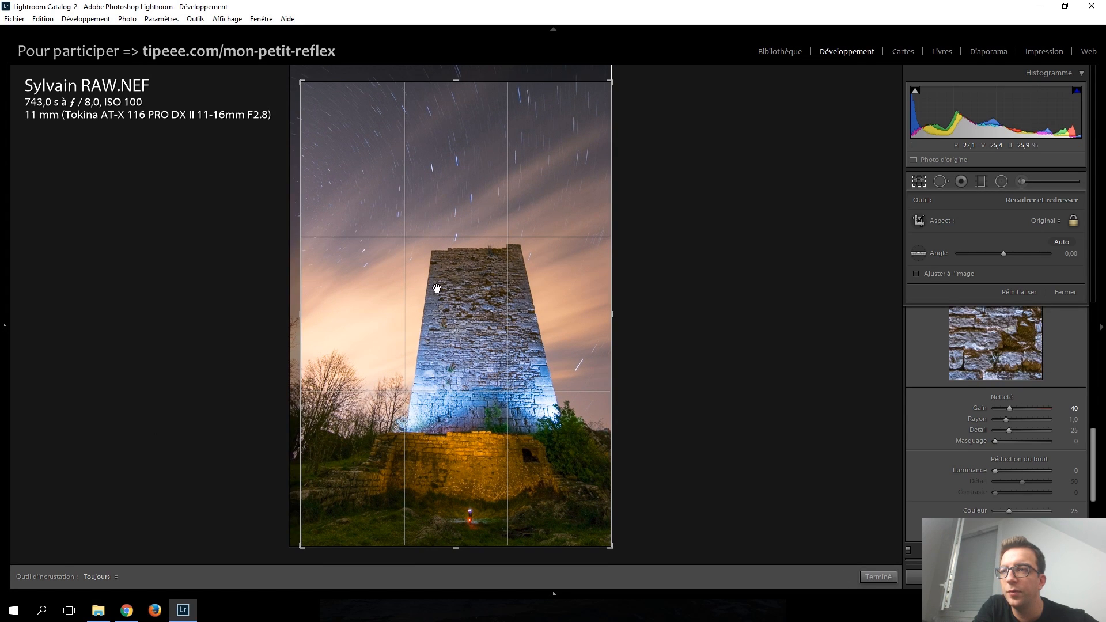
{"action": "left_click_drag", "start_coordinate": [306, 92], "coordinate": [313, 86]}
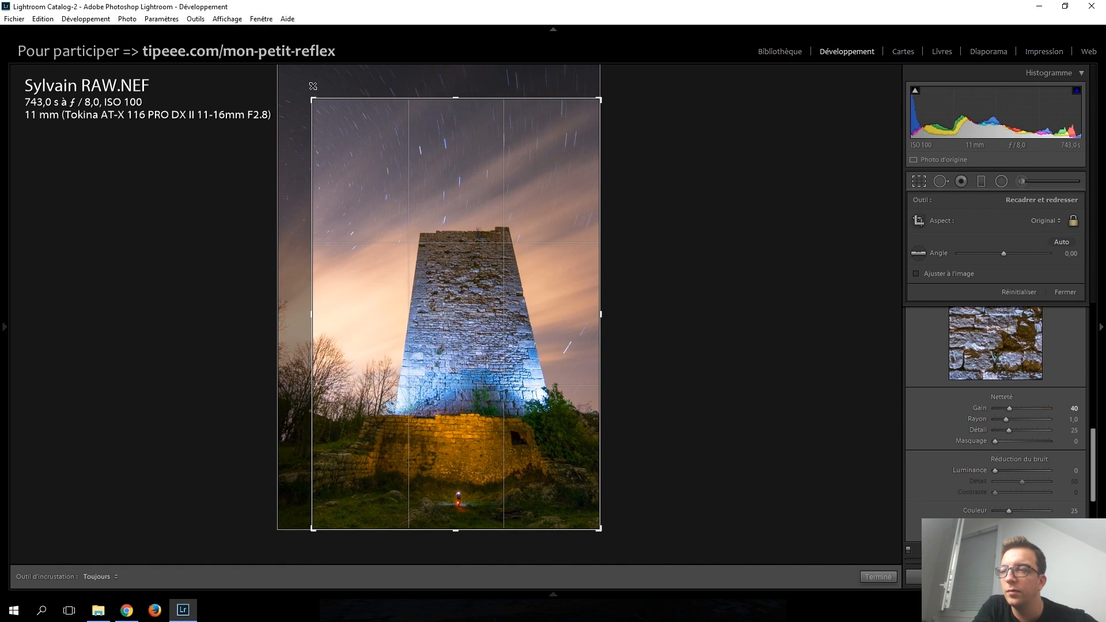
{"action": "key", "text": "Return"}
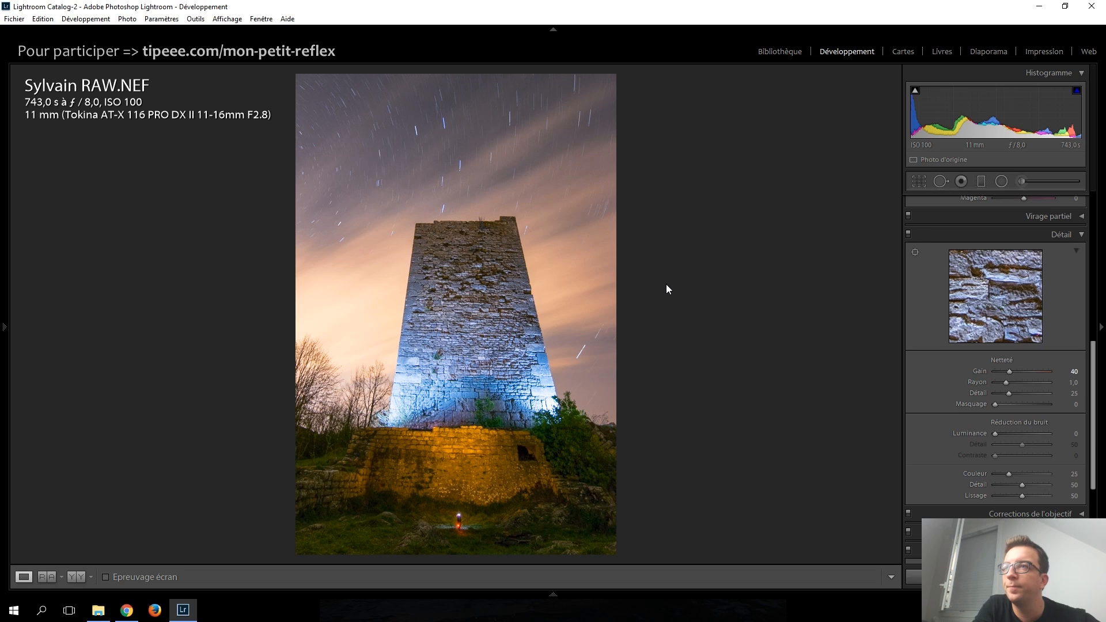
Step: Try a light post-crop vignette on the tower photo with its Gain at −15
{"action": "scroll", "coordinate": [950, 374], "scroll_direction": "down", "scroll_amount": 2}
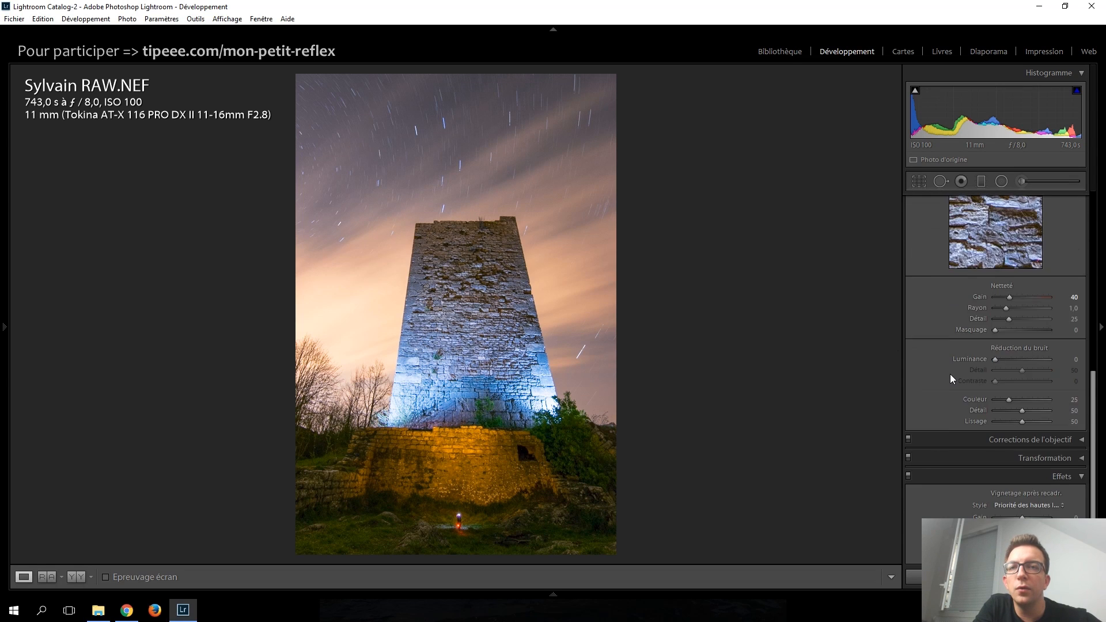
{"action": "scroll", "coordinate": [950, 376], "scroll_direction": "down", "scroll_amount": 3}
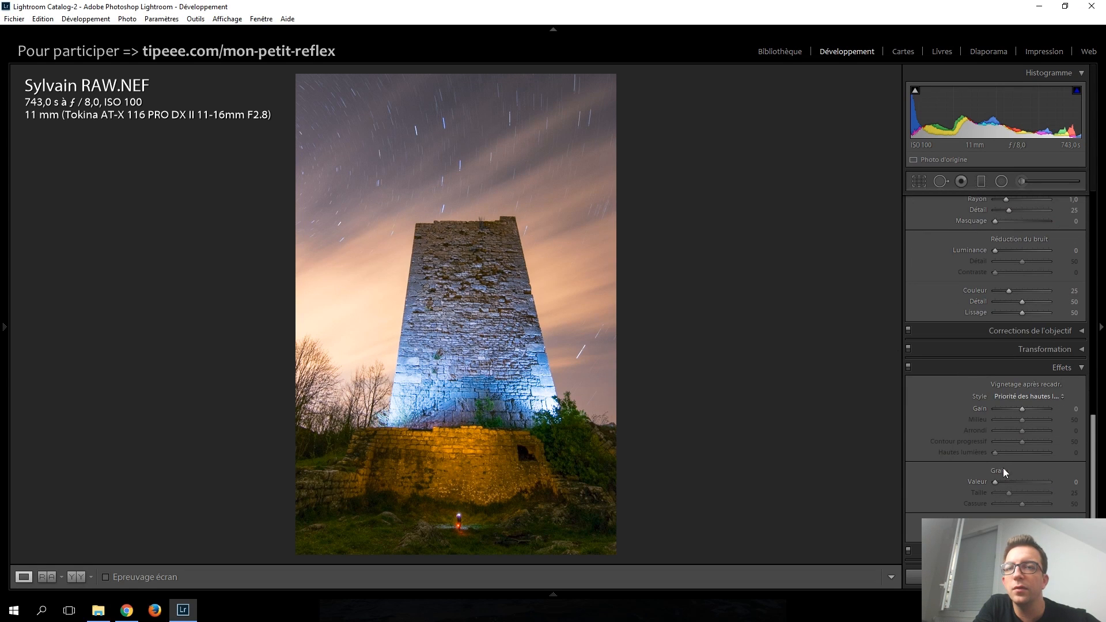
{"action": "left_click_drag", "start_coordinate": [1022, 533], "coordinate": [1027, 533]}
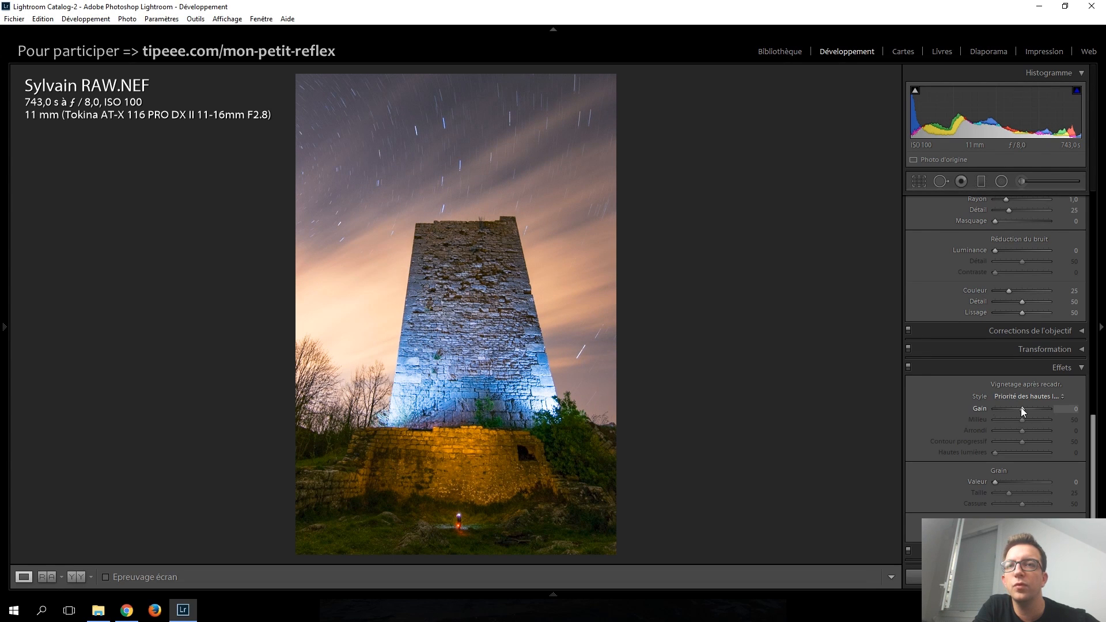
{"action": "key", "text": "Down"}
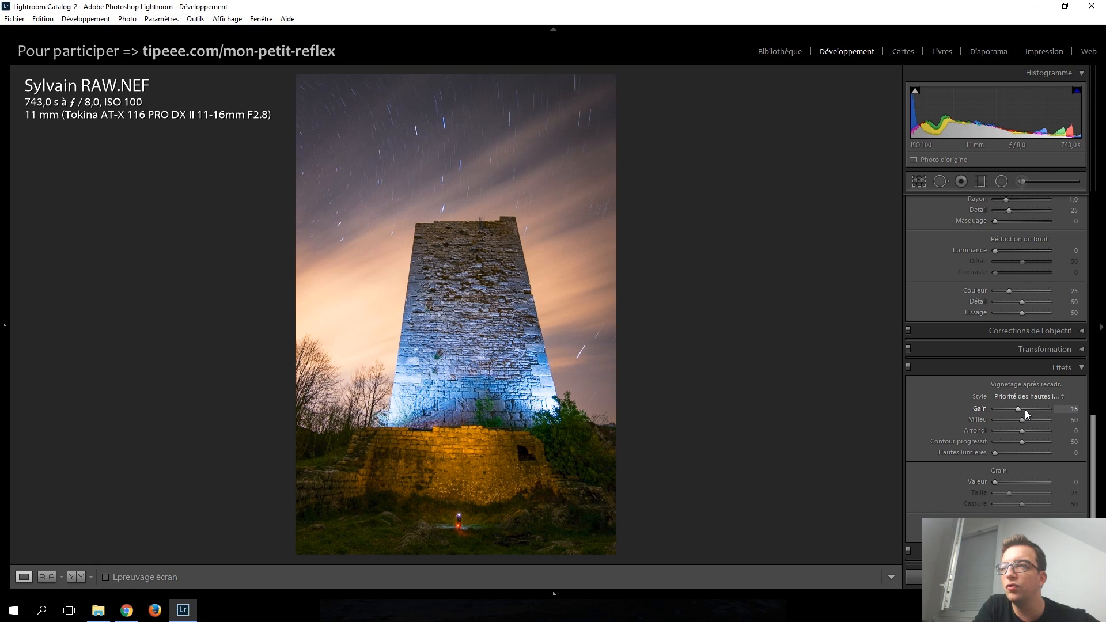
{"action": "key", "text": "Up"}
{"action": "scroll", "coordinate": [951, 410], "scroll_direction": "up", "scroll_amount": 10}
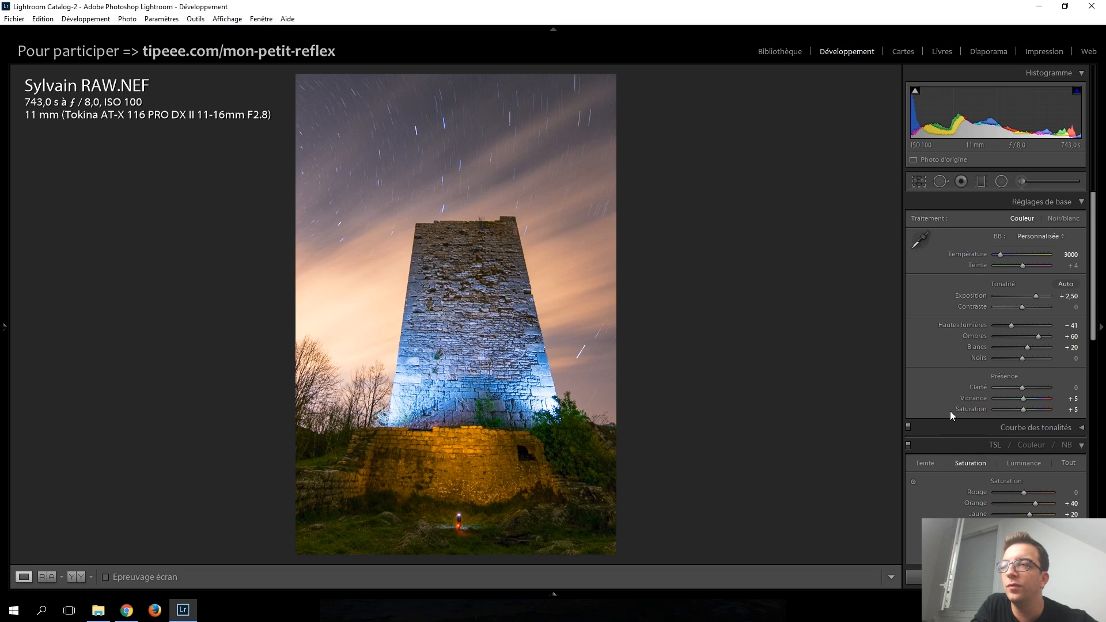
Step: Compare the developed tower RAW with the viewer's own JPG version and inspect the lit figure at the tower's foot at full size
{"action": "key", "text": "Right"}
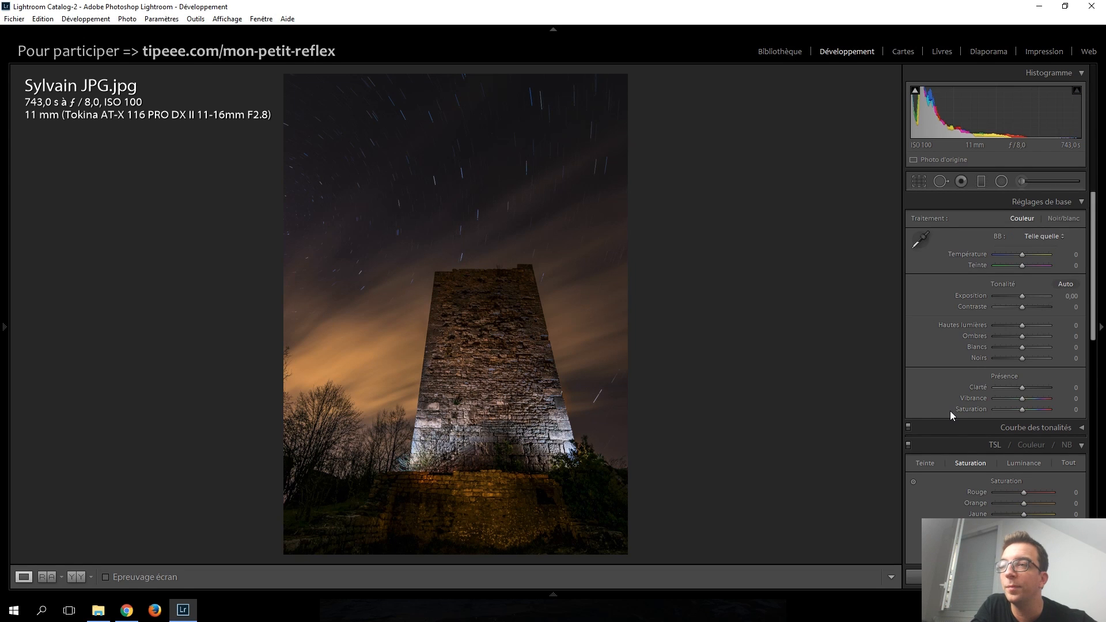
{"action": "key", "text": "Left"}
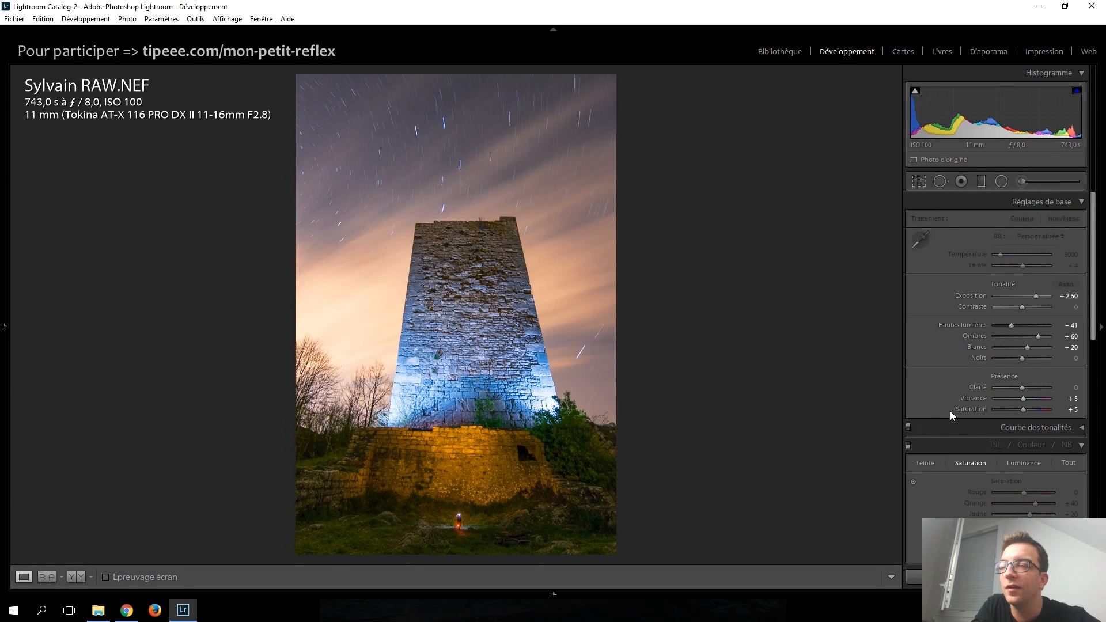
{"action": "key", "text": "Right"}
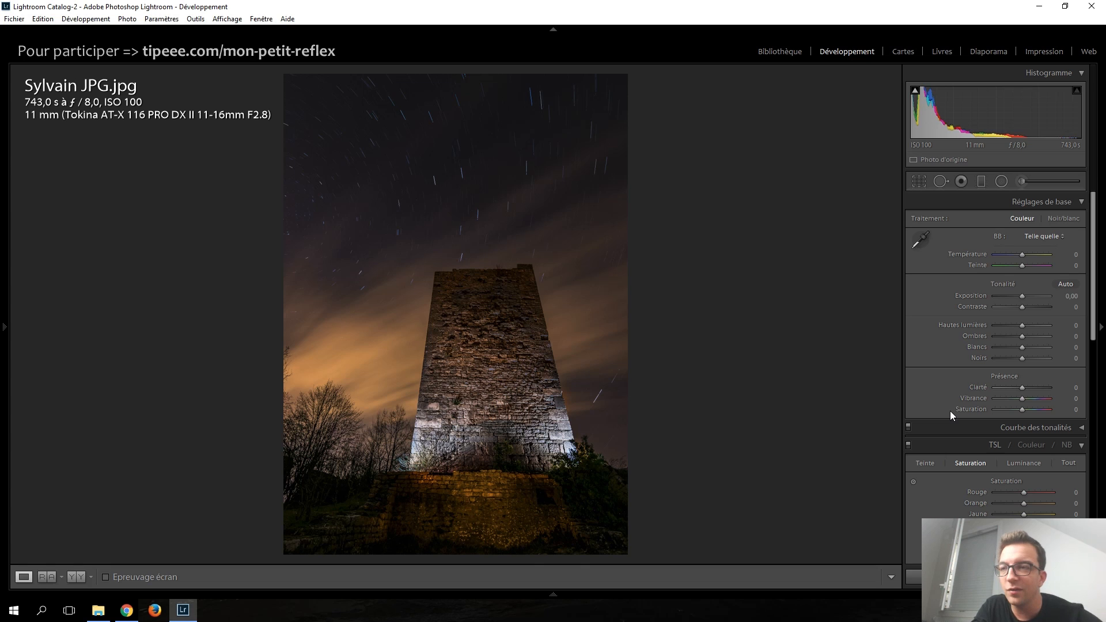
{"action": "key", "text": "Right"}
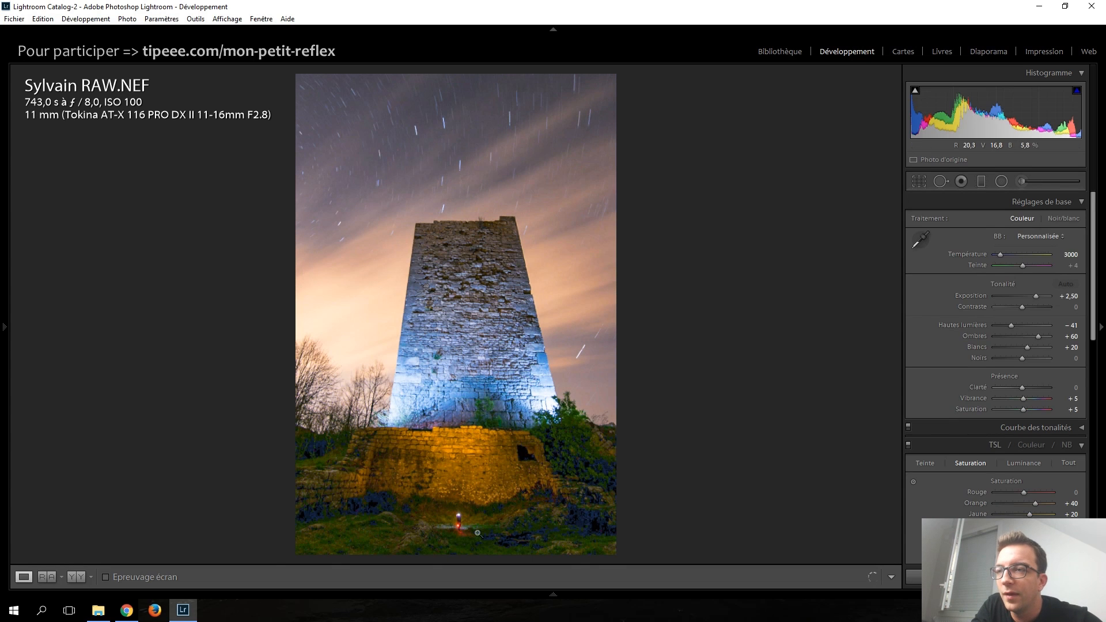
{"action": "left_click", "coordinate": [451, 526]}
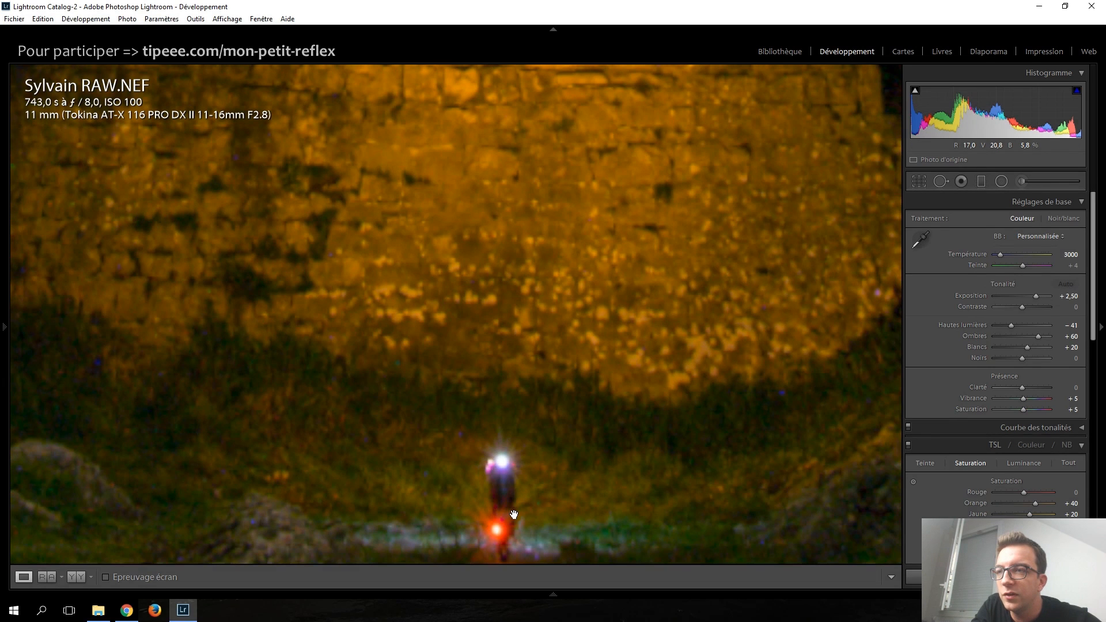
{"action": "left_click", "coordinate": [514, 514]}
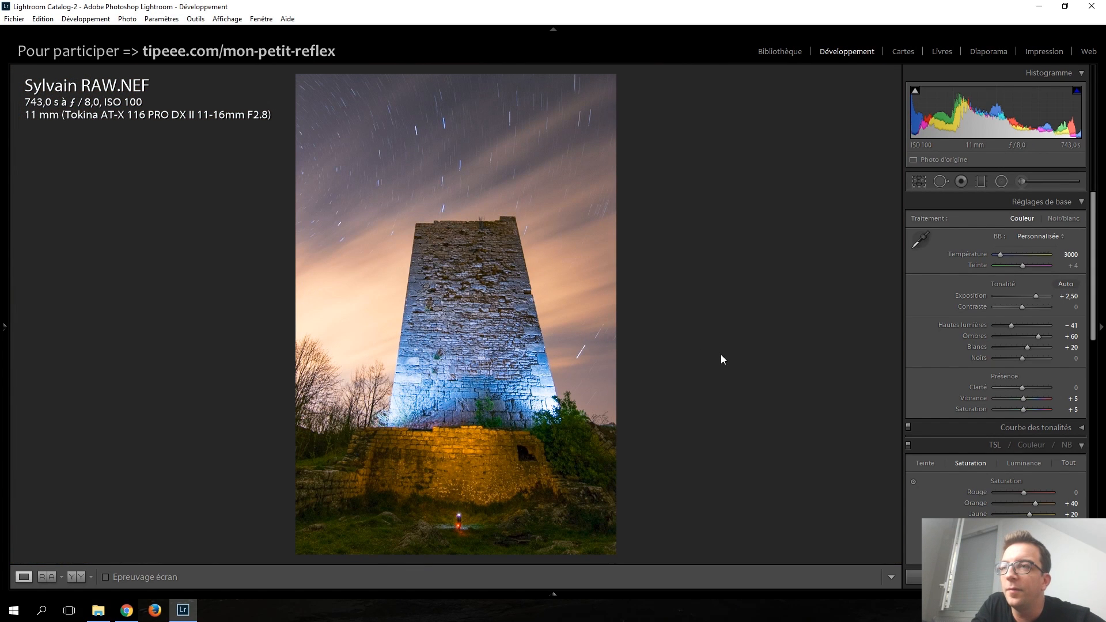
{"action": "key", "text": "Left"}
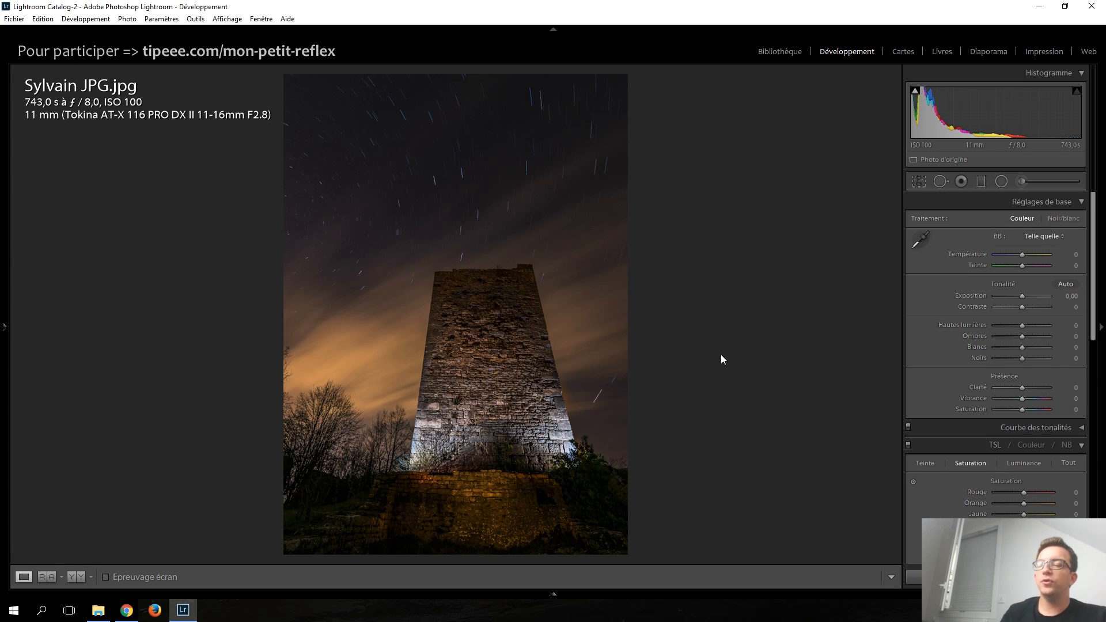
Step: Compare the whole viewer's JPG with the developed tower RAW again, and examine the JPG's stonework at full size
{"action": "key", "text": "Right"}
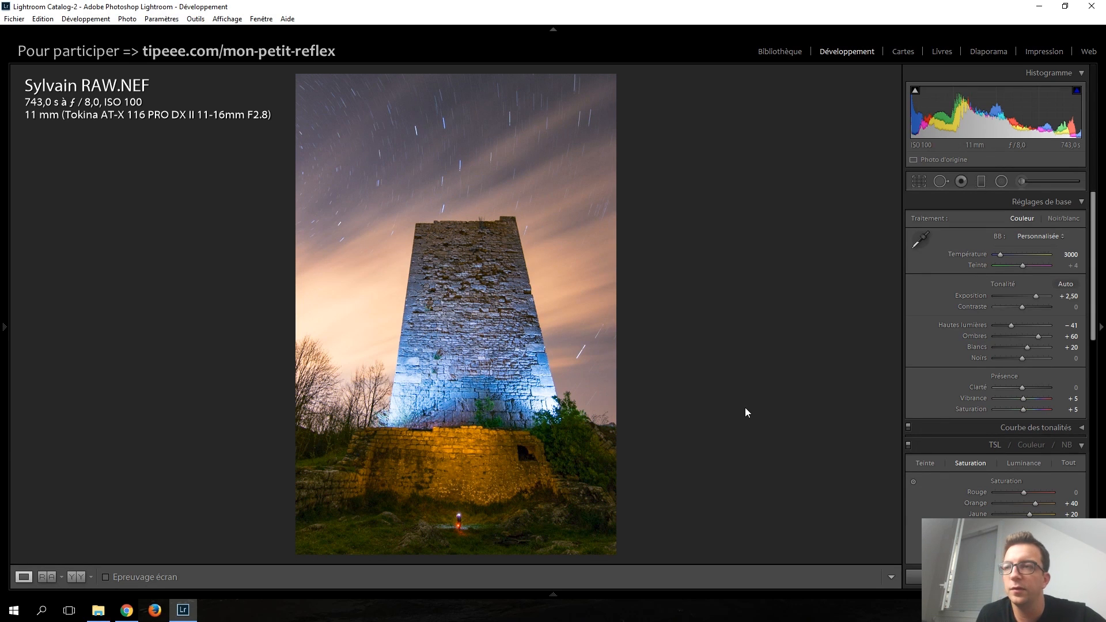
{"action": "key", "text": "Left"}
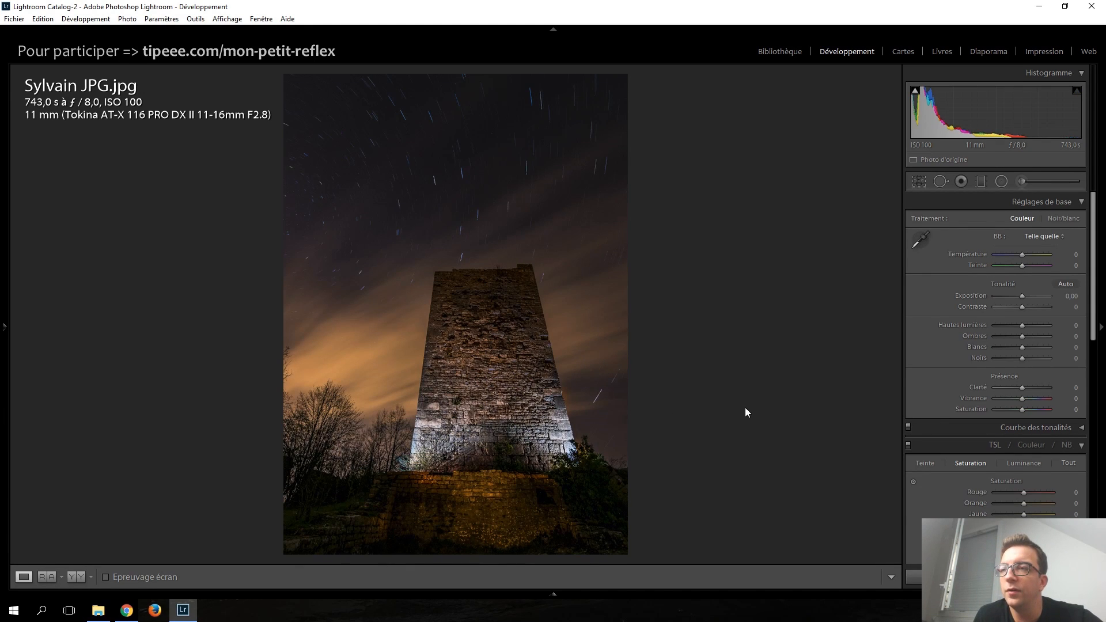
{"action": "left_click", "coordinate": [472, 357]}
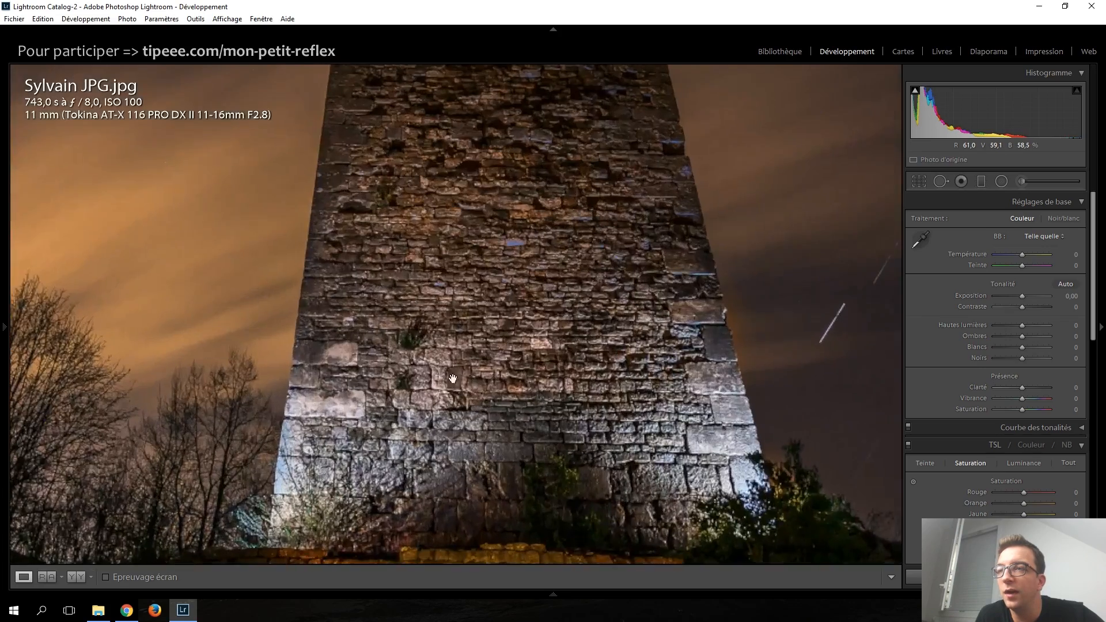
{"action": "left_click", "coordinate": [489, 362]}
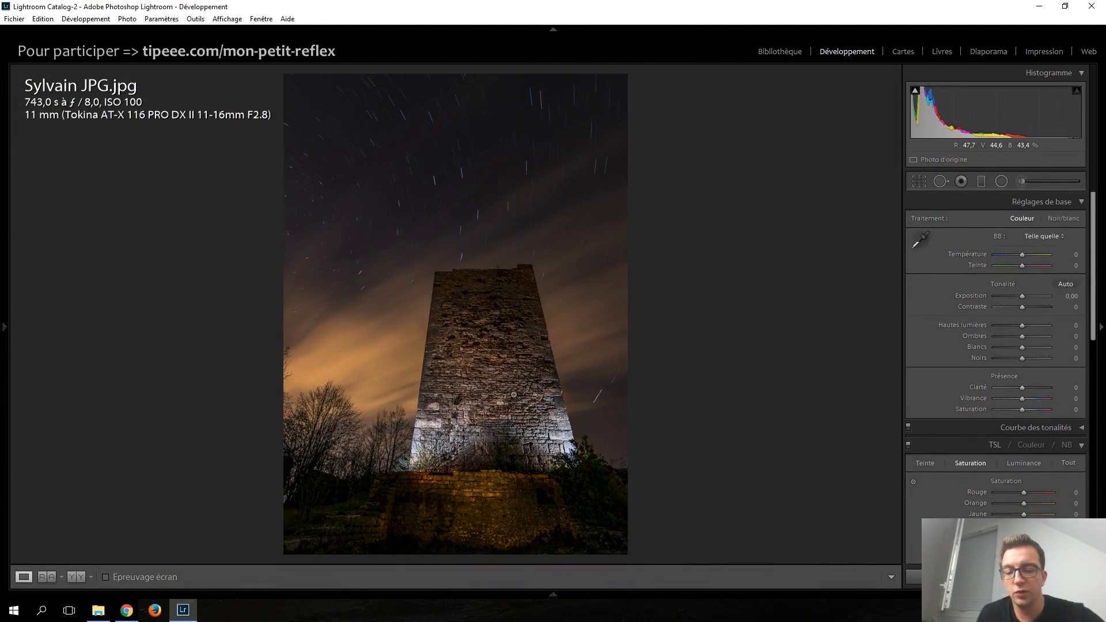
{"action": "key", "text": "Right"}
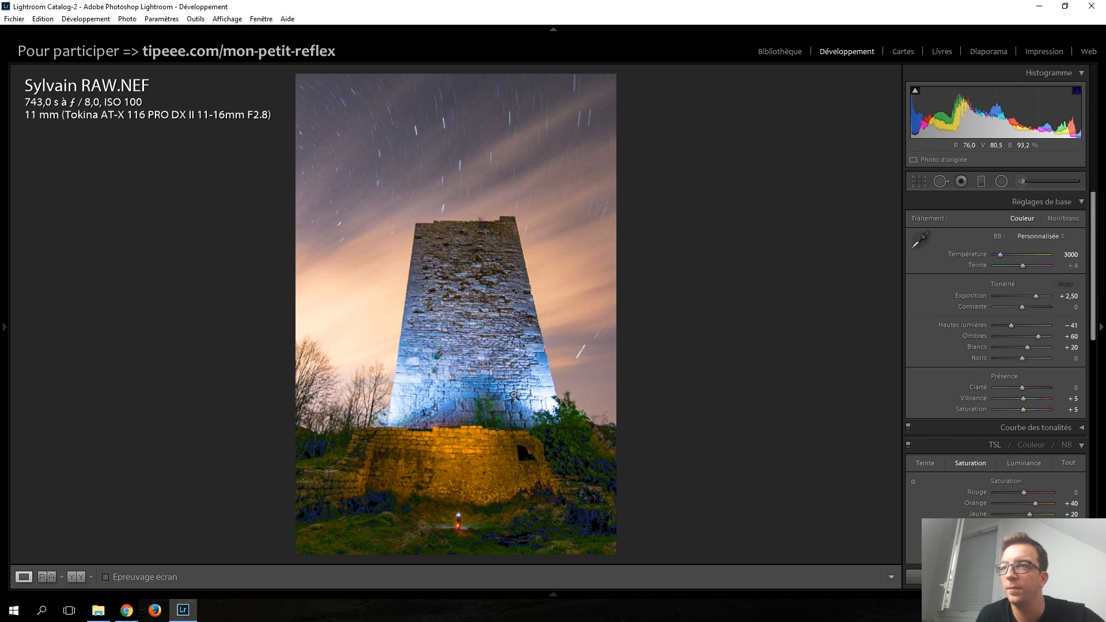
{"action": "key", "text": "Left"}
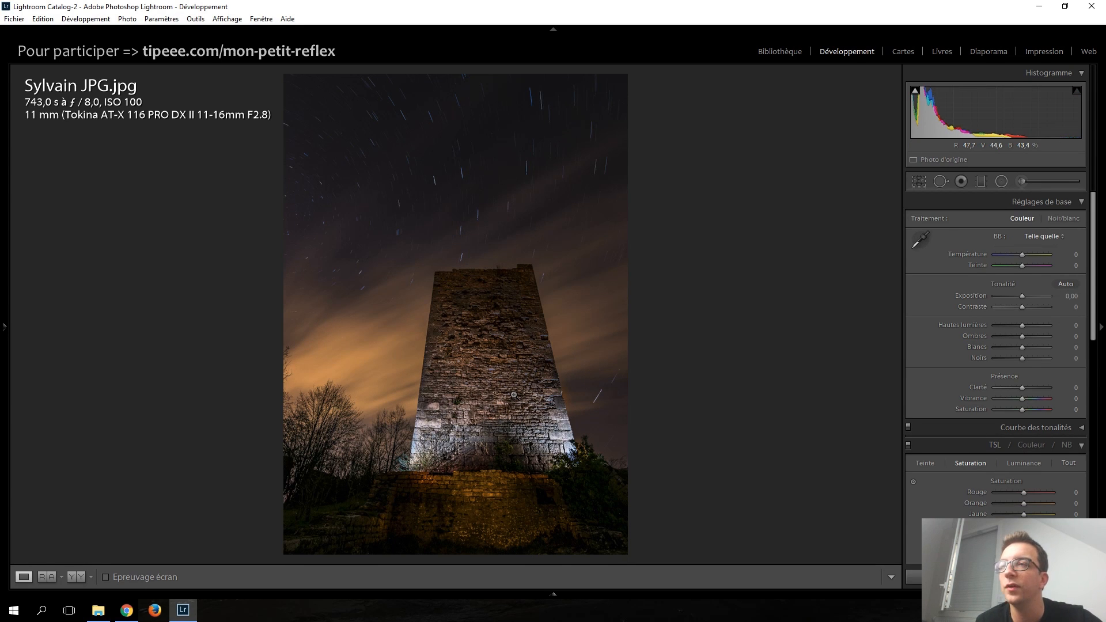
{"action": "key", "text": "Right"}
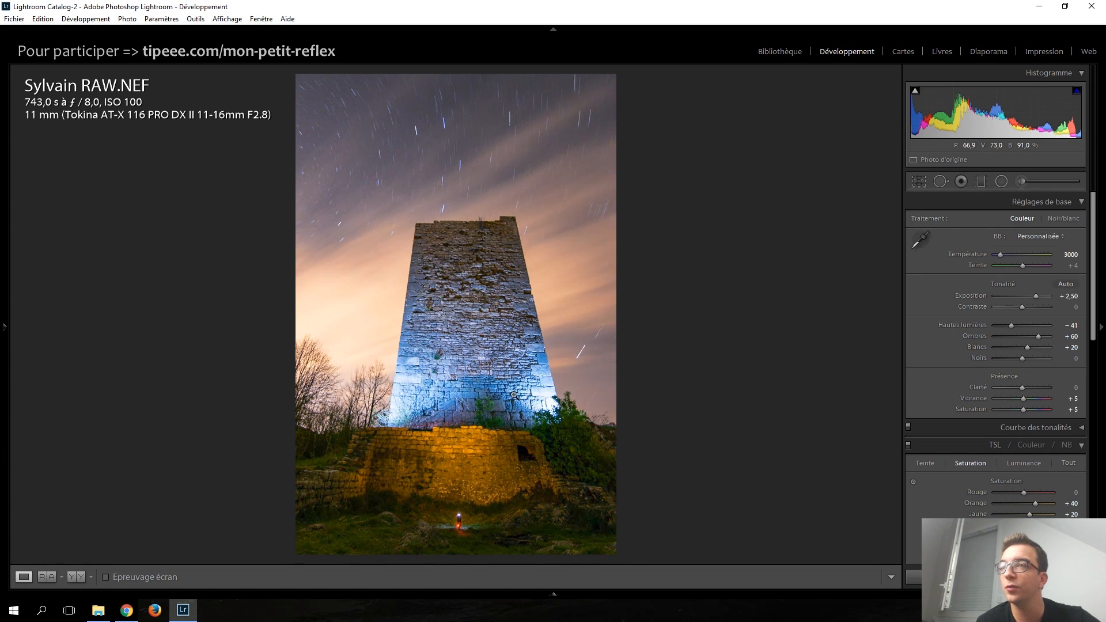
{"action": "key", "text": "Left"}
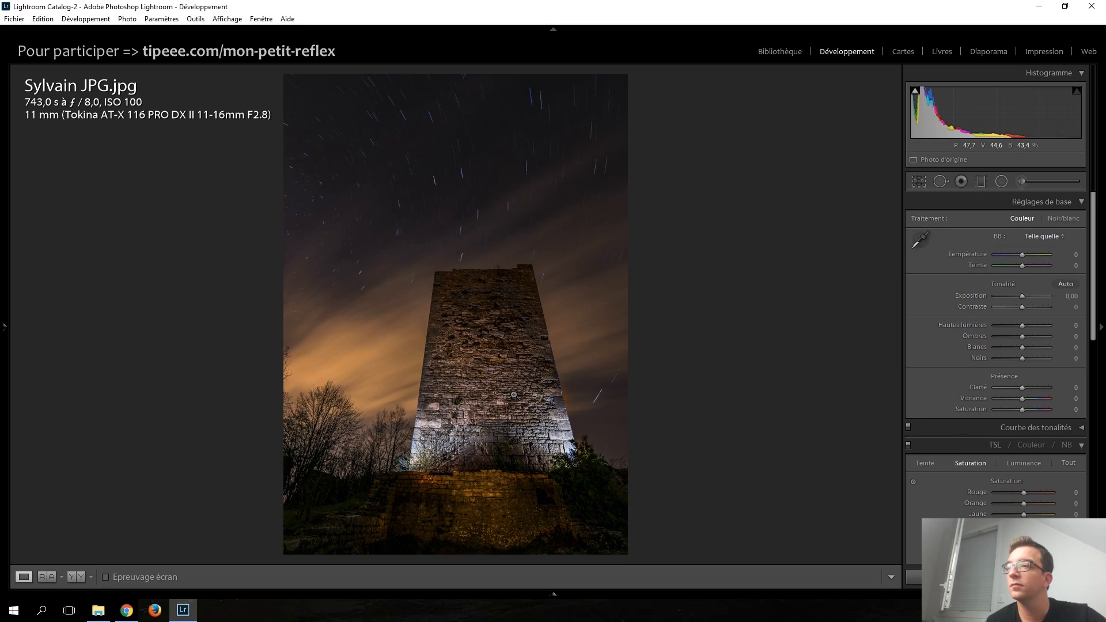
Step: Go to the Blue Streams RAW PANO TIF and inspect the cliffs and water of the gorge at full size
{"action": "key", "text": "Left"}
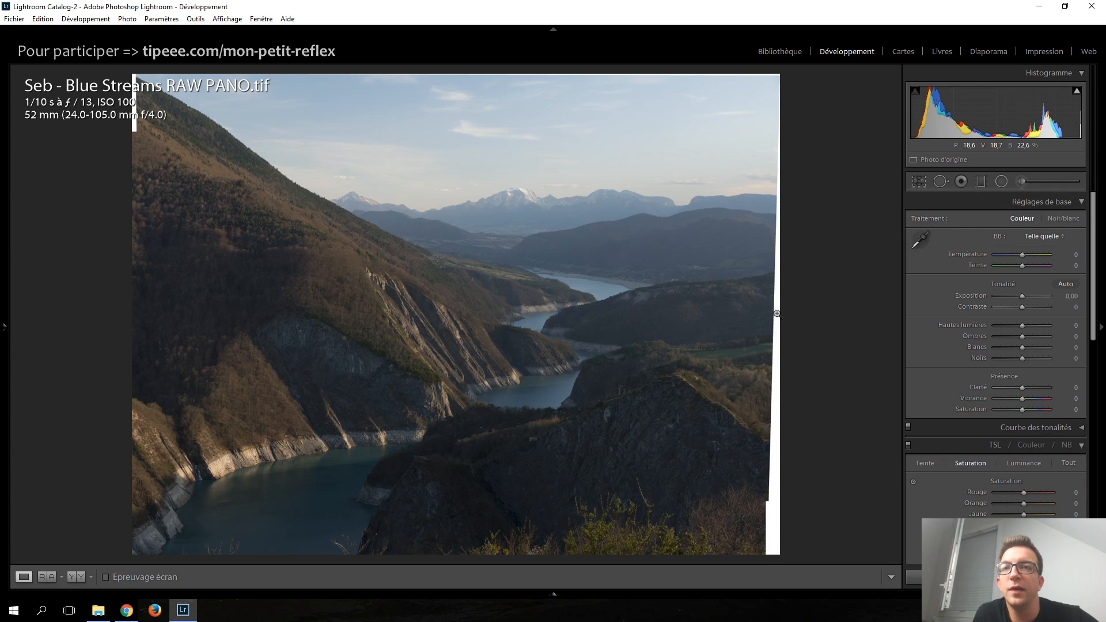
{"action": "left_click", "coordinate": [554, 318]}
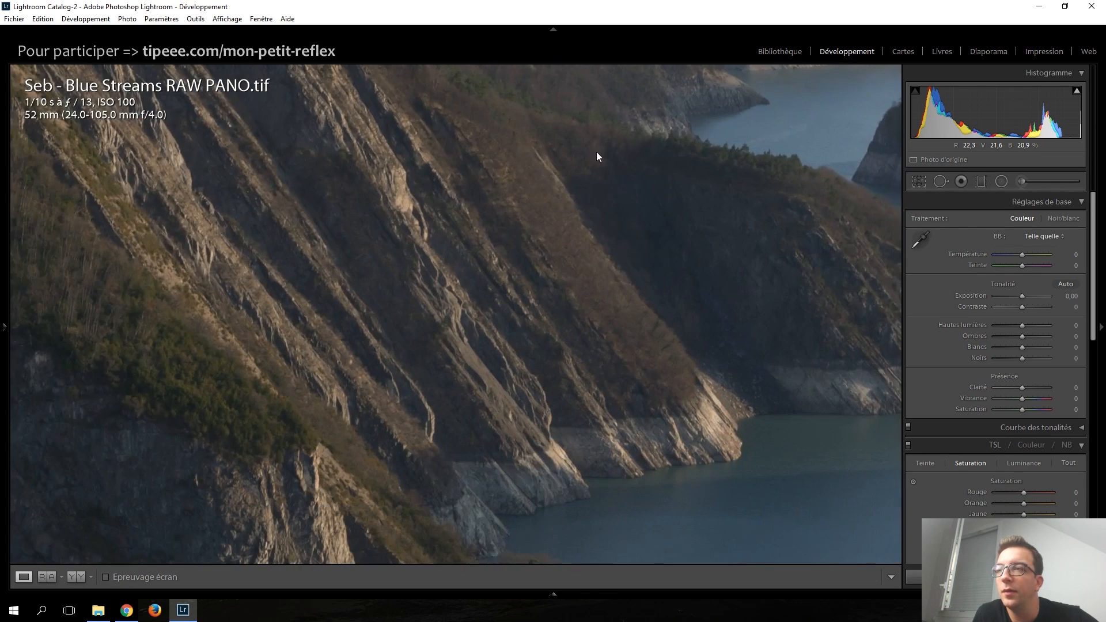
{"action": "left_click_drag", "start_coordinate": [448, 344], "coordinate": [386, 153]}
{"action": "left_click_drag", "start_coordinate": [648, 399], "coordinate": [252, 175]}
{"action": "left_click_drag", "start_coordinate": [538, 365], "coordinate": [480, 333]}
{"action": "left_click", "coordinate": [523, 348]}
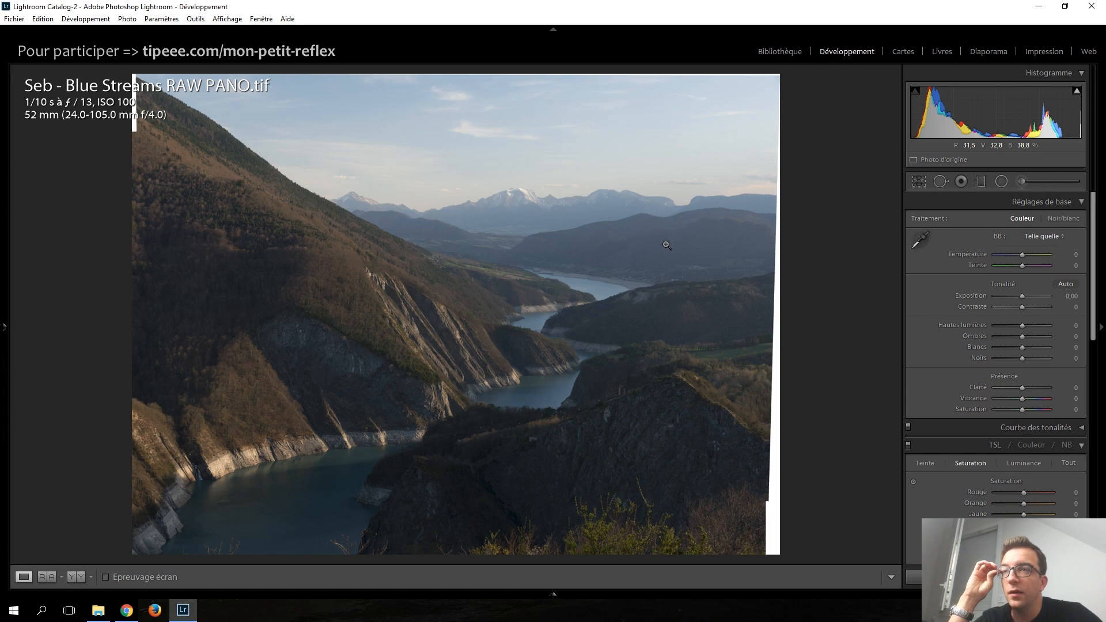
Step: Crop the panorama to a 1 x 1 aspect ratio, framing the river valley without the white edges at the sides
{"action": "left_click", "coordinate": [919, 180]}
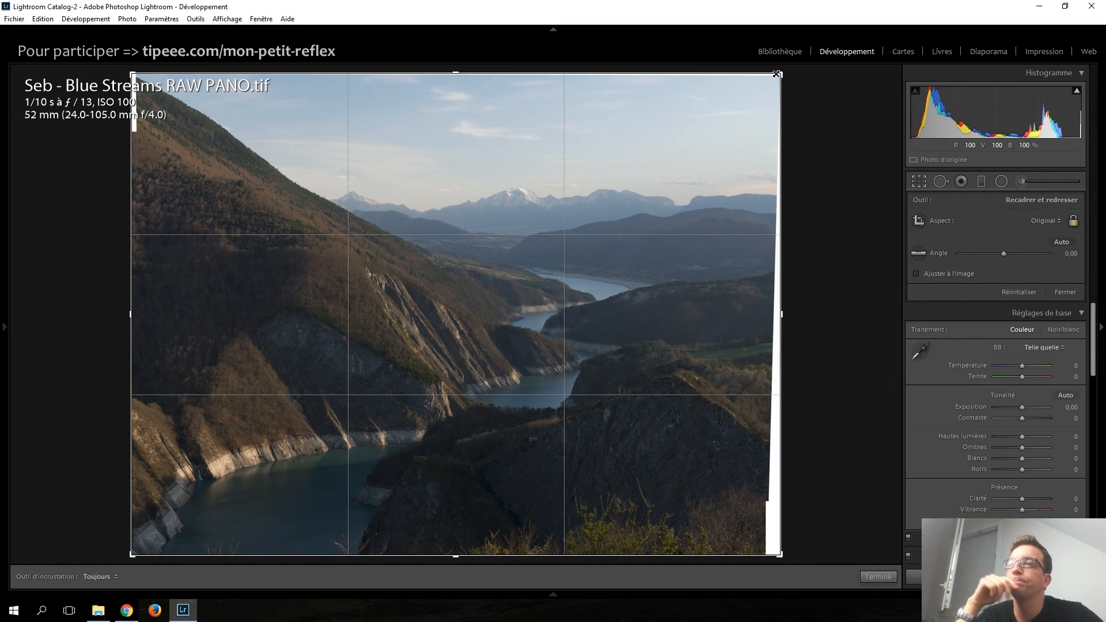
{"action": "left_click", "coordinate": [1055, 220]}
{"action": "left_click", "coordinate": [930, 276]}
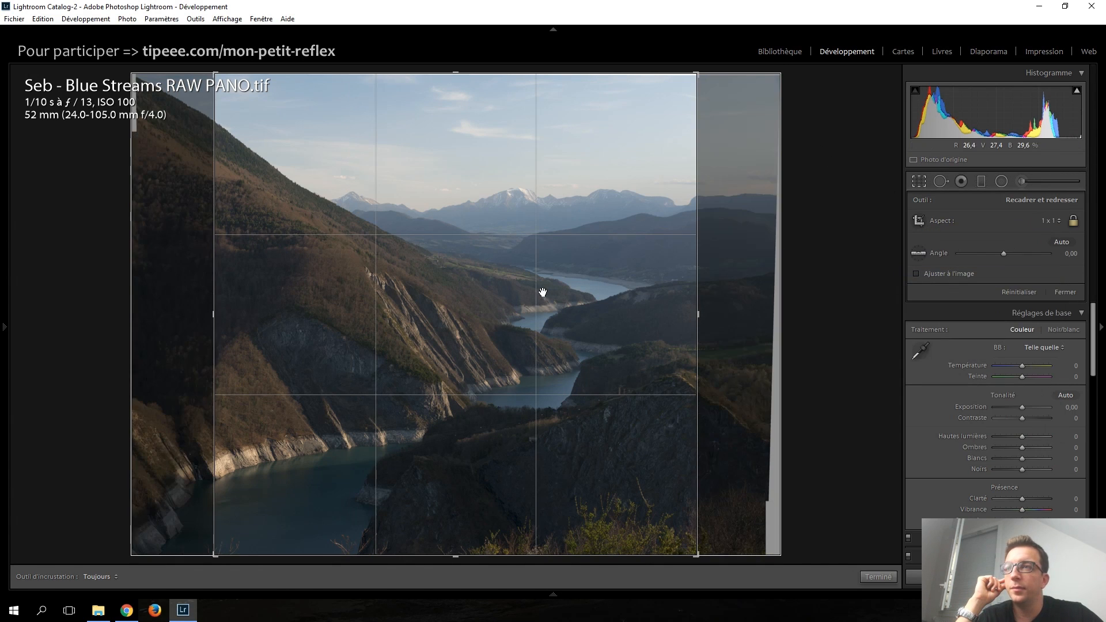
{"action": "mouse_move", "coordinate": [516, 294]}
{"action": "left_mouse_down"}
{"action": "mouse_move", "coordinate": [567, 284]}
{"action": "mouse_move", "coordinate": [507, 274]}
{"action": "left_mouse_up"}
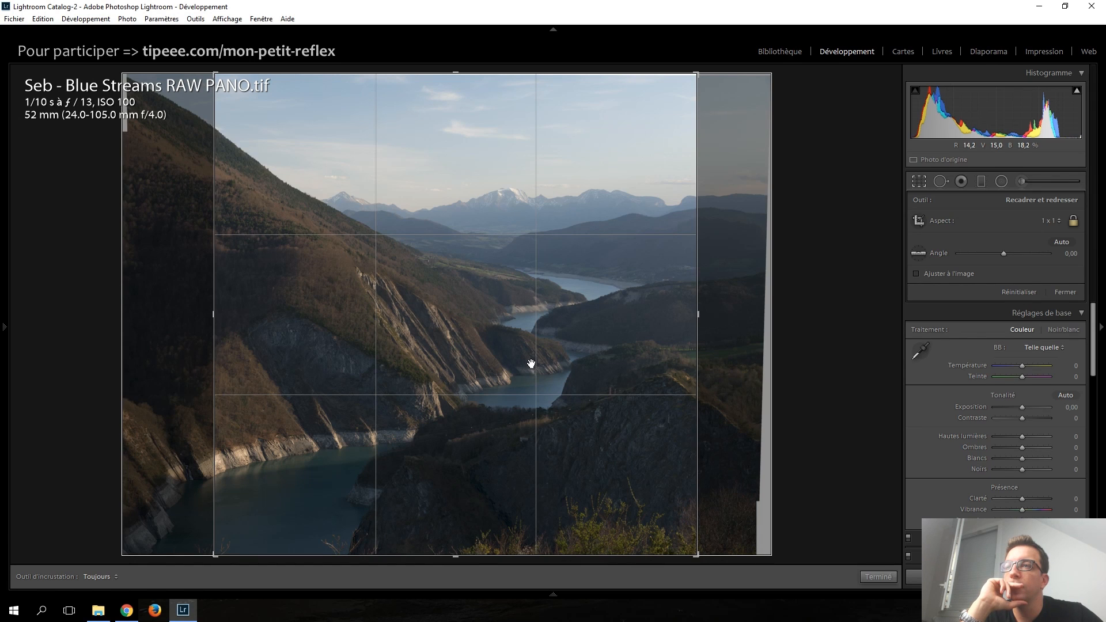
{"action": "key", "text": "Return"}
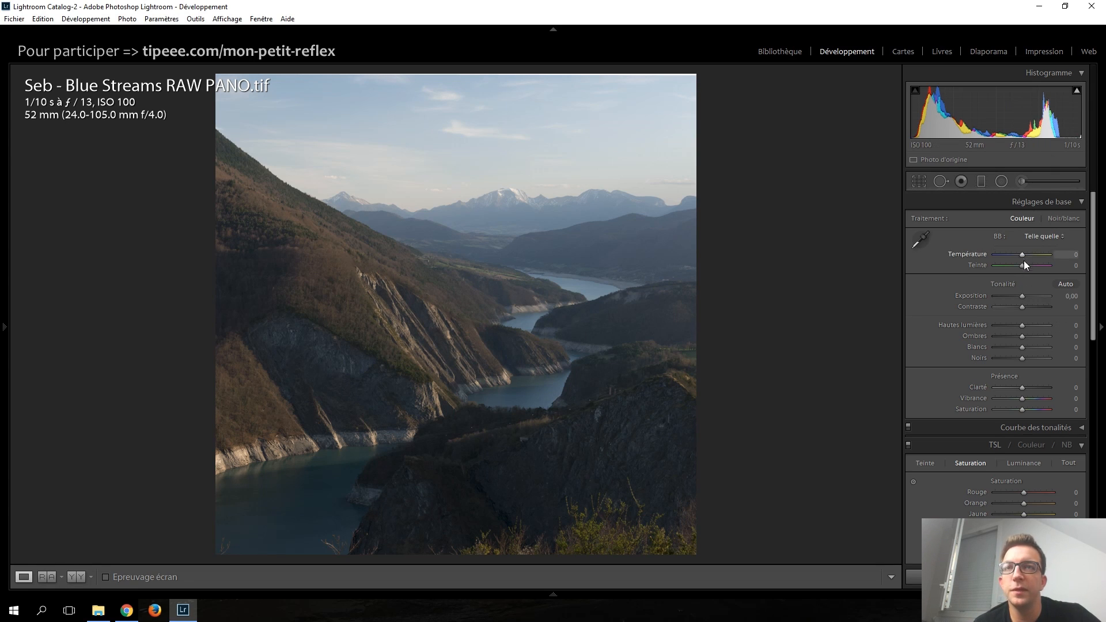
Step: Try lowering the highlights to −65 and then −40, and reset them to their default
{"action": "key", "text": "Down"}
{"action": "key", "text": "Down"}
{"action": "key", "text": "Down"}
{"action": "key", "text": "Down"}
{"action": "key", "text": "Down"}
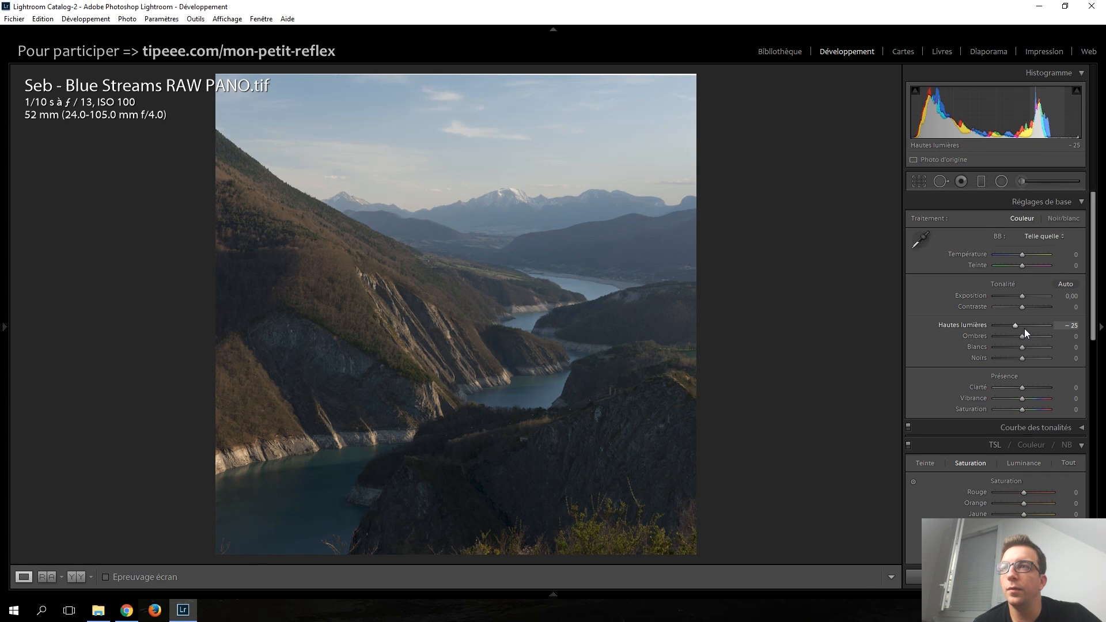
{"action": "key", "text": "Up"}
{"action": "key", "text": "Down"}
{"action": "key", "text": "Down"}
{"action": "key", "text": "Down"}
{"action": "key", "text": "Down"}
{"action": "key", "text": "Down"}
{"action": "key", "text": "Down"}
{"action": "key", "text": "Down"}
{"action": "key", "text": "Down"}
{"action": "key", "text": "Down"}
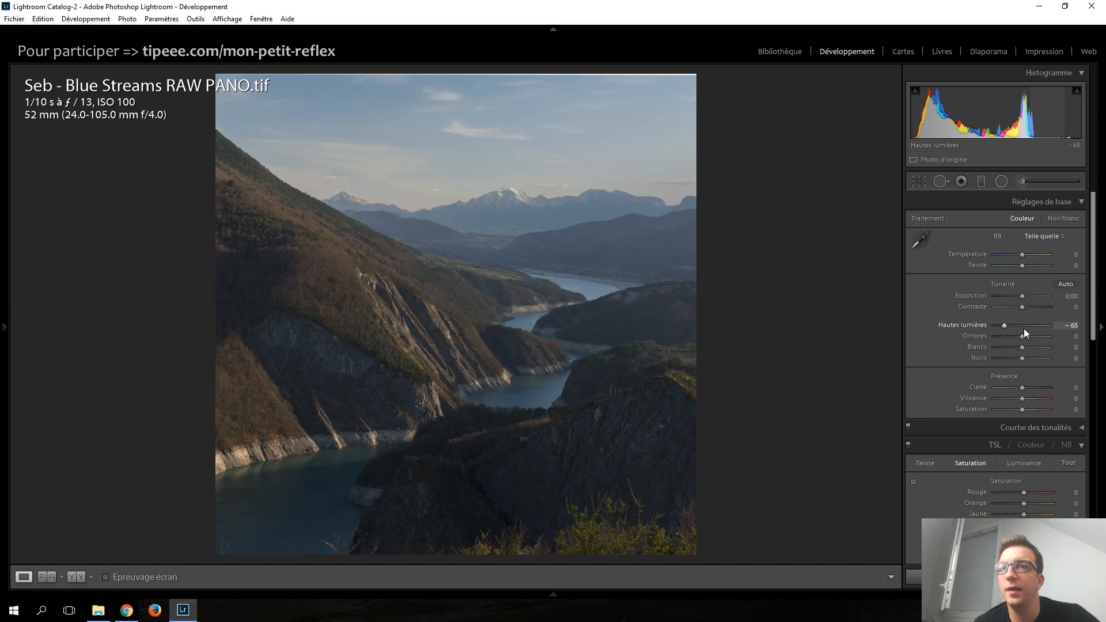
{"action": "key", "text": "Up"}
{"action": "key", "text": "Up"}
{"action": "key", "text": "Up"}
{"action": "key", "text": "Up"}
{"action": "key", "text": "Up"}
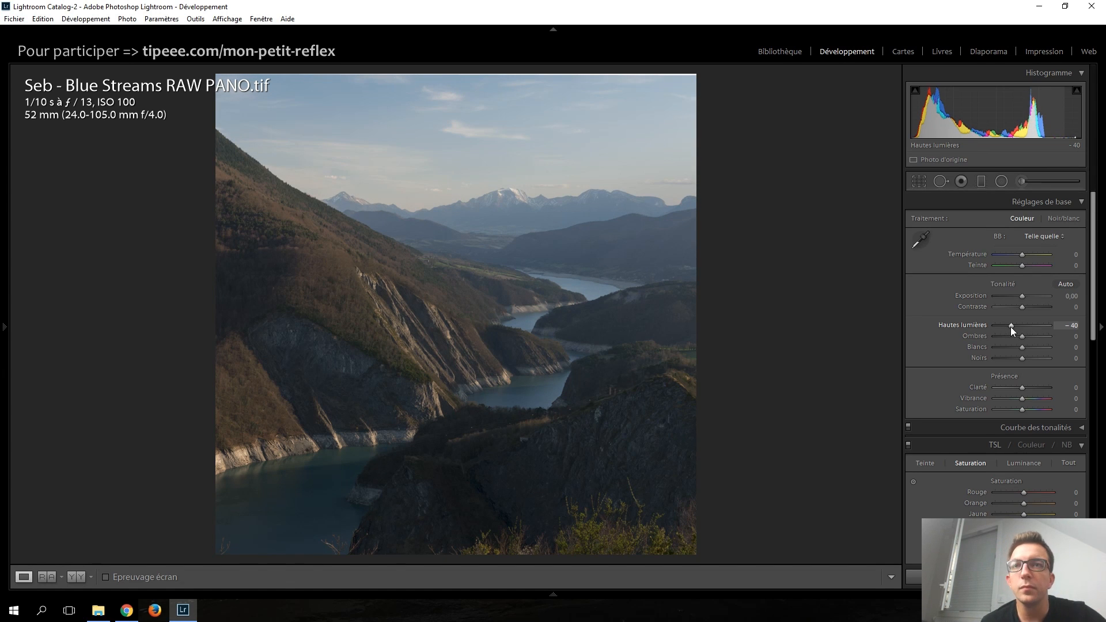
{"action": "double_click", "coordinate": [1011, 327]}
Step: Brighten the dark hillsides by raising the shadows to +70
{"action": "key", "text": "Up"}
{"action": "key", "text": "Up"}
{"action": "key", "text": "Up"}
{"action": "key", "text": "Up"}
{"action": "key", "text": "Up"}
{"action": "key", "text": "Up"}
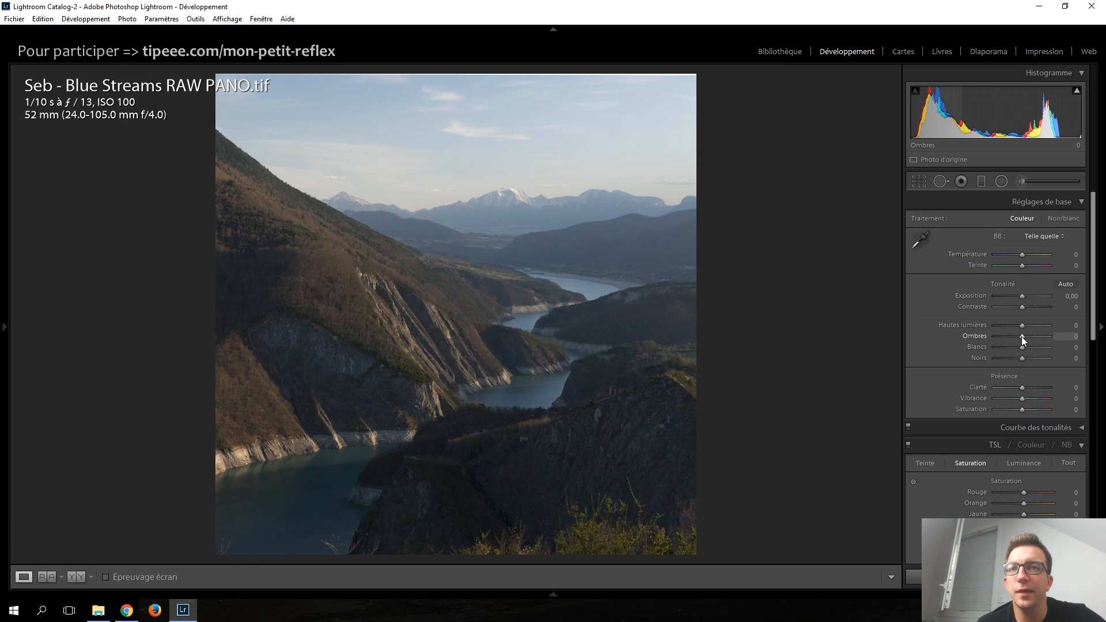
{"action": "key", "text": "Up"}
{"action": "key", "text": "Up"}
{"action": "key", "text": "Up"}
{"action": "key", "text": "Up"}
{"action": "key", "text": "Up"}
{"action": "key", "text": "Up"}
{"action": "key", "text": "Up"}
{"action": "key", "text": "Up"}
{"action": "key", "text": "Up"}
{"action": "key", "text": "Up"}
{"action": "key", "text": "Up"}
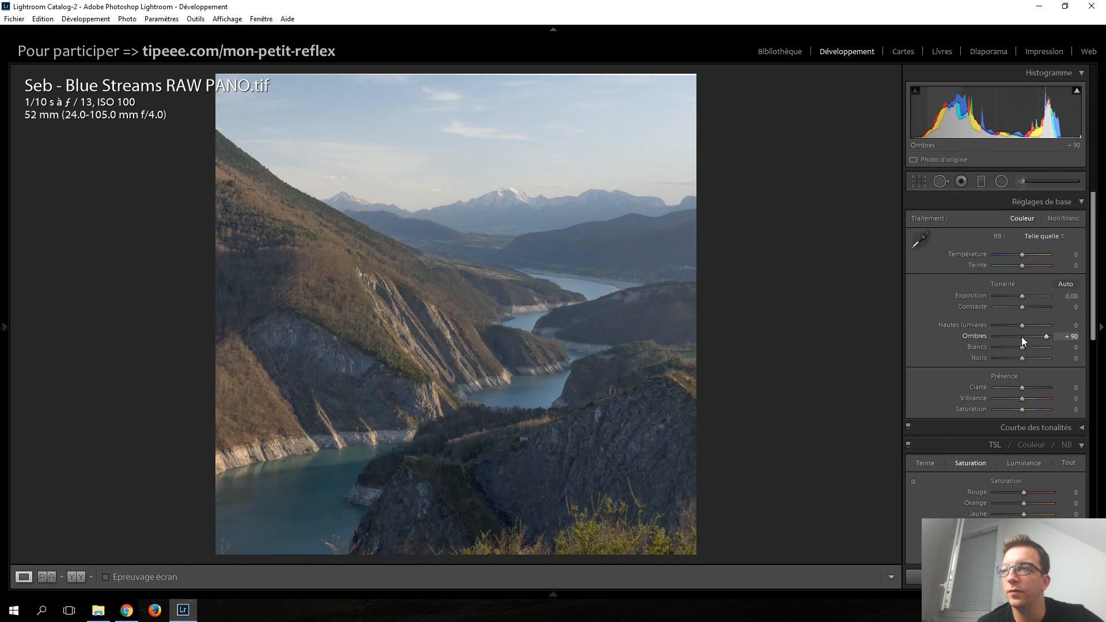
{"action": "key", "text": "Down"}
{"action": "key", "text": "Down"}
{"action": "key", "text": "Down"}
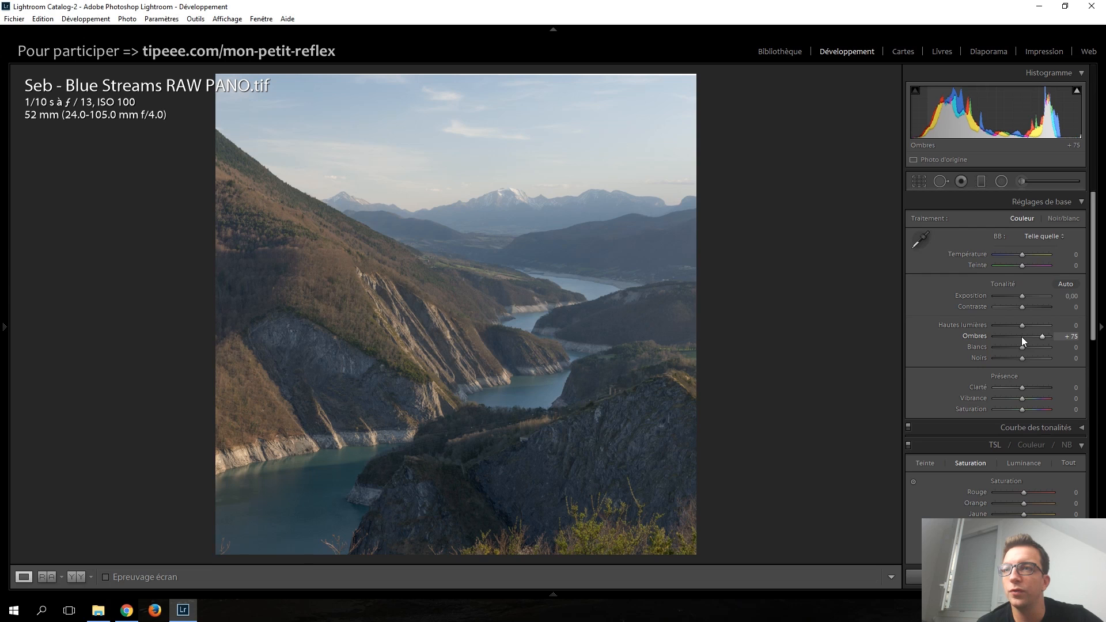
Step: Set the whites to +35 and the blacks to −30
{"action": "key", "text": "Up"}
{"action": "key", "text": "Up"}
{"action": "key", "text": "Up"}
{"action": "key", "text": "Up"}
{"action": "key", "text": "Up"}
{"action": "key", "text": "Up"}
{"action": "key", "text": "Up"}
{"action": "key", "text": "Down"}
{"action": "key", "text": "Down"}
{"action": "key", "text": "Down"}
{"action": "key", "text": "Down"}
{"action": "key", "text": "Down"}
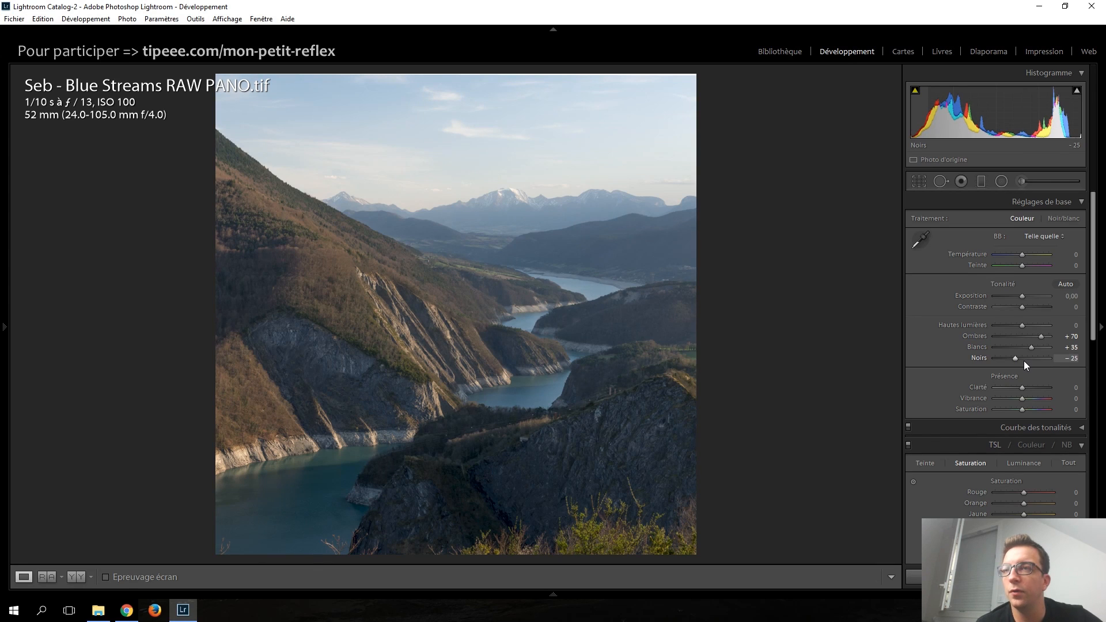
{"action": "key", "text": "Down"}
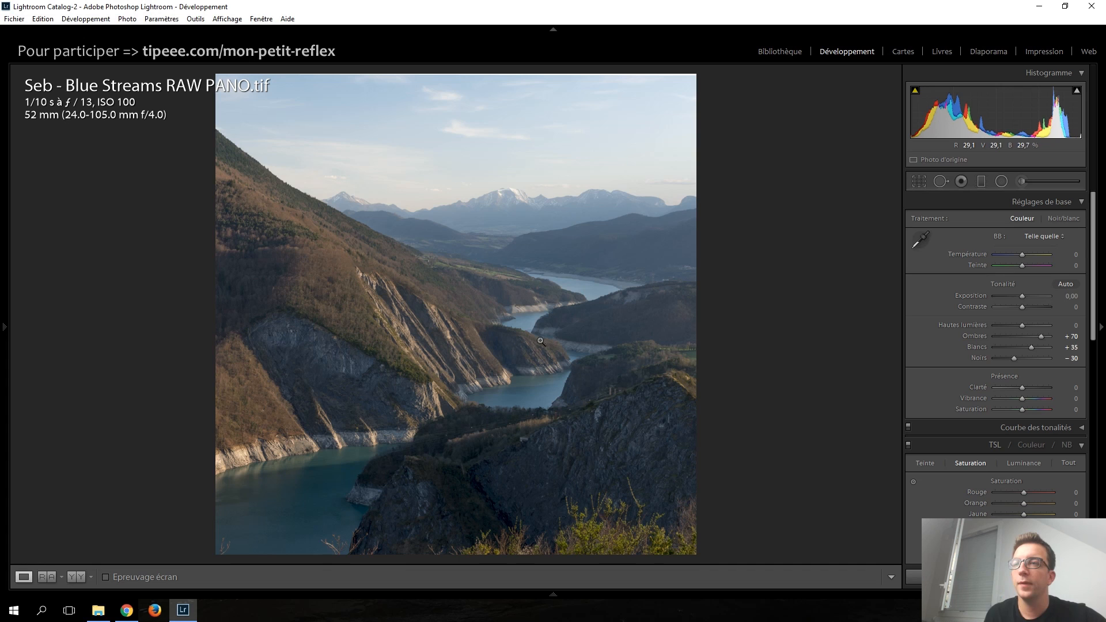
Step: Warm the white balance by setting the temperature to +10 and the tint to +5
{"action": "key", "text": "Up"}
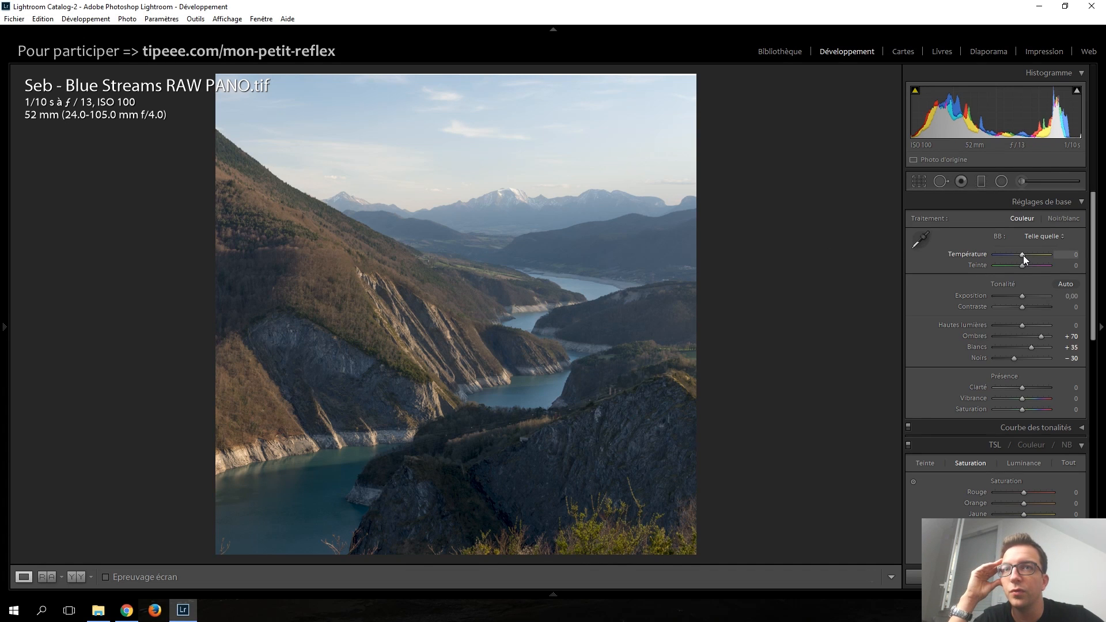
{"action": "key", "text": "Up"}
{"action": "key", "text": "Up"}
{"action": "key", "text": "Up"}
{"action": "key", "text": "Down"}
{"action": "key", "text": "Down"}
{"action": "key", "text": "Up"}
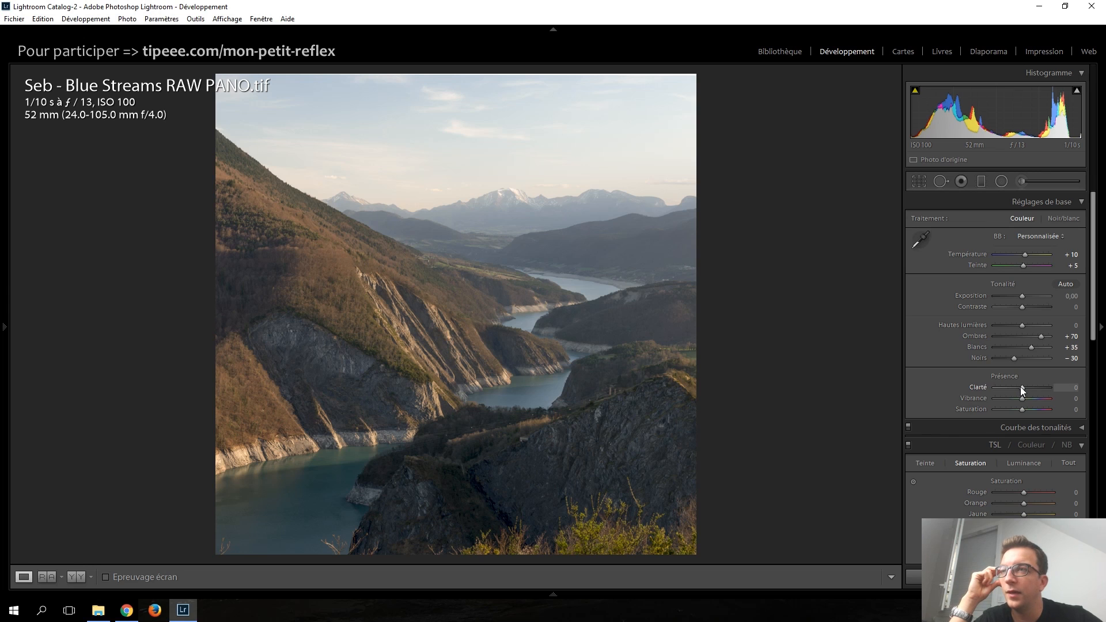
Step: Try raising the clarity to +100 and reset it to its default
{"action": "scroll", "coordinate": [1021, 386], "scroll_direction": "up", "scroll_amount": 11}
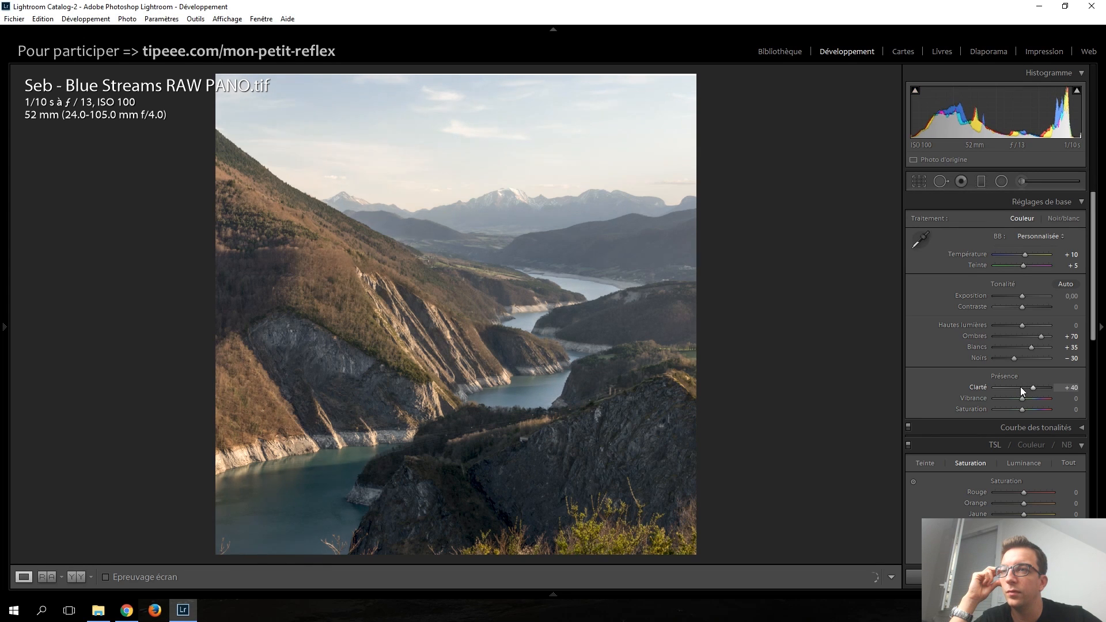
{"action": "scroll", "coordinate": [1021, 386], "scroll_direction": "up", "scroll_amount": 3}
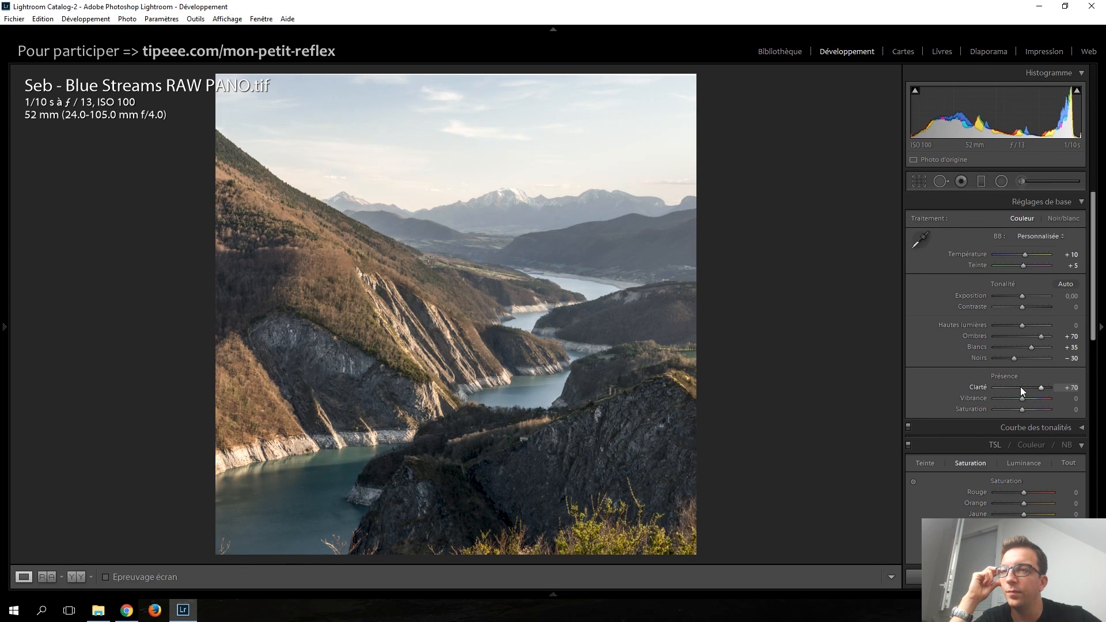
{"action": "scroll", "coordinate": [1021, 386], "scroll_direction": "up", "scroll_amount": 6}
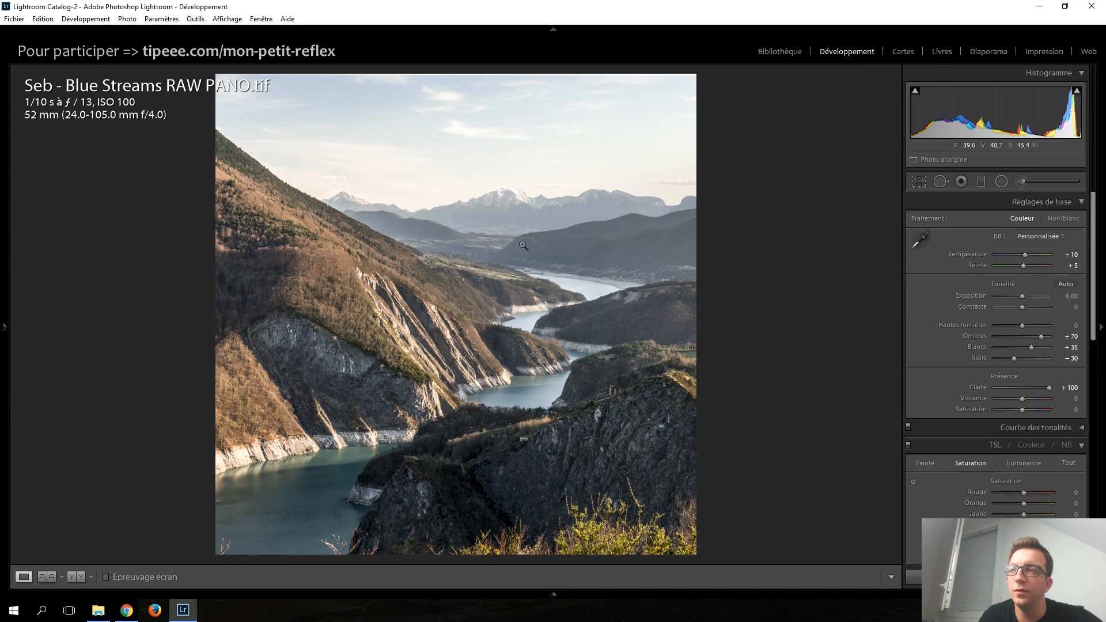
{"action": "scroll", "coordinate": [925, 418], "scroll_direction": "down", "scroll_amount": 10}
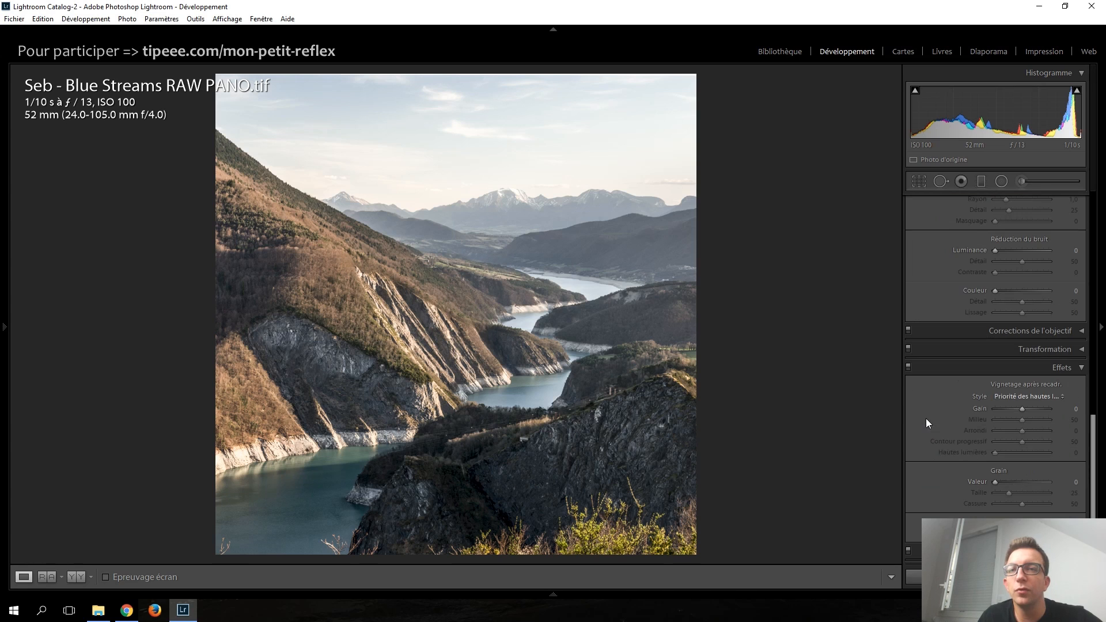
{"action": "scroll", "coordinate": [935, 467], "scroll_direction": "up", "scroll_amount": 10}
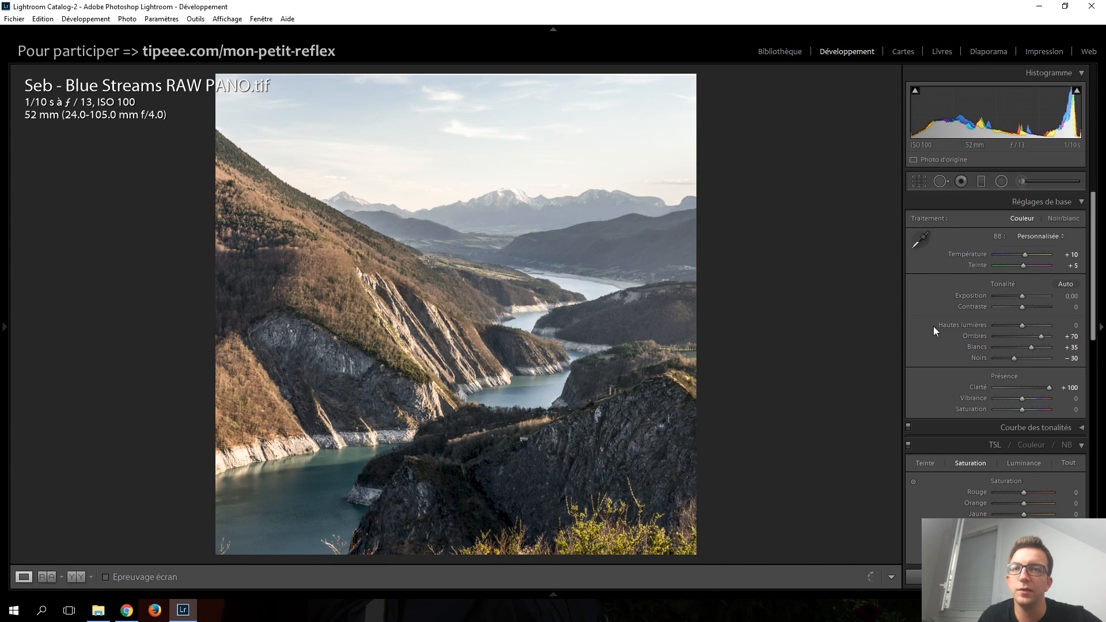
{"action": "double_click", "coordinate": [1046, 389]}
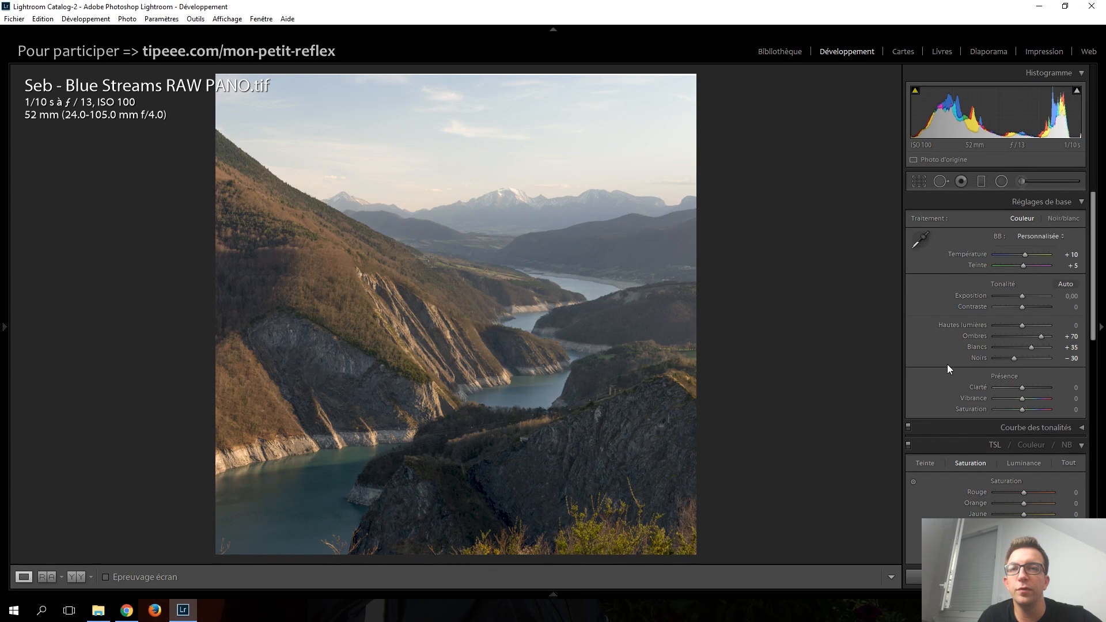
Step: Add a diagonal graduated filter over the sky and distant mountains, reset its effects and set its dehaze to 40
{"action": "left_click", "coordinate": [982, 181]}
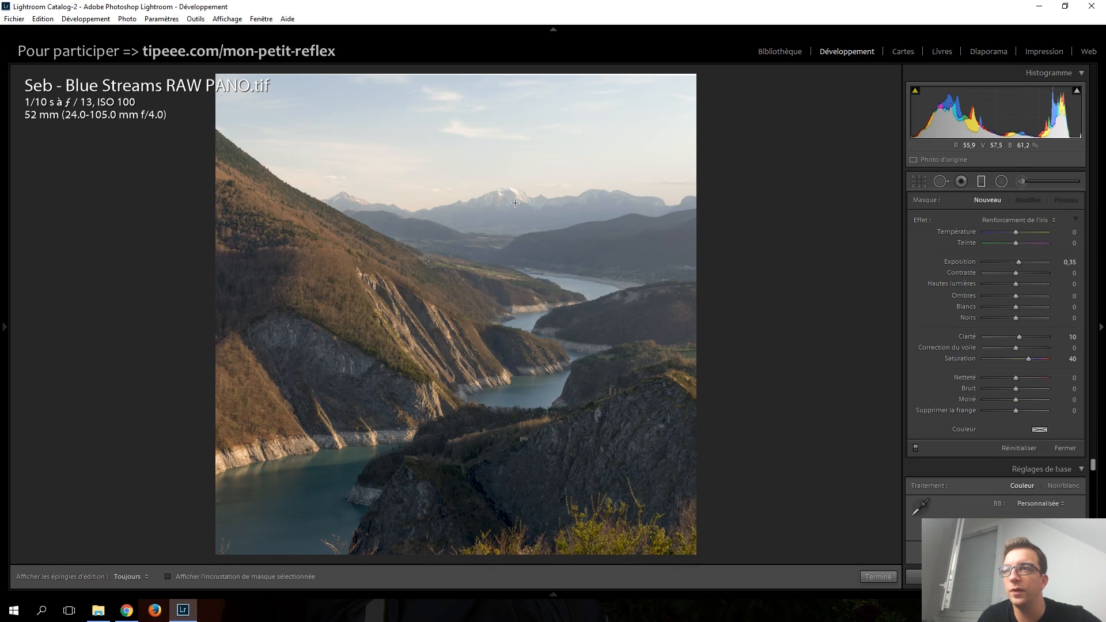
{"action": "left_click_drag", "start_coordinate": [504, 210], "coordinate": [443, 321]}
{"action": "double_click", "coordinate": [923, 224]}
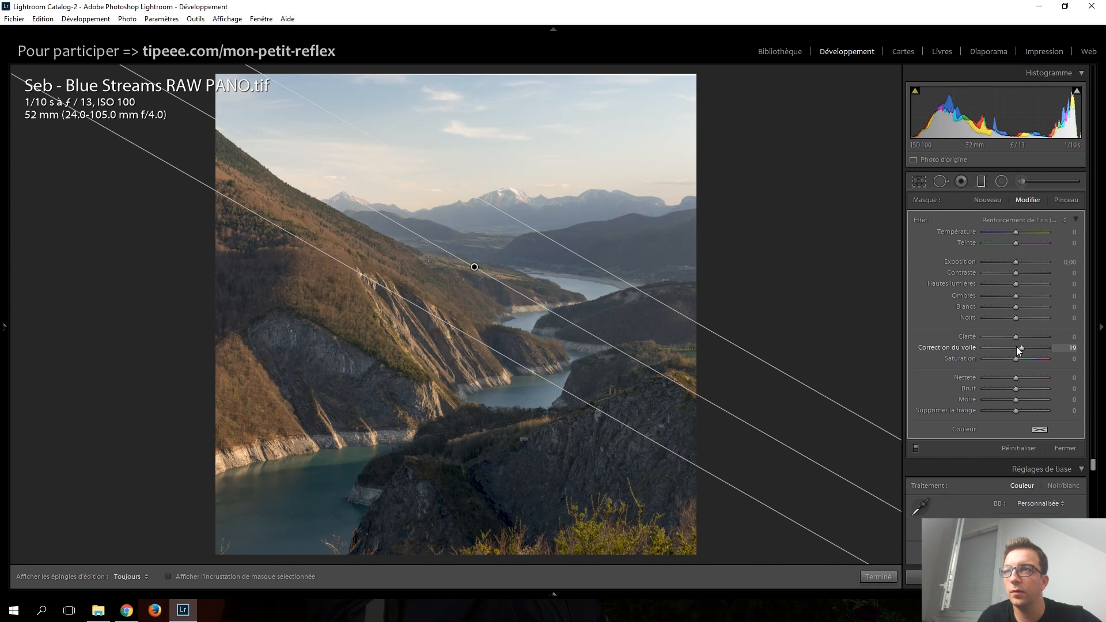
{"action": "left_click_drag", "start_coordinate": [1024, 348], "coordinate": [1028, 348]}
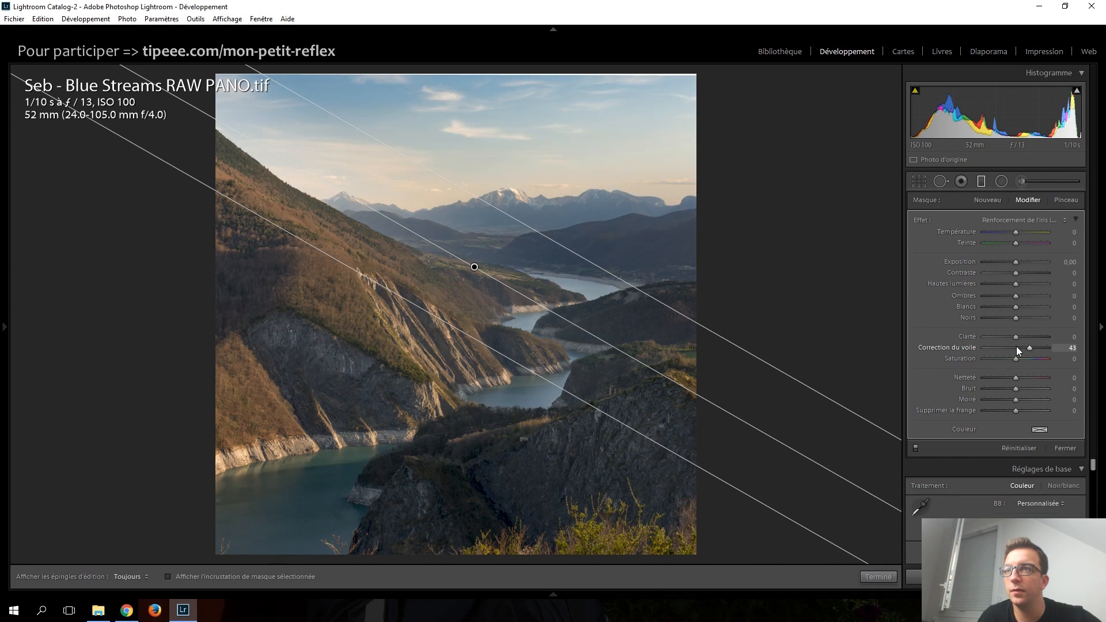
{"action": "left_click_drag", "start_coordinate": [1031, 348], "coordinate": [1033, 348]}
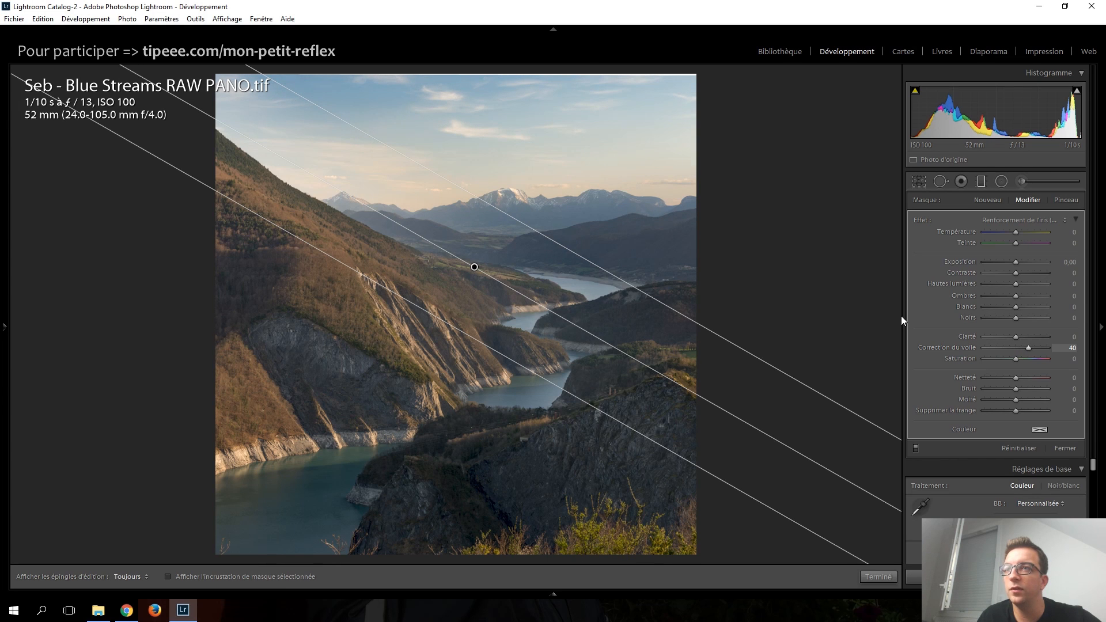
Step: Rotate and shift the graduated filter to follow the hillside slope, and set its temperature to 4
{"action": "left_click_drag", "start_coordinate": [668, 377], "coordinate": [669, 362]}
{"action": "left_click_drag", "start_coordinate": [474, 267], "coordinate": [472, 280]}
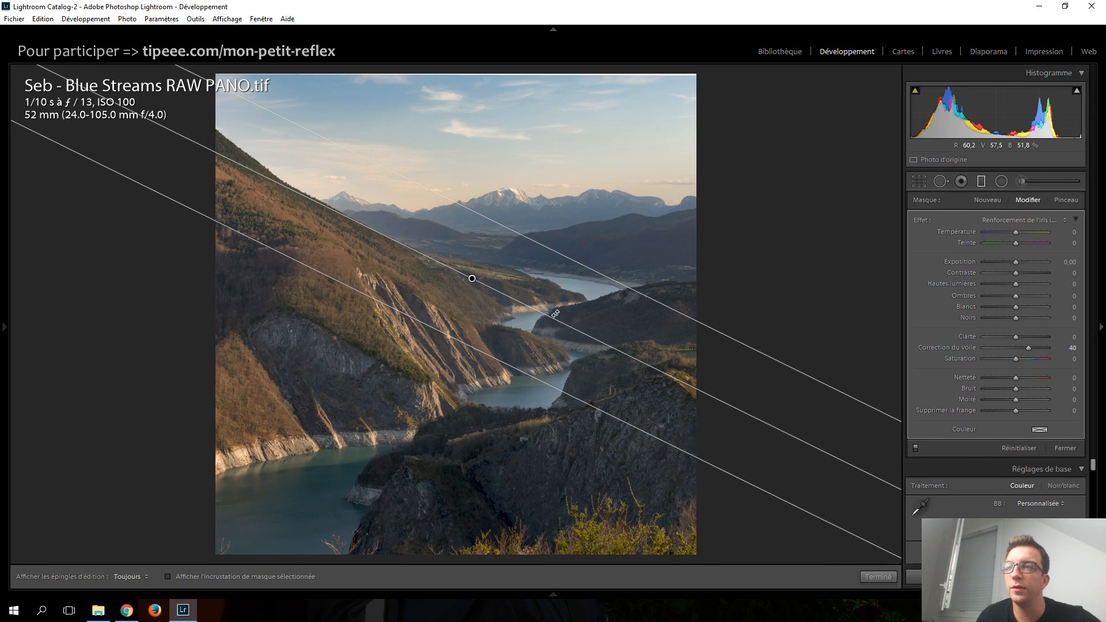
{"action": "left_click_drag", "start_coordinate": [471, 281], "coordinate": [468, 285]}
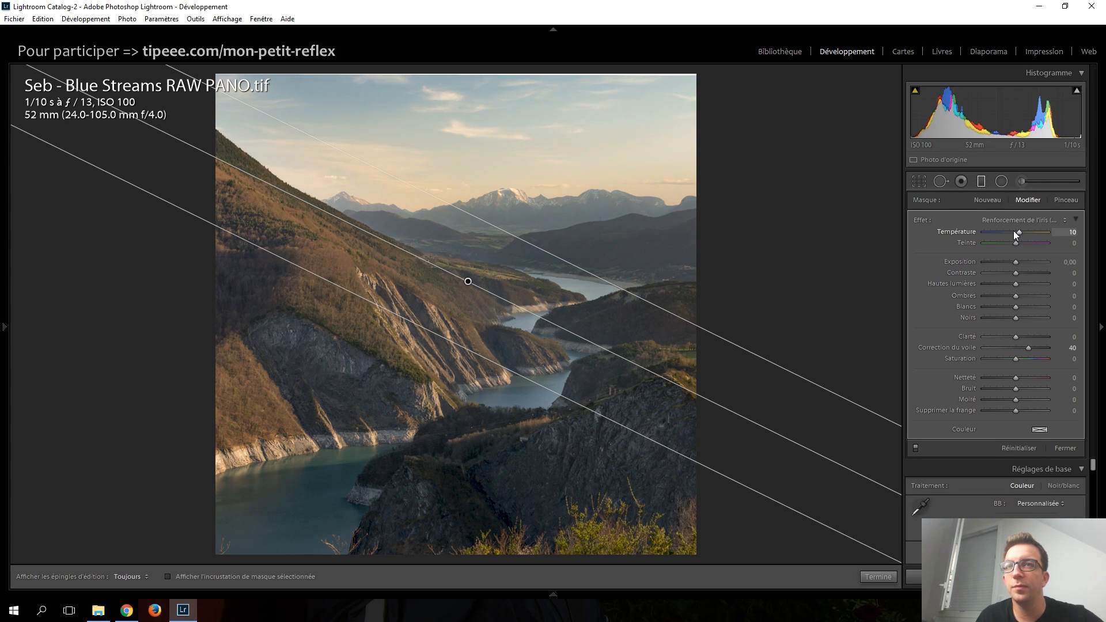
{"action": "left_click_drag", "start_coordinate": [1014, 231], "coordinate": [1013, 231]}
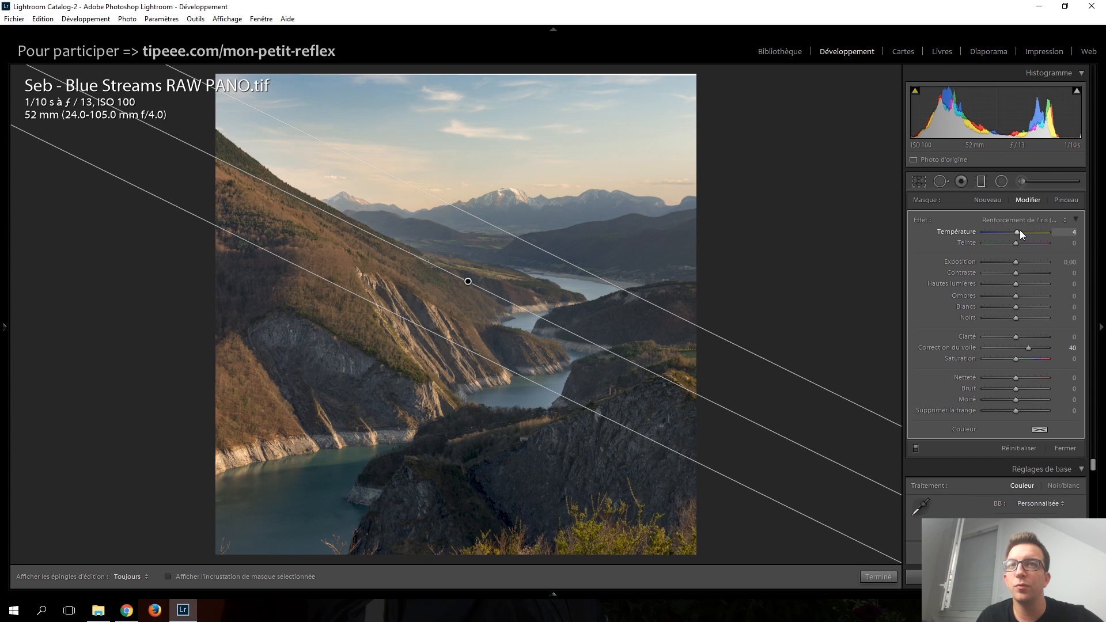
Step: Add a second, nearly horizontal graduated filter on the sky at the mountain line, with temperature −9, exposure 0.35, clarity 10 and saturation 40
{"action": "key", "text": "m"}
{"action": "left_click", "coordinate": [981, 182]}
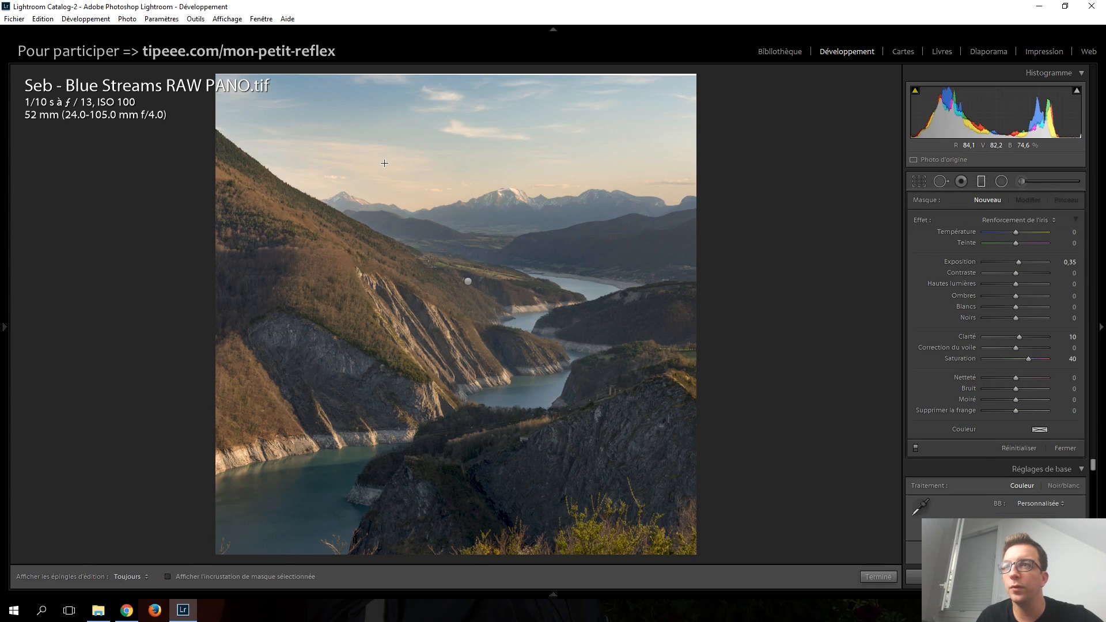
{"action": "mouse_move", "coordinate": [453, 189]}
{"action": "left_mouse_down"}
{"action": "mouse_move", "coordinate": [455, 226]}
{"action": "mouse_move", "coordinate": [469, 189]}
{"action": "left_mouse_up"}
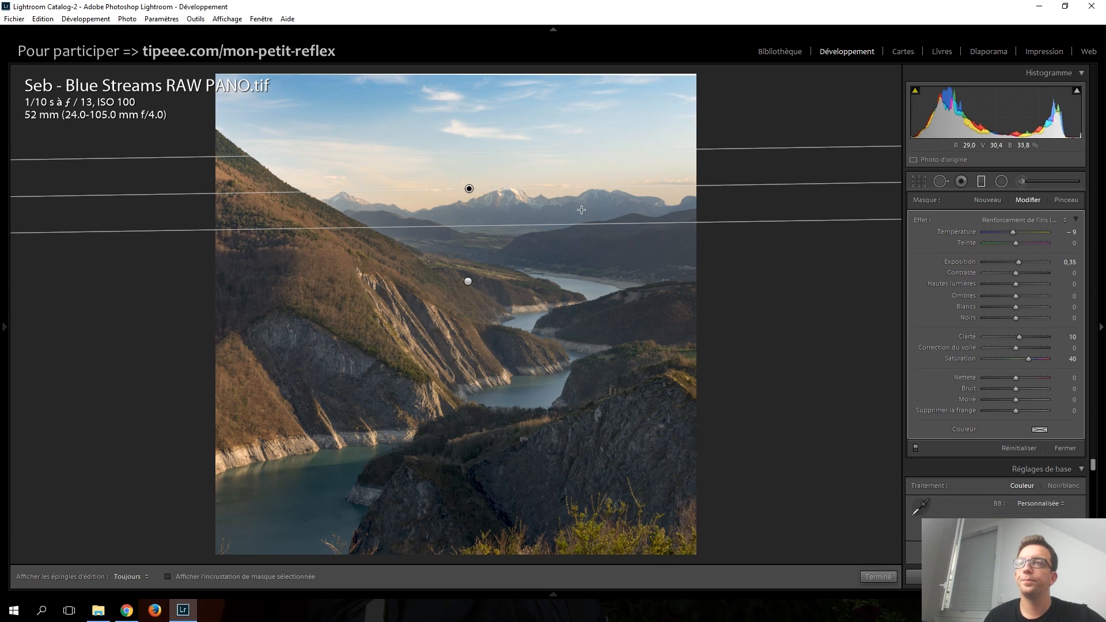
{"action": "left_click_drag", "start_coordinate": [469, 188], "coordinate": [473, 194]}
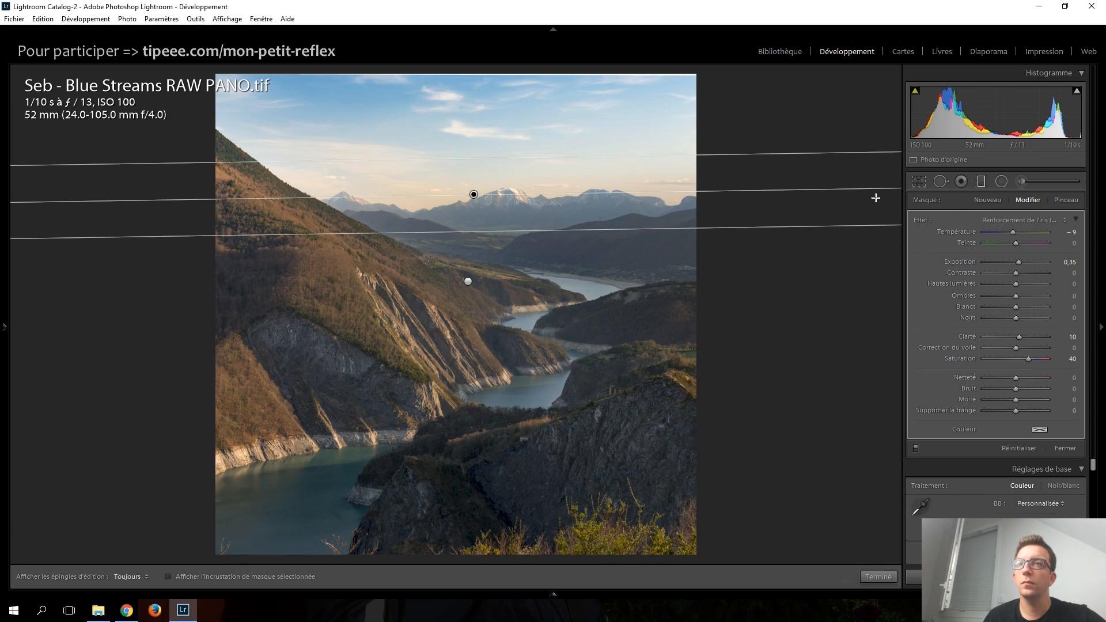
{"action": "left_click", "coordinate": [981, 182]}
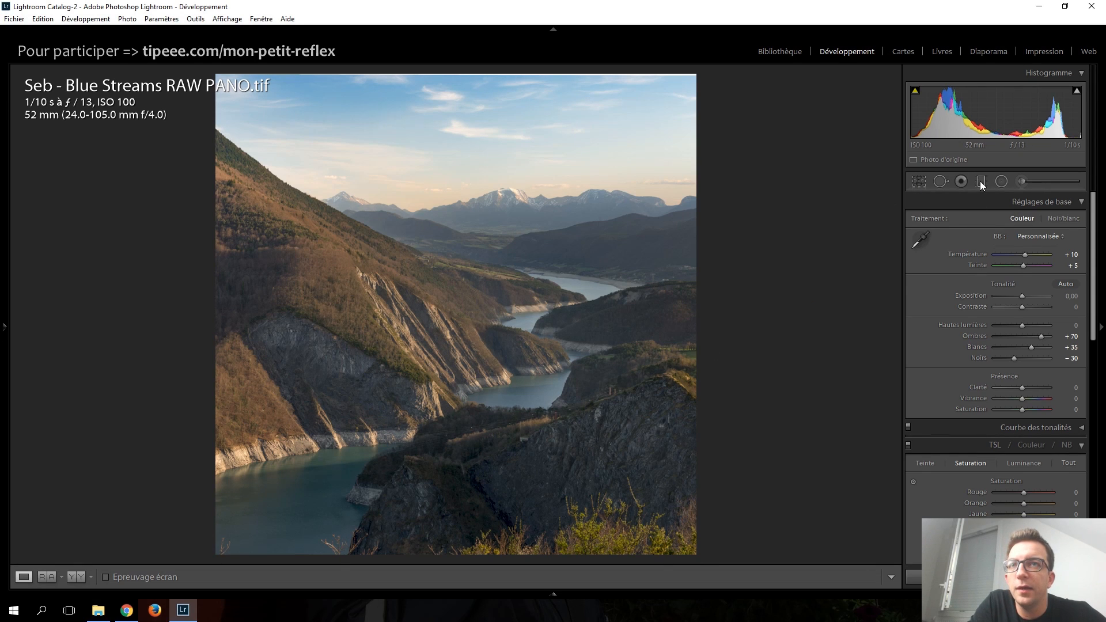
Step: Tighten the square crop slightly and reposition the photo within it so the river bends sit farther right
{"action": "left_click", "coordinate": [919, 182]}
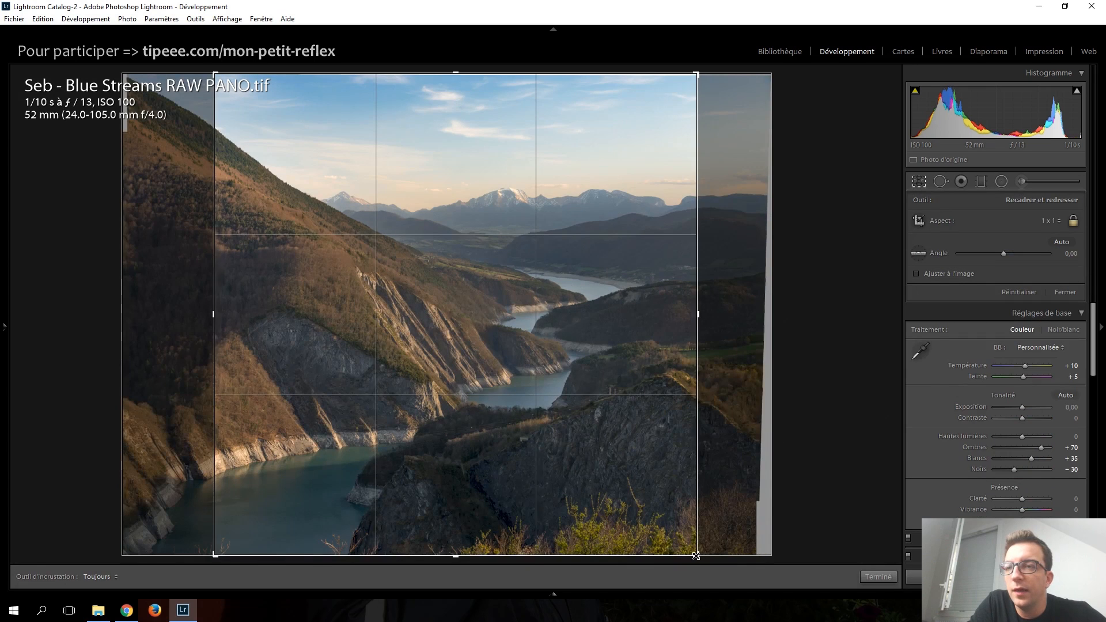
{"action": "mouse_move", "coordinate": [692, 551]}
{"action": "left_mouse_down"}
{"action": "mouse_move", "coordinate": [681, 539]}
{"action": "mouse_move", "coordinate": [694, 542]}
{"action": "left_mouse_up"}
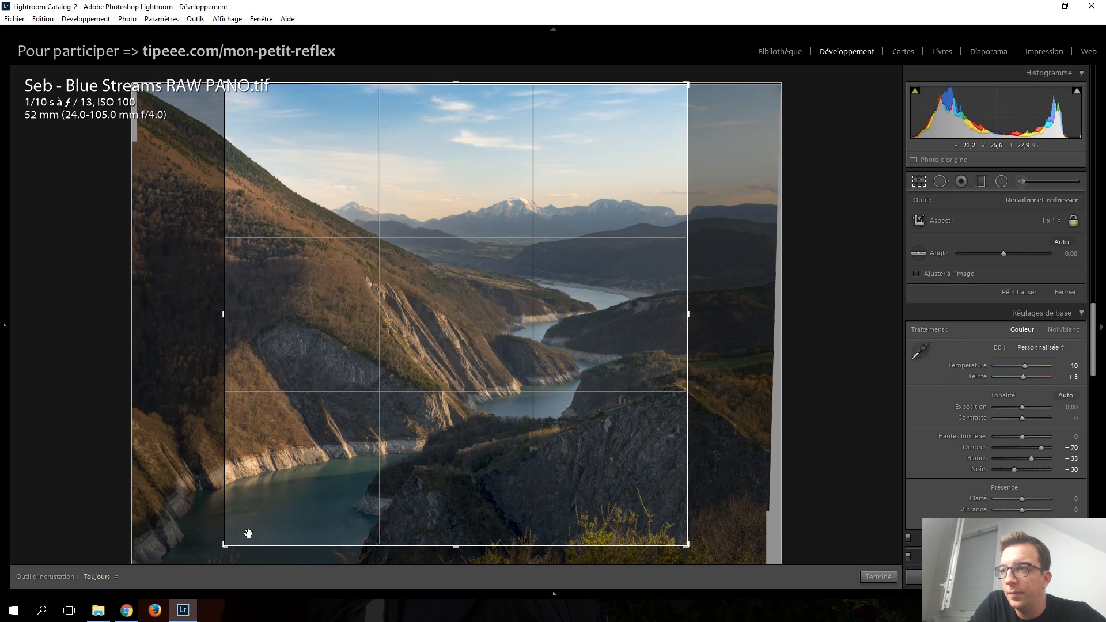
{"action": "left_click_drag", "start_coordinate": [458, 415], "coordinate": [464, 423]}
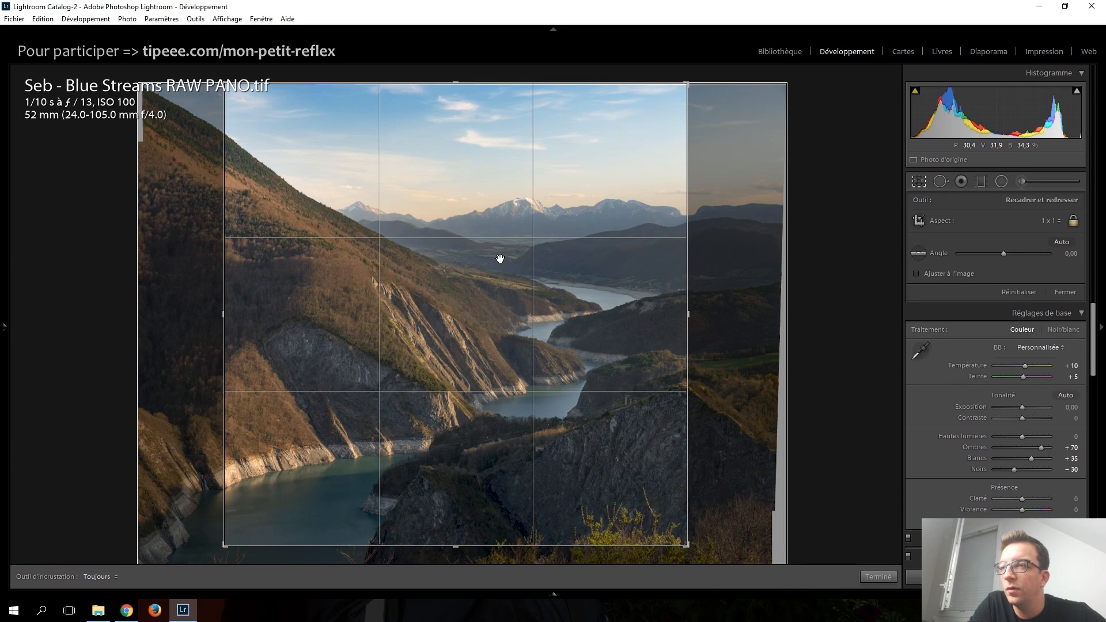
{"action": "key", "text": "Return"}
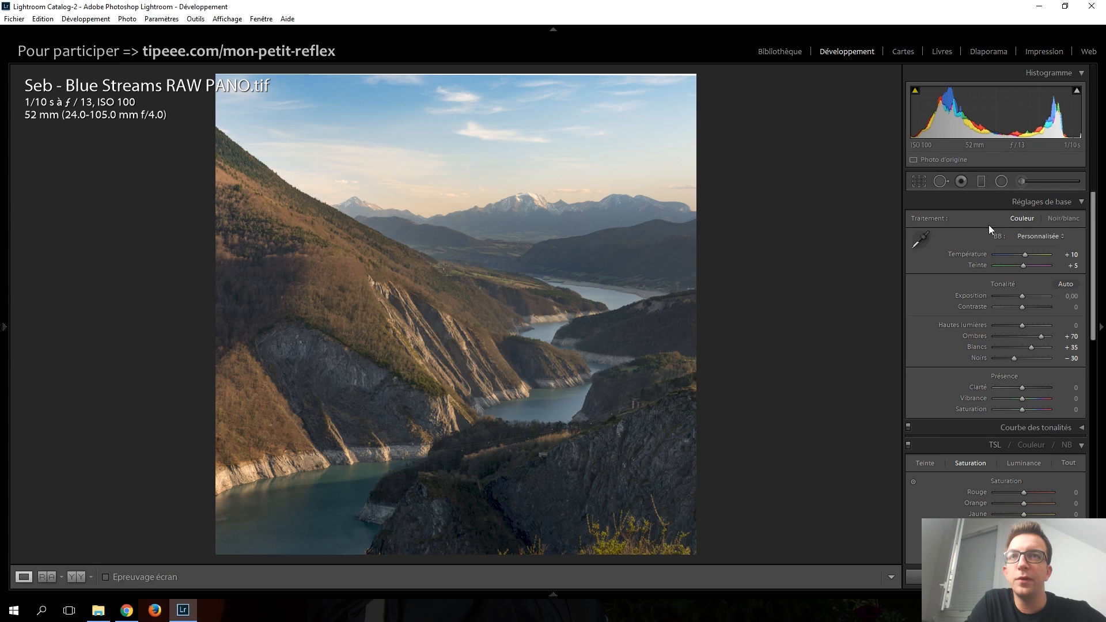
Step: Set up an adjustment brush with clarity 75 and paint it broadly over the large sunlit hillside and its cliffs
{"action": "left_click", "coordinate": [1042, 186]}
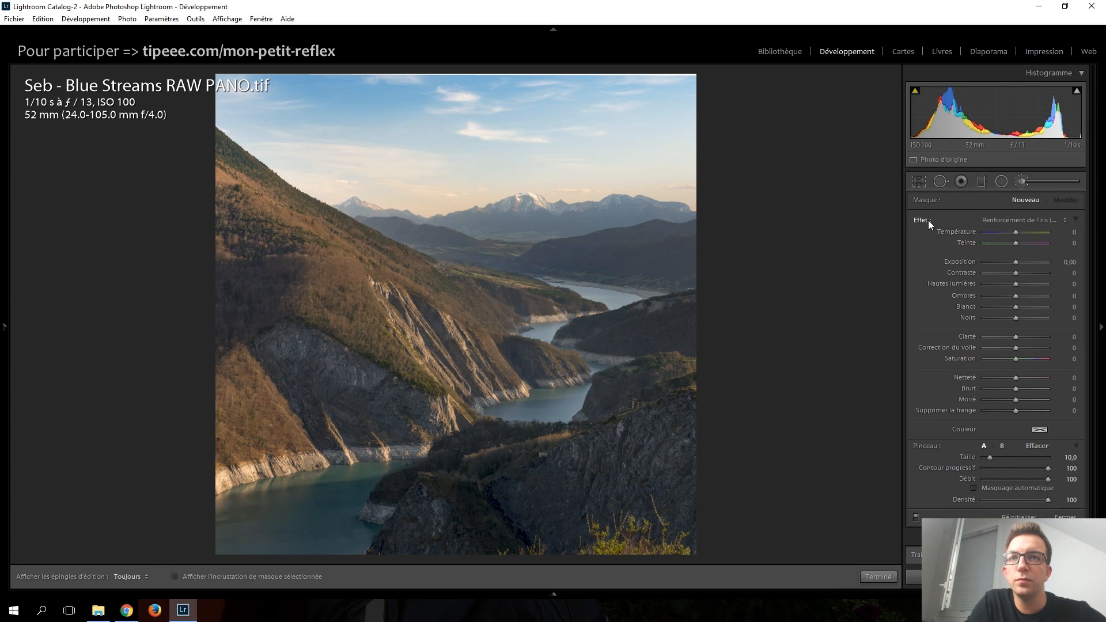
{"action": "left_click_drag", "start_coordinate": [1016, 337], "coordinate": [1039, 338]}
{"action": "scroll", "coordinate": [282, 315], "scroll_direction": "up", "scroll_amount": 5}
{"action": "scroll", "coordinate": [223, 254], "scroll_direction": "up", "scroll_amount": 1}
{"action": "mouse_move", "coordinate": [210, 218]}
{"action": "left_mouse_down"}
{"action": "mouse_move", "coordinate": [359, 324]}
{"action": "mouse_move", "coordinate": [257, 275]}
{"action": "mouse_move", "coordinate": [378, 310]}
{"action": "mouse_move", "coordinate": [236, 404]}
{"action": "mouse_move", "coordinate": [282, 359]}
{"action": "mouse_move", "coordinate": [461, 334]}
{"action": "left_mouse_up"}
{"action": "scroll", "coordinate": [462, 332], "scroll_direction": "down", "scroll_amount": 1}
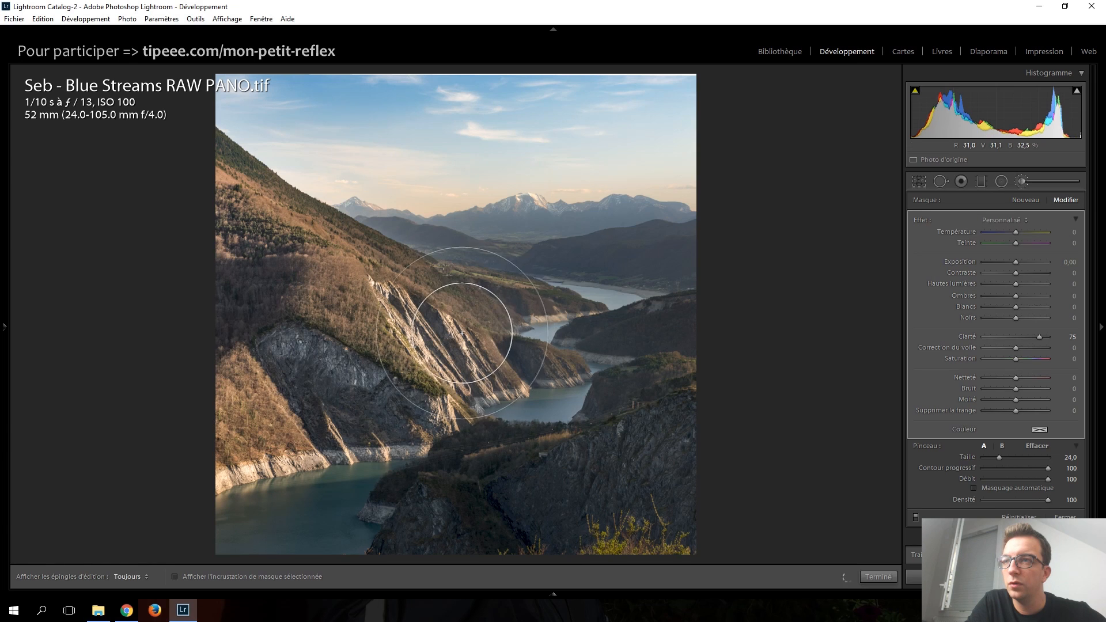
{"action": "key", "text": "h"}
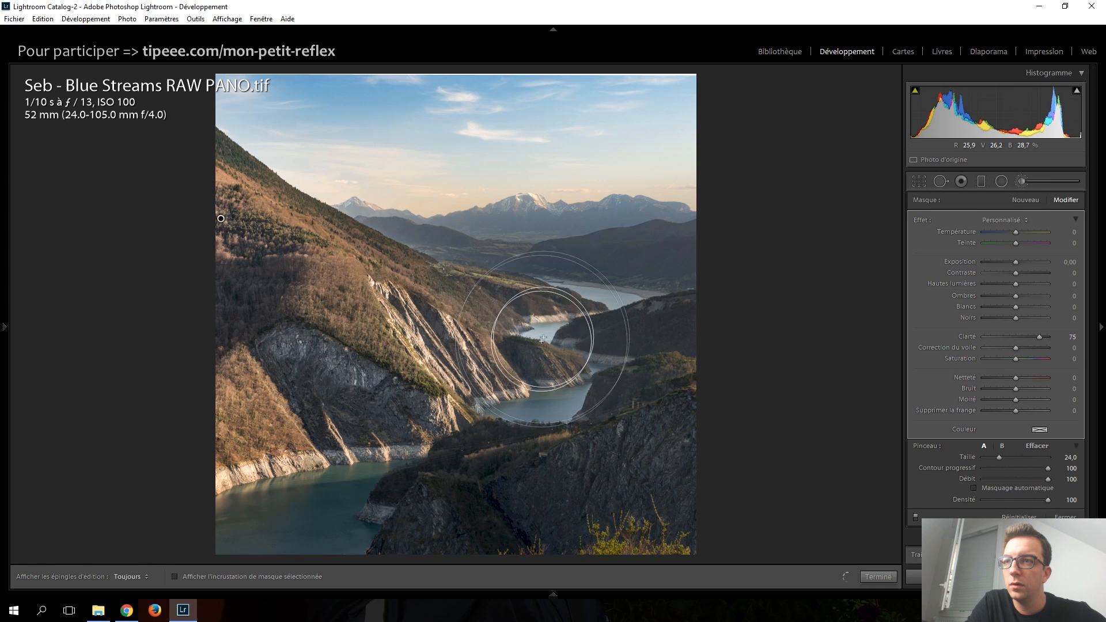
Step: Extend the clarity brushing over the slopes on the far side of the river with a smaller brush, size 17
{"action": "scroll", "coordinate": [519, 337], "scroll_direction": "down", "scroll_amount": 5}
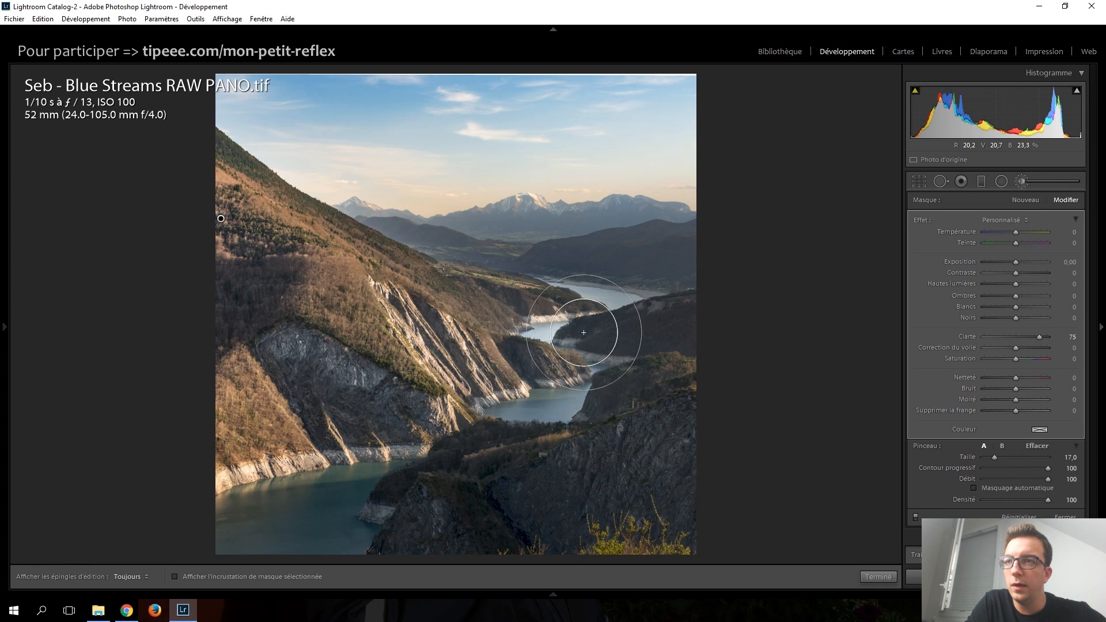
{"action": "mouse_move", "coordinate": [604, 333]}
{"action": "left_mouse_down"}
{"action": "mouse_move", "coordinate": [688, 314]}
{"action": "mouse_move", "coordinate": [738, 326]}
{"action": "left_mouse_up"}
{"action": "scroll", "coordinate": [545, 326], "scroll_direction": "down", "scroll_amount": 1}
{"action": "scroll", "coordinate": [531, 300], "scroll_direction": "down", "scroll_amount": 3}
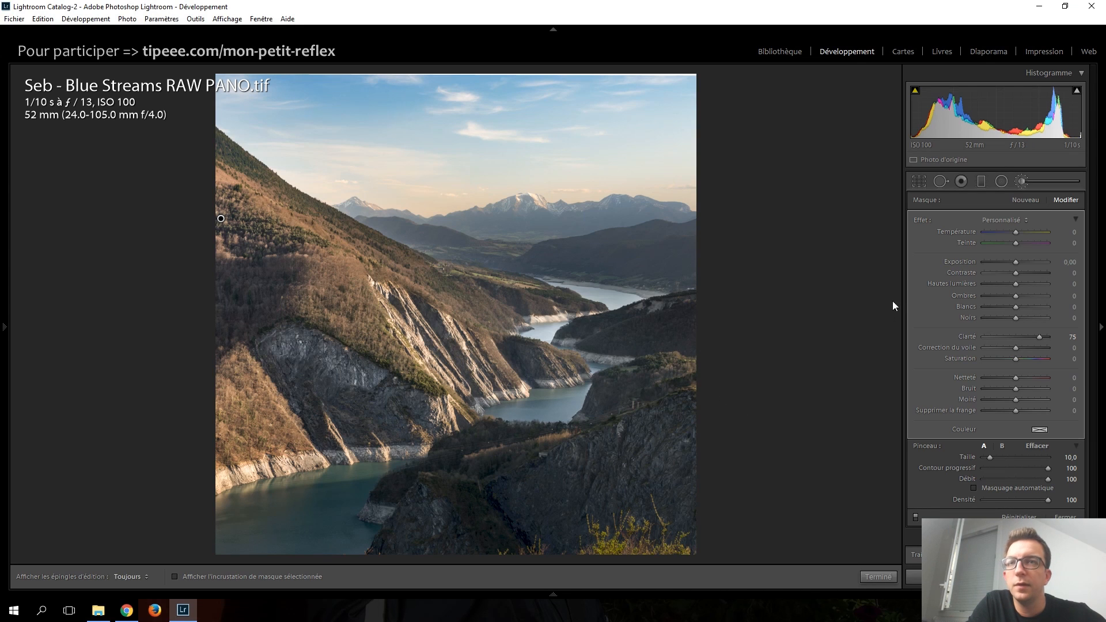
{"action": "left_click", "coordinate": [1036, 185]}
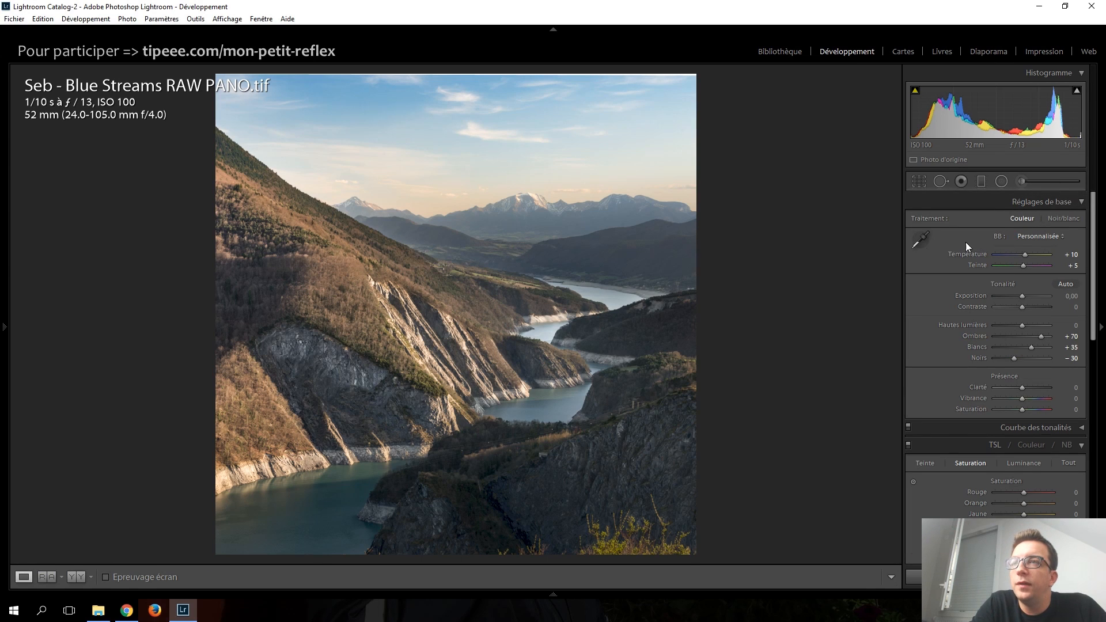
Step: Set the photo's overall white balance temperature to +11
{"action": "left_click", "coordinate": [1025, 255]}
{"action": "key", "text": "shift+Up"}
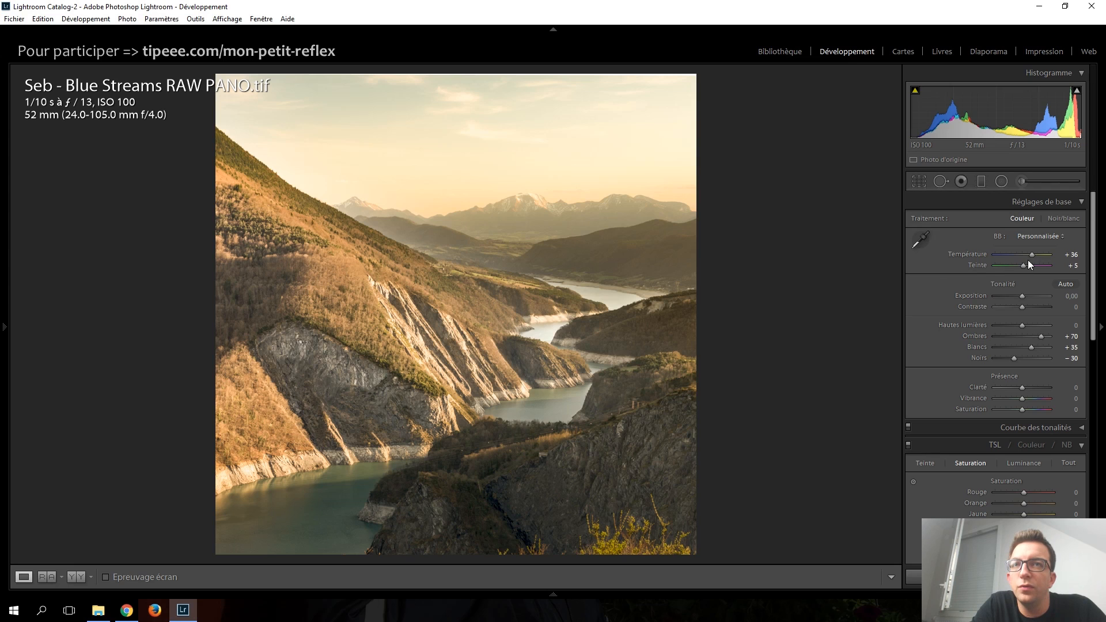
{"action": "scroll", "coordinate": [1036, 254], "scroll_direction": "down", "scroll_amount": 9}
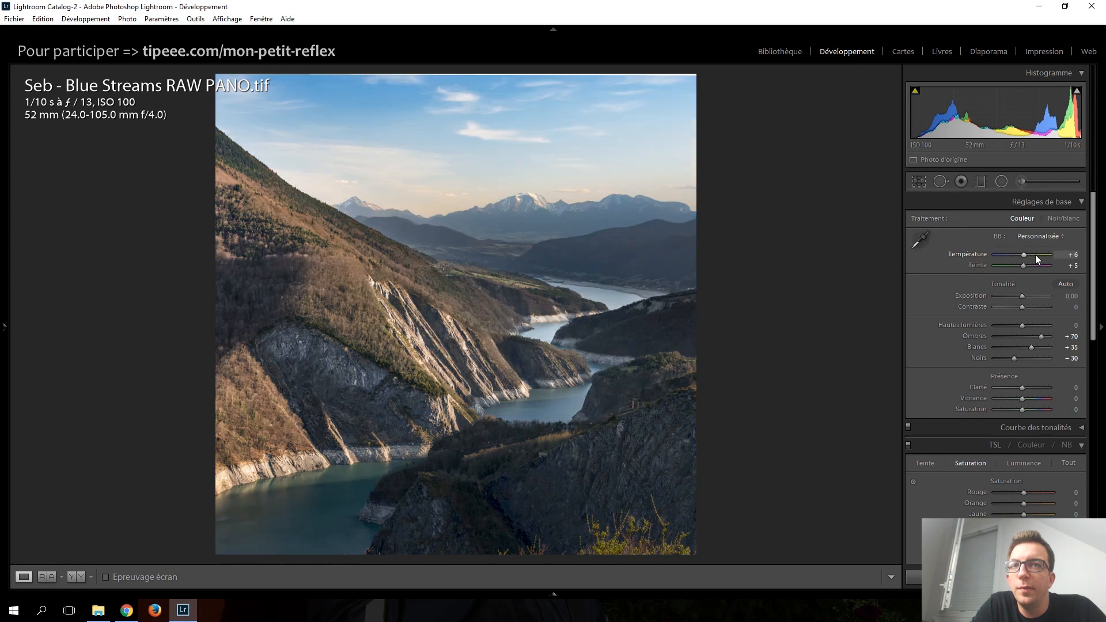
{"action": "scroll", "coordinate": [1023, 255], "scroll_direction": "up", "scroll_amount": 4}
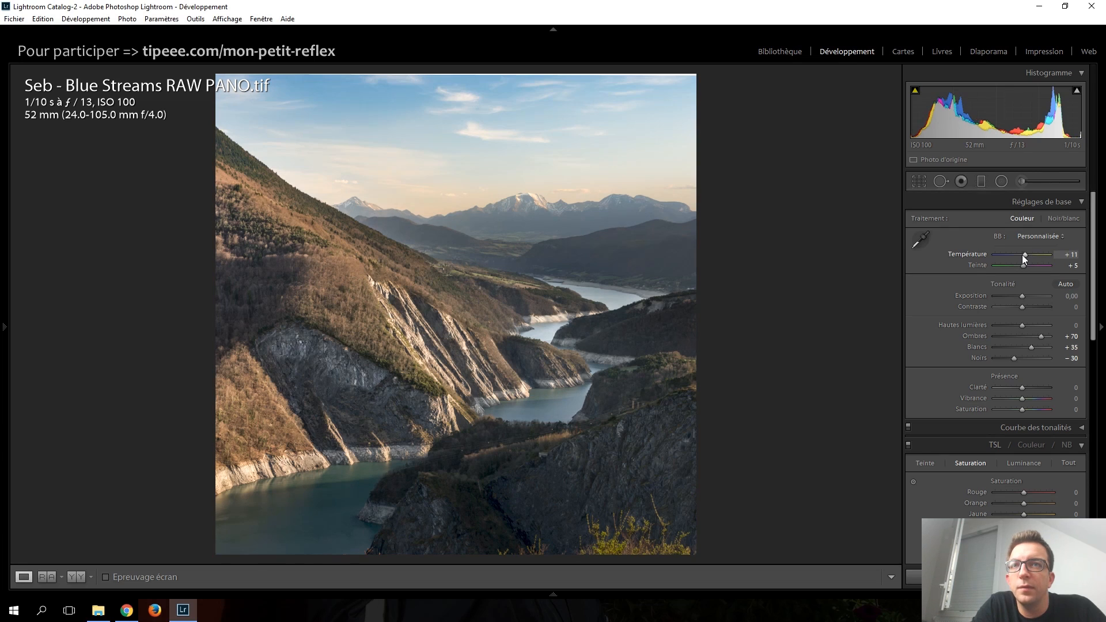
Step: Add a diagonal graduated filter covering the hillside and foreground below the sky, reset its effects and set its temperature to 20
{"action": "left_click", "coordinate": [981, 181]}
{"action": "left_click_drag", "start_coordinate": [514, 301], "coordinate": [538, 213]}
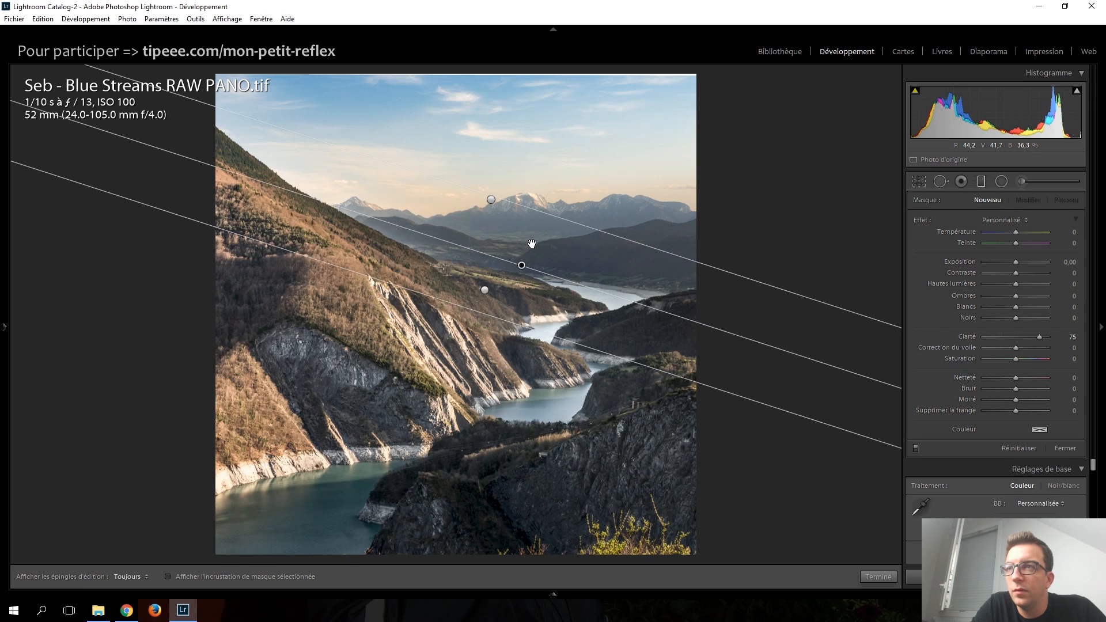
{"action": "left_click_drag", "start_coordinate": [517, 278], "coordinate": [500, 293]}
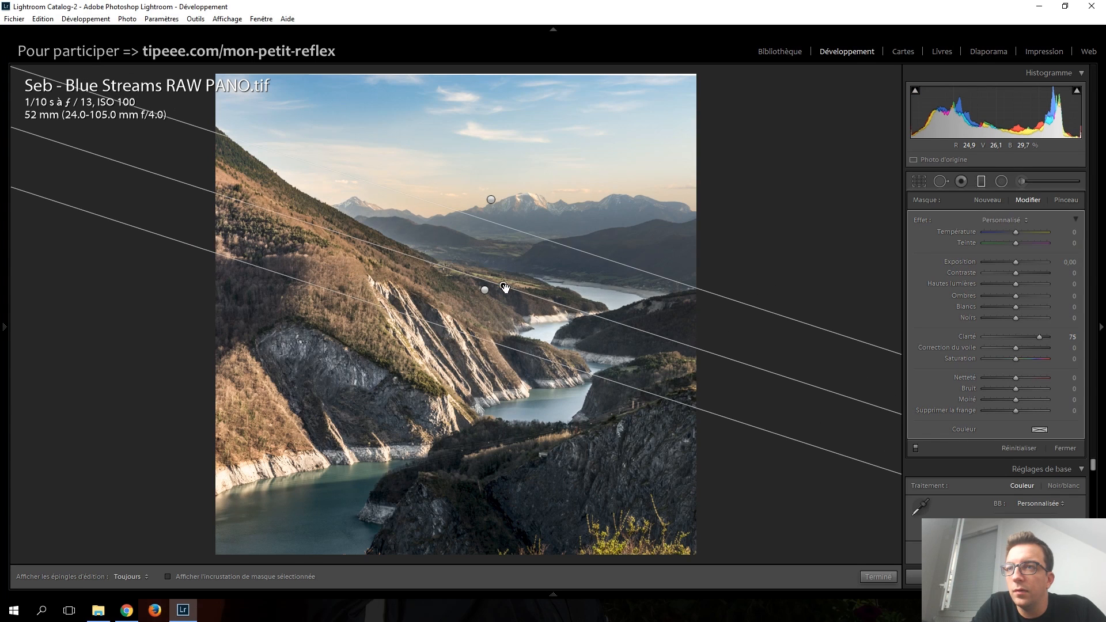
{"action": "double_click", "coordinate": [914, 221]}
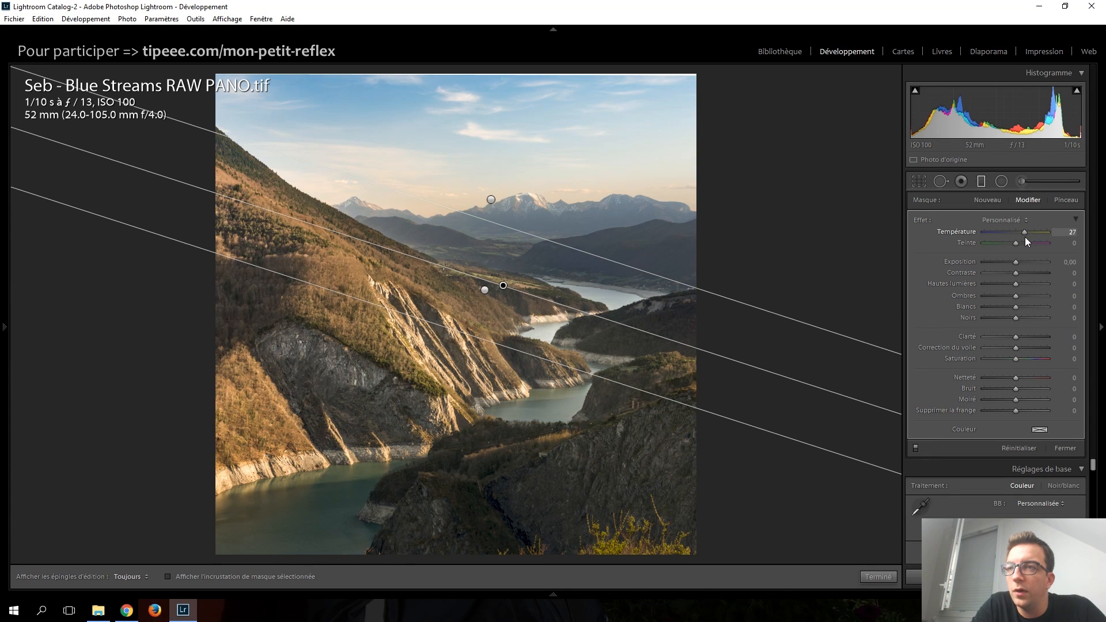
{"action": "left_click_drag", "start_coordinate": [1026, 237], "coordinate": [1023, 238]}
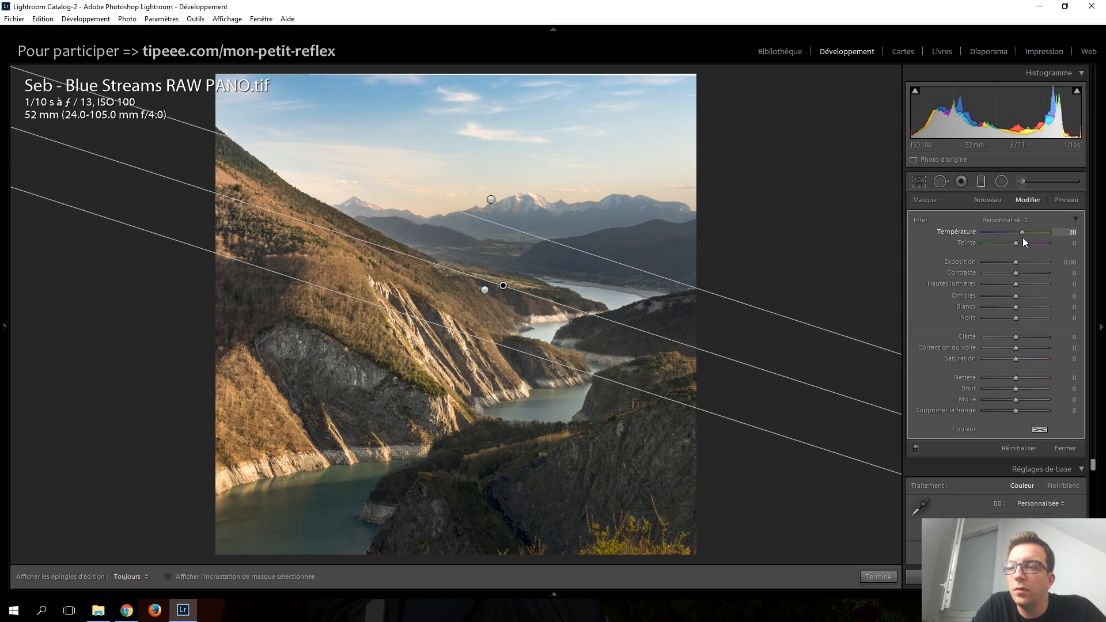
{"action": "left_click", "coordinate": [981, 181]}
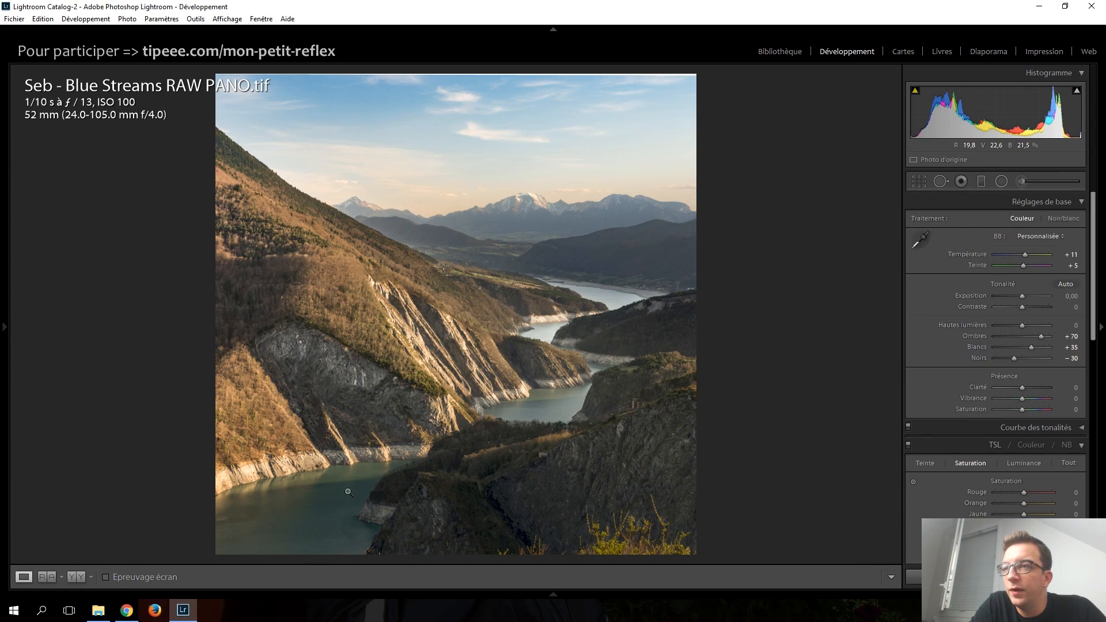
Step: Set up a new adjustment brush with temperature −27 and paint it over the foreground water
{"action": "left_click", "coordinate": [1025, 186]}
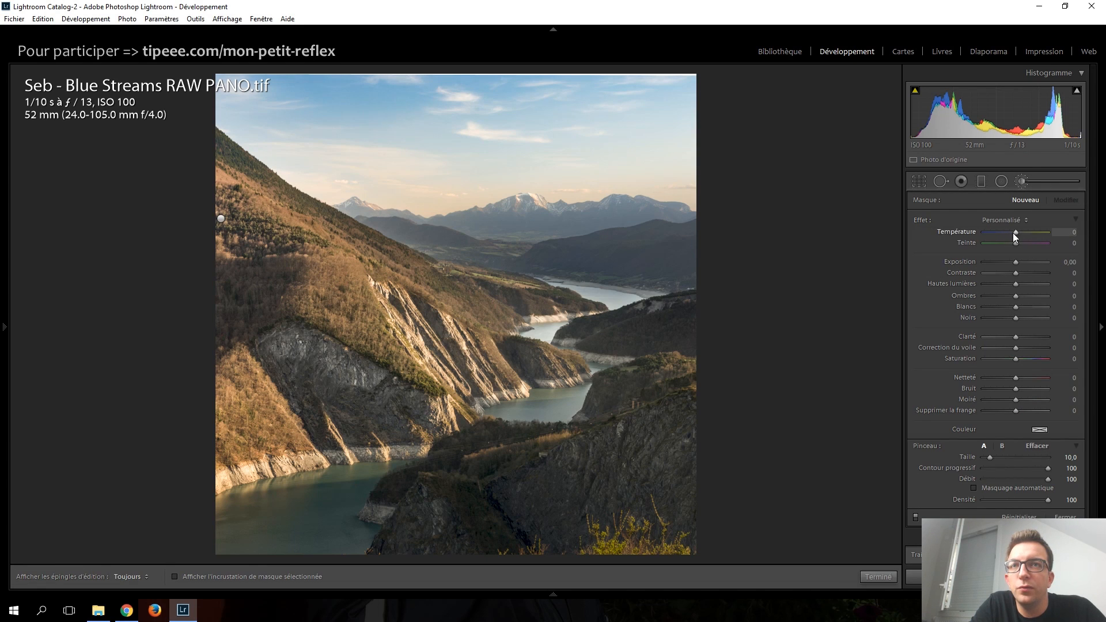
{"action": "left_click_drag", "start_coordinate": [1008, 233], "coordinate": [1006, 233]}
{"action": "scroll", "coordinate": [258, 522], "scroll_direction": "down", "scroll_amount": 2}
{"action": "scroll", "coordinate": [247, 526], "scroll_direction": "up", "scroll_amount": 4}
{"action": "key", "text": "h"}
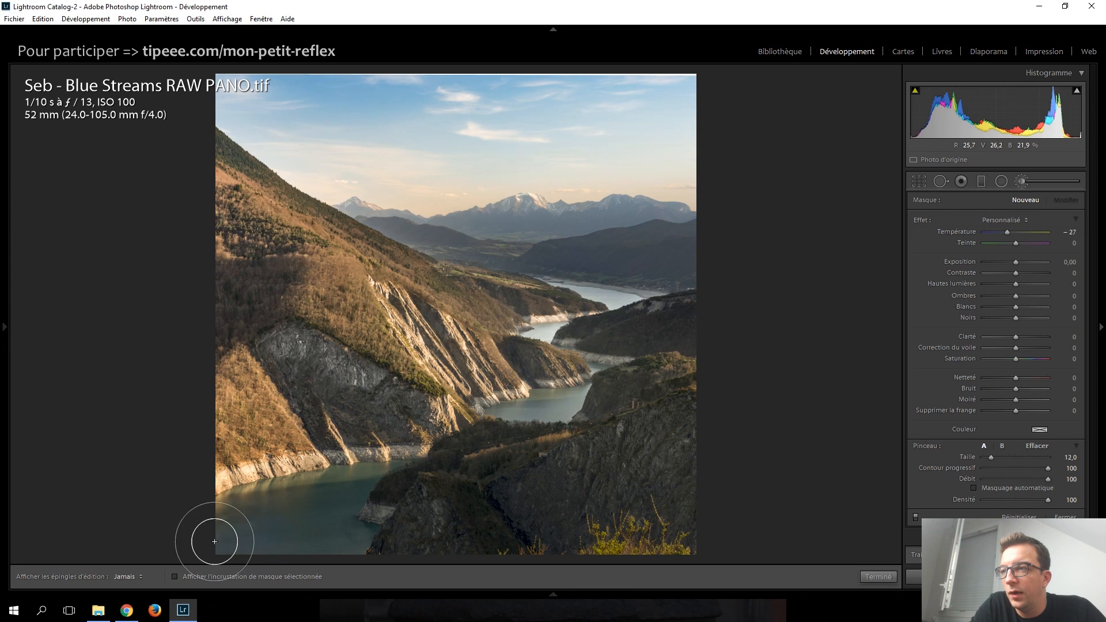
{"action": "mouse_move", "coordinate": [317, 500]}
{"action": "left_mouse_down"}
{"action": "mouse_move", "coordinate": [224, 530]}
{"action": "mouse_move", "coordinate": [329, 502]}
{"action": "mouse_move", "coordinate": [286, 520]}
{"action": "mouse_move", "coordinate": [331, 534]}
{"action": "mouse_move", "coordinate": [323, 548]}
{"action": "mouse_move", "coordinate": [348, 538]}
{"action": "mouse_move", "coordinate": [254, 514]}
{"action": "mouse_move", "coordinate": [327, 491]}
{"action": "mouse_move", "coordinate": [227, 521]}
{"action": "mouse_move", "coordinate": [320, 495]}
{"action": "mouse_move", "coordinate": [313, 504]}
{"action": "left_mouse_up"}
{"action": "scroll", "coordinate": [330, 490], "scroll_direction": "down", "scroll_amount": 3}
{"action": "scroll", "coordinate": [380, 473], "scroll_direction": "down", "scroll_amount": 3}
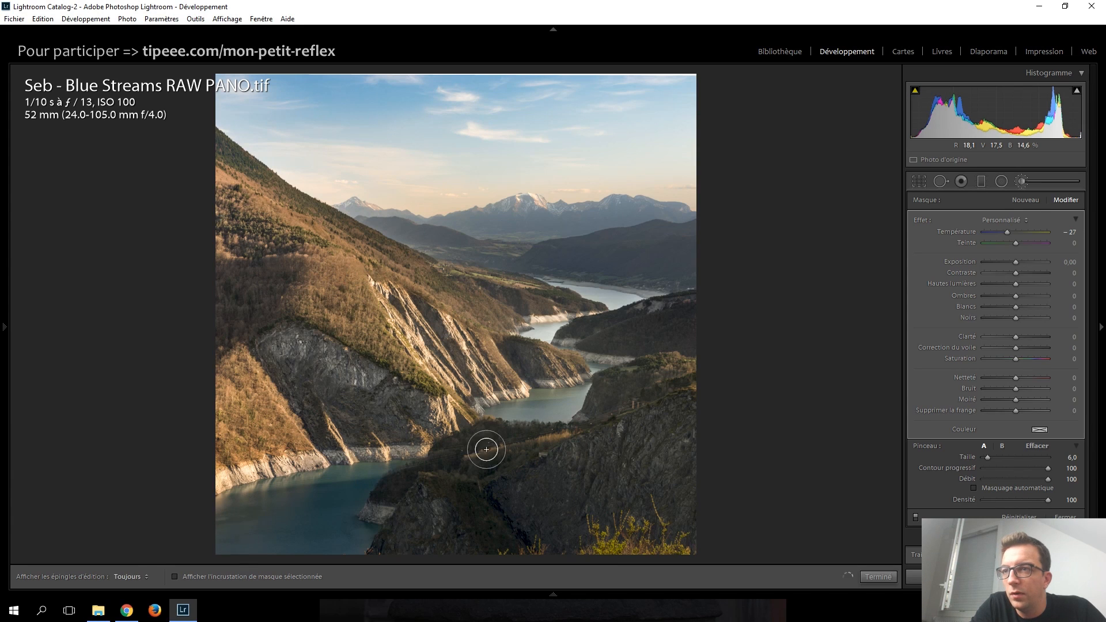
Step: Paint the same cool brush adjustment over the middle and farthest river stretches with a brush of about size 4 to 5
{"action": "scroll", "coordinate": [512, 414], "scroll_direction": "down", "scroll_amount": 2}
{"action": "key", "text": "h"}
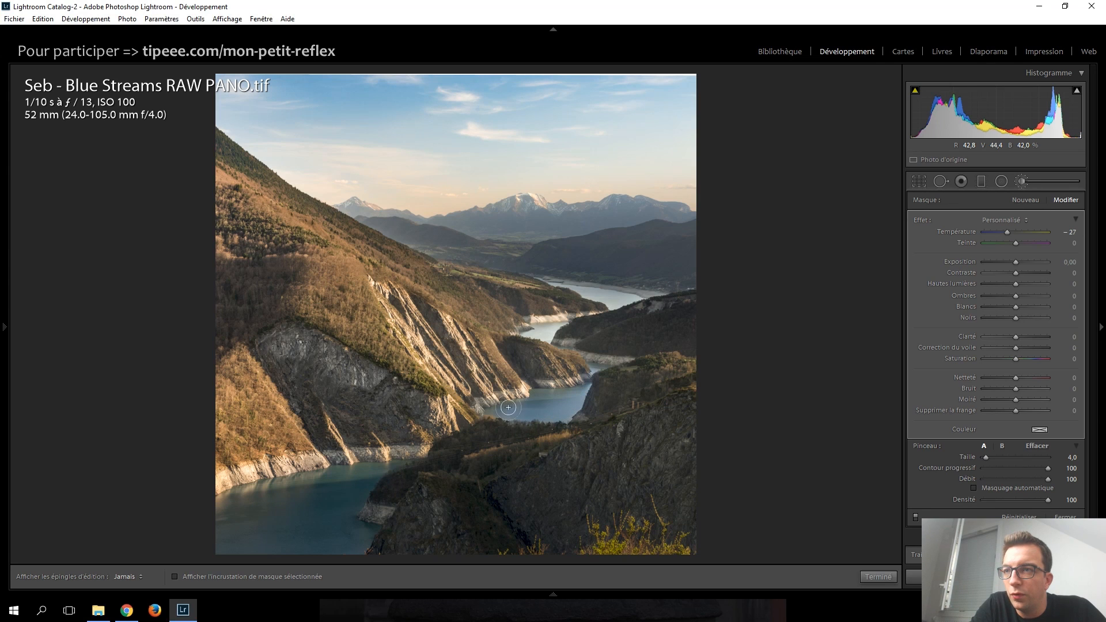
{"action": "key", "text": "h"}
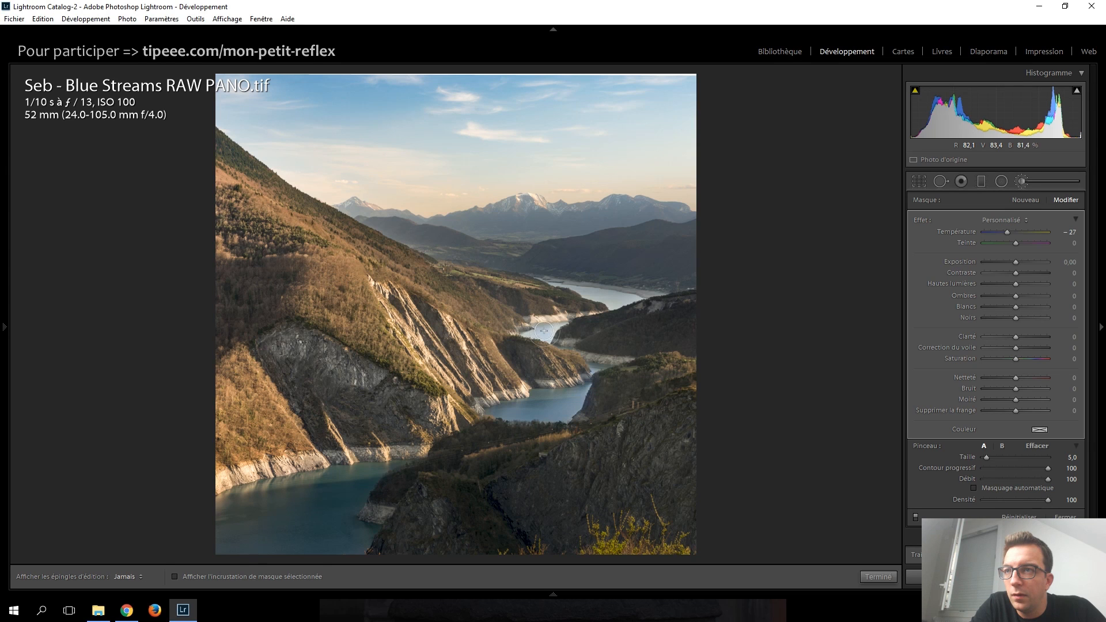
{"action": "key", "text": "h"}
{"action": "left_click_drag", "start_coordinate": [628, 298], "coordinate": [567, 287]}
{"action": "left_click_drag", "start_coordinate": [631, 299], "coordinate": [604, 299]}
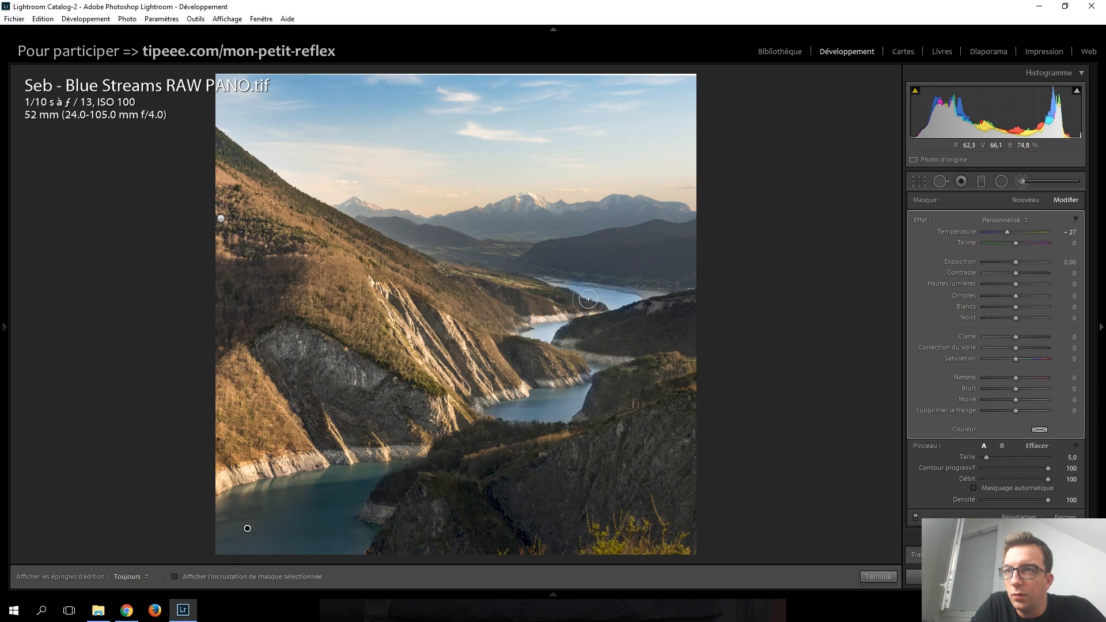
Step: Fill in the cool adjustment along the narrow river bends and banks with a size 3 brush
{"action": "scroll", "coordinate": [562, 285], "scroll_direction": "down", "scroll_amount": 2}
{"action": "left_click_drag", "start_coordinate": [528, 330], "coordinate": [545, 340]}
{"action": "left_click_drag", "start_coordinate": [600, 370], "coordinate": [599, 373]}
{"action": "mouse_move", "coordinate": [537, 395]}
{"action": "left_mouse_down"}
{"action": "mouse_move", "coordinate": [574, 395]}
{"action": "mouse_move", "coordinate": [498, 410]}
{"action": "mouse_move", "coordinate": [577, 414]}
{"action": "left_mouse_up"}
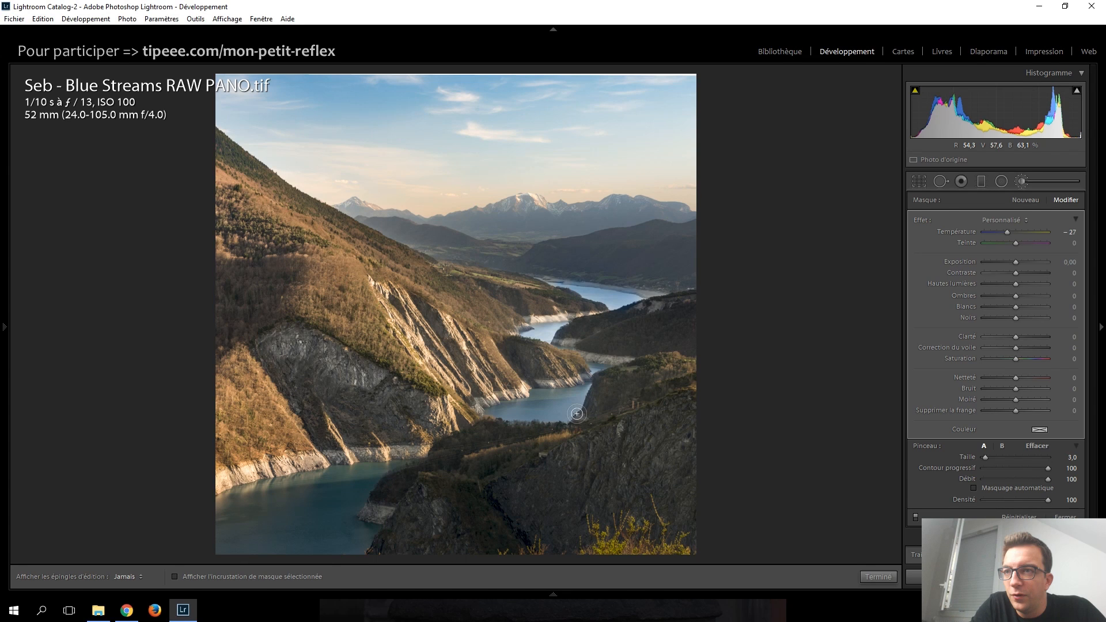
{"action": "left_click_drag", "start_coordinate": [577, 413], "coordinate": [579, 407]}
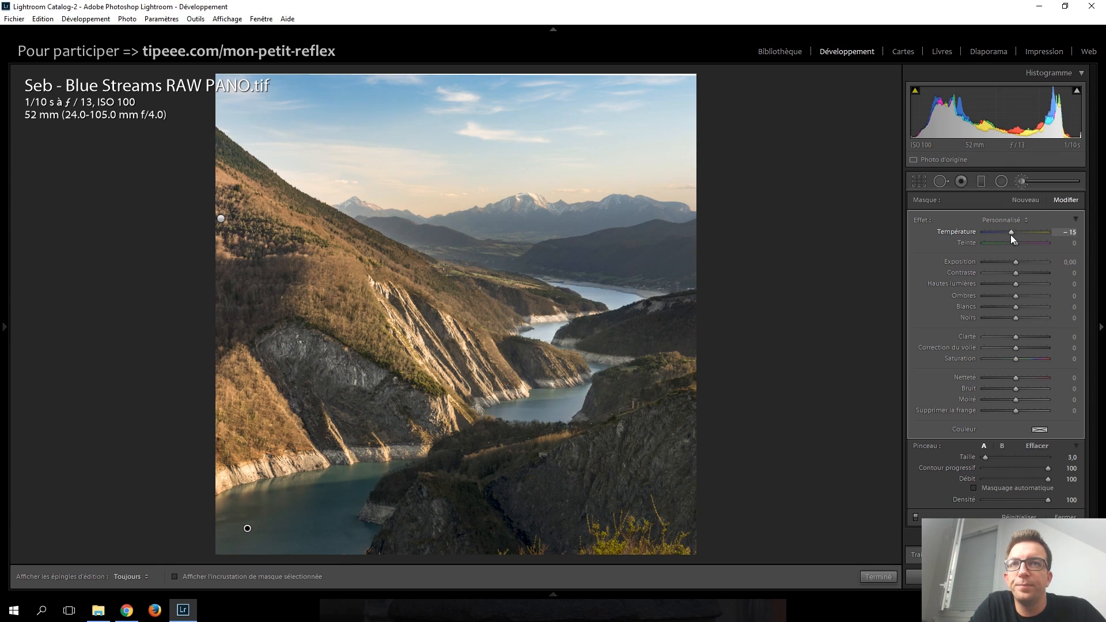
Step: Soften the water brush adjustment by setting its temperature to −15
{"action": "left_click_drag", "start_coordinate": [1011, 234], "coordinate": [1011, 234]}
{"action": "left_click", "coordinate": [981, 182]}
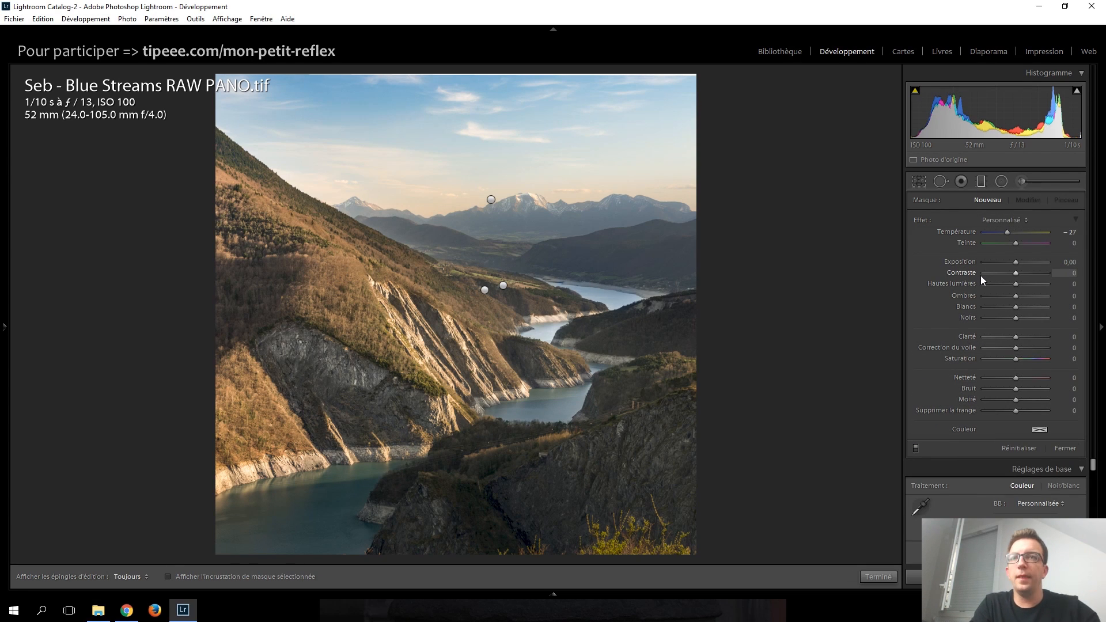
{"action": "left_click", "coordinate": [980, 183]}
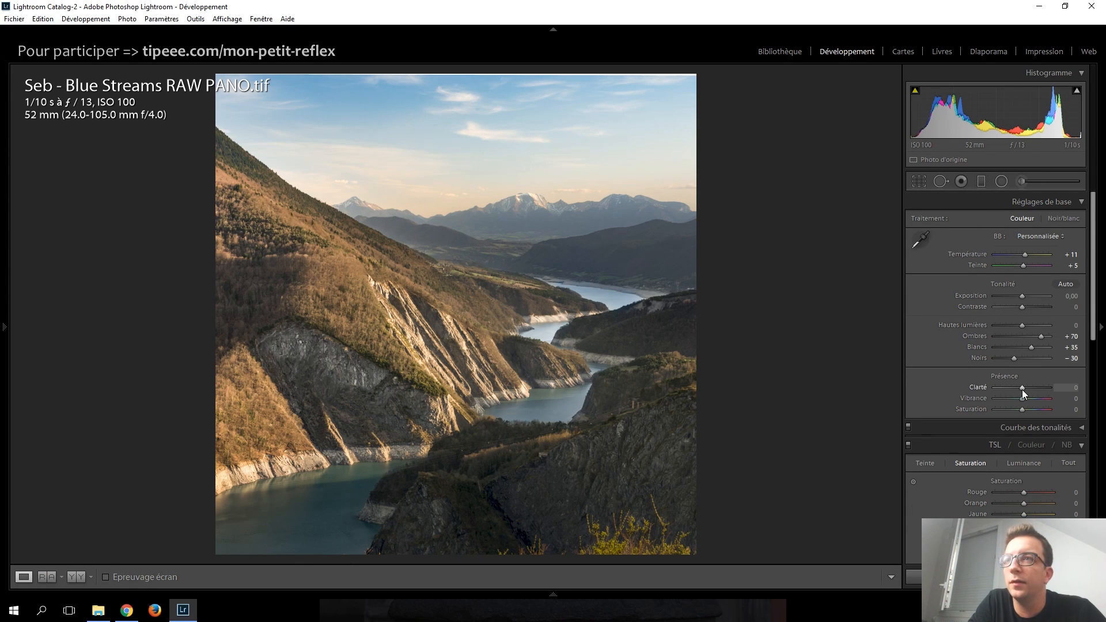
Step: Set the photo's overall clarity to +20
{"action": "key", "text": "Up"}
{"action": "key", "text": "Up"}
{"action": "key", "text": "Up"}
{"action": "key", "text": "Up"}
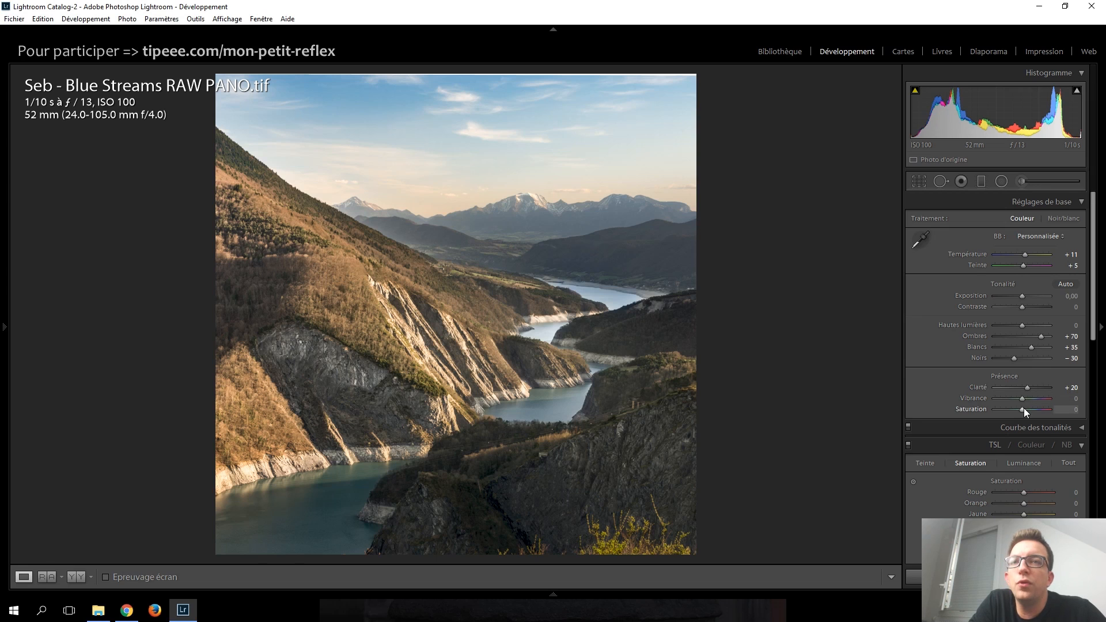
Step: Set the photo's overall saturation to +20 and its vibrance to +5
{"action": "key", "text": "Up"}
{"action": "key", "text": "Up"}
{"action": "key", "text": "Up"}
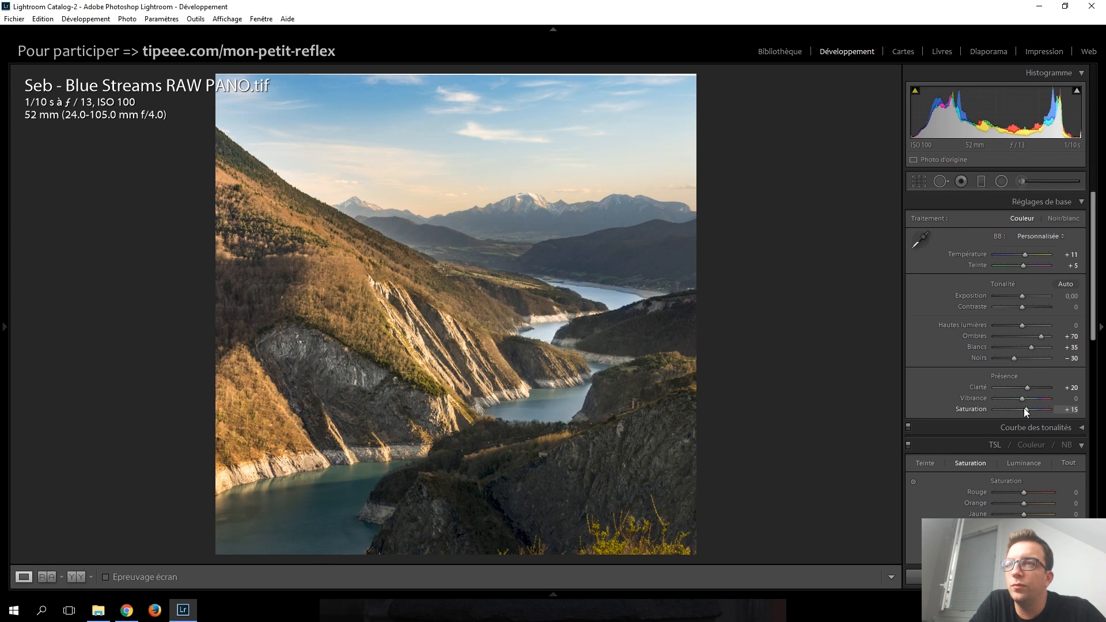
{"action": "key", "text": "Up"}
{"action": "key", "text": "Up"}
{"action": "key", "text": "Up"}
{"action": "key", "text": "Up"}
{"action": "key", "text": "Up"}
{"action": "key", "text": "Up"}
{"action": "key", "text": "Up"}
{"action": "key", "text": "Up"}
{"action": "key", "text": "Up"}
{"action": "key", "text": "Down"}
{"action": "key", "text": "Down"}
{"action": "key", "text": "Down"}
{"action": "key", "text": "Down"}
{"action": "key", "text": "Down"}
{"action": "key", "text": "Down"}
{"action": "key", "text": "Down"}
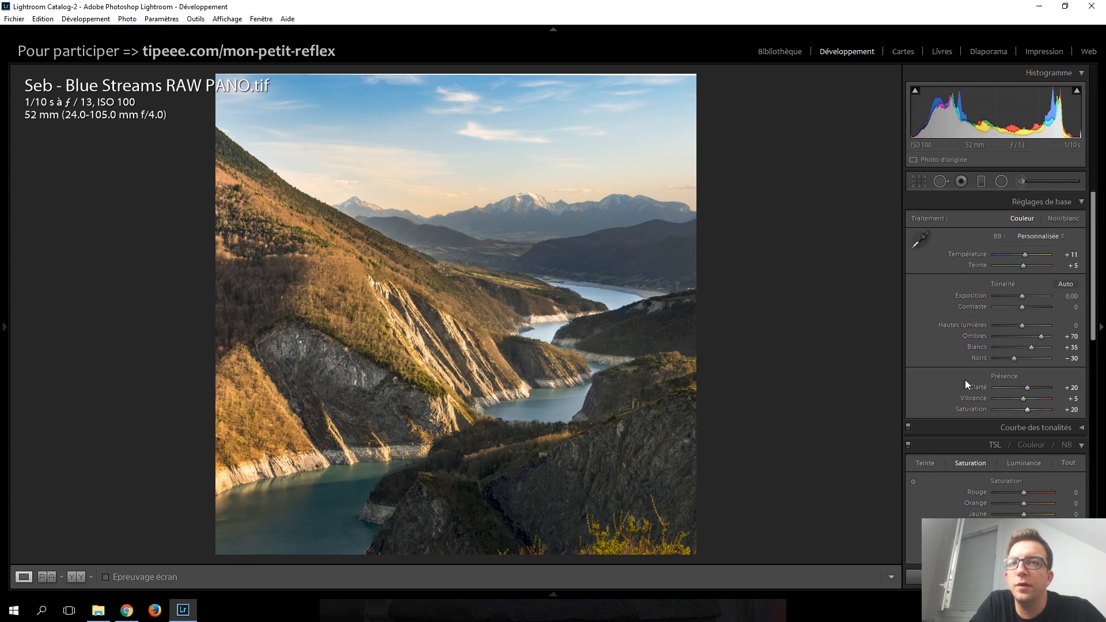
Step: Shift the hue of the yellows to +15 in the HSL colour adjustments
{"action": "scroll", "coordinate": [946, 366], "scroll_direction": "down", "scroll_amount": 3}
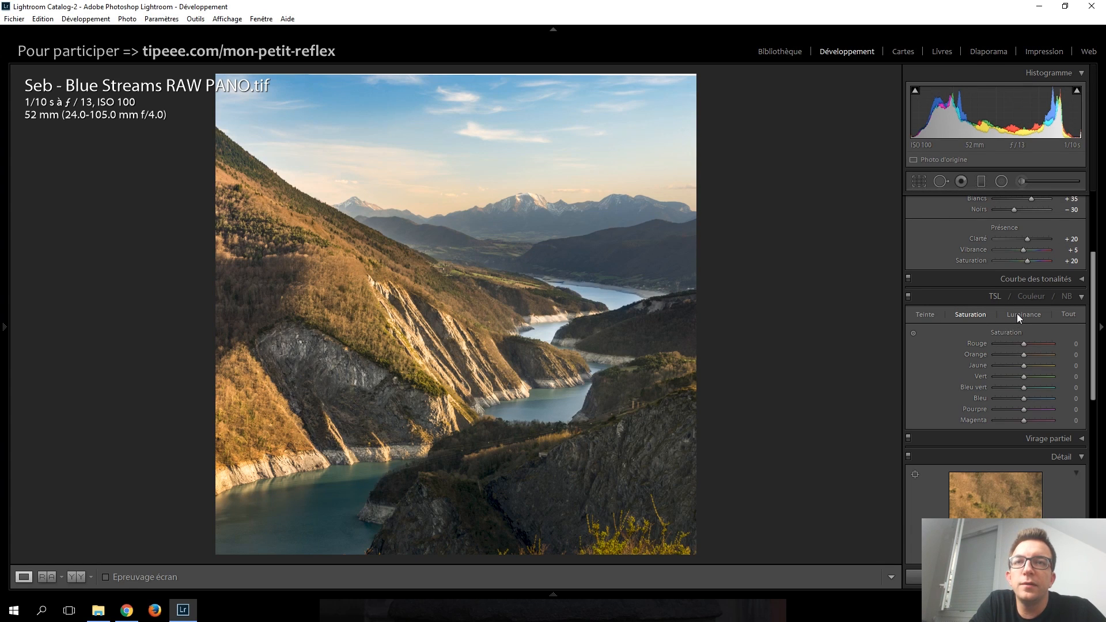
{"action": "left_click", "coordinate": [922, 316]}
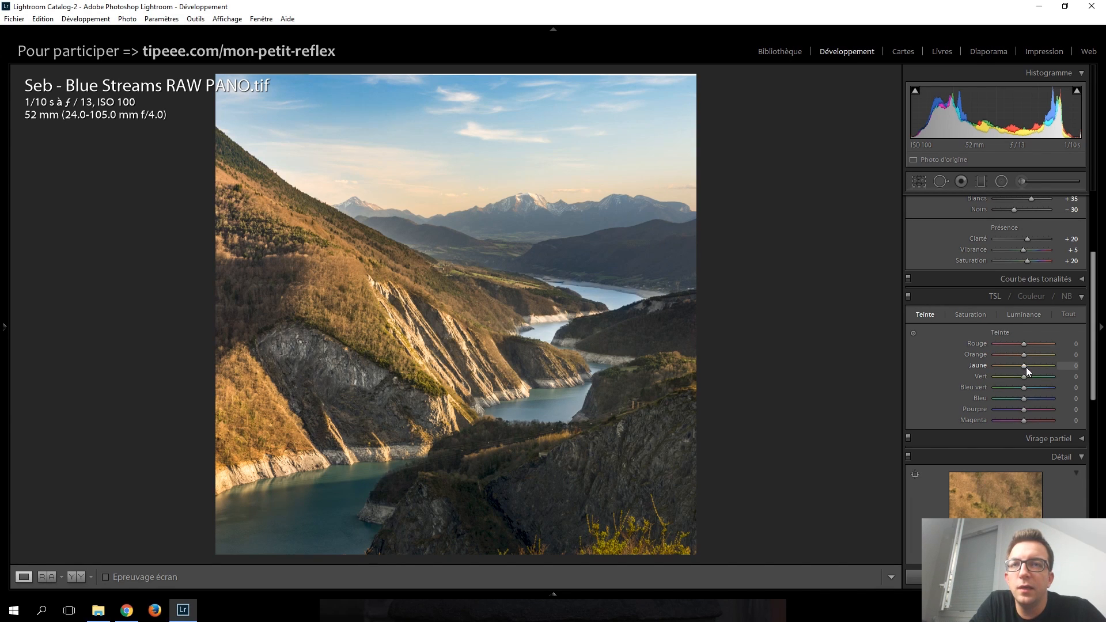
{"action": "key", "text": "Up"}
{"action": "key", "text": "Up"}
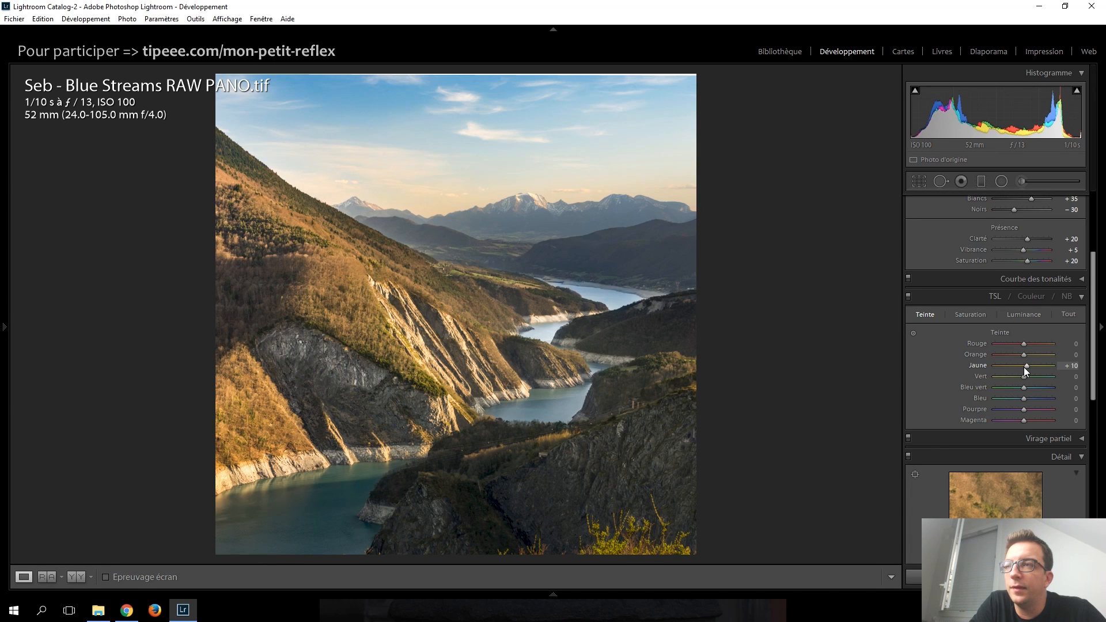
{"action": "key", "text": "Up"}
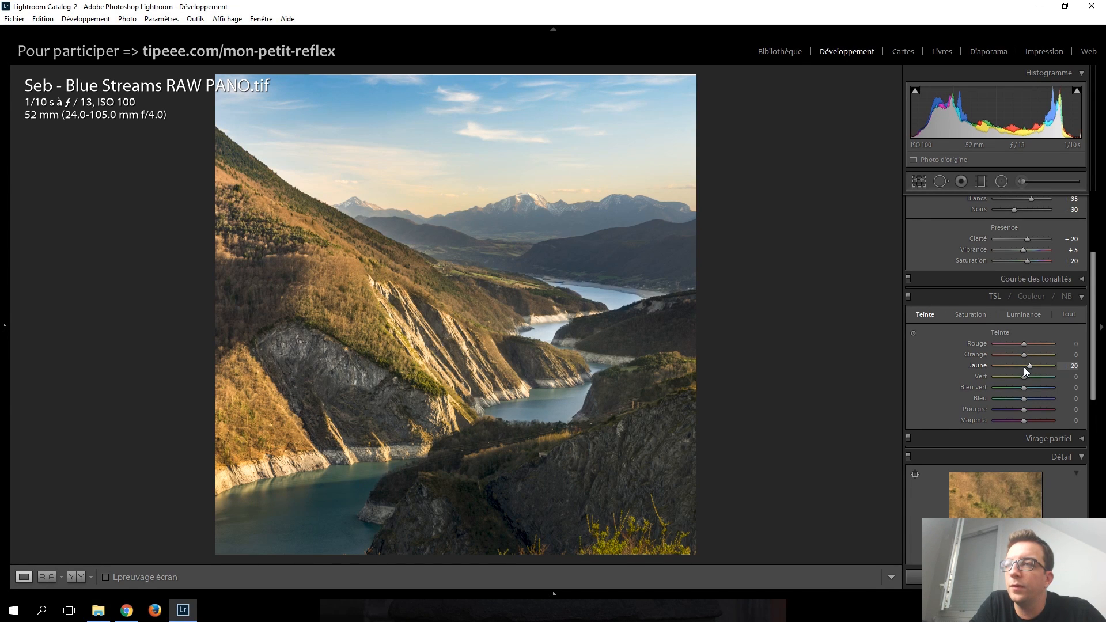
{"action": "key", "text": "Down"}
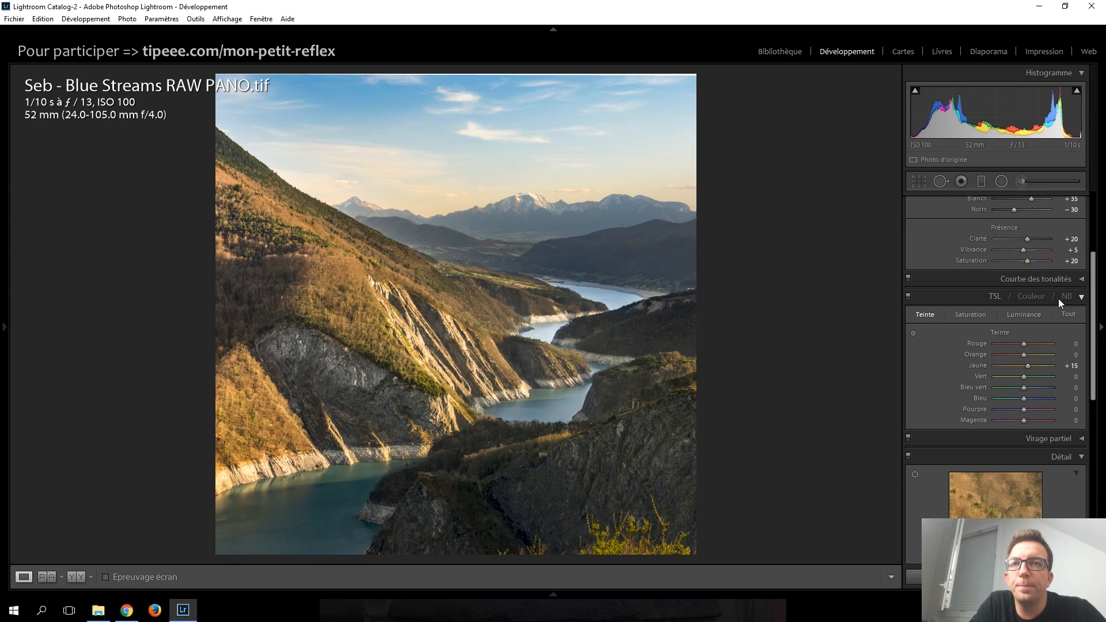
Step: Show the unedited version of the photo to compare it with the current development
{"action": "scroll", "coordinate": [952, 340], "scroll_direction": "up", "scroll_amount": 3}
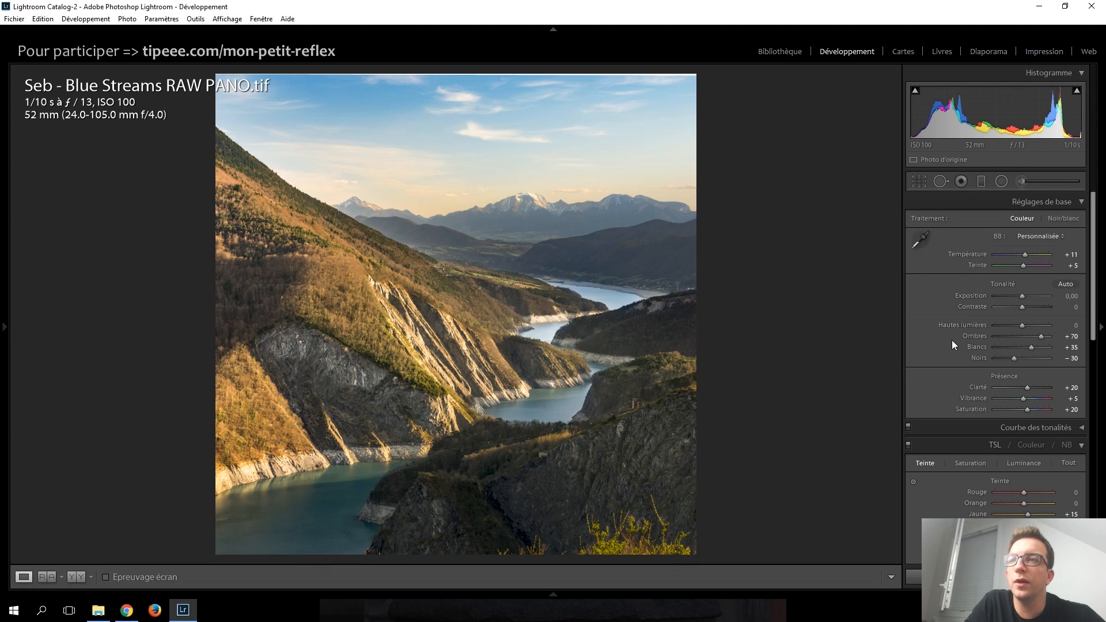
{"action": "scroll", "coordinate": [952, 342], "scroll_direction": "down", "scroll_amount": 5}
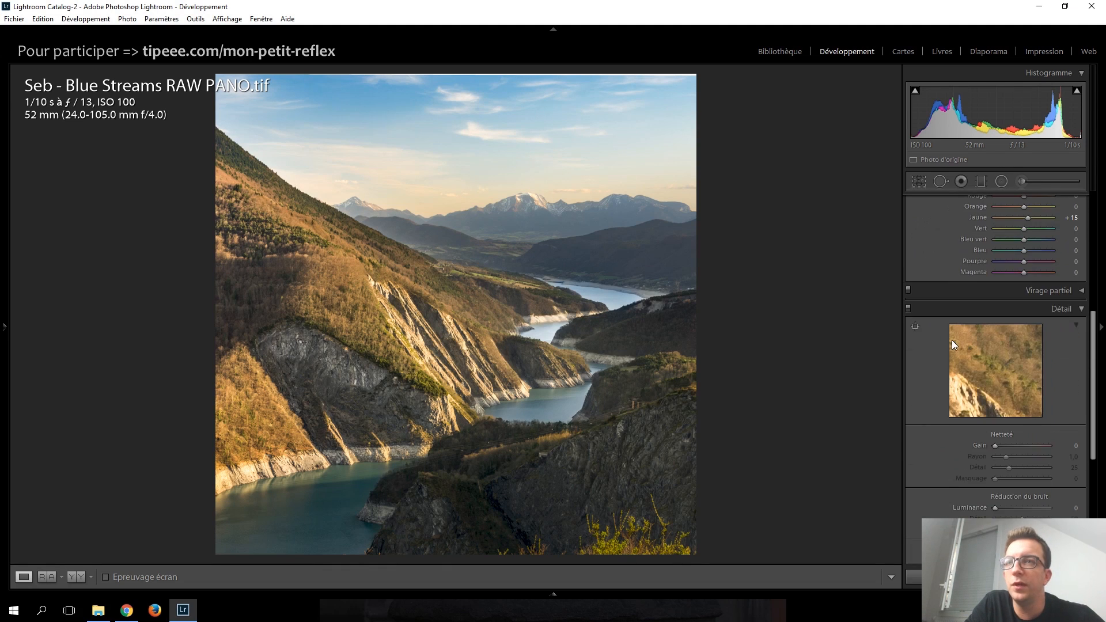
{"action": "scroll", "coordinate": [952, 345], "scroll_direction": "down", "scroll_amount": 3}
{"action": "key", "text": "backslash"}
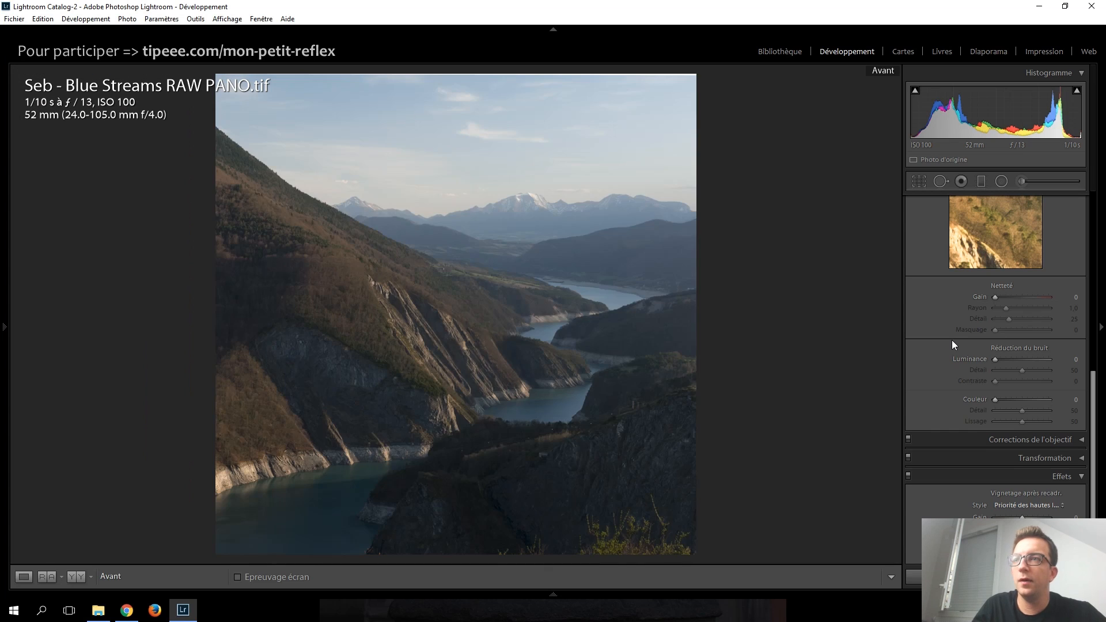
Step: Return to the edited version of the panorama and set its sharpening amount to 40
{"action": "key", "text": "backslash"}
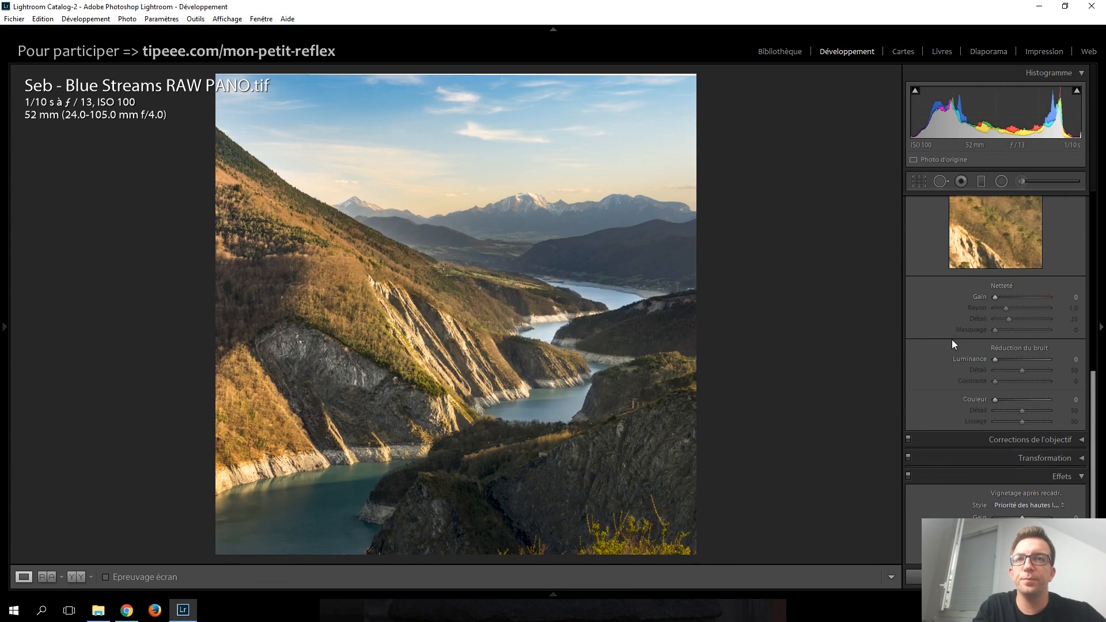
{"action": "left_click_drag", "start_coordinate": [994, 296], "coordinate": [997, 295]}
{"action": "key", "text": "Up"}
{"action": "key", "text": "Up"}
{"action": "key", "text": "Up"}
{"action": "key", "text": "Up"}
{"action": "key", "text": "Up"}
{"action": "key", "text": "Up"}
{"action": "key", "text": "Up"}
{"action": "key", "text": "Up"}
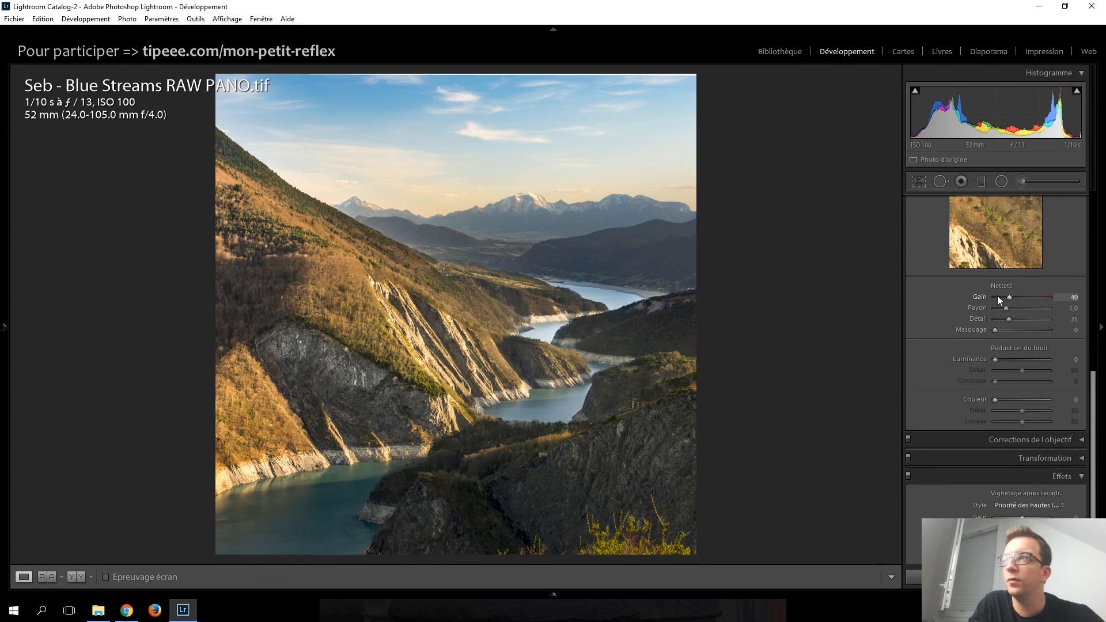
Step: Set the panorama's post-crop vignetting amount to -10 with the highlight priority style
{"action": "scroll", "coordinate": [968, 304], "scroll_direction": "down", "scroll_amount": 3}
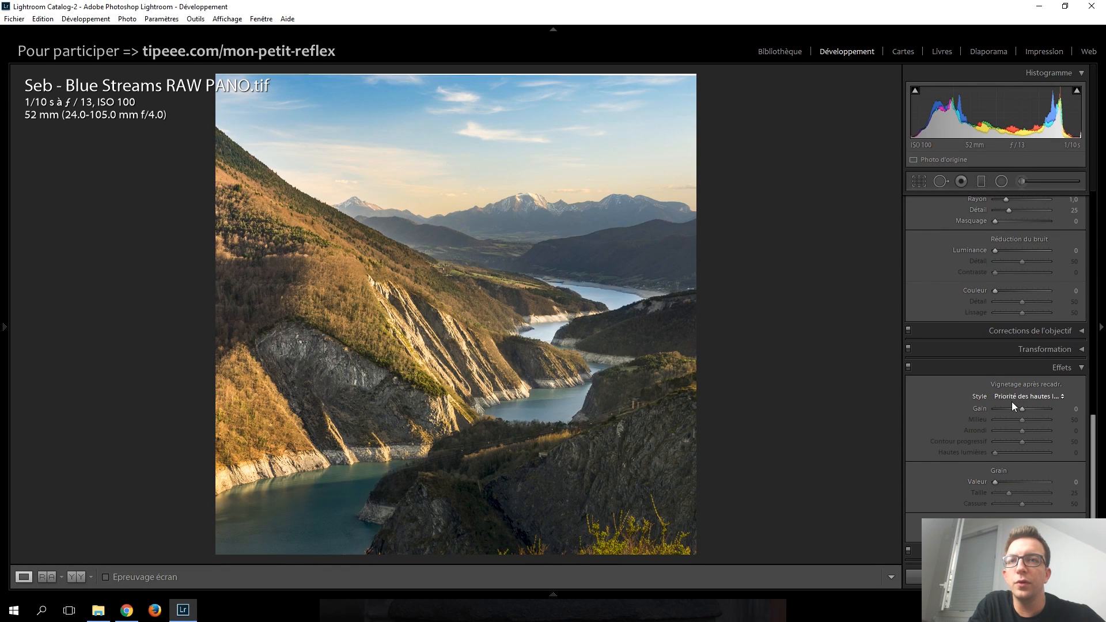
{"action": "key", "text": "Down"}
{"action": "key", "text": "Down"}
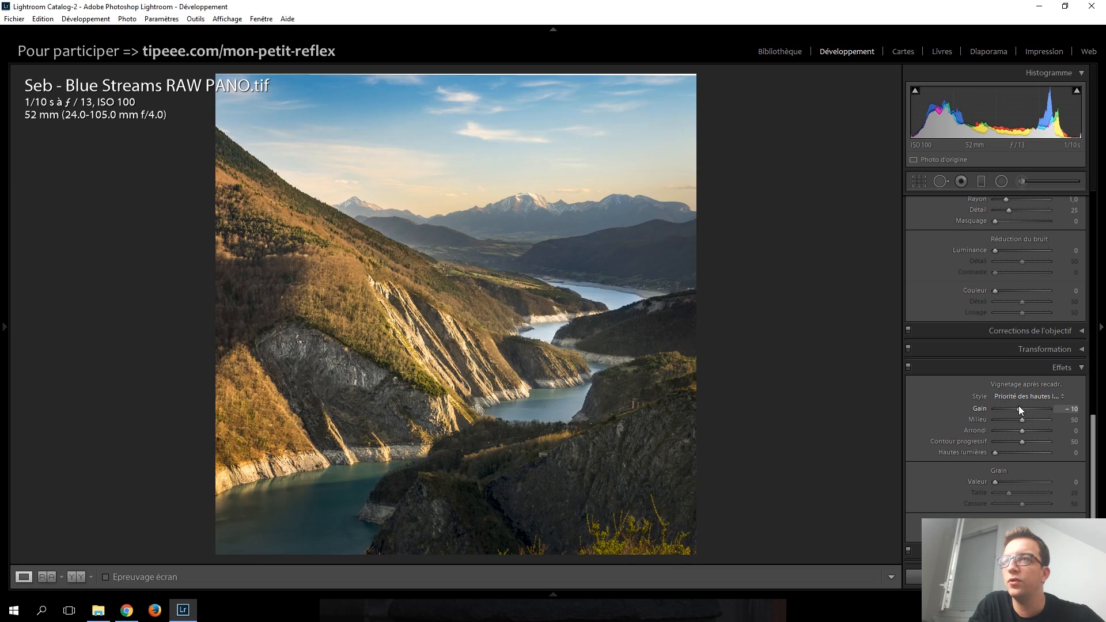
Step: Review the panorama's basic adjustments and compare the photo repeatedly with the Blue Streams FINAL TIFF version
{"action": "scroll", "coordinate": [935, 402], "scroll_direction": "up", "scroll_amount": 10}
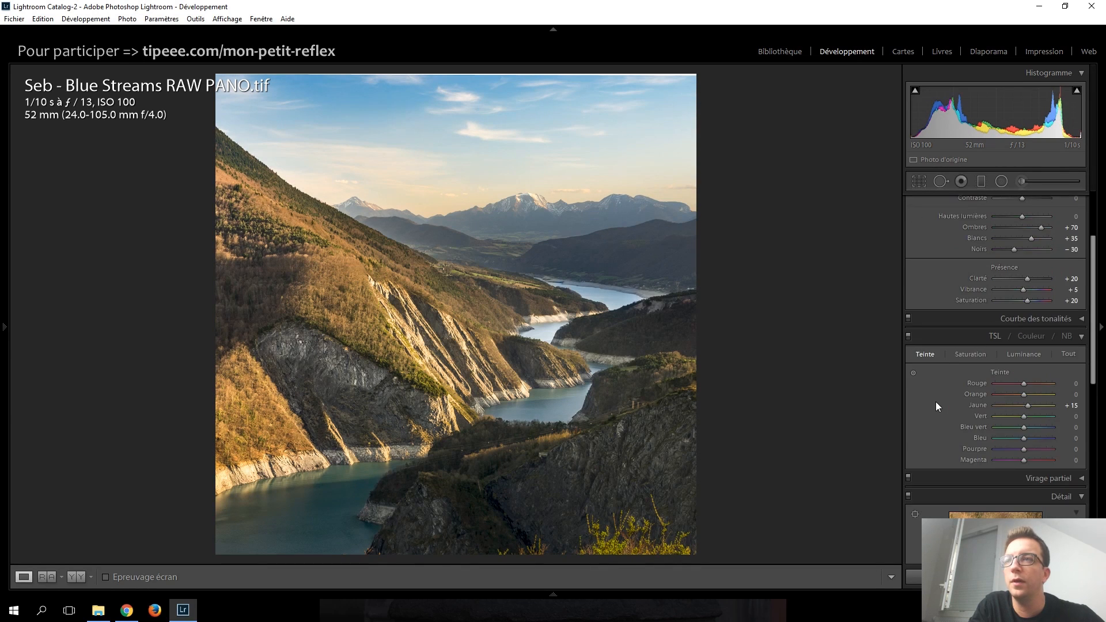
{"action": "scroll", "coordinate": [936, 407], "scroll_direction": "up", "scroll_amount": 2}
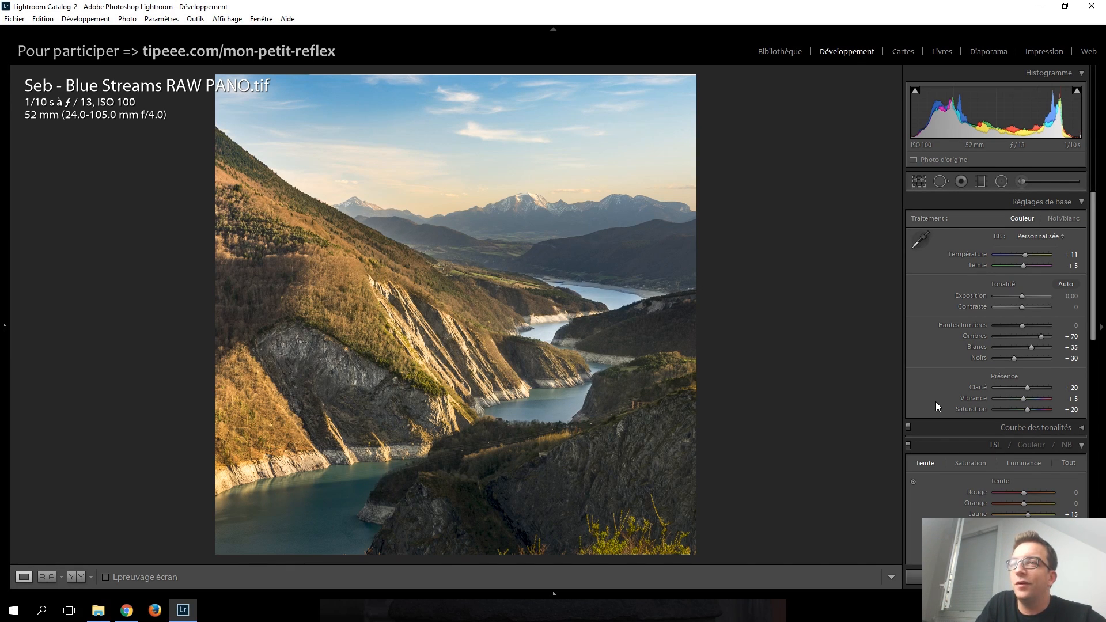
{"action": "key", "text": "Right"}
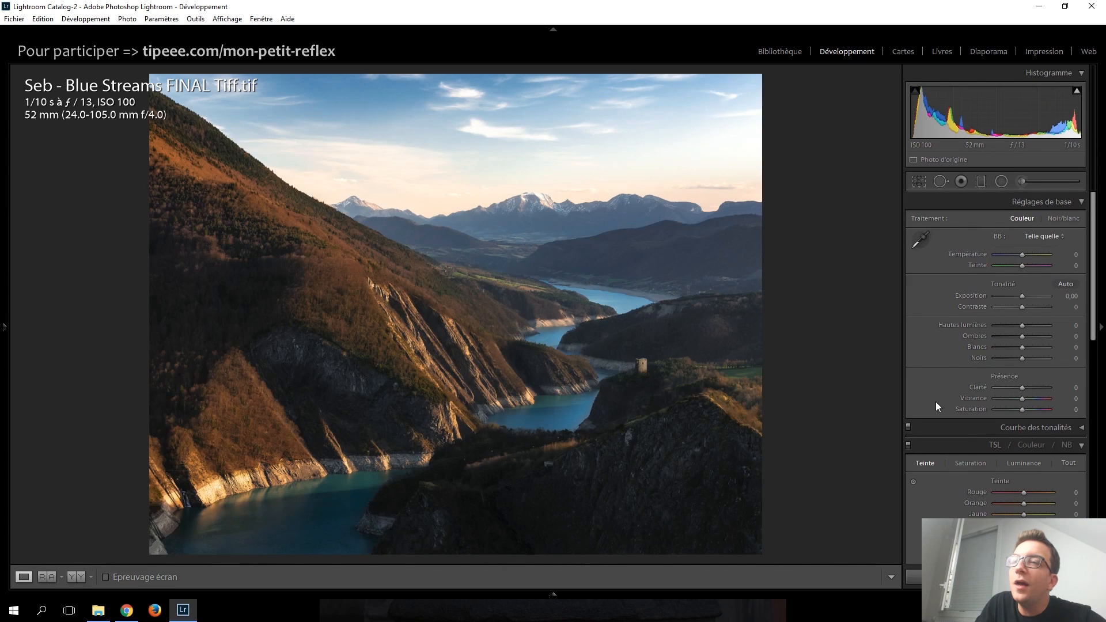
{"action": "key", "text": "Left"}
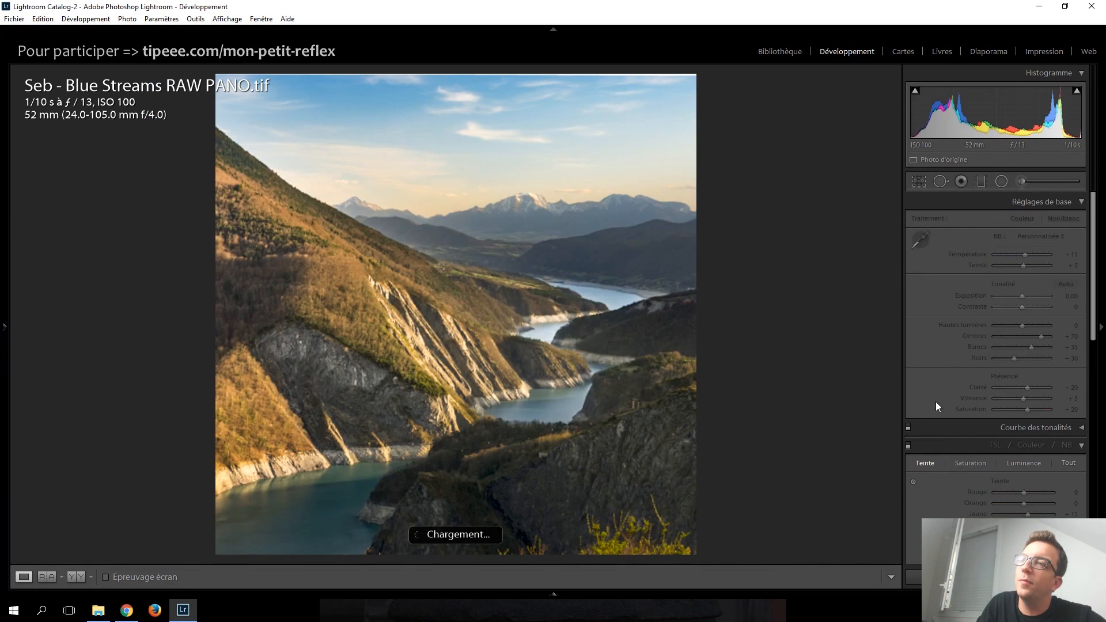
{"action": "key", "text": "Right"}
{"action": "key", "text": "Left"}
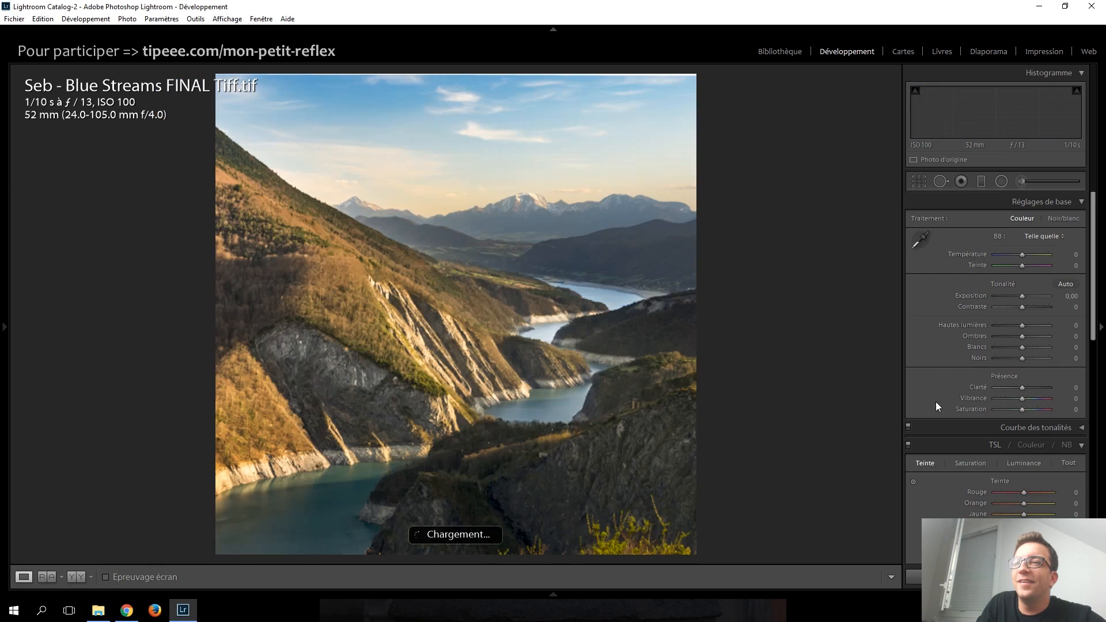
{"action": "key", "text": "Right"}
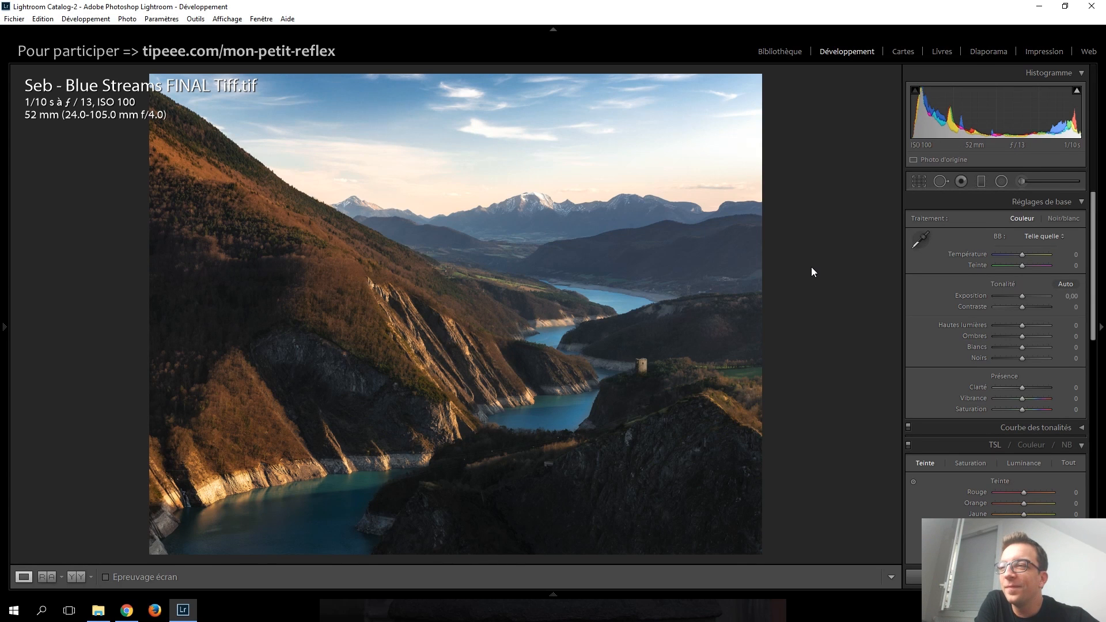
{"action": "key", "text": "Left"}
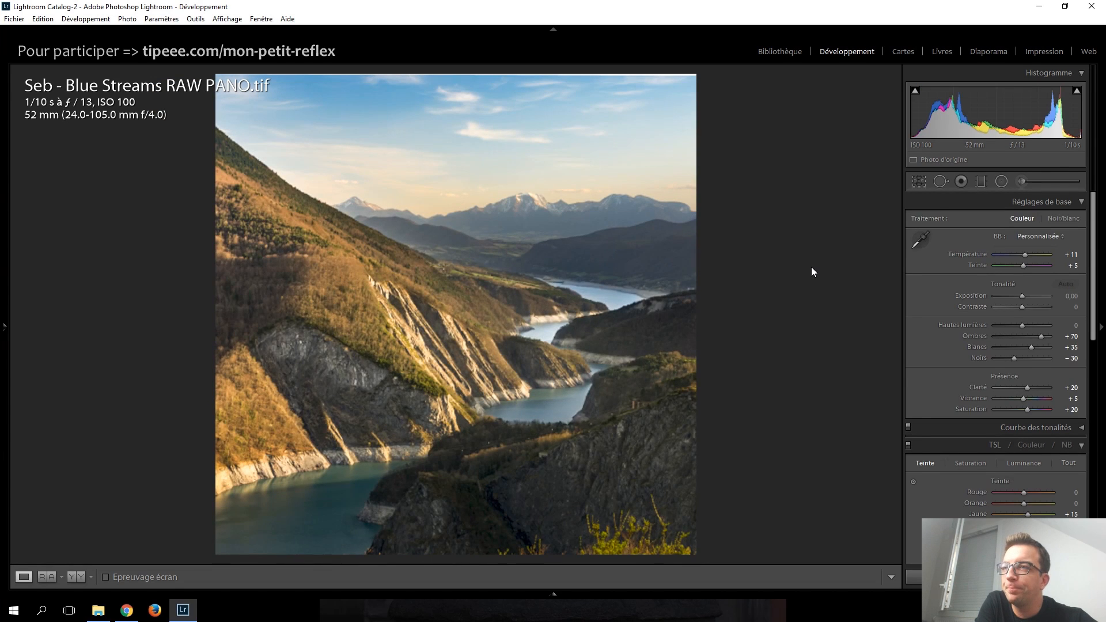
{"action": "key", "text": "Right"}
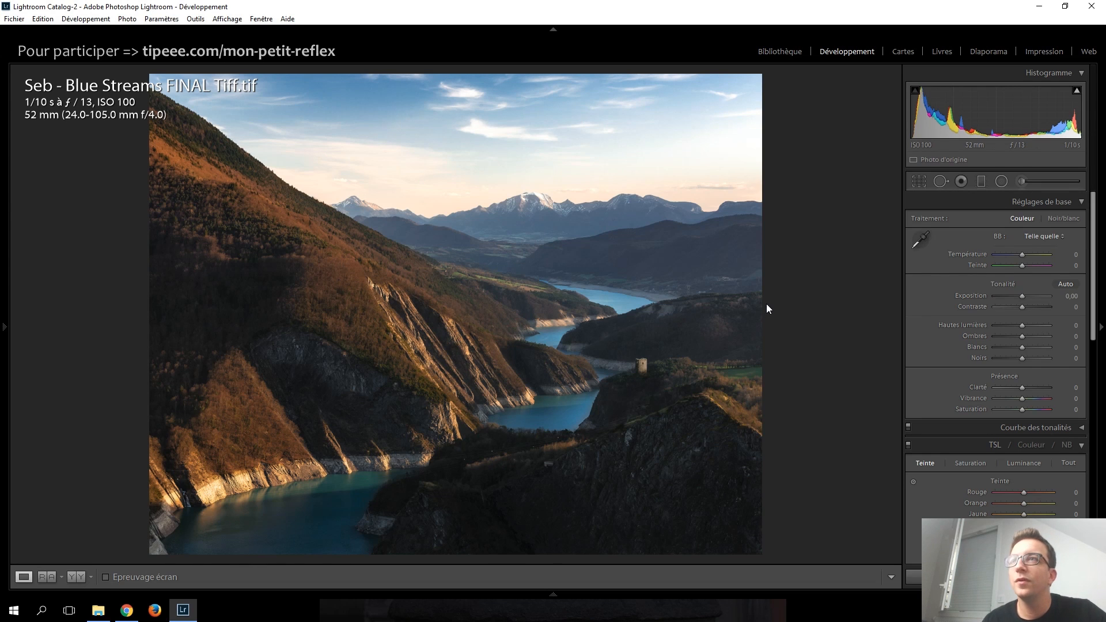
Step: Return to the RAW panorama and adjust its square crop to exclude the white strip along the image's upper edge
{"action": "key", "text": "Right"}
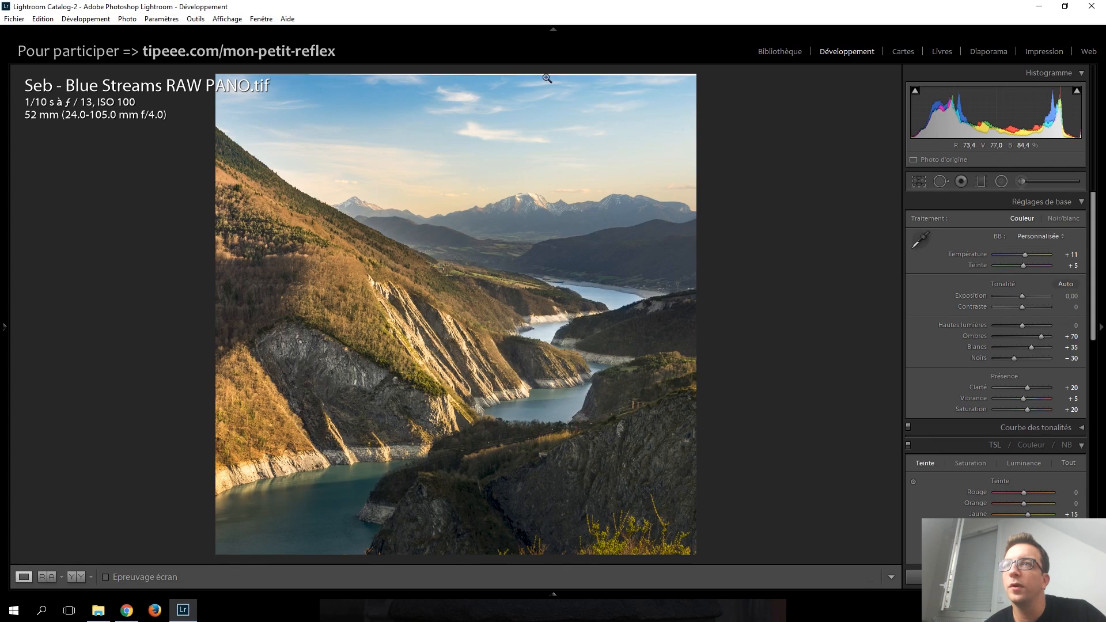
{"action": "left_click", "coordinate": [920, 183]}
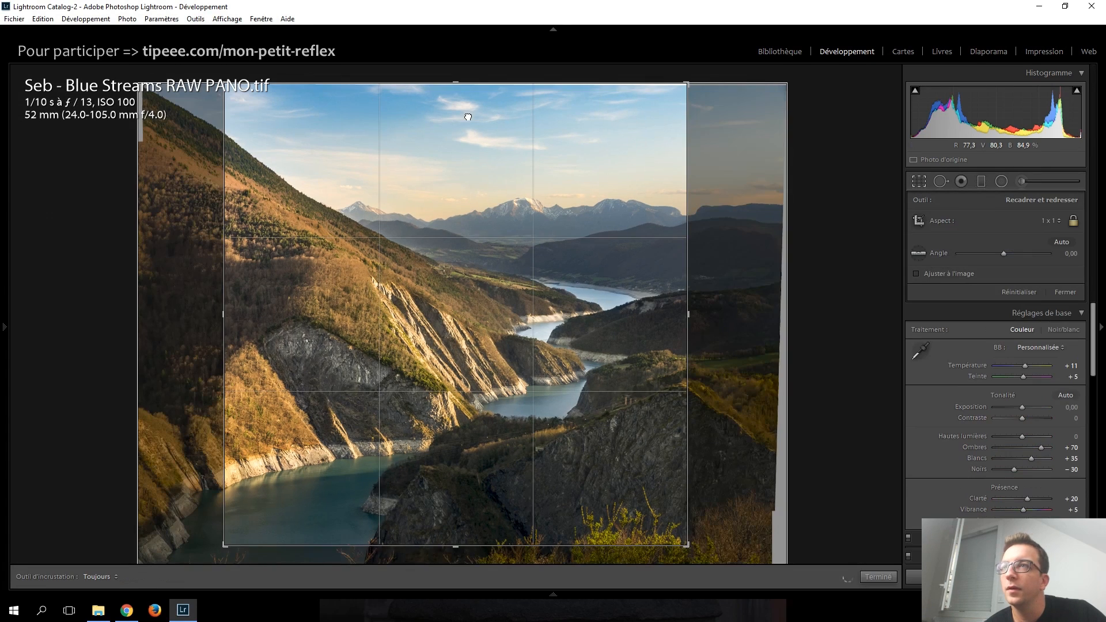
{"action": "key", "text": "Return"}
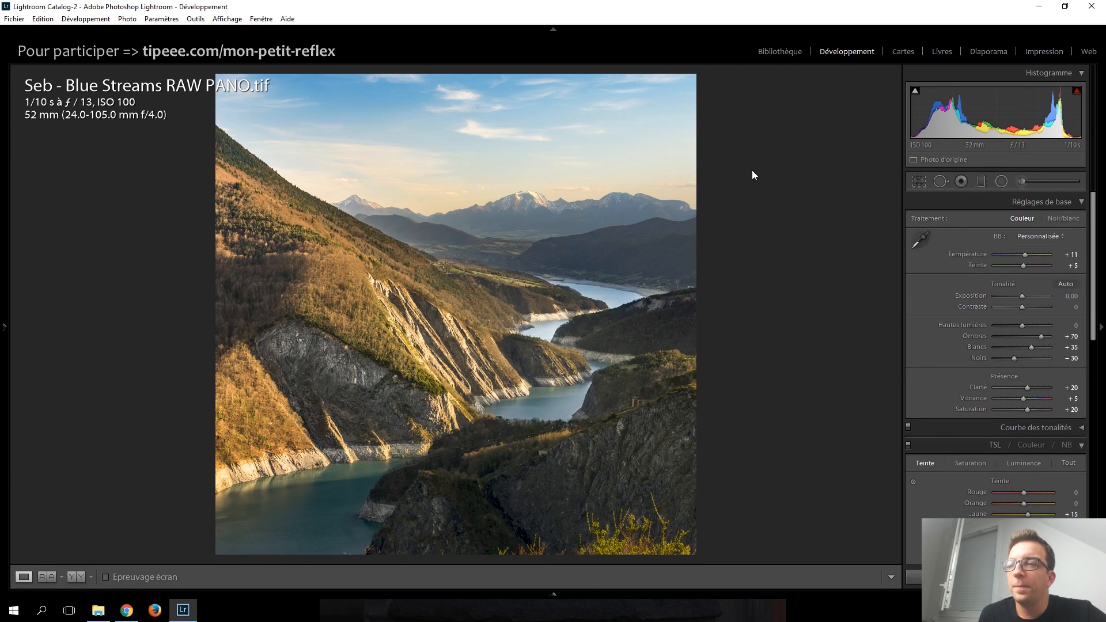
Step: Compare the recropped RAW panorama with the final TIFF in framing, shadows and water colour
{"action": "key", "text": "Right"}
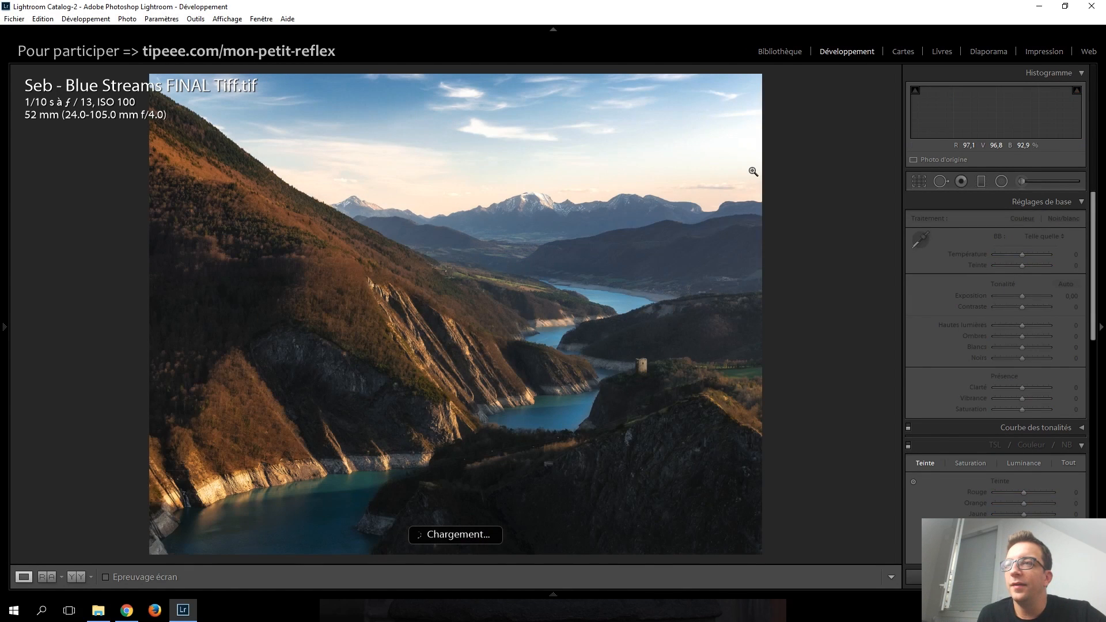
{"action": "key", "text": "Left"}
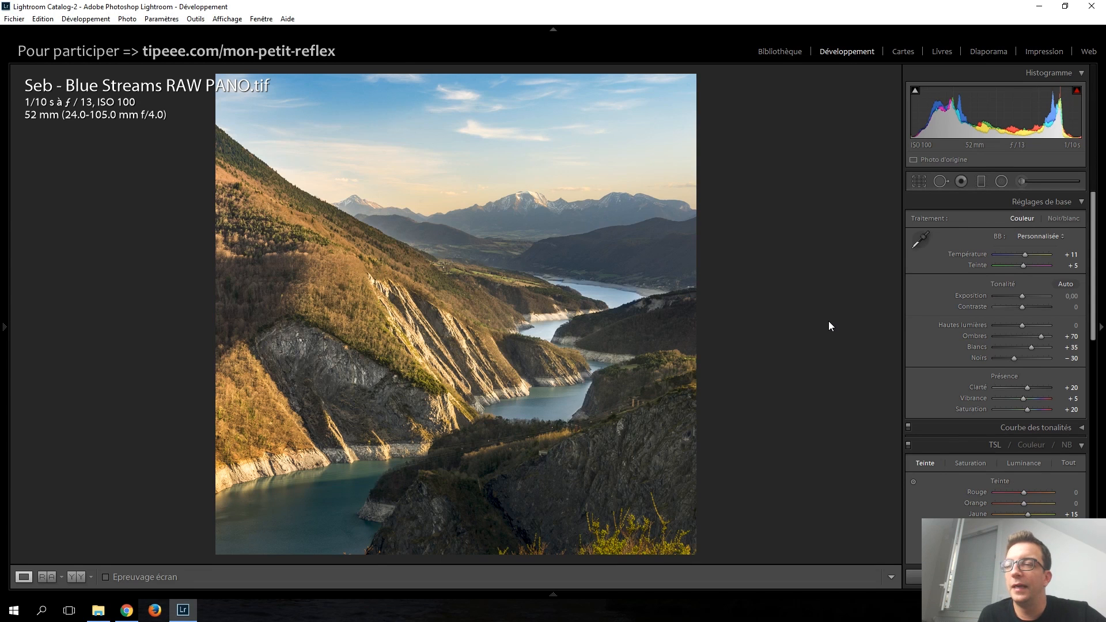
{"action": "key", "text": "Right"}
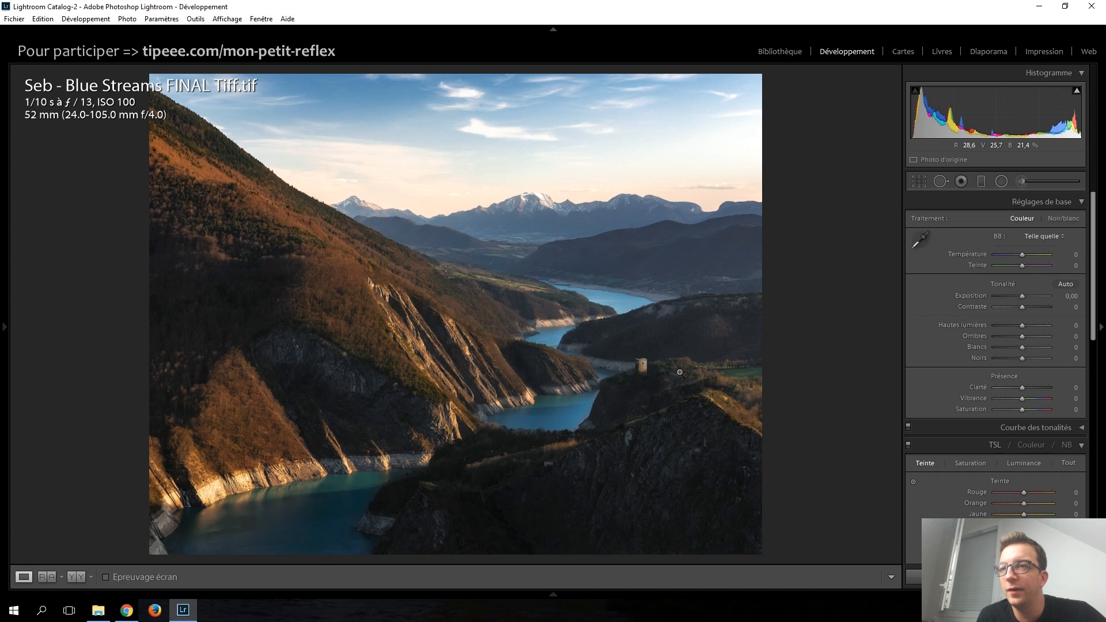
{"action": "key", "text": "Right"}
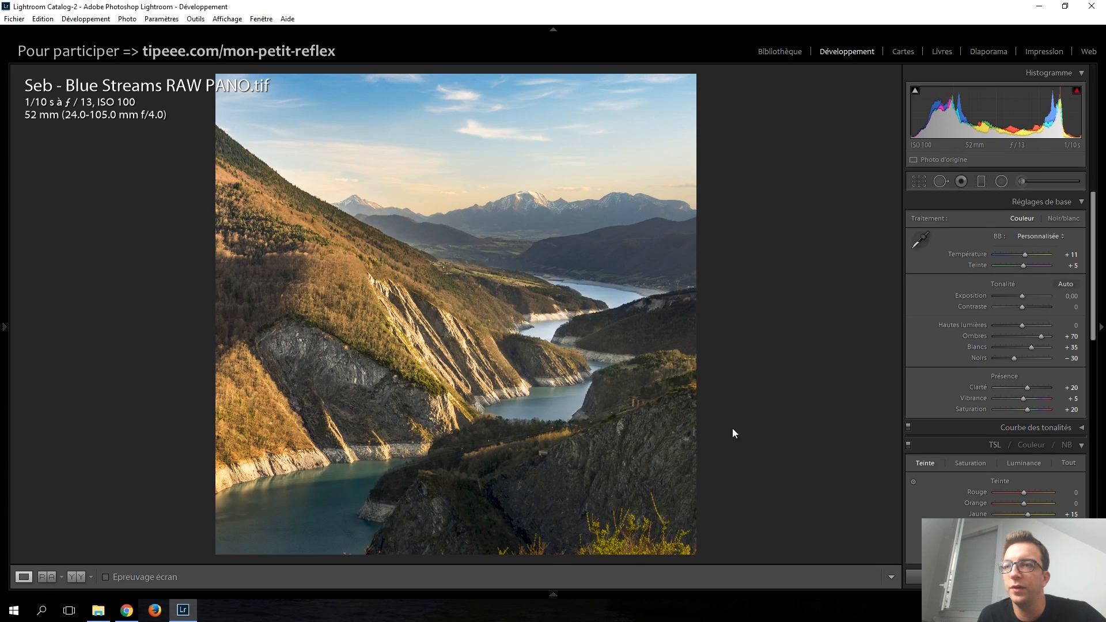
{"action": "key", "text": "Left"}
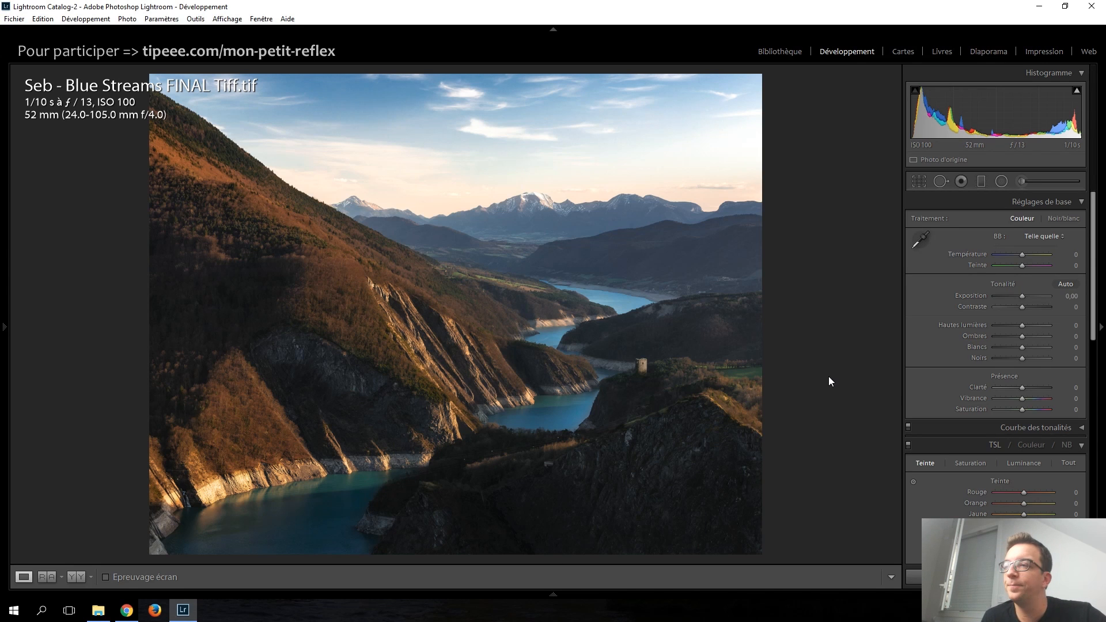
Step: Open the black-and-white waterfall photo and examine the rock face, tree trunk and falling water
{"action": "key", "text": "Right"}
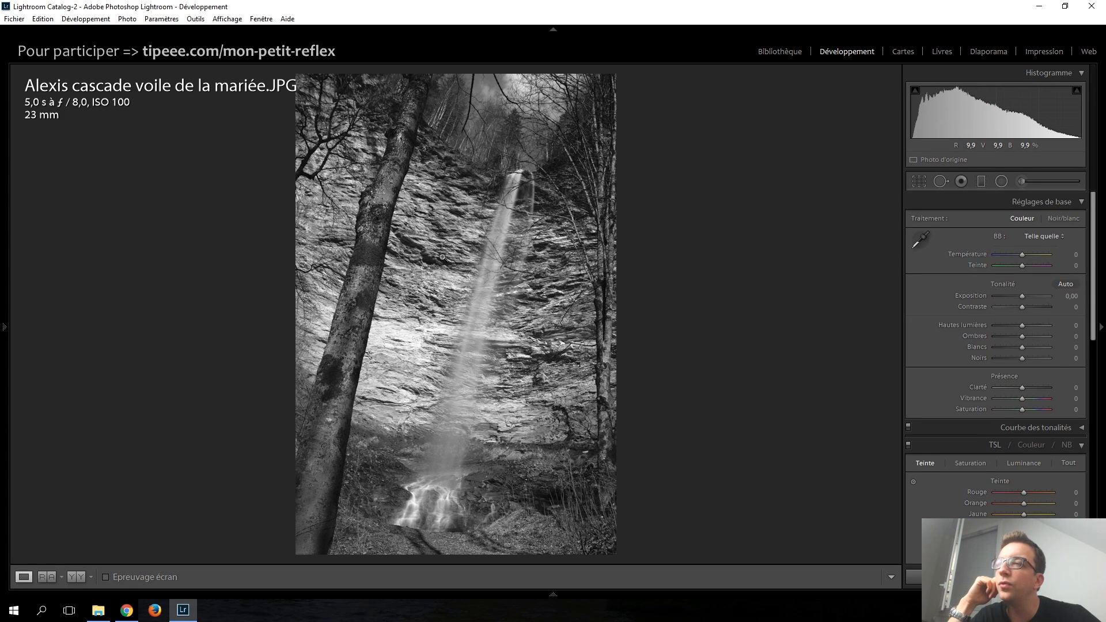
{"action": "left_click", "coordinate": [425, 247]}
{"action": "left_click_drag", "start_coordinate": [583, 235], "coordinate": [403, 387]}
{"action": "left_click", "coordinate": [471, 333]}
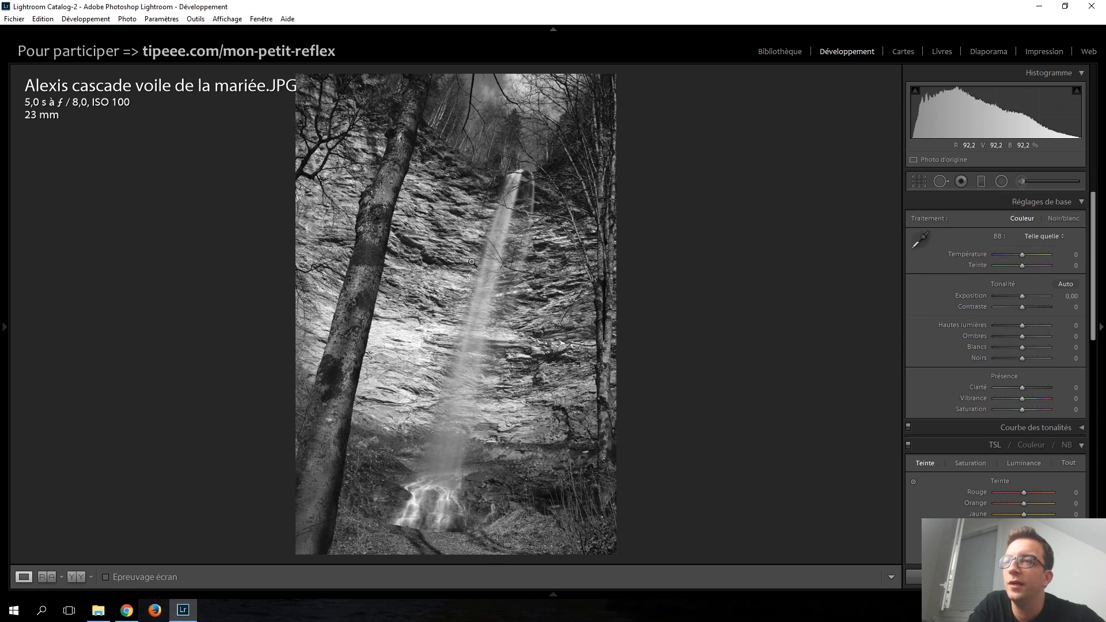
{"action": "left_click", "coordinate": [467, 156]}
{"action": "left_click_drag", "start_coordinate": [505, 128], "coordinate": [376, 385]}
{"action": "left_click", "coordinate": [551, 328]}
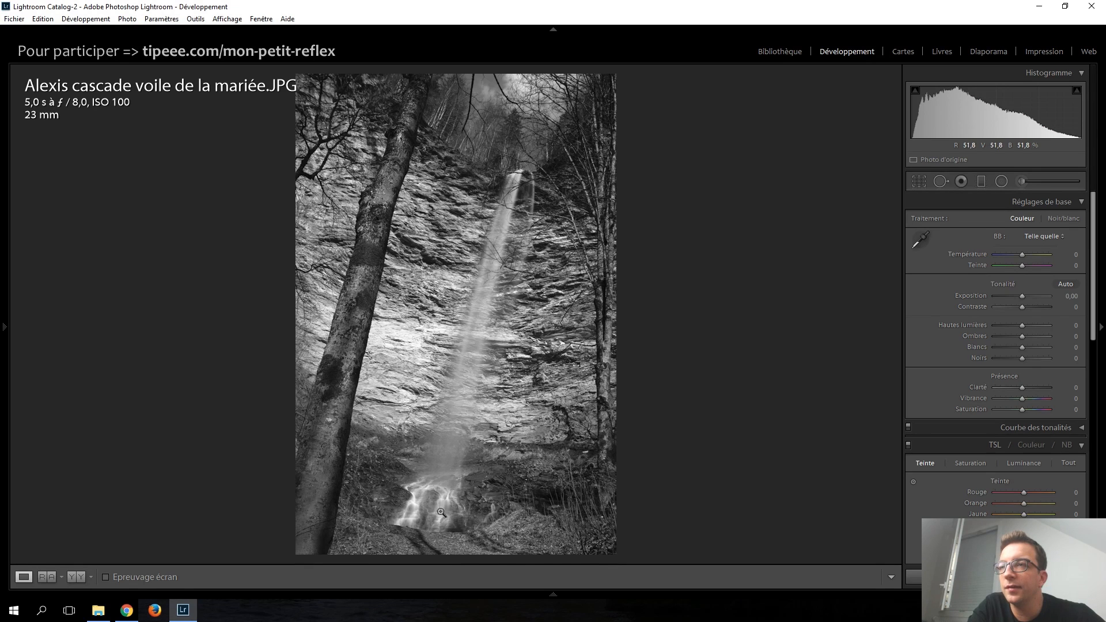
Step: Set the waterfall photo's overall contrast to -15 and its clarity to -10
{"action": "key", "text": "k"}
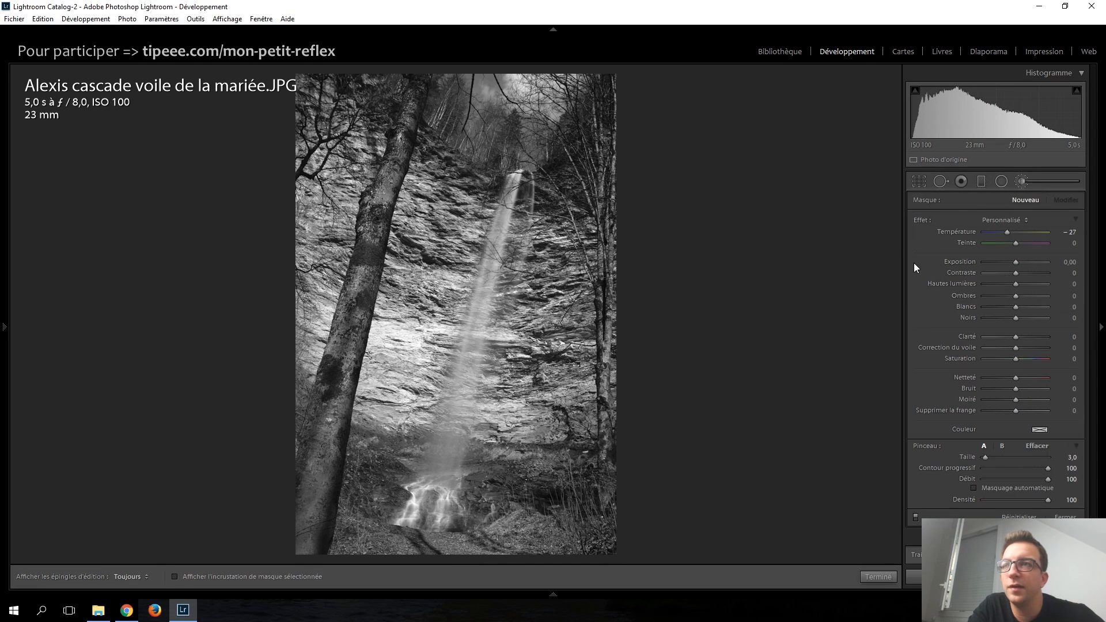
{"action": "left_click", "coordinate": [1032, 183]}
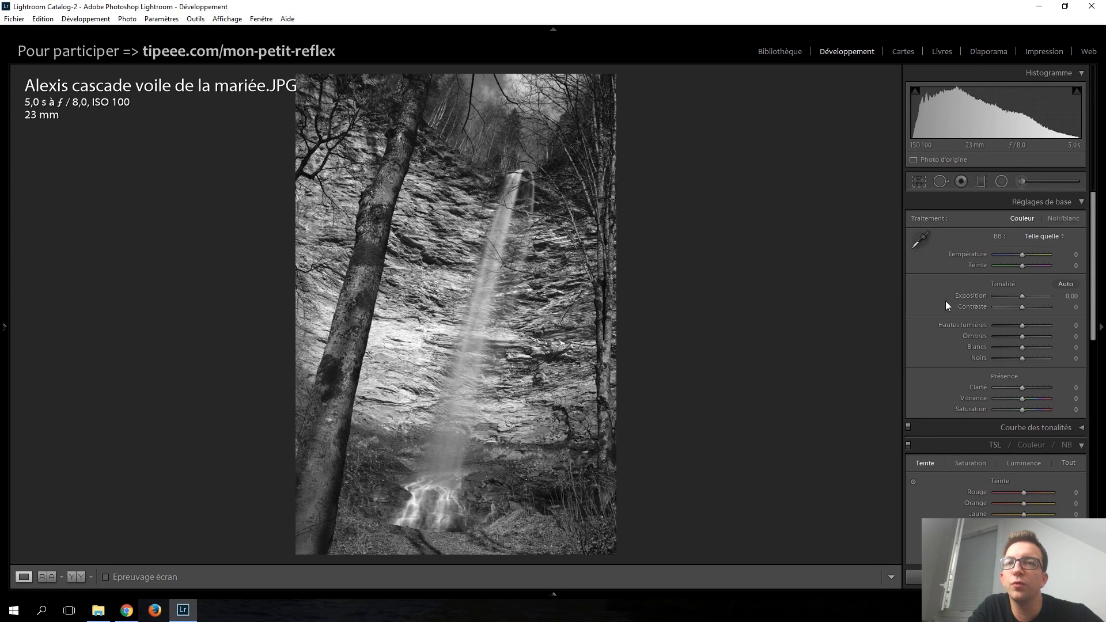
{"action": "scroll", "coordinate": [1021, 309], "scroll_direction": "down", "scroll_amount": 5}
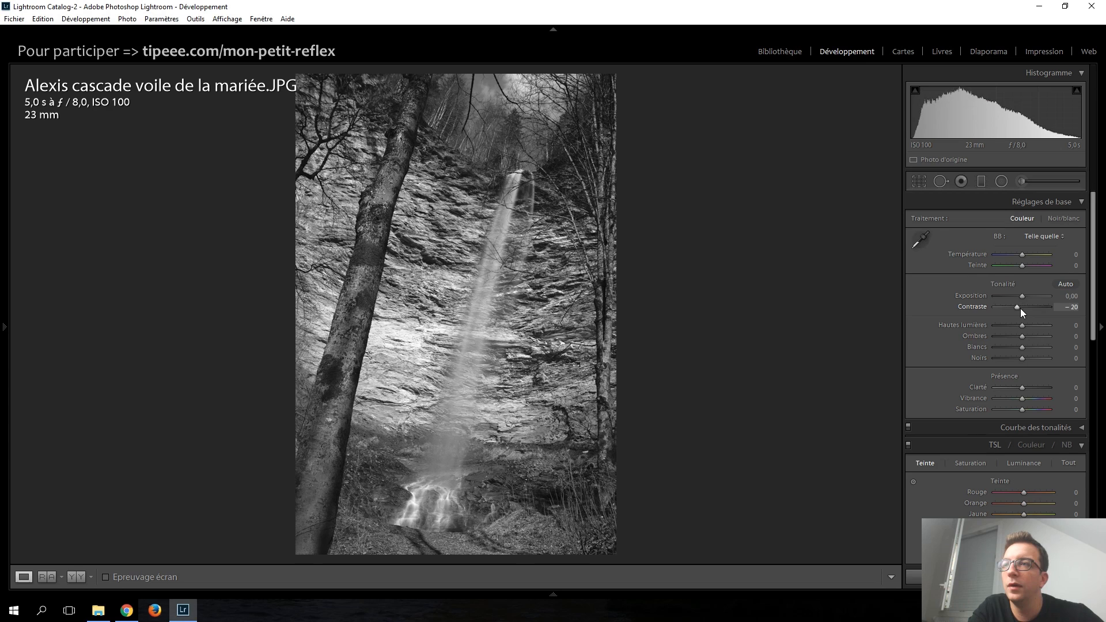
{"action": "scroll", "coordinate": [1021, 309], "scroll_direction": "up", "scroll_amount": 2}
{"action": "scroll", "coordinate": [1018, 388], "scroll_direction": "down", "scroll_amount": 3}
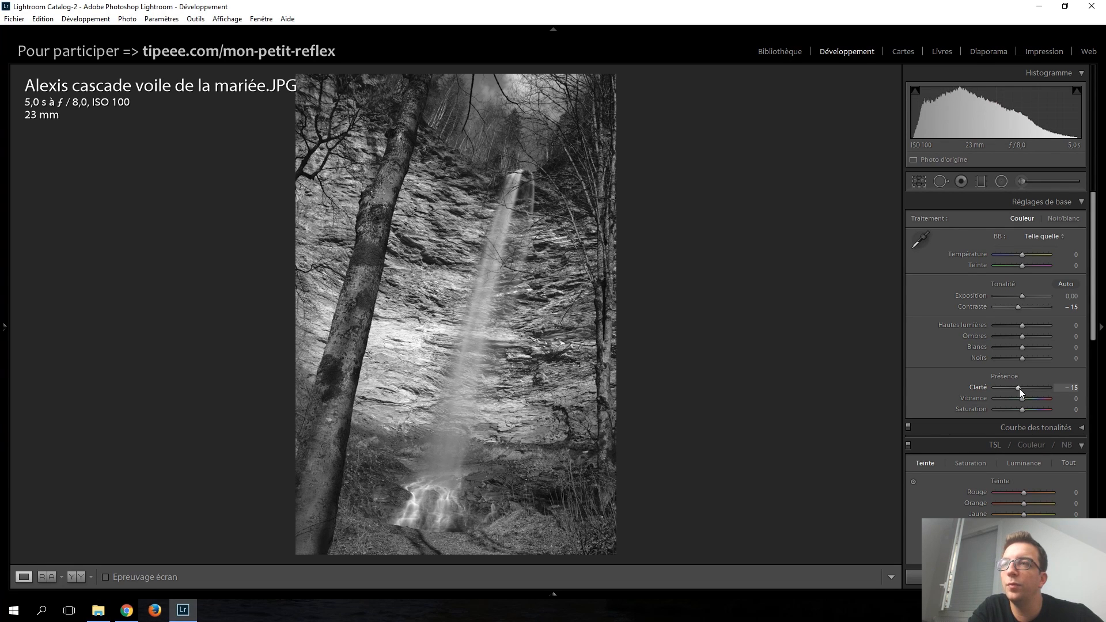
{"action": "scroll", "coordinate": [1018, 389], "scroll_direction": "up", "scroll_amount": 1}
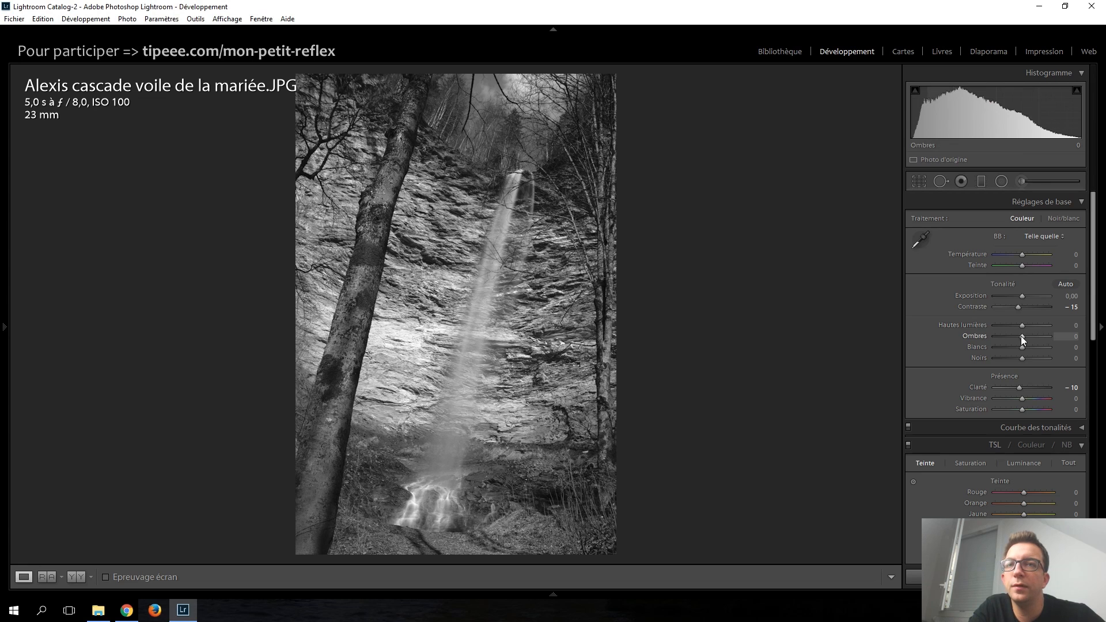
Step: Set the waterfall photo's shadows to +55
{"action": "key", "text": "Up"}
{"action": "key", "text": "Up"}
{"action": "key", "text": "Up"}
{"action": "key", "text": "Up"}
{"action": "key", "text": "Up"}
{"action": "key", "text": "Up"}
{"action": "key", "text": "Up"}
{"action": "key", "text": "Up"}
{"action": "key", "text": "Up"}
{"action": "key", "text": "Up"}
{"action": "key", "text": "Up"}
{"action": "key", "text": "Up"}
{"action": "key", "text": "Up"}
{"action": "key", "text": "Up"}
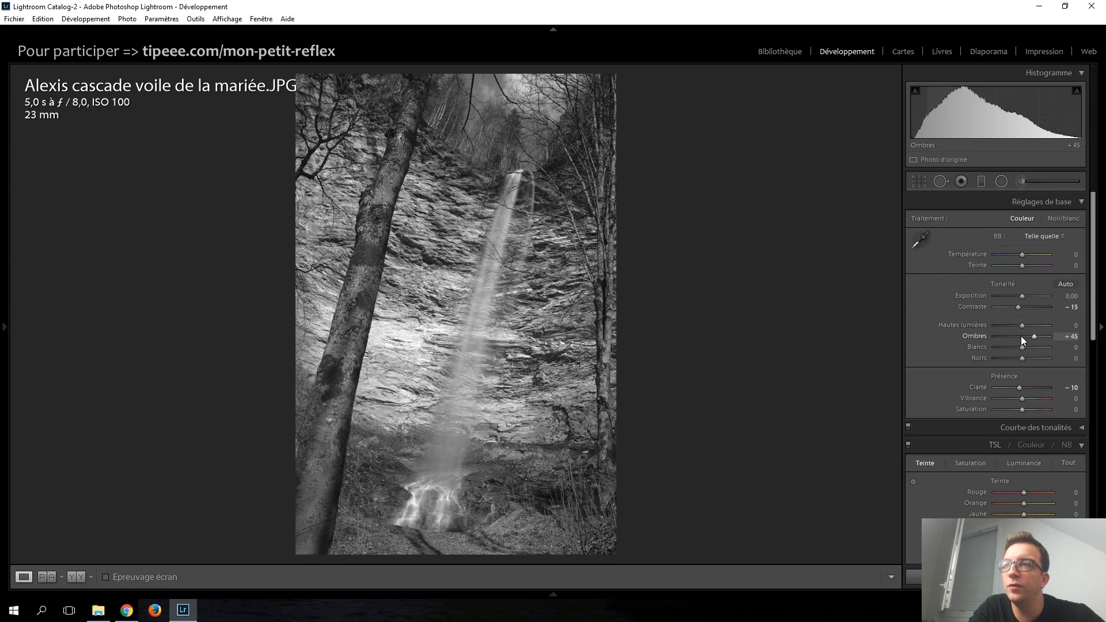
{"action": "key", "text": "Down"}
{"action": "key", "text": "Down"}
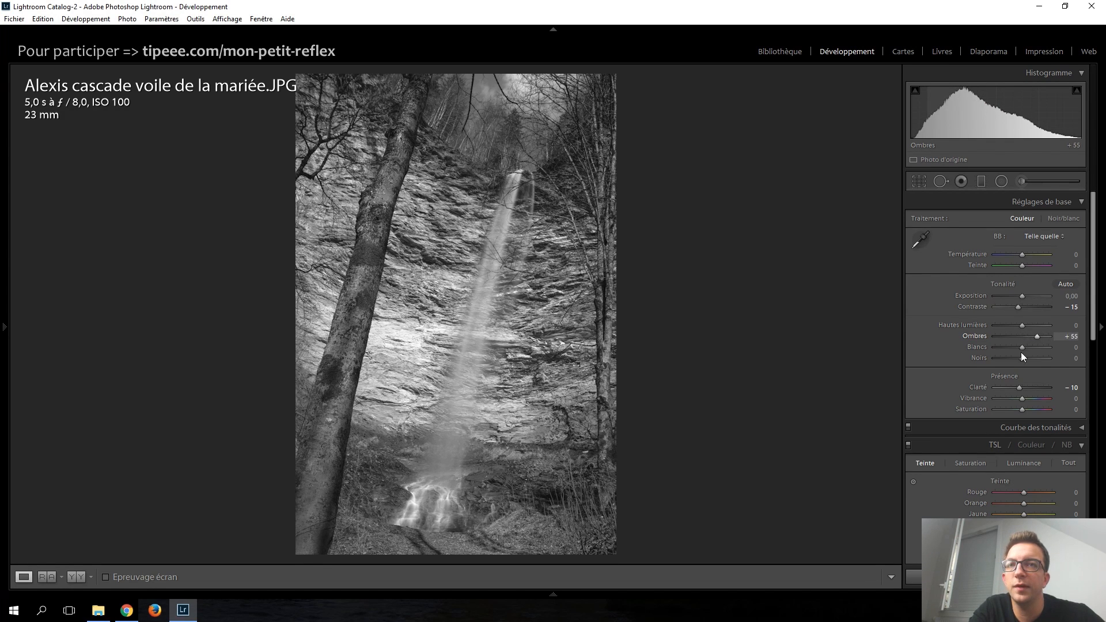
Step: Set the waterfall photo's whites to +40 and its blacks to -15
{"action": "key", "text": "Up"}
{"action": "key", "text": "Up"}
{"action": "key", "text": "Up"}
{"action": "key", "text": "Up"}
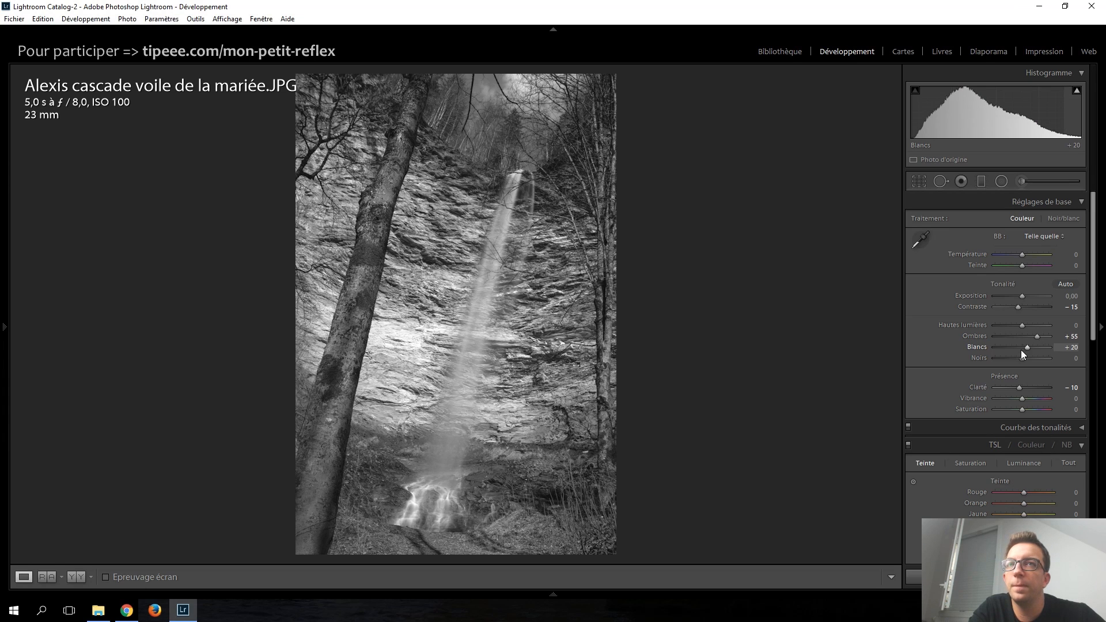
{"action": "key", "text": "Up"}
{"action": "key", "text": "Up"}
{"action": "key", "text": "Up"}
{"action": "key", "text": "Up"}
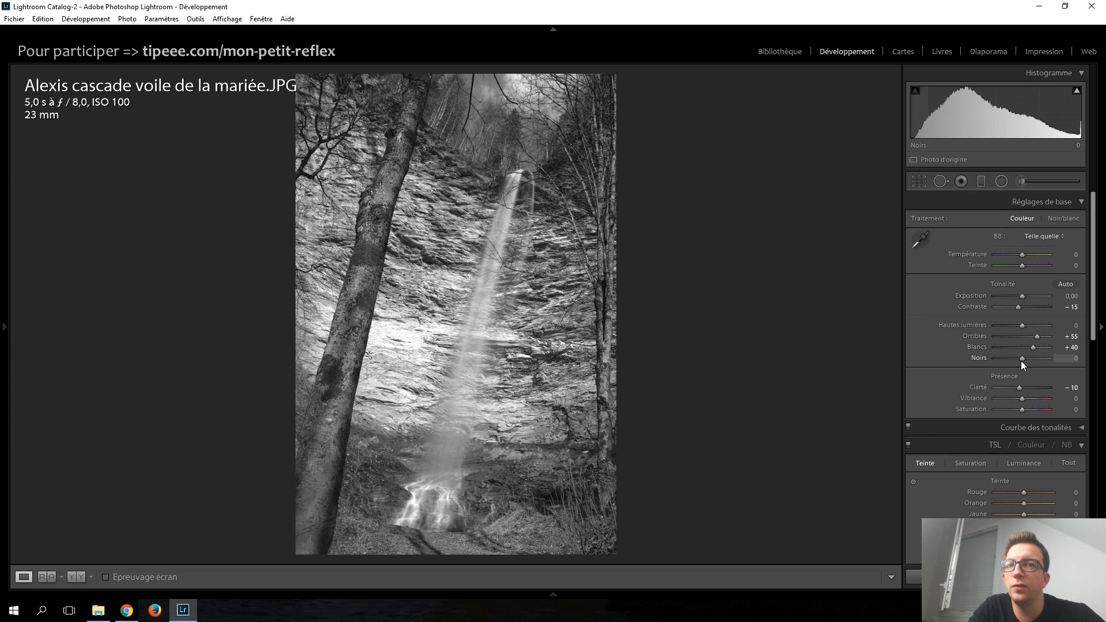
{"action": "key", "text": "Down"}
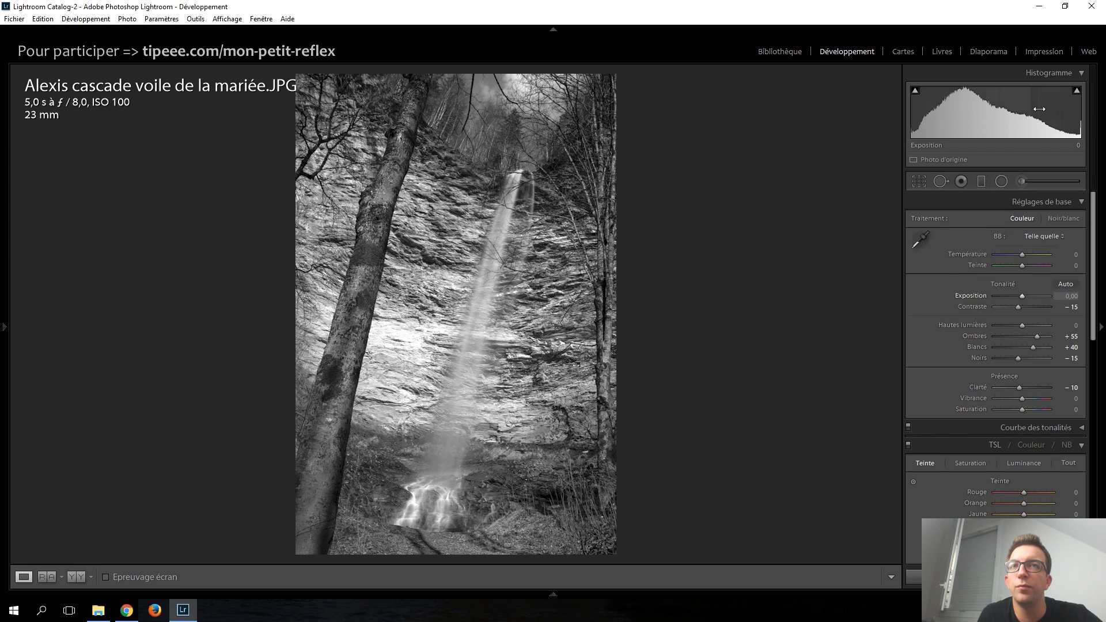
Step: Check the waterfall photo's highlight clipping and prepare a size 6 adjustment brush with all effect settings reset to zero
{"action": "left_click", "coordinate": [1076, 92]}
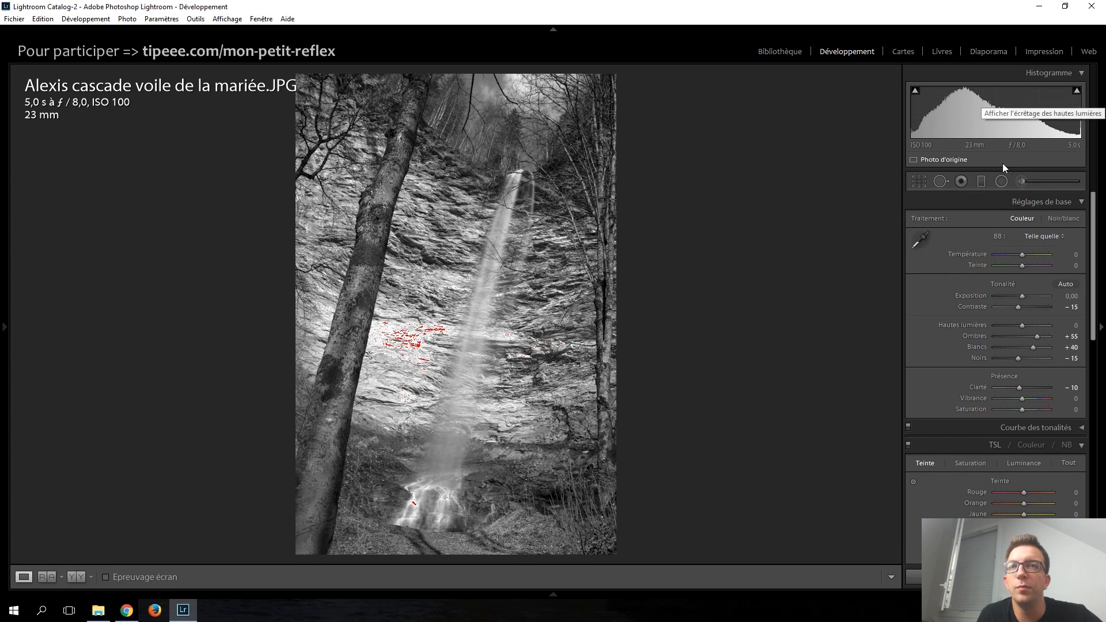
{"action": "left_click", "coordinate": [1040, 183]}
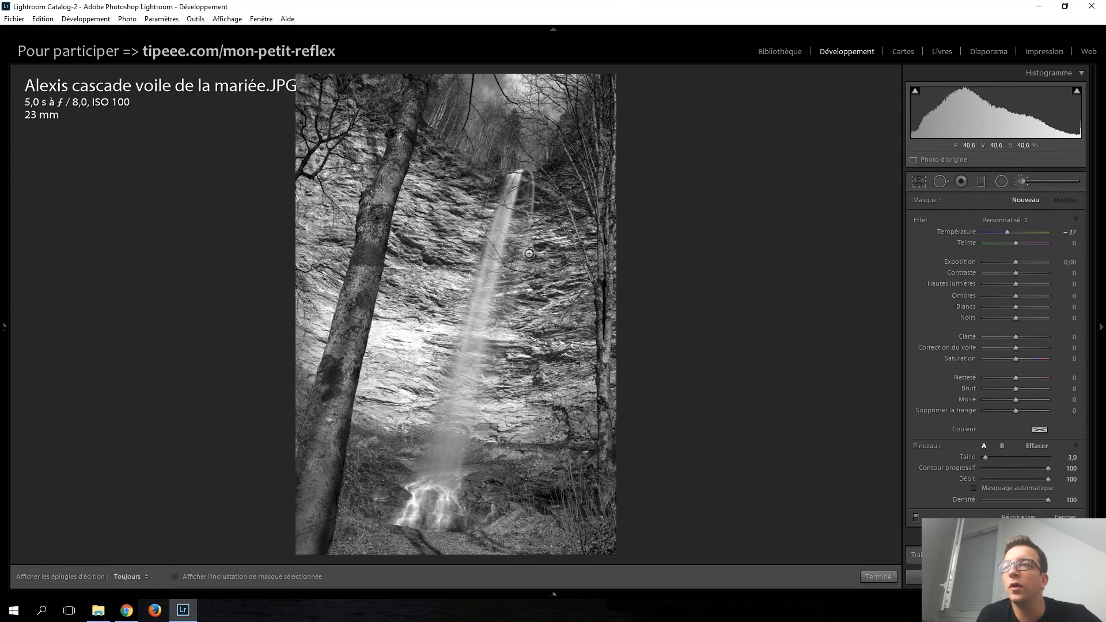
{"action": "scroll", "coordinate": [517, 202], "scroll_direction": "up", "scroll_amount": 1}
{"action": "scroll", "coordinate": [514, 186], "scroll_direction": "down", "scroll_amount": 1}
{"action": "double_click", "coordinate": [914, 217]}
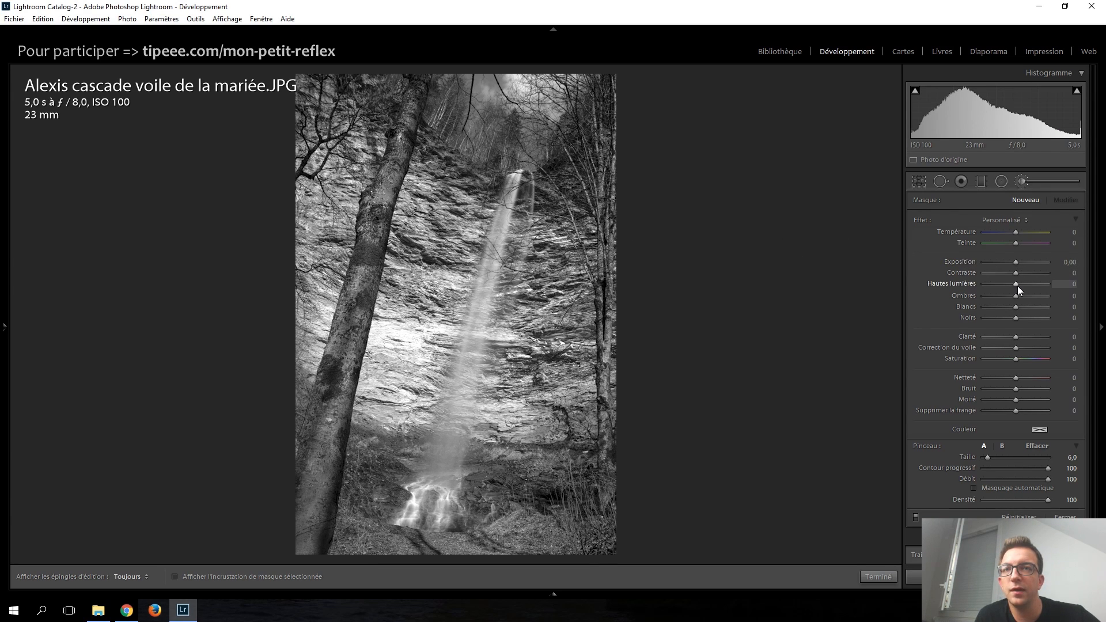
Step: Try brightening the falling water from the crest to the base with an adjustment brush at exposure 1.02
{"action": "left_click_drag", "start_coordinate": [1015, 260], "coordinate": [1023, 262]}
{"action": "key", "text": "h"}
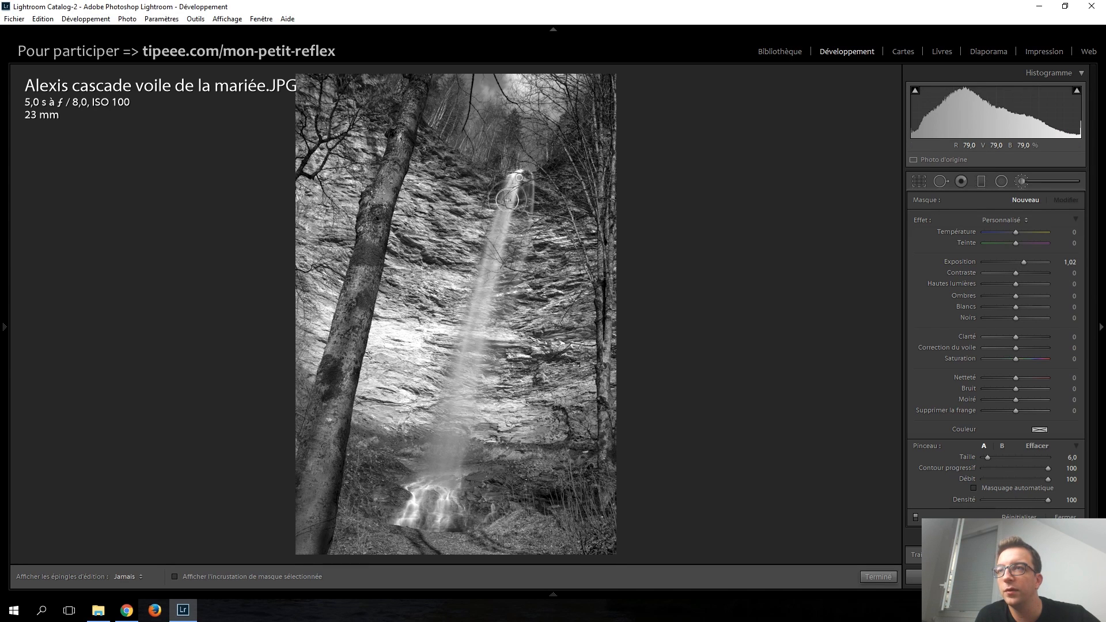
{"action": "mouse_move", "coordinate": [492, 246]}
{"action": "left_mouse_down"}
{"action": "mouse_move", "coordinate": [446, 419]}
{"action": "mouse_move", "coordinate": [435, 487]}
{"action": "mouse_move", "coordinate": [471, 367]}
{"action": "mouse_move", "coordinate": [443, 489]}
{"action": "mouse_move", "coordinate": [422, 522]}
{"action": "mouse_move", "coordinate": [447, 499]}
{"action": "left_mouse_up"}
{"action": "key", "text": "h"}
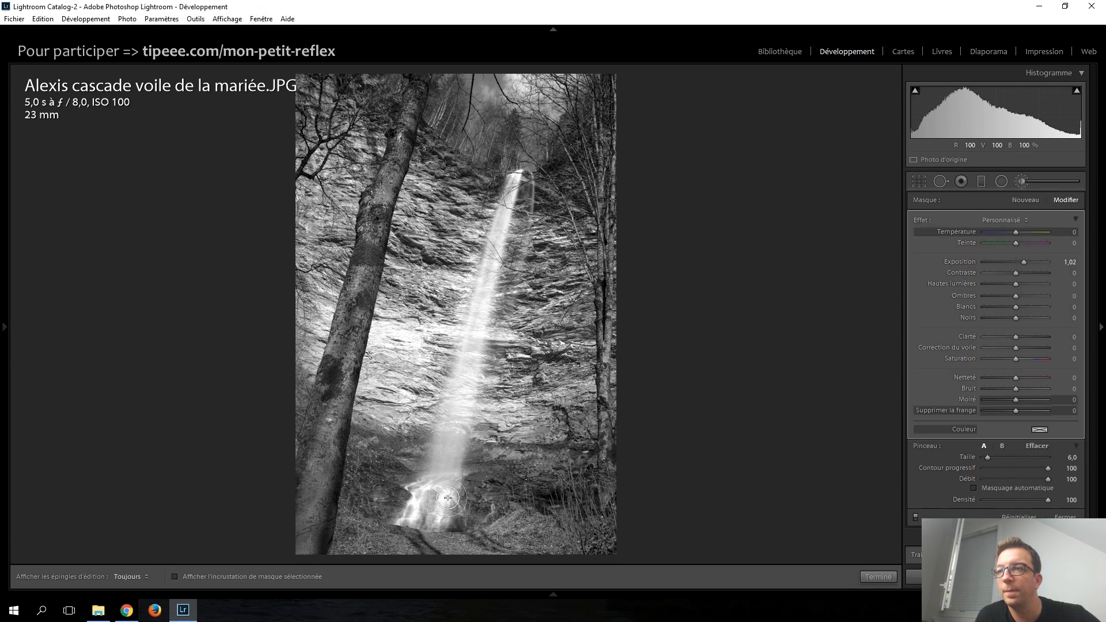
Step: Test the brushed area's exposure and highlights, turn on the mask overlay, and delete this waterfall brush mask
{"action": "double_click", "coordinate": [1022, 264]}
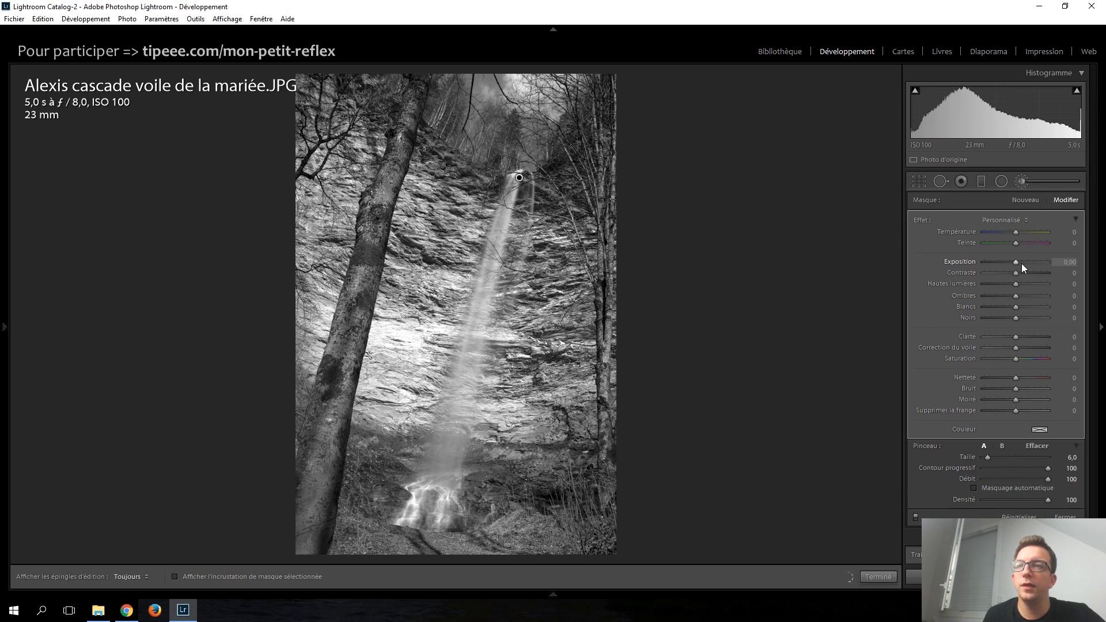
{"action": "mouse_move", "coordinate": [1017, 282]}
{"action": "left_mouse_down"}
{"action": "mouse_move", "coordinate": [1036, 286]}
{"action": "mouse_move", "coordinate": [1025, 285]}
{"action": "left_mouse_up"}
{"action": "double_click", "coordinate": [1025, 284]}
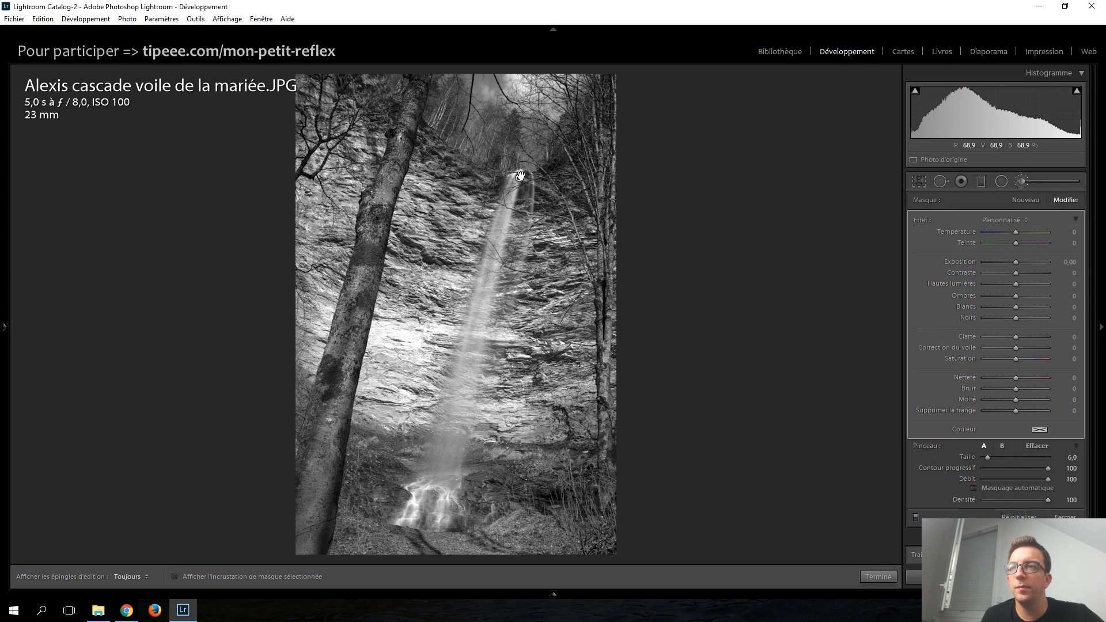
{"action": "left_click", "coordinate": [206, 577]}
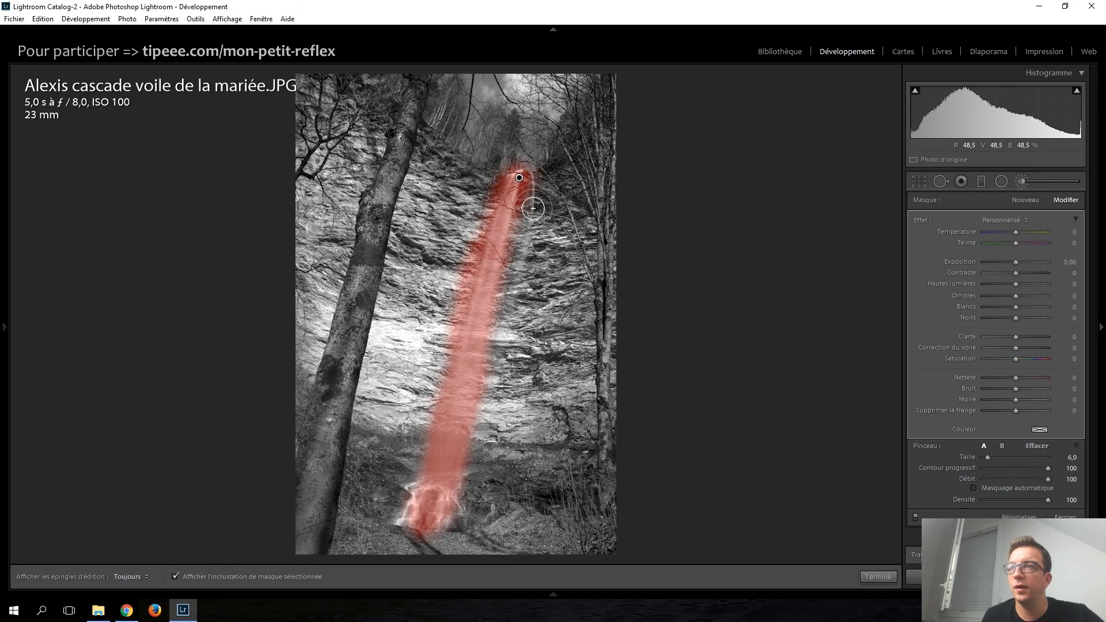
{"action": "key", "text": "Delete"}
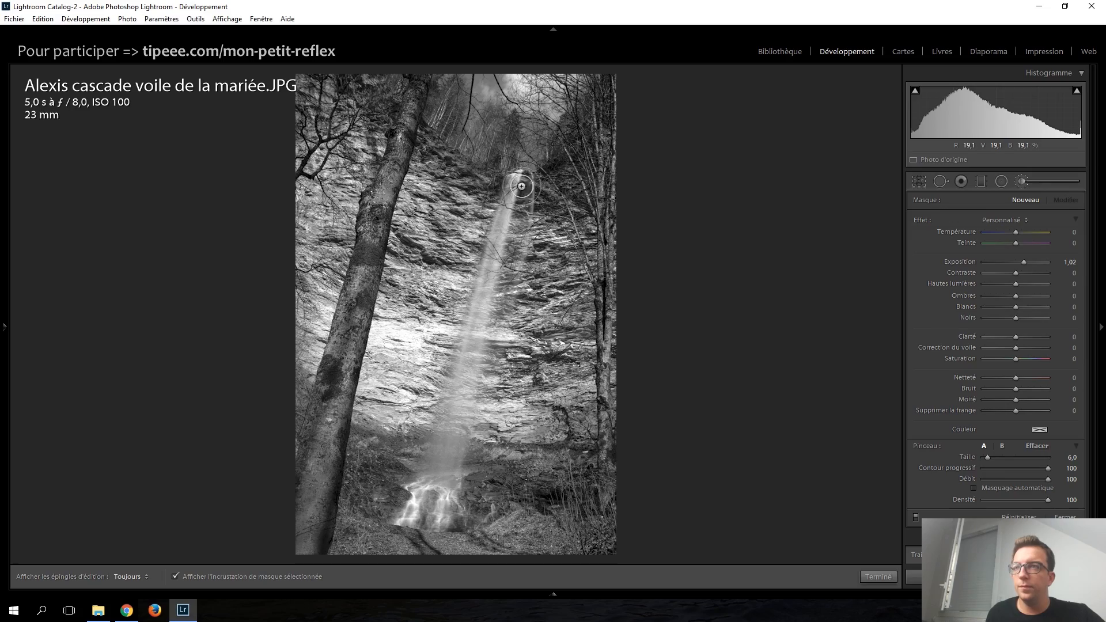
Step: Paint a new brush mask with exposure 0.82 and size 7 over the upper part of the main fall
{"action": "left_click", "coordinate": [506, 182]}
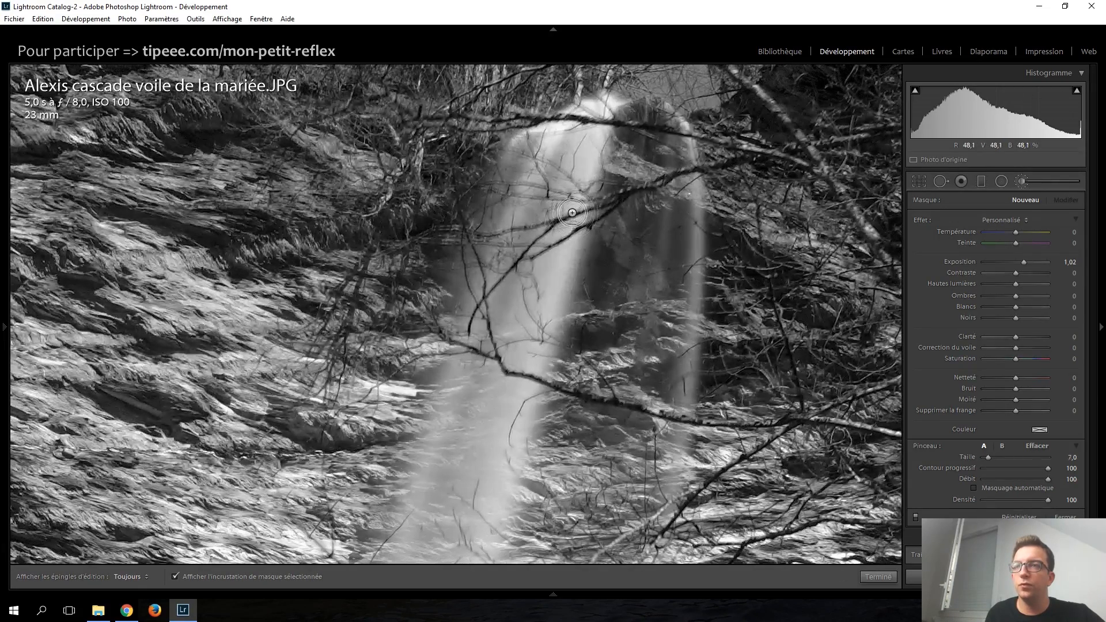
{"action": "left_click", "coordinate": [1022, 264]}
{"action": "mouse_move", "coordinate": [608, 124]}
{"action": "left_mouse_down"}
{"action": "mouse_move", "coordinate": [533, 217]}
{"action": "mouse_move", "coordinate": [493, 379]}
{"action": "left_mouse_up"}
{"action": "mouse_move", "coordinate": [564, 198]}
{"action": "left_mouse_down"}
{"action": "mouse_move", "coordinate": [539, 318]}
{"action": "mouse_move", "coordinate": [472, 479]}
{"action": "left_mouse_up"}
Step: Add the thin side stream near the crest to the mask with a size 5 brush, redoing the inaccurate first stroke
{"action": "scroll", "coordinate": [685, 141], "scroll_direction": "down", "scroll_amount": 9}
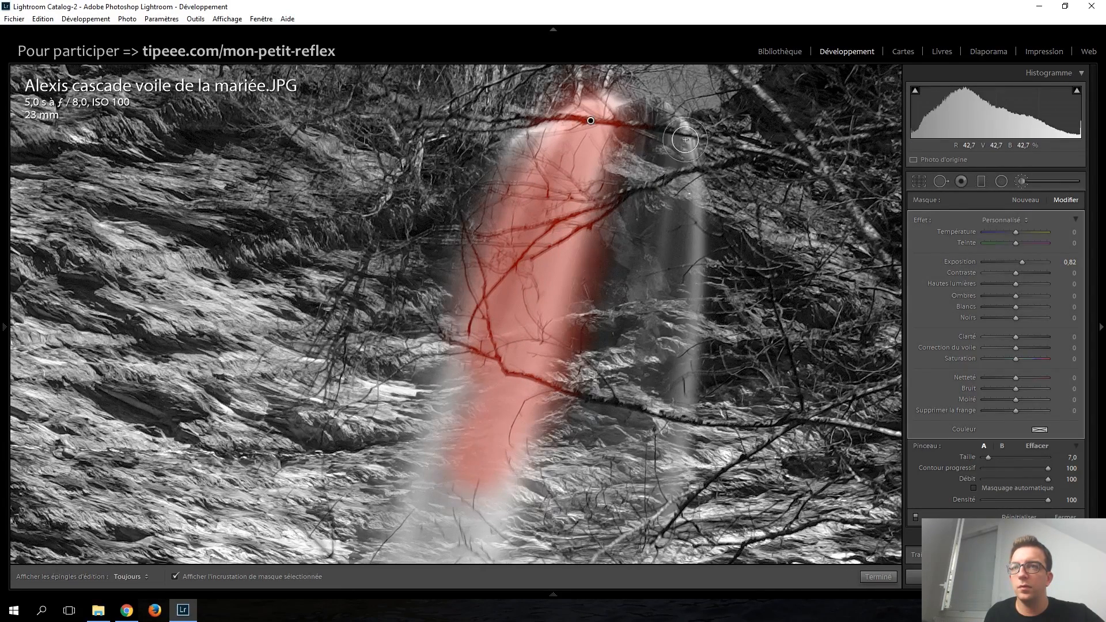
{"action": "mouse_move", "coordinate": [689, 125]}
{"action": "left_mouse_down"}
{"action": "mouse_move", "coordinate": [707, 217]}
{"action": "mouse_move", "coordinate": [704, 351]}
{"action": "left_mouse_up"}
{"action": "key", "text": "h"}
{"action": "key", "text": "ctrl+z"}
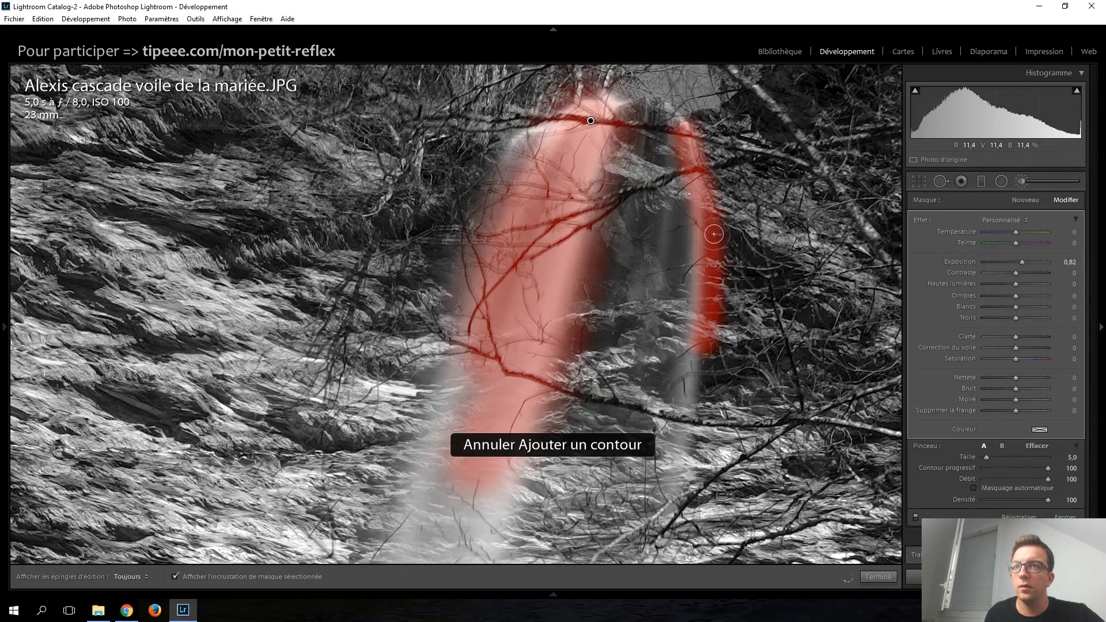
{"action": "mouse_move", "coordinate": [682, 132]}
{"action": "left_mouse_down"}
{"action": "mouse_move", "coordinate": [699, 349]}
{"action": "mouse_move", "coordinate": [670, 470]}
{"action": "left_mouse_up"}
Step: Extend the exposure mask down the main fall below the crossing branches, filling in the stream's width
{"action": "scroll", "coordinate": [518, 434], "scroll_direction": "down", "scroll_amount": 1}
{"action": "mouse_move", "coordinate": [491, 426]}
{"action": "left_mouse_down"}
{"action": "mouse_move", "coordinate": [508, 231]}
{"action": "mouse_move", "coordinate": [461, 385]}
{"action": "mouse_move", "coordinate": [487, 242]}
{"action": "mouse_move", "coordinate": [467, 390]}
{"action": "mouse_move", "coordinate": [441, 478]}
{"action": "left_mouse_up"}
{"action": "scroll", "coordinate": [502, 231], "scroll_direction": "up", "scroll_amount": 3}
{"action": "mouse_move", "coordinate": [448, 389]}
{"action": "left_mouse_down"}
{"action": "mouse_move", "coordinate": [545, 134]}
{"action": "mouse_move", "coordinate": [437, 478]}
{"action": "left_mouse_up"}
{"action": "scroll", "coordinate": [546, 137], "scroll_direction": "up", "scroll_amount": 1}
{"action": "left_click_drag", "start_coordinate": [547, 186], "coordinate": [481, 490]}
Step: Continue the mask over the middle section of the fall against the rock face with a size 18 brush
{"action": "left_click_drag", "start_coordinate": [497, 414], "coordinate": [588, 88]}
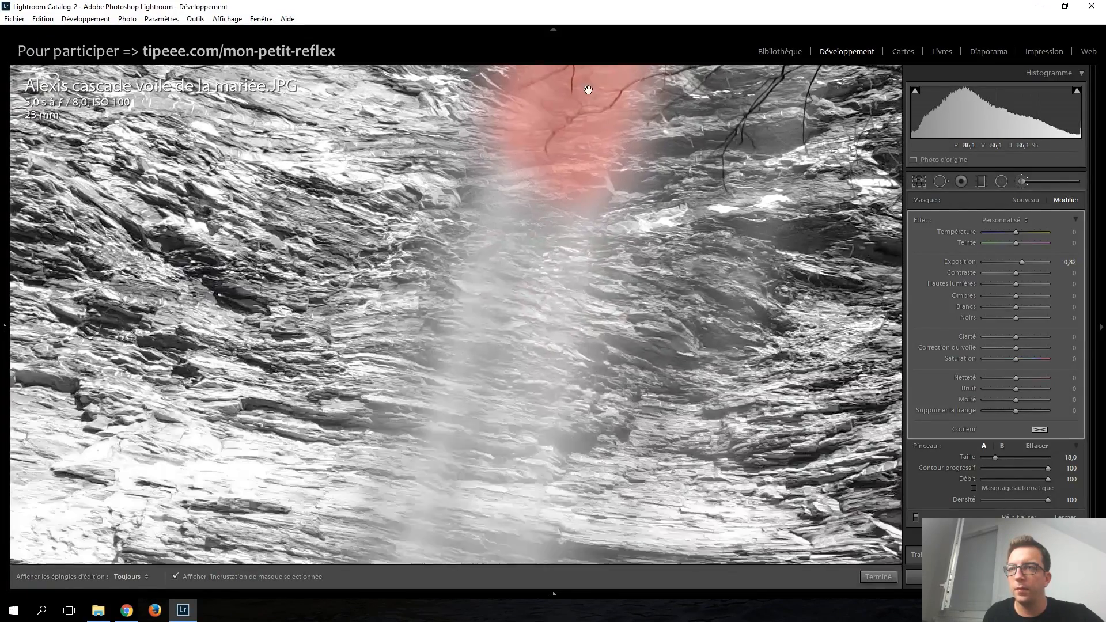
{"action": "left_click_drag", "start_coordinate": [524, 218], "coordinate": [533, 302]}
{"action": "mouse_move", "coordinate": [596, 164]}
{"action": "left_mouse_down"}
{"action": "mouse_move", "coordinate": [528, 448]}
{"action": "mouse_move", "coordinate": [579, 123]}
{"action": "mouse_move", "coordinate": [449, 424]}
{"action": "left_mouse_up"}
{"action": "mouse_move", "coordinate": [593, 141]}
{"action": "left_mouse_down"}
{"action": "mouse_move", "coordinate": [580, 245]}
{"action": "mouse_move", "coordinate": [534, 452]}
{"action": "mouse_move", "coordinate": [548, 213]}
{"action": "mouse_move", "coordinate": [475, 474]}
{"action": "mouse_move", "coordinate": [513, 418]}
{"action": "mouse_move", "coordinate": [582, 165]}
{"action": "mouse_move", "coordinate": [545, 133]}
{"action": "mouse_move", "coordinate": [486, 312]}
{"action": "mouse_move", "coordinate": [464, 438]}
{"action": "mouse_move", "coordinate": [604, 176]}
{"action": "mouse_move", "coordinate": [612, 240]}
{"action": "mouse_move", "coordinate": [567, 479]}
{"action": "left_mouse_up"}
{"action": "left_click_drag", "start_coordinate": [563, 239], "coordinate": [519, 485]}
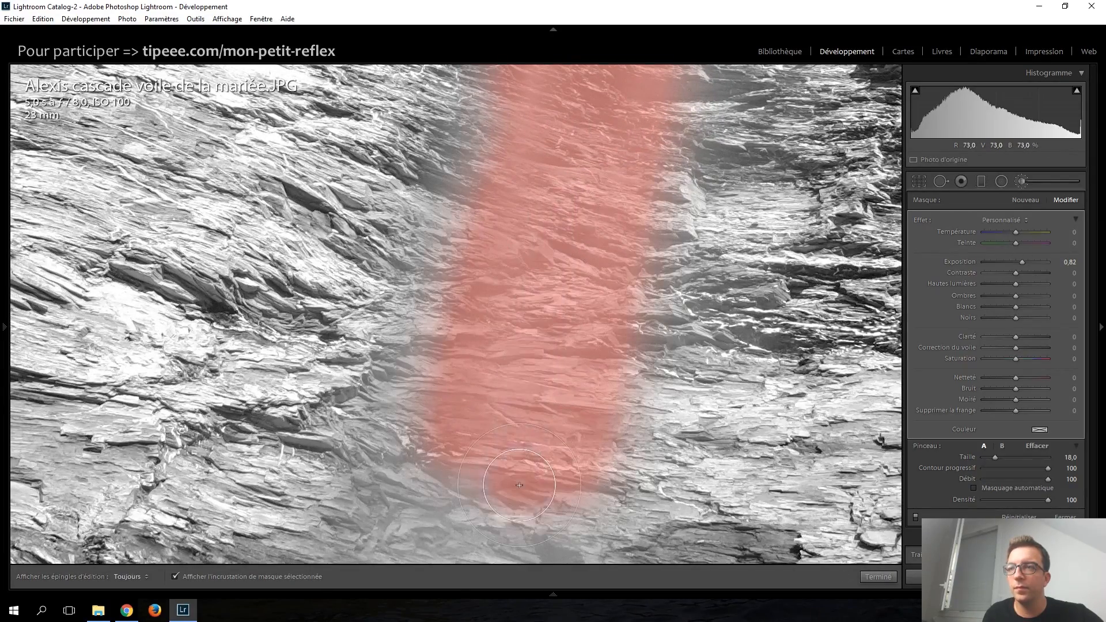
Step: Complete the main fall's mask down to the top of the base cascades with a size 8 brush
{"action": "scroll", "coordinate": [516, 406], "scroll_direction": "up", "scroll_amount": 1}
{"action": "left_click", "coordinate": [517, 403]}
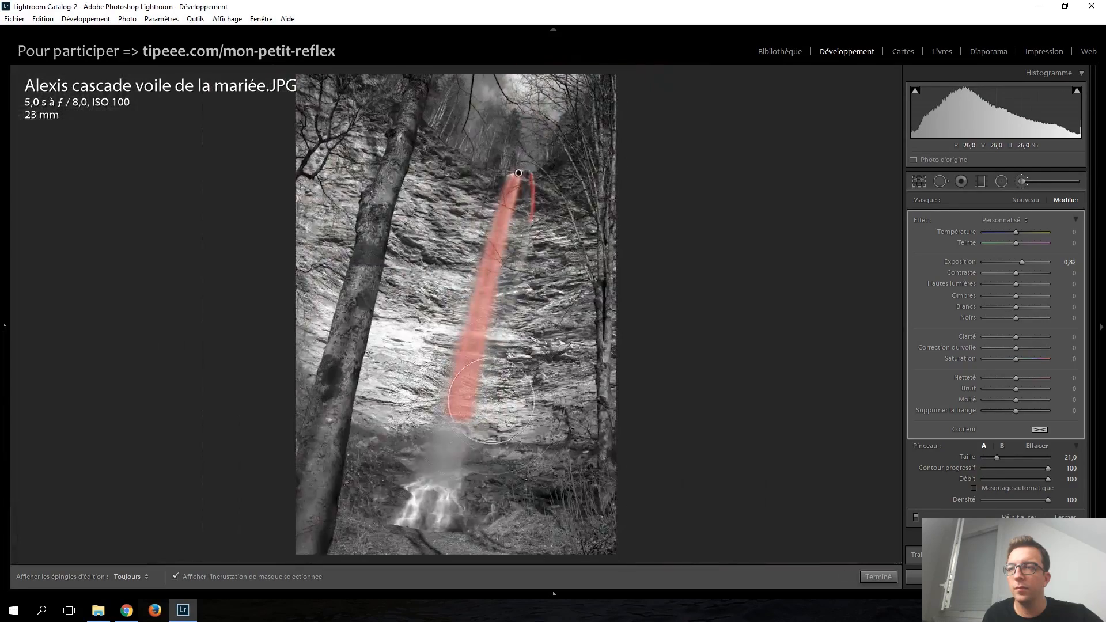
{"action": "scroll", "coordinate": [462, 381], "scroll_direction": "down", "scroll_amount": 4}
{"action": "scroll", "coordinate": [462, 381], "scroll_direction": "down", "scroll_amount": 1}
{"action": "left_click_drag", "start_coordinate": [462, 382], "coordinate": [455, 473]}
{"action": "left_click_drag", "start_coordinate": [459, 422], "coordinate": [453, 481]}
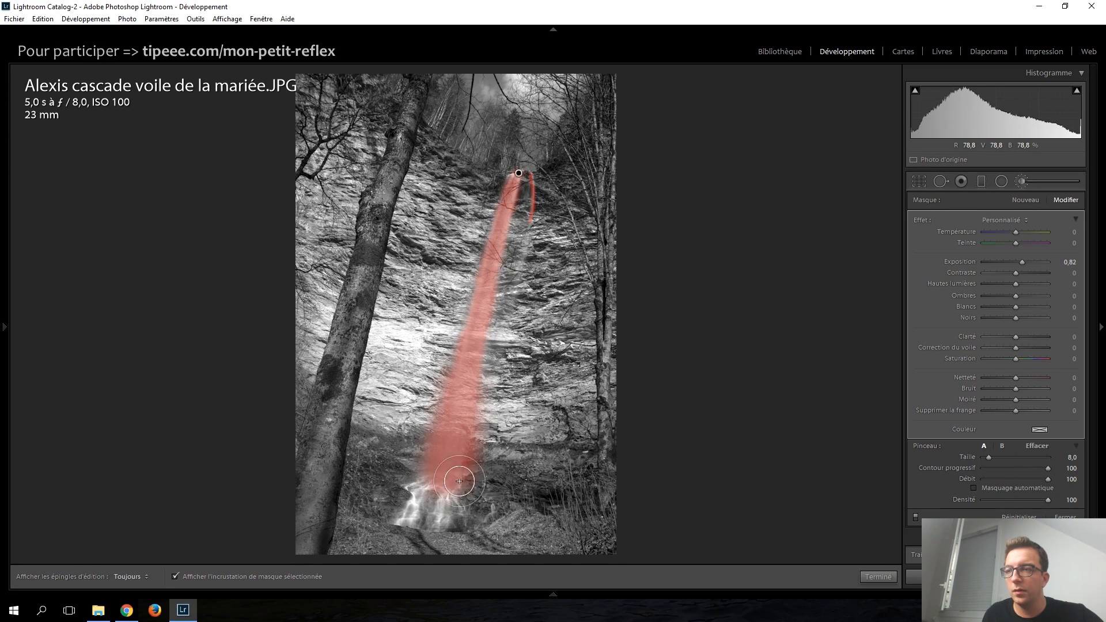
Step: Create a second brush mask with exposure 0.42 and paint it over the middle and right cascades at the waterfall's base
{"action": "left_click", "coordinate": [433, 522]}
{"action": "scroll", "coordinate": [431, 437], "scroll_direction": "down", "scroll_amount": 1}
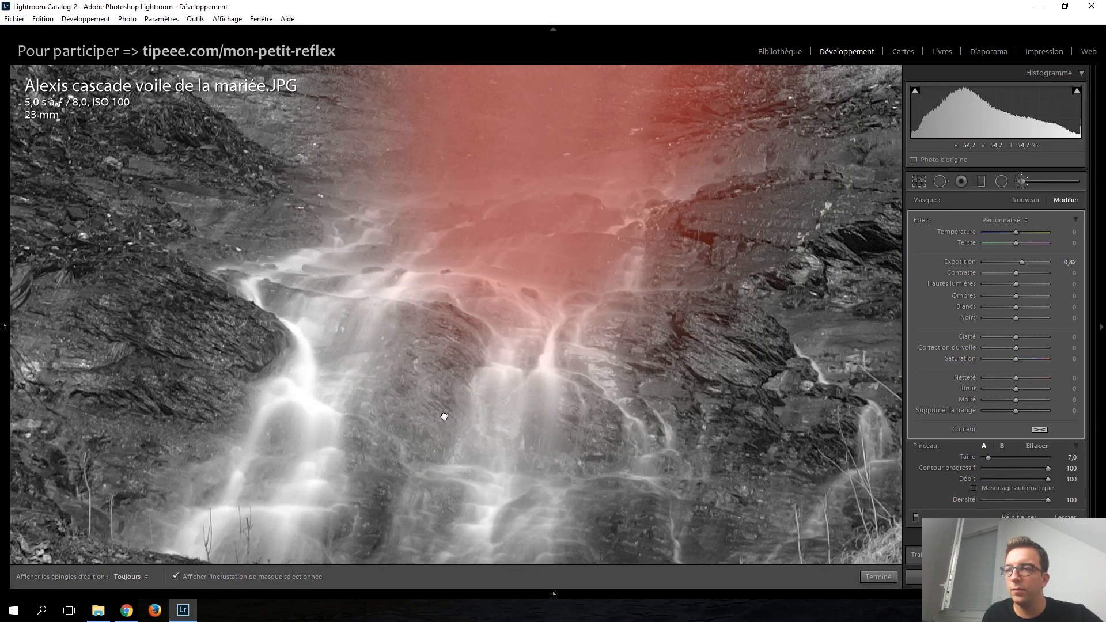
{"action": "left_click_drag", "start_coordinate": [444, 417], "coordinate": [458, 322]}
{"action": "scroll", "coordinate": [461, 323], "scroll_direction": "up", "scroll_amount": 3}
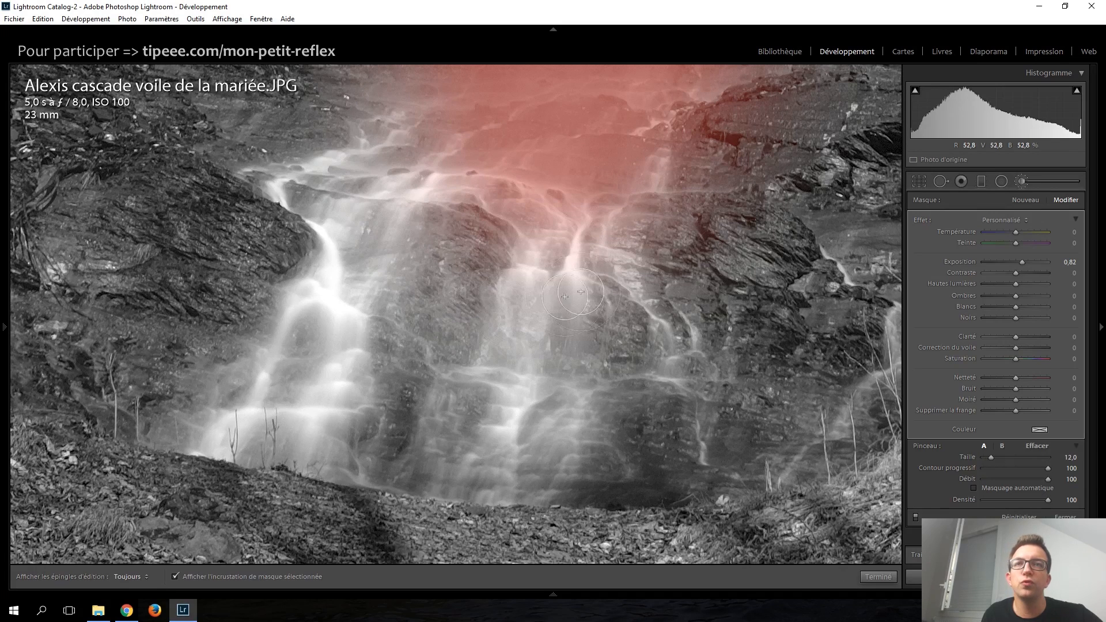
{"action": "left_click", "coordinate": [1032, 199]}
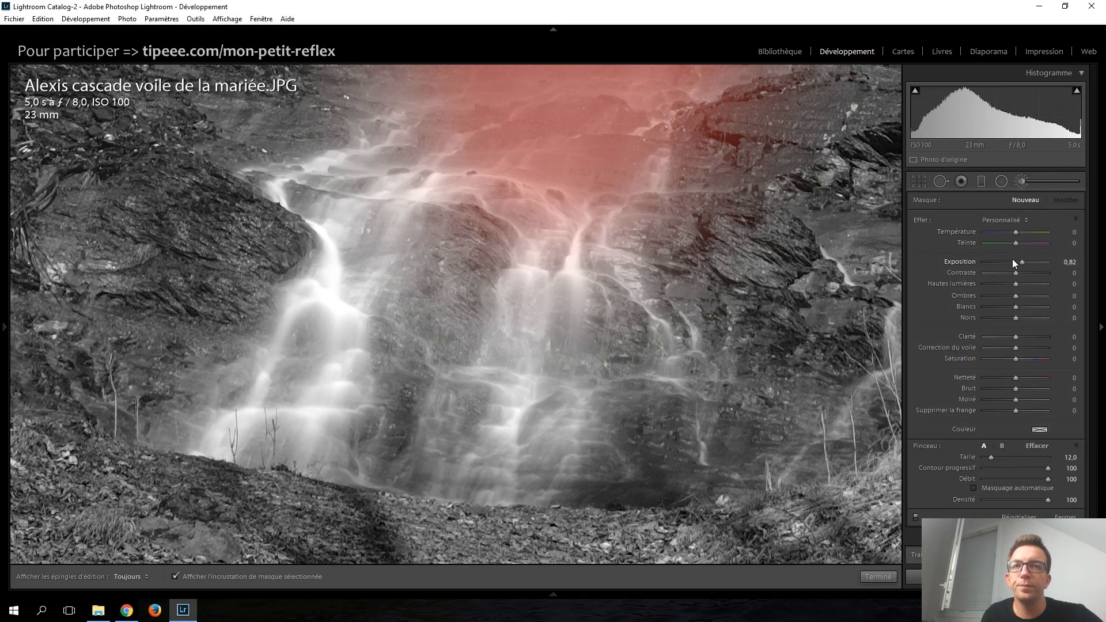
{"action": "left_click_drag", "start_coordinate": [1021, 263], "coordinate": [1020, 263]}
{"action": "scroll", "coordinate": [549, 224], "scroll_direction": "up", "scroll_amount": 4}
{"action": "mouse_move", "coordinate": [553, 220]}
{"action": "left_mouse_down"}
{"action": "mouse_move", "coordinate": [490, 439]}
{"action": "mouse_move", "coordinate": [504, 478]}
{"action": "mouse_move", "coordinate": [573, 232]}
{"action": "mouse_move", "coordinate": [552, 382]}
{"action": "mouse_move", "coordinate": [603, 251]}
{"action": "left_mouse_up"}
{"action": "scroll", "coordinate": [637, 300], "scroll_direction": "down", "scroll_amount": 4}
{"action": "left_click_drag", "start_coordinate": [637, 303], "coordinate": [683, 432]}
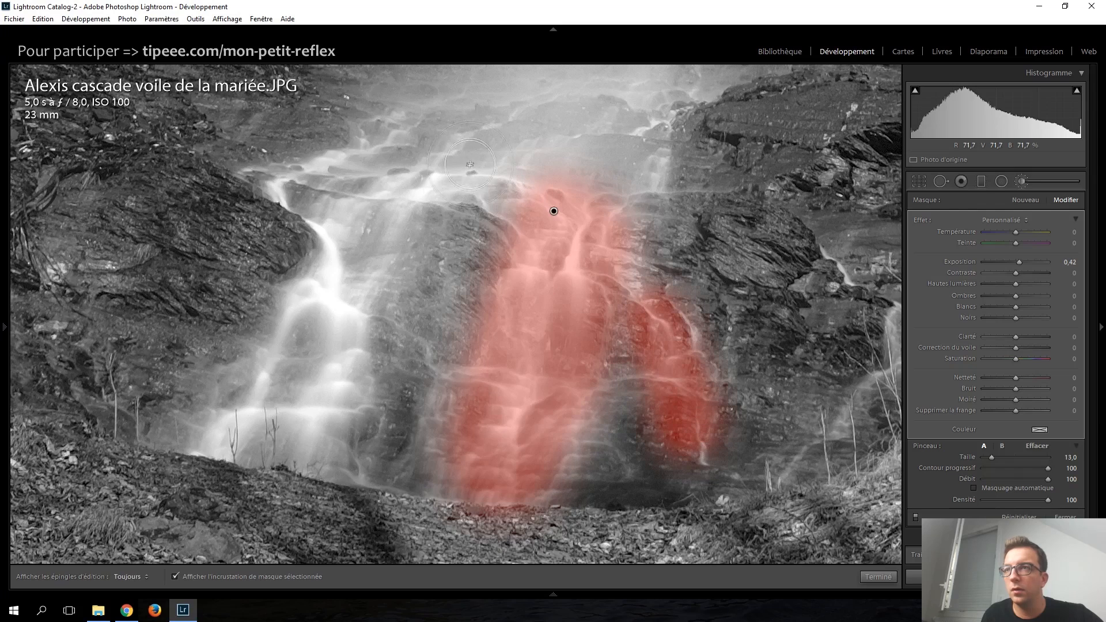
Step: Extend the second mask over the left cascade and the ledge above it, and turn off the mask overlay
{"action": "mouse_move", "coordinate": [452, 184]}
{"action": "left_mouse_down"}
{"action": "mouse_move", "coordinate": [351, 323]}
{"action": "mouse_move", "coordinate": [299, 443]}
{"action": "mouse_move", "coordinate": [236, 404]}
{"action": "mouse_move", "coordinate": [282, 346]}
{"action": "mouse_move", "coordinate": [328, 197]}
{"action": "mouse_move", "coordinate": [279, 174]}
{"action": "mouse_move", "coordinate": [381, 176]}
{"action": "mouse_move", "coordinate": [400, 190]}
{"action": "left_mouse_up"}
{"action": "key", "text": "ctrl+minus"}
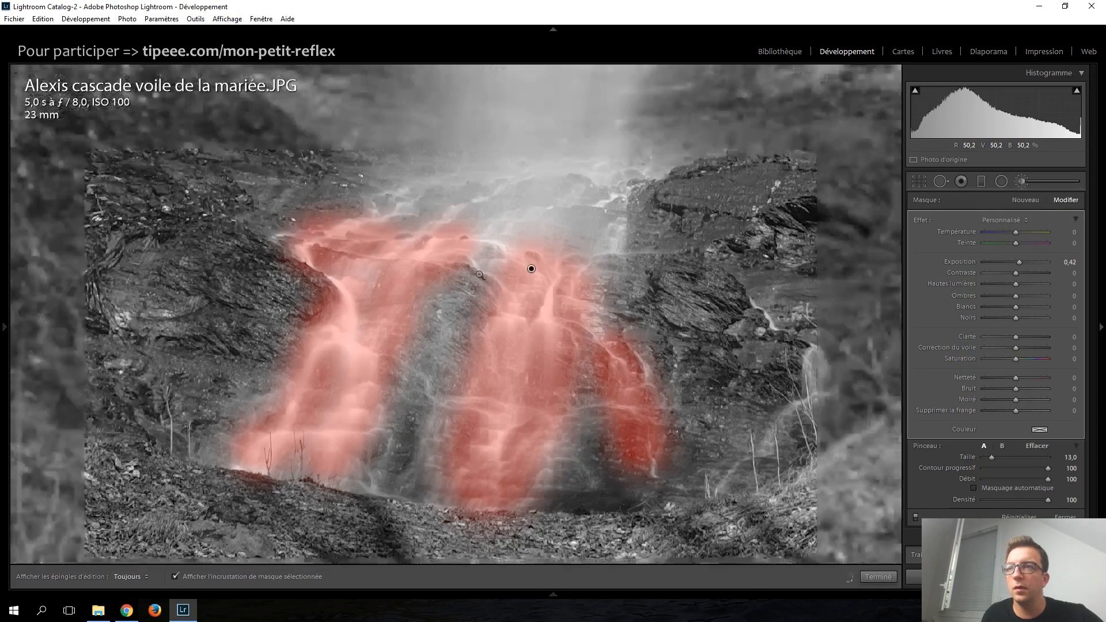
{"action": "left_click", "coordinate": [229, 578]}
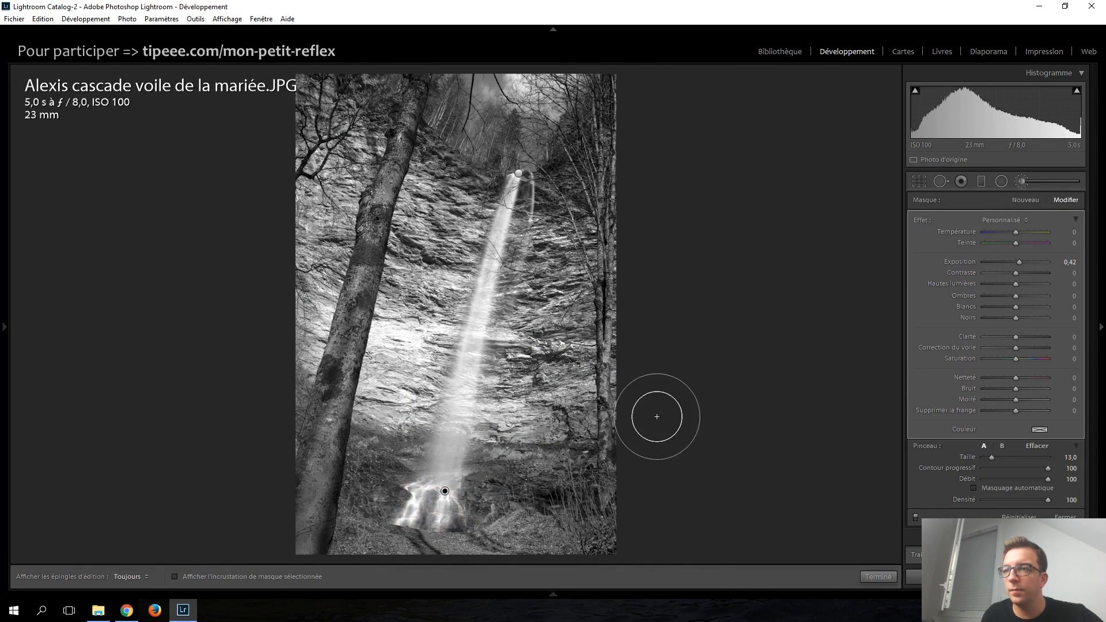
Step: Reselect the main fall's brush mask, show its overlay, and set the brush size to 3 and its flow to 46
{"action": "left_click", "coordinate": [1017, 182]}
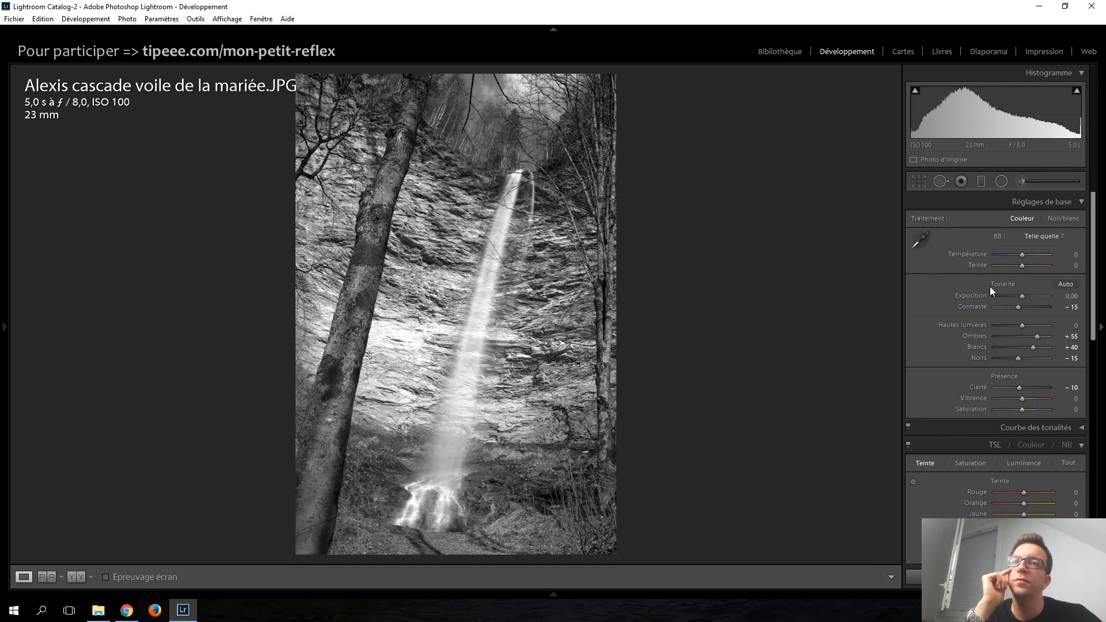
{"action": "left_click", "coordinate": [1019, 184]}
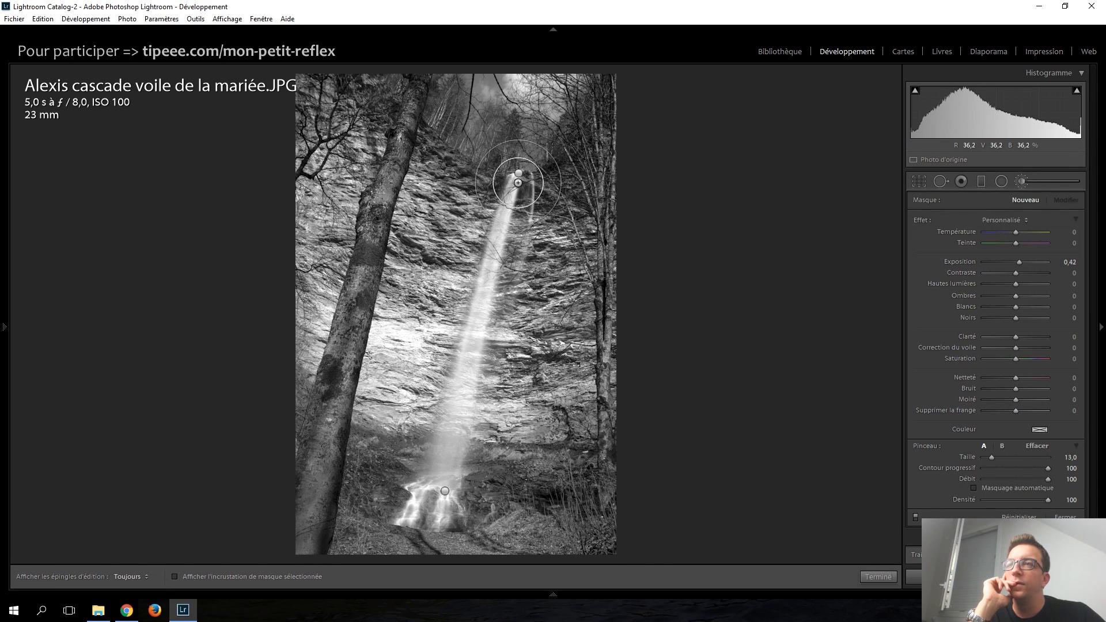
{"action": "left_click", "coordinate": [518, 174]}
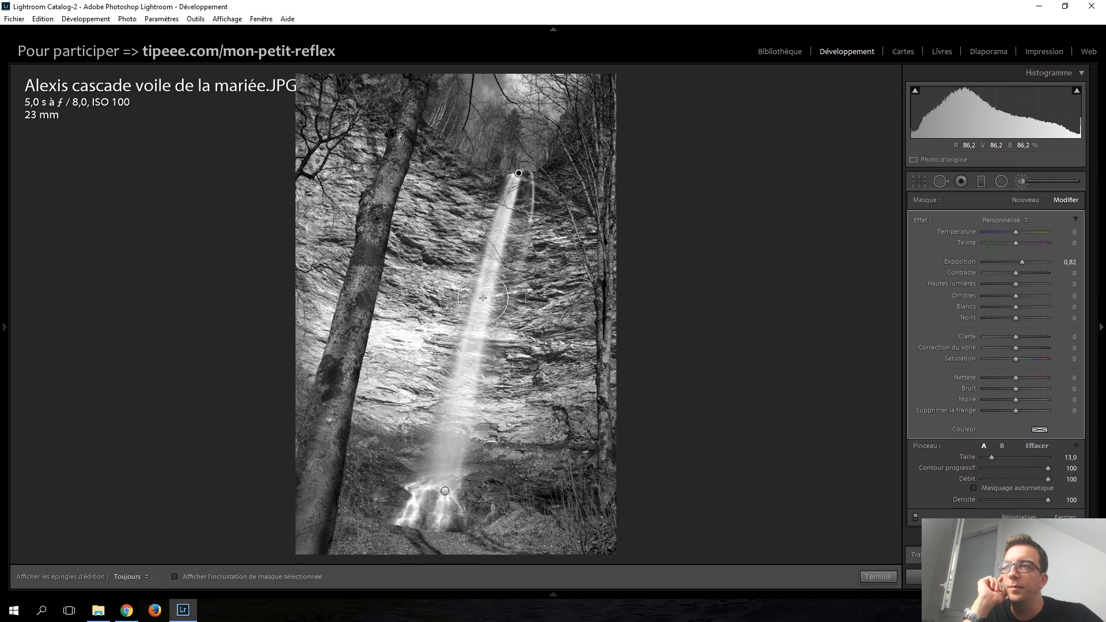
{"action": "left_click", "coordinate": [248, 578]}
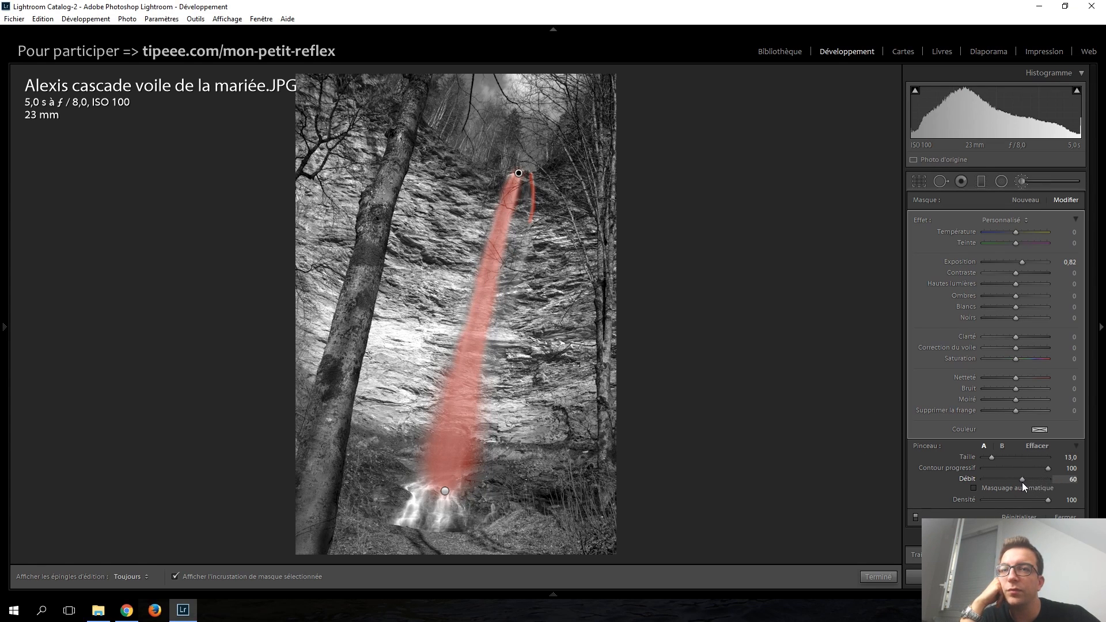
{"action": "scroll", "coordinate": [482, 240], "scroll_direction": "down", "scroll_amount": 3}
{"action": "scroll", "coordinate": [482, 240], "scroll_direction": "down", "scroll_amount": 5}
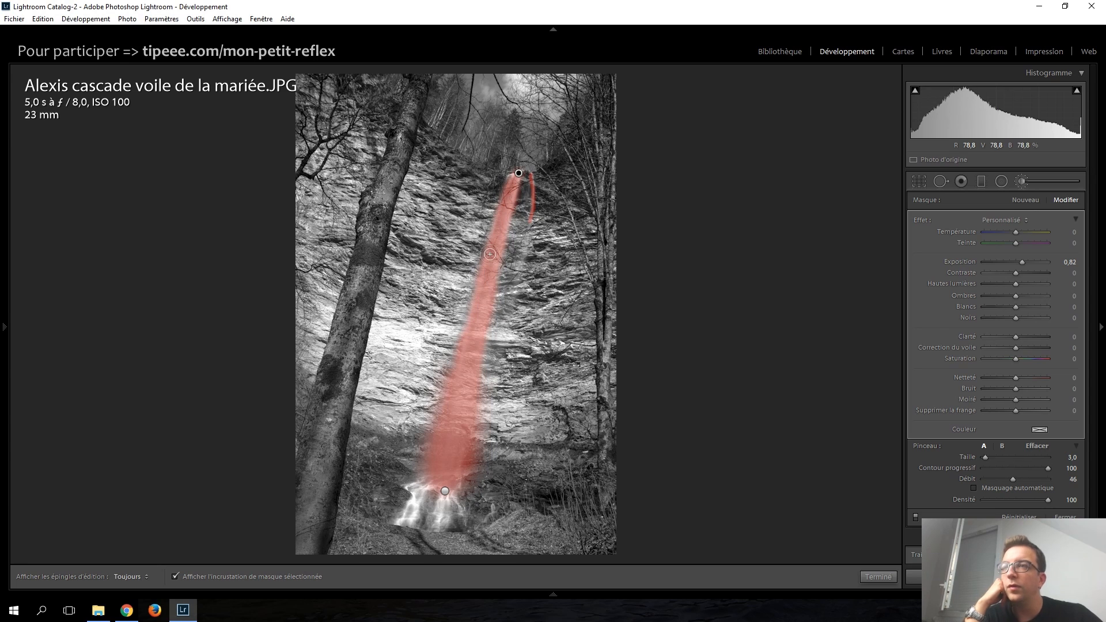
{"action": "key", "text": "h"}
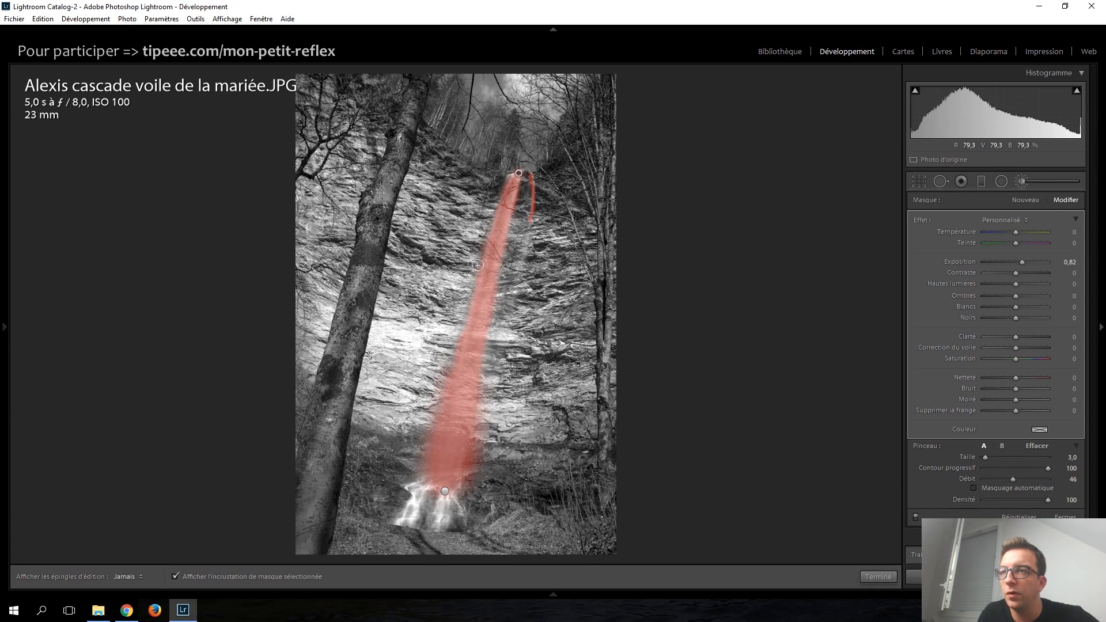
{"action": "key", "text": "h"}
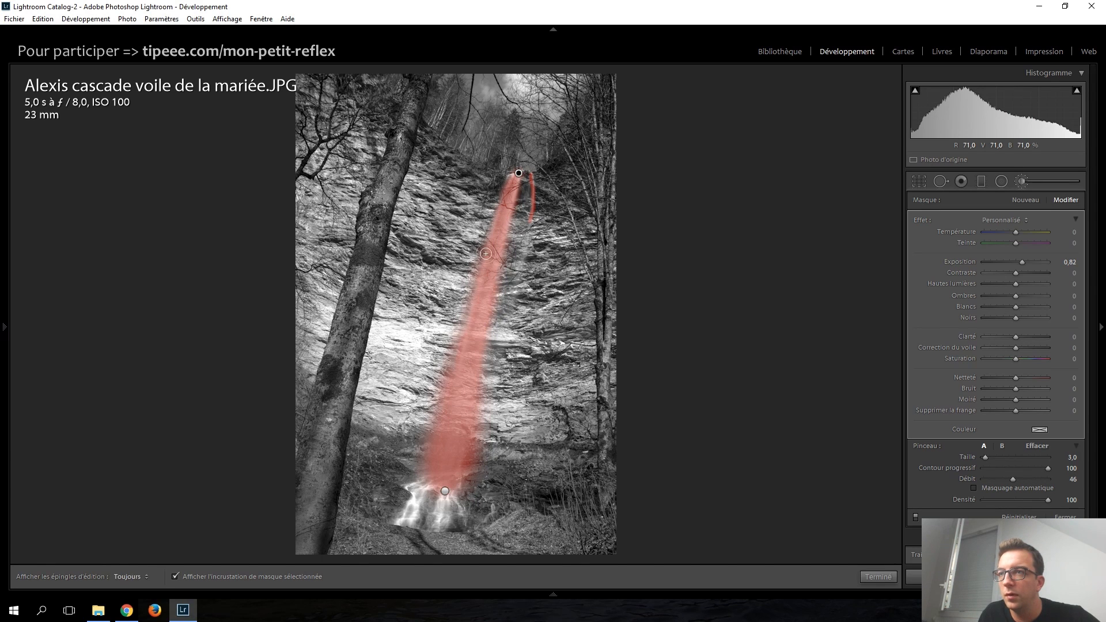
{"action": "key", "text": "h"}
Step: Close the adjustment brush and compare the waterfall photo before and after its edits
{"action": "left_click", "coordinate": [1020, 182]}
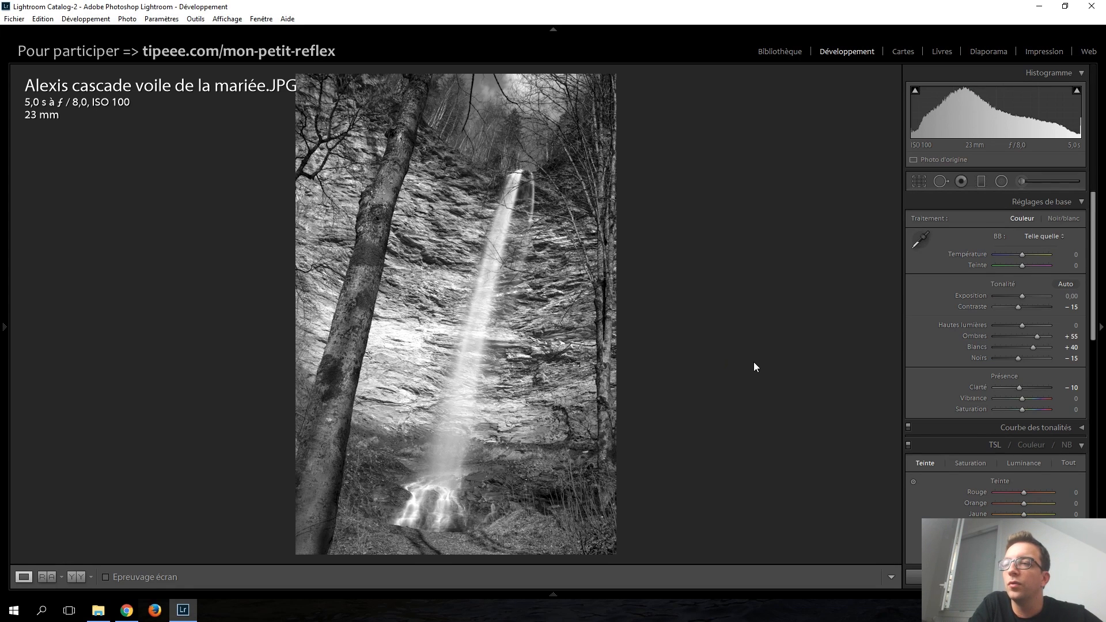
{"action": "key", "text": "backslash"}
{"action": "key", "text": "backslash"}
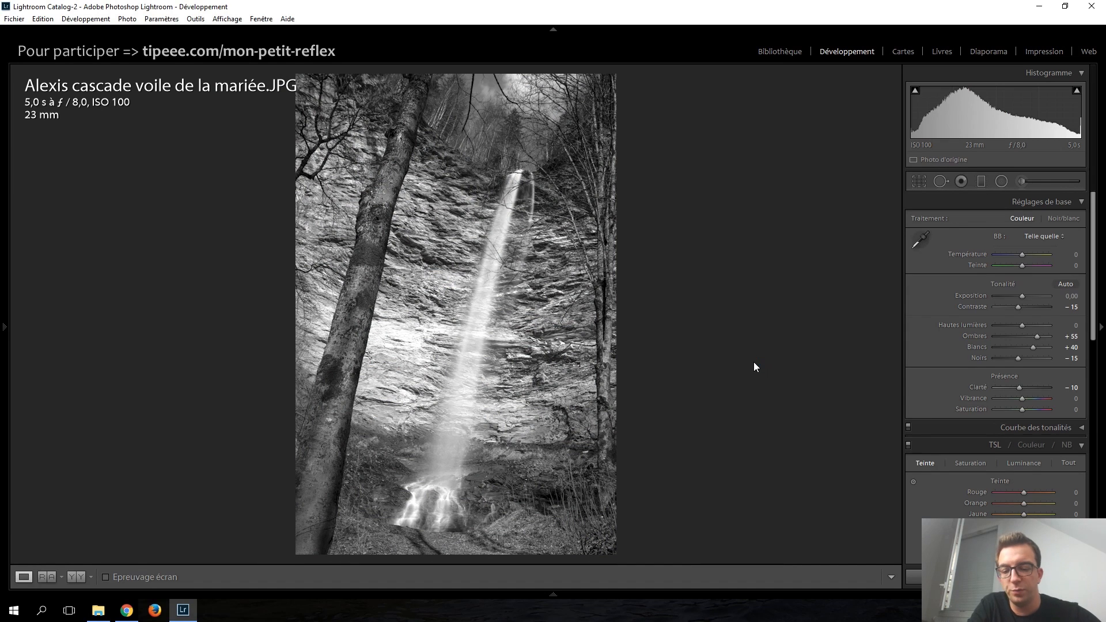
Step: Open the Bryce Canyon RAW photo and set its exposure to +2.10
{"action": "key", "text": "Right"}
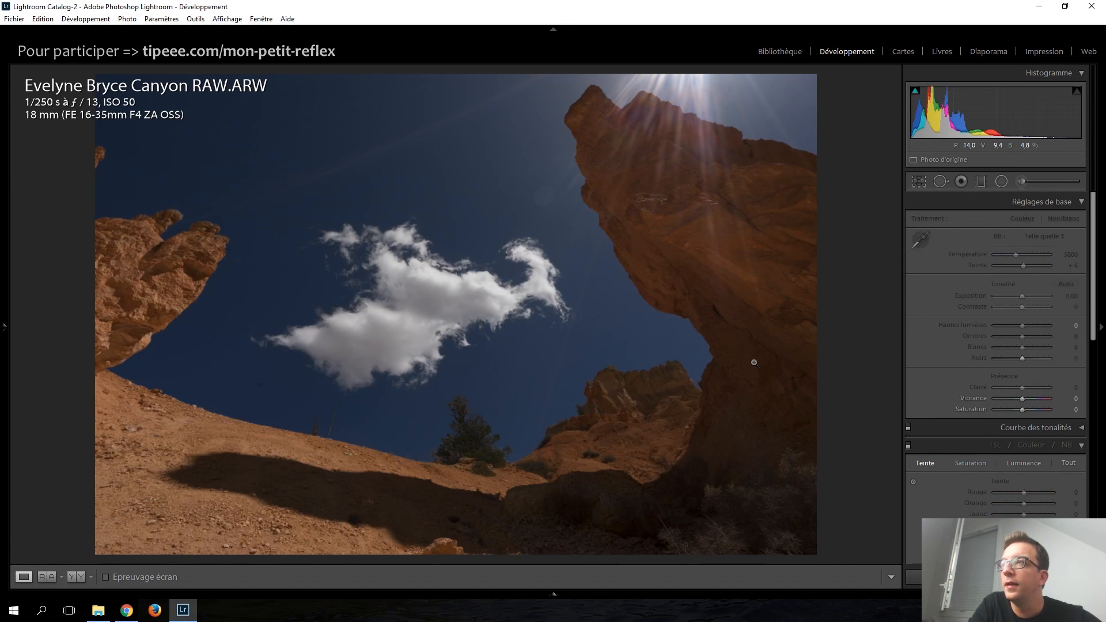
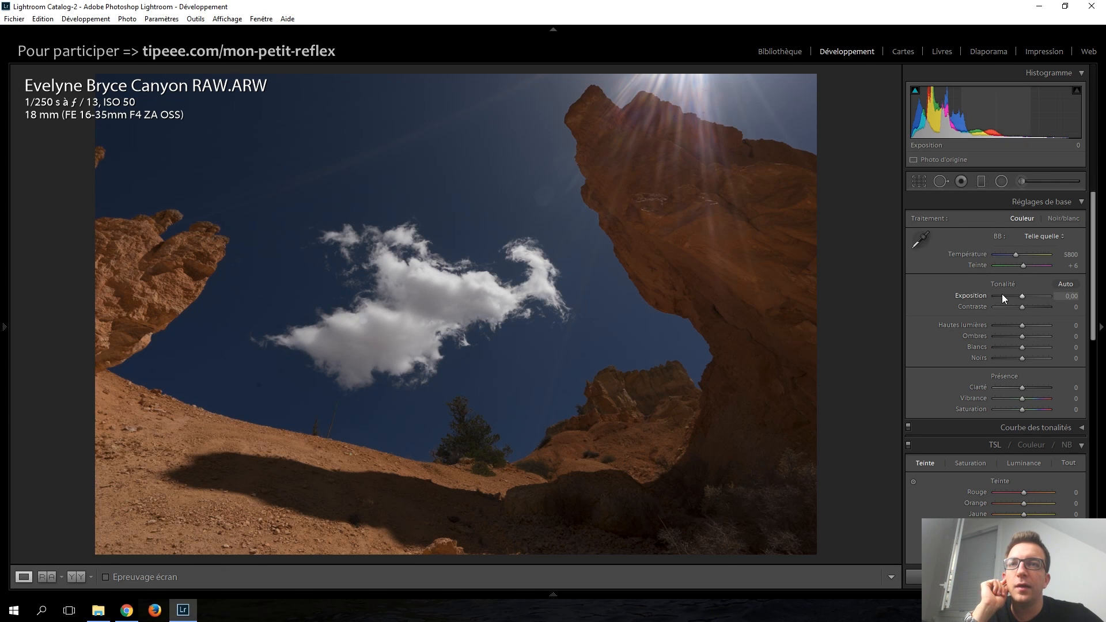
{"action": "scroll", "coordinate": [1025, 295], "scroll_direction": "up", "scroll_amount": 10}
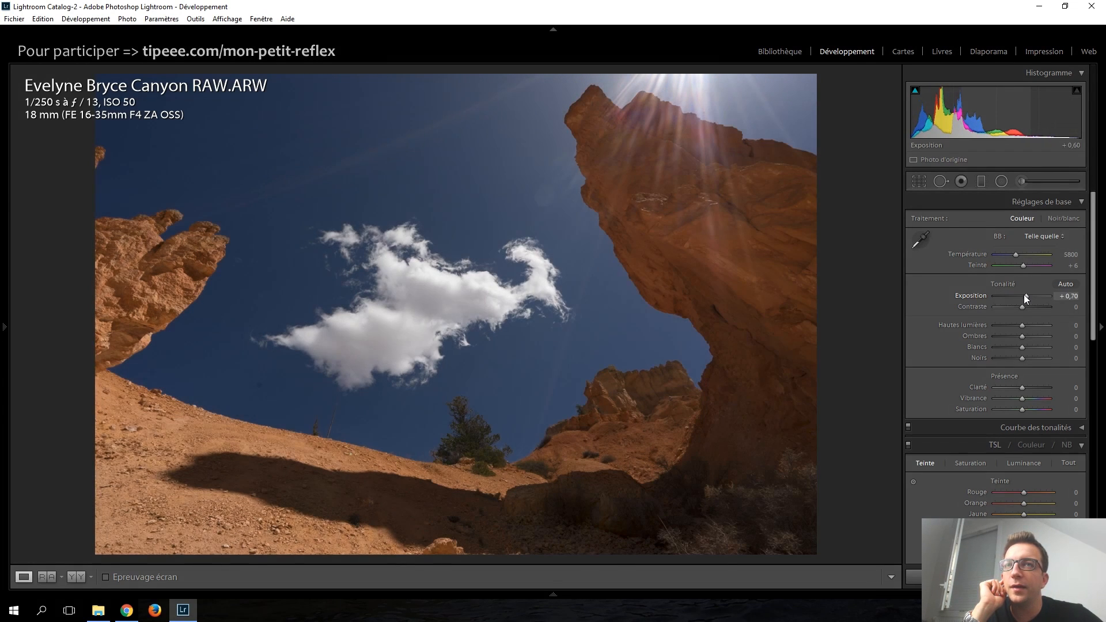
{"action": "scroll", "coordinate": [1024, 295], "scroll_direction": "up", "scroll_amount": 9}
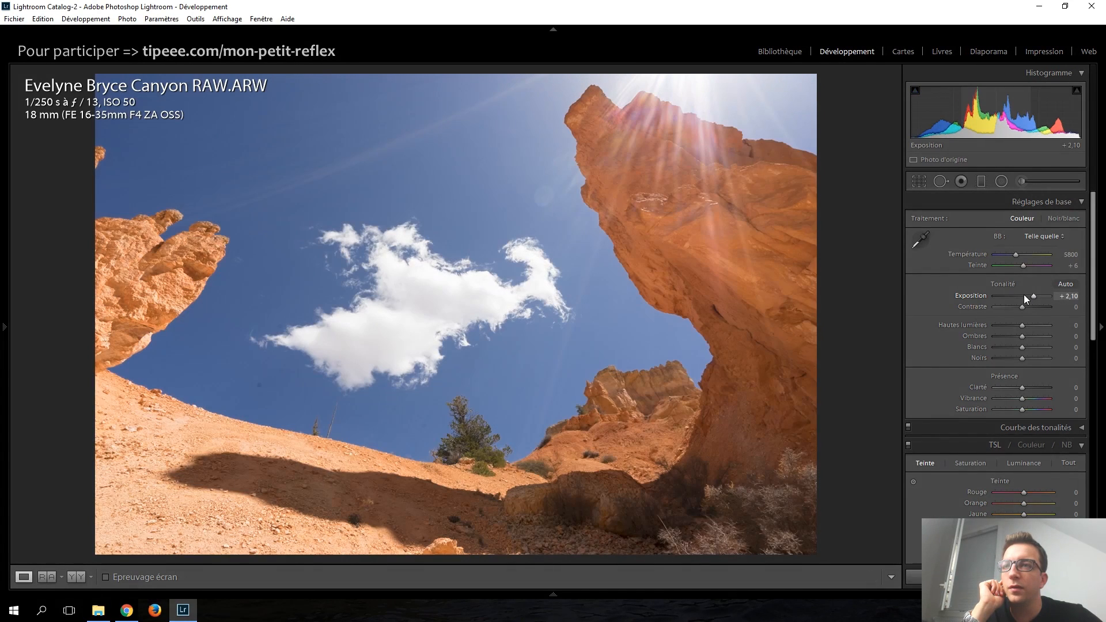
Step: Set the Bryce Canyon photo's exposure to +1.80 and its highlights to −65
{"action": "scroll", "coordinate": [1024, 295], "scroll_direction": "down", "scroll_amount": 2}
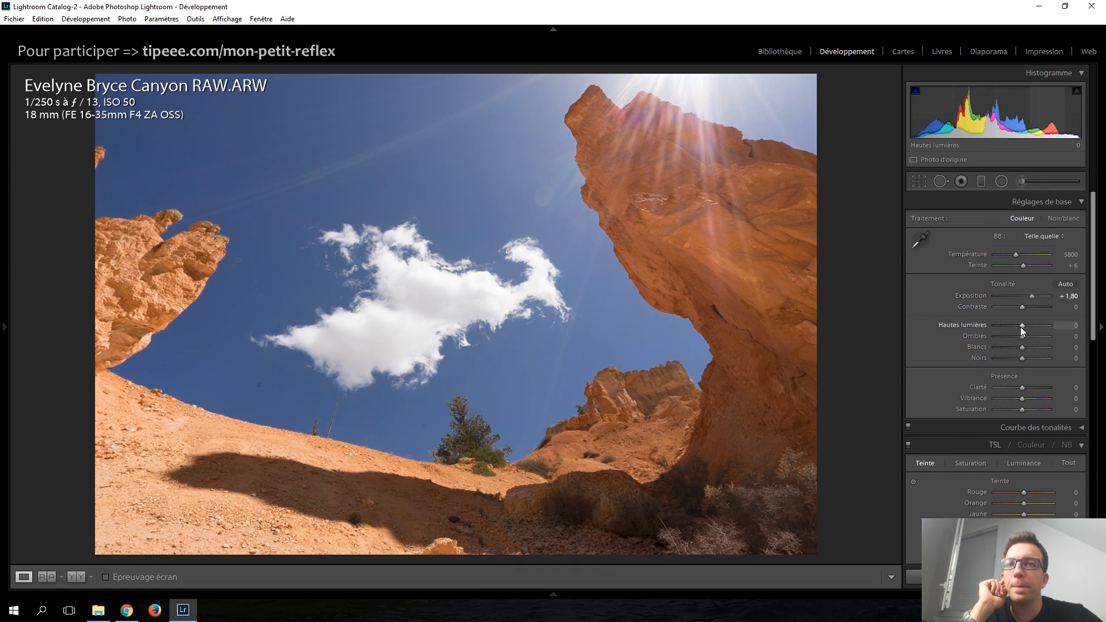
{"action": "scroll", "coordinate": [1021, 327], "scroll_direction": "down", "scroll_amount": 10}
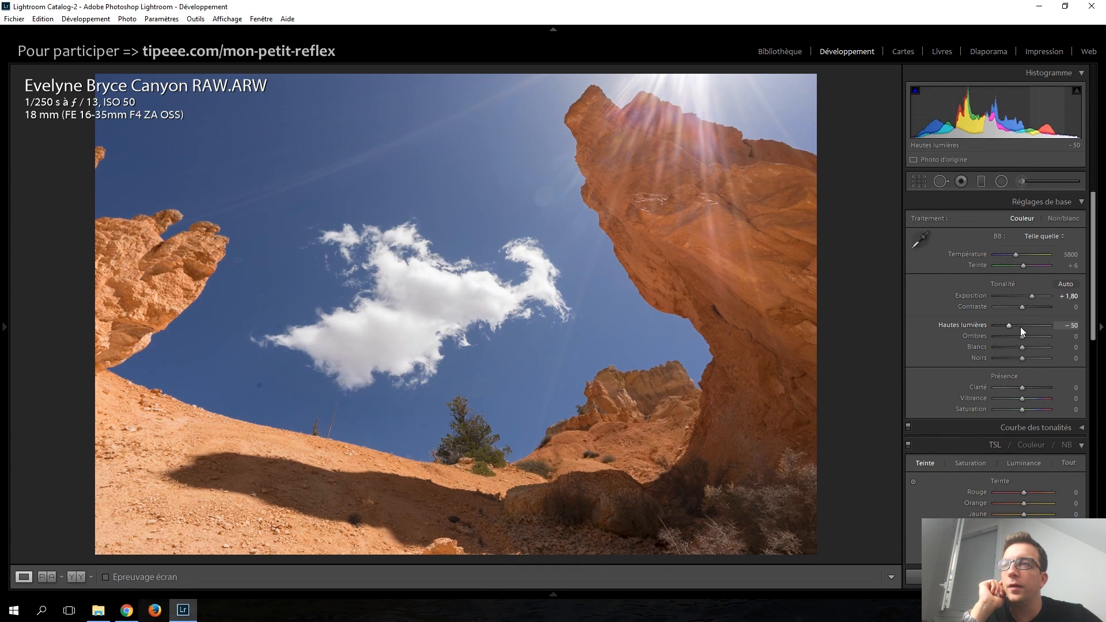
{"action": "scroll", "coordinate": [1021, 326], "scroll_direction": "down", "scroll_amount": 3}
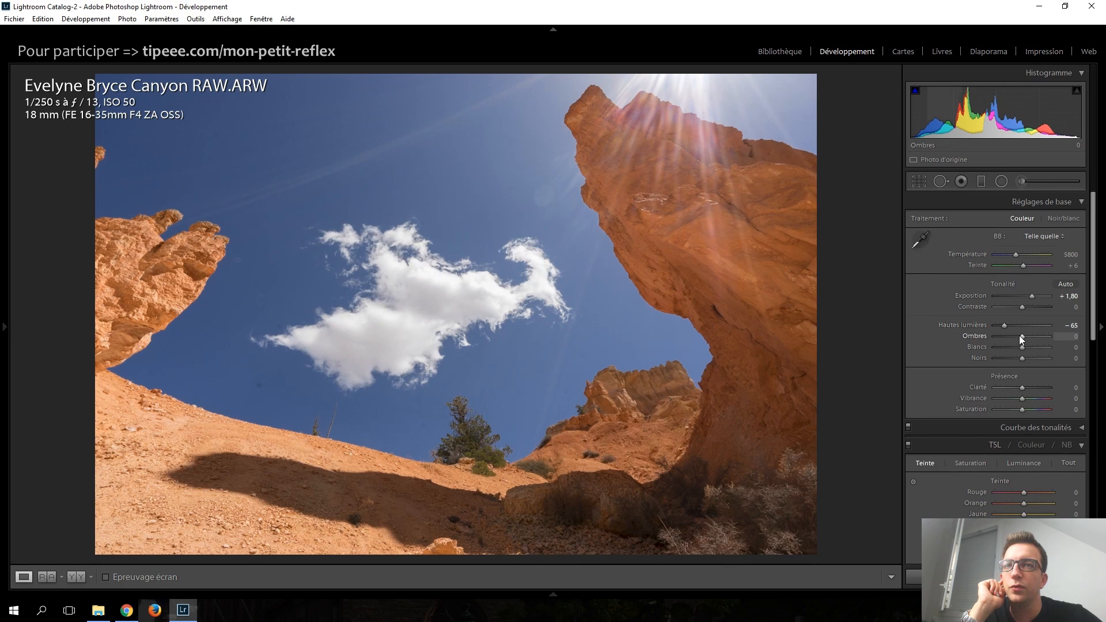
Step: Set the photo's shadows to +75 and its whites to +25
{"action": "scroll", "coordinate": [1019, 336], "scroll_direction": "up", "scroll_amount": 20}
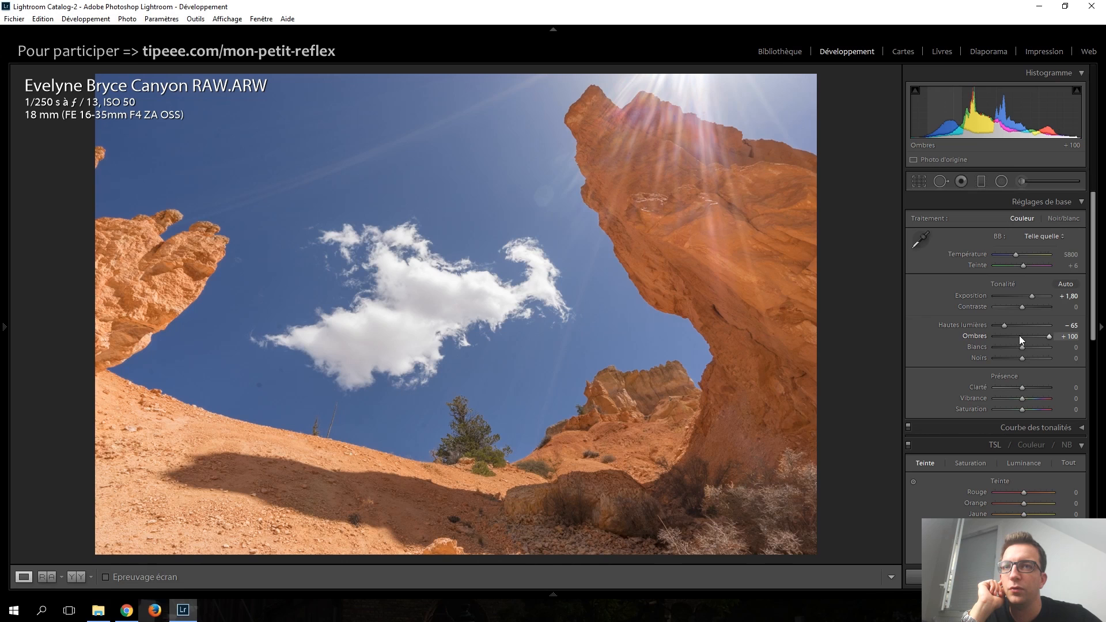
{"action": "scroll", "coordinate": [1018, 335], "scroll_direction": "down", "scroll_amount": 2}
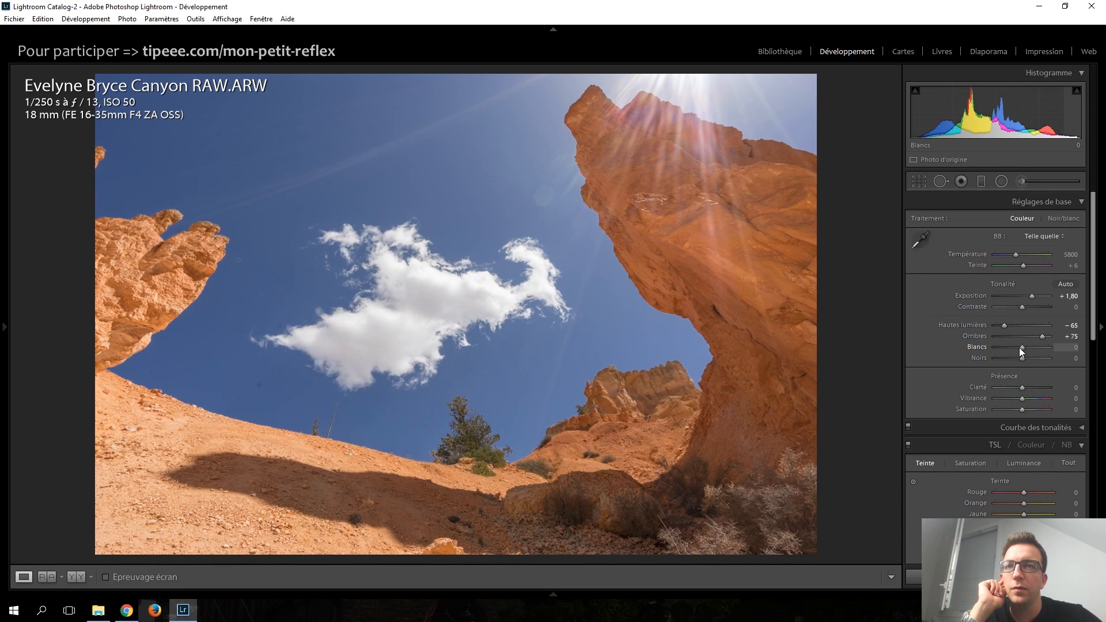
{"action": "scroll", "coordinate": [1018, 347], "scroll_direction": "up", "scroll_amount": 7}
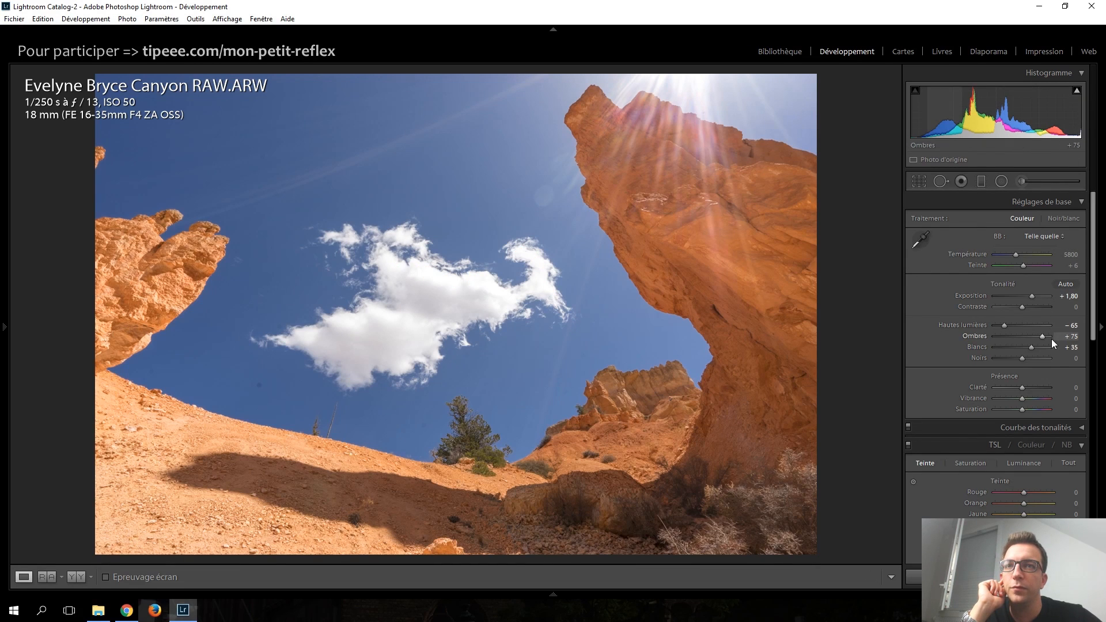
{"action": "key", "text": "Down"}
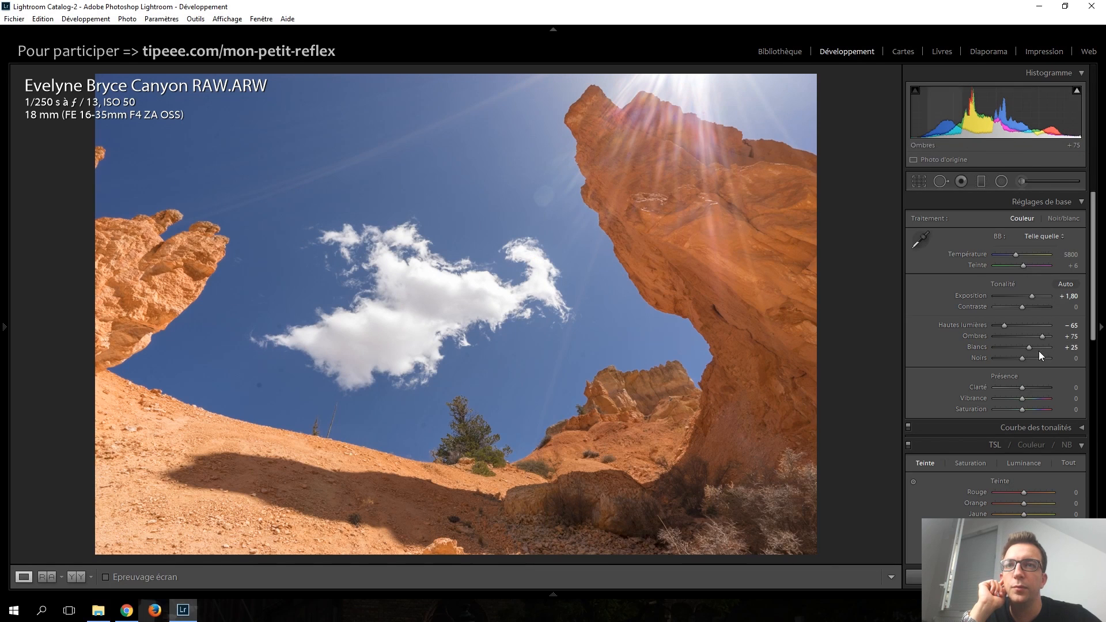
Step: Deepen the photo's blacks to −35
{"action": "key", "text": "Down"}
{"action": "key", "text": "Down"}
{"action": "key", "text": "Down"}
{"action": "key", "text": "Down"}
{"action": "key", "text": "Down"}
{"action": "key", "text": "Down"}
{"action": "key", "text": "Down"}
{"action": "key", "text": "Down"}
{"action": "key", "text": "Down"}
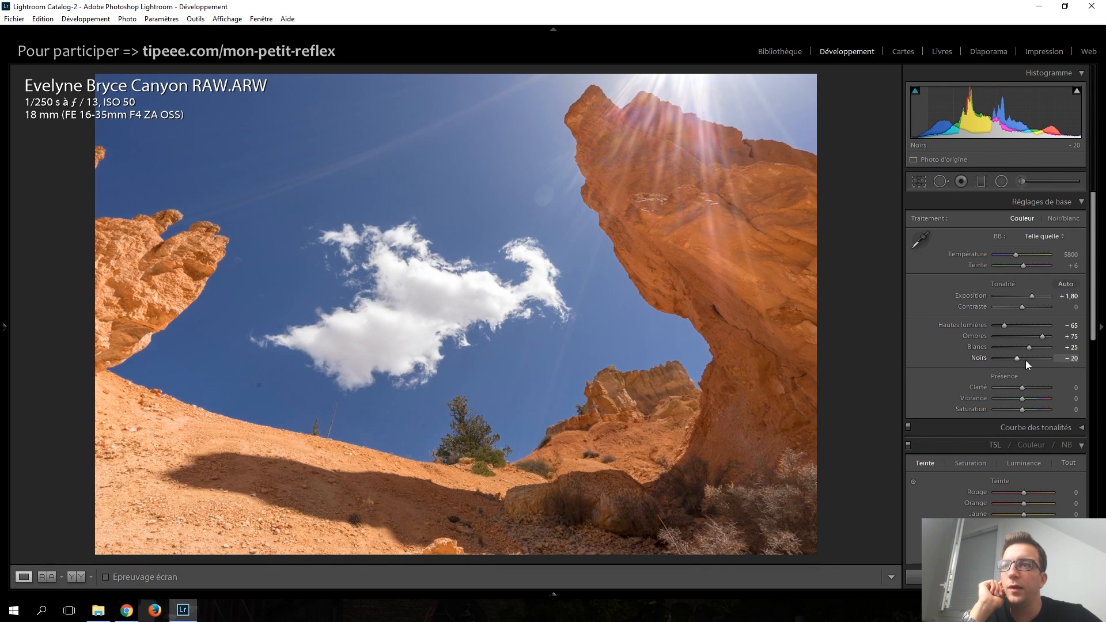
{"action": "key", "text": "Up"}
{"action": "key", "text": "Up"}
{"action": "key", "text": "Up"}
{"action": "key", "text": "Up"}
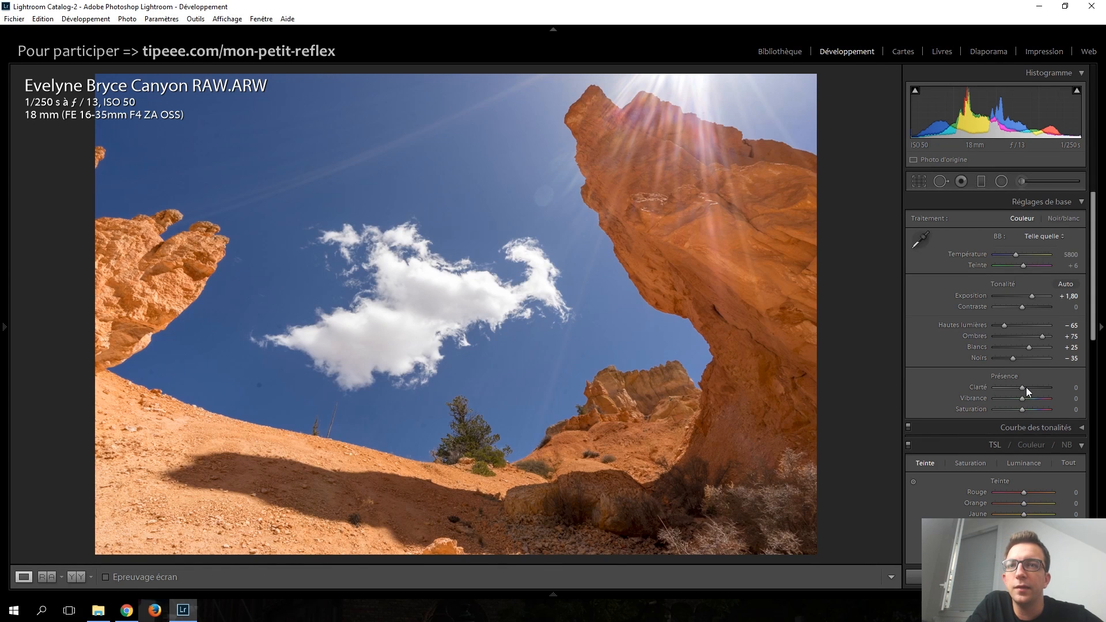
Step: Try a strong clarity of +65 on the canyon photo
{"action": "key", "text": "Up"}
{"action": "key", "text": "Up"}
{"action": "key", "text": "Up"}
{"action": "key", "text": "Up"}
{"action": "key", "text": "Up"}
{"action": "key", "text": "Up"}
{"action": "key", "text": "Up"}
{"action": "key", "text": "Up"}
{"action": "key", "text": "Up"}
{"action": "key", "text": "Up"}
{"action": "key", "text": "Up"}
{"action": "key", "text": "Up"}
{"action": "key", "text": "Up"}
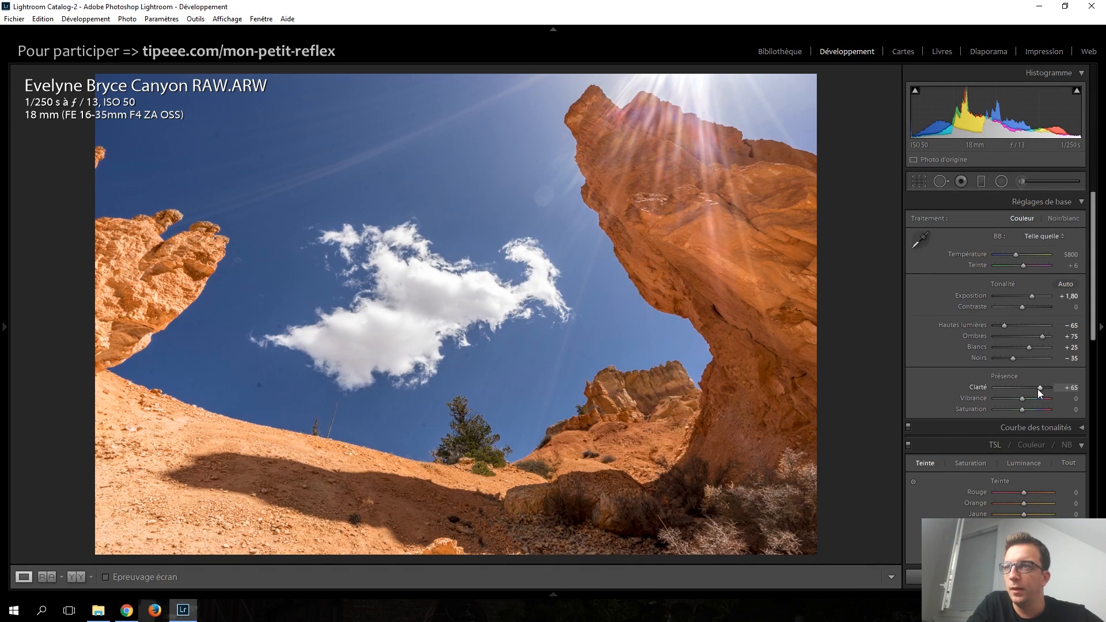
Step: Reset the clarity and set it to +15, and set the saturation to +5
{"action": "double_click", "coordinate": [1039, 388]}
{"action": "key", "text": "Up"}
{"action": "key", "text": "Up"}
{"action": "key", "text": "Up"}
{"action": "key", "text": "Up"}
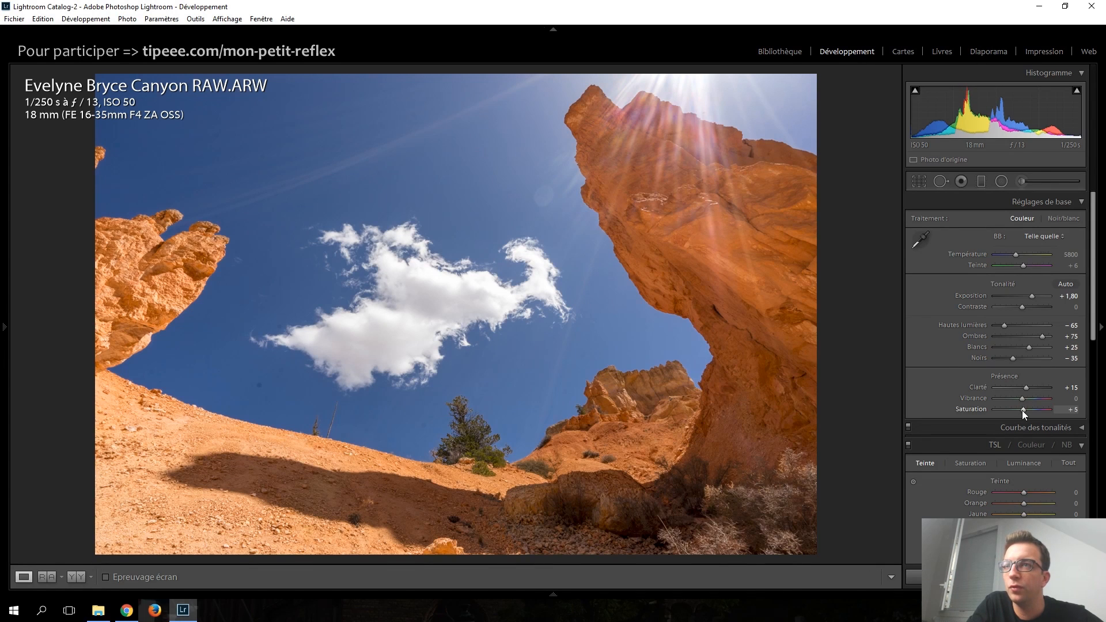
Step: Try a saturation of +35 on the photo and bring it back down to +5
{"action": "key", "text": "Up"}
{"action": "key", "text": "Up"}
{"action": "key", "text": "Up"}
{"action": "key", "text": "Up"}
{"action": "key", "text": "Up"}
{"action": "key", "text": "Up"}
{"action": "key", "text": "Up"}
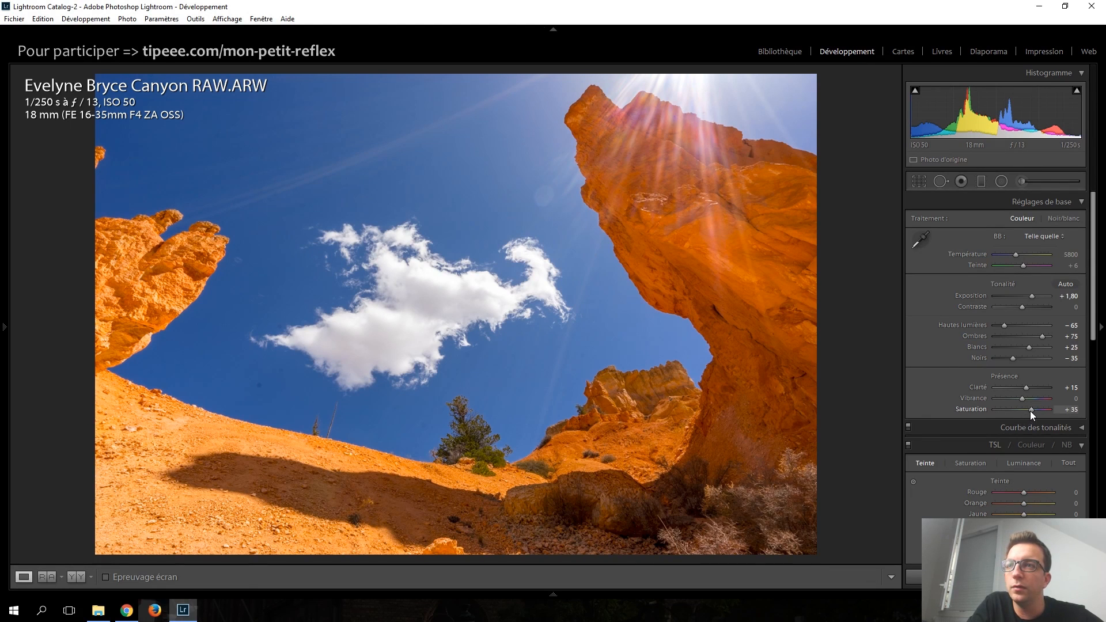
{"action": "key", "text": "Down"}
{"action": "key", "text": "Down"}
{"action": "key", "text": "Down"}
{"action": "key", "text": "Down"}
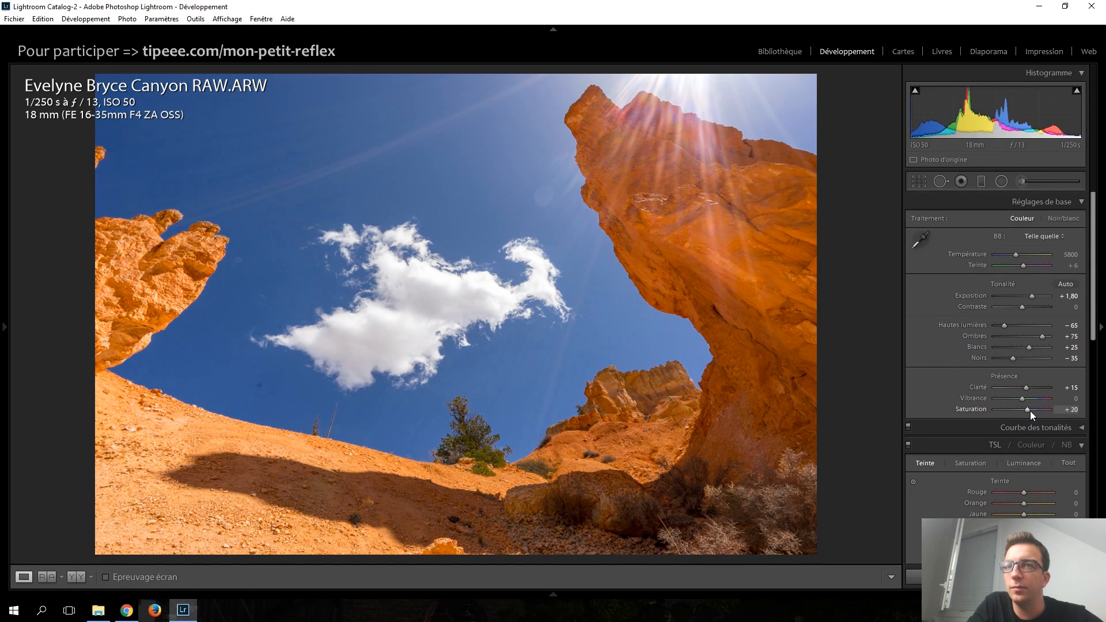
{"action": "key", "text": "Down"}
{"action": "key", "text": "Down"}
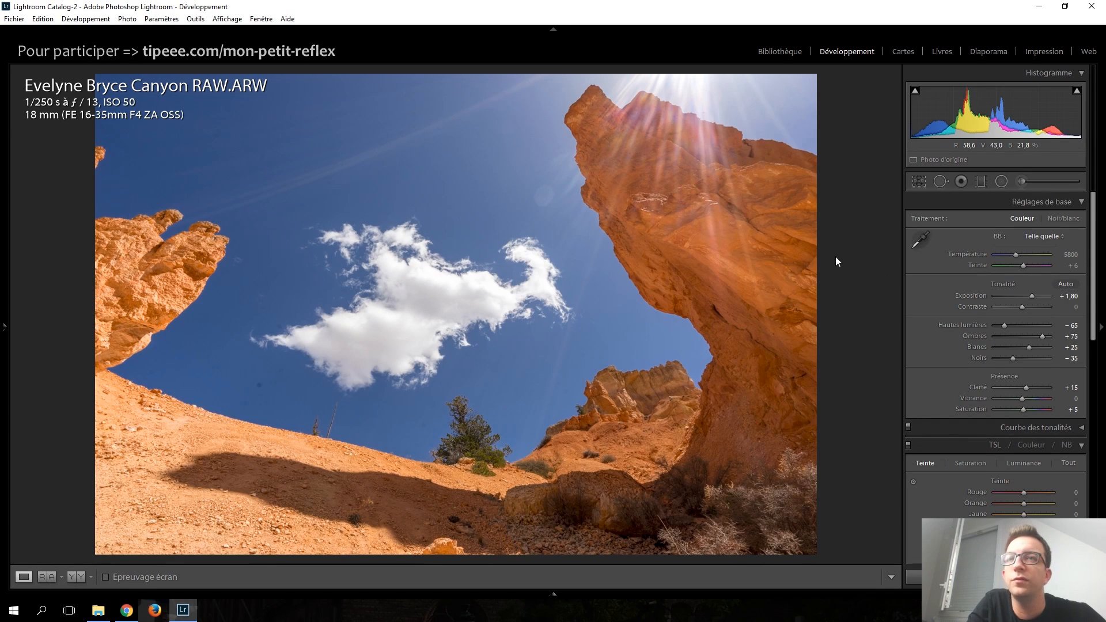
Step: Lower the photo's contrast to −10
{"action": "key", "text": "Down"}
{"action": "key", "text": "Down"}
{"action": "key", "text": "Down"}
{"action": "key", "text": "Down"}
{"action": "key", "text": "Down"}
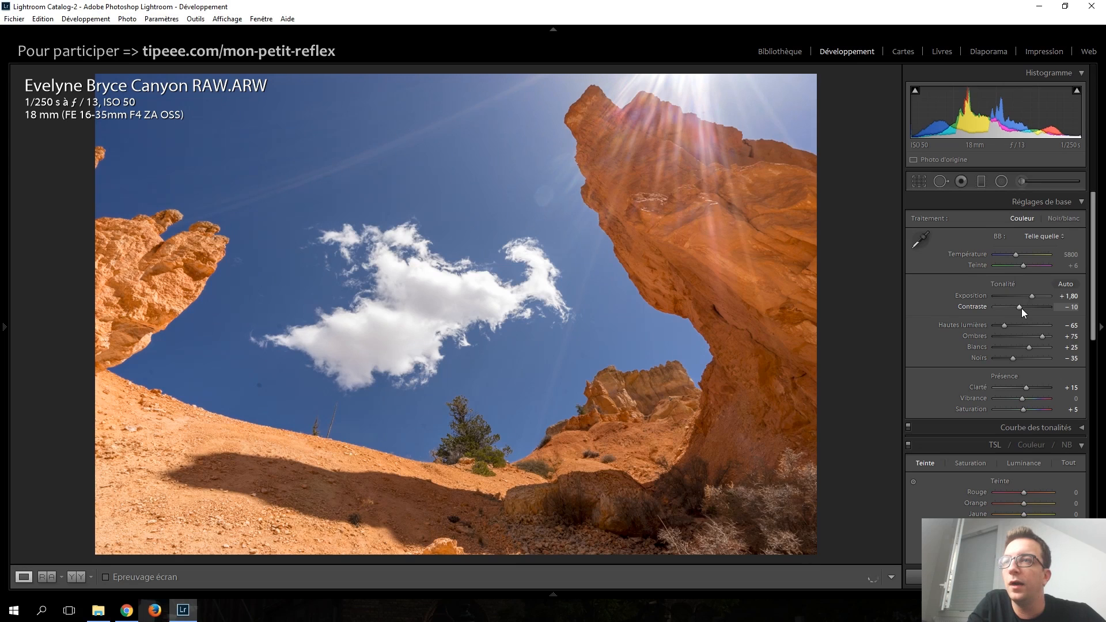
{"action": "key", "text": "Up"}
{"action": "key", "text": "Up"}
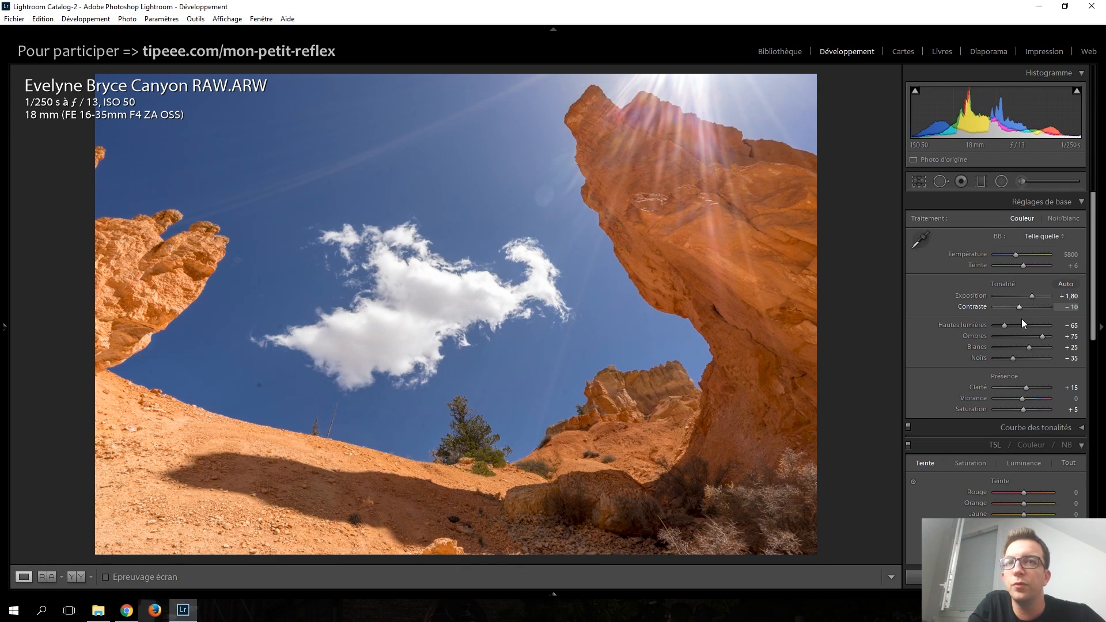
{"action": "key", "text": "Up"}
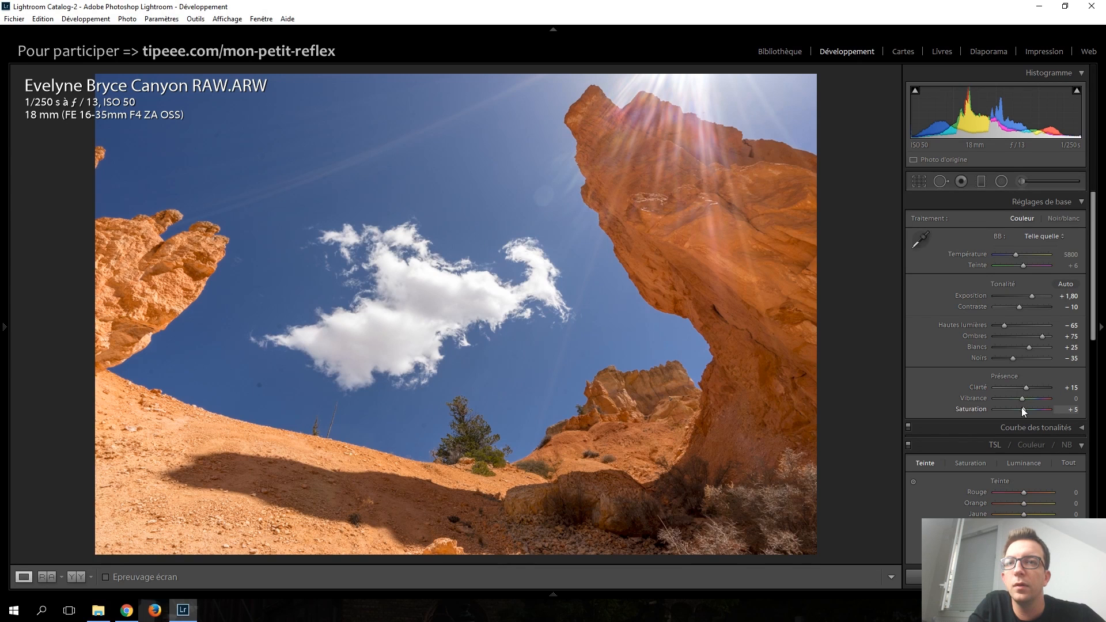
Step: Crop the photo slightly at its original aspect ratio, trimming both sides and the foreground while keeping the full height of the sky
{"action": "scroll", "coordinate": [921, 310], "scroll_direction": "down", "scroll_amount": 4}
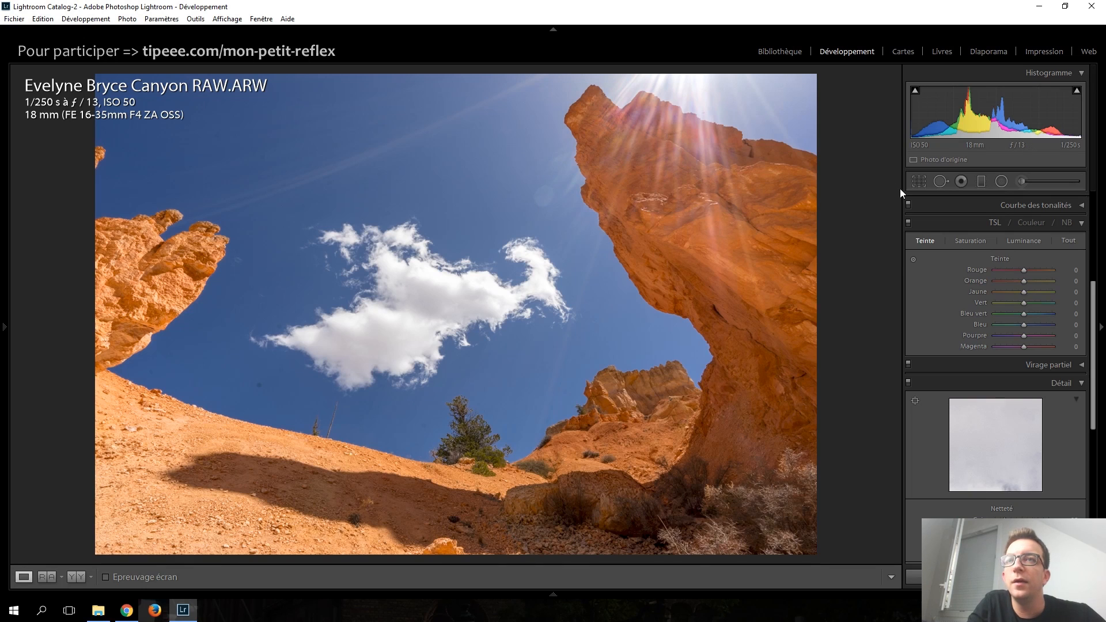
{"action": "key", "text": "r"}
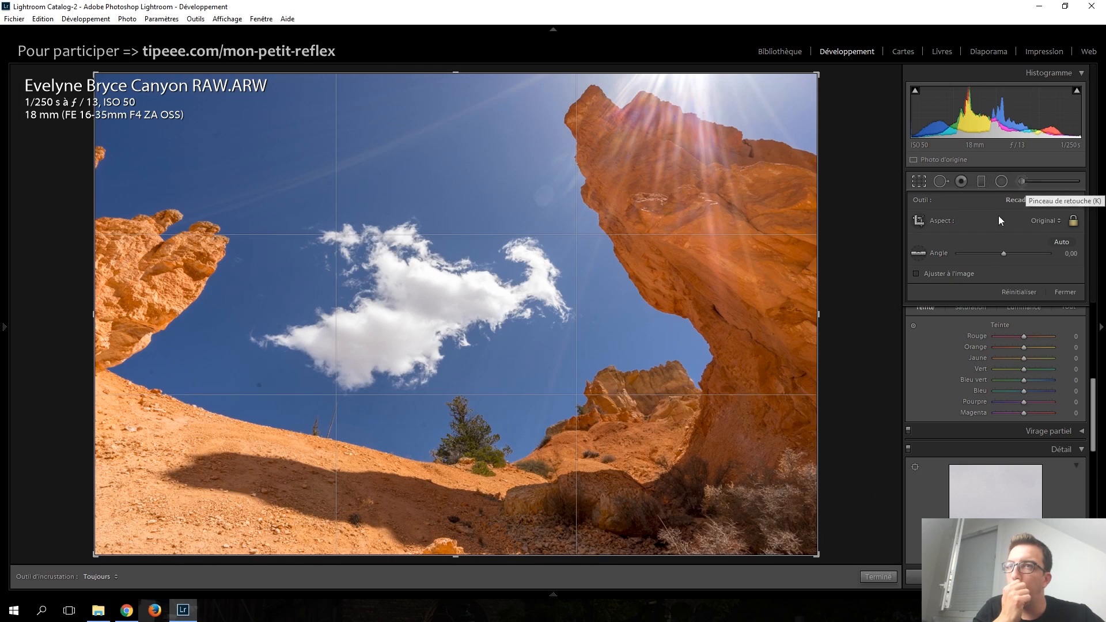
{"action": "left_click_drag", "start_coordinate": [818, 553], "coordinate": [804, 536]}
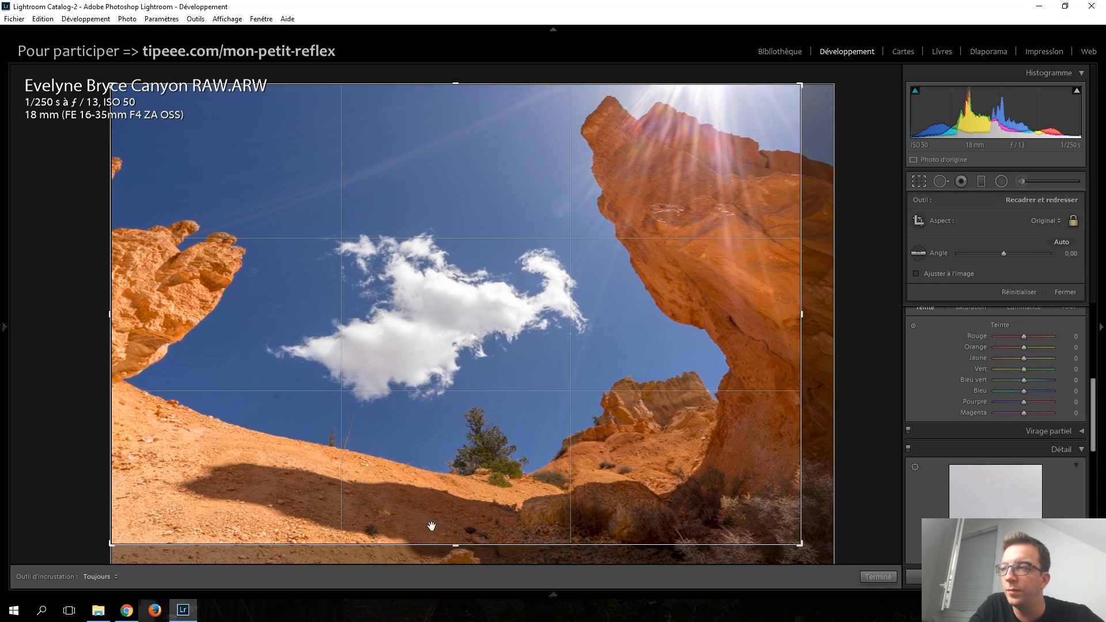
{"action": "left_click_drag", "start_coordinate": [110, 314], "coordinate": [118, 313]}
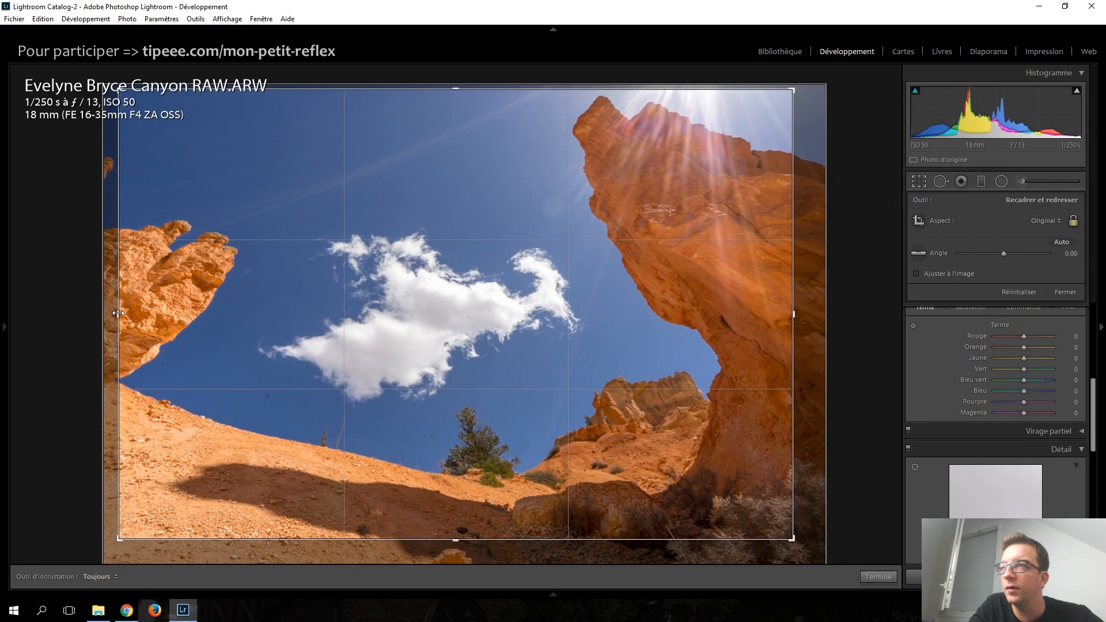
{"action": "left_click_drag", "start_coordinate": [433, 192], "coordinate": [434, 204]}
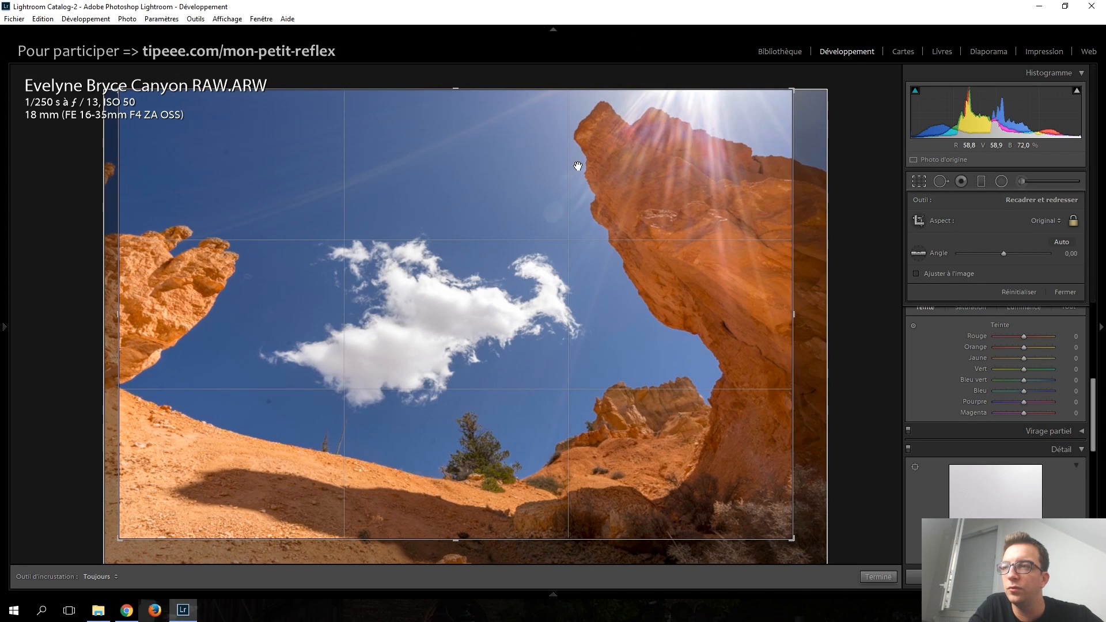
{"action": "key", "text": "Return"}
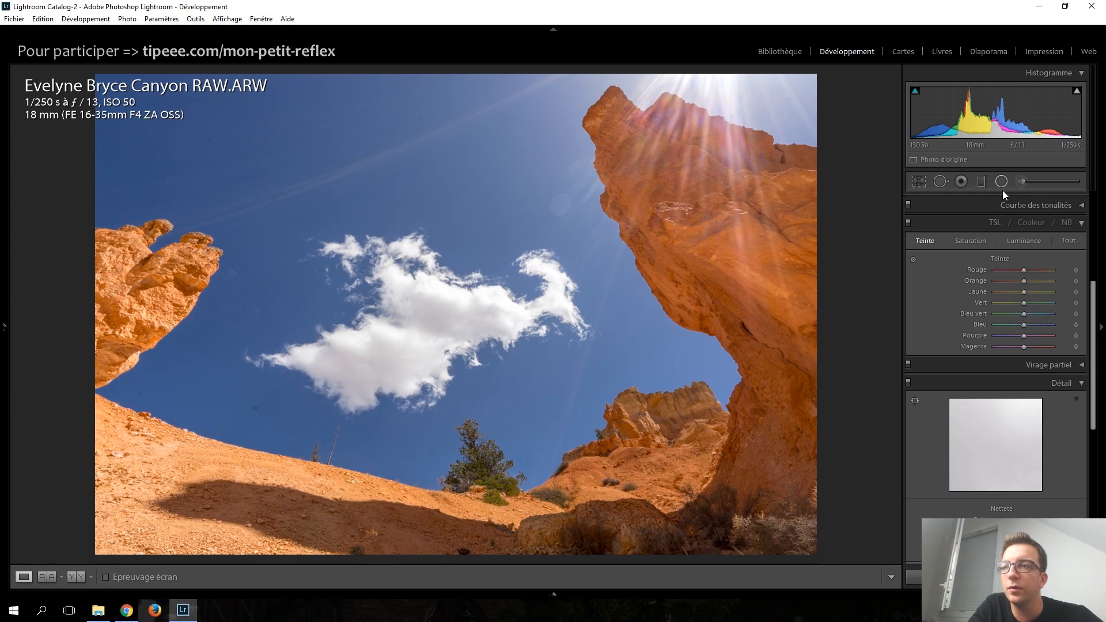
Step: Visualize spots with the spot removal tool at a slightly lower threshold, and heal the round lens flare beside the large rock at size 79
{"action": "left_click", "coordinate": [947, 182]}
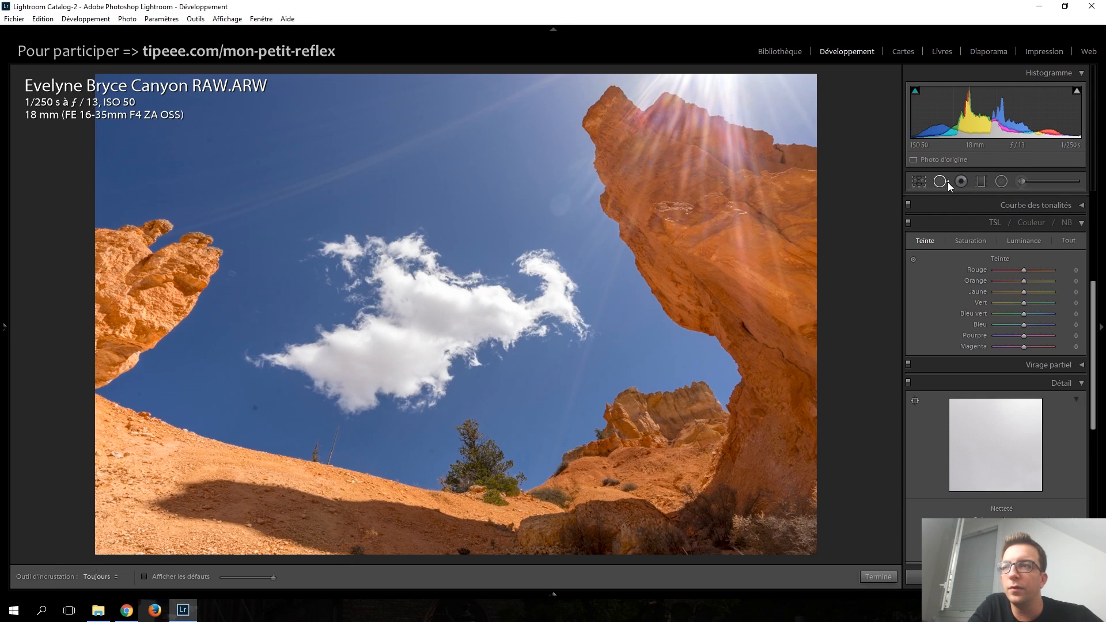
{"action": "left_click", "coordinate": [169, 577]}
{"action": "mouse_move", "coordinate": [273, 576]}
{"action": "left_mouse_down"}
{"action": "mouse_move", "coordinate": [243, 579]}
{"action": "mouse_move", "coordinate": [270, 578]}
{"action": "left_mouse_up"}
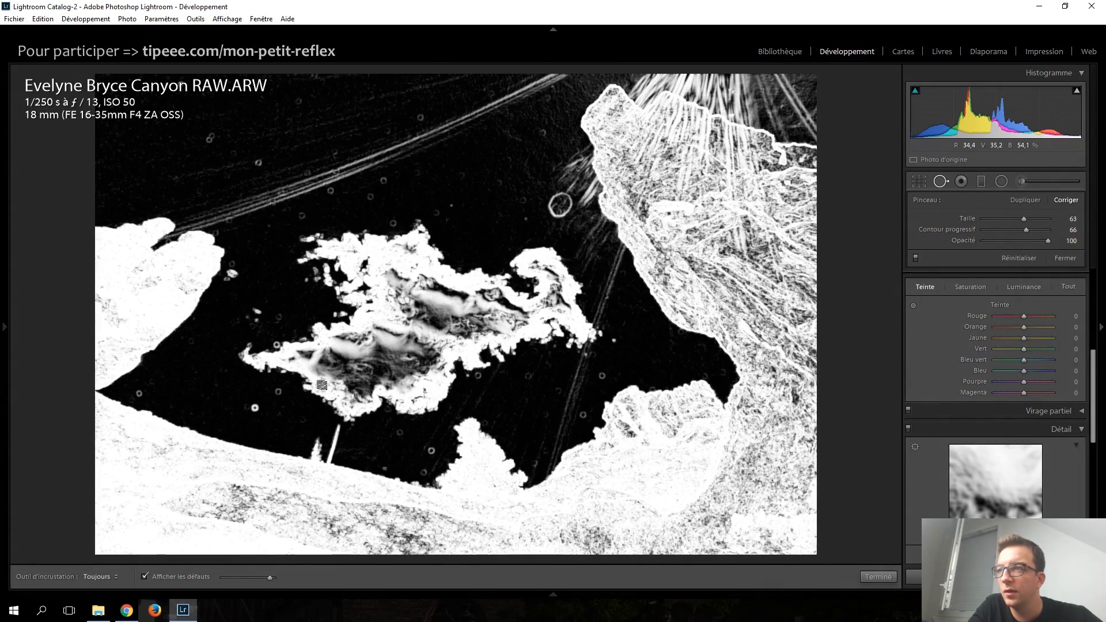
{"action": "scroll", "coordinate": [561, 206], "scroll_direction": "up", "scroll_amount": 6}
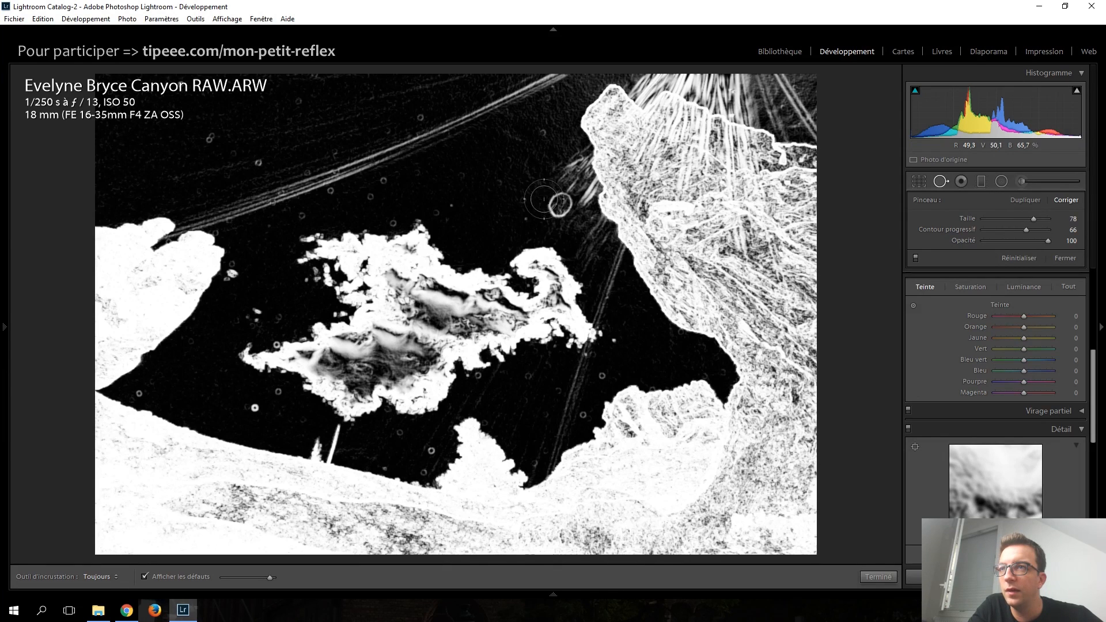
{"action": "left_click", "coordinate": [562, 206]}
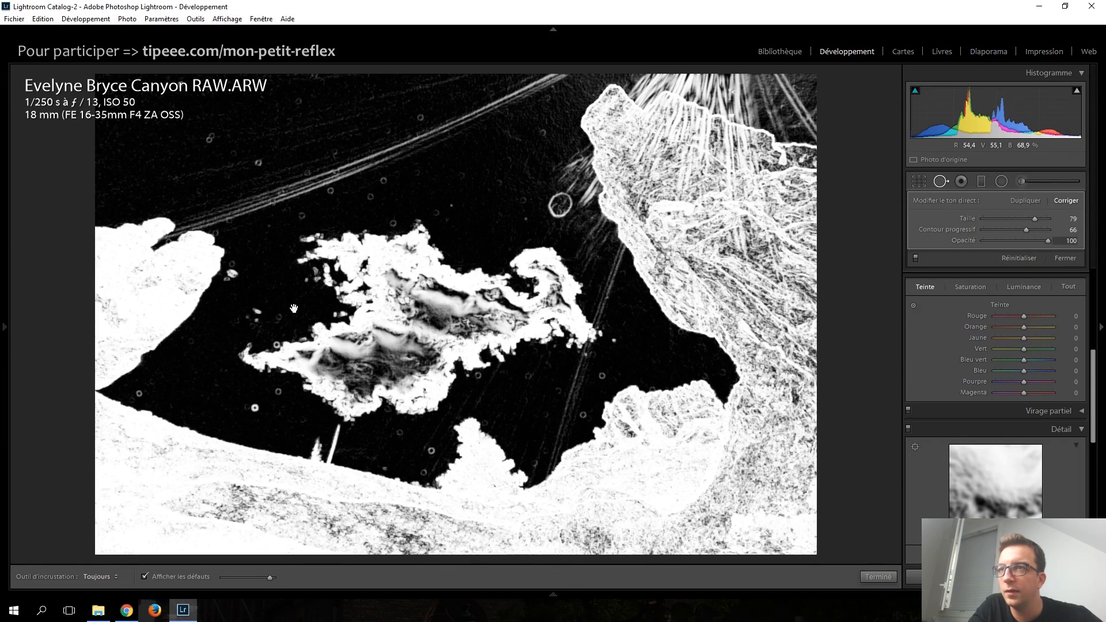
Step: Heal the sky spots below the cloud, beside the left rock and next to the bush at size 76, and close spot removal
{"action": "scroll", "coordinate": [254, 408], "scroll_direction": "down", "scroll_amount": 4}
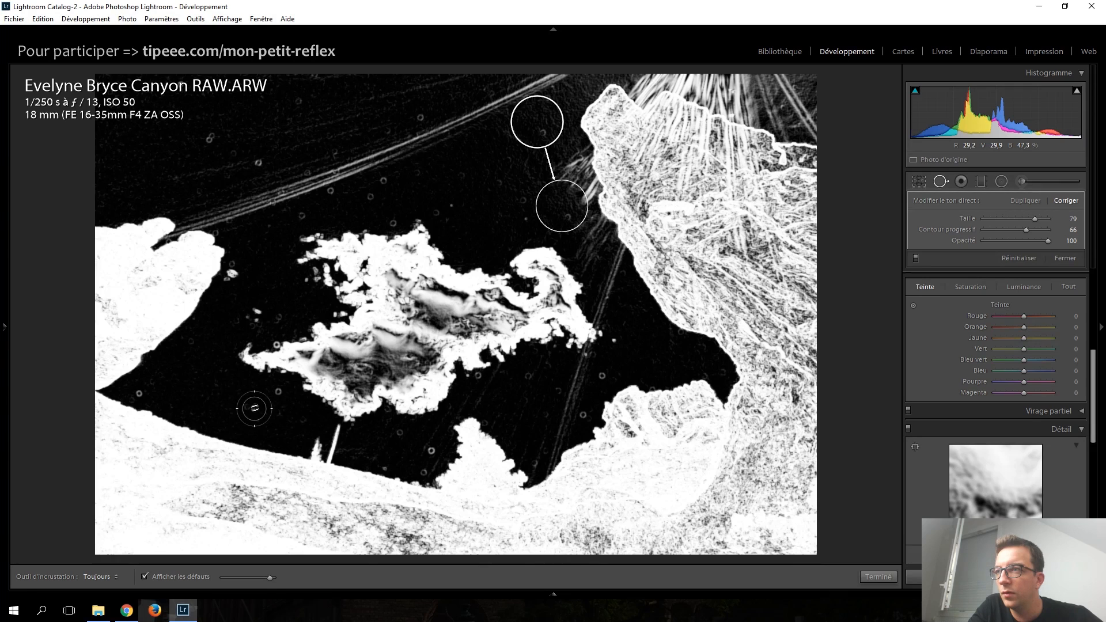
{"action": "scroll", "coordinate": [255, 408], "scroll_direction": "down", "scroll_amount": 1}
{"action": "left_click", "coordinate": [255, 408]}
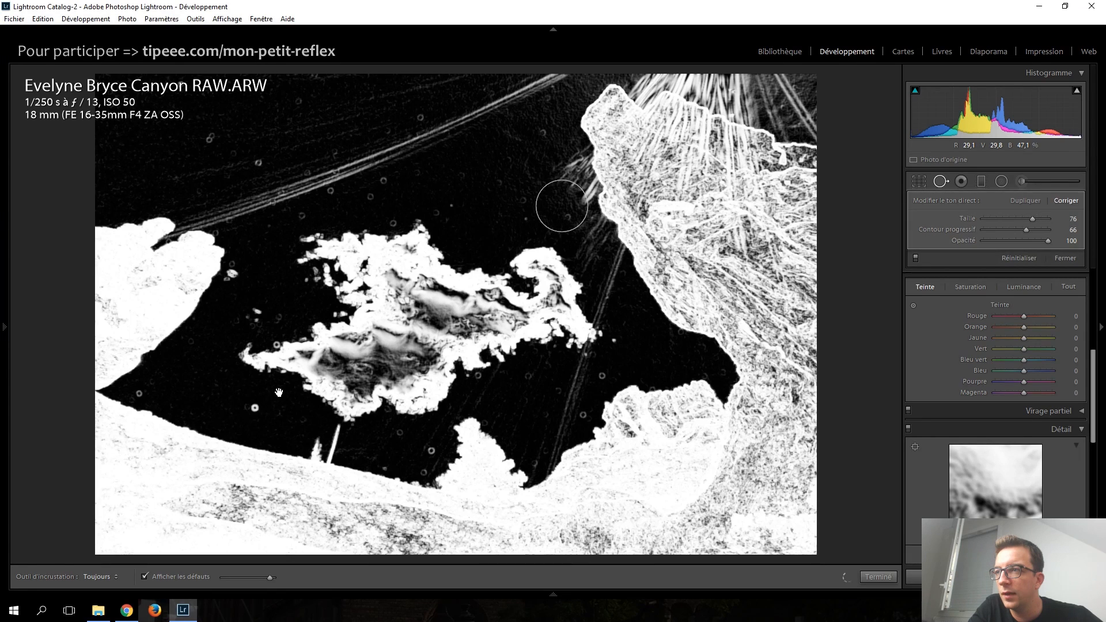
{"action": "left_click", "coordinate": [279, 393]}
{"action": "left_click", "coordinate": [280, 393]}
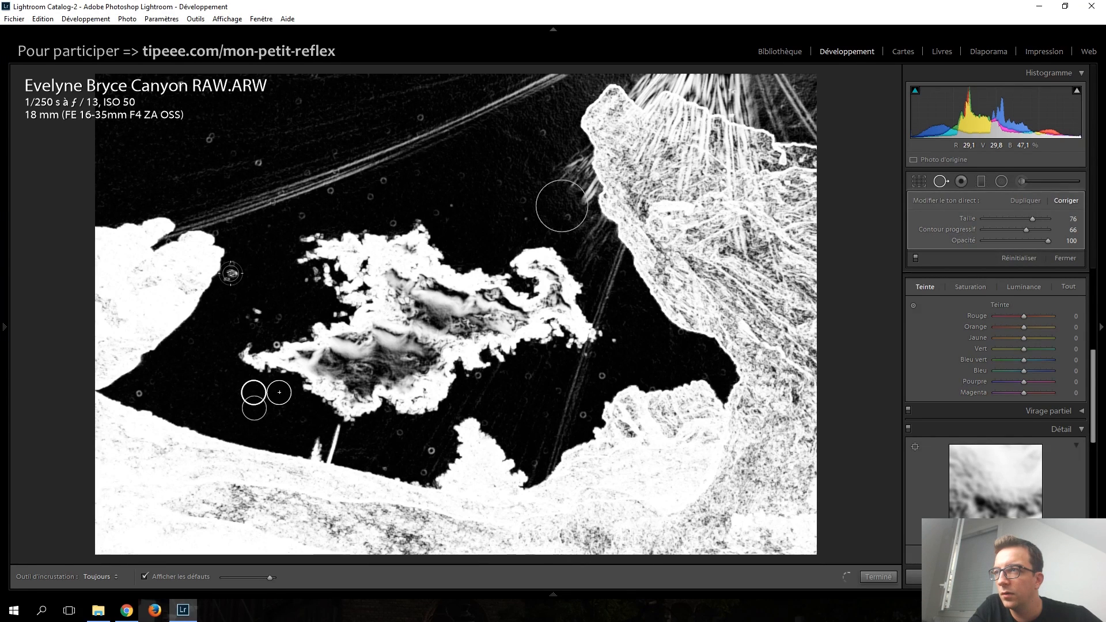
{"action": "left_click", "coordinate": [230, 273]}
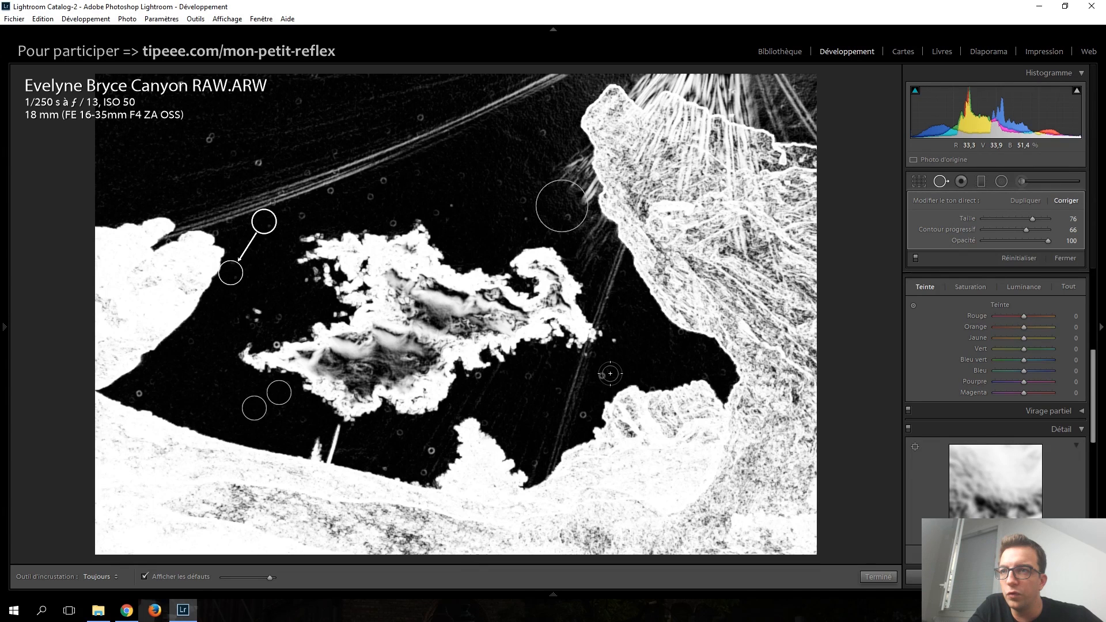
{"action": "left_click", "coordinate": [430, 450]}
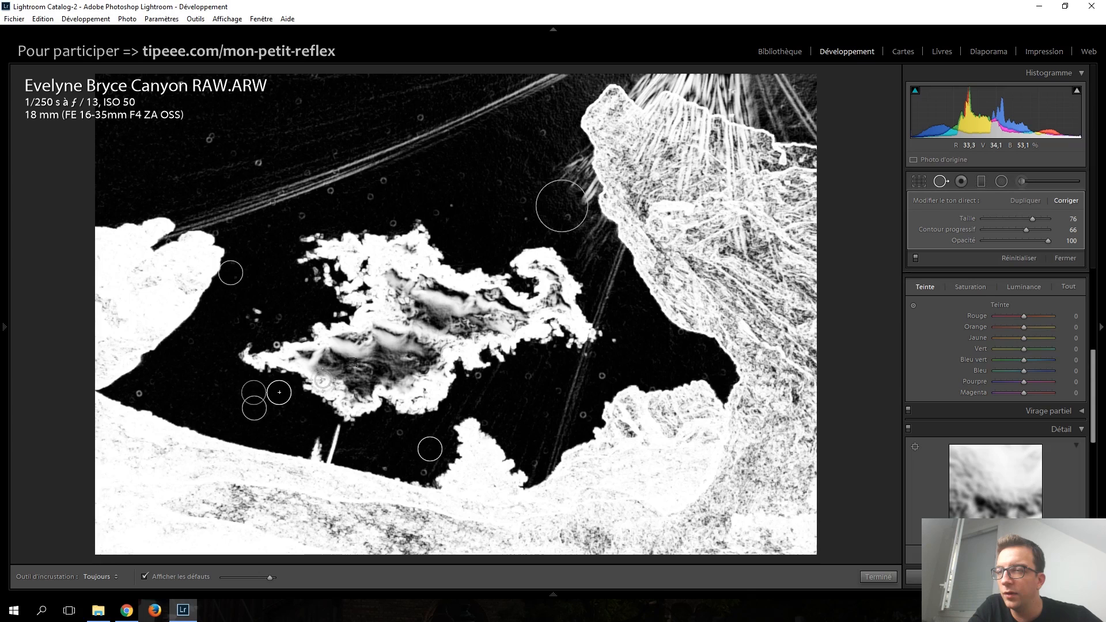
{"action": "left_click", "coordinate": [538, 213]}
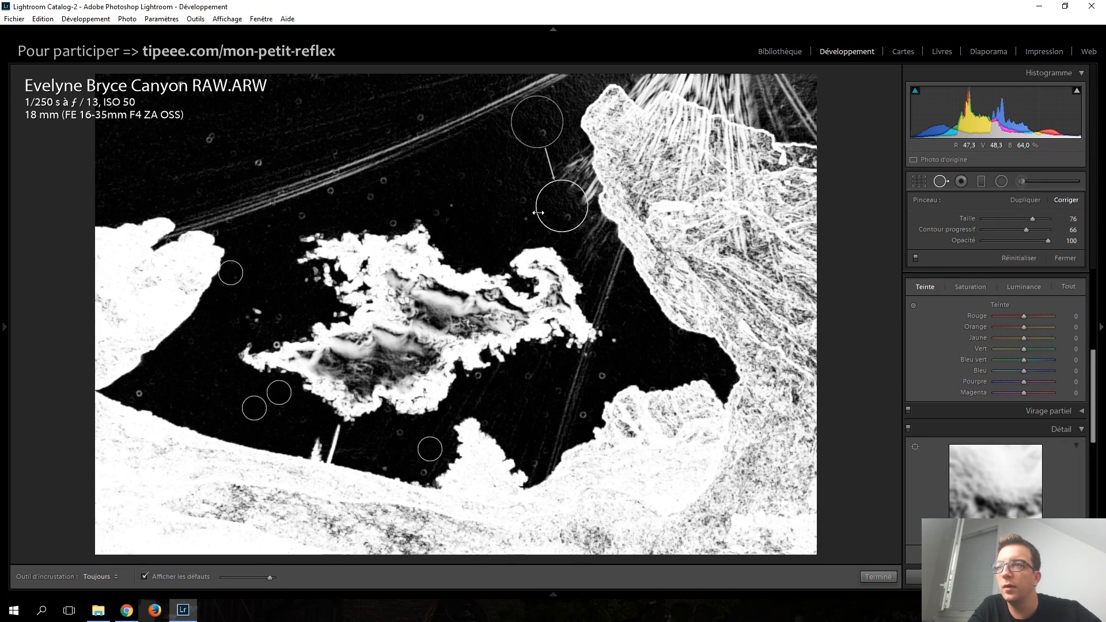
{"action": "left_click", "coordinate": [945, 181]}
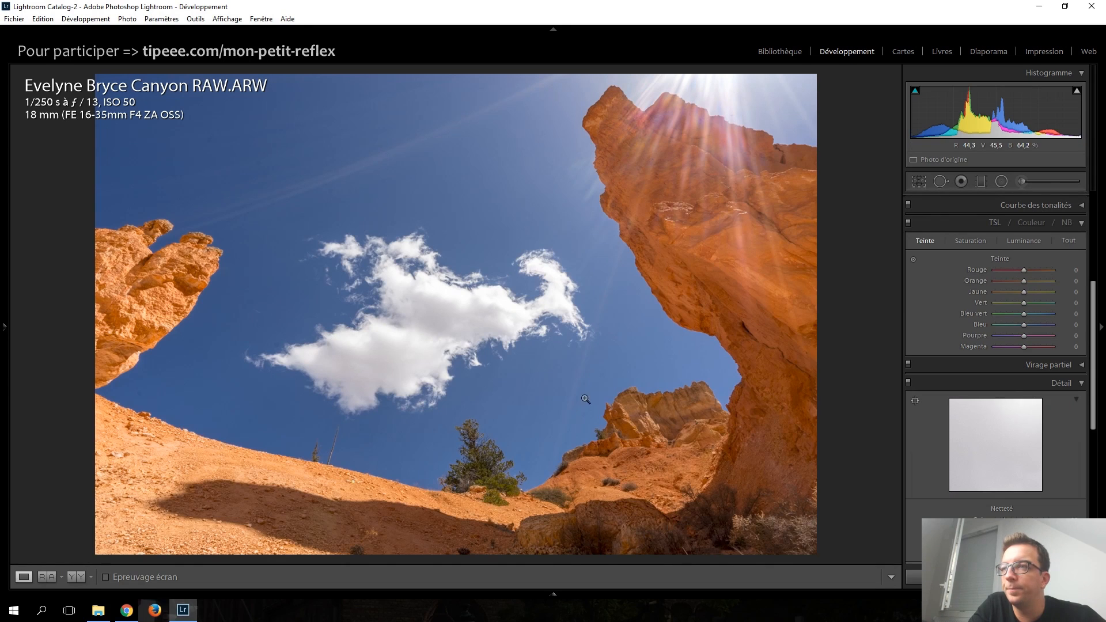
{"action": "scroll", "coordinate": [937, 316], "scroll_direction": "down", "scroll_amount": 3}
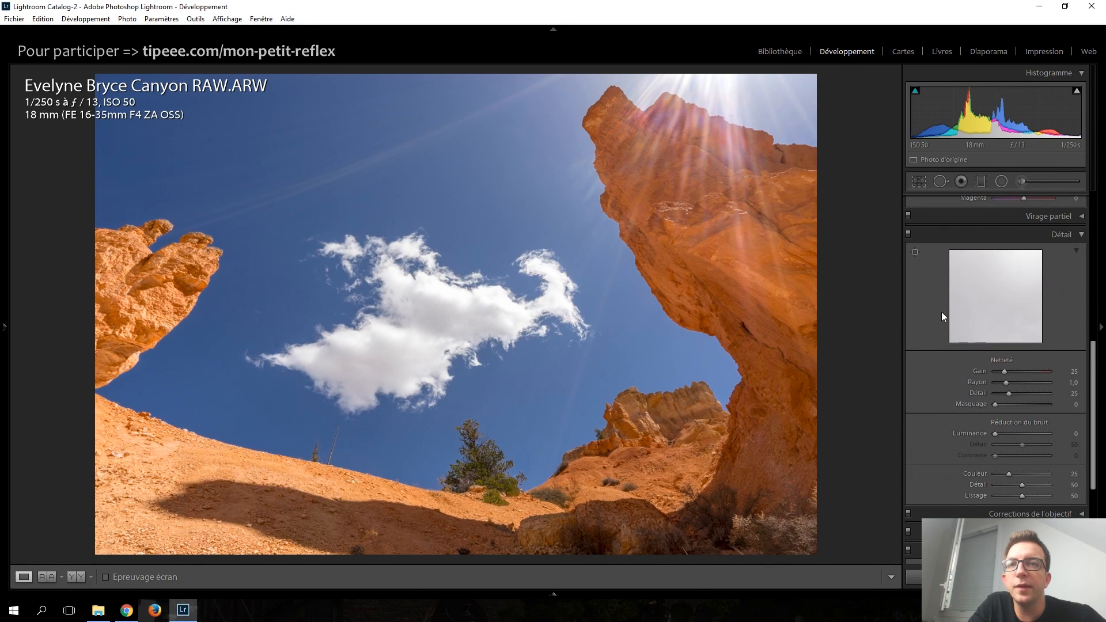
Step: Set the Bryce Canyon photo's sharpening amount to 65 and its post-crop vignetting amount to −15
{"action": "left_click_drag", "start_coordinate": [1005, 372], "coordinate": [1008, 375]}
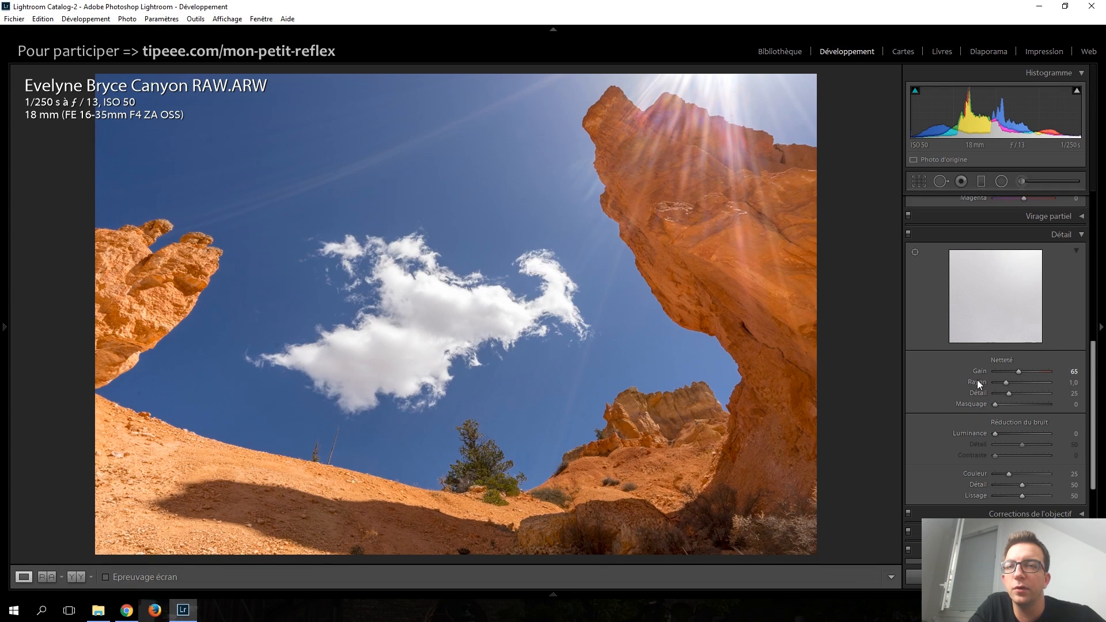
{"action": "scroll", "coordinate": [977, 379], "scroll_direction": "down", "scroll_amount": 3}
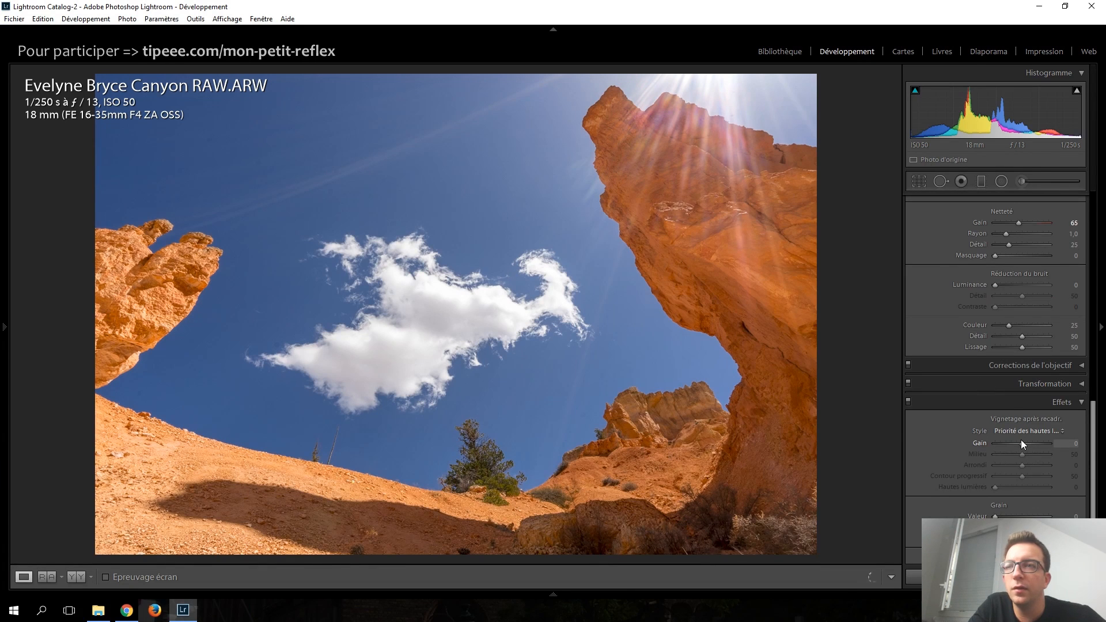
{"action": "scroll", "coordinate": [1021, 441], "scroll_direction": "down", "scroll_amount": 5}
{"action": "scroll", "coordinate": [1021, 440], "scroll_direction": "up", "scroll_amount": 3}
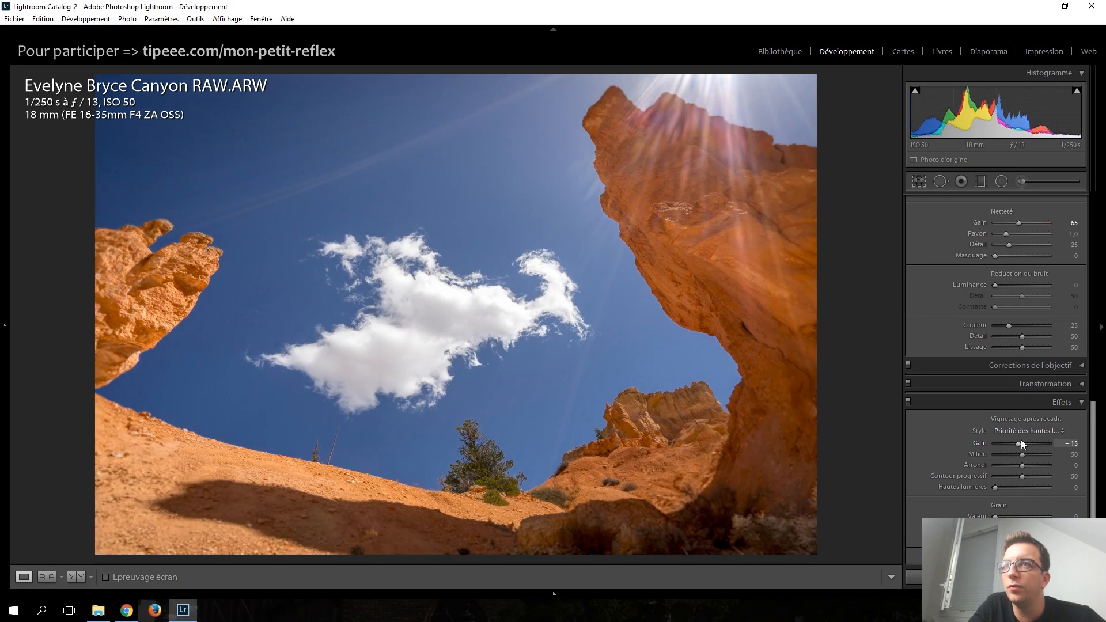
{"action": "scroll", "coordinate": [923, 443], "scroll_direction": "up", "scroll_amount": 10}
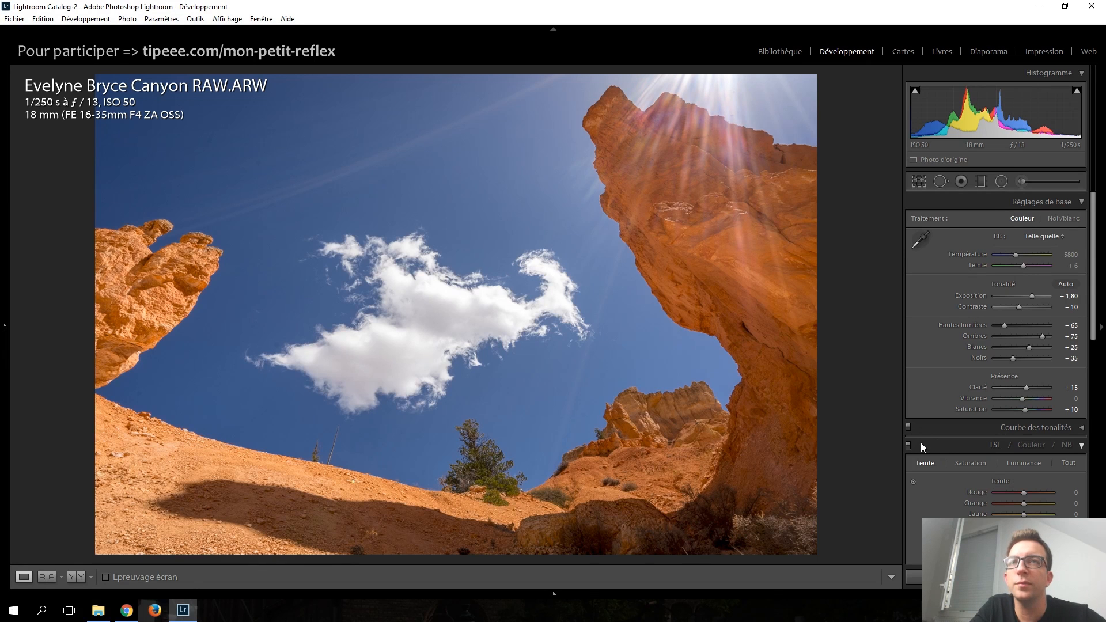
Step: Compare the developed Bryce Canyon RAW photo with its JPG version and with its own unedited state
{"action": "key", "text": "Right"}
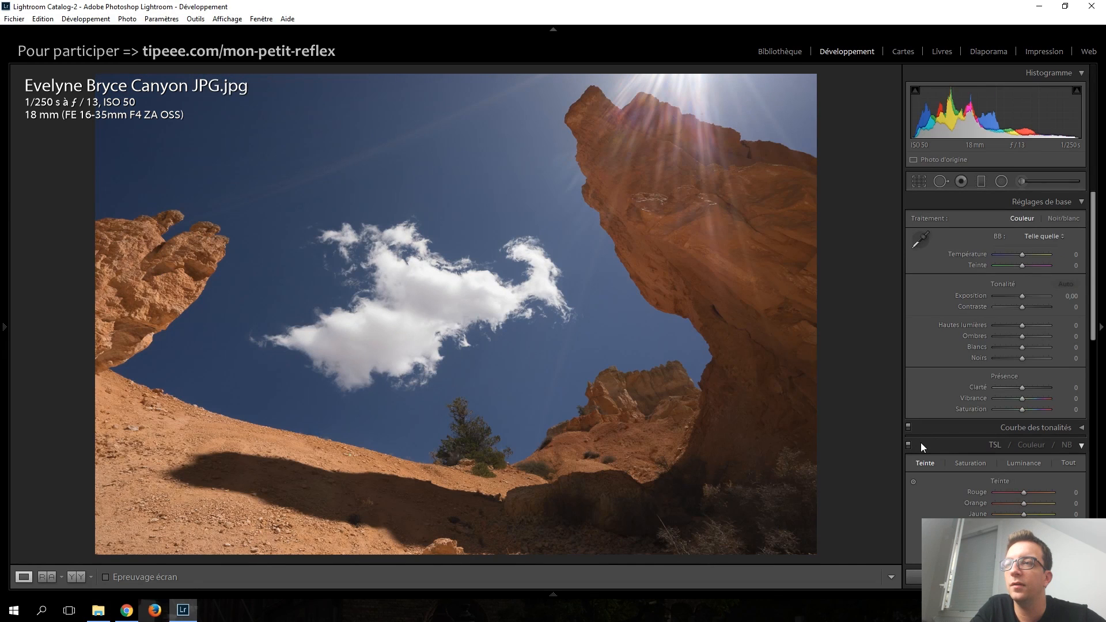
{"action": "key", "text": "Left"}
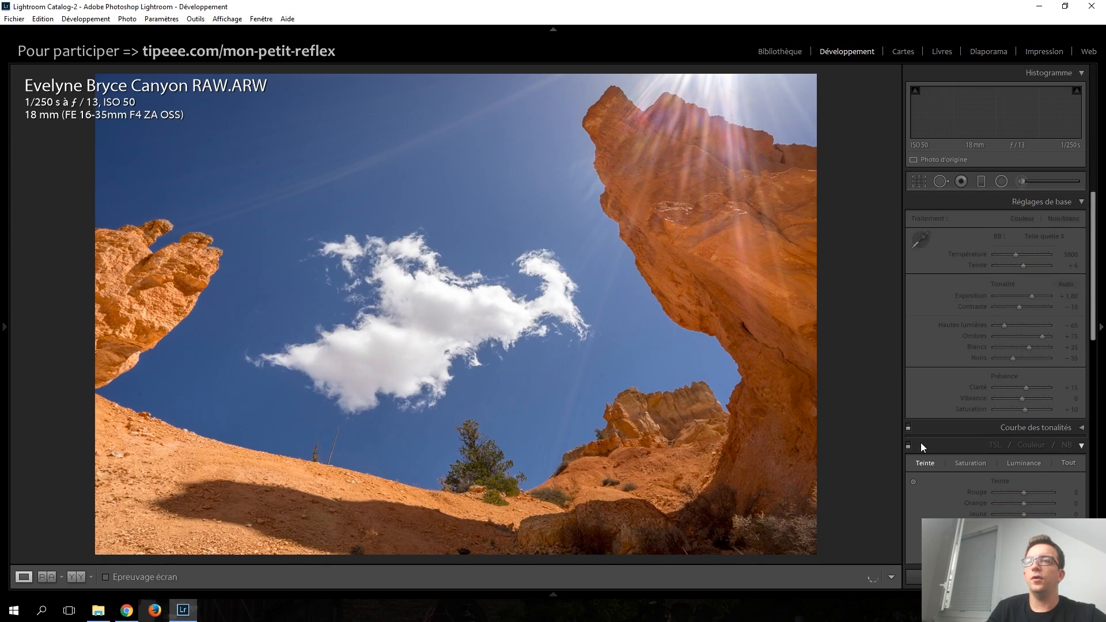
{"action": "key", "text": "Right"}
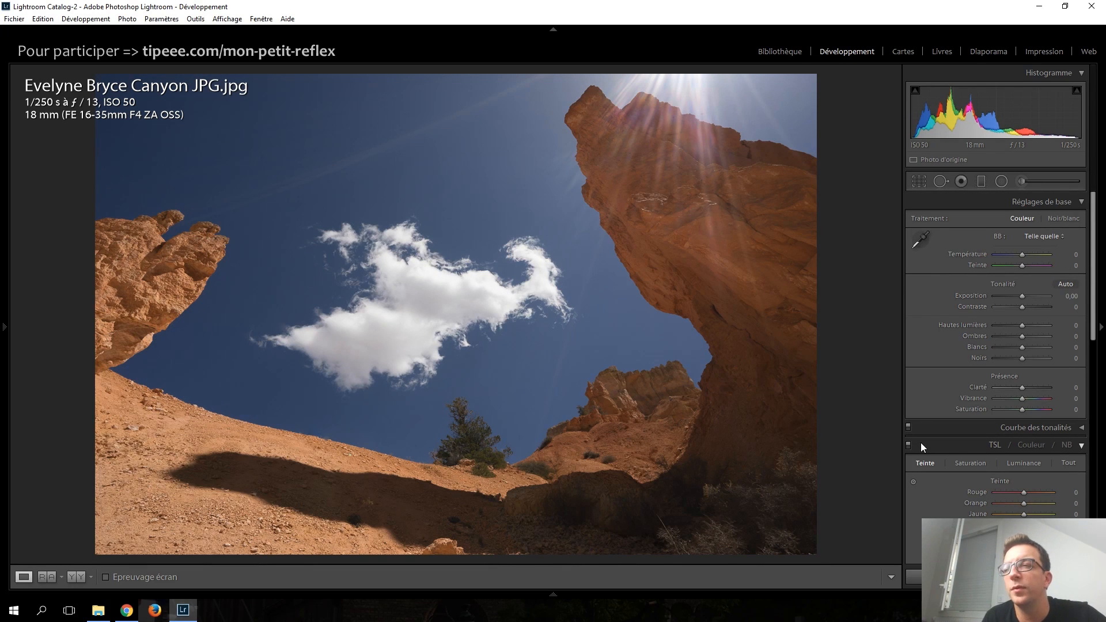
{"action": "key", "text": "Left"}
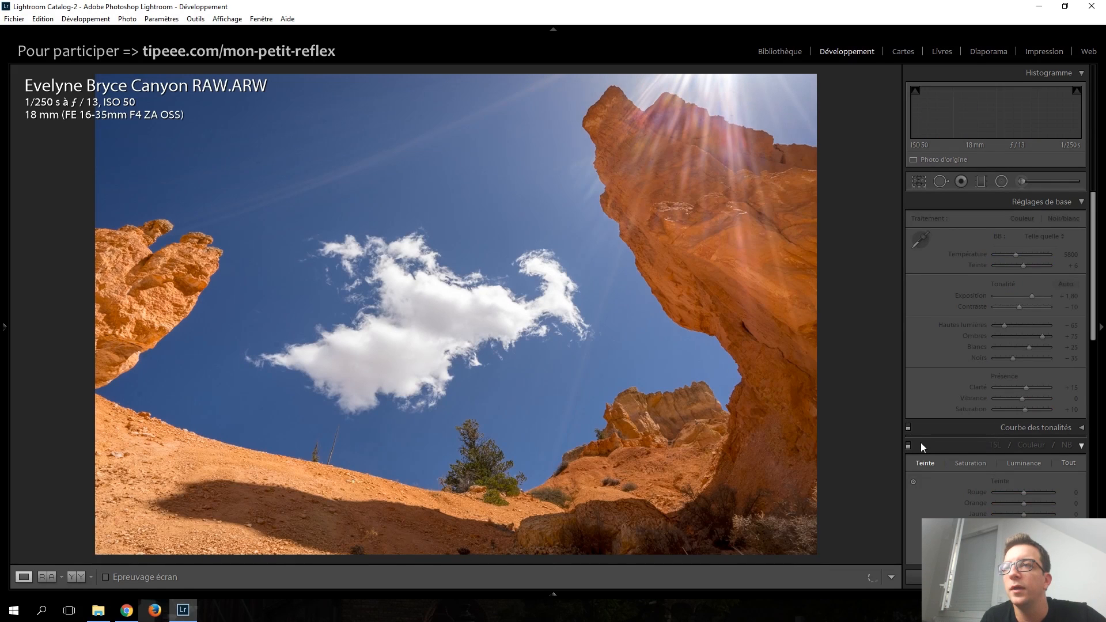
{"action": "key", "text": "backslash"}
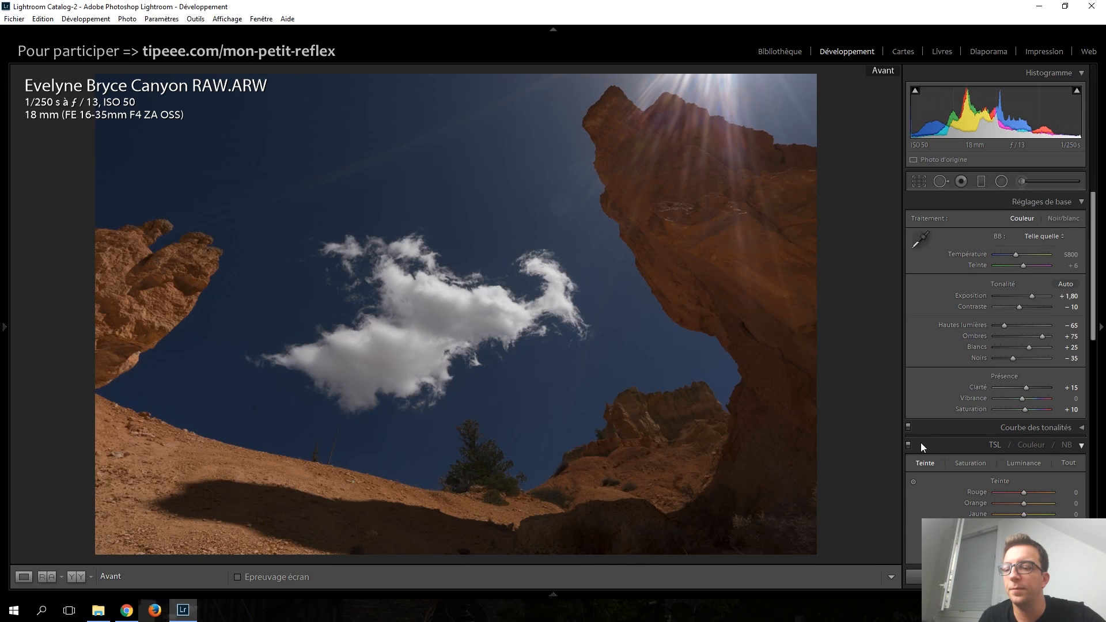
{"action": "key", "text": "backslash"}
{"action": "key", "text": "Right"}
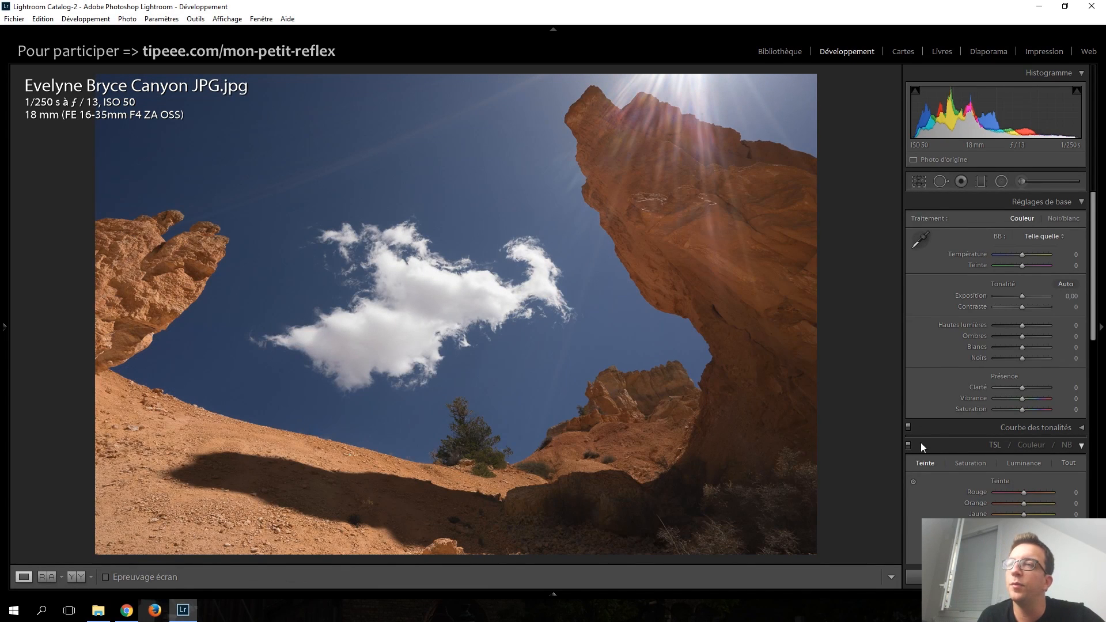
{"action": "key", "text": "Left"}
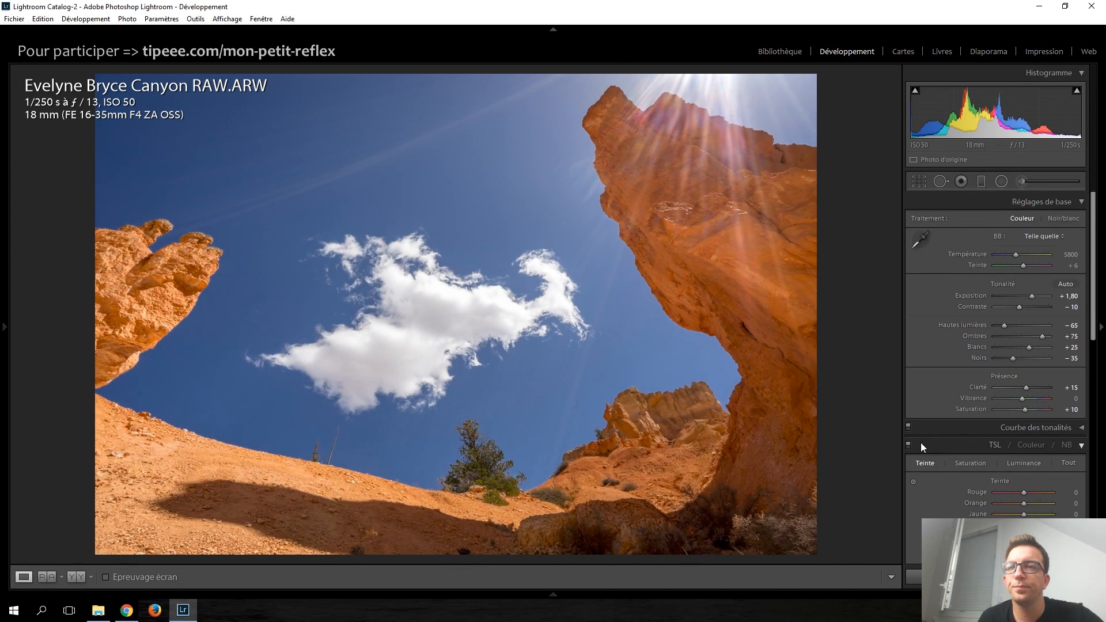
Step: Switch to the RAW photo of the purple chair seen through a rain-covered window
{"action": "key", "text": "Right"}
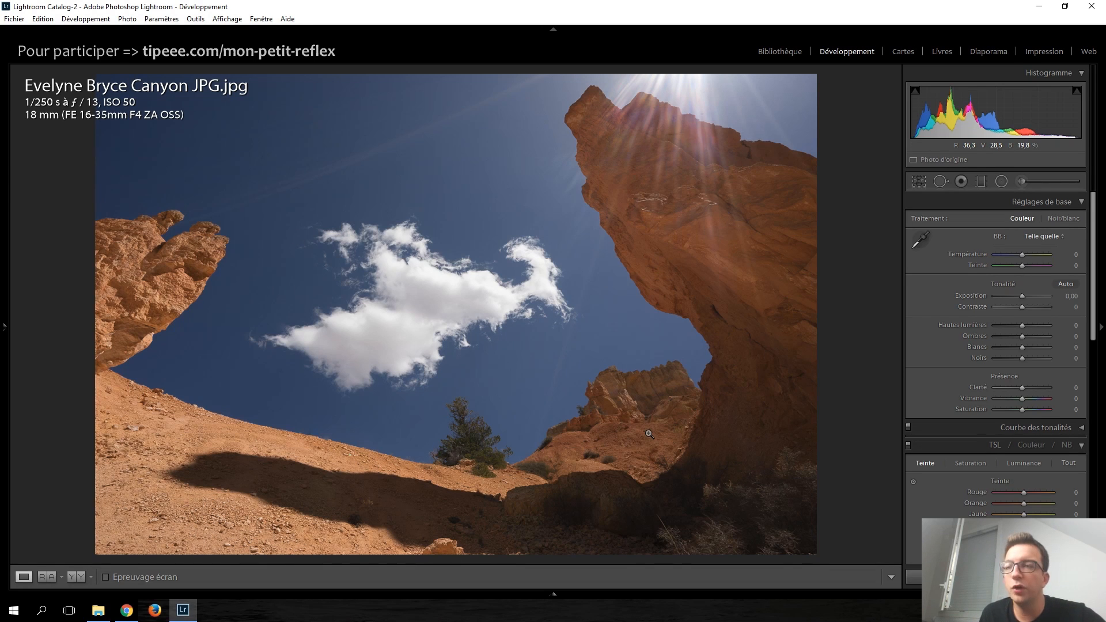
{"action": "key", "text": "Right"}
{"action": "key", "text": "Left"}
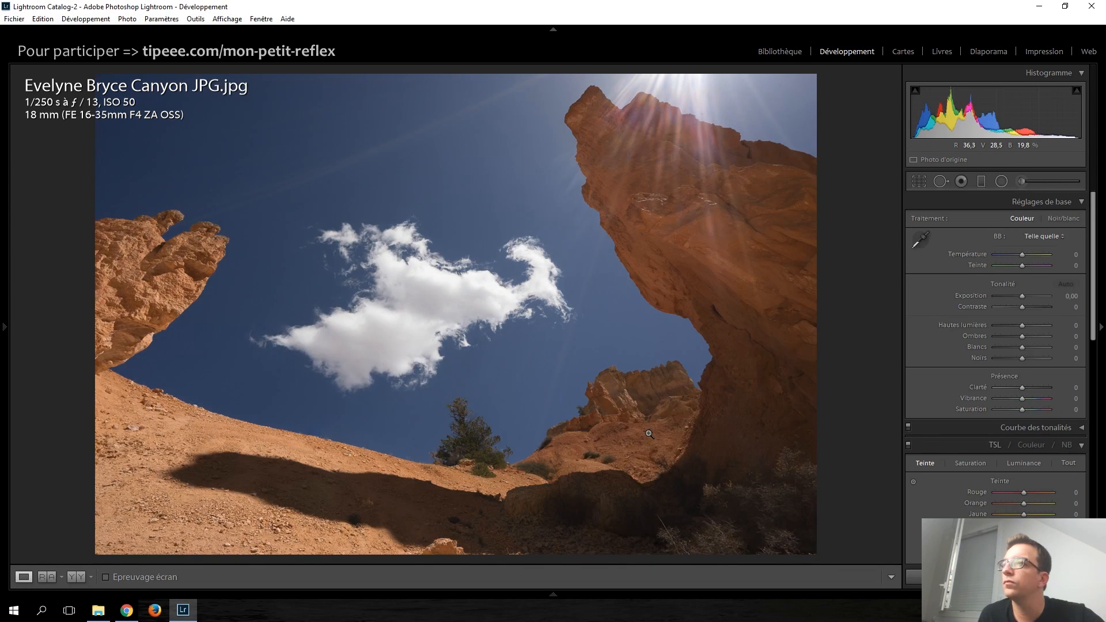
{"action": "key", "text": "Left"}
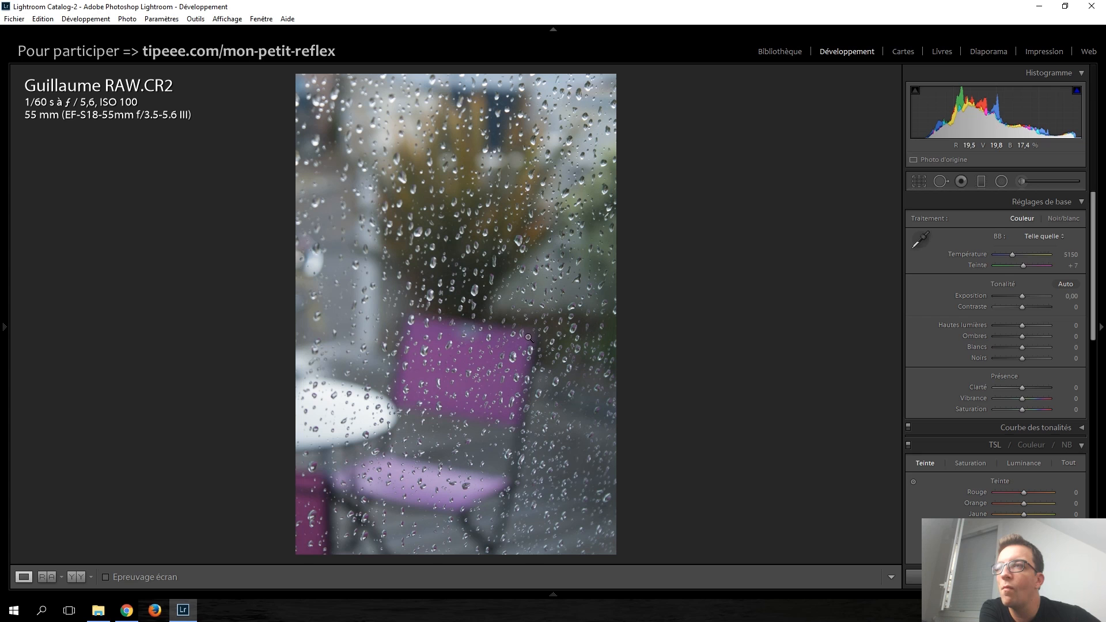
Step: Try several tighter crops around the purple chair at the photo's original aspect ratio
{"action": "left_click", "coordinate": [916, 183]}
{"action": "left_click_drag", "start_coordinate": [298, 75], "coordinate": [316, 83]}
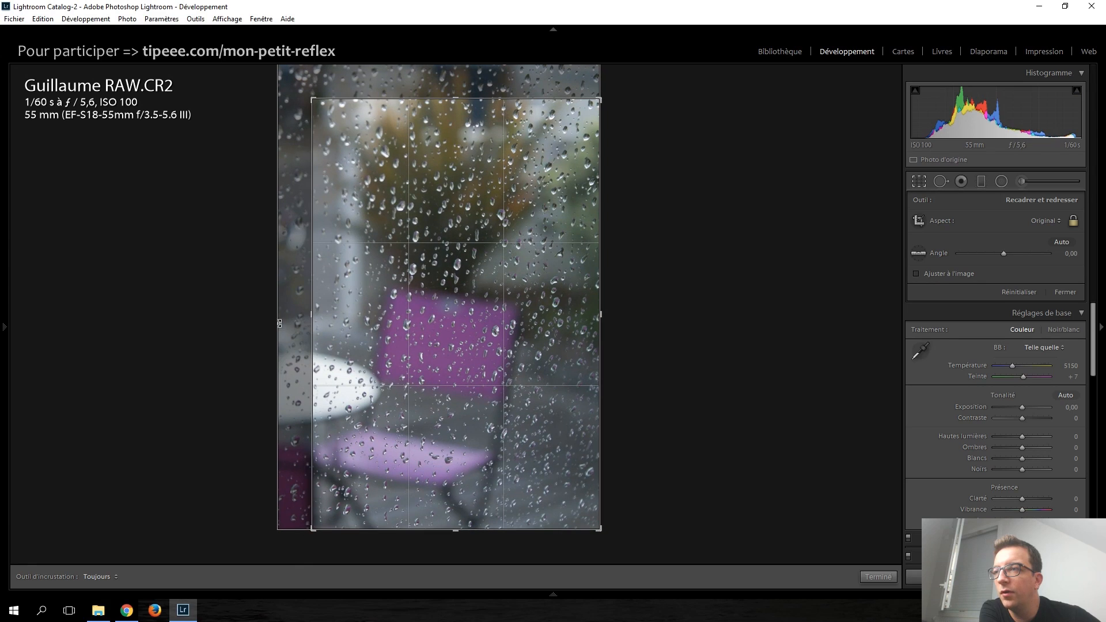
{"action": "key", "text": "Return"}
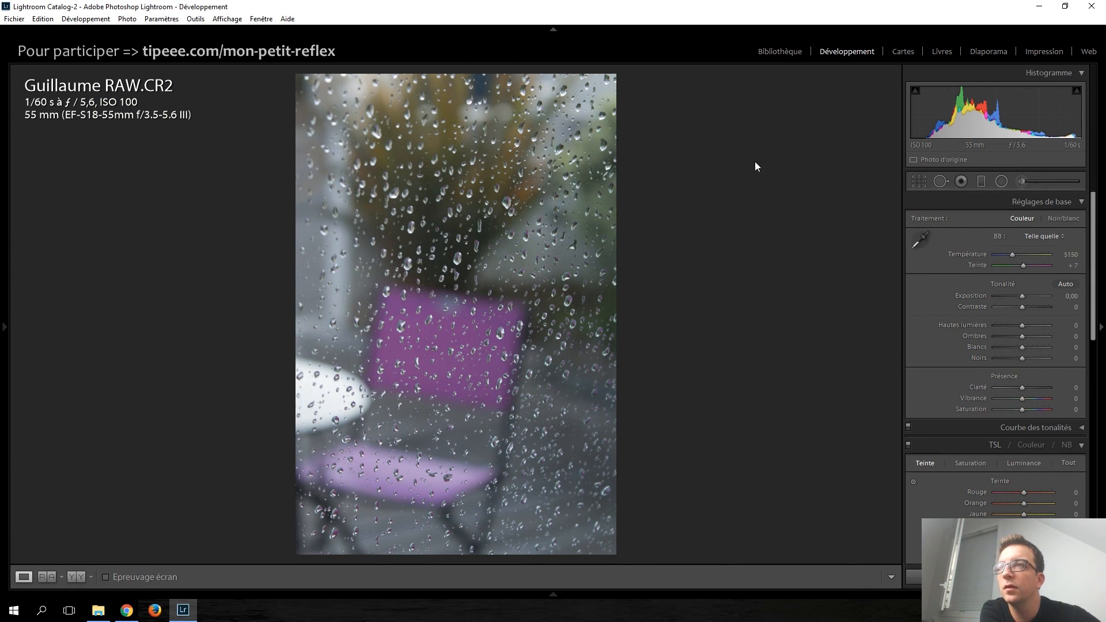
{"action": "left_click", "coordinate": [926, 182]}
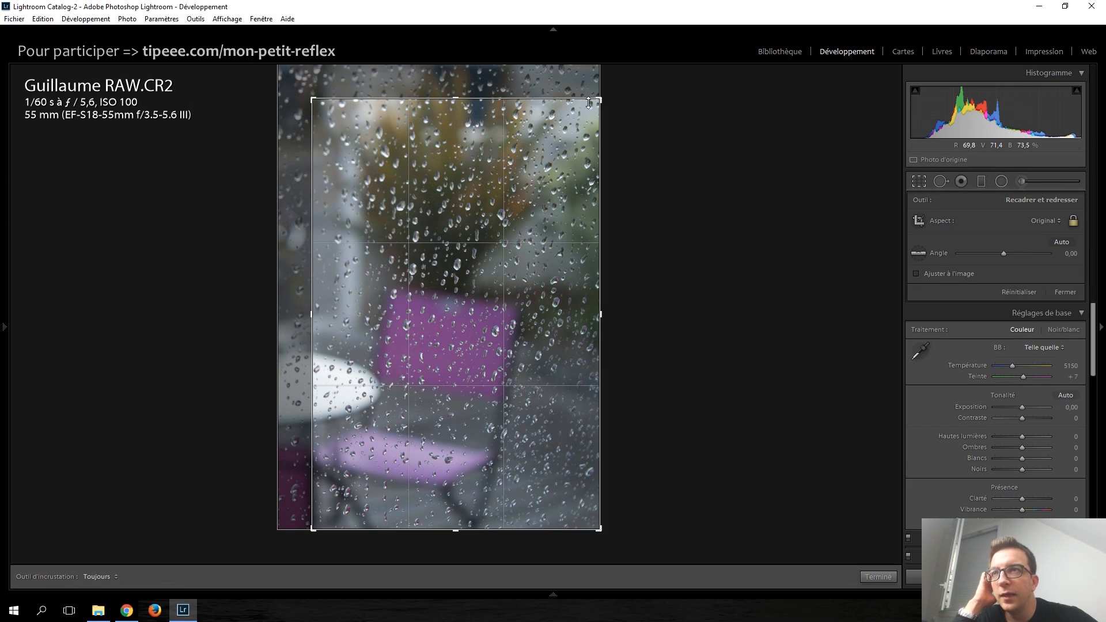
{"action": "left_click_drag", "start_coordinate": [594, 103], "coordinate": [579, 133]}
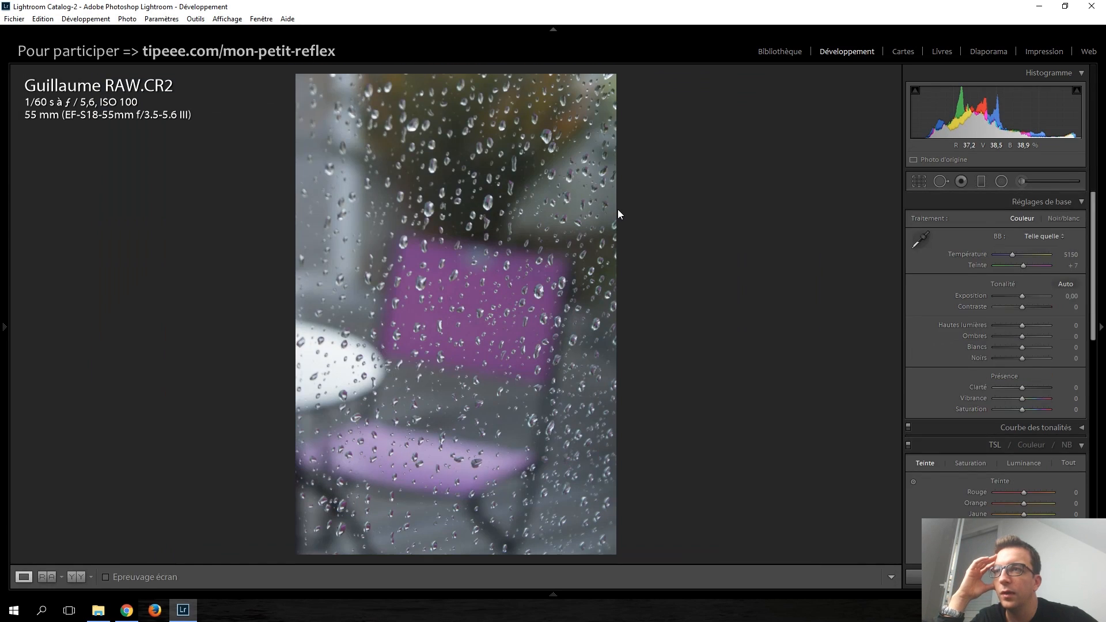
{"action": "left_click", "coordinate": [919, 182]}
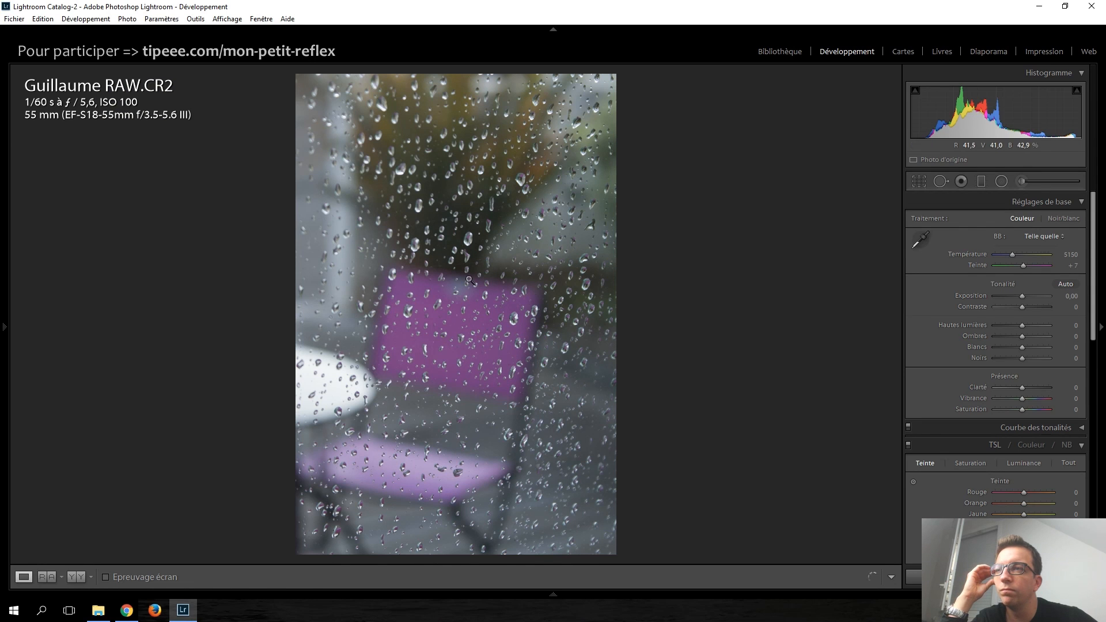
{"action": "left_click", "coordinate": [919, 183]}
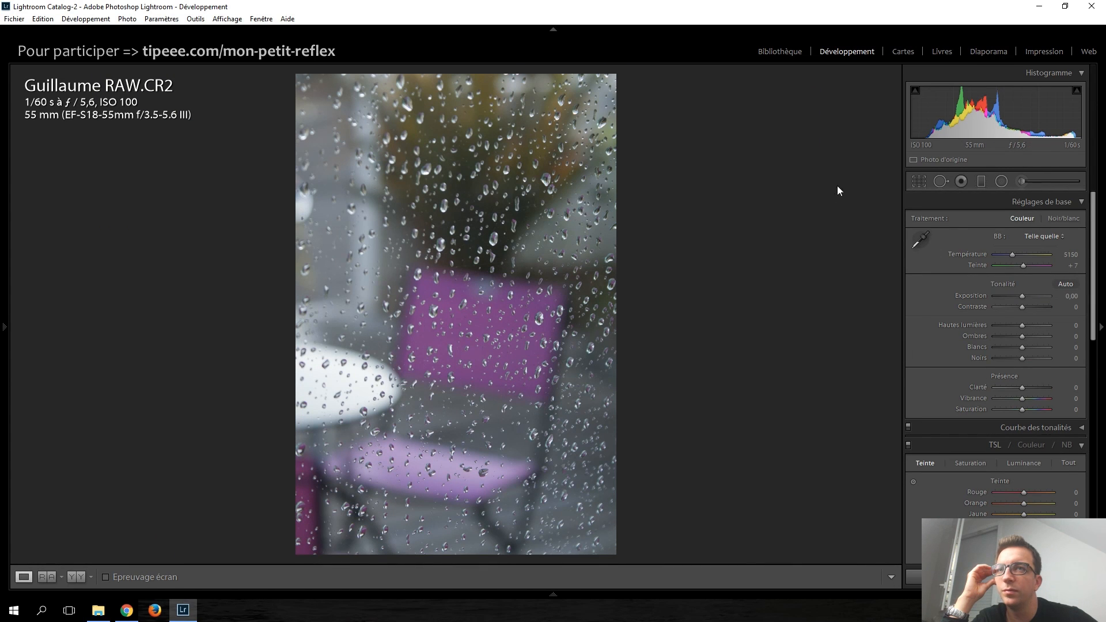
Step: Expand the purple chair photo's crop back to the full frame and apply it
{"action": "left_click", "coordinate": [915, 182]}
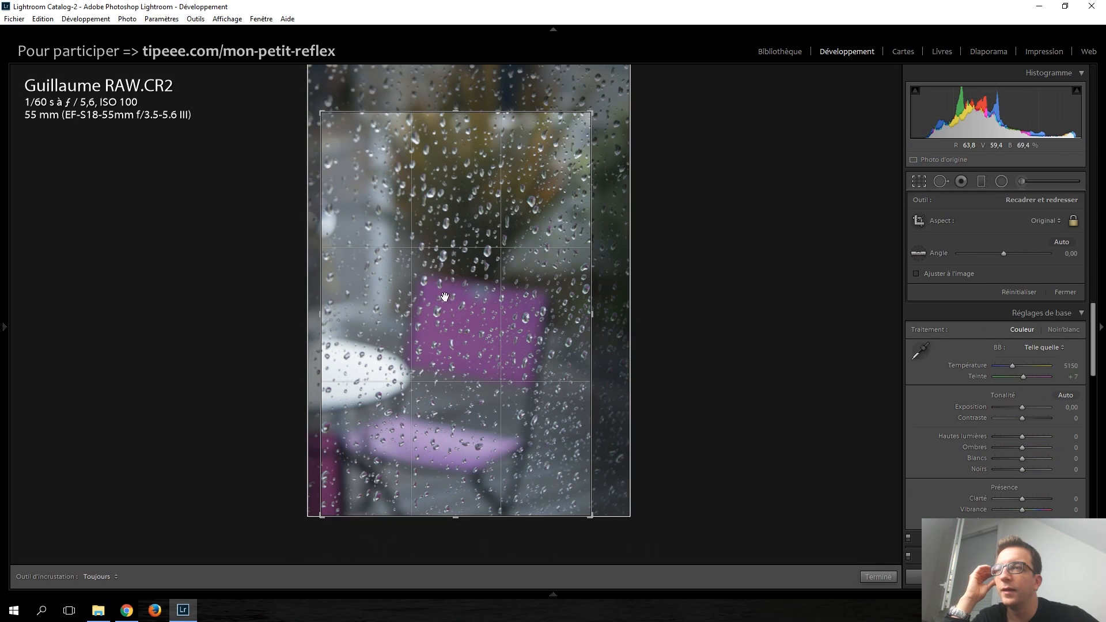
{"action": "left_click_drag", "start_coordinate": [574, 114], "coordinate": [575, 84]}
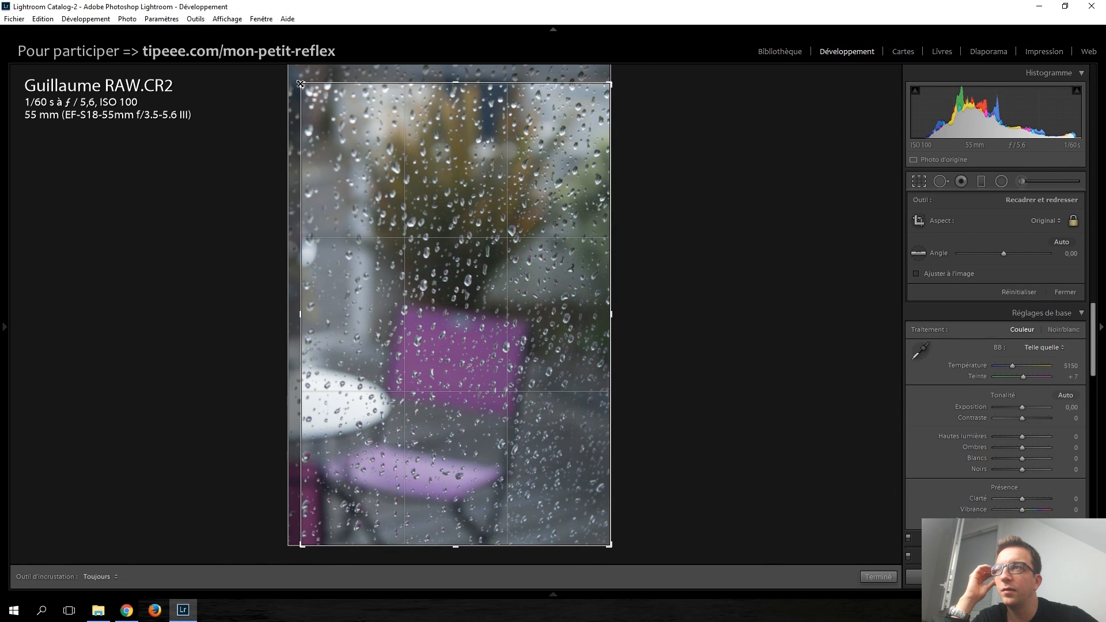
{"action": "left_click_drag", "start_coordinate": [300, 84], "coordinate": [289, 77]}
{"action": "double_click", "coordinate": [376, 384]}
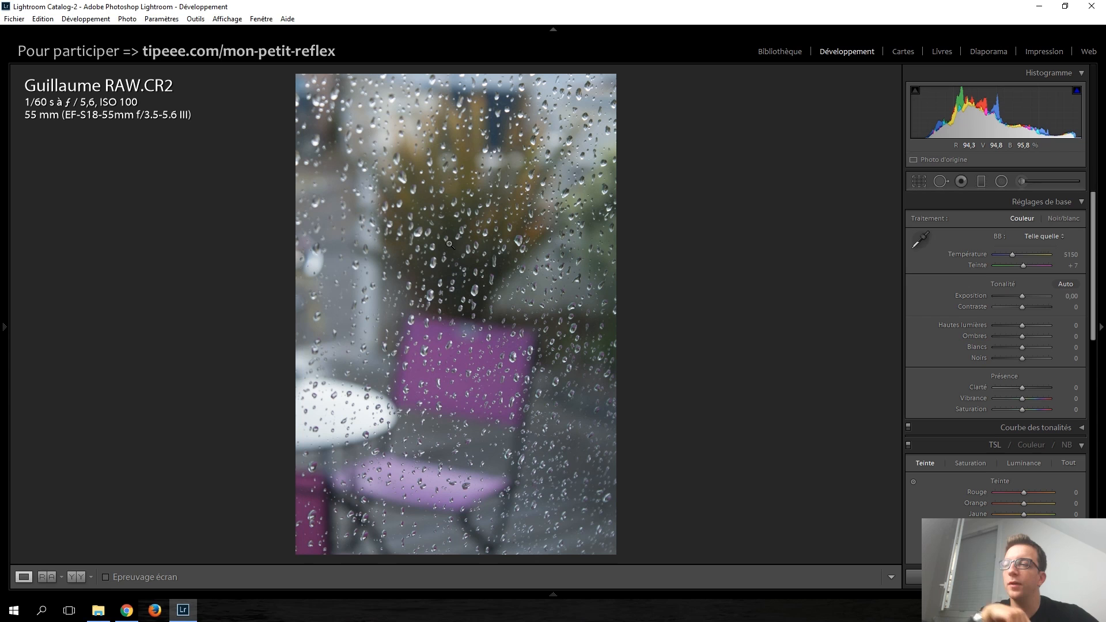
Step: Crop the chair photo slightly at its original aspect ratio, trimming the left side and the bottom to cut most of the pink object
{"action": "left_click", "coordinate": [916, 177]}
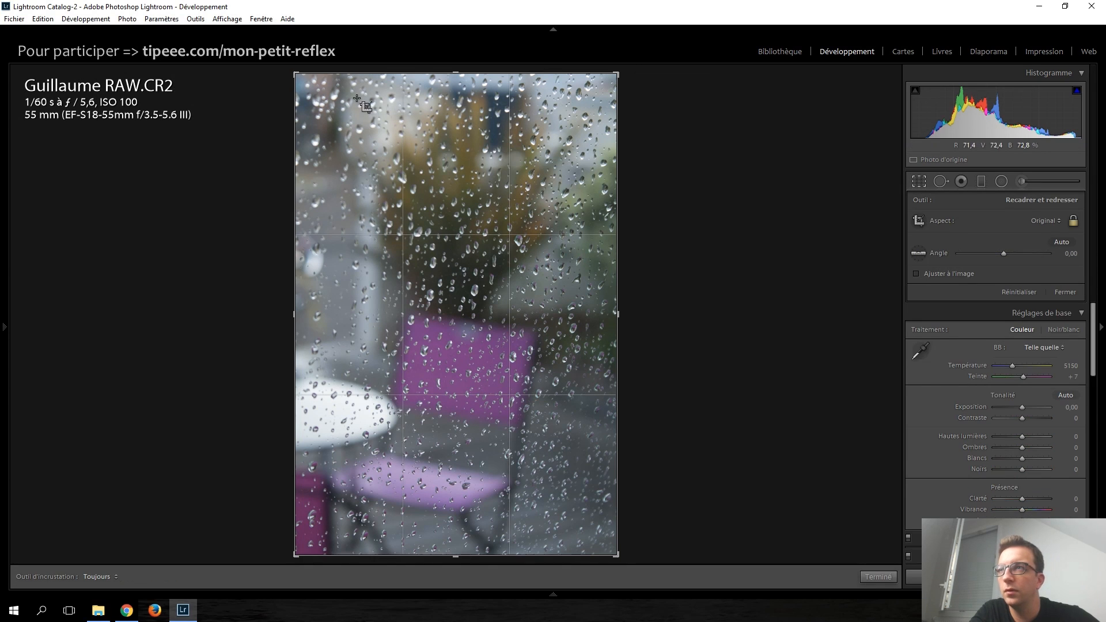
{"action": "left_click_drag", "start_coordinate": [296, 554], "coordinate": [304, 540]}
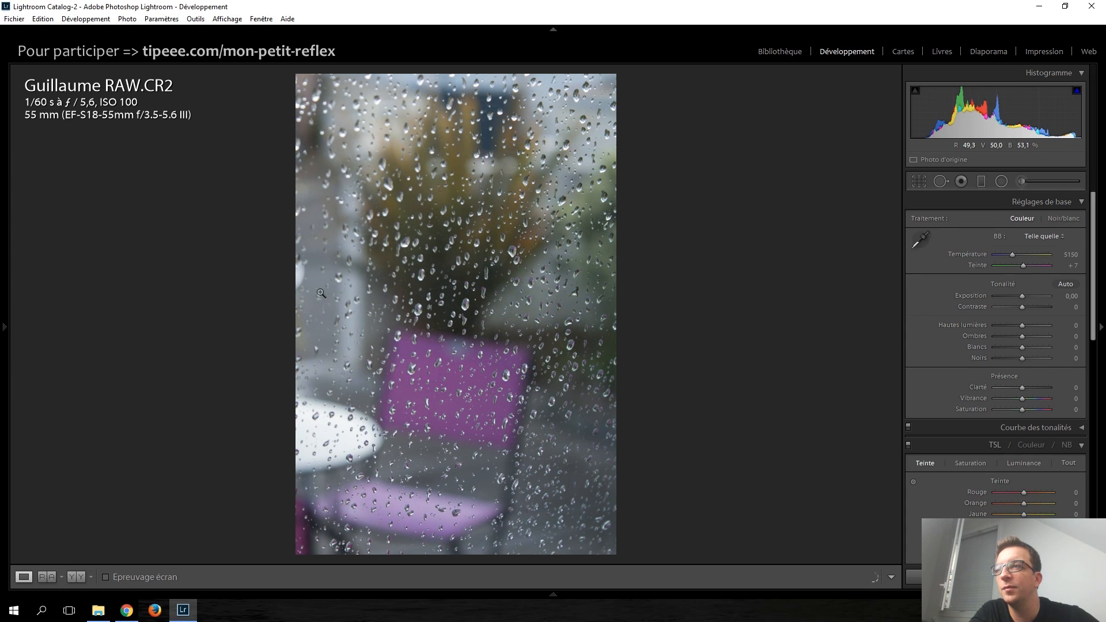
{"action": "left_click", "coordinate": [919, 181]}
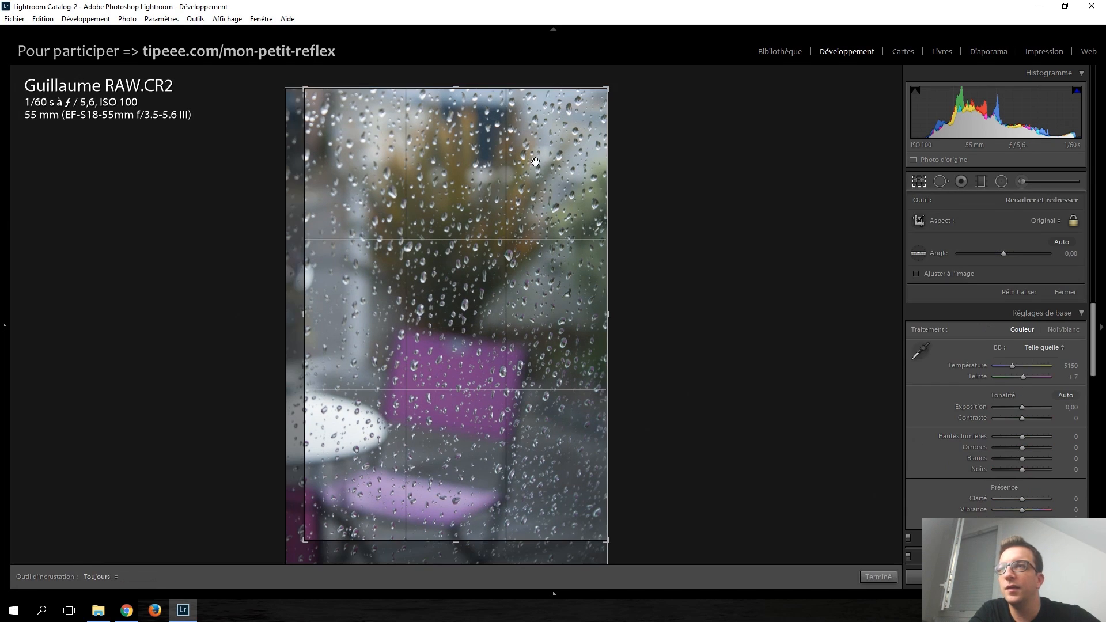
{"action": "left_click_drag", "start_coordinate": [284, 87], "coordinate": [311, 89]}
{"action": "key", "text": "Return"}
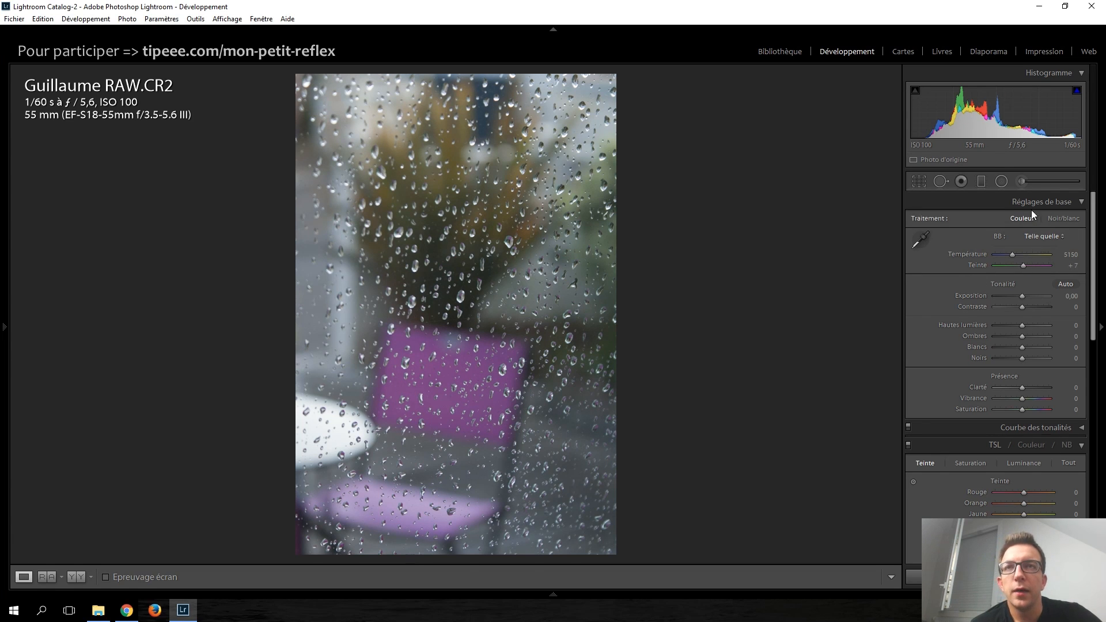
Step: Try to desaturate the pink remnant at the photo's lower-left edge with a size 4 adjustment brush, all effects reset except saturation at −60
{"action": "left_click", "coordinate": [1021, 182]}
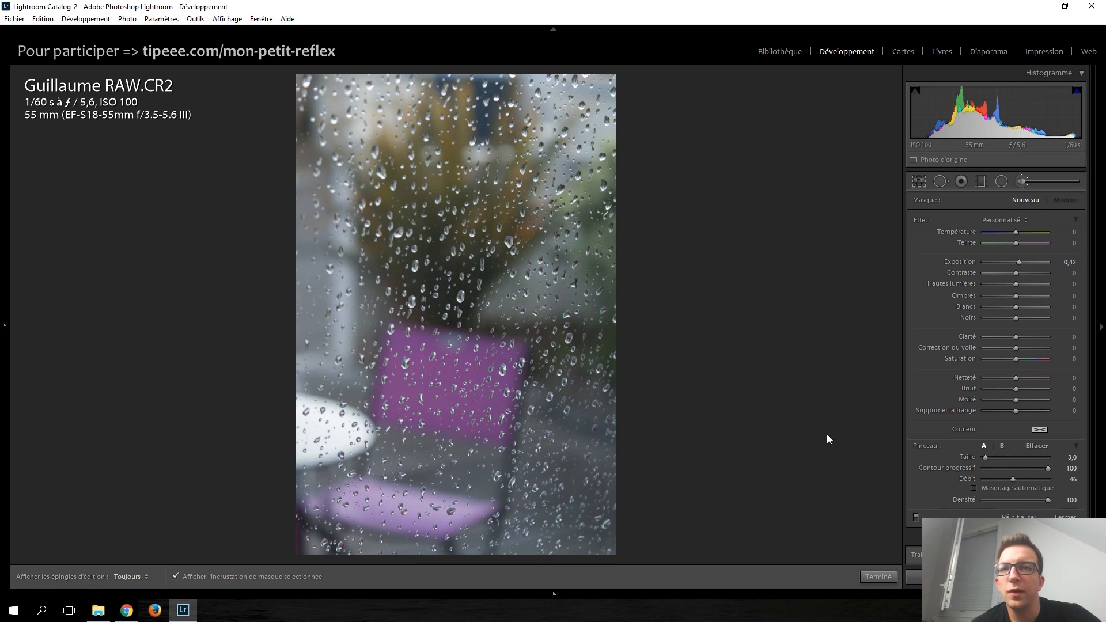
{"action": "double_click", "coordinate": [922, 224]}
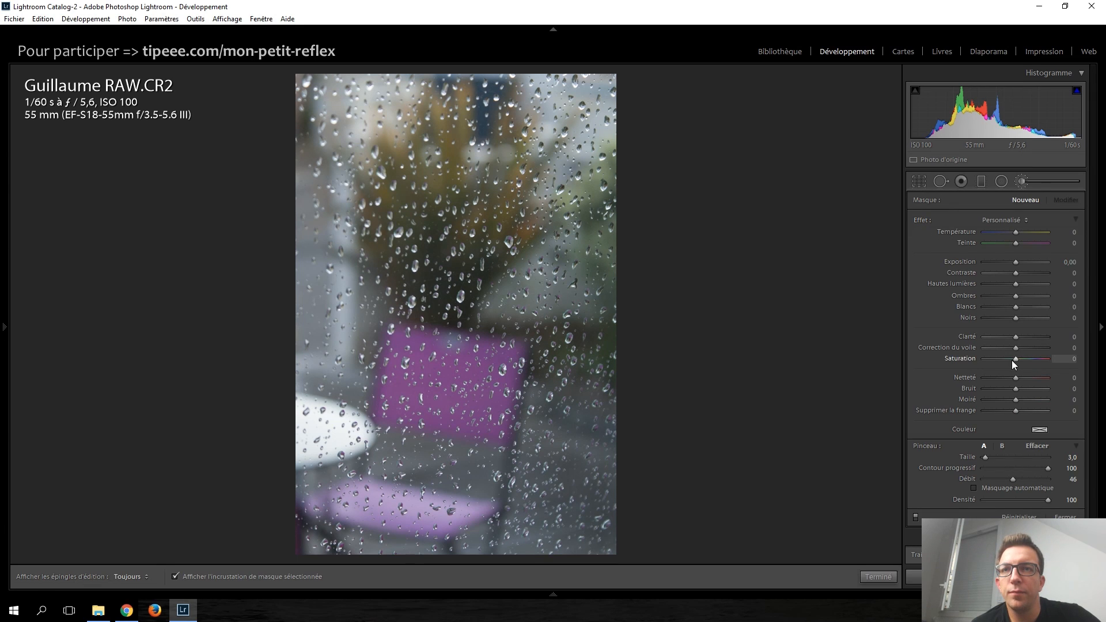
{"action": "left_click_drag", "start_coordinate": [994, 360], "coordinate": [993, 361]}
{"action": "scroll", "coordinate": [285, 521], "scroll_direction": "up", "scroll_amount": 1}
{"action": "left_click_drag", "start_coordinate": [284, 510], "coordinate": [287, 554]}
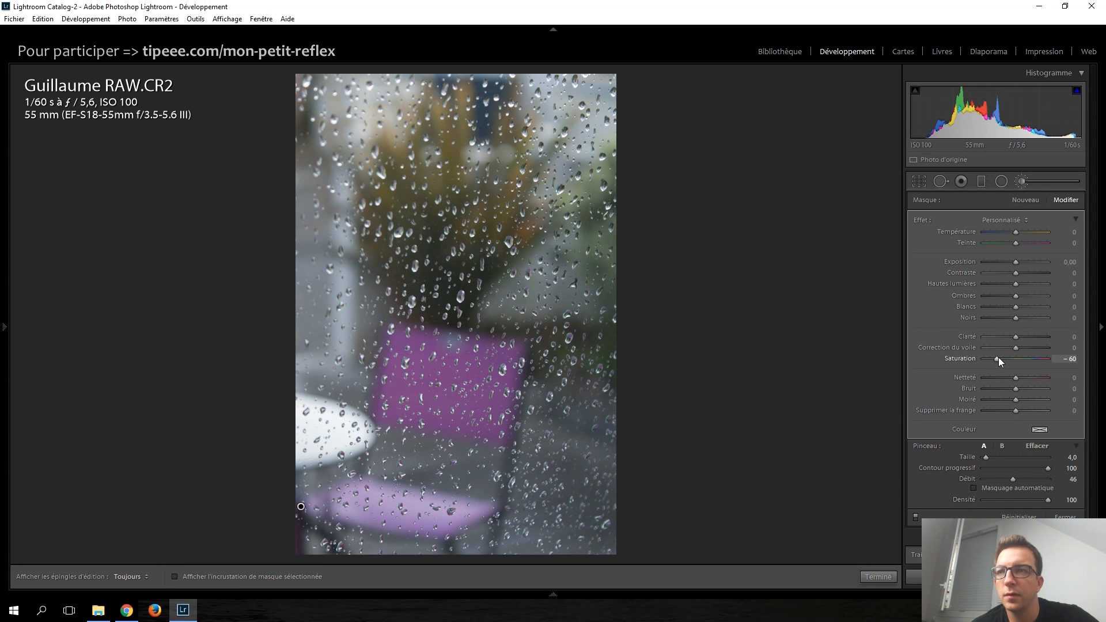
Step: Try the brush stroke's saturation at −100, reset it, delete the stroke and close the adjustment brush
{"action": "left_click_drag", "start_coordinate": [990, 363], "coordinate": [973, 362]}
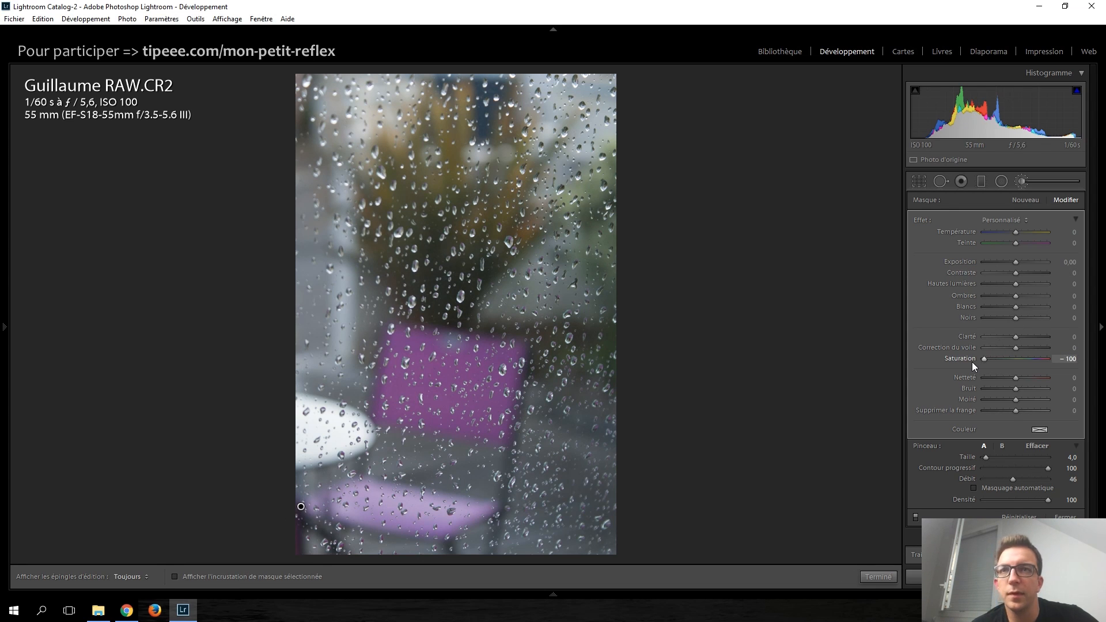
{"action": "double_click", "coordinate": [984, 358]}
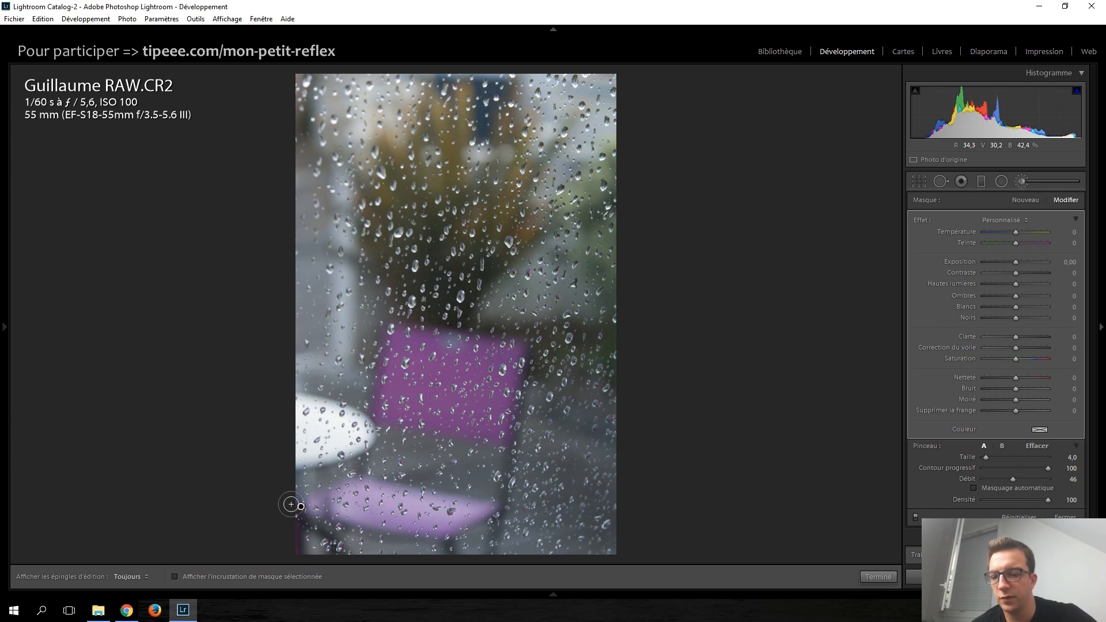
{"action": "key", "text": "Delete"}
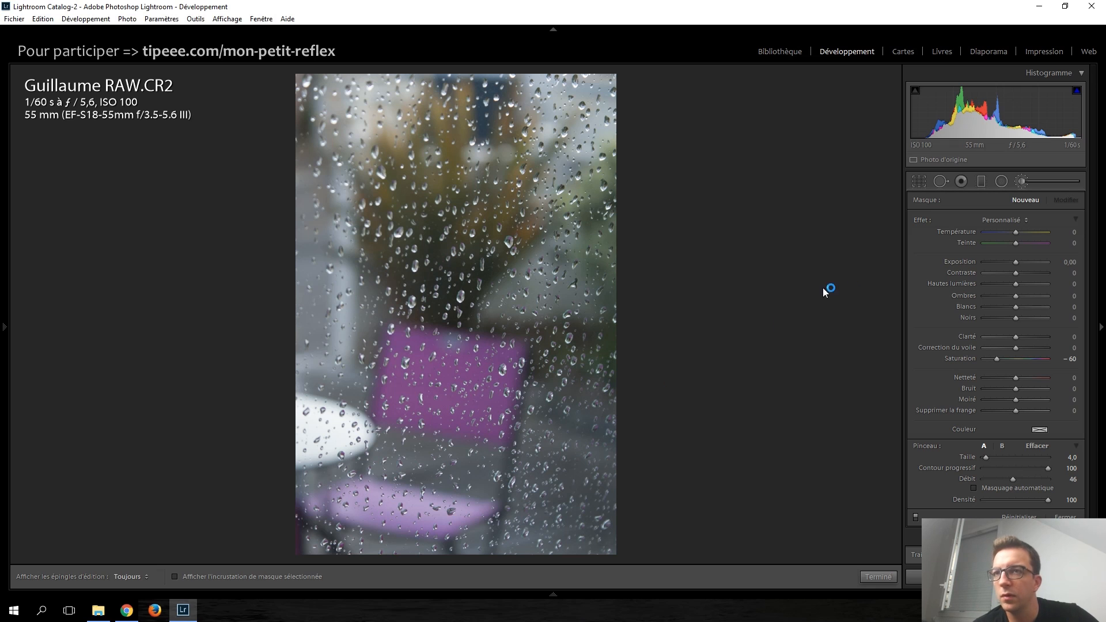
{"action": "left_click", "coordinate": [1026, 184]}
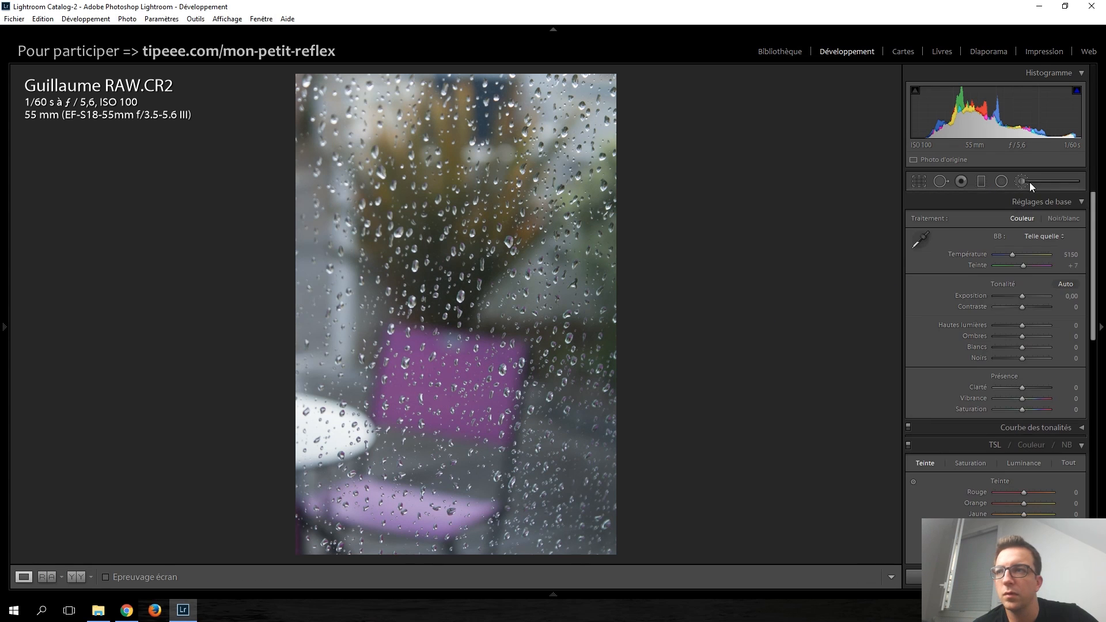
Step: Compare the chair photo's earlier crop states in the edit history and go back to the most recent state
{"action": "left_click", "coordinate": [4, 328]}
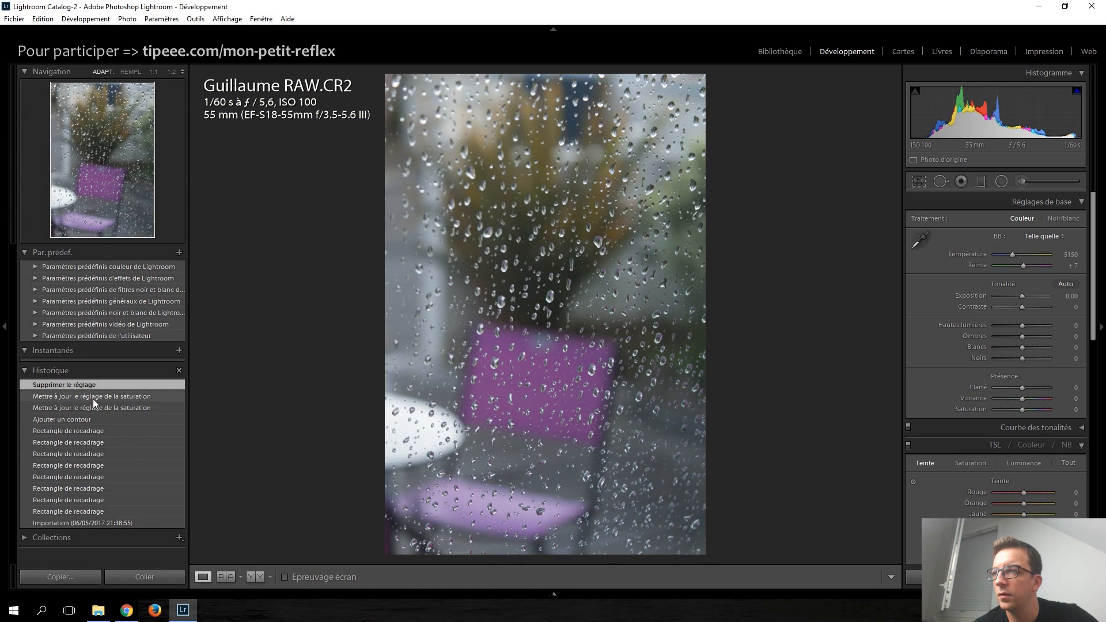
{"action": "left_click", "coordinate": [86, 430]}
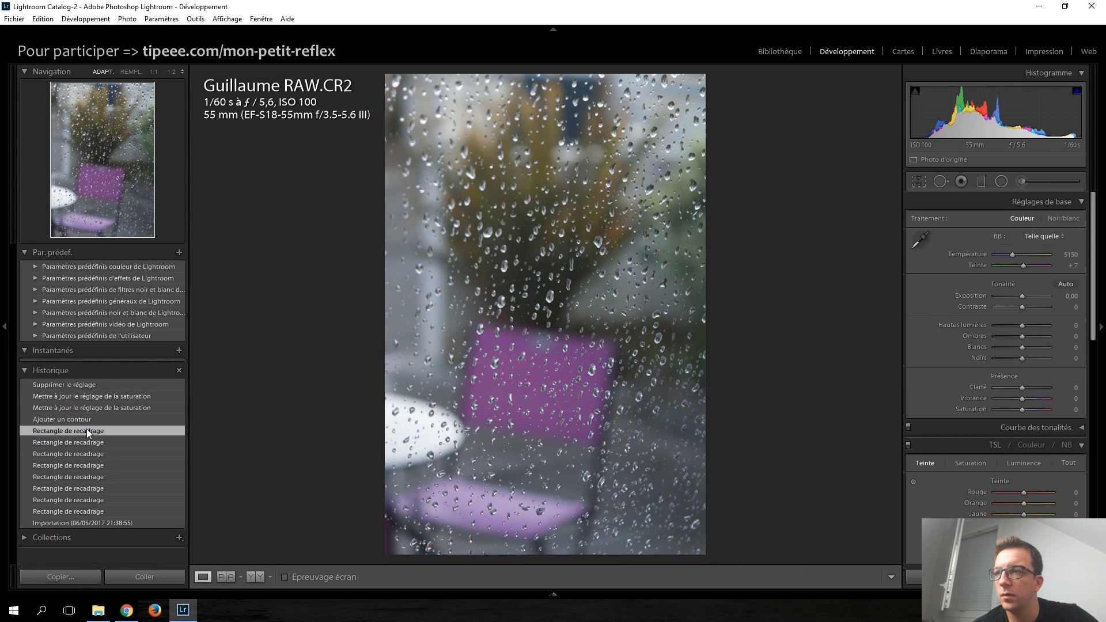
{"action": "left_click", "coordinate": [87, 422]}
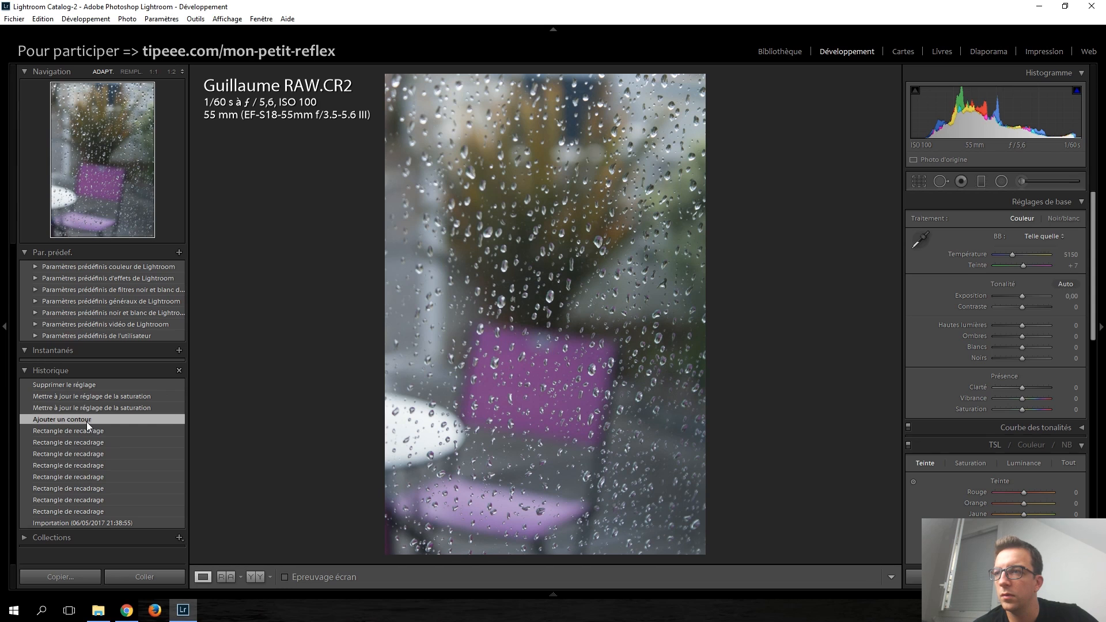
{"action": "left_click", "coordinate": [88, 441]}
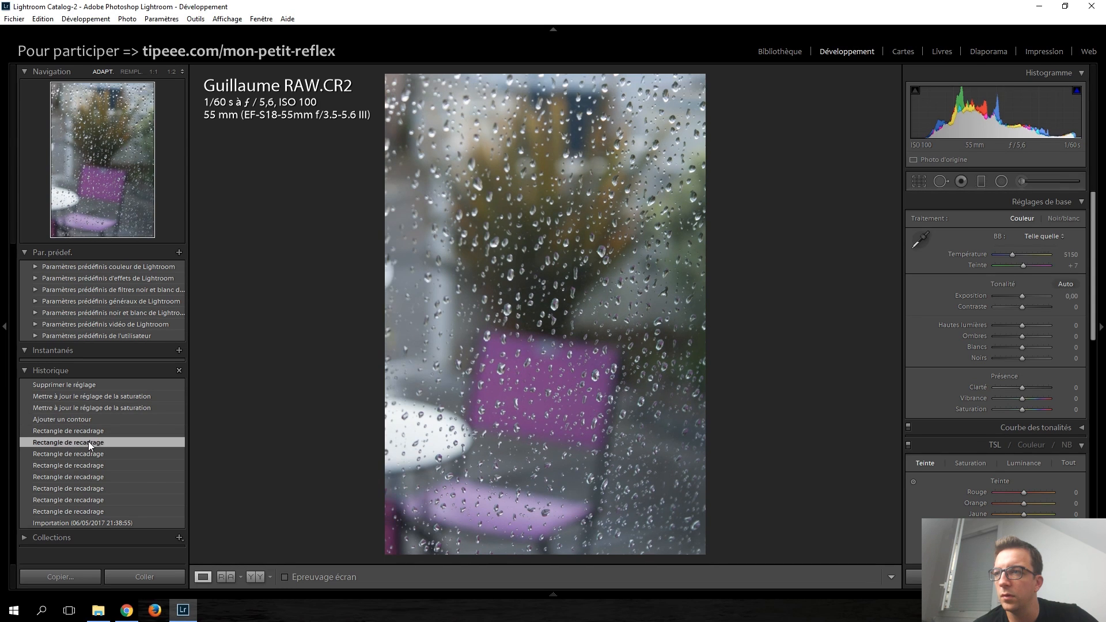
{"action": "left_click", "coordinate": [89, 435]}
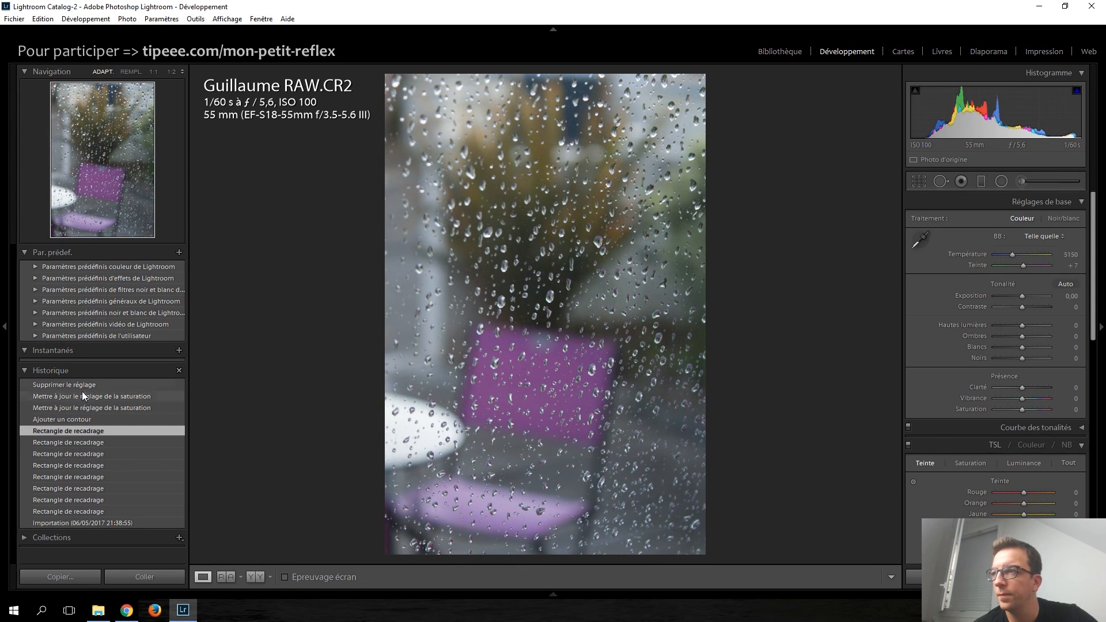
{"action": "left_click", "coordinate": [81, 386]}
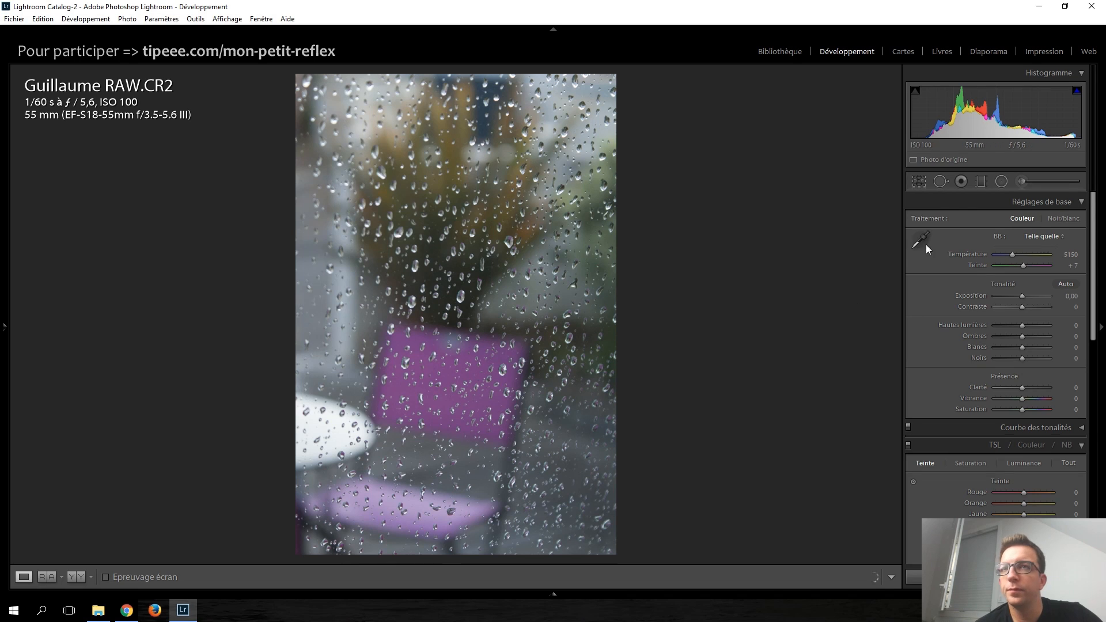
Step: Paint over the pink remnant at the photo's lower-left edge with the adjustment brush at saturation −100 and flow 100
{"action": "left_click", "coordinate": [1036, 185]}
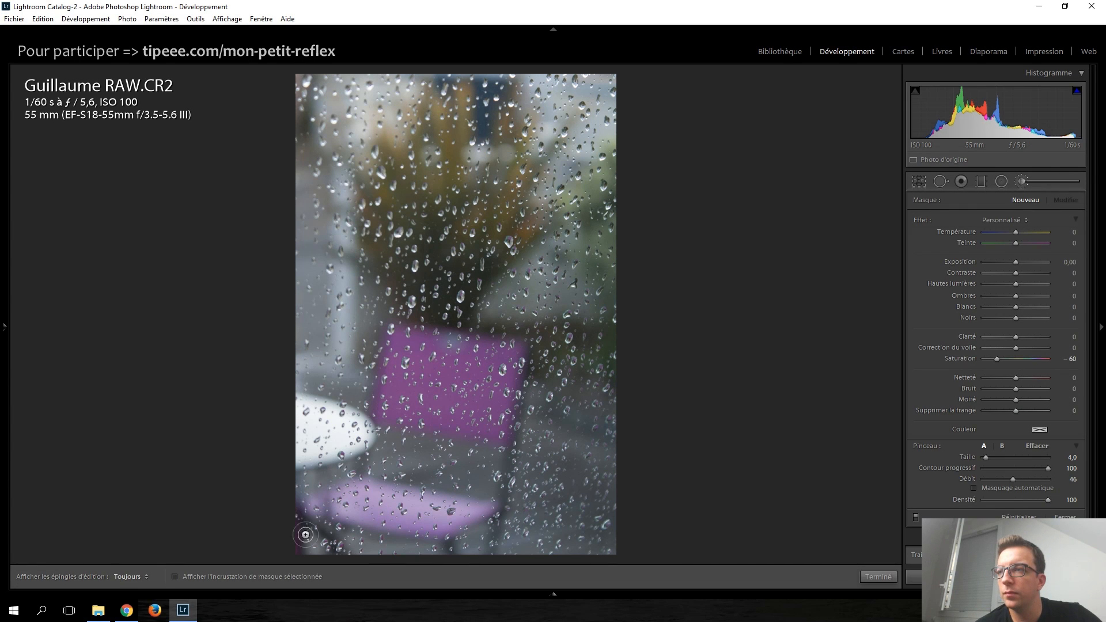
{"action": "left_click_drag", "start_coordinate": [996, 358], "coordinate": [983, 359]}
{"action": "key", "text": "h"}
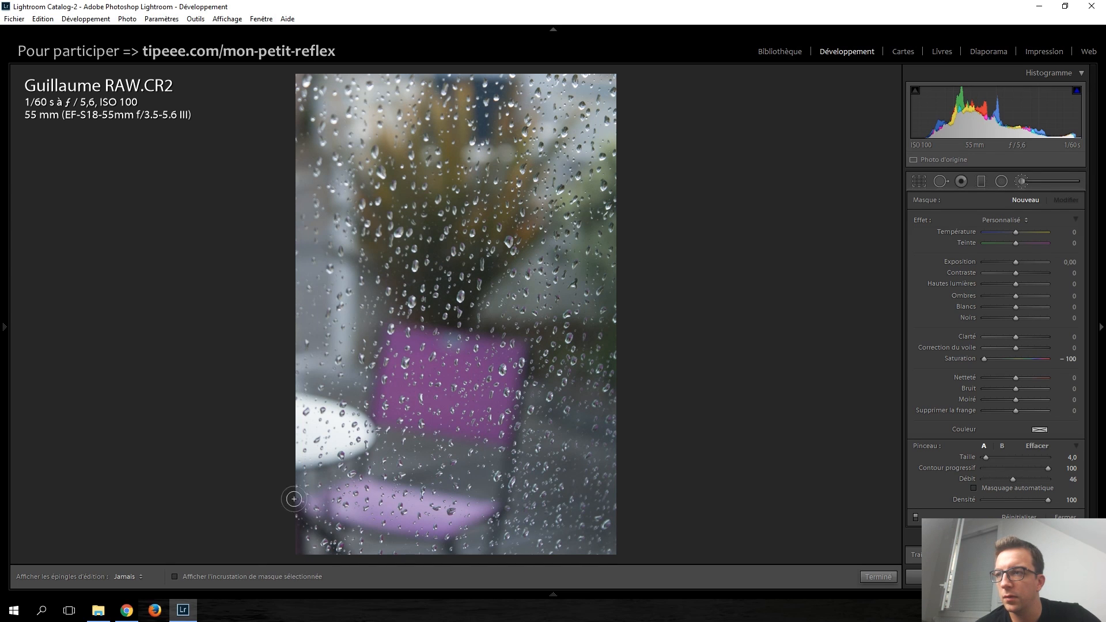
{"action": "left_click_drag", "start_coordinate": [301, 511], "coordinate": [279, 560]}
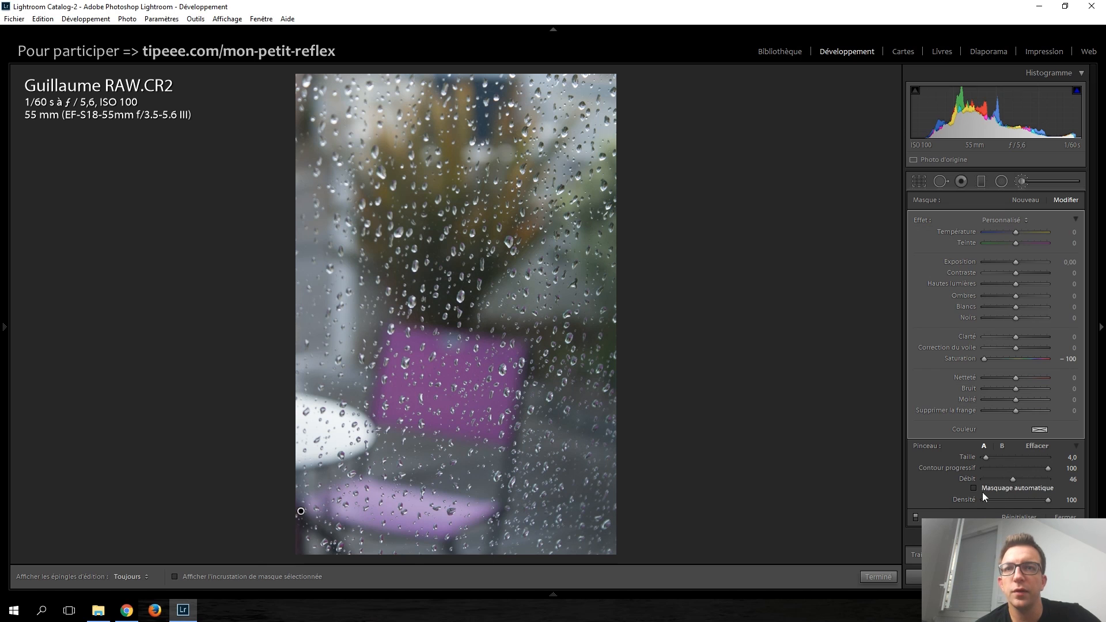
{"action": "left_click_drag", "start_coordinate": [1014, 481], "coordinate": [1064, 481]}
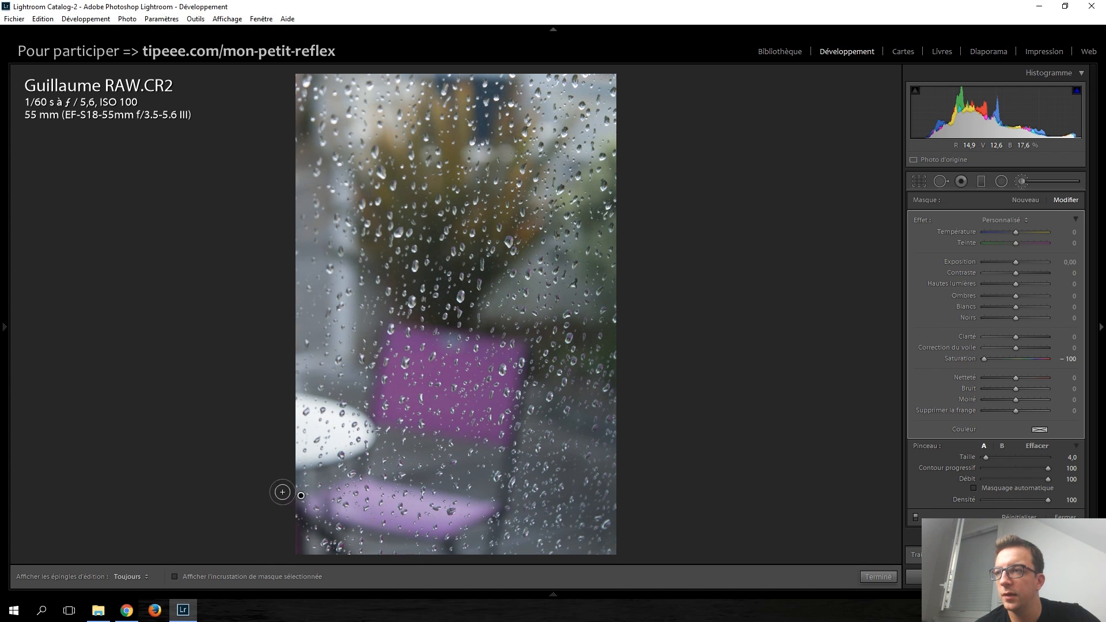
{"action": "key", "text": "h"}
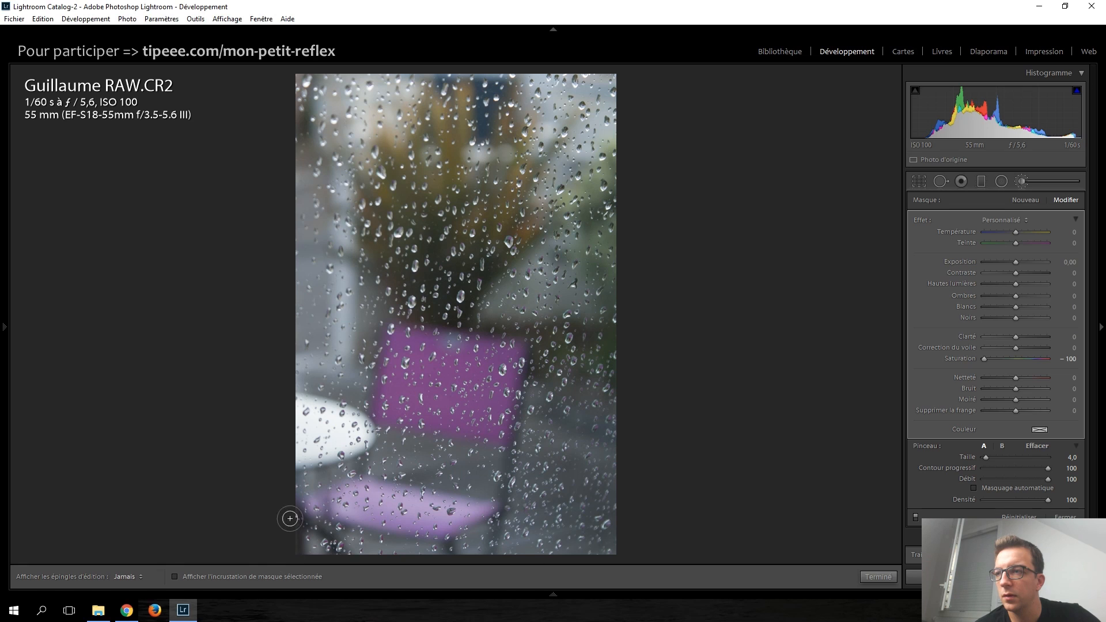
{"action": "key", "text": "h"}
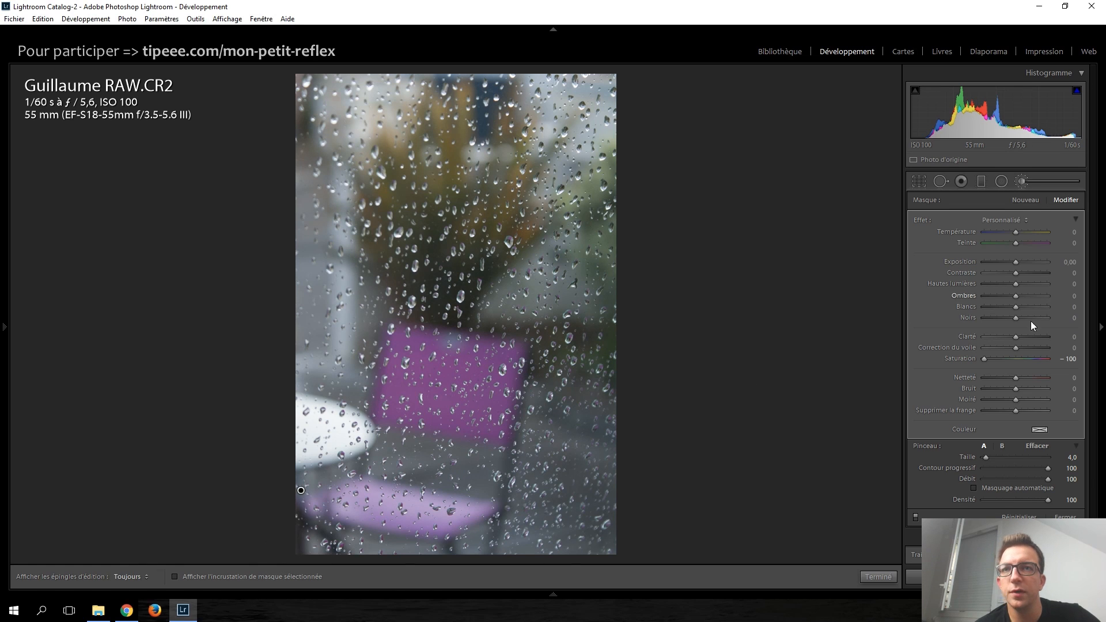
{"action": "left_click", "coordinate": [1033, 184]}
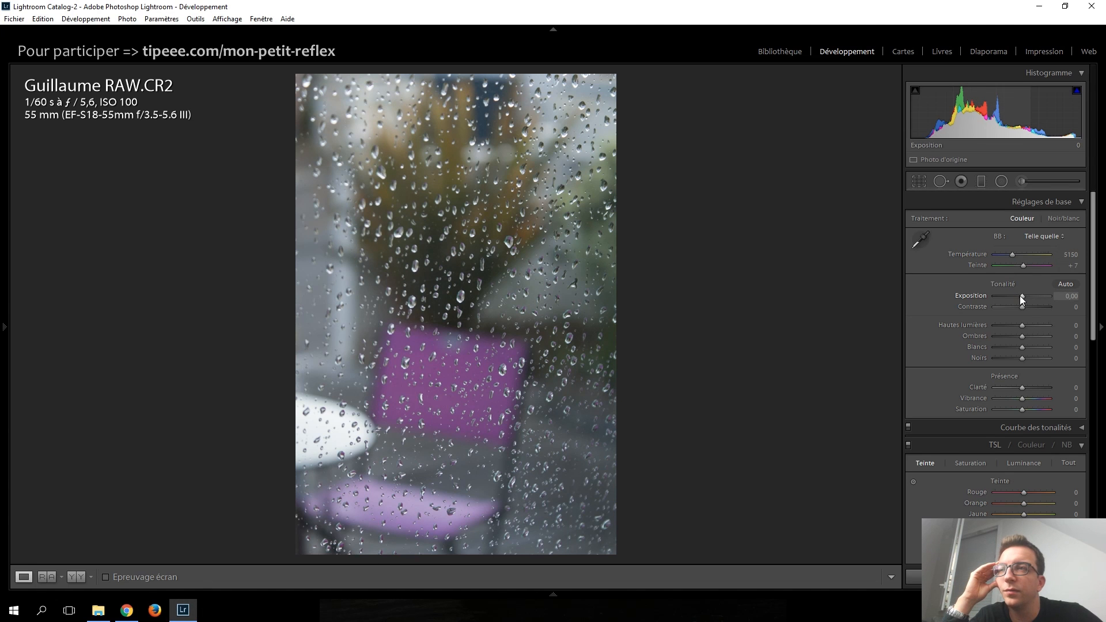
Step: Try the chair photo darker and brighter, settling the exposure at +0.90
{"action": "scroll", "coordinate": [1021, 299], "scroll_direction": "up", "scroll_amount": 13}
{"action": "scroll", "coordinate": [1022, 299], "scroll_direction": "down", "scroll_amount": 20}
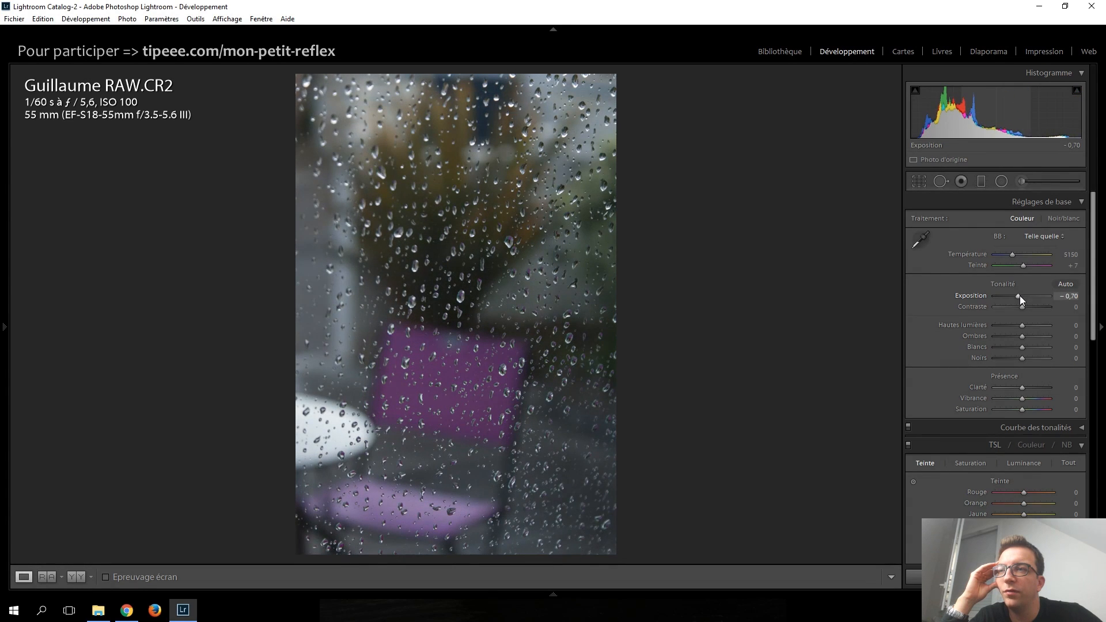
{"action": "scroll", "coordinate": [1020, 299], "scroll_direction": "up", "scroll_amount": 14}
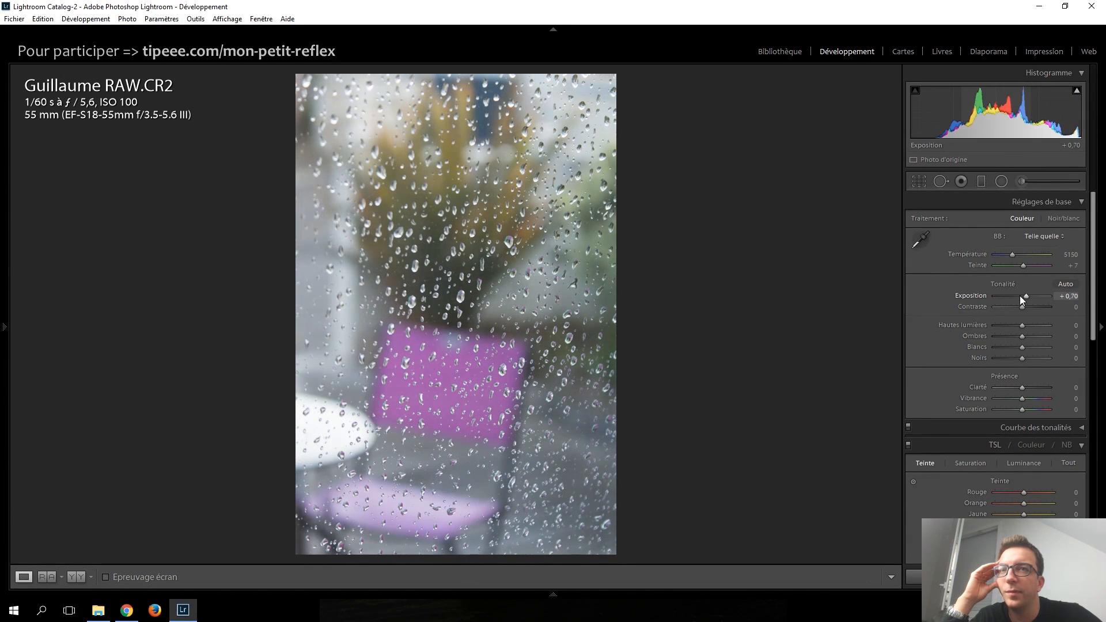
{"action": "scroll", "coordinate": [1020, 299], "scroll_direction": "up", "scroll_amount": 5}
{"action": "key", "text": "Down"}
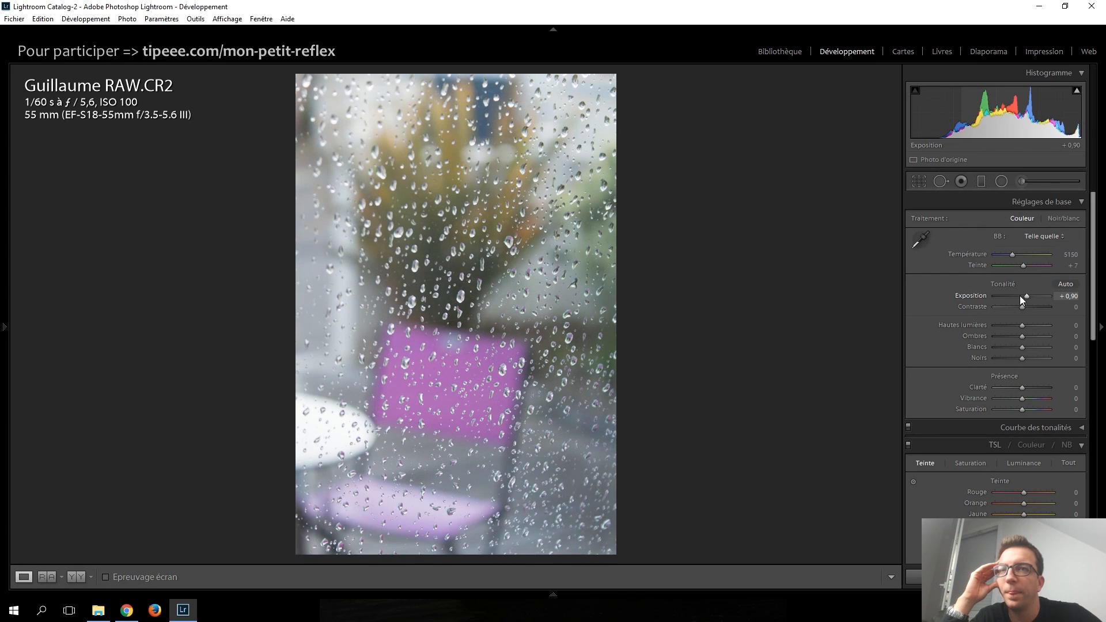
Step: Lower the chair photo's highlights to −35
{"action": "key", "text": "Down"}
{"action": "key", "text": "Down"}
{"action": "key", "text": "Down"}
{"action": "key", "text": "Down"}
{"action": "key", "text": "Down"}
{"action": "key", "text": "Down"}
{"action": "key", "text": "Down"}
Step: Raise the chair photo's shadows to +65
{"action": "key", "text": "Up"}
{"action": "key", "text": "Up"}
{"action": "key", "text": "Up"}
{"action": "key", "text": "Up"}
{"action": "key", "text": "Up"}
{"action": "key", "text": "Up"}
{"action": "key", "text": "Up"}
{"action": "key", "text": "Up"}
{"action": "key", "text": "Up"}
{"action": "key", "text": "Up"}
{"action": "key", "text": "Up"}
{"action": "key", "text": "Up"}
{"action": "key", "text": "Up"}
{"action": "key", "text": "Up"}
{"action": "key", "text": "Up"}
{"action": "key", "text": "Up"}
{"action": "key", "text": "Up"}
{"action": "key", "text": "Down"}
{"action": "key", "text": "Down"}
{"action": "key", "text": "Down"}
{"action": "key", "text": "Down"}
Step: Set the chair photo's whites to +40 and its blacks to −15
{"action": "key", "text": "Up"}
{"action": "key", "text": "Up"}
{"action": "key", "text": "Up"}
{"action": "key", "text": "Up"}
{"action": "key", "text": "Up"}
{"action": "key", "text": "Up"}
{"action": "key", "text": "Up"}
{"action": "key", "text": "Up"}
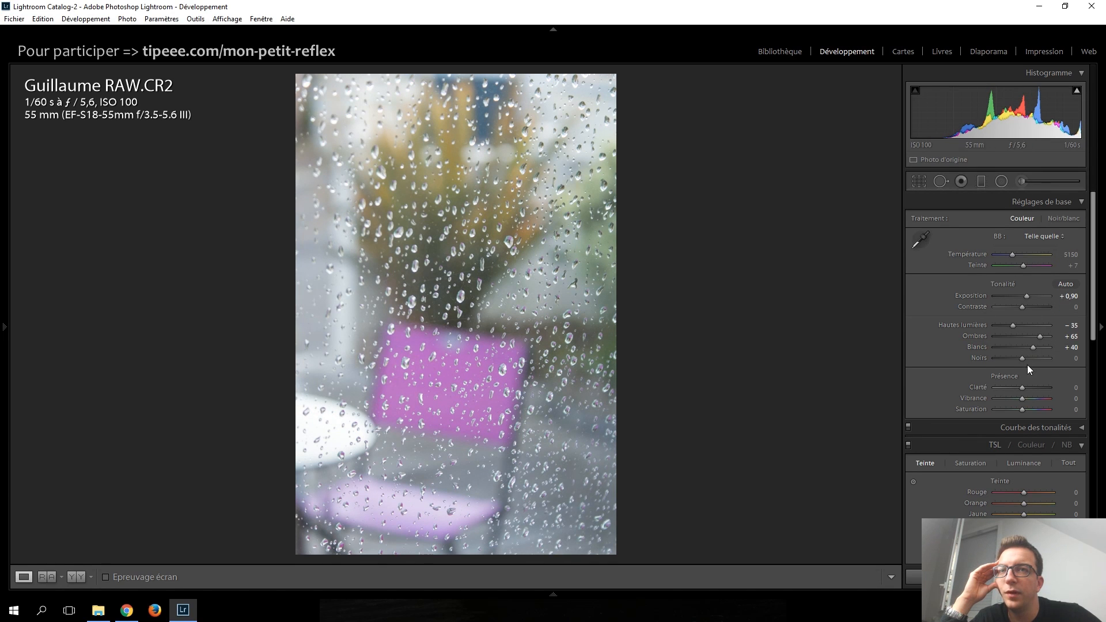
{"action": "key", "text": "Down"}
{"action": "key", "text": "Down"}
{"action": "key", "text": "Down"}
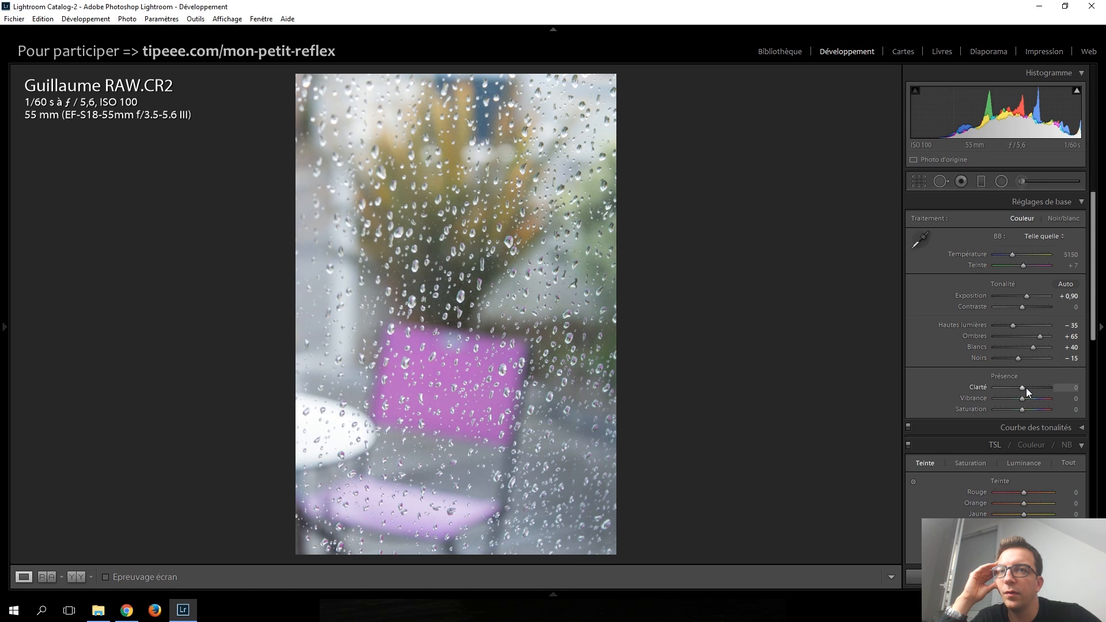
Step: Test stronger clarity on the raindrops and settle it at +30
{"action": "key", "text": "Up"}
{"action": "key", "text": "Up"}
{"action": "key", "text": "Up"}
{"action": "key", "text": "Up"}
{"action": "key", "text": "Up"}
{"action": "key", "text": "Up"}
{"action": "key", "text": "Up"}
{"action": "key", "text": "Up"}
{"action": "key", "text": "Up"}
{"action": "key", "text": "Up"}
{"action": "key", "text": "Up"}
{"action": "key", "text": "Up"}
{"action": "key", "text": "Up"}
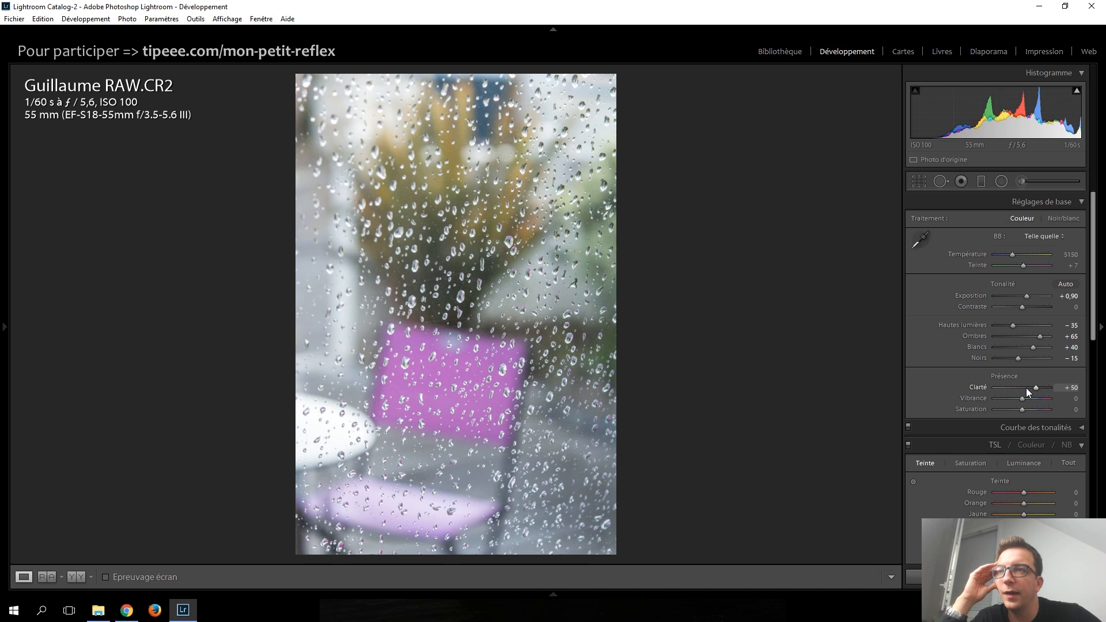
{"action": "key", "text": "Down"}
{"action": "key", "text": "Down"}
{"action": "key", "text": "Down"}
{"action": "key", "text": "Down"}
{"action": "key", "text": "Down"}
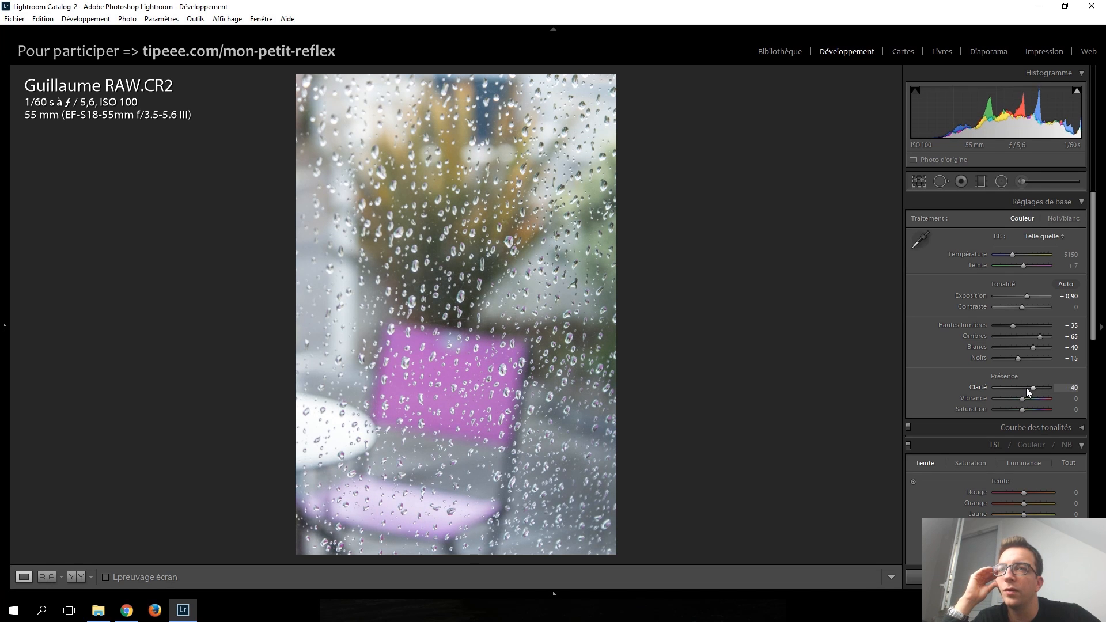
{"action": "key", "text": "Down"}
{"action": "key", "text": "Down"}
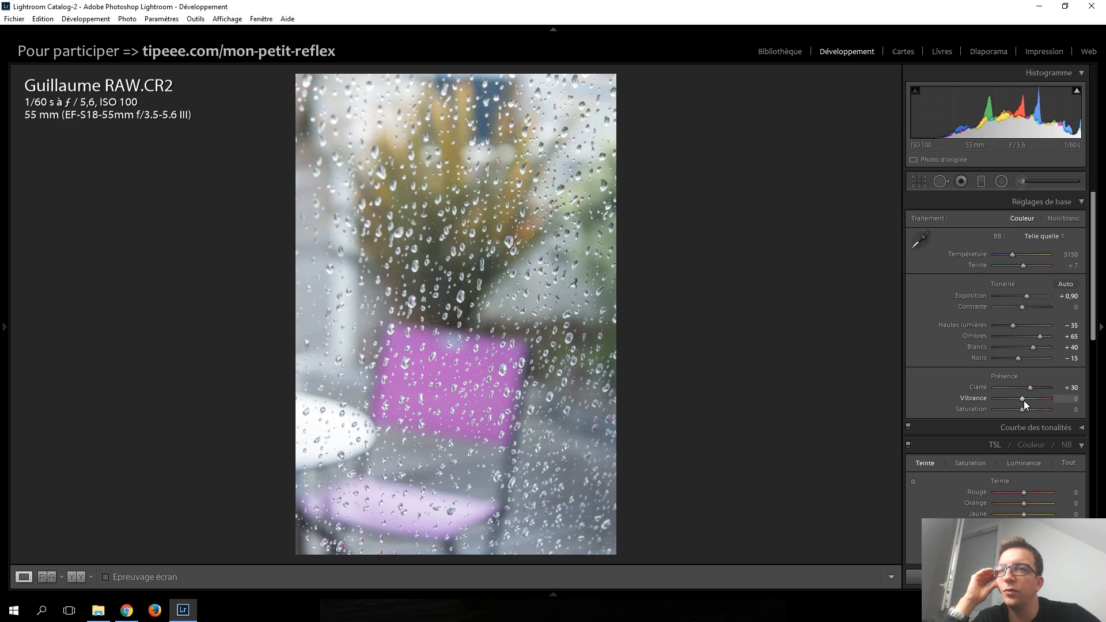
Step: Try the photo's overall saturation at +20 and reset it to 0
{"action": "key", "text": "Up"}
{"action": "key", "text": "Up"}
{"action": "key", "text": "Up"}
{"action": "key", "text": "Up"}
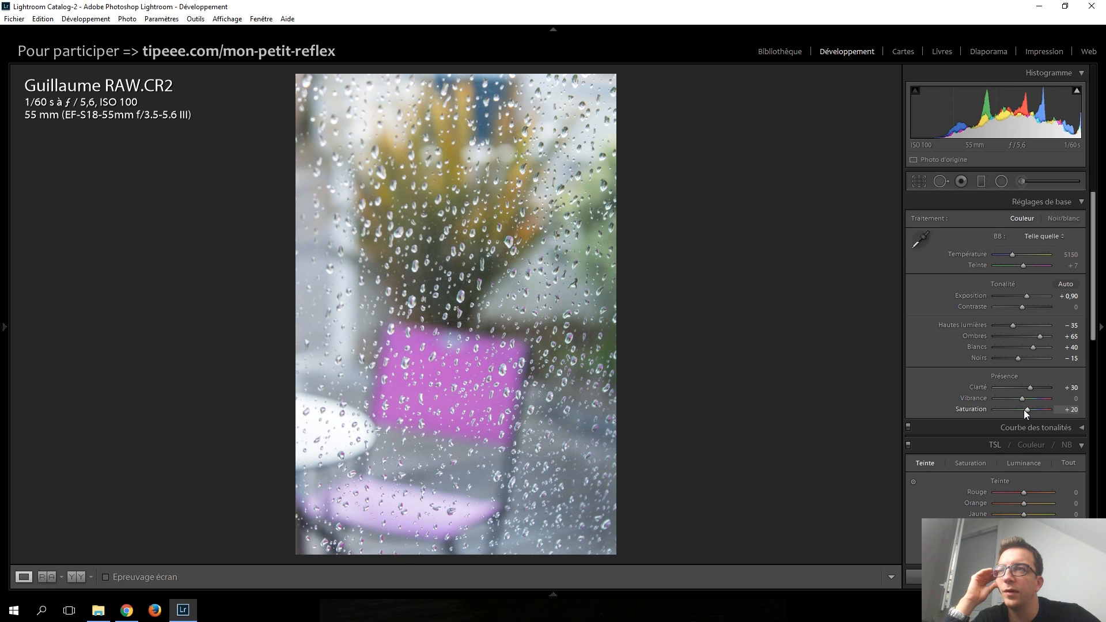
{"action": "double_click", "coordinate": [1025, 410]}
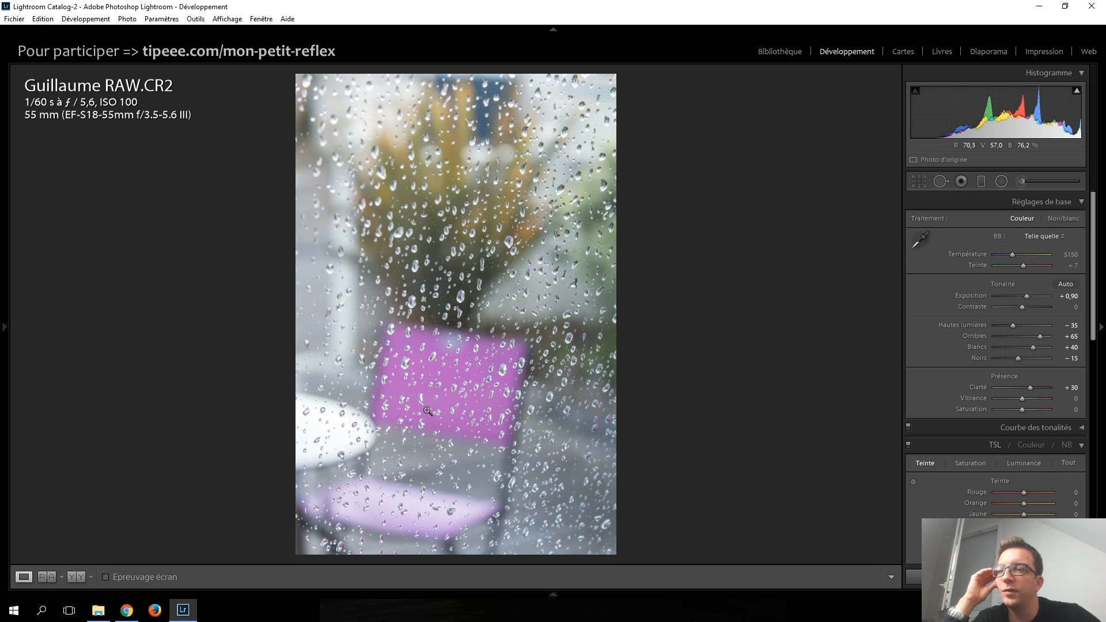
Step: Add a slightly tilted graduated filter over the lower part with the chair, all effects reset and saturation at 47
{"action": "left_click", "coordinate": [981, 180]}
{"action": "left_click_drag", "start_coordinate": [415, 450], "coordinate": [428, 289]}
{"action": "left_click_drag", "start_coordinate": [419, 370], "coordinate": [439, 349]}
{"action": "double_click", "coordinate": [920, 220]}
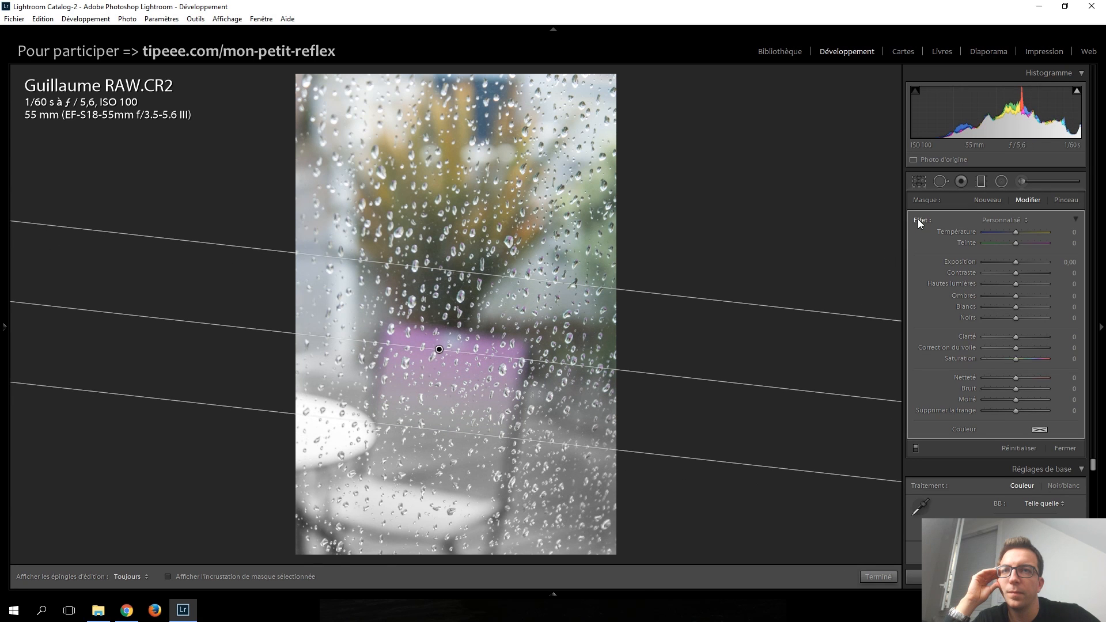
{"action": "left_click_drag", "start_coordinate": [1018, 358], "coordinate": [1039, 358]}
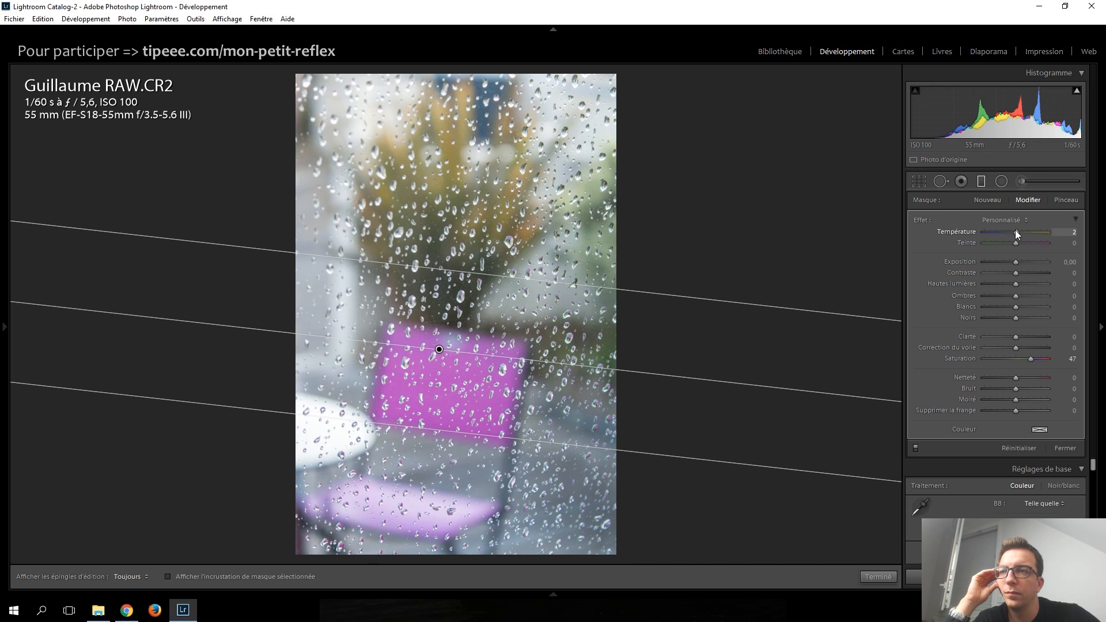
{"action": "left_click", "coordinate": [982, 182]}
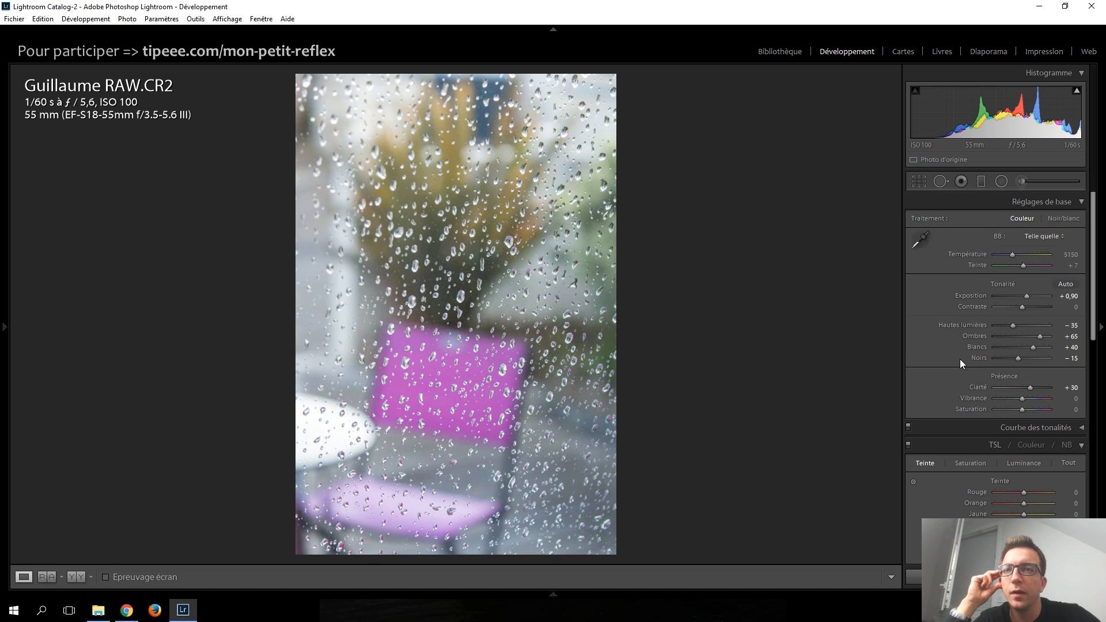
Step: Raise the chair photo's vibrance to +15
{"action": "scroll", "coordinate": [959, 358], "scroll_direction": "down", "scroll_amount": 3}
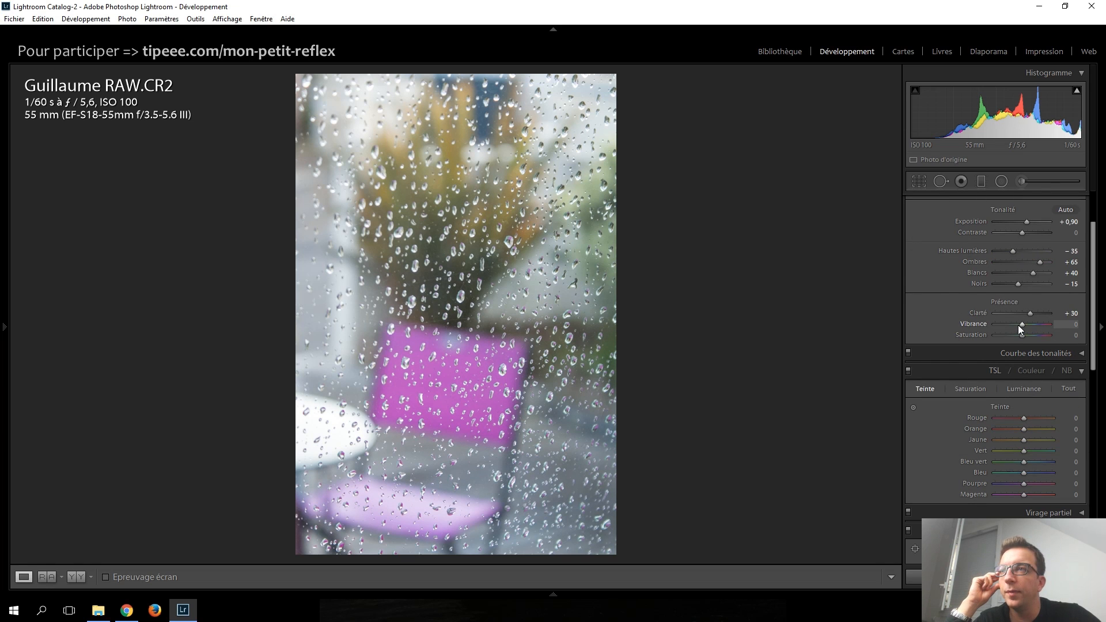
{"action": "scroll", "coordinate": [1018, 325], "scroll_direction": "up", "scroll_amount": 3}
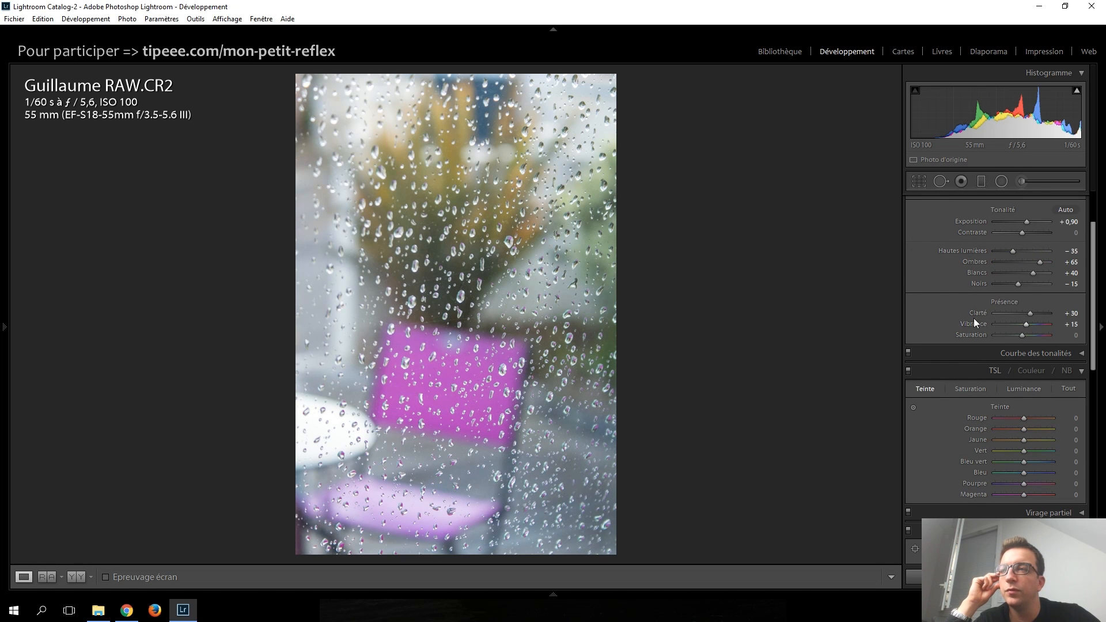
Step: Raise the sharpening amount to about 49 and set the post-crop vignetting amount to −10
{"action": "scroll", "coordinate": [942, 307], "scroll_direction": "down", "scroll_amount": 12}
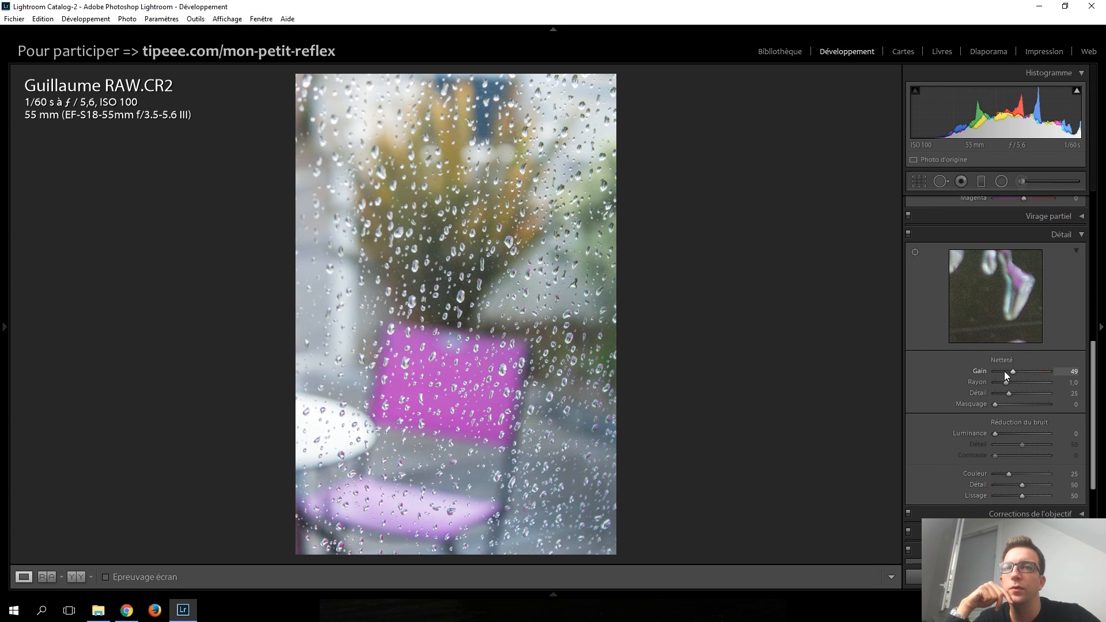
{"action": "scroll", "coordinate": [934, 379], "scroll_direction": "down", "scroll_amount": 7}
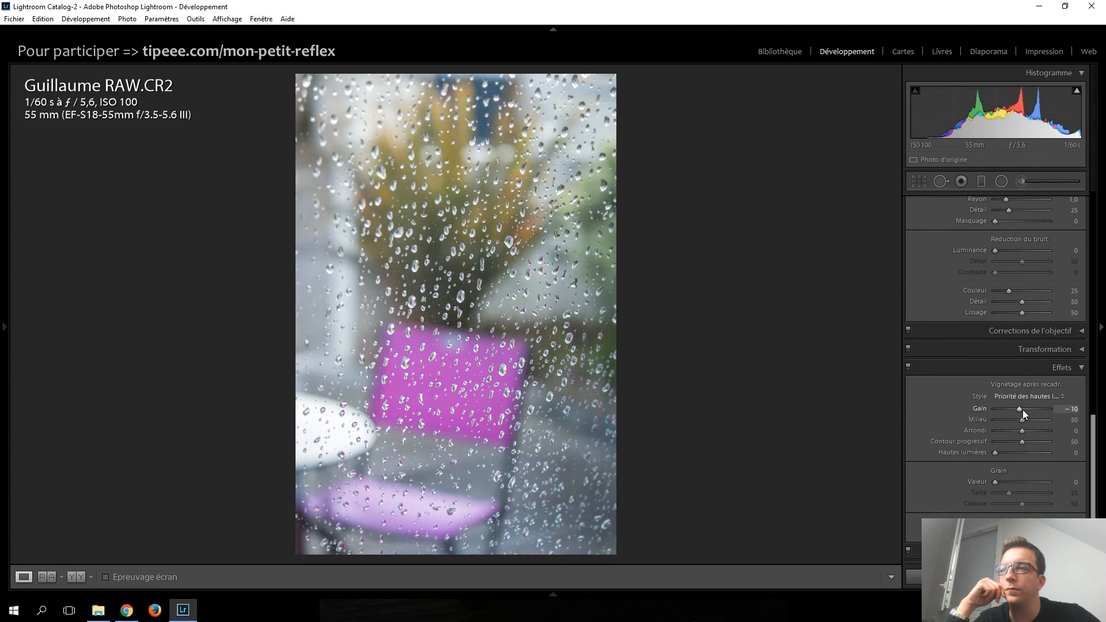
Step: Lower the chair photo's contrast to −20
{"action": "scroll", "coordinate": [939, 410], "scroll_direction": "up", "scroll_amount": 20}
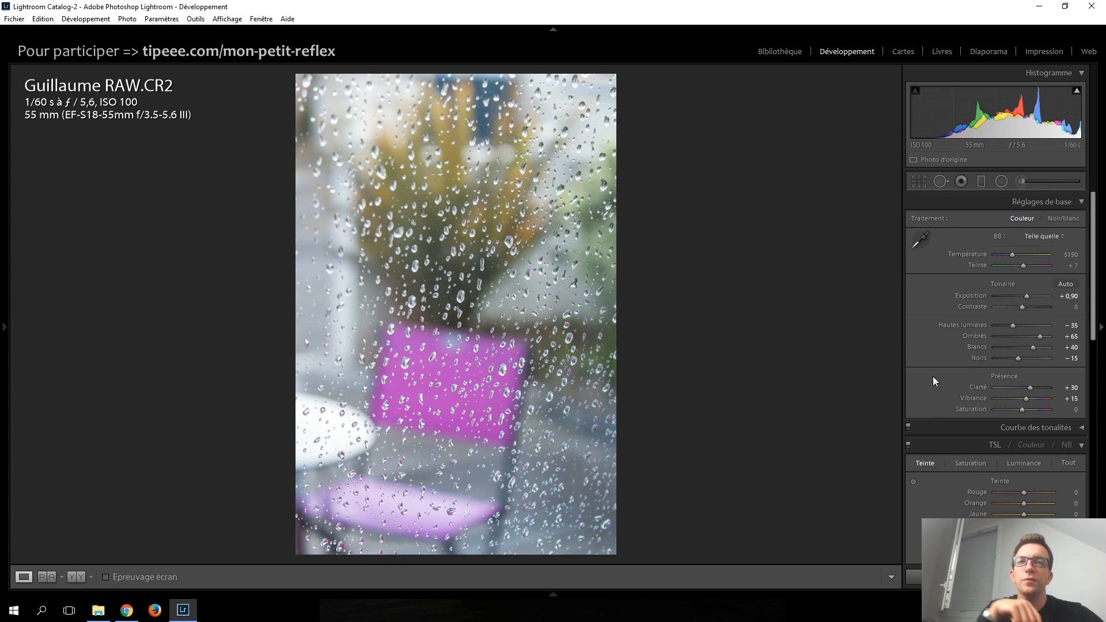
{"action": "key", "text": "Down"}
{"action": "key", "text": "Down"}
{"action": "key", "text": "Down"}
{"action": "key", "text": "Down"}
{"action": "key", "text": "Down"}
{"action": "key", "text": "Down"}
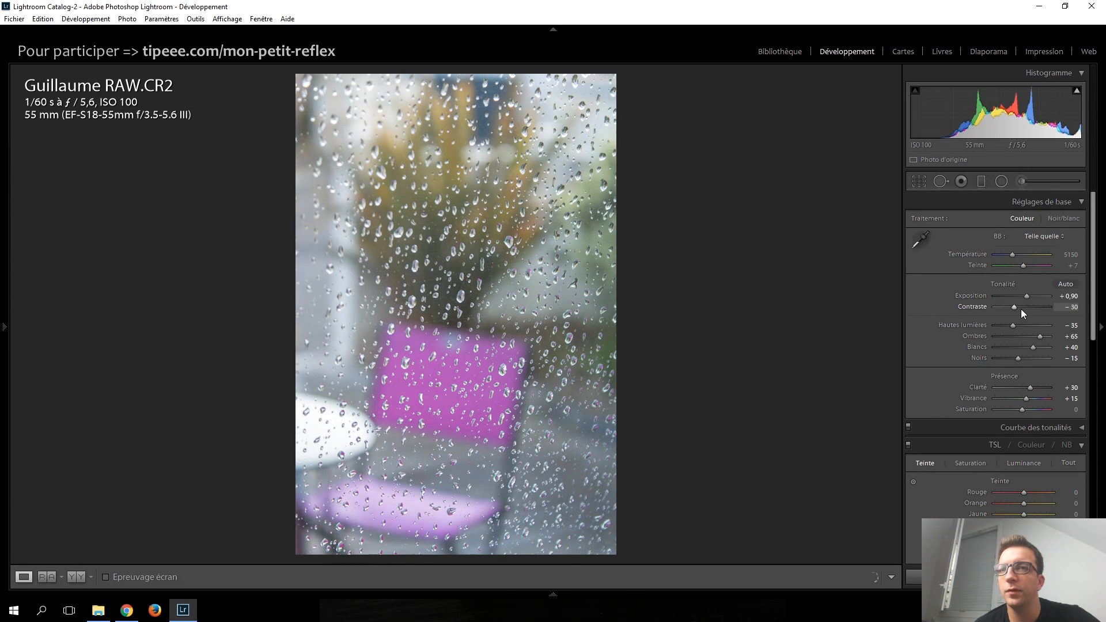
{"action": "key", "text": "Up"}
{"action": "key", "text": "Up"}
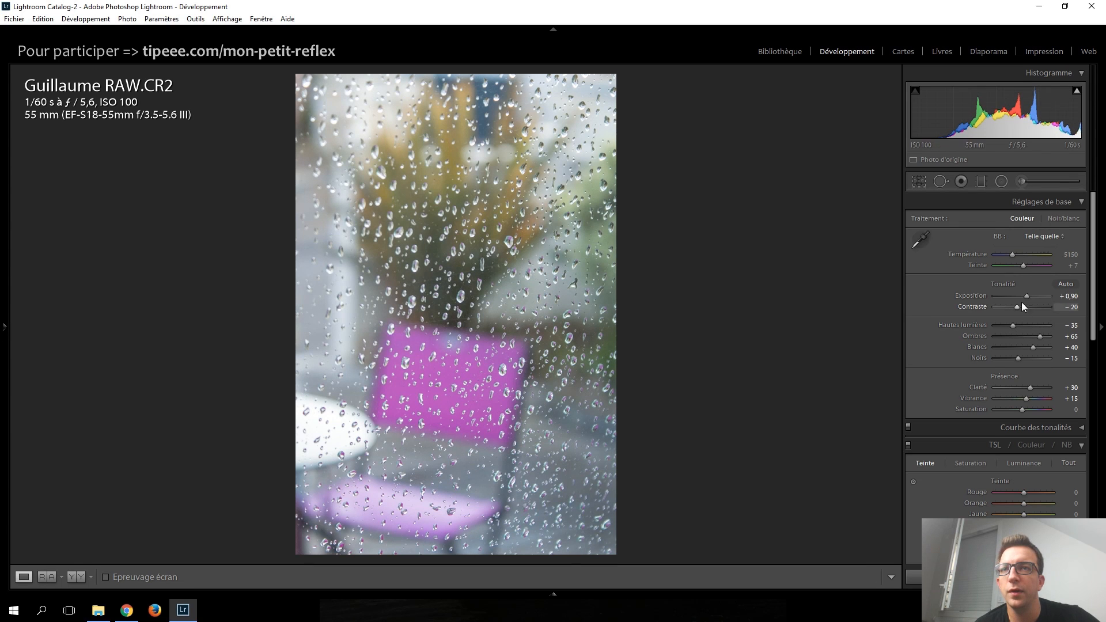
Step: Brighten the chair photo further by setting the exposure to +1.30
{"action": "key", "text": "Up"}
{"action": "key", "text": "Up"}
{"action": "key", "text": "Up"}
{"action": "key", "text": "Up"}
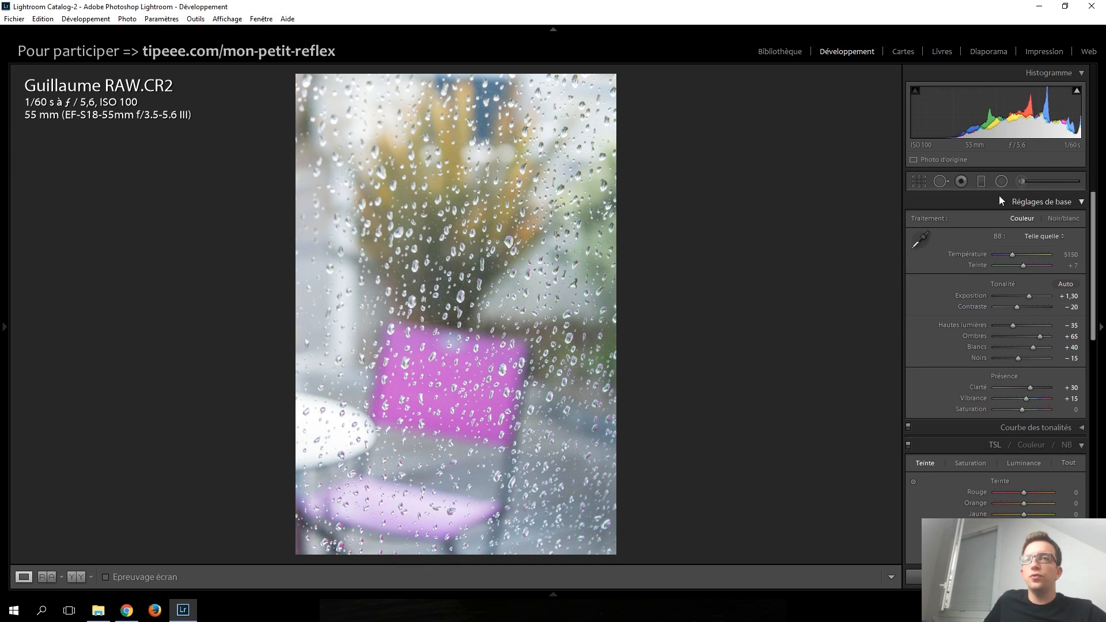
Step: Add a graduated filter across the upper chair back, with temperature 4 and saturation about 36
{"action": "left_click", "coordinate": [982, 181]}
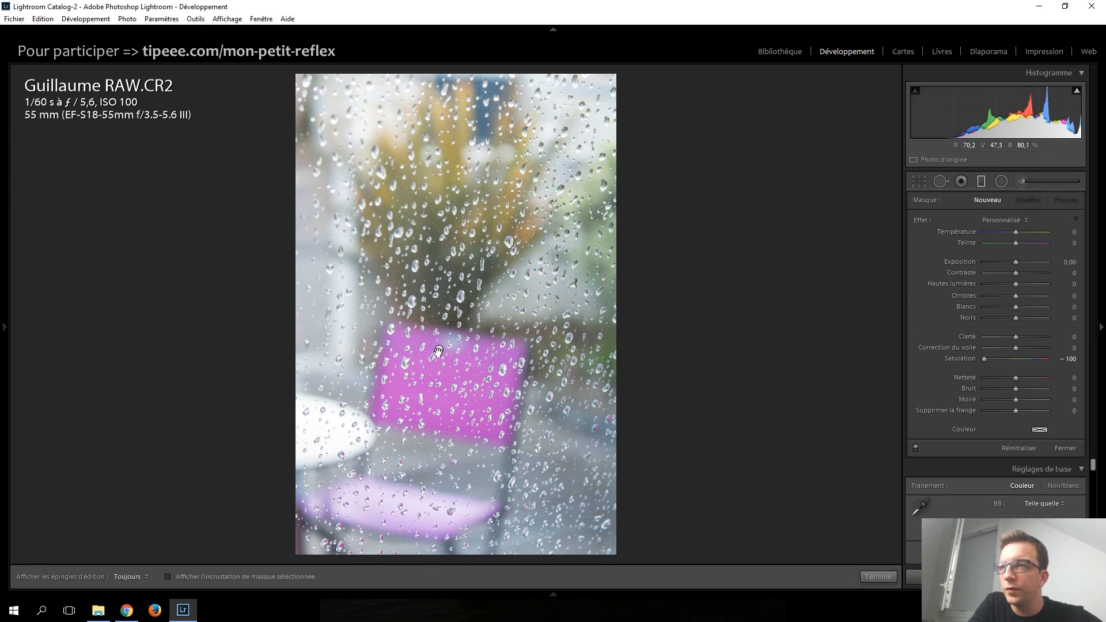
{"action": "left_click_drag", "start_coordinate": [443, 310], "coordinate": [435, 389]}
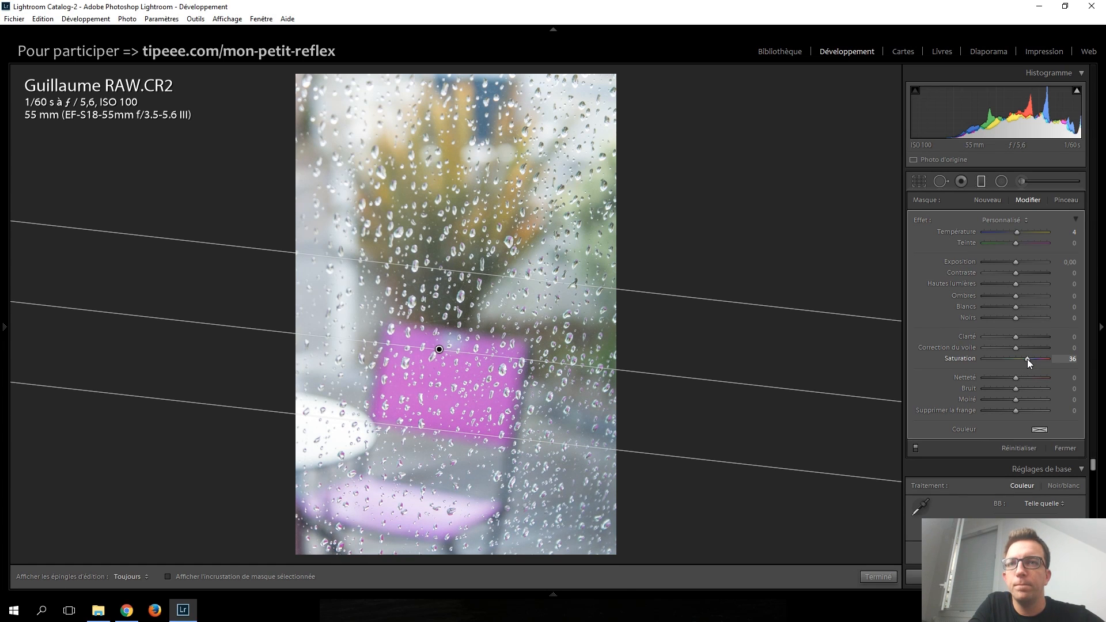
{"action": "left_click", "coordinate": [984, 184]}
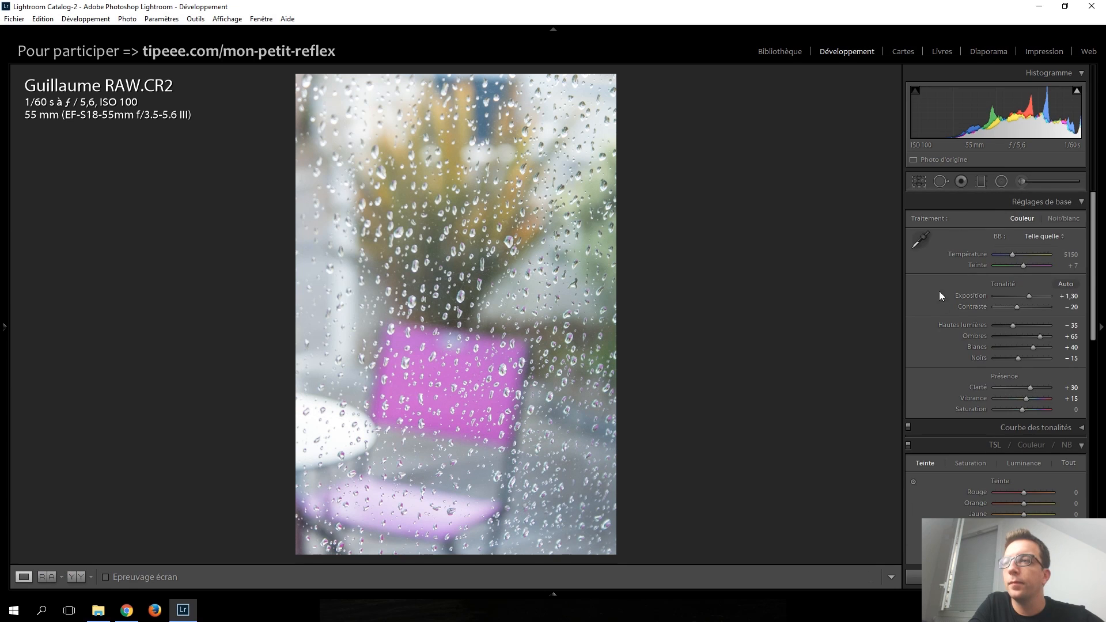
Step: Compare the edited RAW version of the chair photo with the participant's own JPG version
{"action": "scroll", "coordinate": [946, 362], "scroll_direction": "down", "scroll_amount": 5}
{"action": "scroll", "coordinate": [946, 361], "scroll_direction": "up", "scroll_amount": 5}
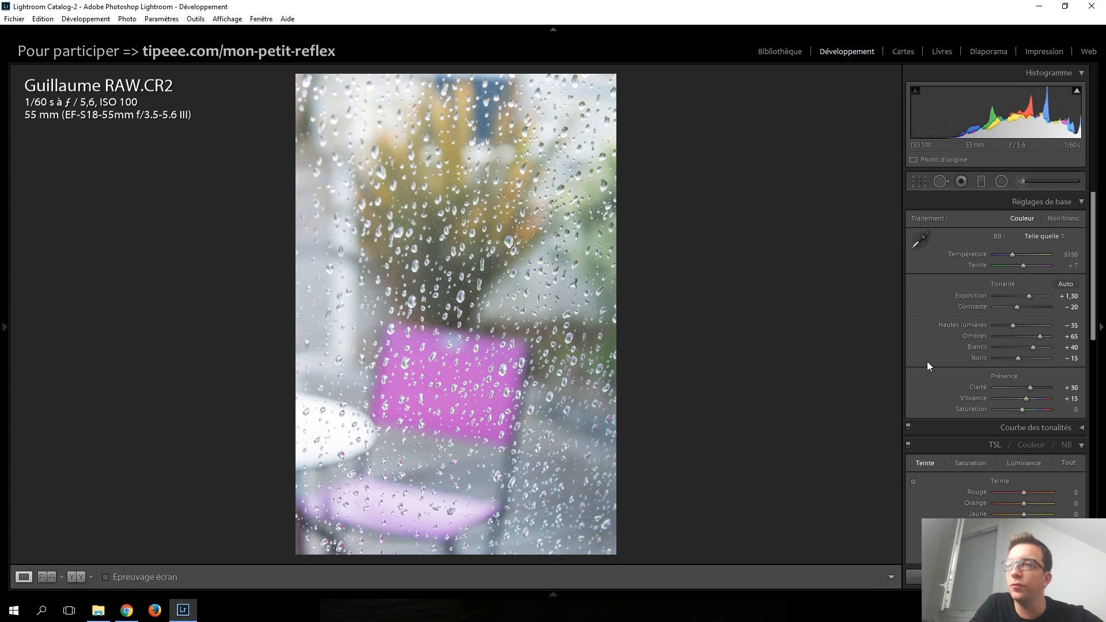
{"action": "key", "text": "Right"}
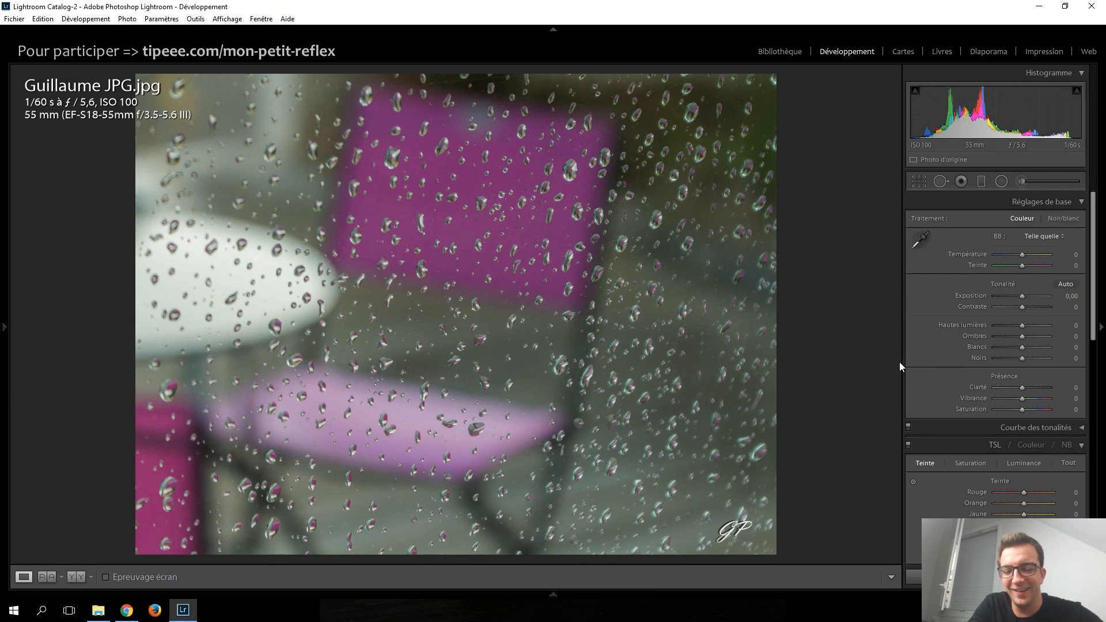
{"action": "key", "text": "Left"}
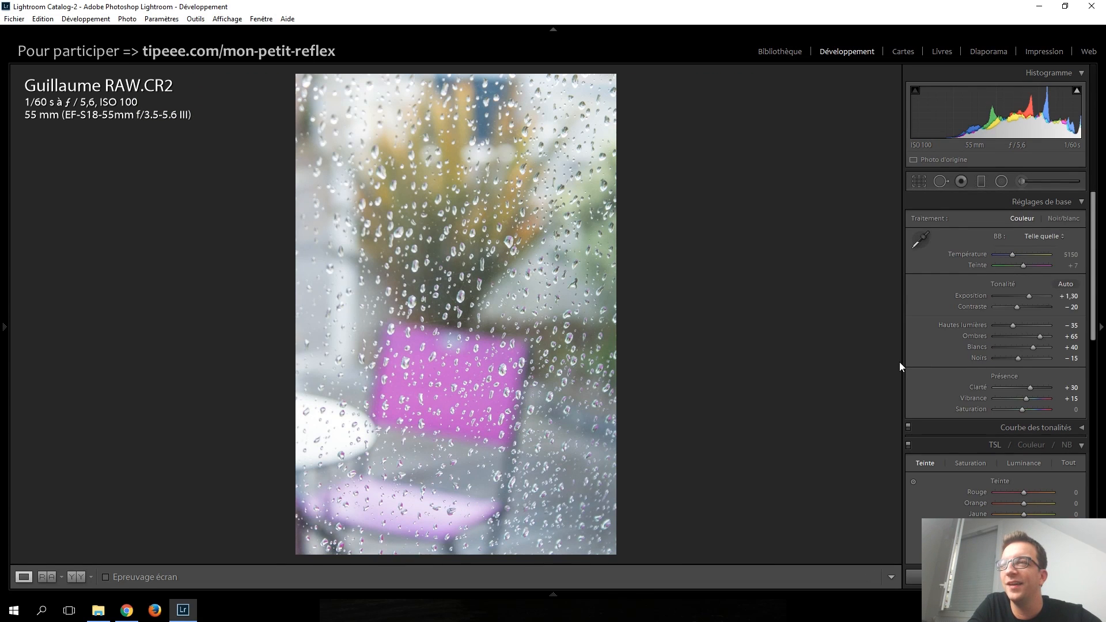
{"action": "key", "text": "Right"}
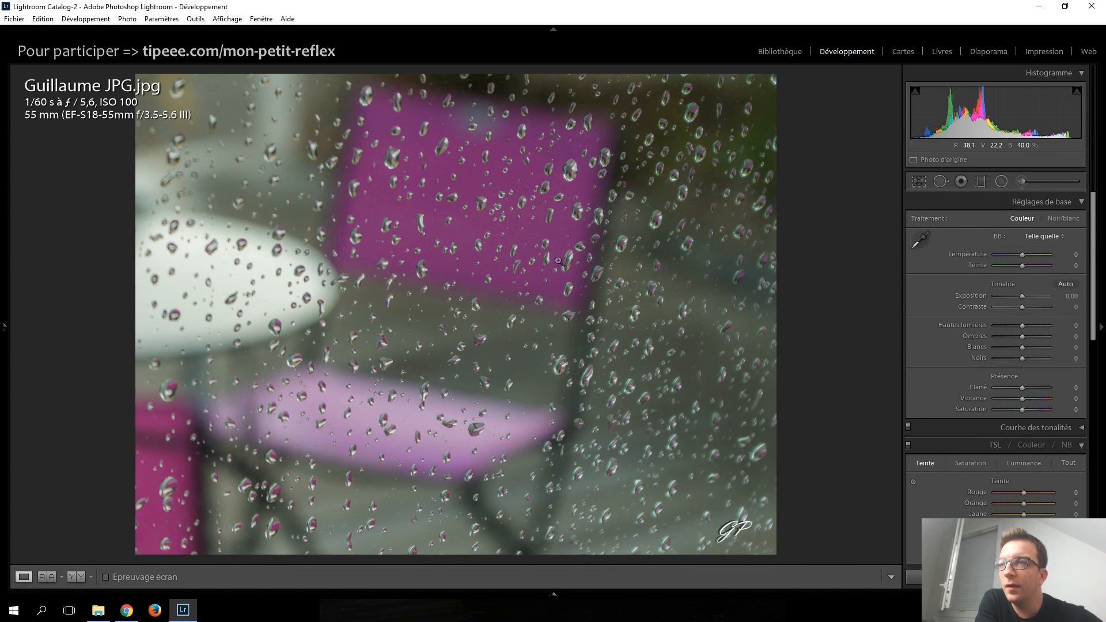
{"action": "left_click", "coordinate": [461, 203]}
{"action": "left_click", "coordinate": [558, 259]}
{"action": "key", "text": "Left"}
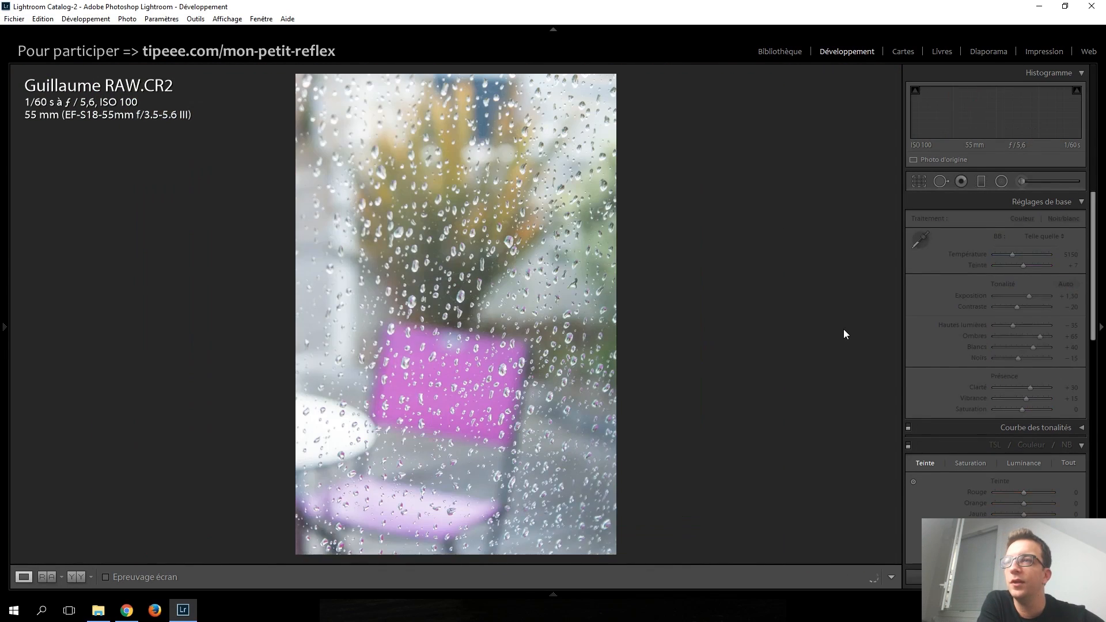
{"action": "key", "text": "Right"}
{"action": "key", "text": "Left"}
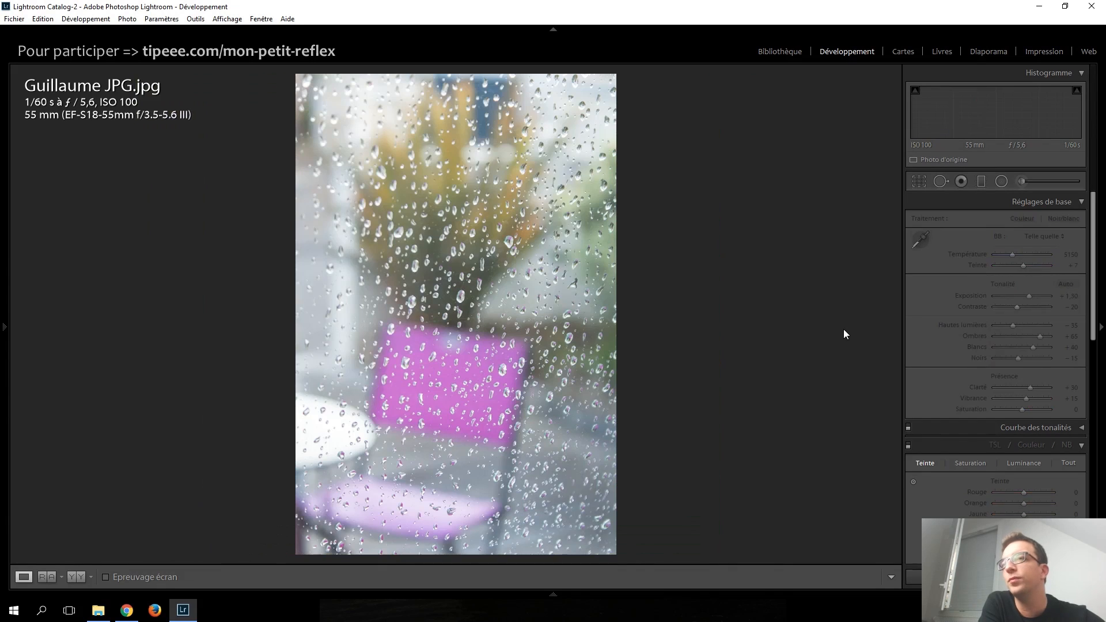
{"action": "key", "text": "Right"}
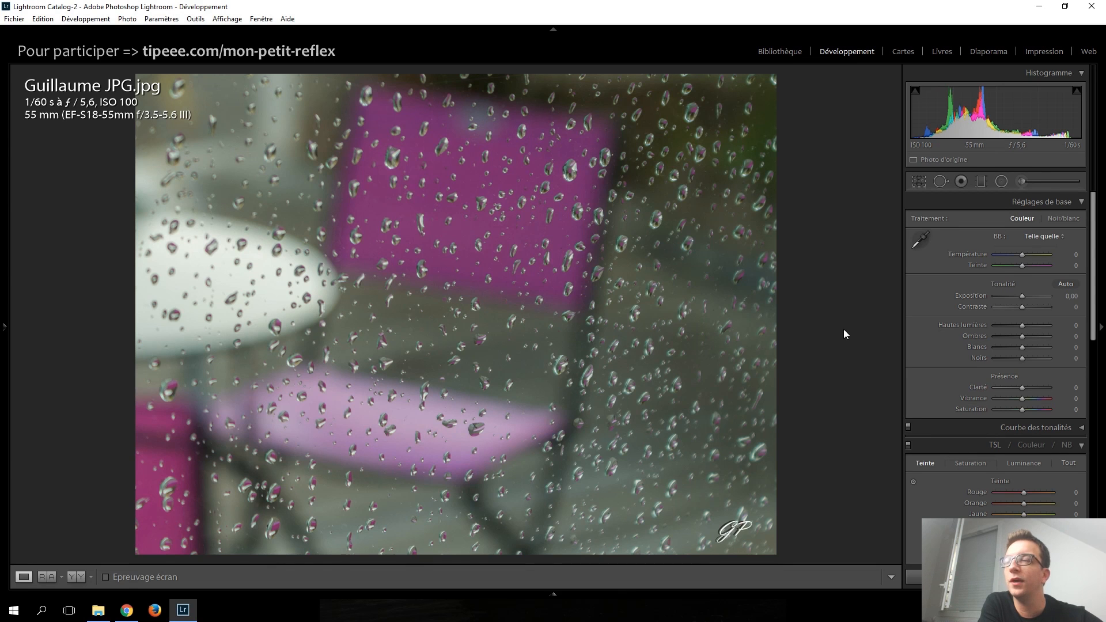
{"action": "key", "text": "Left"}
{"action": "key", "text": "Right"}
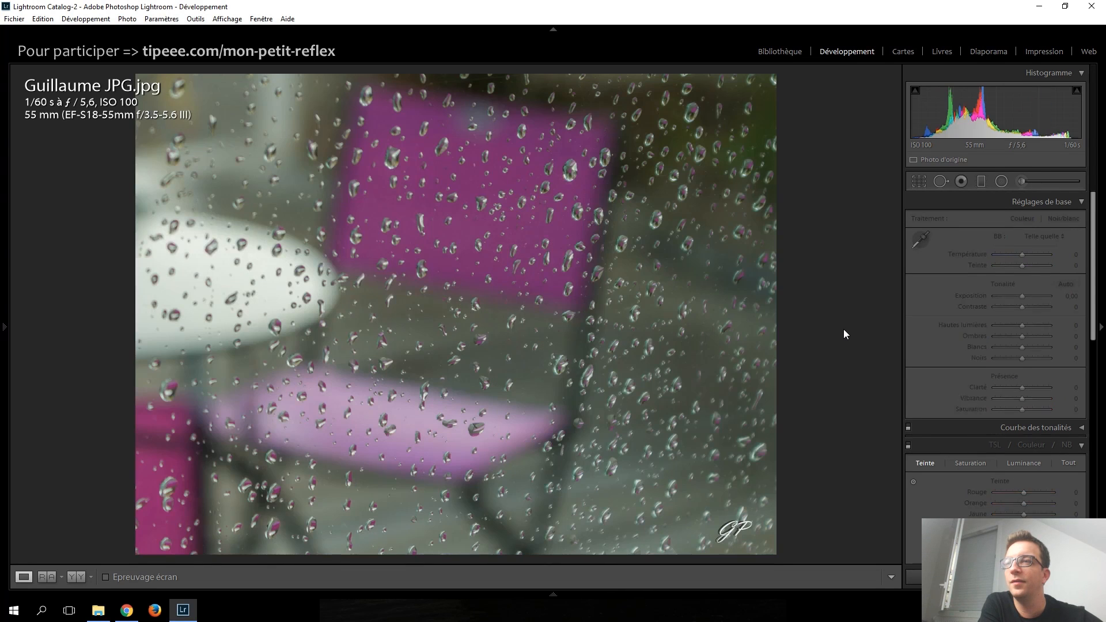
Step: Switch to the hot-air balloon photo and inspect its composition
{"action": "key", "text": "Right"}
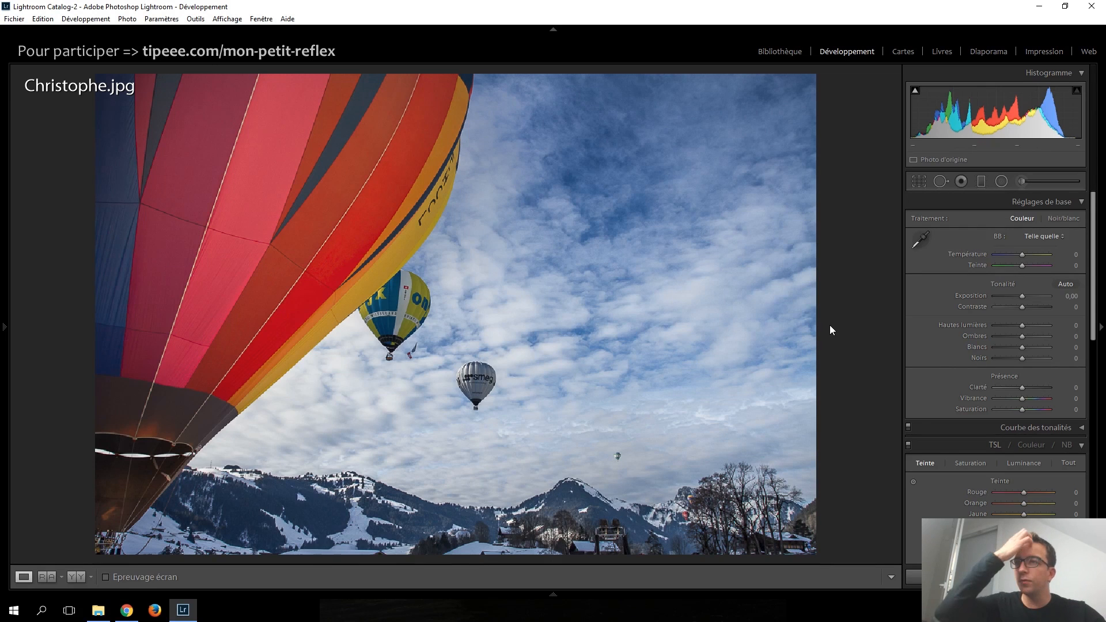
{"action": "left_click", "coordinate": [372, 299]}
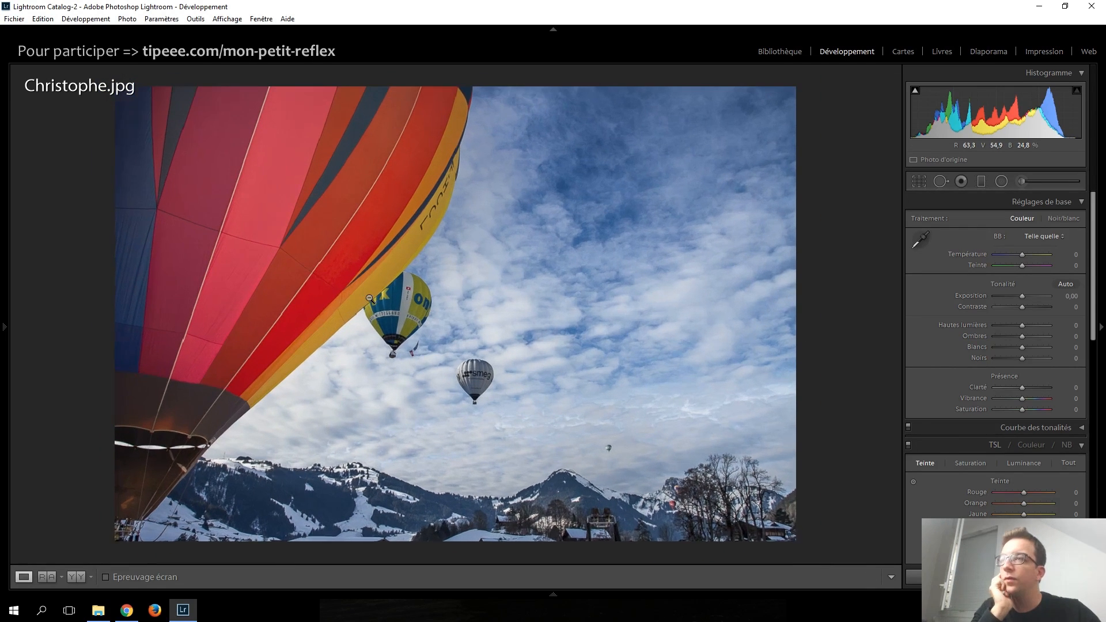
{"action": "left_click", "coordinate": [370, 299]}
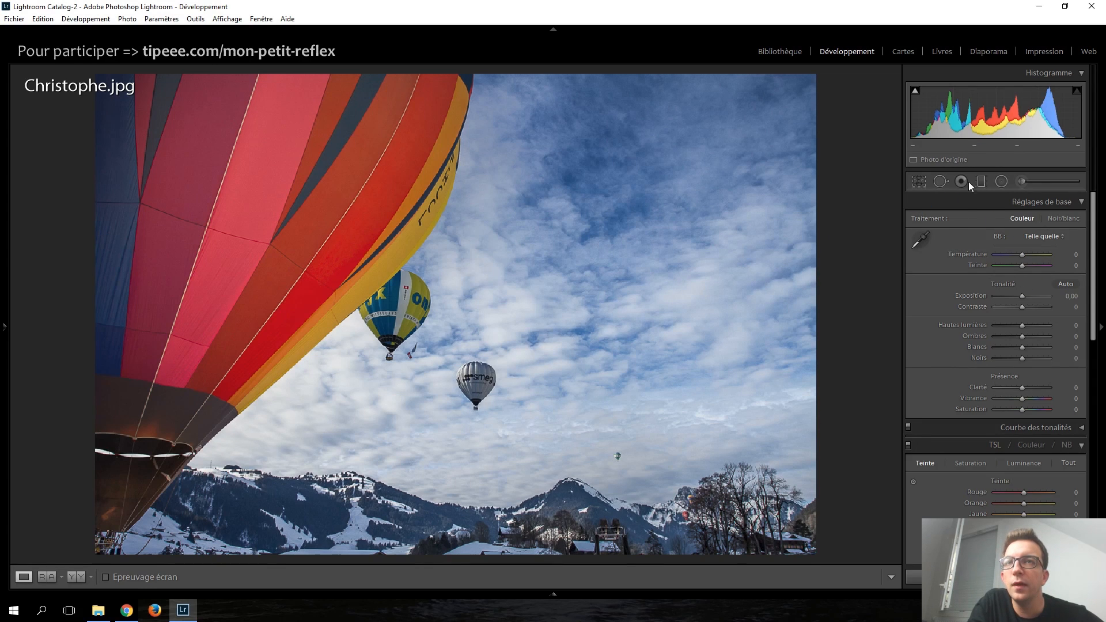
Step: Place a graduated filter rising from the snowy mountains into the lower sky and reset all its effect settings
{"action": "left_click", "coordinate": [1048, 178]}
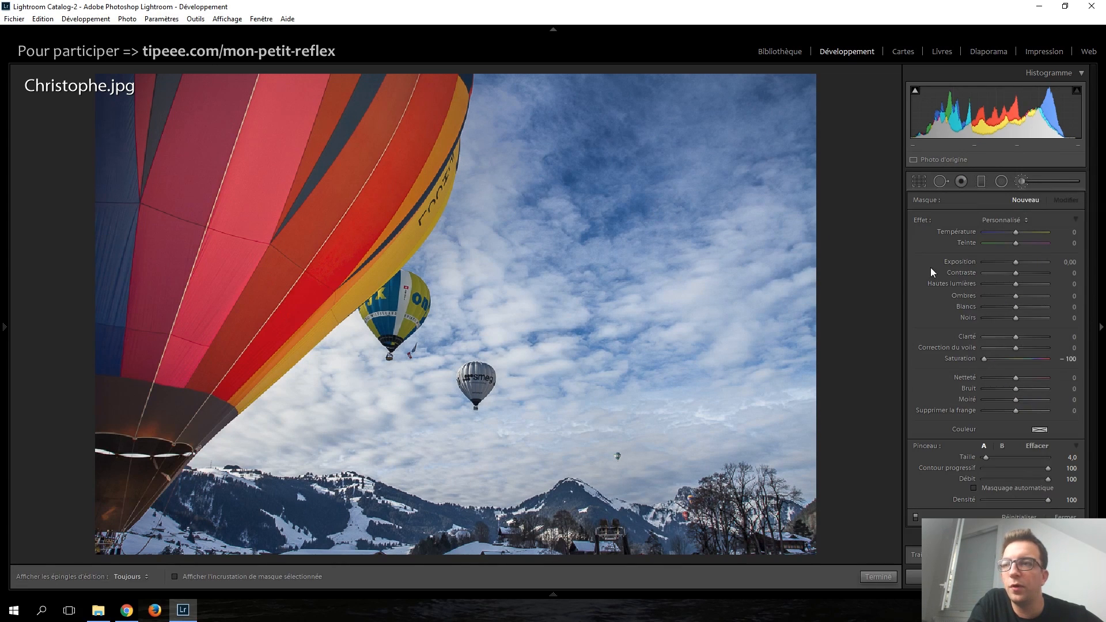
{"action": "left_click", "coordinate": [981, 181]}
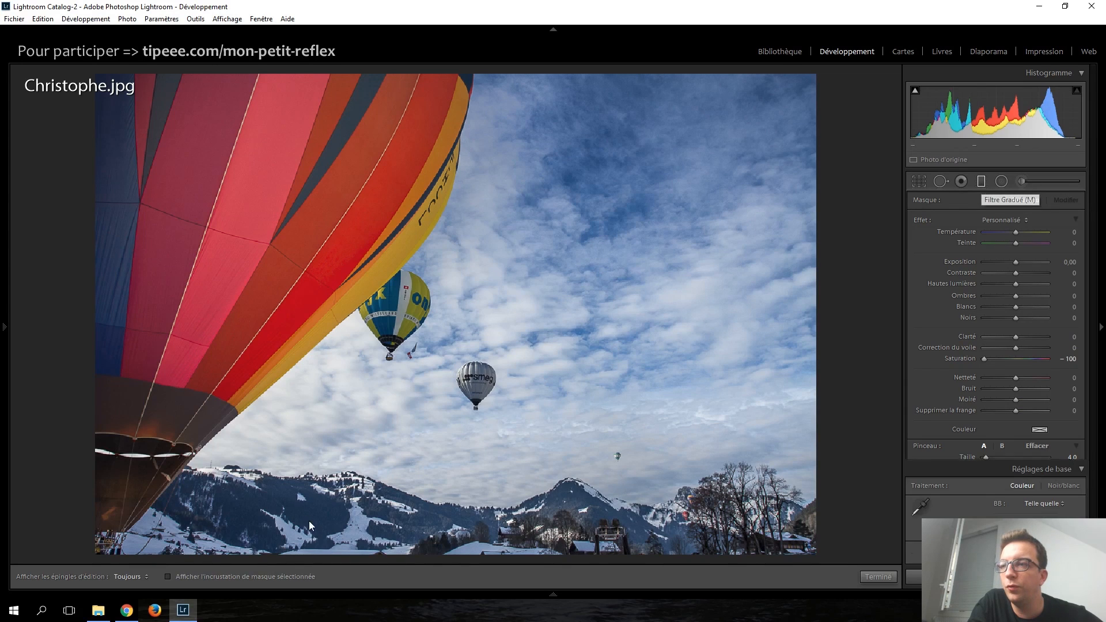
{"action": "left_click_drag", "start_coordinate": [415, 514], "coordinate": [422, 428]}
{"action": "left_click_drag", "start_coordinate": [692, 495], "coordinate": [695, 491]}
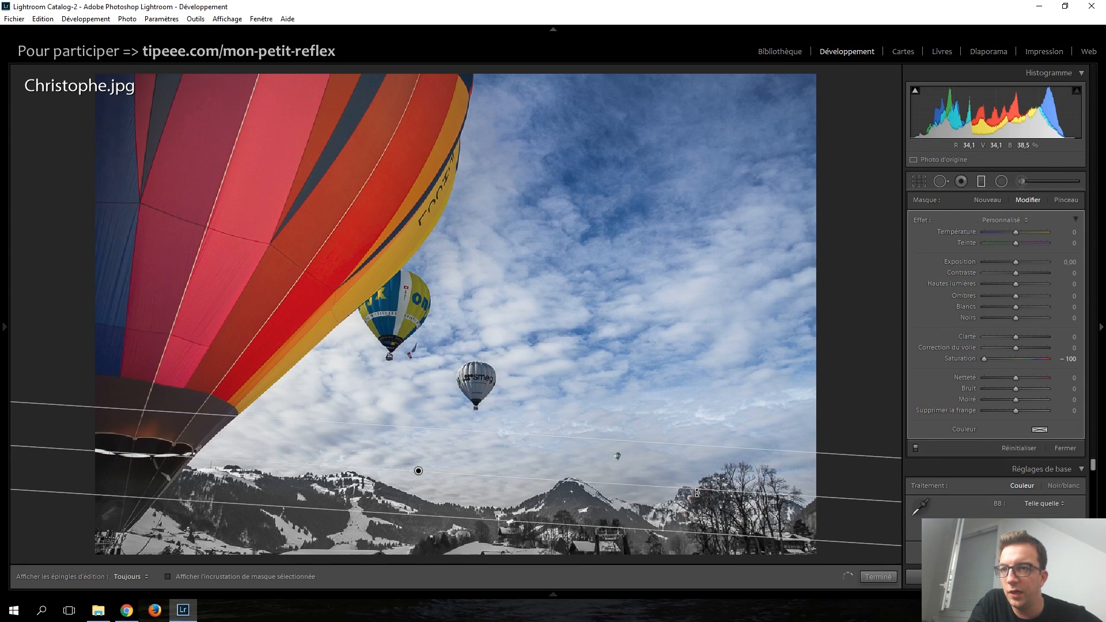
{"action": "double_click", "coordinate": [929, 219]}
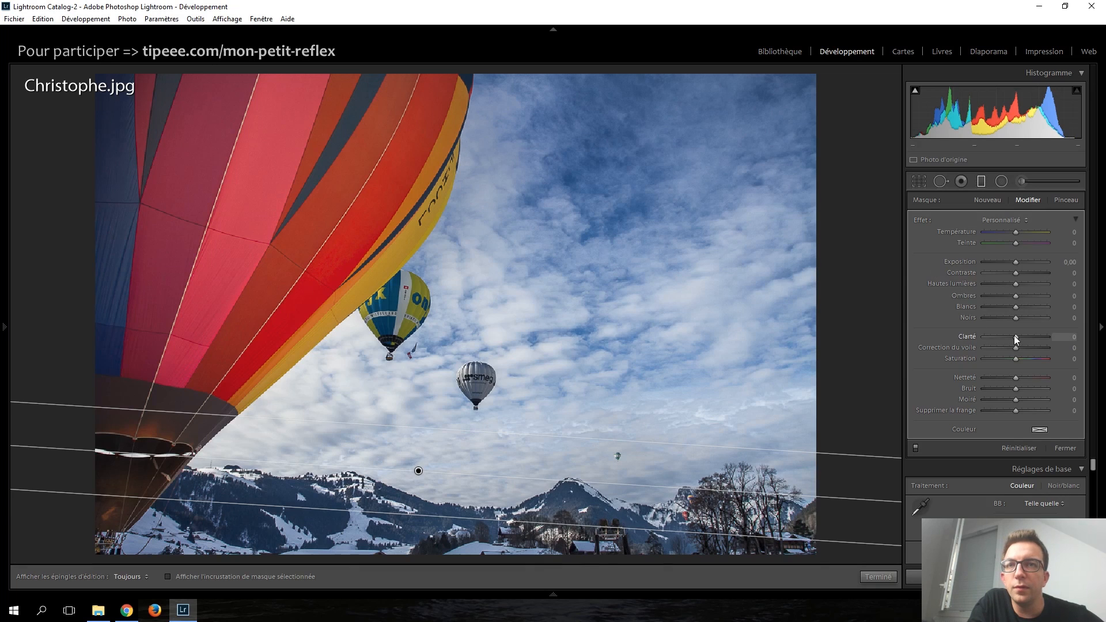
Step: Set the mountain filter's clarity to −58 and contrast to −55, and nudge the filter slightly upward
{"action": "left_click_drag", "start_coordinate": [1014, 337], "coordinate": [996, 337]}
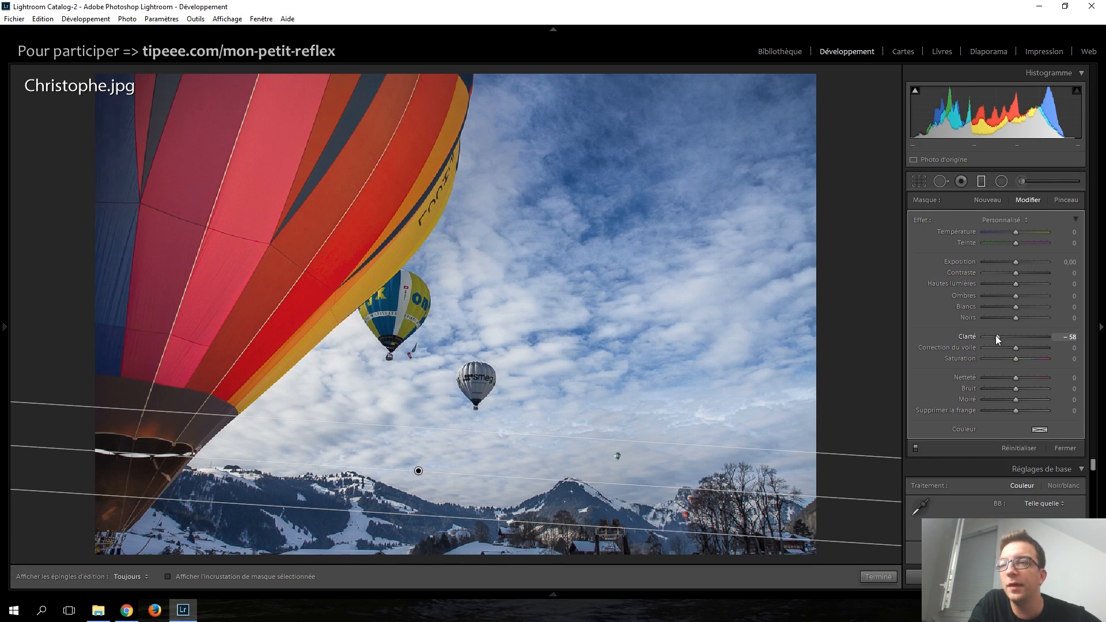
{"action": "left_click_drag", "start_coordinate": [1015, 273], "coordinate": [1004, 277]}
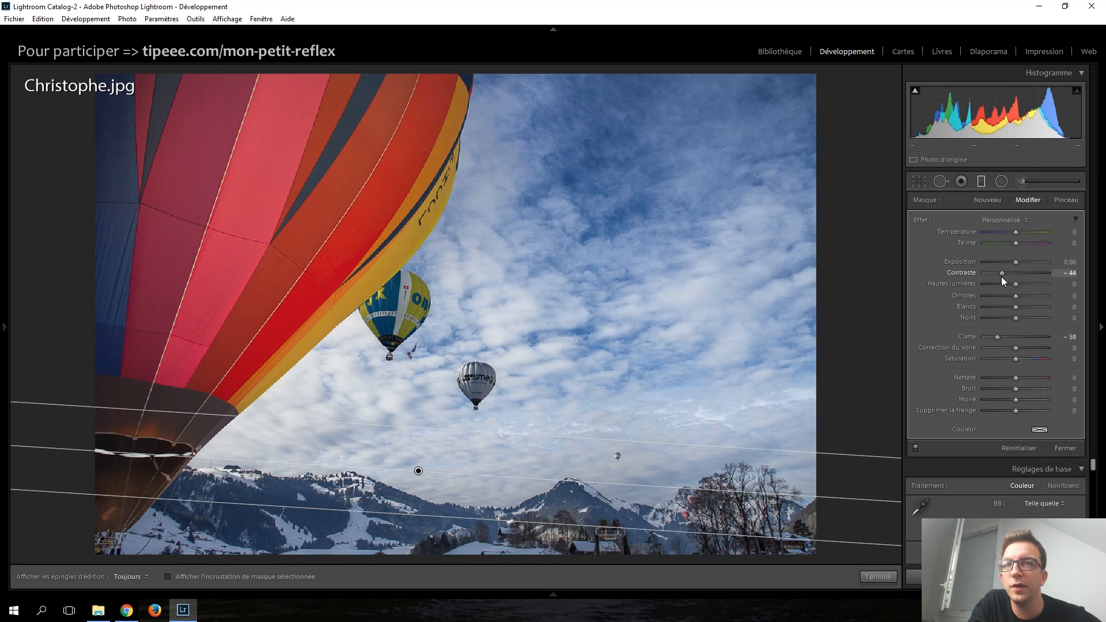
{"action": "left_click_drag", "start_coordinate": [998, 276], "coordinate": [996, 277]}
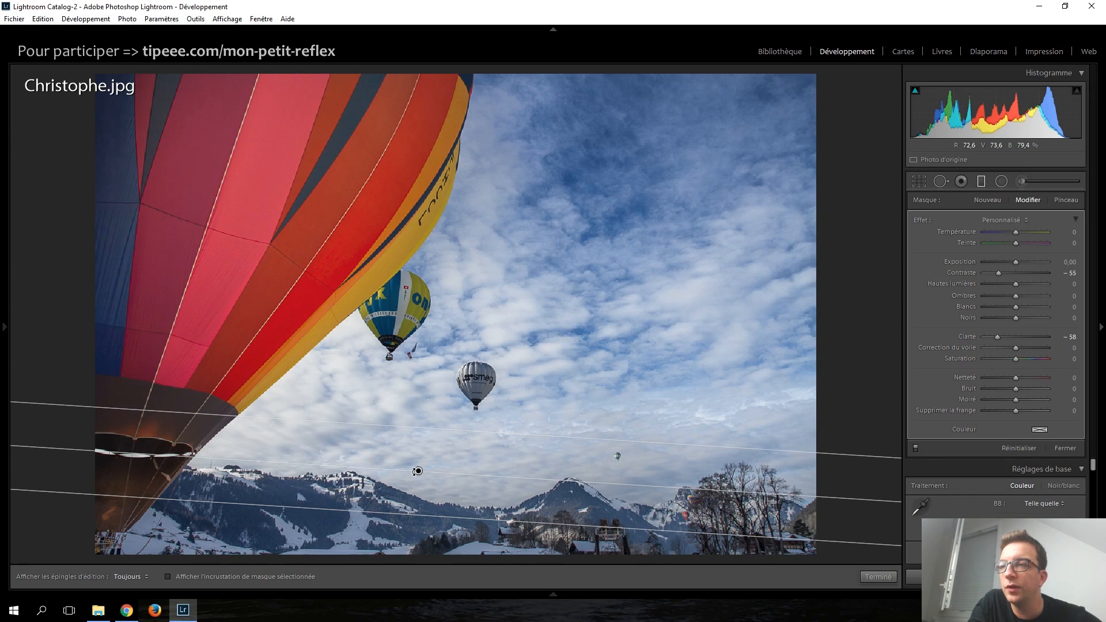
{"action": "left_click_drag", "start_coordinate": [418, 471], "coordinate": [420, 470]}
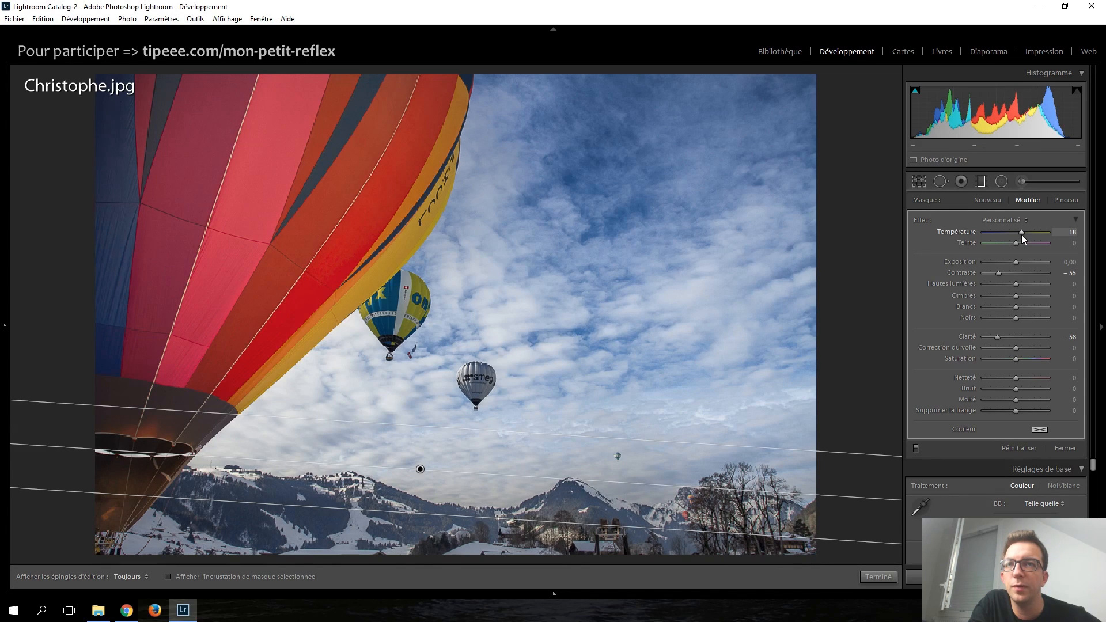
Step: Try temperature 13 and saturation −9 on the mountain filter, and reset both values to 0
{"action": "left_click_drag", "start_coordinate": [1021, 235], "coordinate": [1020, 235]}
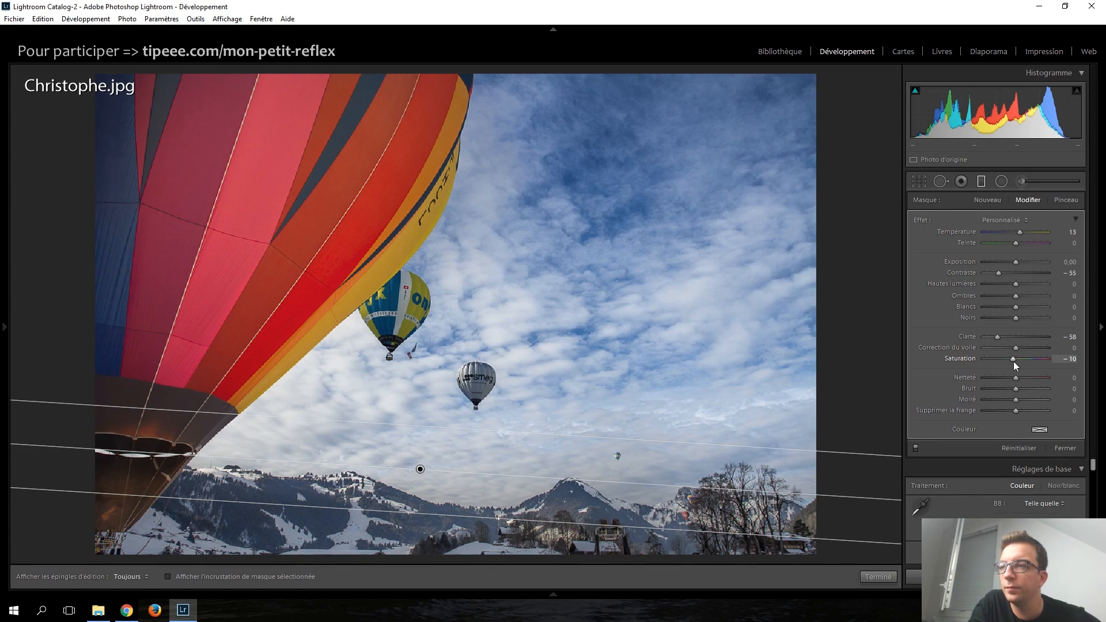
{"action": "left_click", "coordinate": [984, 182]}
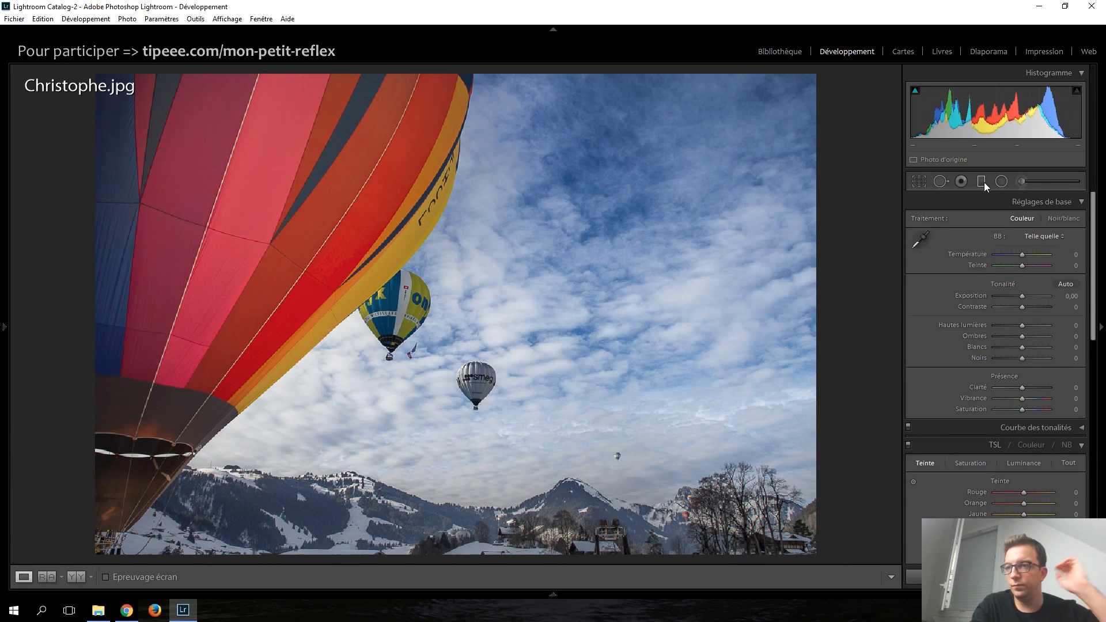
{"action": "left_click", "coordinate": [984, 182]}
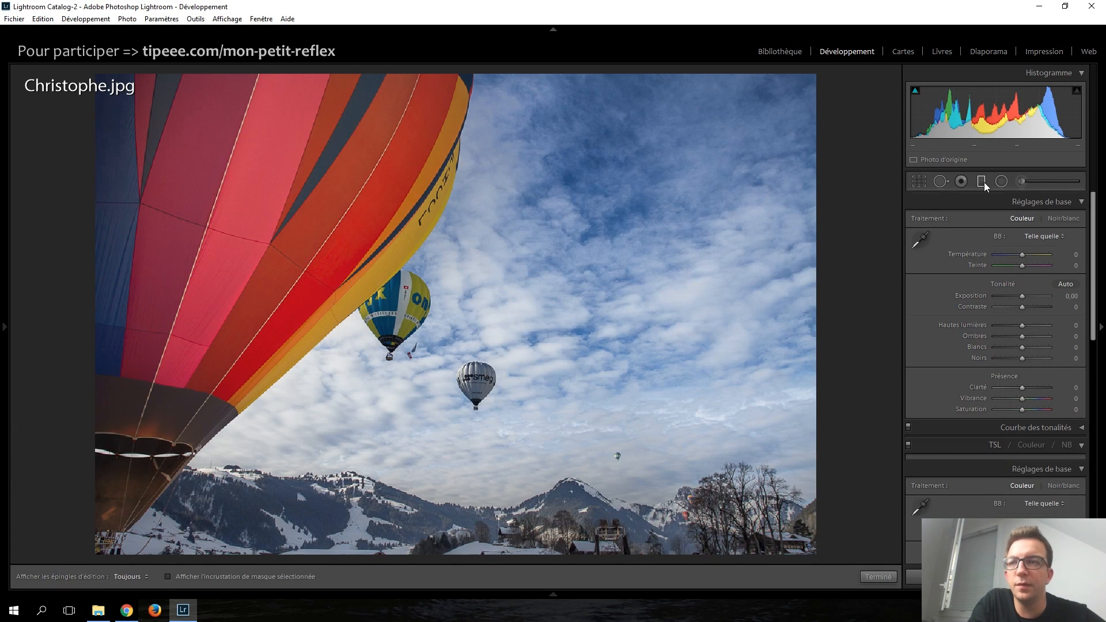
{"action": "left_click", "coordinate": [421, 469]}
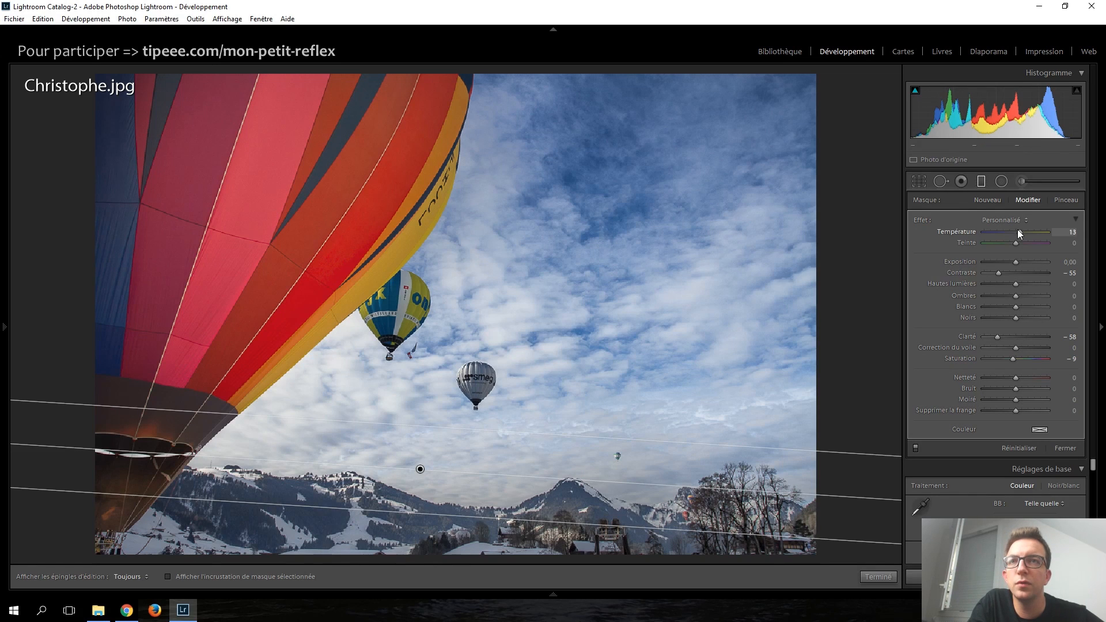
{"action": "double_click", "coordinate": [1014, 361]}
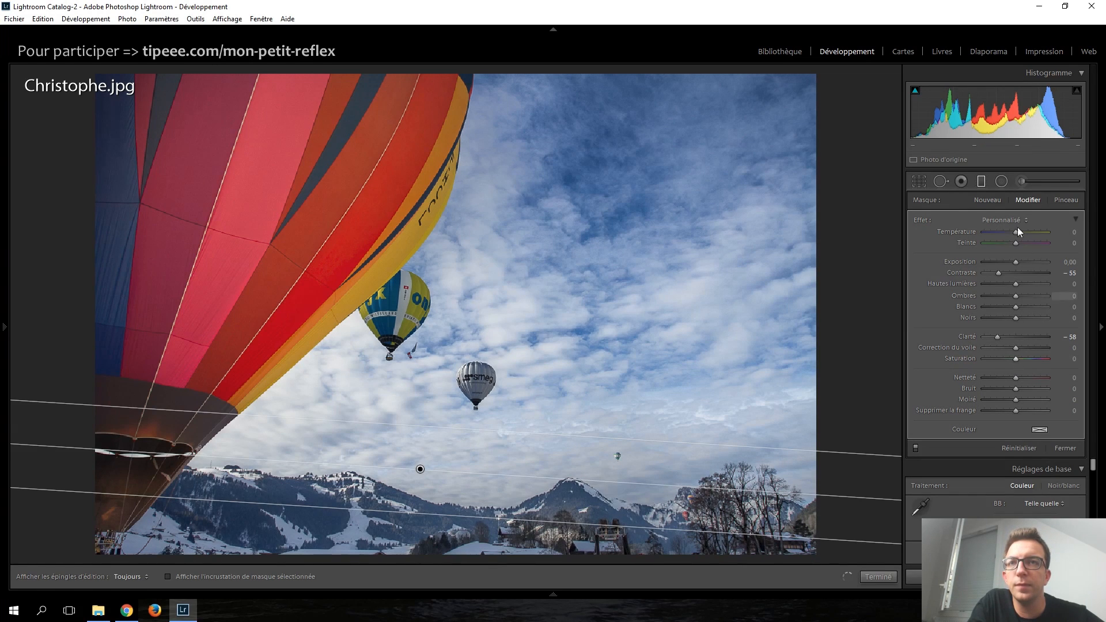
{"action": "left_click", "coordinate": [976, 185]}
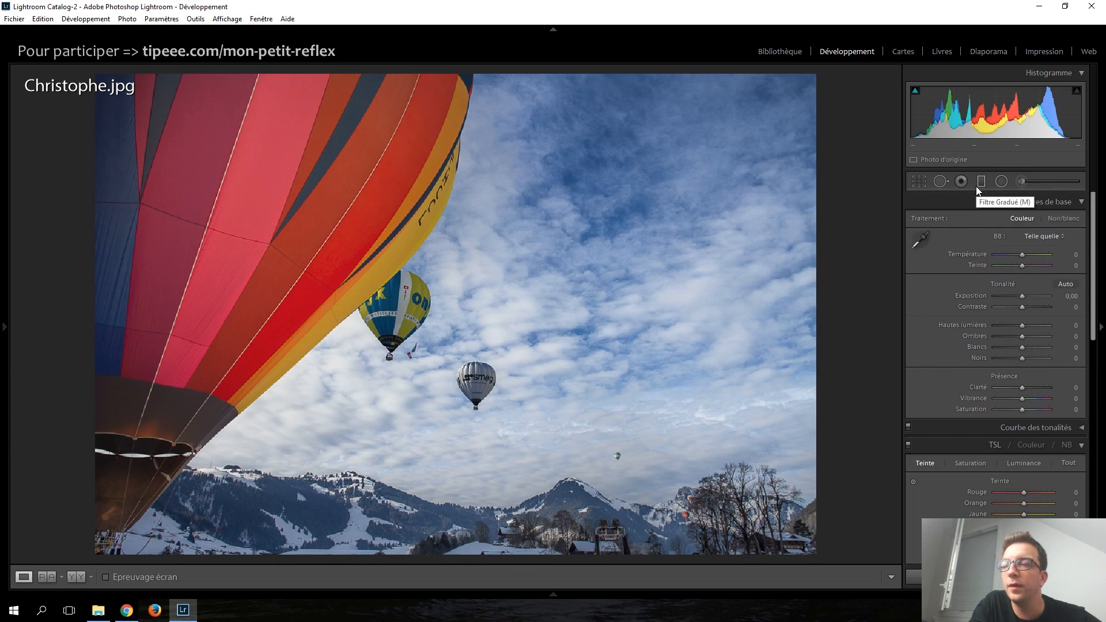
Step: Try a tighter crop in the original aspect that cuts off the trees, and restore the full frame
{"action": "left_click", "coordinate": [920, 182]}
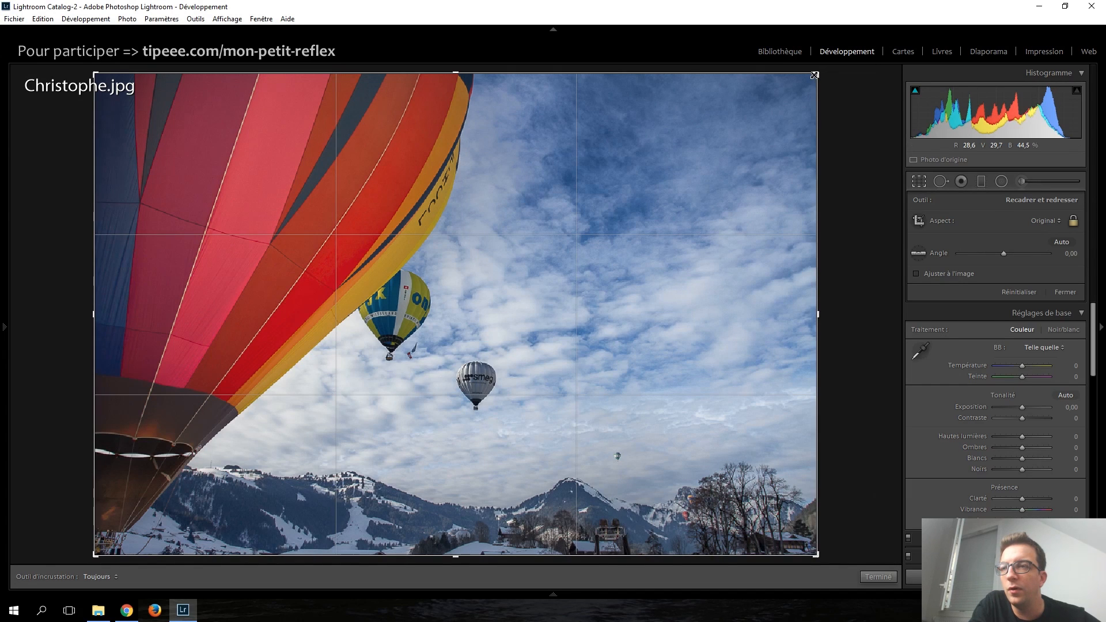
{"action": "left_click_drag", "start_coordinate": [814, 75], "coordinate": [744, 95]}
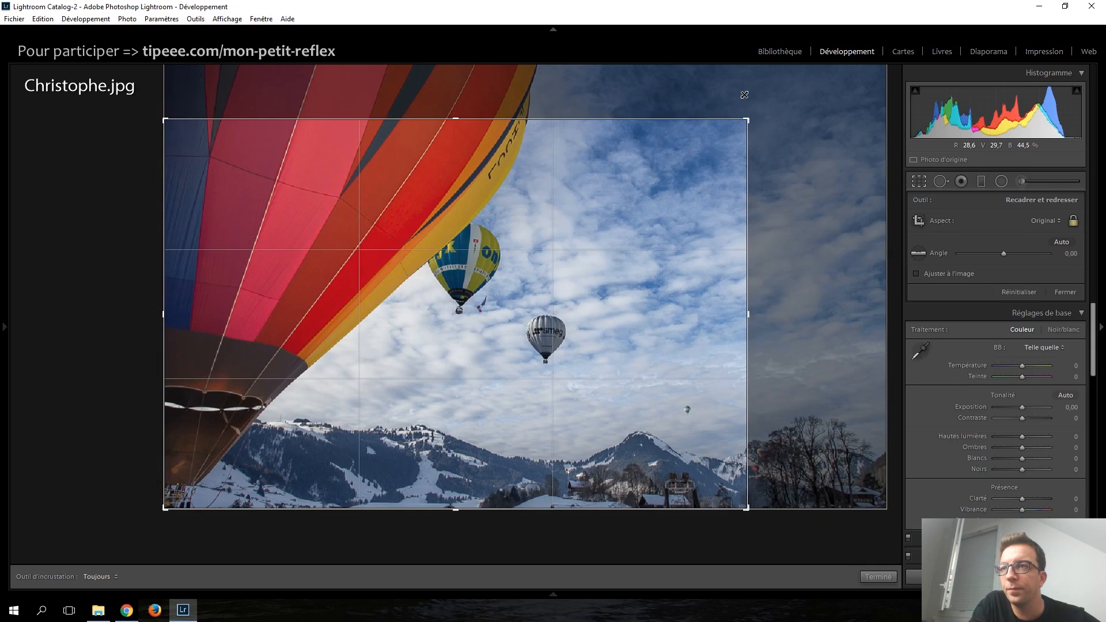
{"action": "key", "text": "Return"}
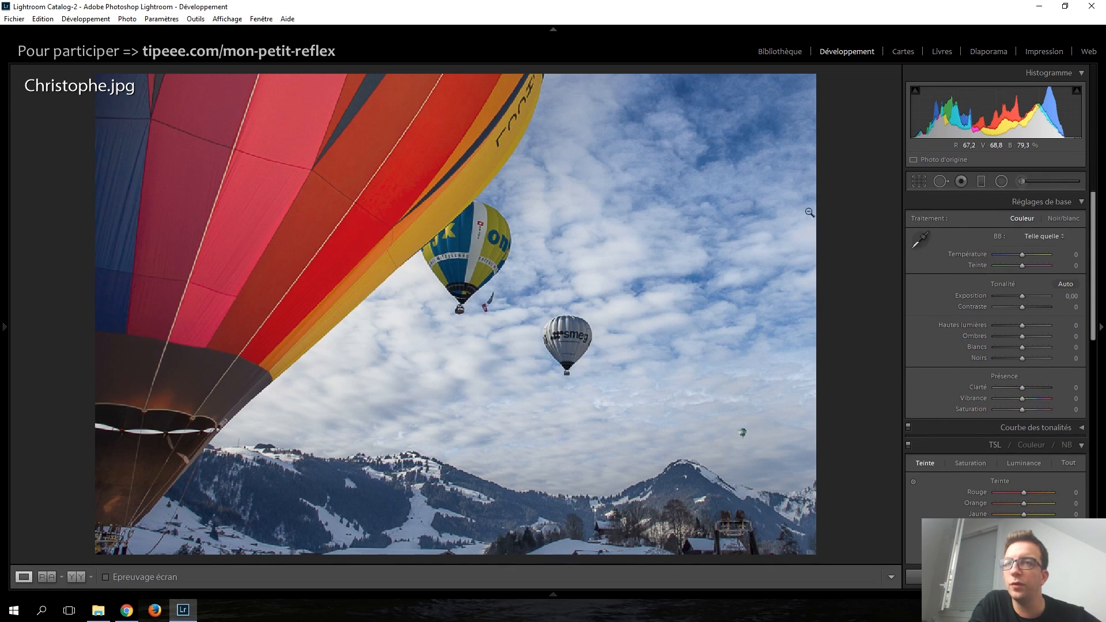
{"action": "left_click", "coordinate": [916, 181]}
{"action": "left_click_drag", "start_coordinate": [748, 120], "coordinate": [828, 56]}
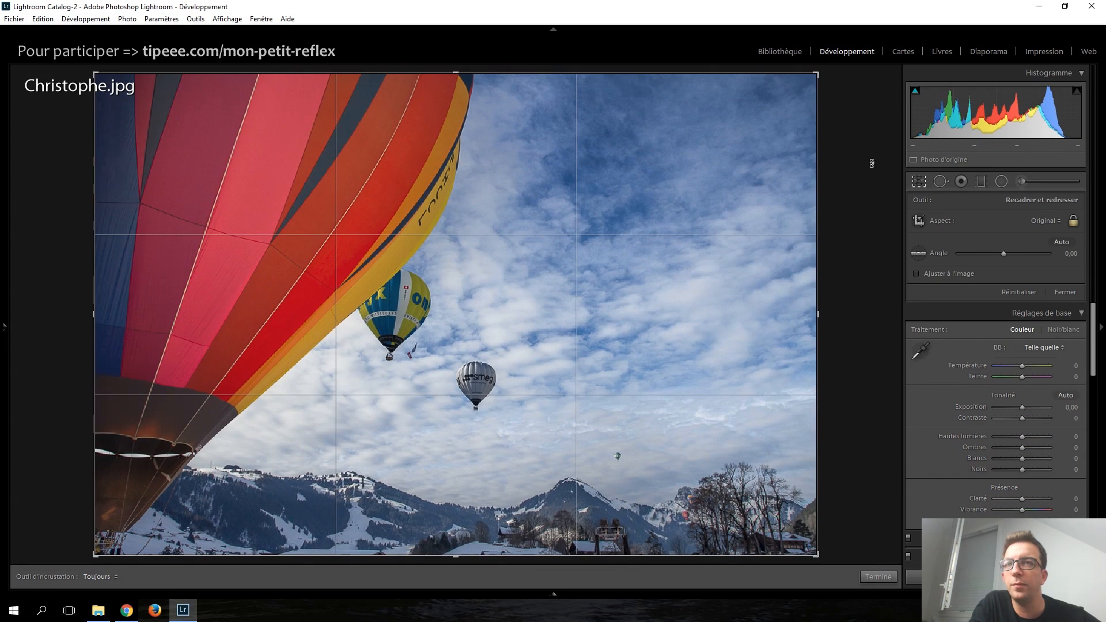
Step: Crop the balloon photo to a 1 x 1 square framing the large balloon's edge and the two smaller balloons
{"action": "left_click", "coordinate": [1036, 222]}
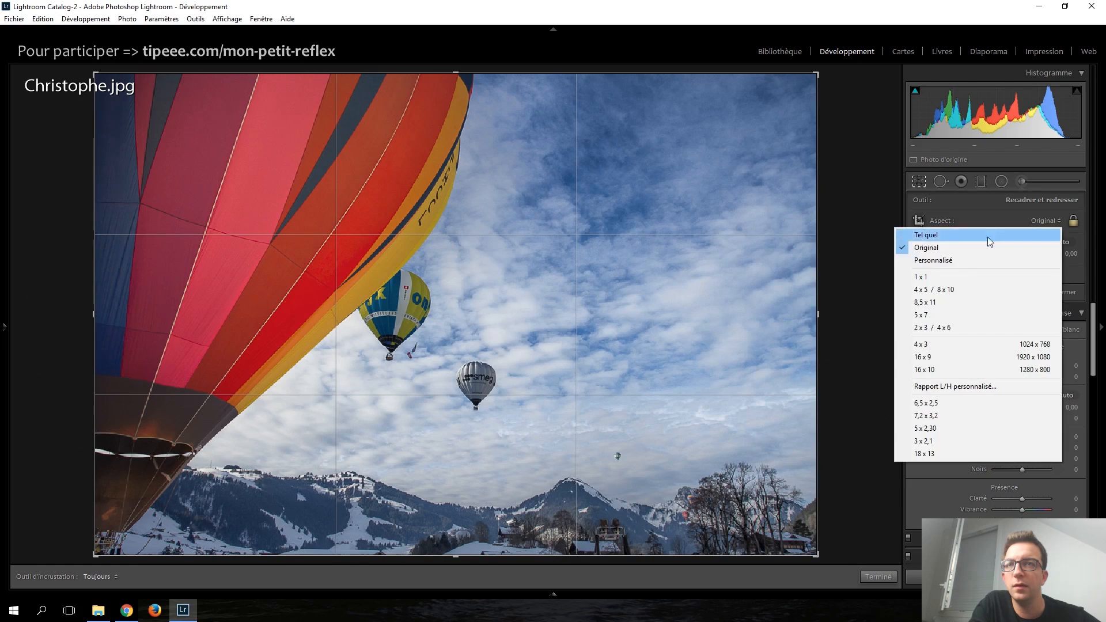
{"action": "left_click", "coordinate": [954, 275]}
{"action": "left_click_drag", "start_coordinate": [518, 349], "coordinate": [582, 346]}
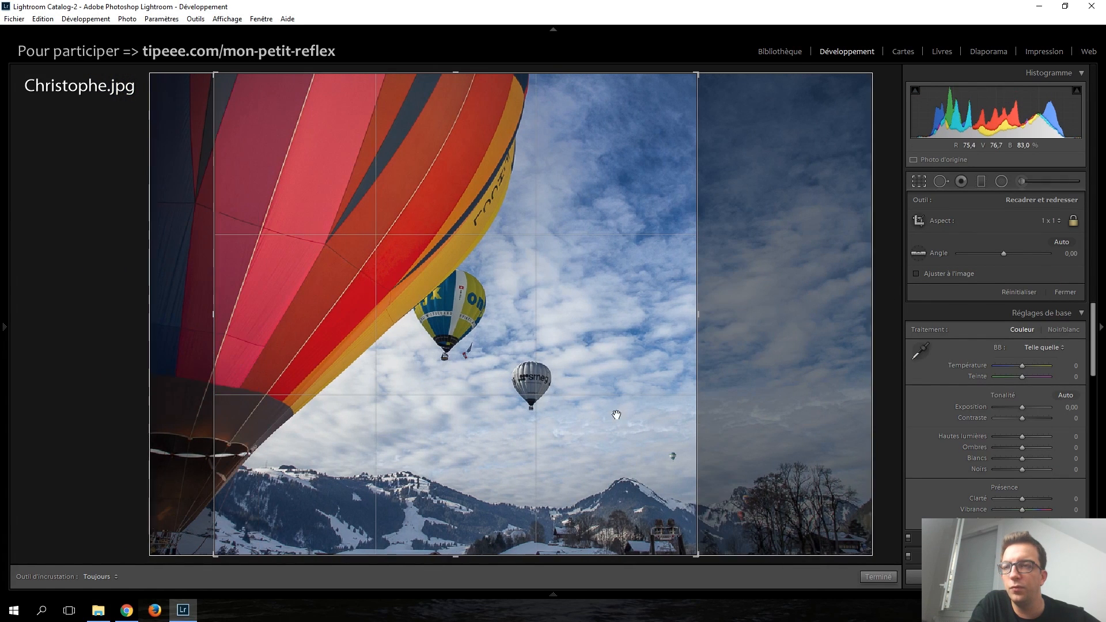
{"action": "key", "text": "Return"}
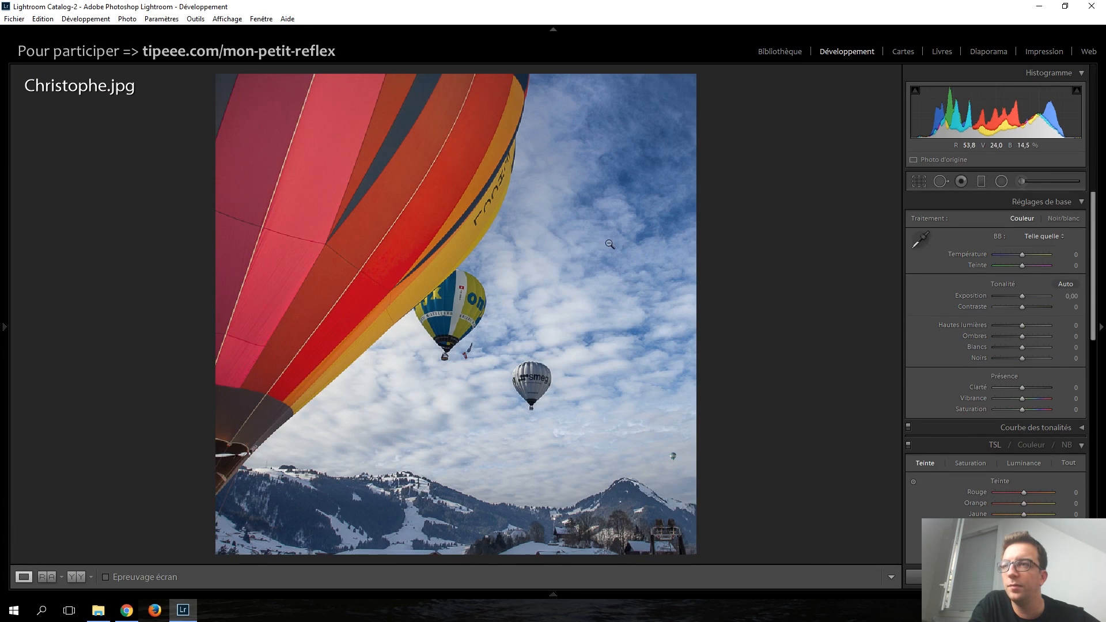
Step: Recrop the balloon photo in the original aspect, tightening the frame to exclude the trees and trim the top and bottom
{"action": "left_click", "coordinate": [912, 179]}
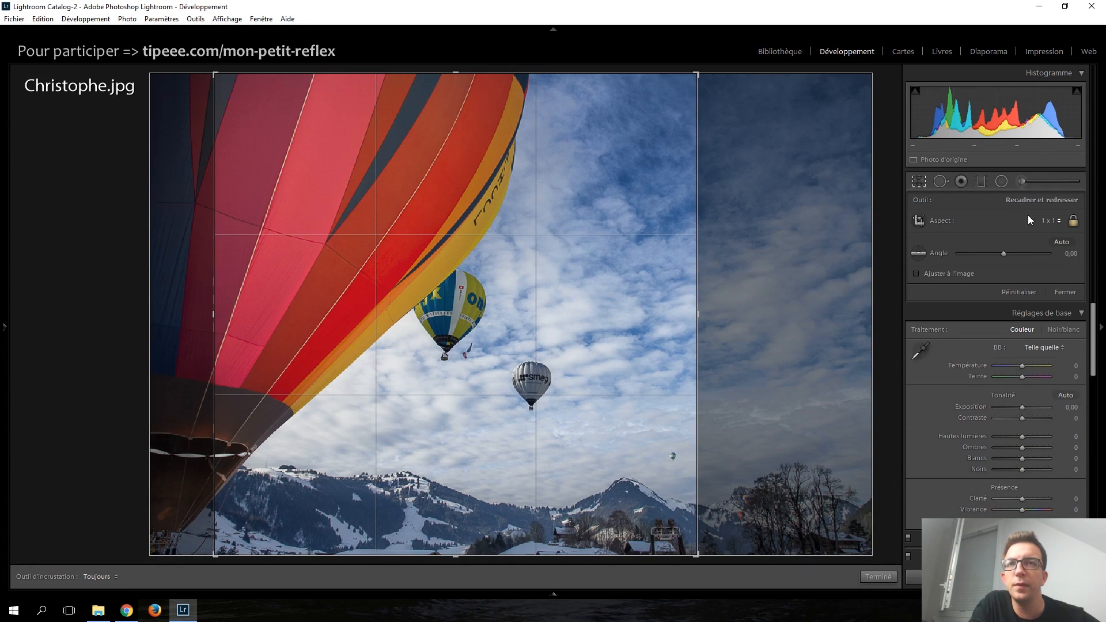
{"action": "left_click", "coordinate": [1045, 221]}
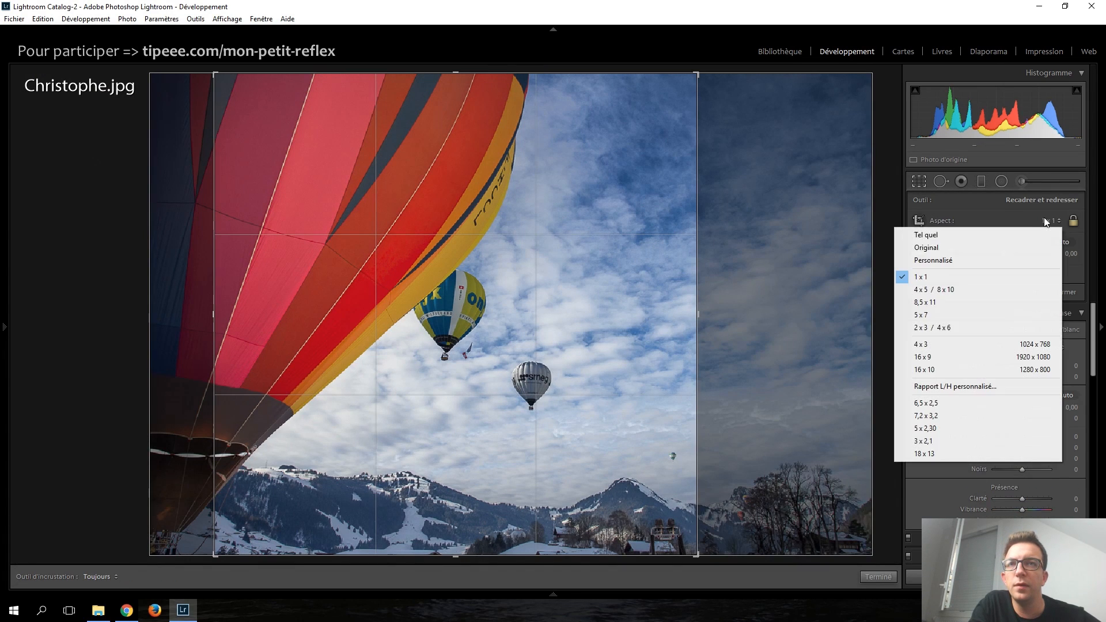
{"action": "left_click", "coordinate": [973, 246]}
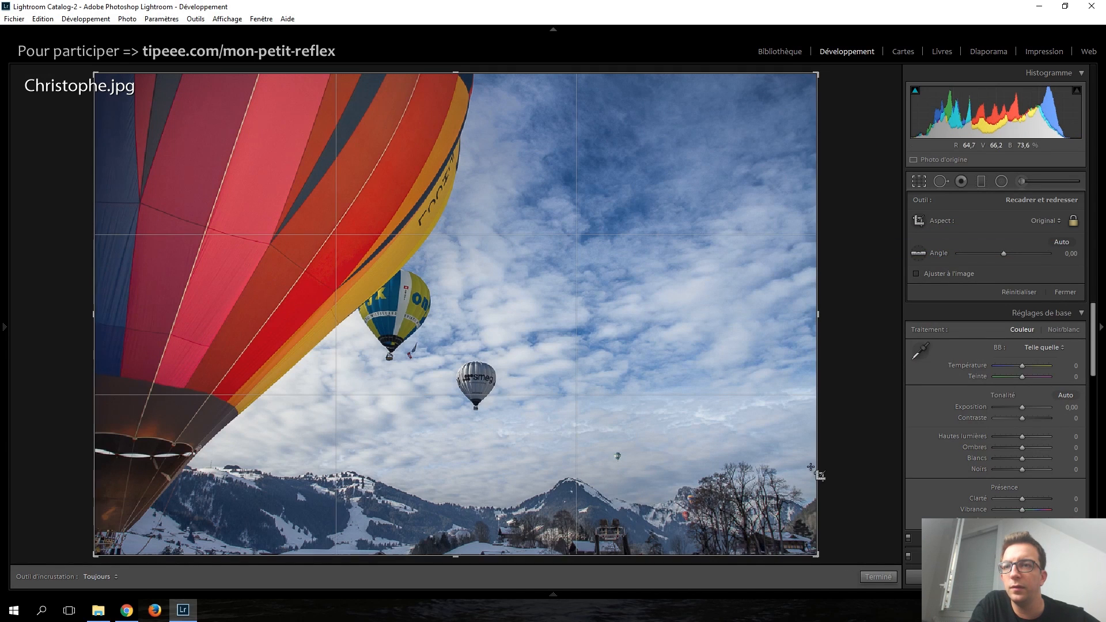
{"action": "left_click_drag", "start_coordinate": [814, 552], "coordinate": [795, 542]}
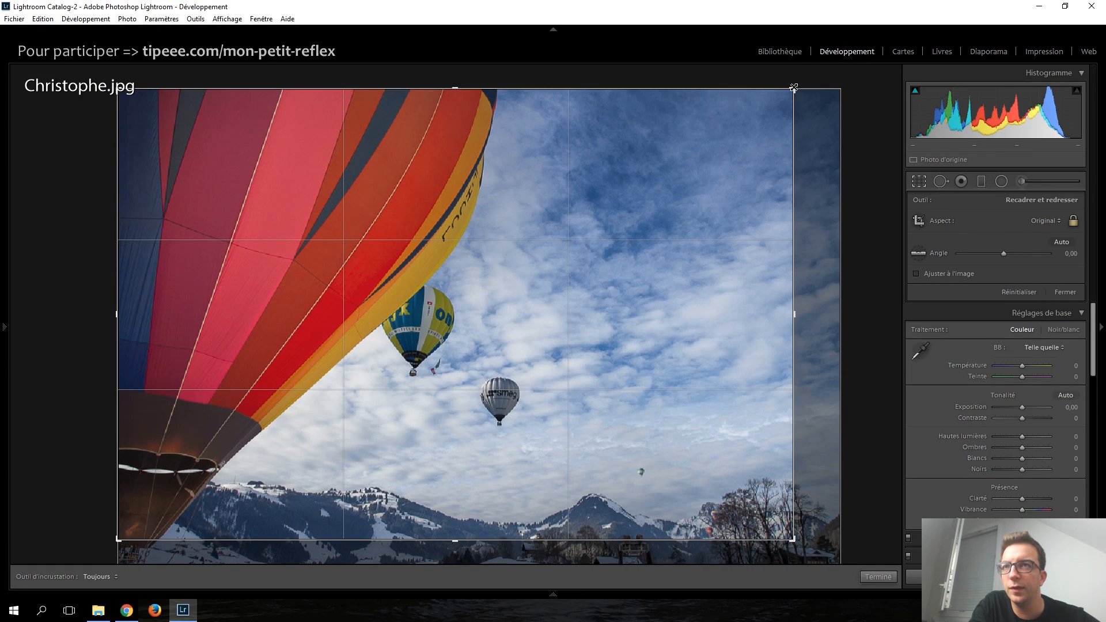
{"action": "left_click_drag", "start_coordinate": [792, 90], "coordinate": [741, 117]}
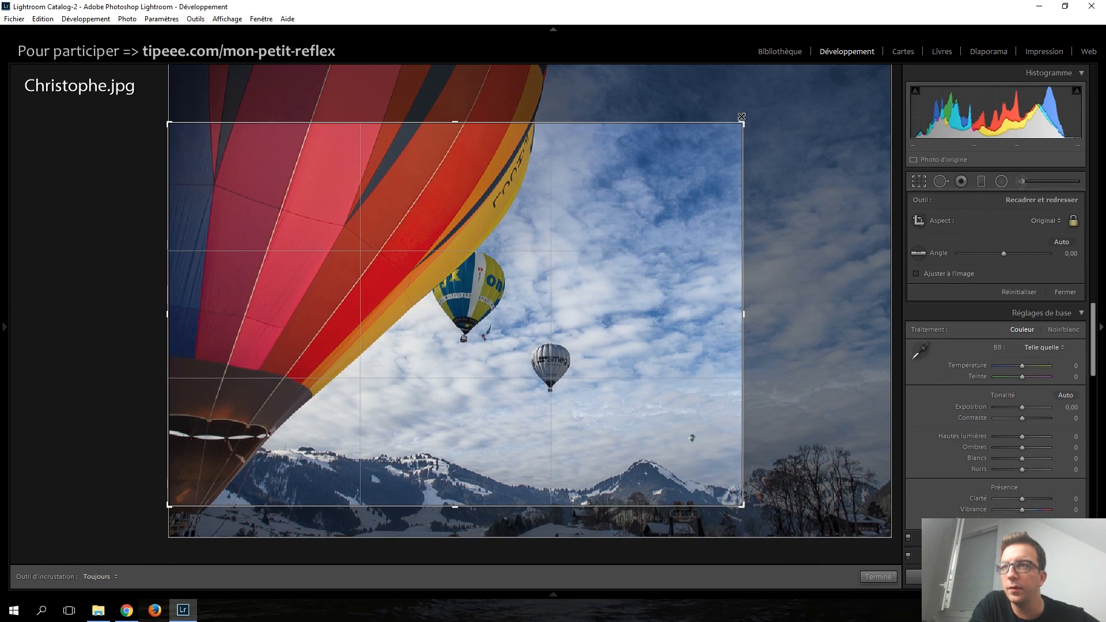
{"action": "key", "text": "Return"}
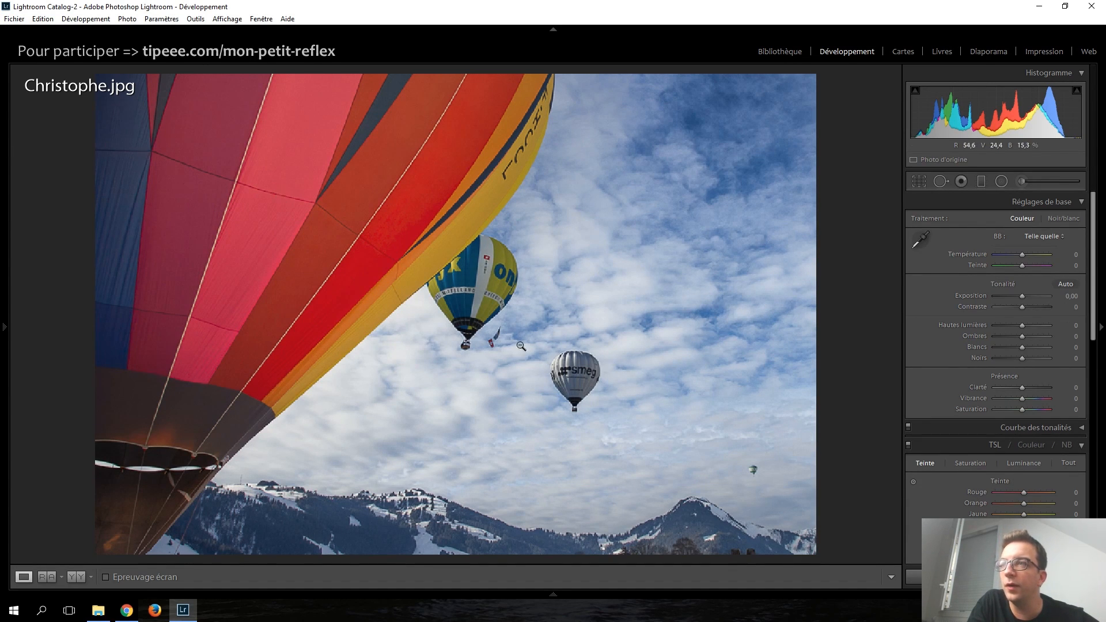
Step: Add a diagonal graduated filter over the large red balloon, fading toward the sky, and reset its effect values
{"action": "left_click", "coordinate": [980, 183]}
{"action": "mouse_move", "coordinate": [234, 233]}
{"action": "left_mouse_down"}
{"action": "mouse_move", "coordinate": [350, 316]}
{"action": "mouse_move", "coordinate": [401, 402]}
{"action": "left_mouse_up"}
{"action": "left_click_drag", "start_coordinate": [322, 322], "coordinate": [318, 322]}
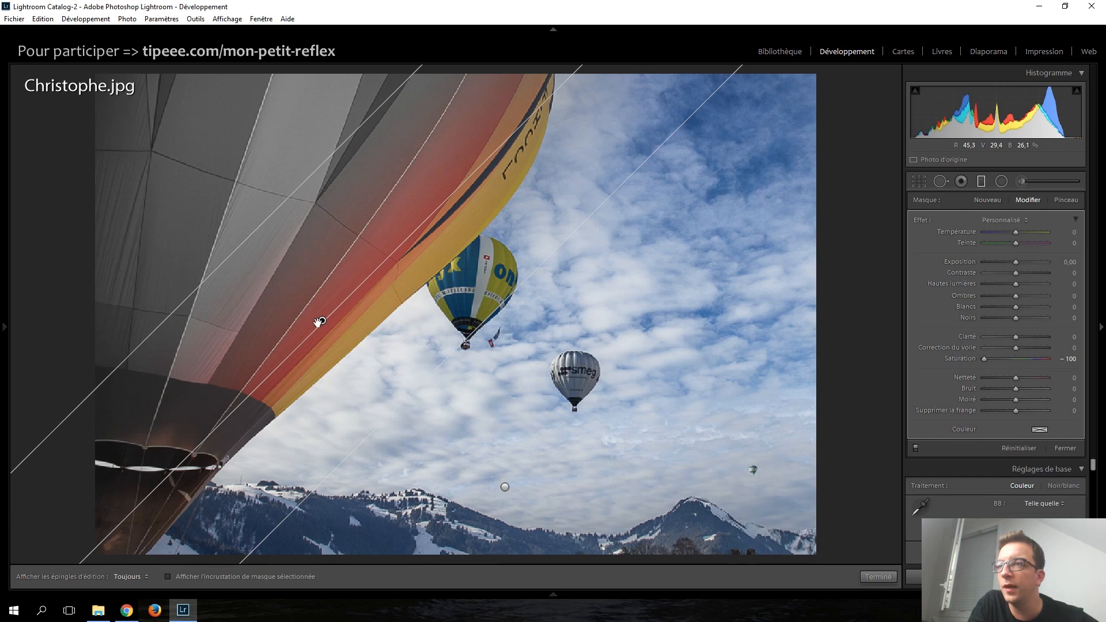
{"action": "double_click", "coordinate": [916, 221]}
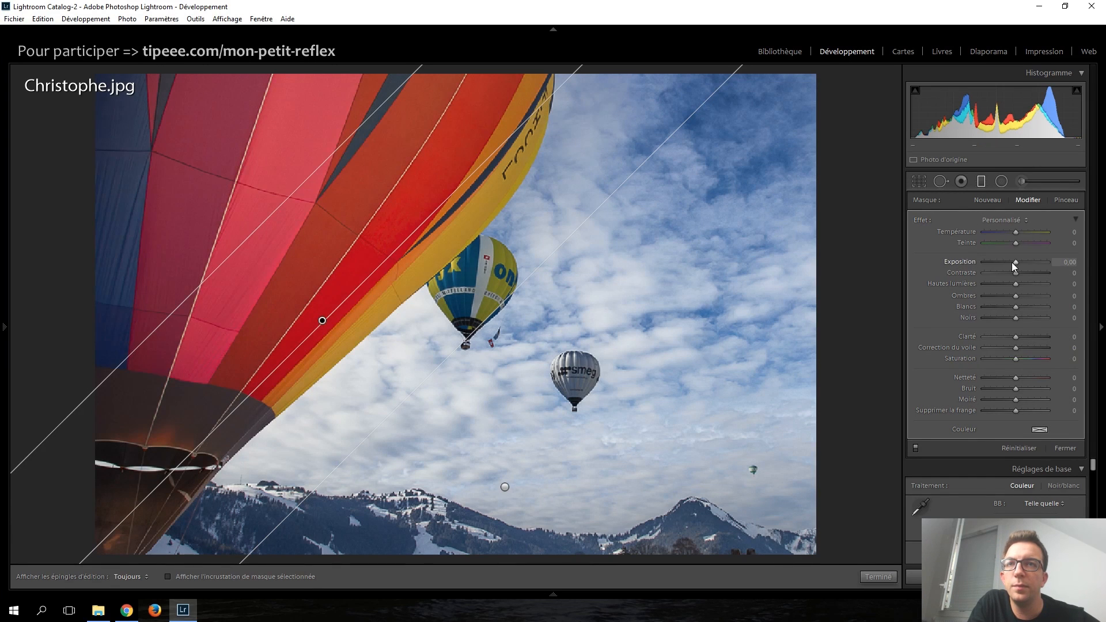
Step: Raise the exposure of the large balloon's graduated filter to 1.60
{"action": "key", "text": "Up"}
{"action": "key", "text": "Up"}
{"action": "key", "text": "Up"}
{"action": "key", "text": "Up"}
{"action": "key", "text": "Up"}
{"action": "key", "text": "Up"}
{"action": "key", "text": "Up"}
{"action": "key", "text": "Up"}
{"action": "key", "text": "Up"}
{"action": "key", "text": "Up"}
{"action": "key", "text": "Up"}
{"action": "key", "text": "Up"}
{"action": "key", "text": "Up"}
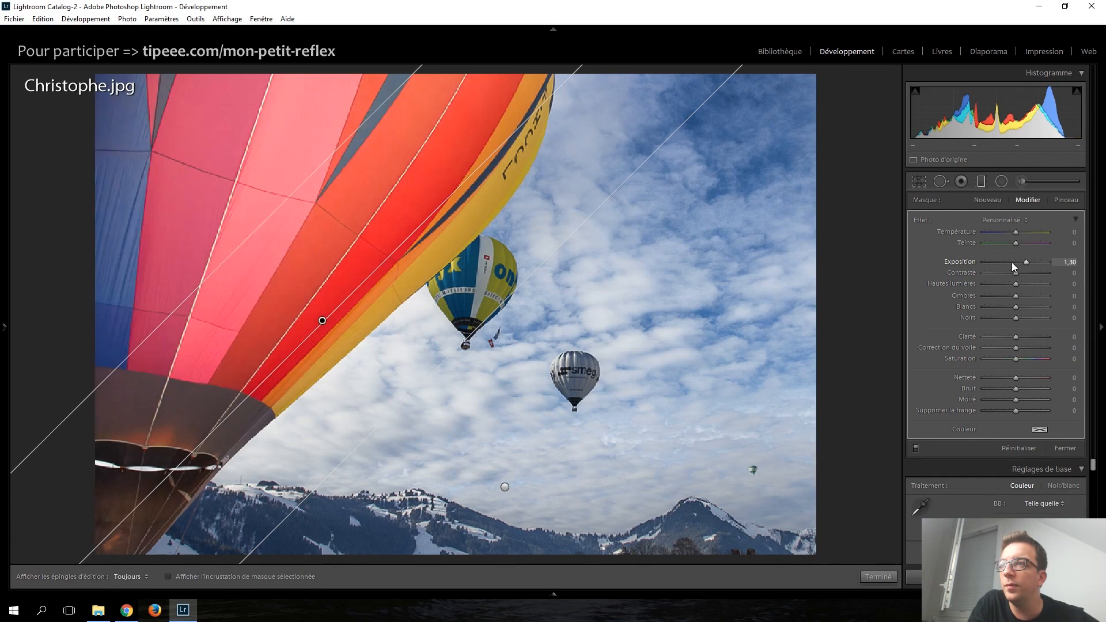
{"action": "key", "text": "Up"}
{"action": "key", "text": "Up"}
{"action": "key", "text": "Up"}
{"action": "key", "text": "Up"}
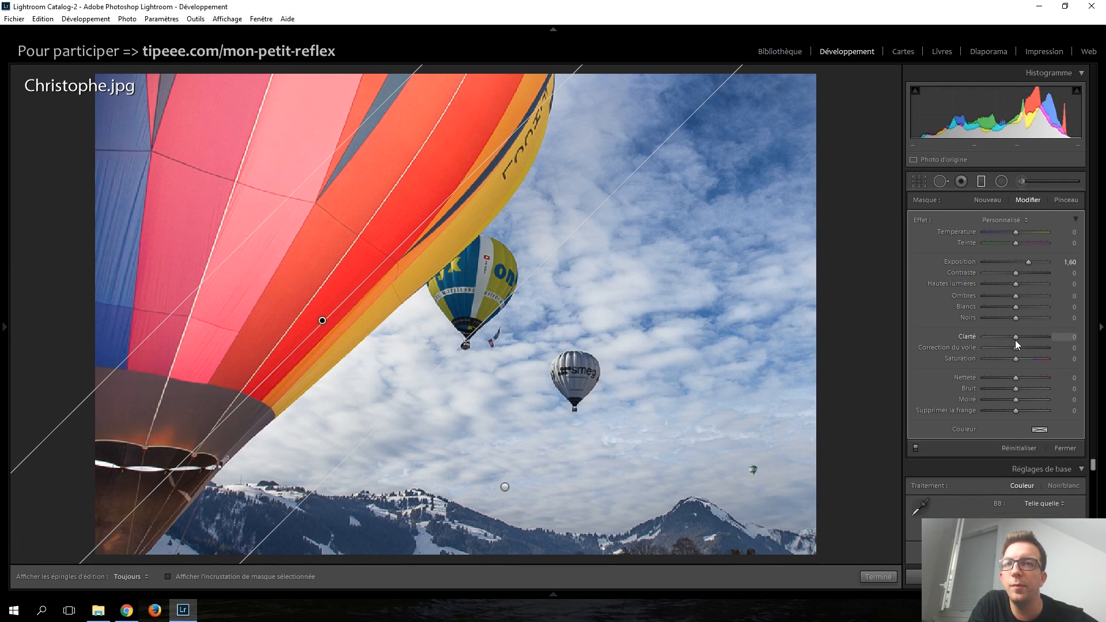
Step: Set the balloon filter's clarity to 42, shadows to 9 and saturation to 22, and shift the filter toward the balloon's yellow edge
{"action": "left_click_drag", "start_coordinate": [1015, 338], "coordinate": [1029, 341]}
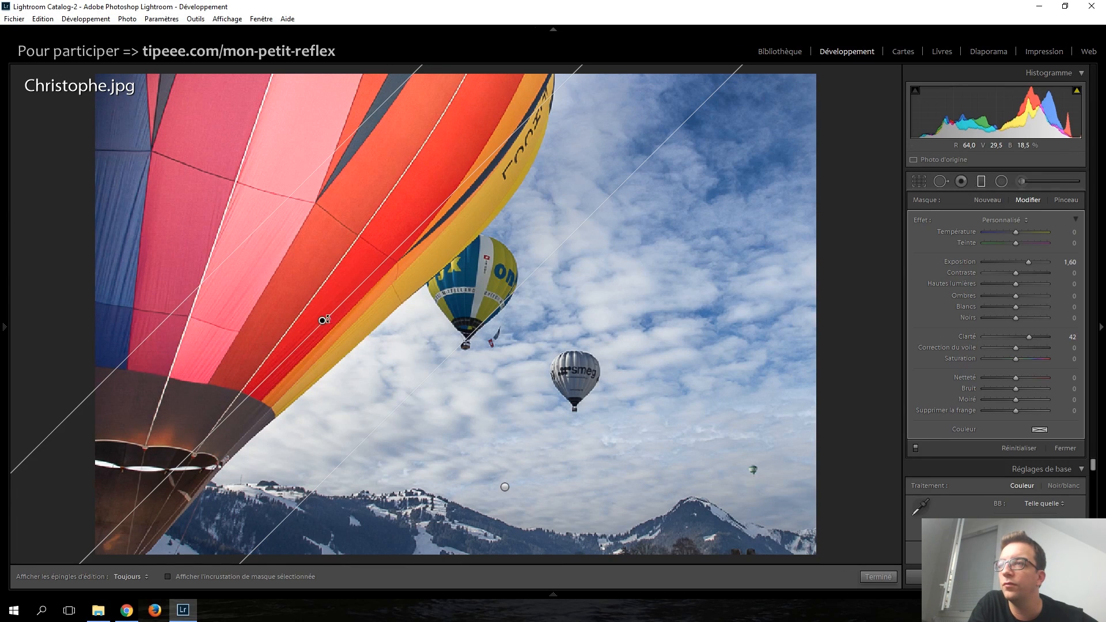
{"action": "left_click_drag", "start_coordinate": [324, 321], "coordinate": [341, 332]}
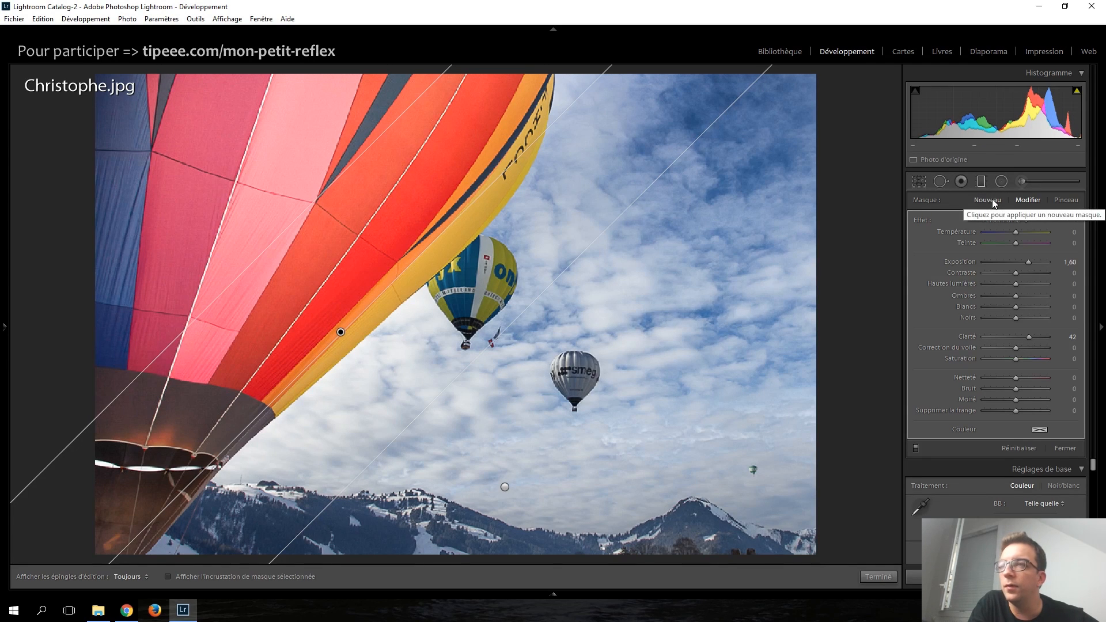
{"action": "mouse_move", "coordinate": [1017, 295]}
{"action": "left_mouse_down"}
{"action": "mouse_move", "coordinate": [1035, 296]}
{"action": "mouse_move", "coordinate": [1019, 299]}
{"action": "left_mouse_up"}
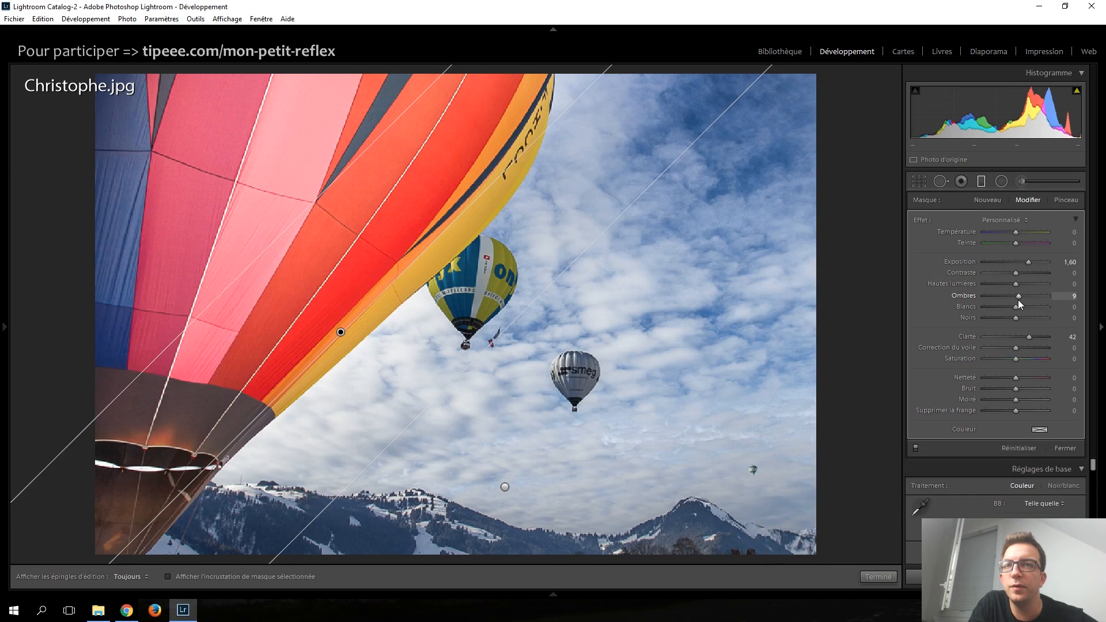
{"action": "left_click_drag", "start_coordinate": [1018, 360], "coordinate": [1024, 360]}
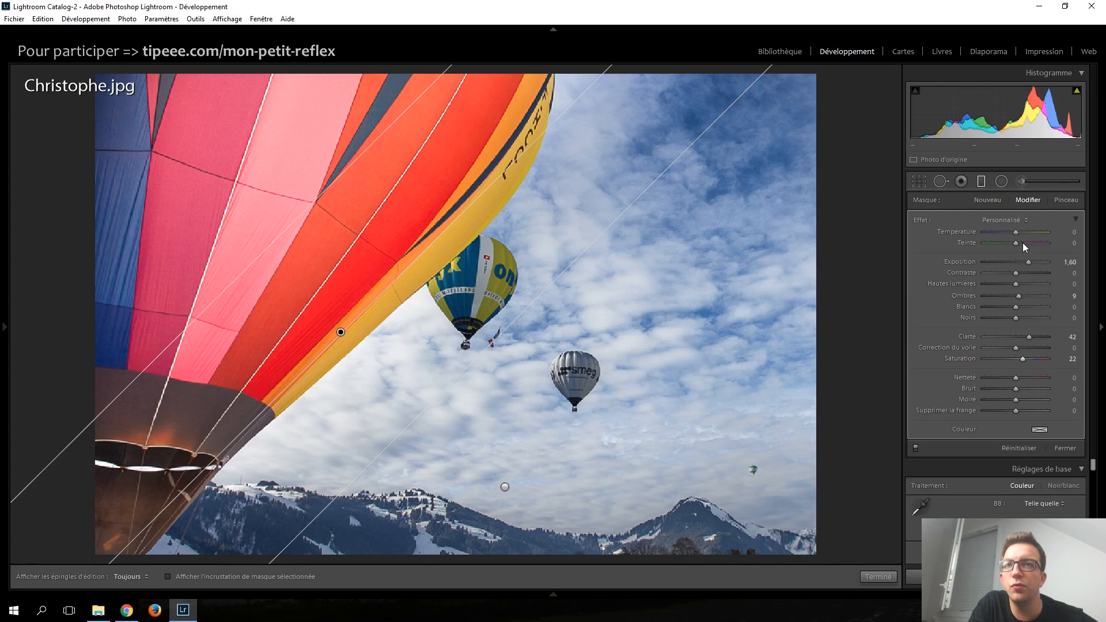
Step: Try brighter and darker exposures on the balloon filter, settle on 1.65, and close the graduated filter
{"action": "left_click", "coordinate": [1034, 263]}
{"action": "key", "text": "Down"}
{"action": "key", "text": "Down"}
{"action": "key", "text": "Down"}
{"action": "key", "text": "Down"}
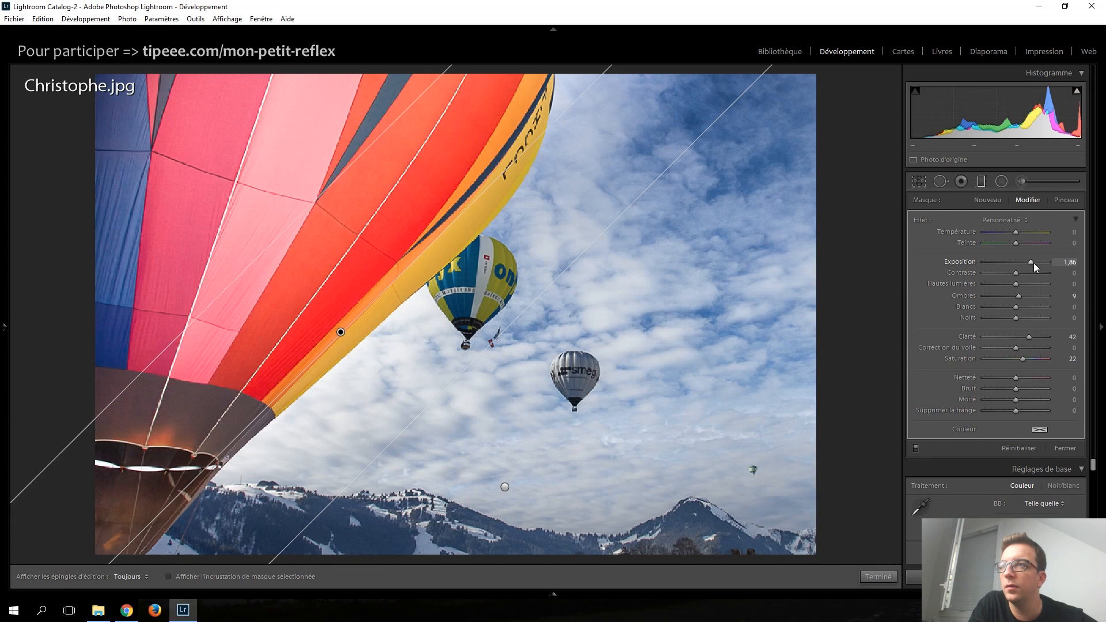
{"action": "key", "text": "Up"}
{"action": "key", "text": "Up"}
{"action": "key", "text": "Up"}
{"action": "key", "text": "Up"}
{"action": "key", "text": "Up"}
{"action": "key", "text": "Up"}
{"action": "key", "text": "Up"}
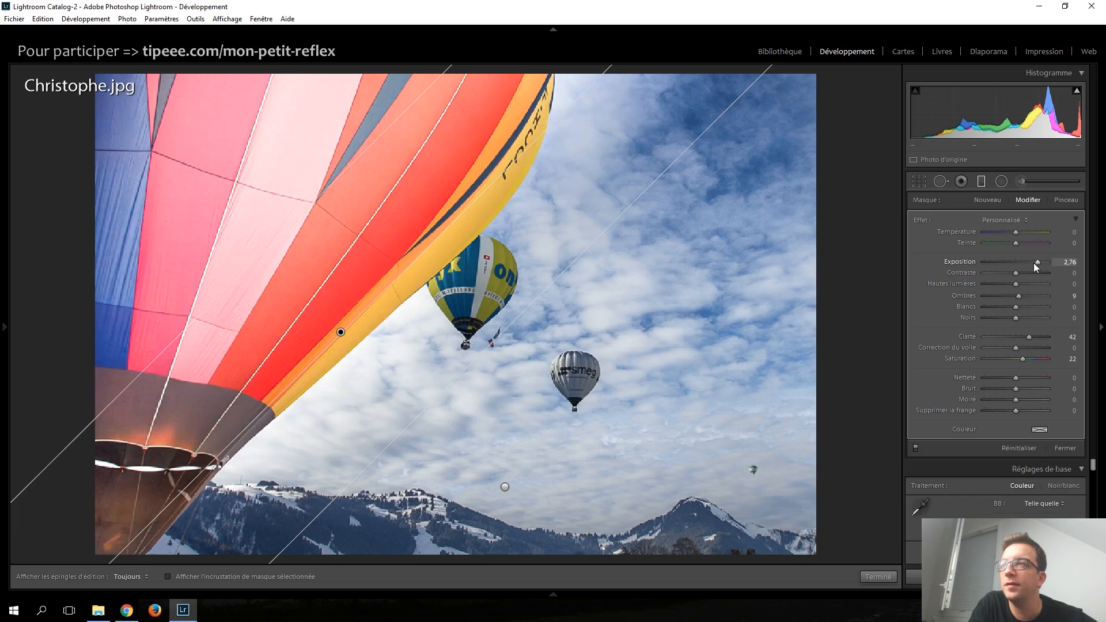
{"action": "key", "text": "Down"}
{"action": "key", "text": "Down"}
{"action": "key", "text": "Down"}
{"action": "key", "text": "Down"}
{"action": "key", "text": "Down"}
{"action": "key", "text": "Down"}
{"action": "key", "text": "Down"}
{"action": "key", "text": "Down"}
{"action": "key", "text": "Down"}
{"action": "key", "text": "Down"}
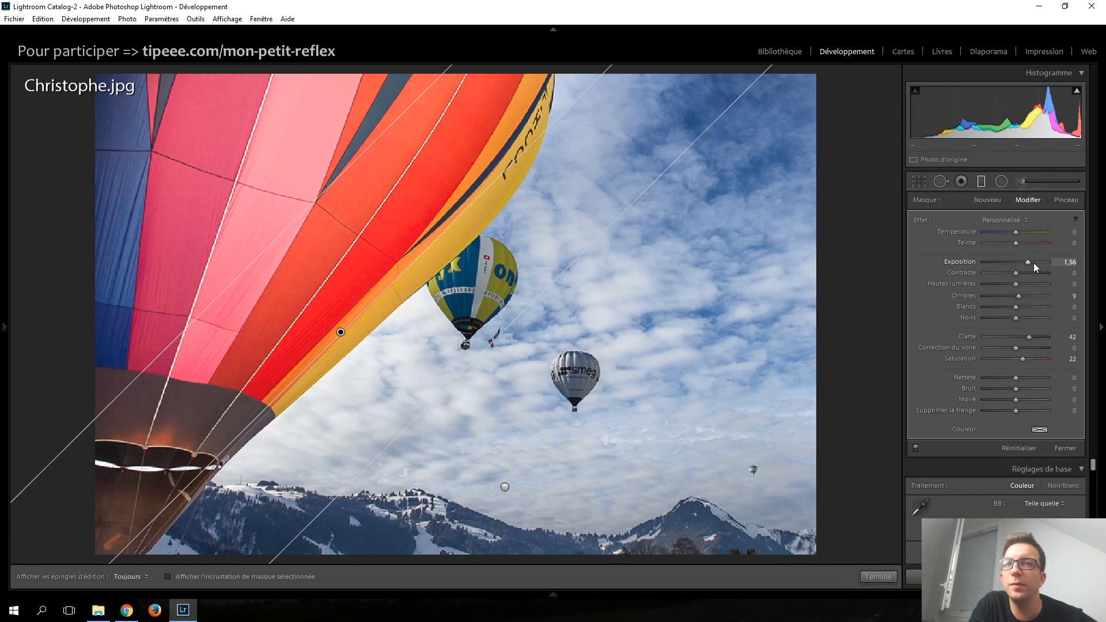
{"action": "left_click", "coordinate": [982, 182]}
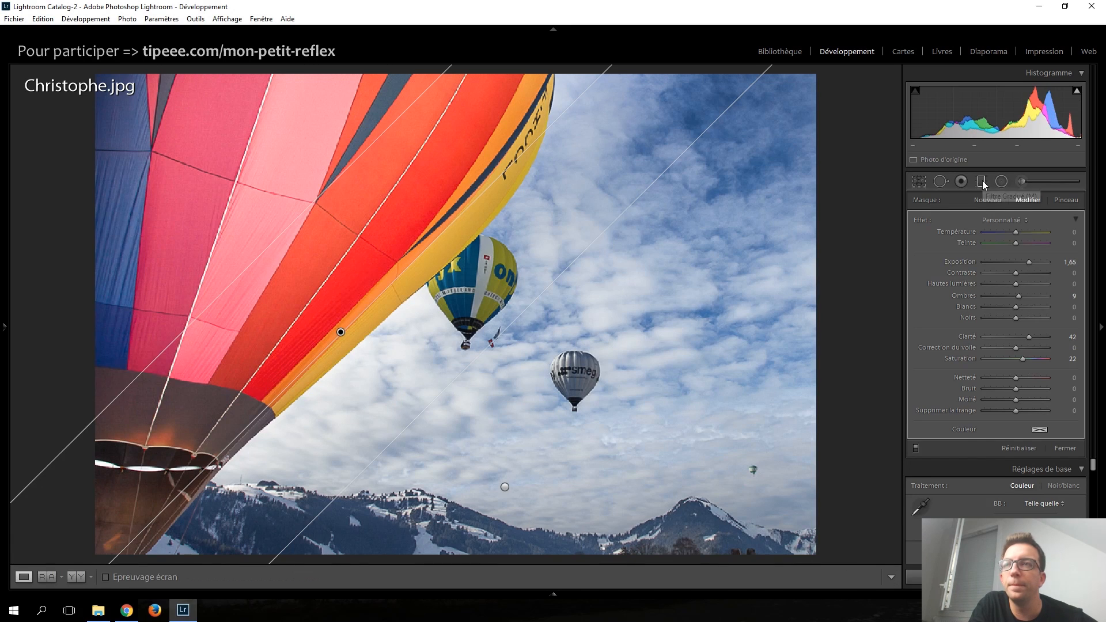
Step: Brush the yellow-and-blue balloon with a size 15 adjustment brush at exposure 0.60 and saturation 31, other effects reset
{"action": "left_click", "coordinate": [1021, 182]}
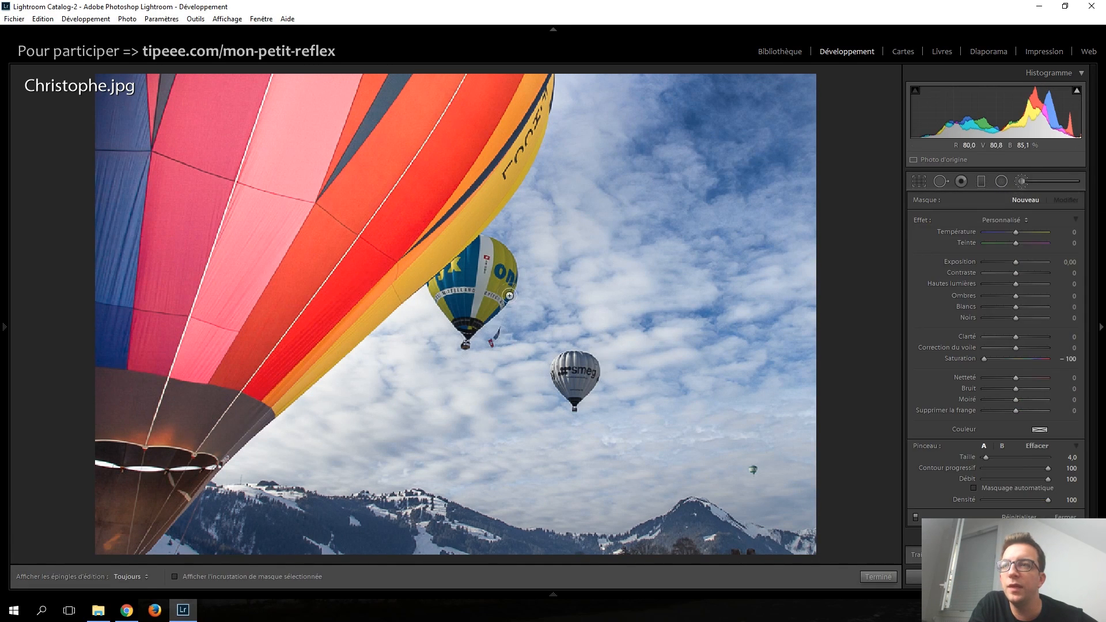
{"action": "double_click", "coordinate": [925, 220]}
{"action": "left_click_drag", "start_coordinate": [1015, 263], "coordinate": [1018, 263]}
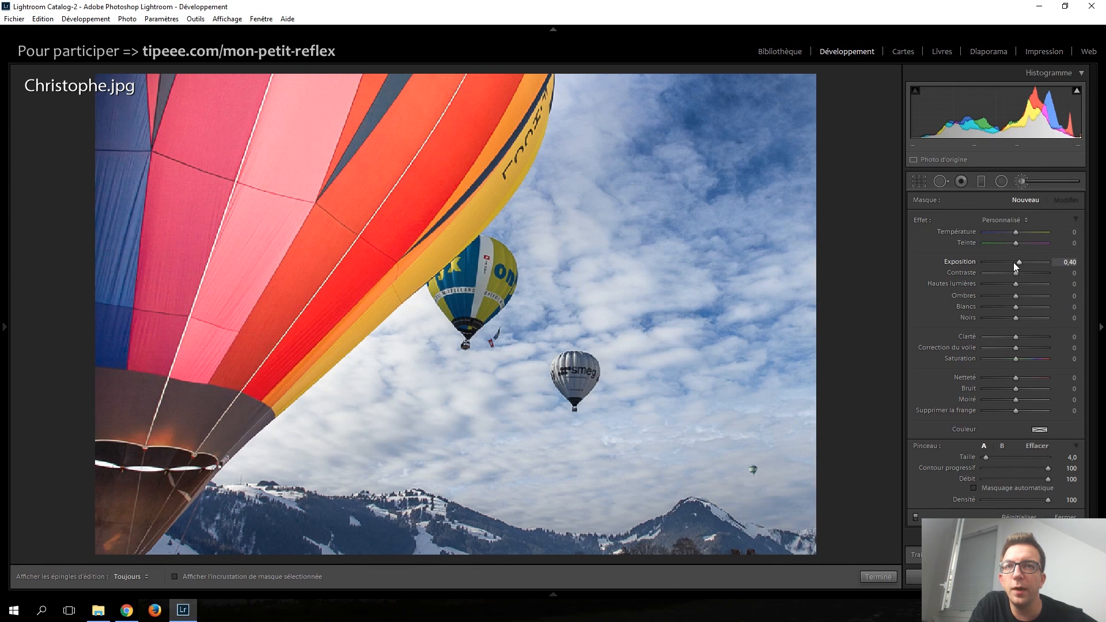
{"action": "key", "text": "Up"}
{"action": "key", "text": "Up"}
{"action": "key", "text": "Up"}
{"action": "key", "text": "Up"}
{"action": "left_click_drag", "start_coordinate": [1021, 360], "coordinate": [1025, 361]}
{"action": "scroll", "coordinate": [479, 312], "scroll_direction": "up", "scroll_amount": 7}
{"action": "scroll", "coordinate": [480, 311], "scroll_direction": "up", "scroll_amount": 12}
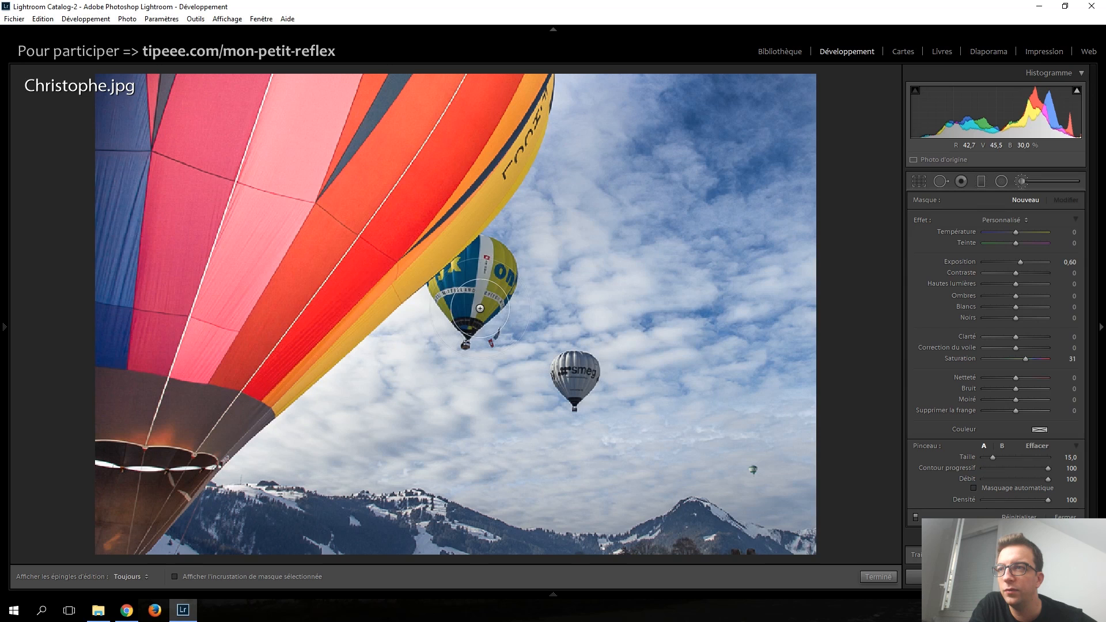
{"action": "left_click", "coordinate": [473, 280]}
Step: Try the brush adjustment on the grey balloon and undo the last stroke
{"action": "scroll", "coordinate": [567, 362], "scroll_direction": "down", "scroll_amount": 2}
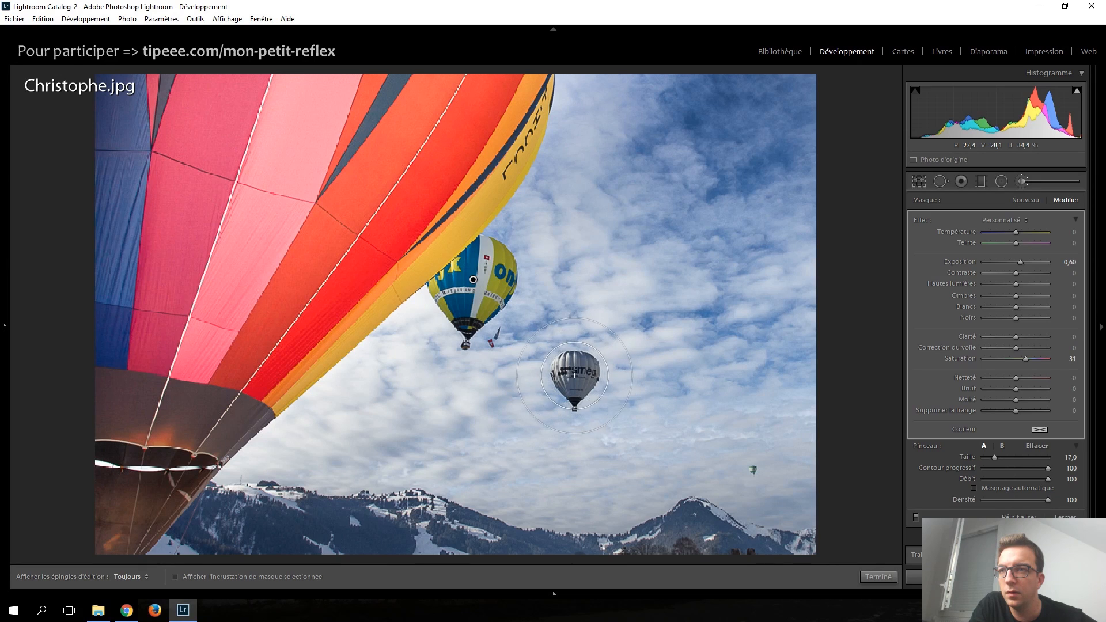
{"action": "left_click_drag", "start_coordinate": [572, 373], "coordinate": [574, 376]}
{"action": "scroll", "coordinate": [753, 470], "scroll_direction": "down", "scroll_amount": 5}
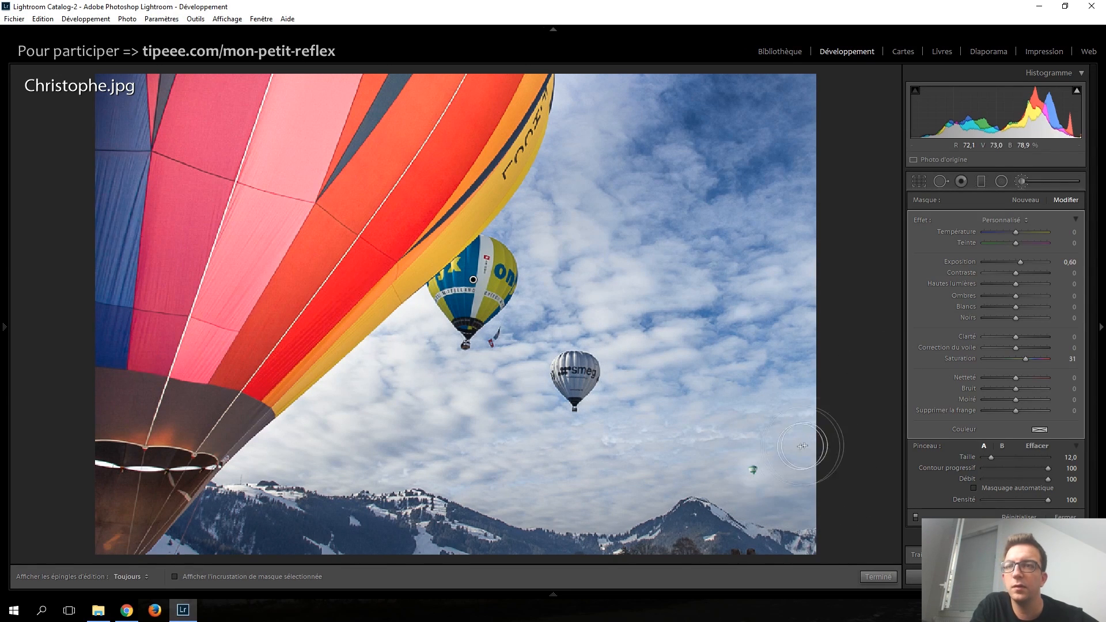
{"action": "key", "text": "ctrl+z"}
{"action": "scroll", "coordinate": [750, 471], "scroll_direction": "down", "scroll_amount": 7}
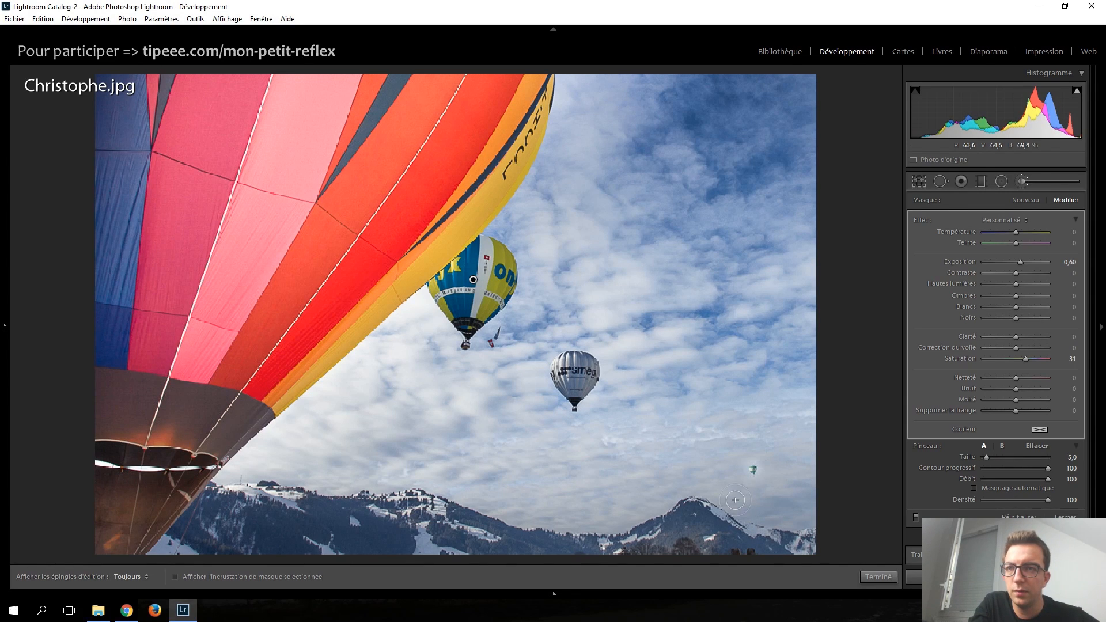
Step: Set the brush size to 33, give the yellow-and-blue balloon's mask shadows 36 and clarity 25, and close the brush
{"action": "scroll", "coordinate": [469, 289], "scroll_direction": "up", "scroll_amount": 10}
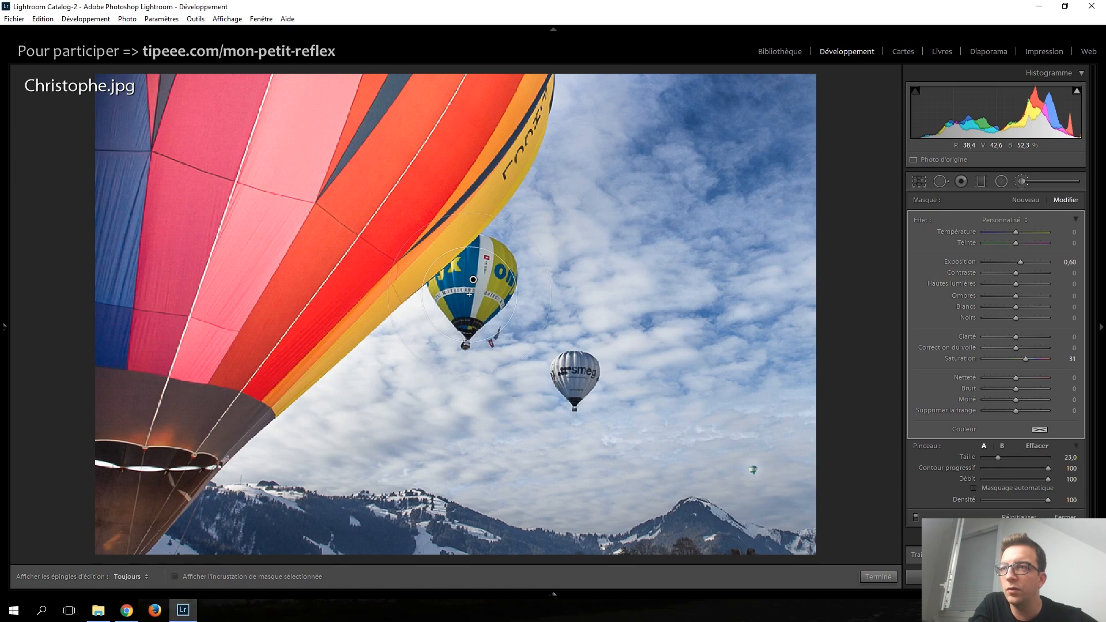
{"action": "scroll", "coordinate": [469, 290], "scroll_direction": "up", "scroll_amount": 1}
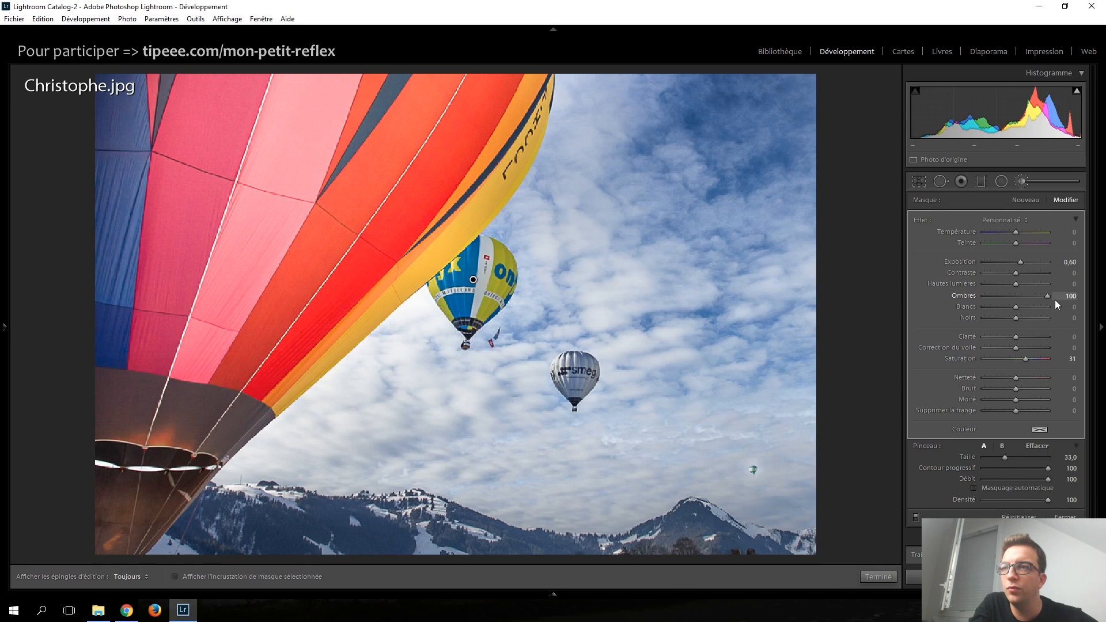
{"action": "left_click_drag", "start_coordinate": [1052, 302], "coordinate": [1029, 300]}
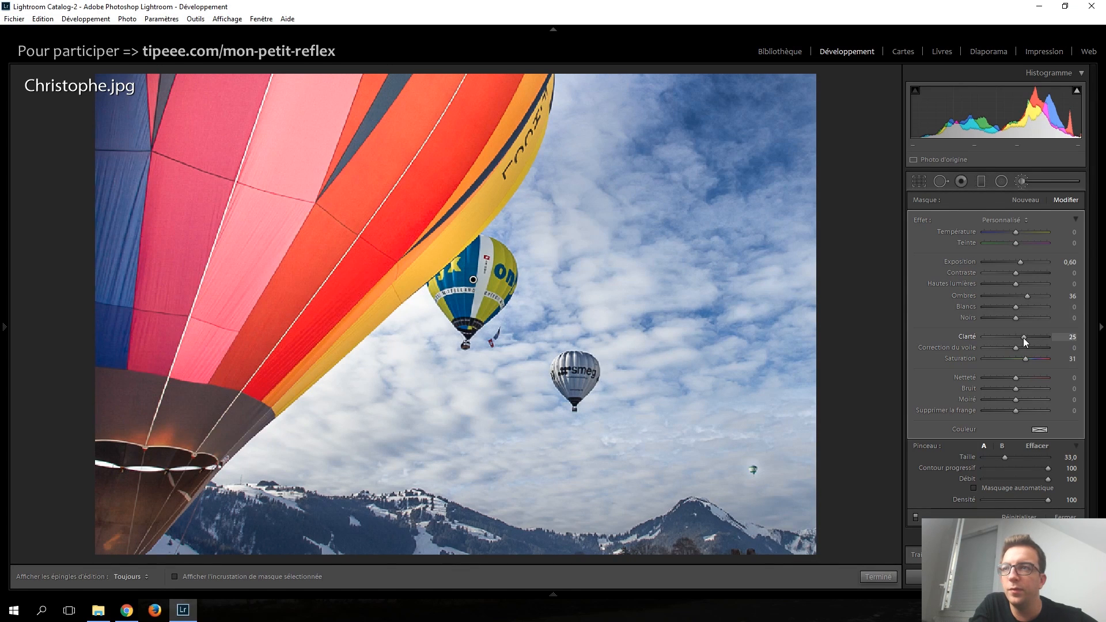
{"action": "left_click", "coordinate": [1011, 186]}
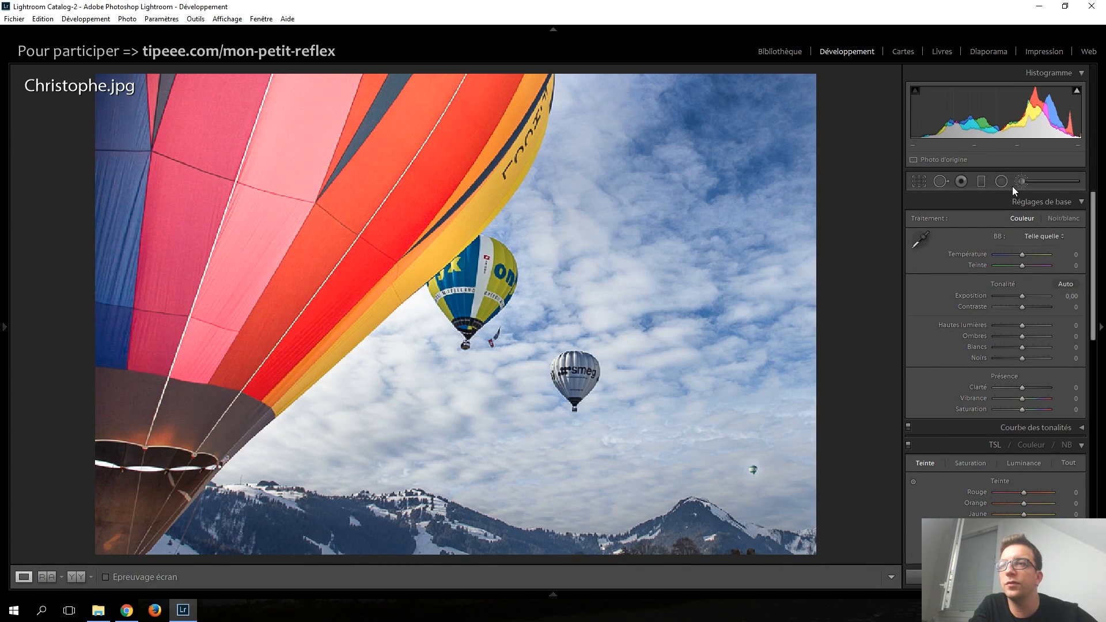
Step: Heal away the flag hanging beside the yellow-and-blue balloon's basket, using the clouds below it as the source
{"action": "left_click", "coordinate": [496, 329]}
{"action": "left_click", "coordinate": [487, 330]}
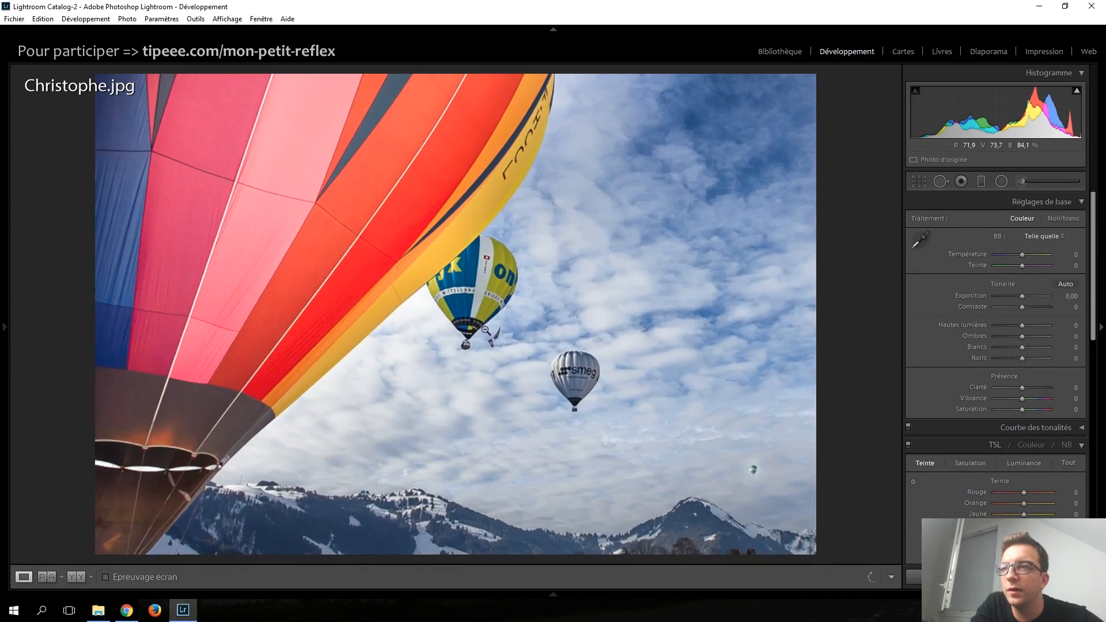
{"action": "left_click", "coordinate": [941, 181]}
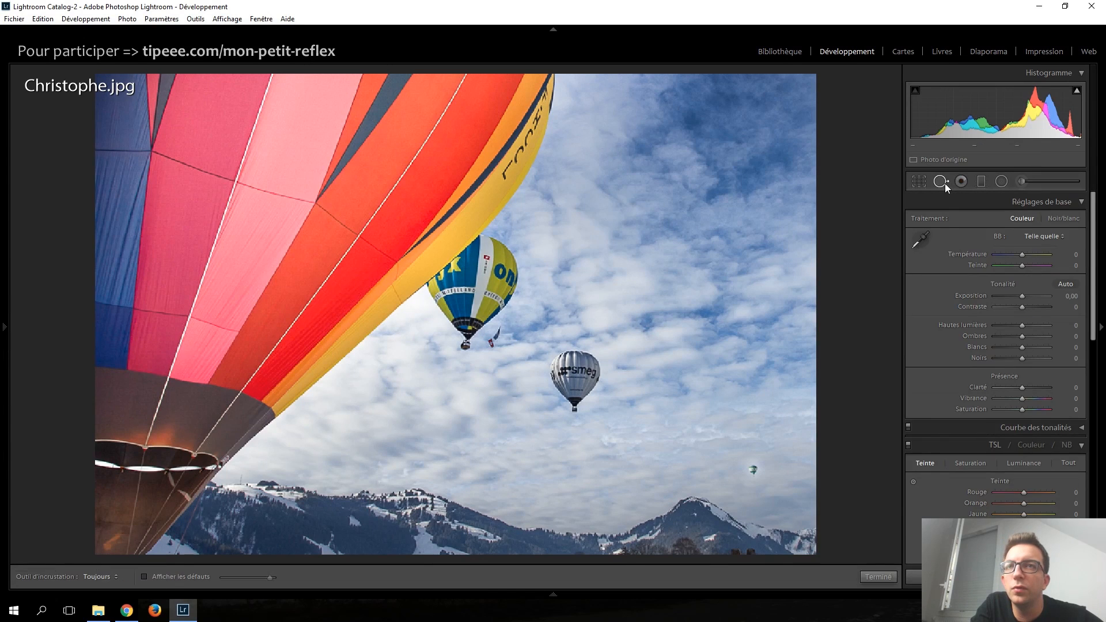
{"action": "scroll", "coordinate": [499, 334], "scroll_direction": "down", "scroll_amount": 2}
{"action": "scroll", "coordinate": [498, 332], "scroll_direction": "up", "scroll_amount": 1}
{"action": "left_click_drag", "start_coordinate": [497, 328], "coordinate": [493, 342]}
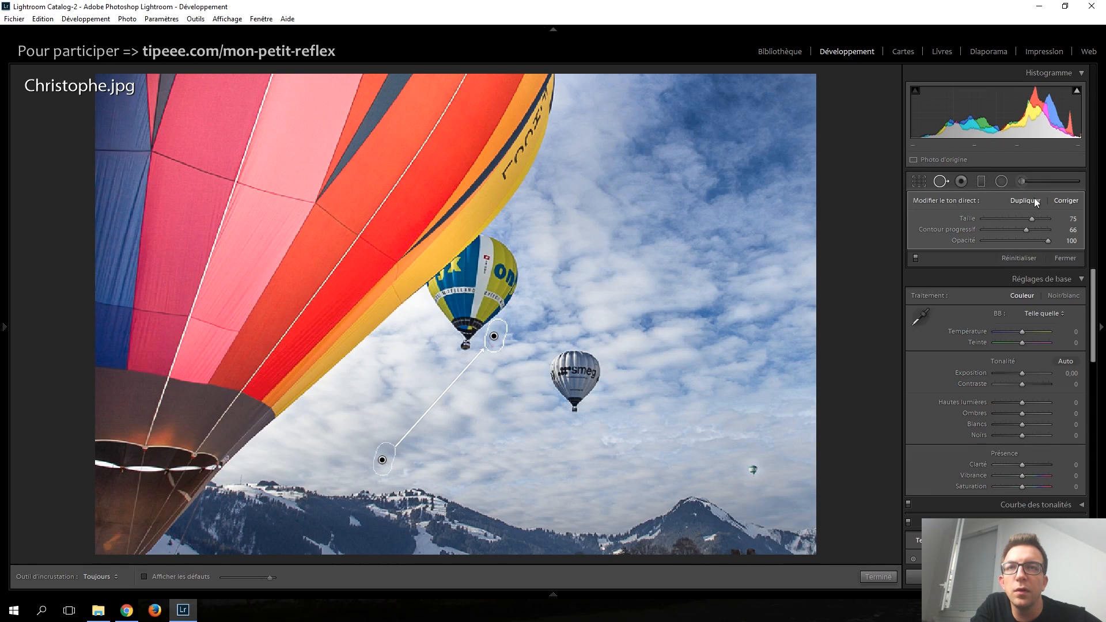
{"action": "left_click_drag", "start_coordinate": [379, 459], "coordinate": [471, 410]}
{"action": "key", "text": "q"}
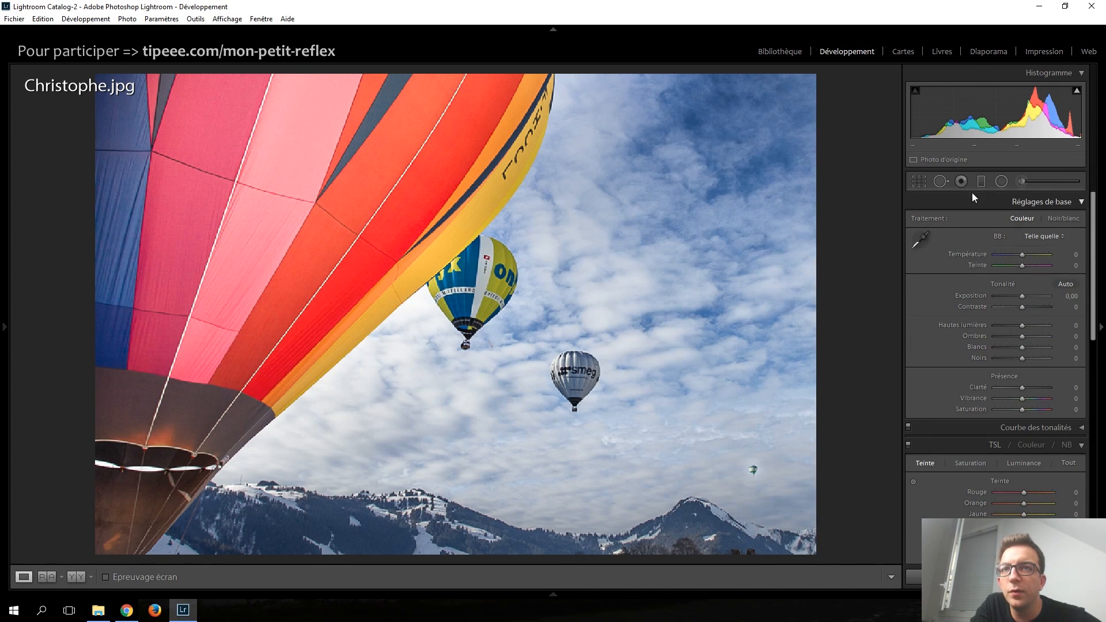
Step: Heal a second spot just below the removed flag and move its source to the clouds beneath the basket
{"action": "left_click", "coordinate": [941, 180]}
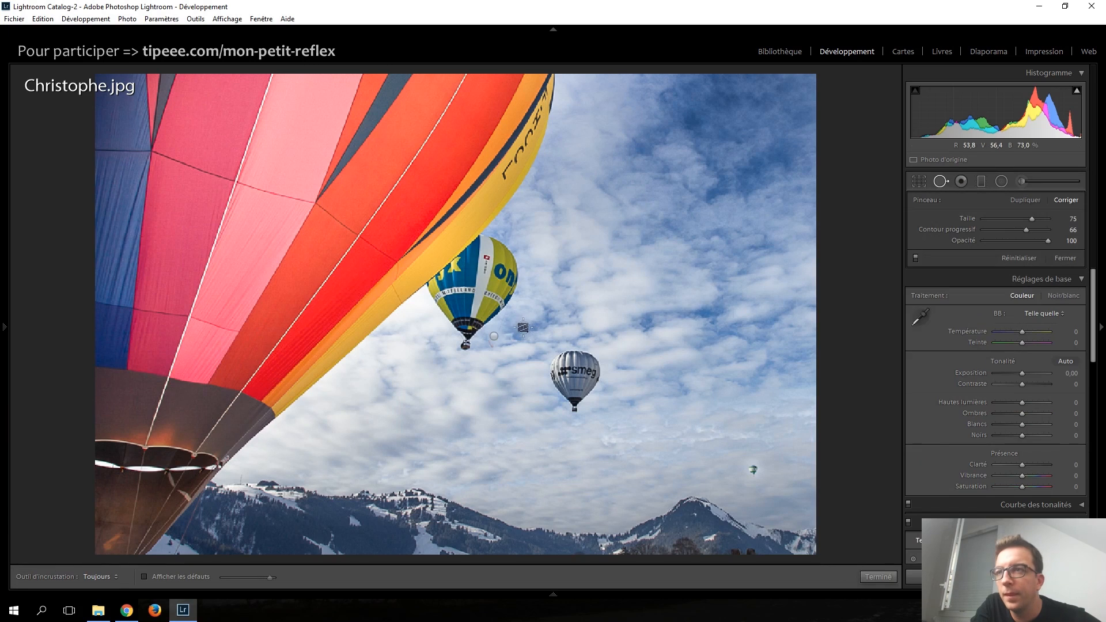
{"action": "left_click", "coordinate": [488, 344]}
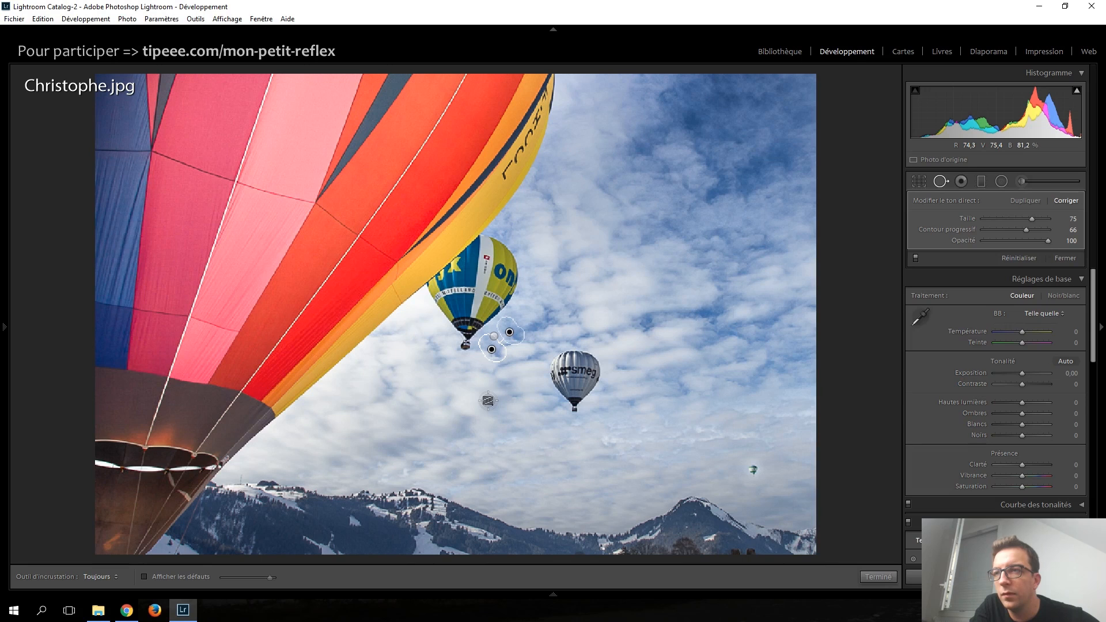
{"action": "left_click_drag", "start_coordinate": [509, 331], "coordinate": [455, 407]}
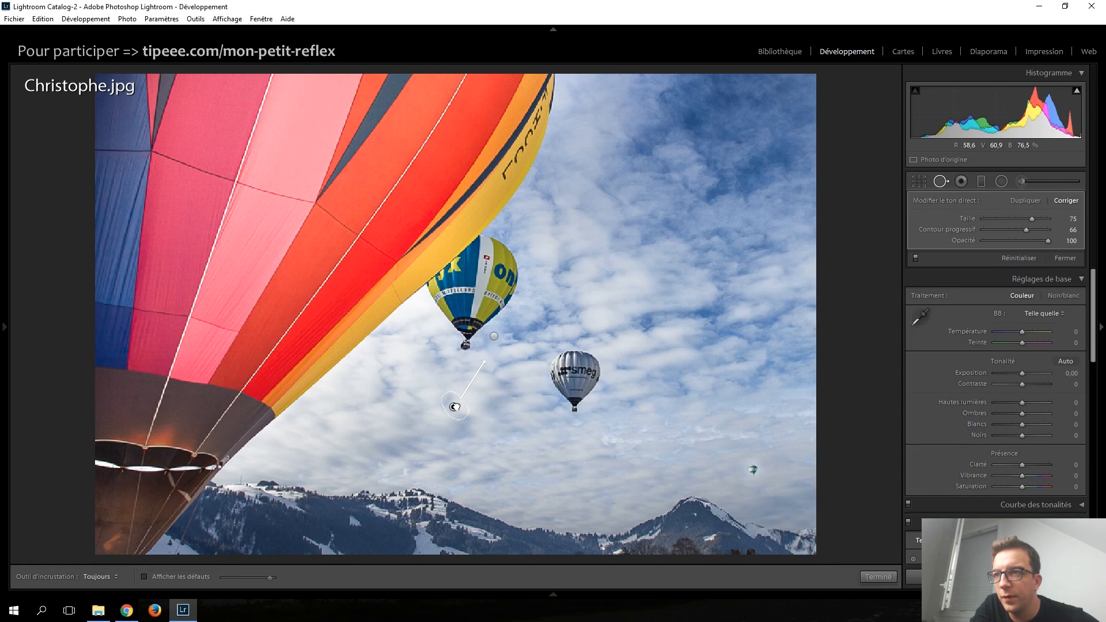
Step: Reselect the balloons' brush mask, show its overlay, erase the mask around the small distant balloon and repaint just that balloon with brush size 2
{"action": "key", "text": "q"}
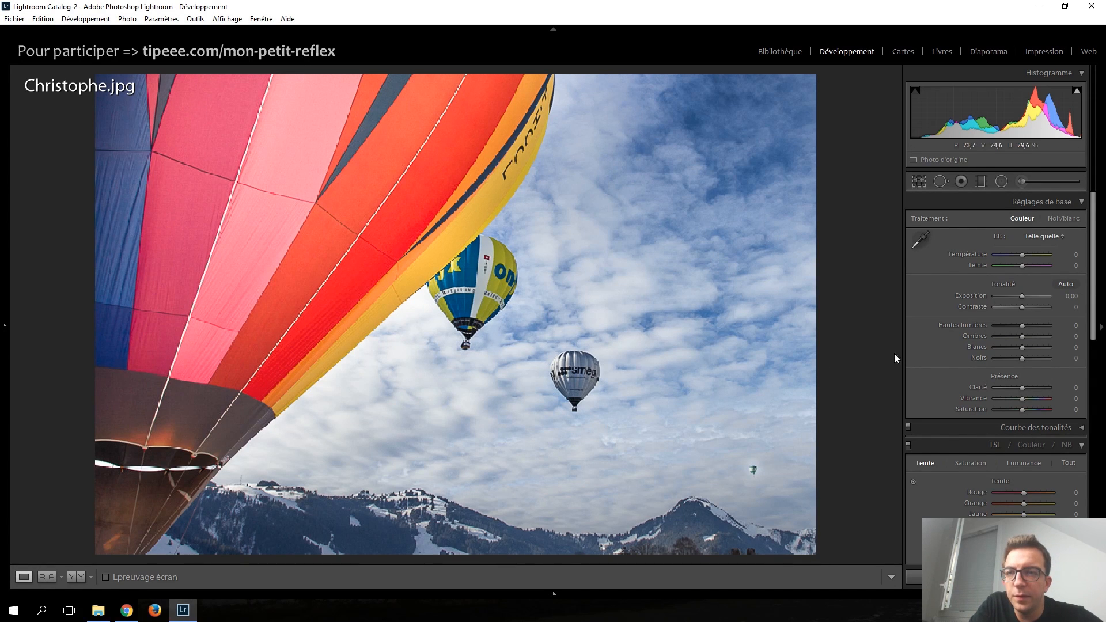
{"action": "left_click", "coordinate": [1020, 180]}
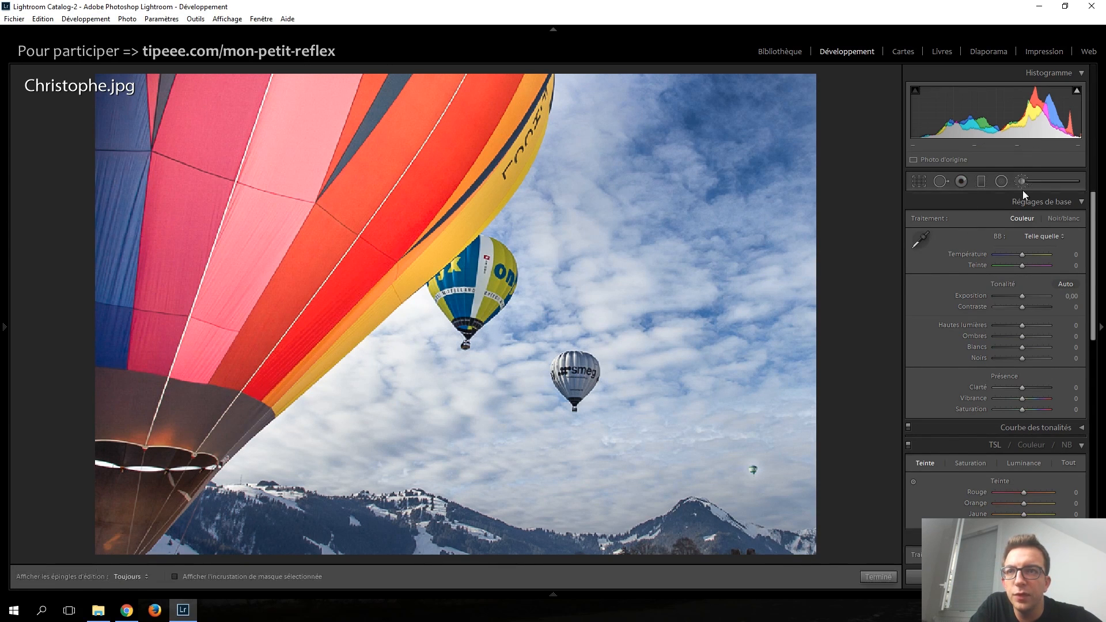
{"action": "left_click", "coordinate": [473, 280]}
{"action": "left_click", "coordinate": [174, 577]}
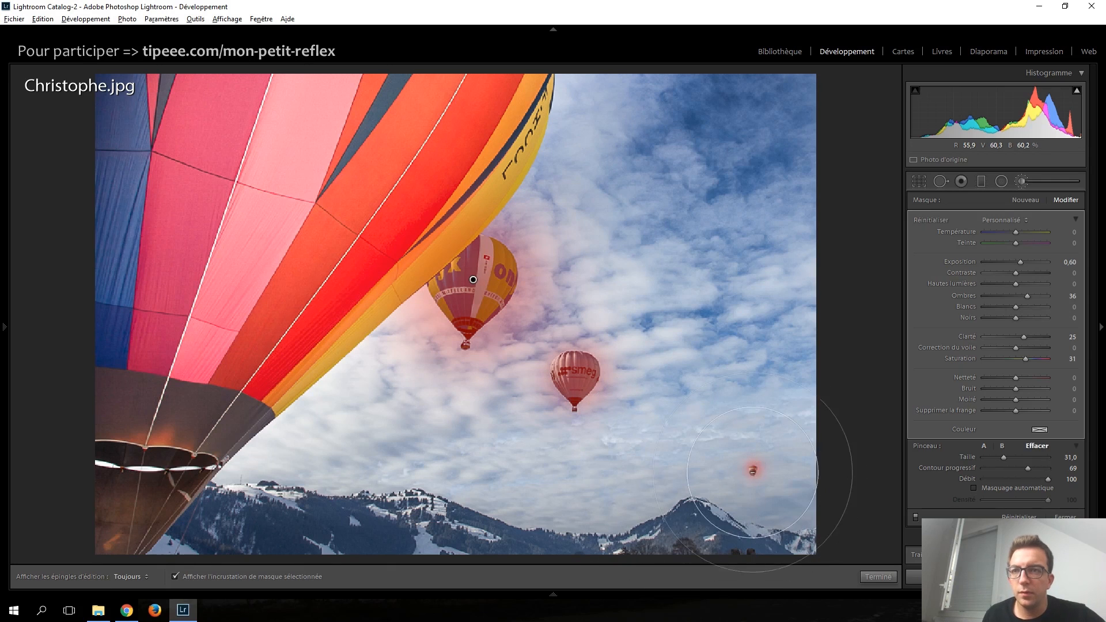
{"action": "left_click", "coordinate": [753, 471], "text": "alt"}
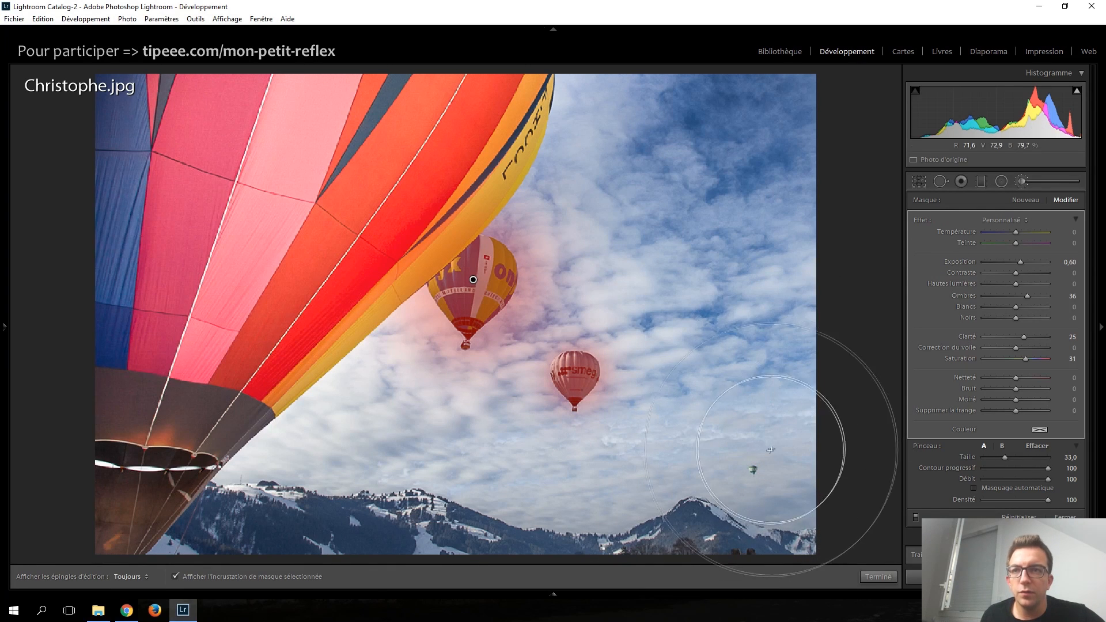
{"action": "scroll", "coordinate": [757, 464], "scroll_direction": "down", "scroll_amount": 10}
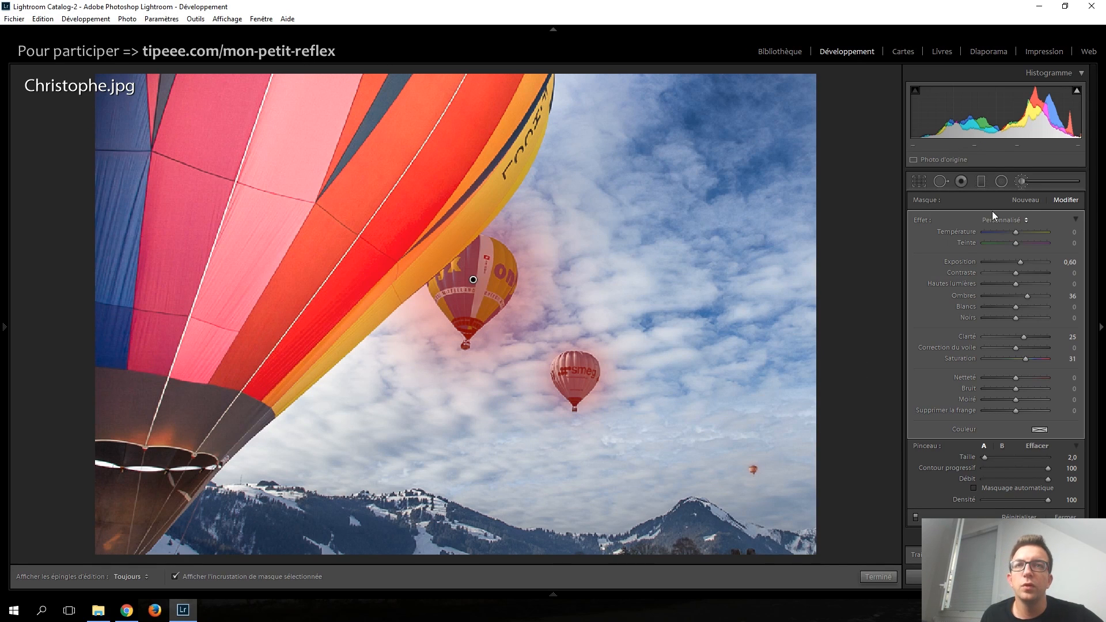
{"action": "left_click", "coordinate": [1022, 183]}
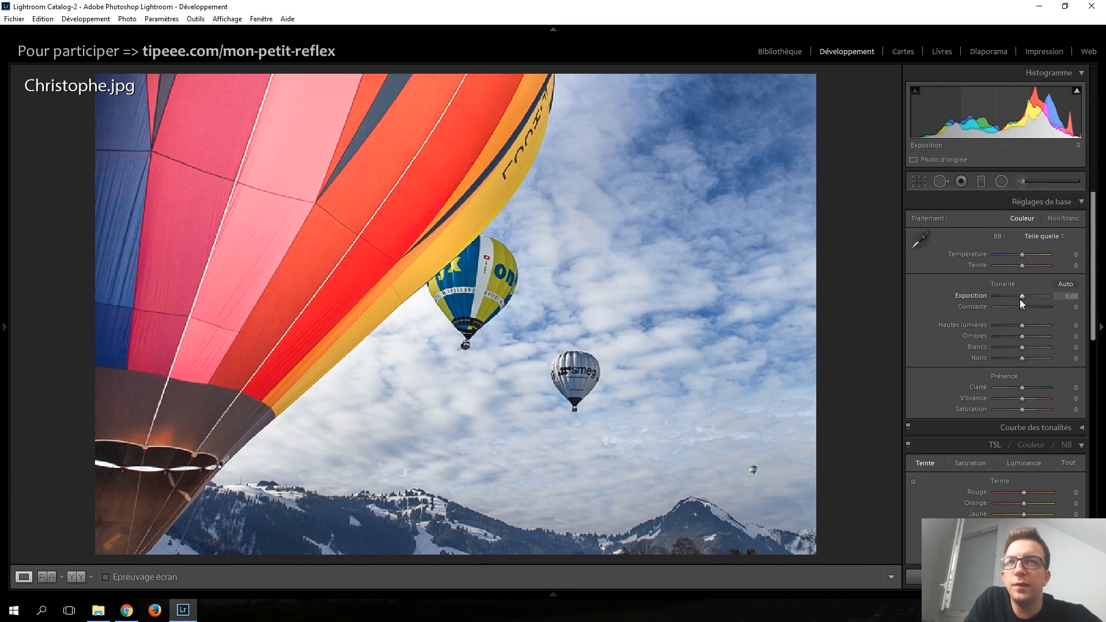
Step: Set the balloon photo's global exposure to +0.20, highlights to -45 and shadows to +30
{"action": "scroll", "coordinate": [1020, 299], "scroll_direction": "up", "scroll_amount": 4}
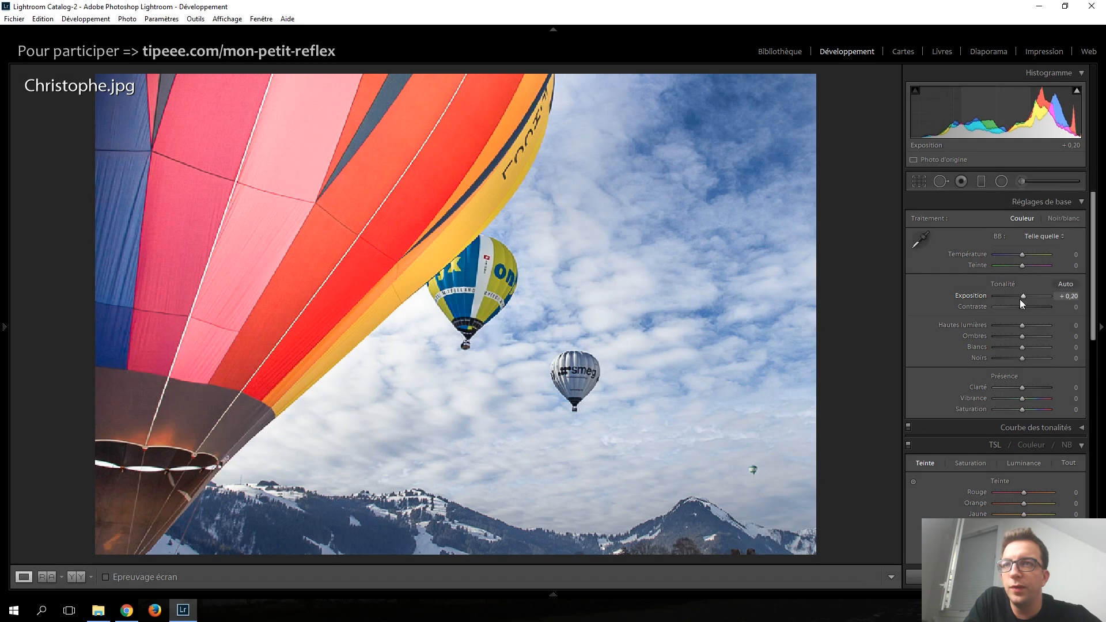
{"action": "scroll", "coordinate": [1022, 324], "scroll_direction": "down", "scroll_amount": 9}
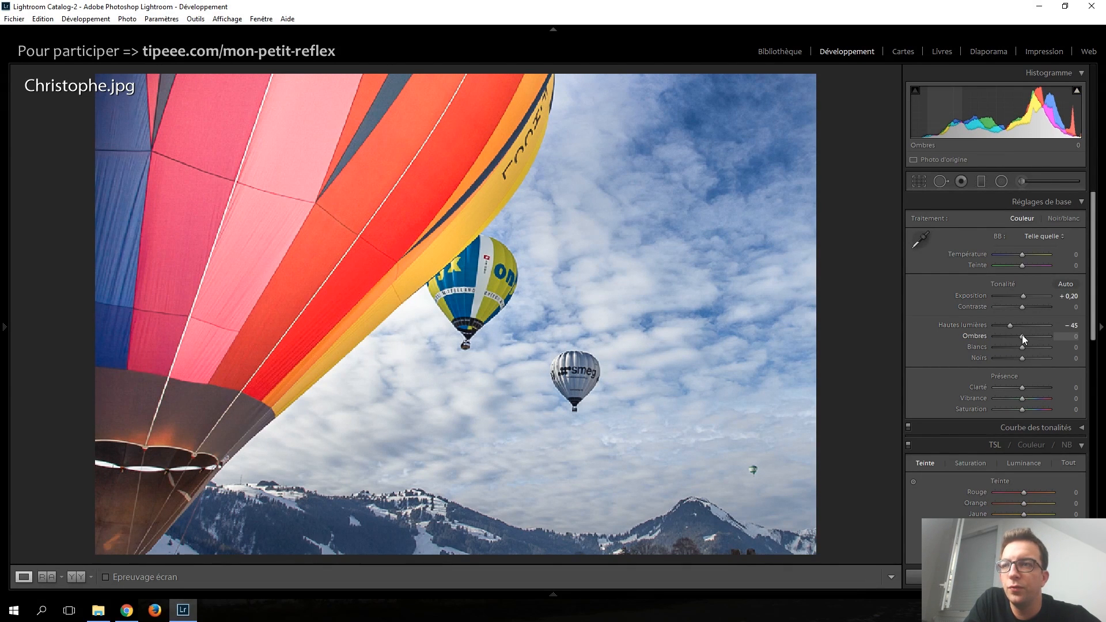
{"action": "scroll", "coordinate": [1022, 336], "scroll_direction": "up", "scroll_amount": 5}
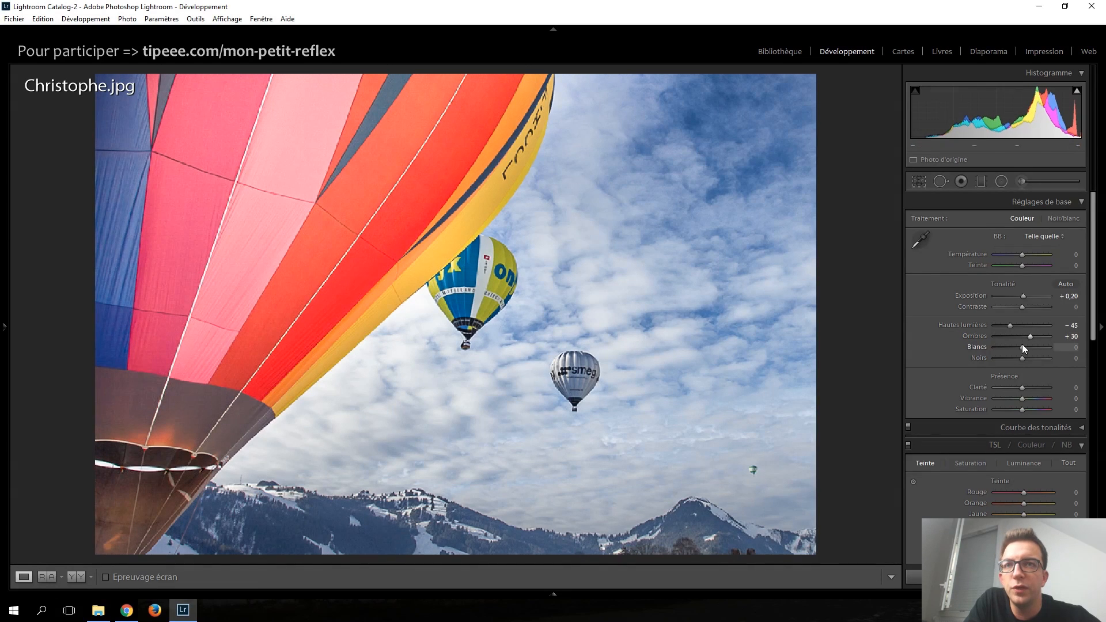
Step: Set the balloon photo's whites to +15 and blacks to -10
{"action": "scroll", "coordinate": [1023, 346], "scroll_direction": "up", "scroll_amount": 5}
{"action": "scroll", "coordinate": [1023, 348], "scroll_direction": "up", "scroll_amount": 2}
{"action": "scroll", "coordinate": [1023, 348], "scroll_direction": "down", "scroll_amount": 4}
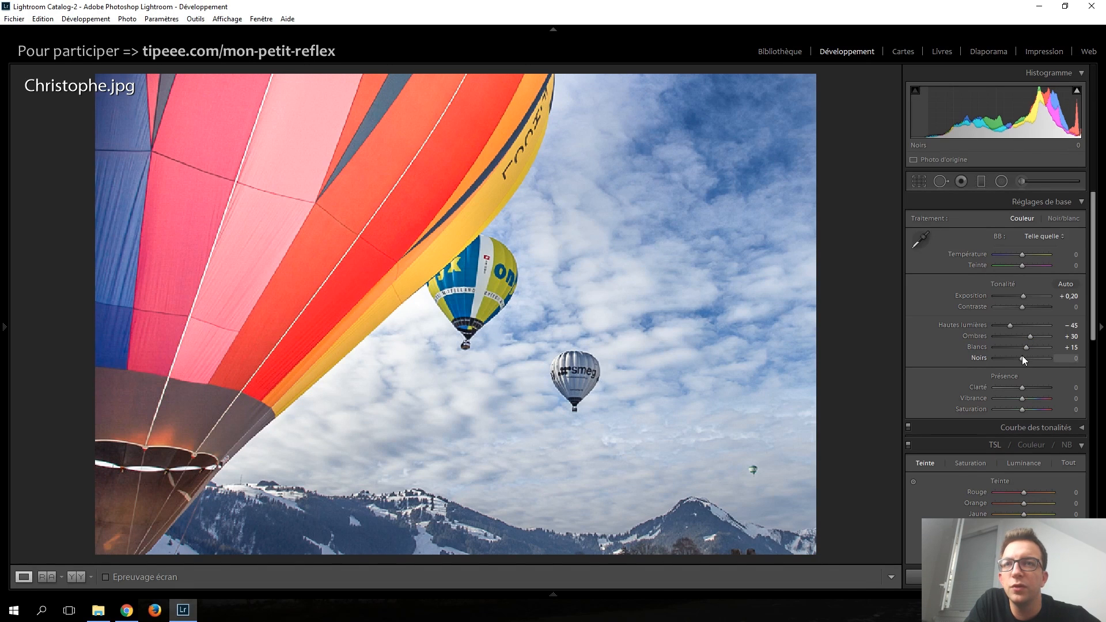
{"action": "scroll", "coordinate": [1022, 356], "scroll_direction": "down", "scroll_amount": 5}
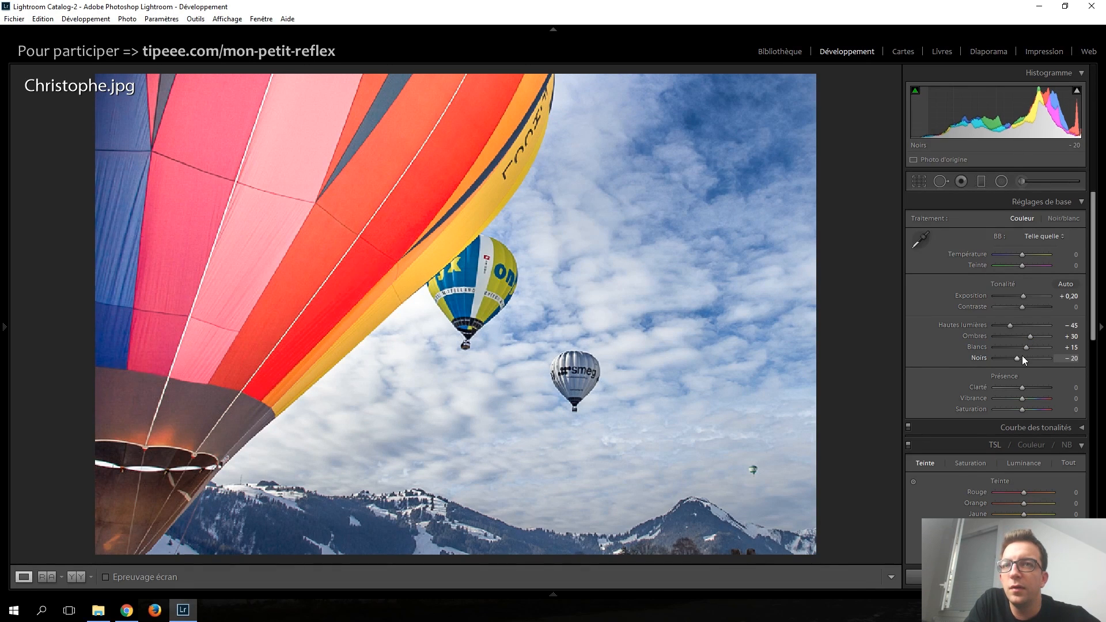
{"action": "scroll", "coordinate": [1022, 359], "scroll_direction": "up", "scroll_amount": 2}
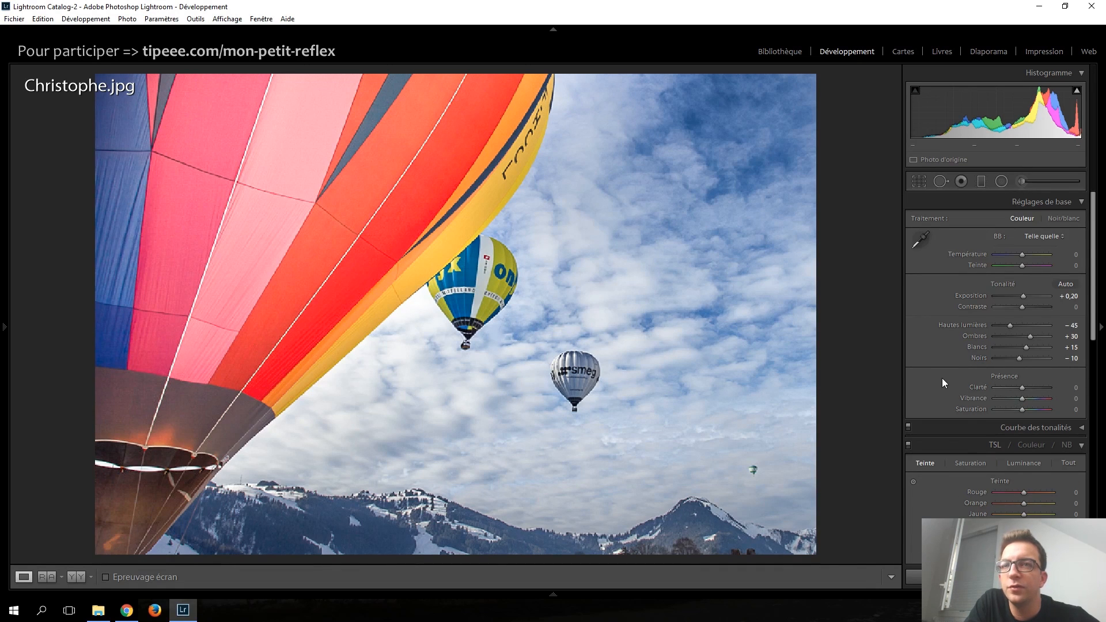
Step: Add a slight post-crop vignette to the balloon photo with an amount of -5
{"action": "scroll", "coordinate": [942, 378], "scroll_direction": "down", "scroll_amount": 6}
{"action": "scroll", "coordinate": [934, 364], "scroll_direction": "down", "scroll_amount": 3}
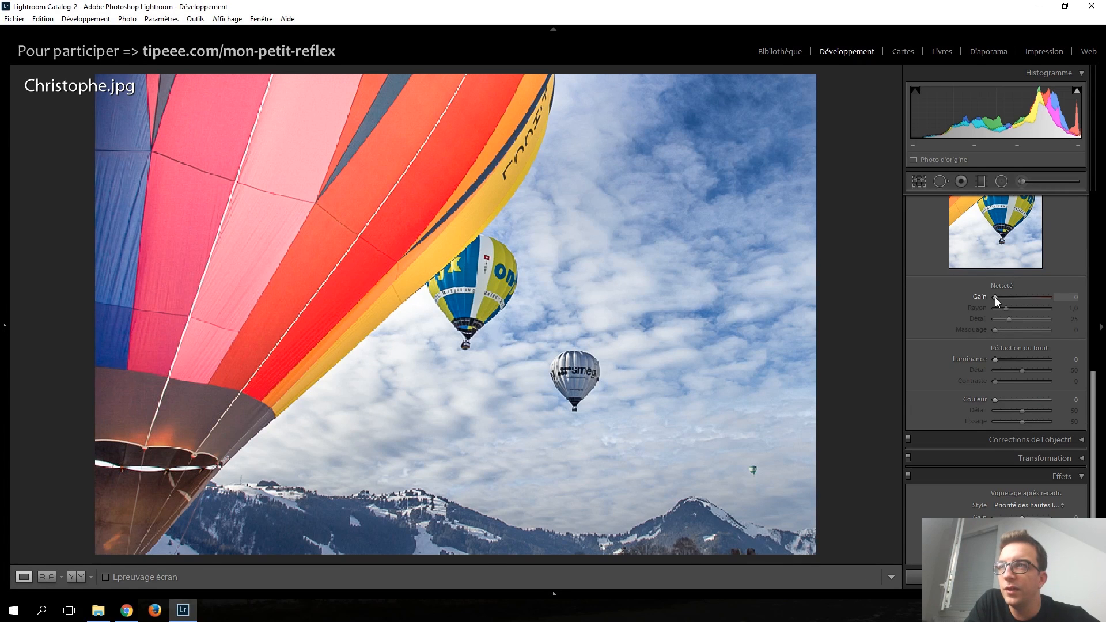
{"action": "scroll", "coordinate": [931, 343], "scroll_direction": "down", "scroll_amount": 2}
{"action": "left_click_drag", "start_coordinate": [1021, 409], "coordinate": [1021, 410]}
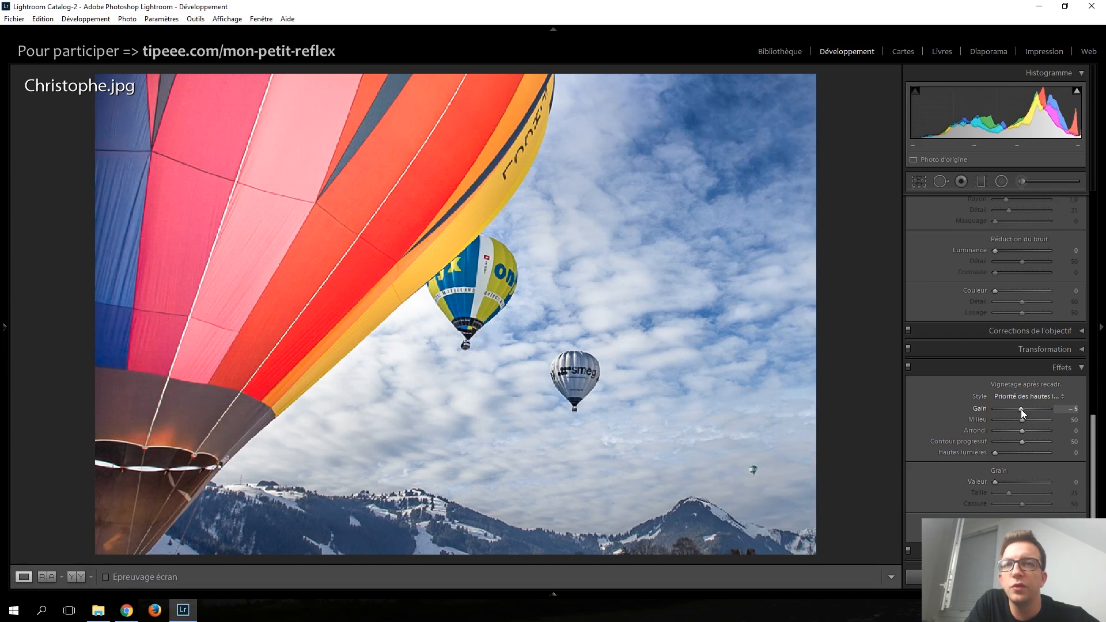
Step: Compare the balloon photo's original and edited versions twice
{"action": "scroll", "coordinate": [978, 410], "scroll_direction": "up", "scroll_amount": 8}
{"action": "scroll", "coordinate": [978, 410], "scroll_direction": "up", "scroll_amount": 1}
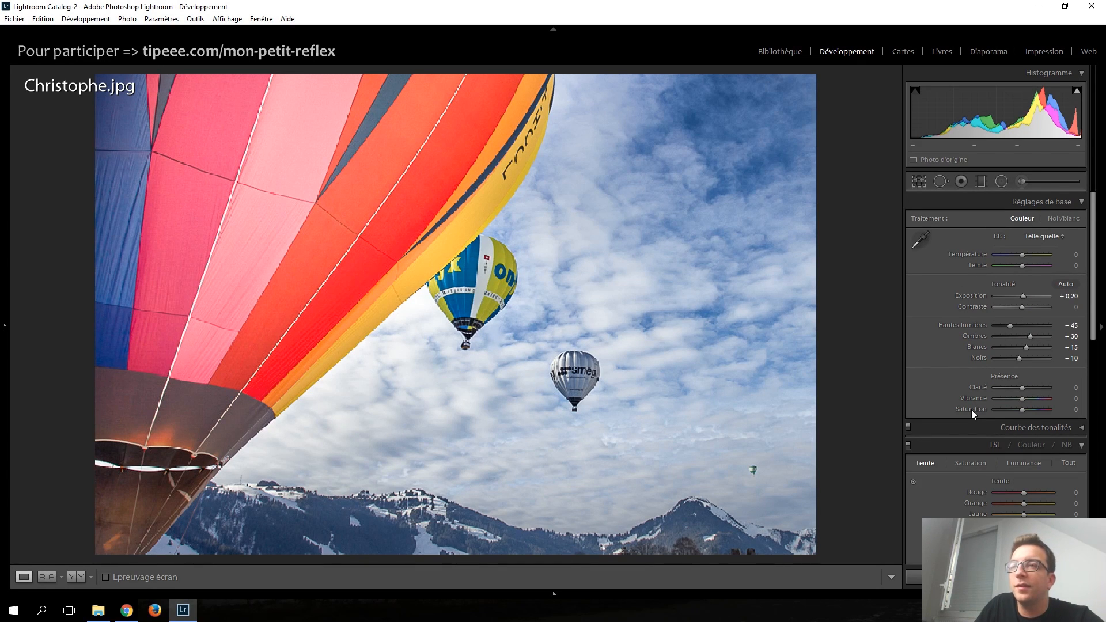
{"action": "key", "text": "backslash"}
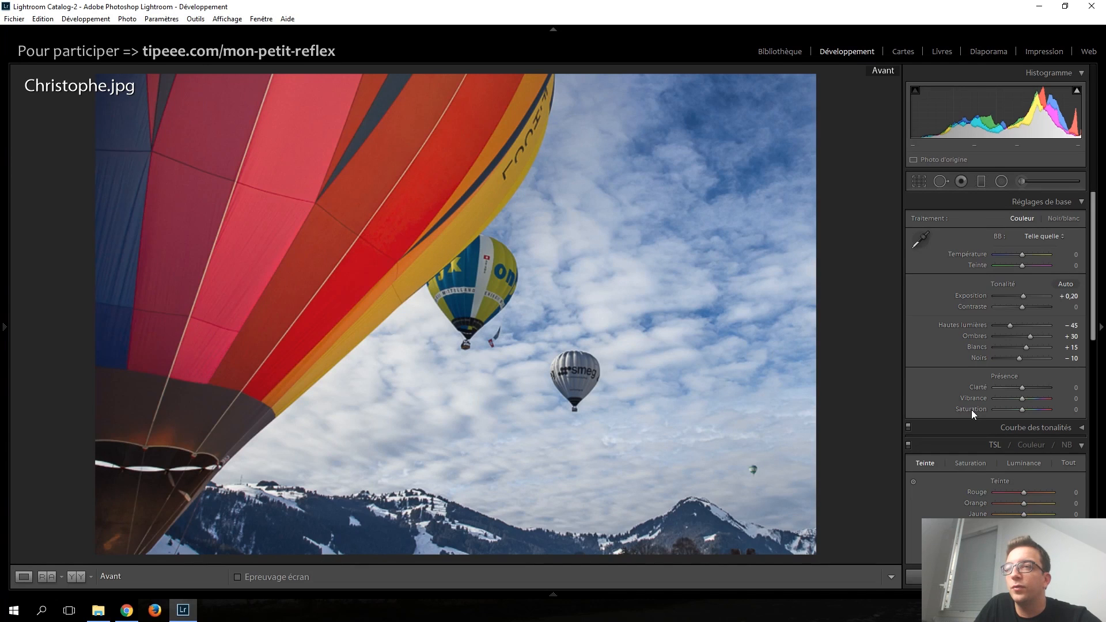
{"action": "key", "text": "backslash"}
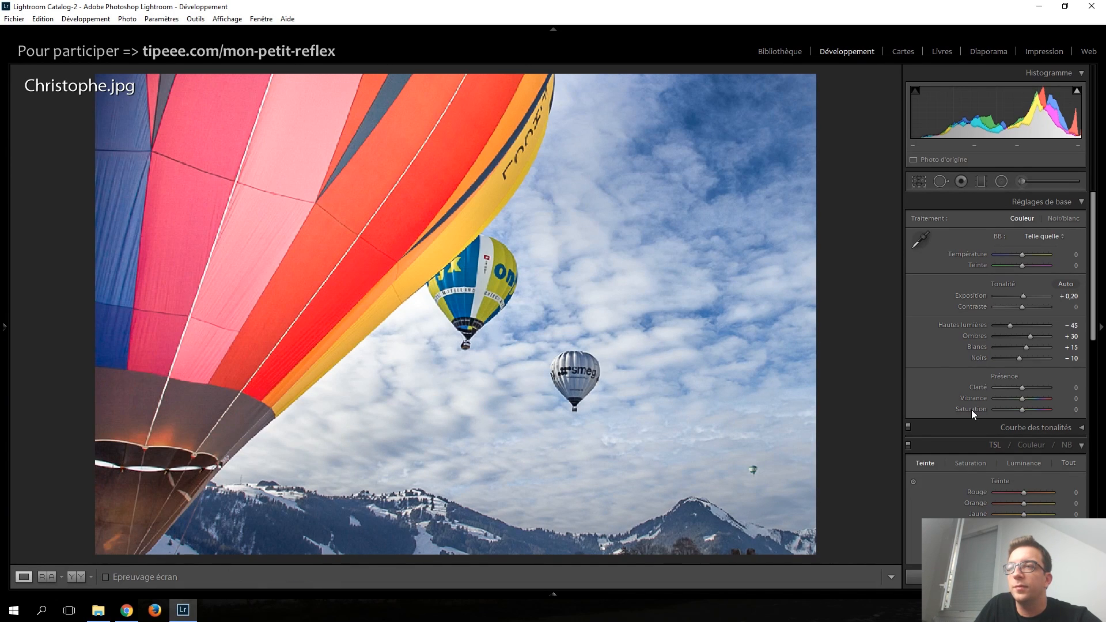
{"action": "key", "text": "backslash"}
{"action": "key", "text": "backslash"}
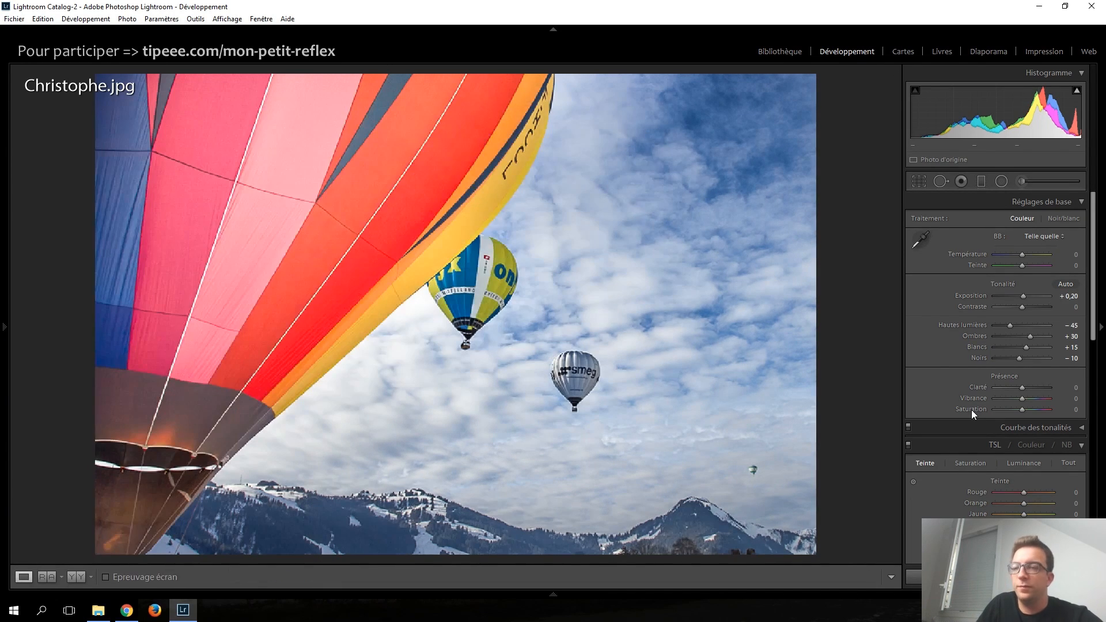
Step: Move on to the frog photo, check the frog up close, and crop slightly inward from the upper-left corner, keeping the original aspect ratio
{"action": "key", "text": "Right"}
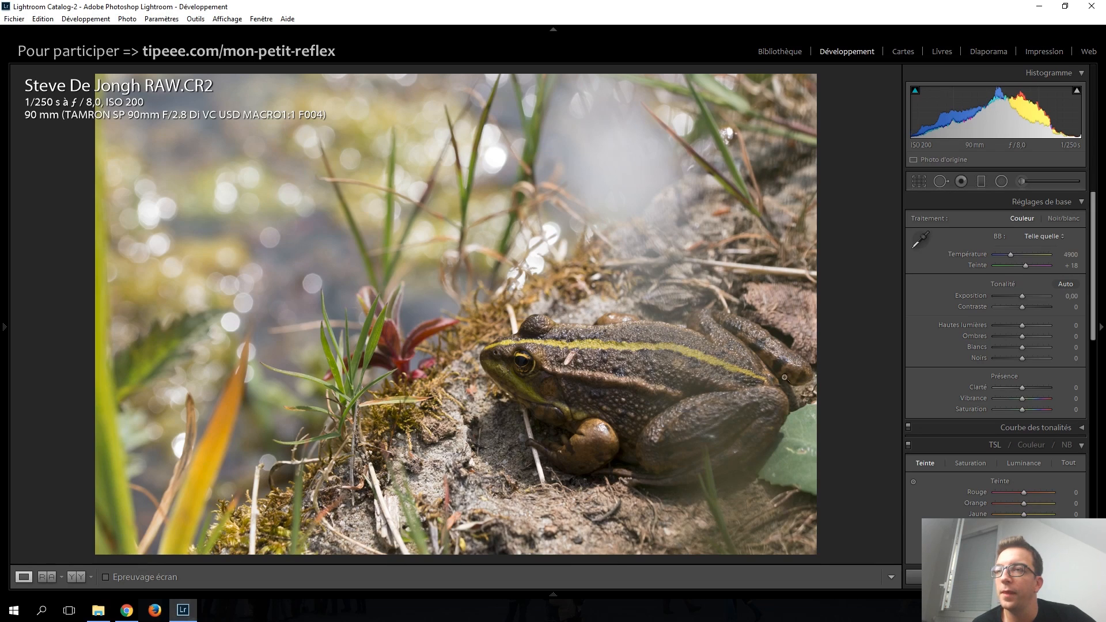
{"action": "left_click", "coordinate": [561, 363]}
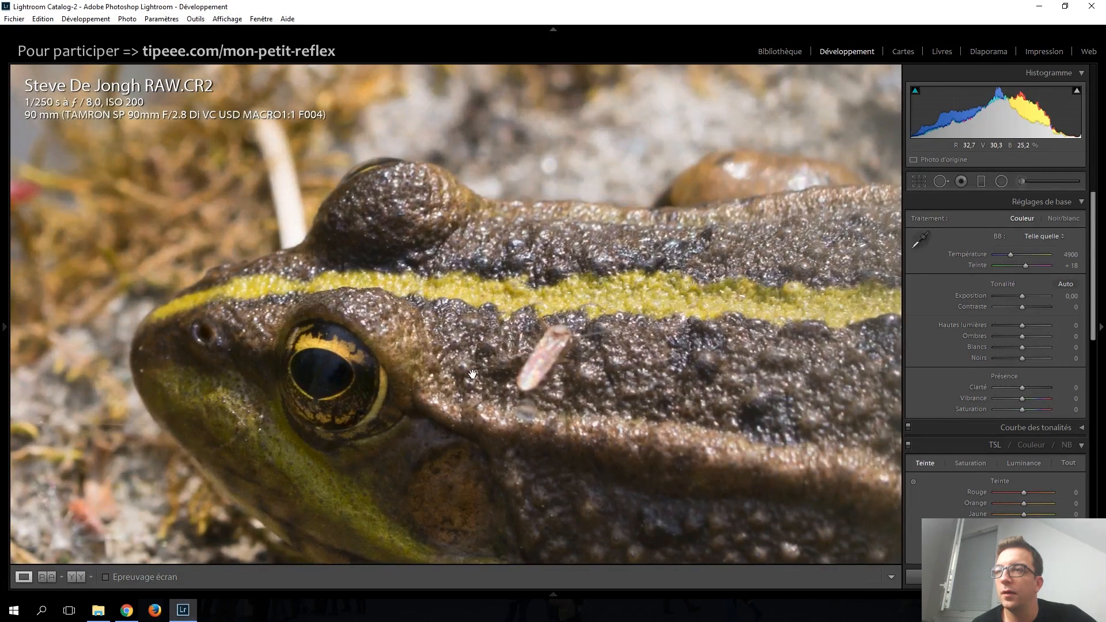
{"action": "left_click_drag", "start_coordinate": [486, 373], "coordinate": [545, 328]}
{"action": "left_click", "coordinate": [547, 330]}
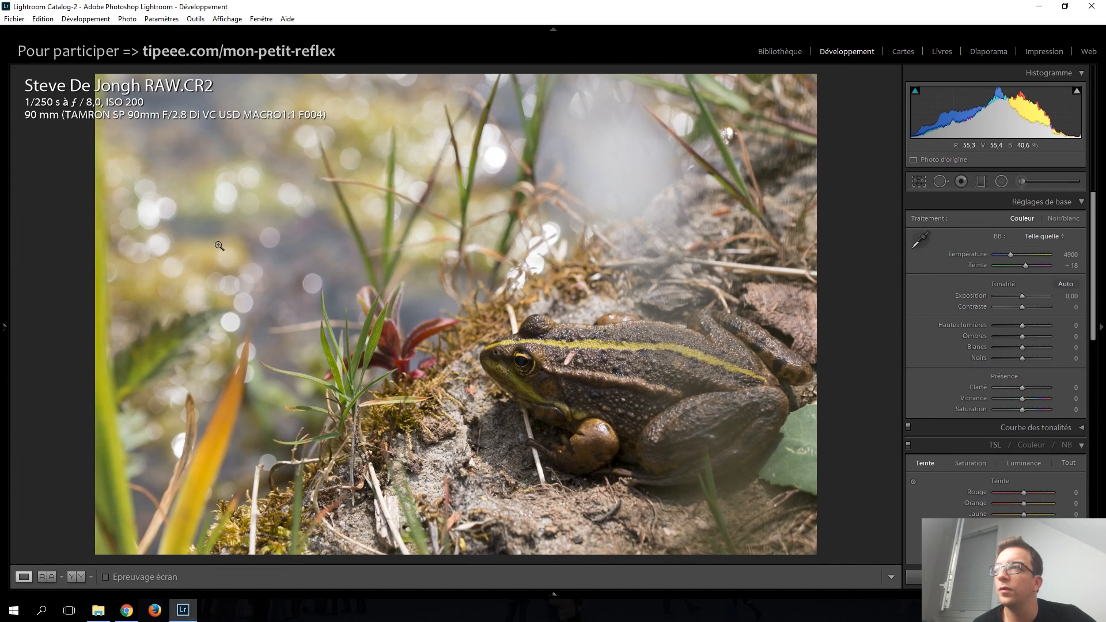
{"action": "left_click", "coordinate": [924, 181]}
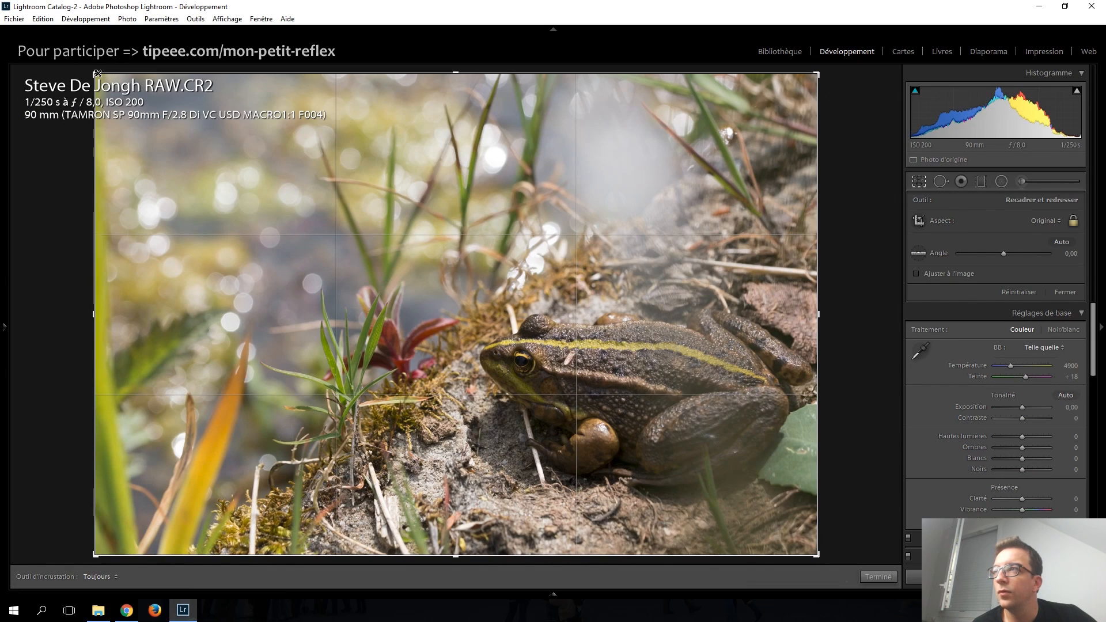
{"action": "left_click_drag", "start_coordinate": [96, 73], "coordinate": [116, 87]}
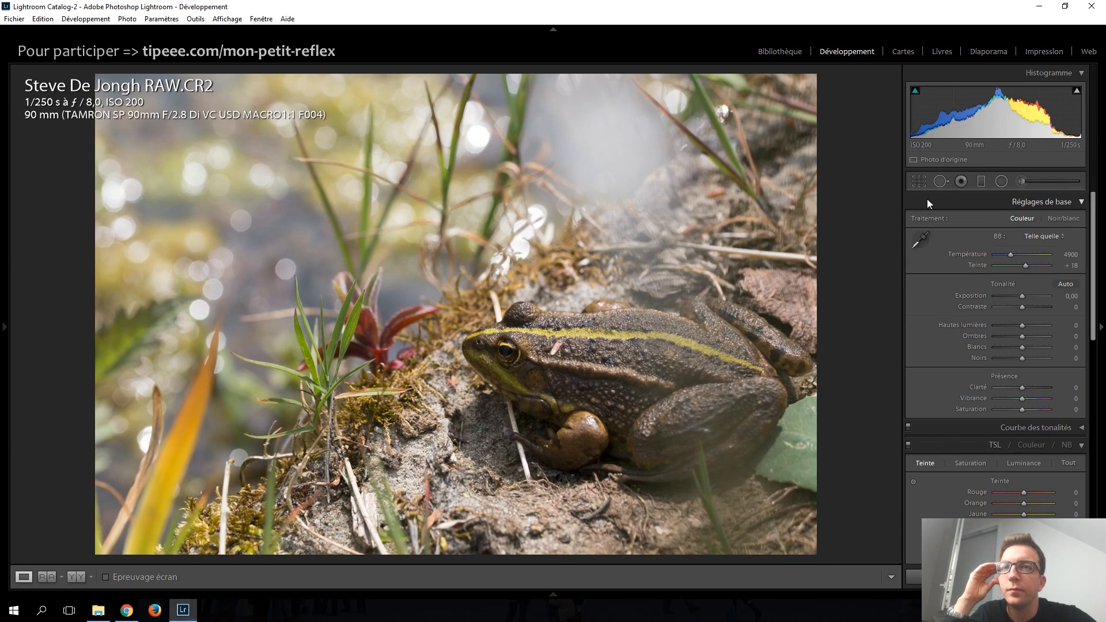
Step: Heal away the pinkish debris on the frog's back behind the eye, using brush size 62 and sampling the adjacent skin
{"action": "left_click", "coordinate": [550, 353]}
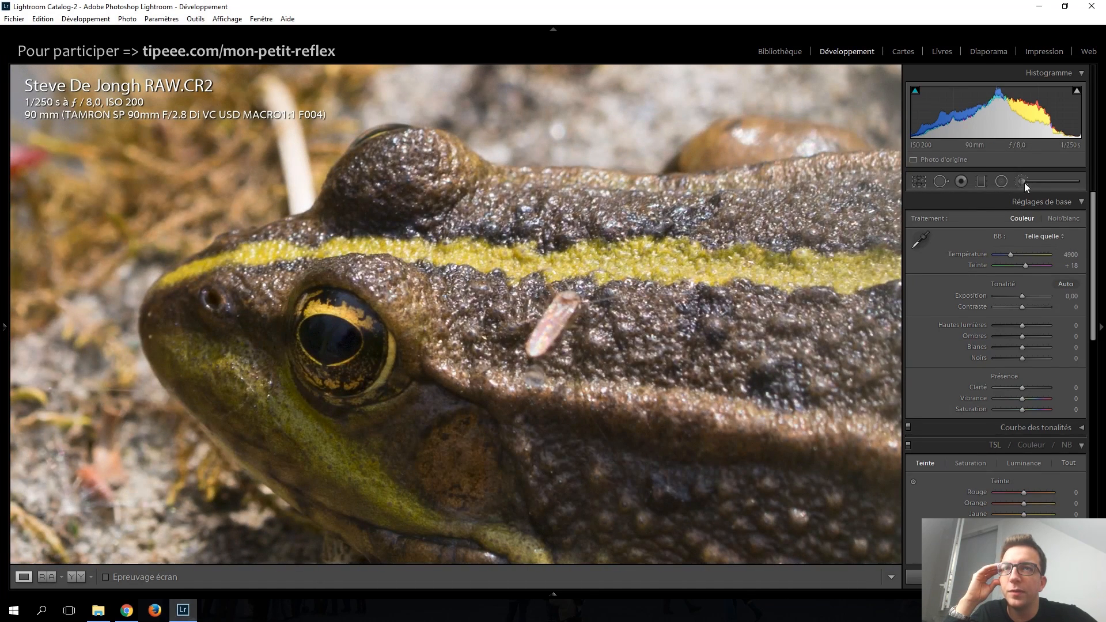
{"action": "left_click", "coordinate": [941, 181]}
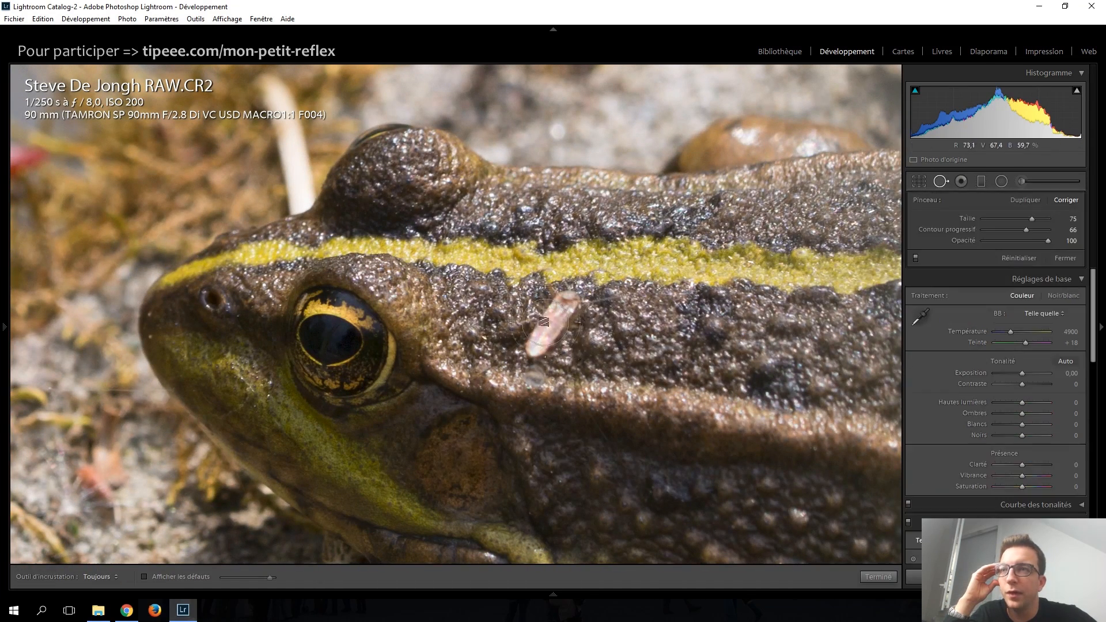
{"action": "left_click_drag", "start_coordinate": [567, 304], "coordinate": [549, 316]}
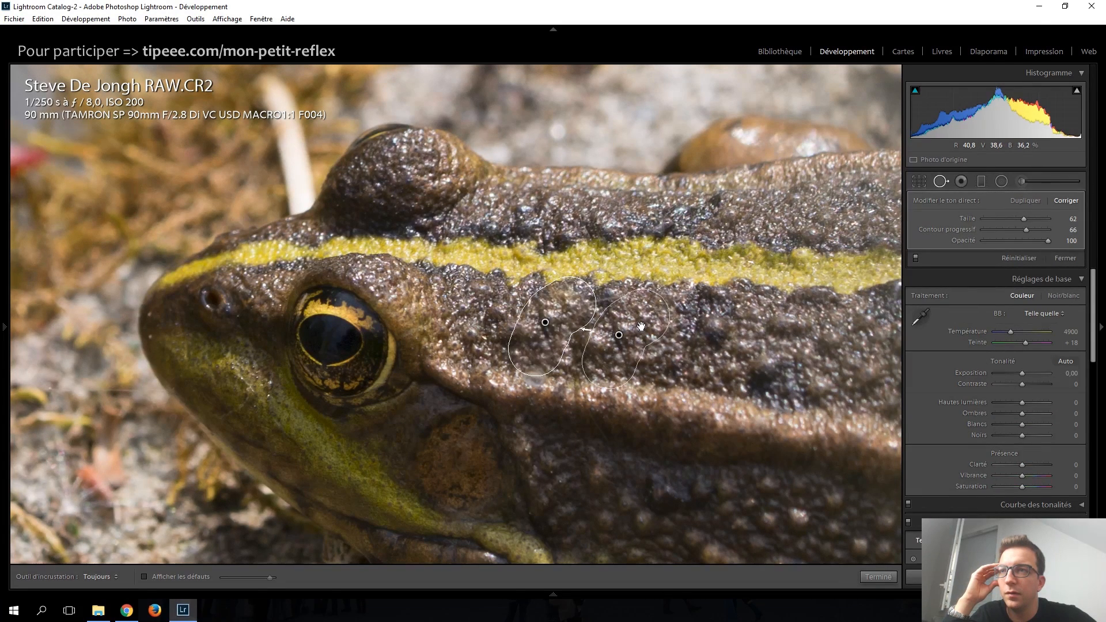
{"action": "key", "text": "q"}
{"action": "left_click", "coordinate": [641, 326]}
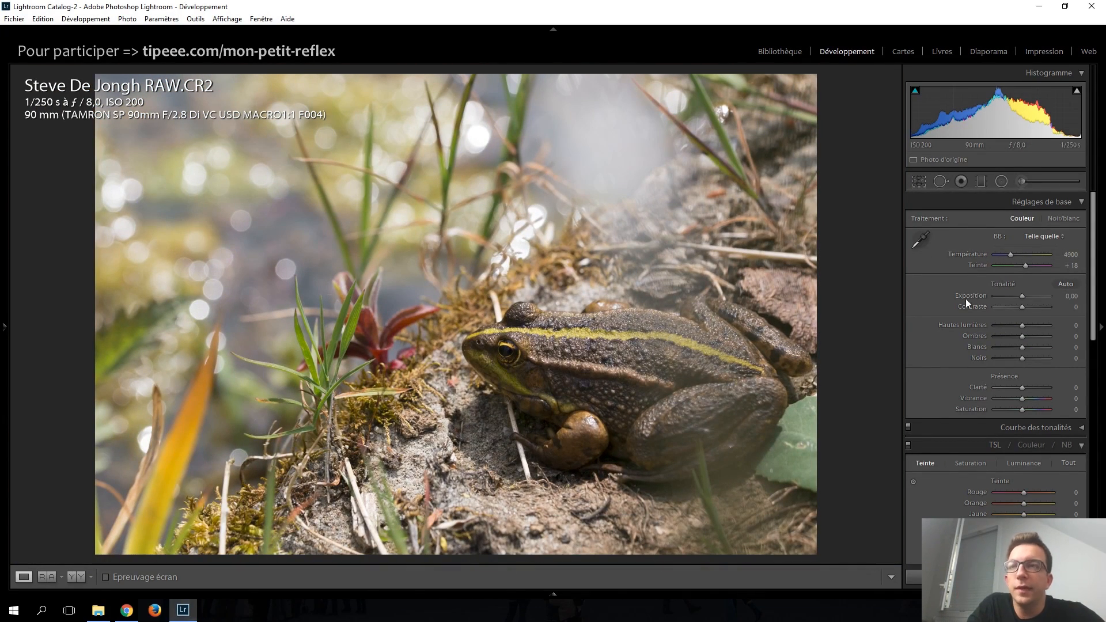
Step: Set the frog photo's exposure to +0.40, highlights to -85 and shadows to +95
{"action": "scroll", "coordinate": [942, 343], "scroll_direction": "down", "scroll_amount": 3}
{"action": "scroll", "coordinate": [942, 345], "scroll_direction": "down", "scroll_amount": 6}
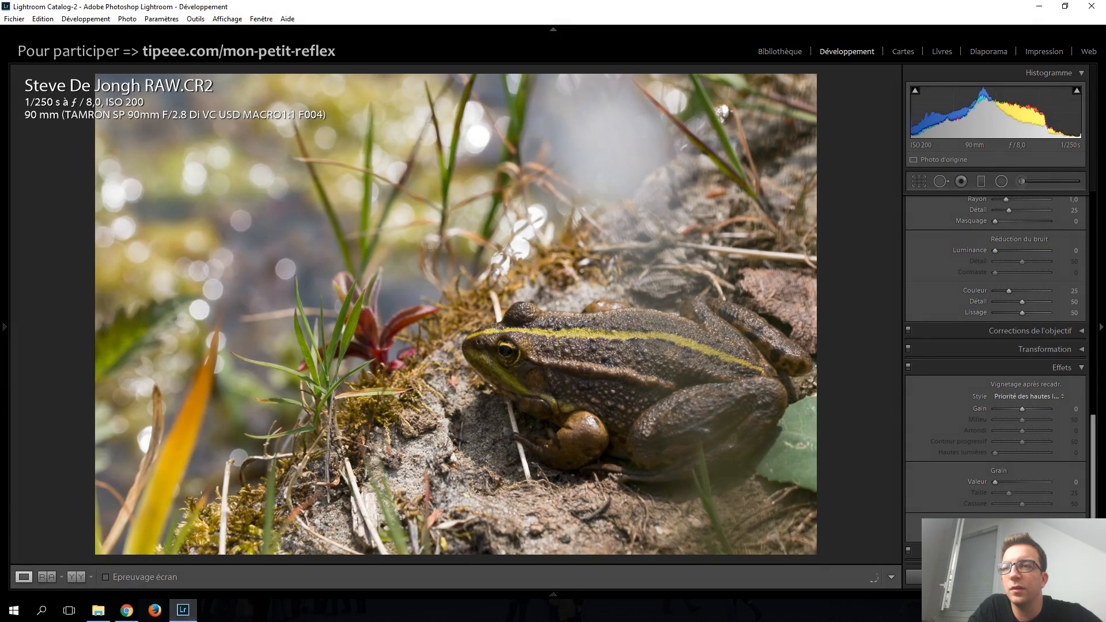
{"action": "scroll", "coordinate": [966, 434], "scroll_direction": "up", "scroll_amount": 10}
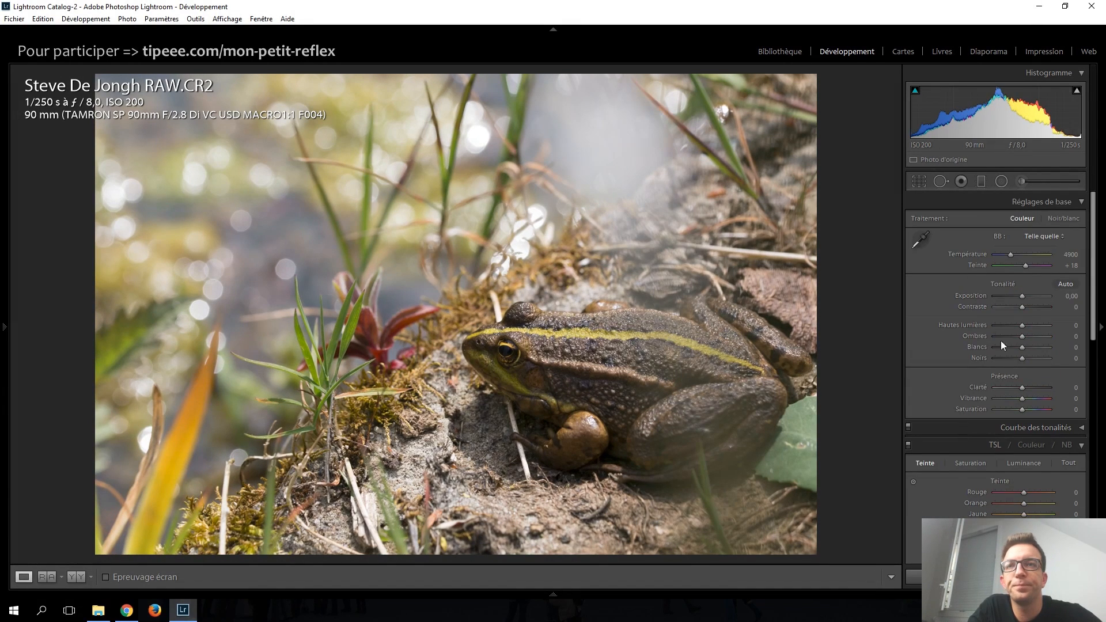
{"action": "left_click_drag", "start_coordinate": [1021, 295], "coordinate": [1022, 297]}
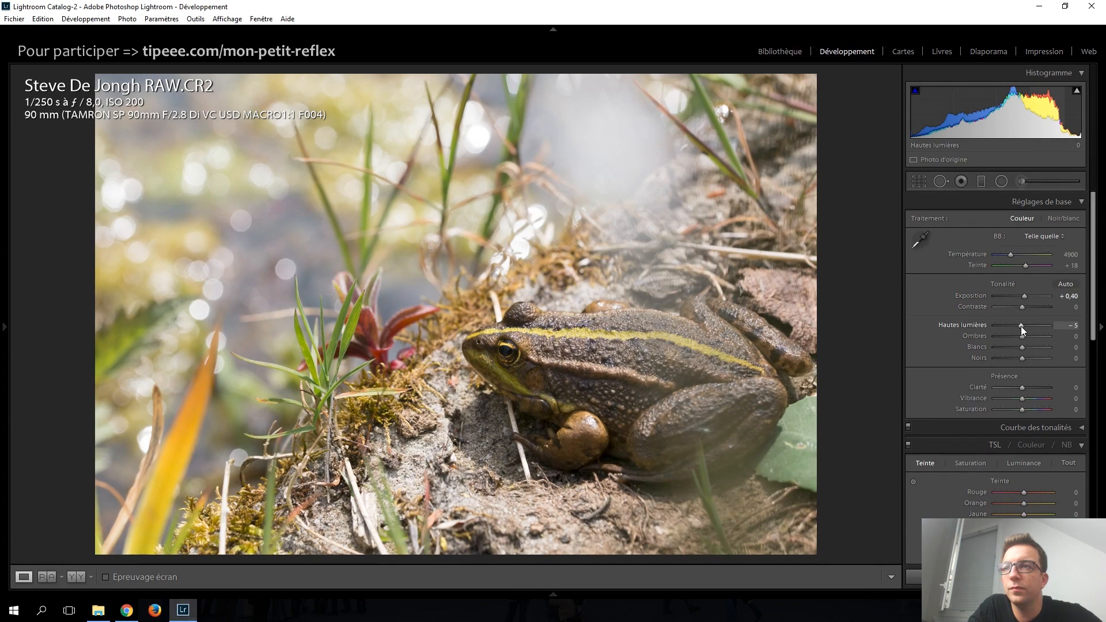
{"action": "scroll", "coordinate": [1021, 326], "scroll_direction": "down", "scroll_amount": 11}
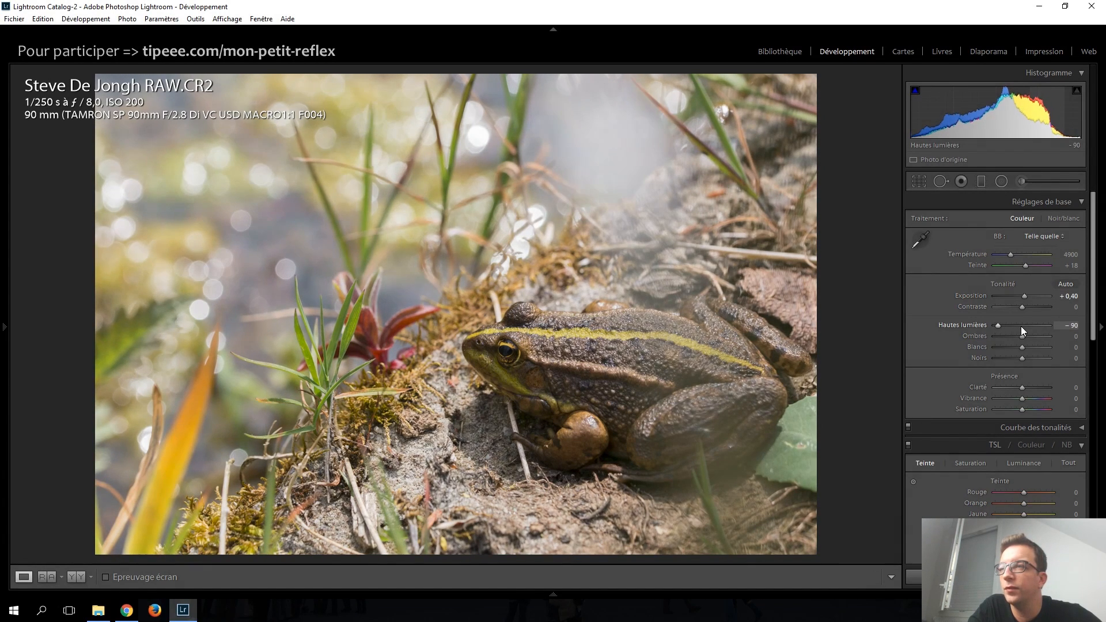
{"action": "scroll", "coordinate": [1021, 326], "scroll_direction": "up", "scroll_amount": 1}
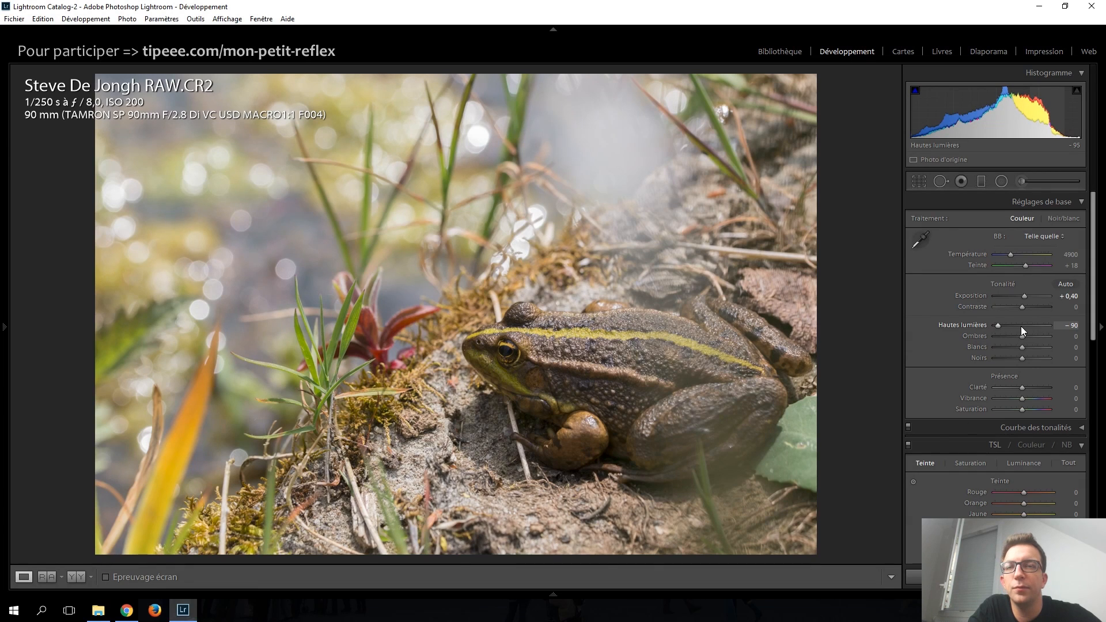
{"action": "scroll", "coordinate": [1021, 326], "scroll_direction": "up", "scroll_amount": 1}
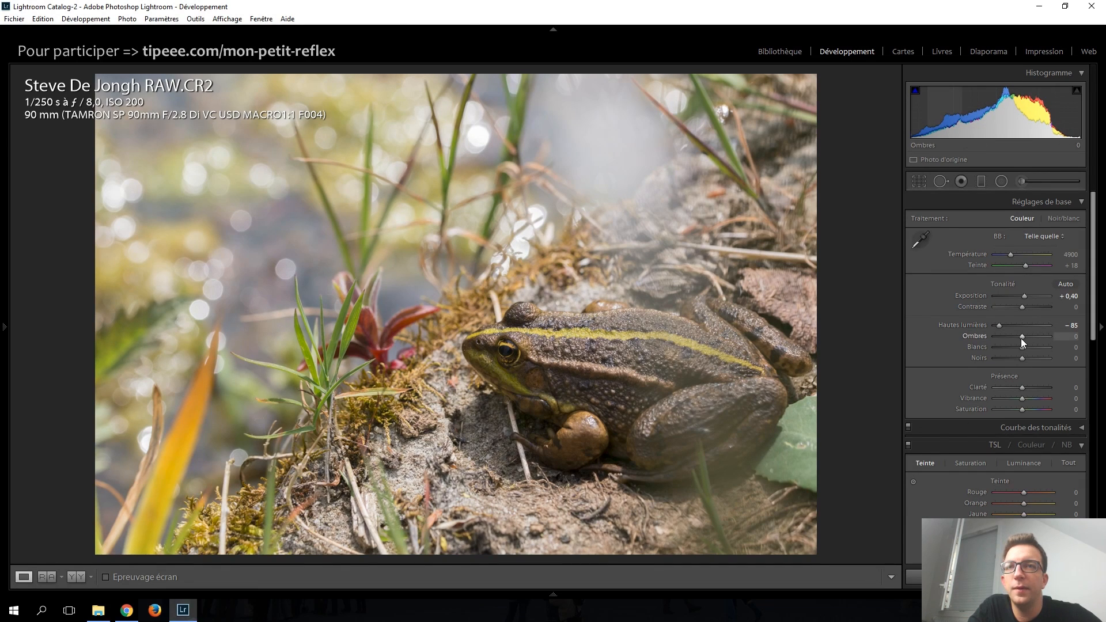
{"action": "scroll", "coordinate": [1021, 337], "scroll_direction": "up", "scroll_amount": 15}
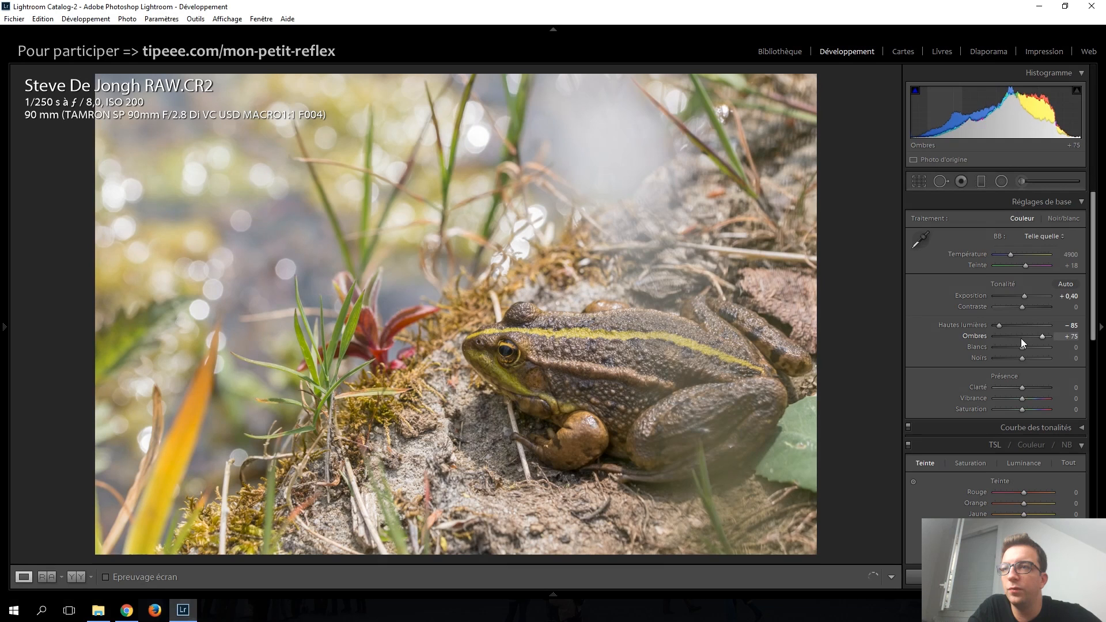
{"action": "scroll", "coordinate": [1021, 337], "scroll_direction": "up", "scroll_amount": 4}
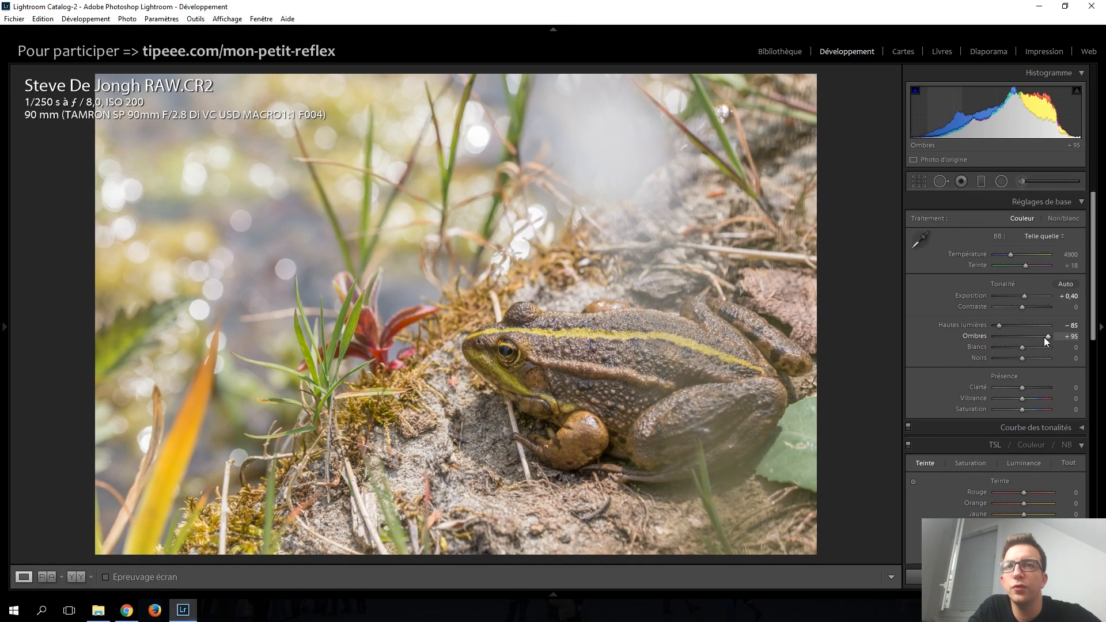
Step: Reset the frog photo's shadows, then set shadows to +28, whites to +20 and blacks to -15
{"action": "double_click", "coordinate": [1047, 338]}
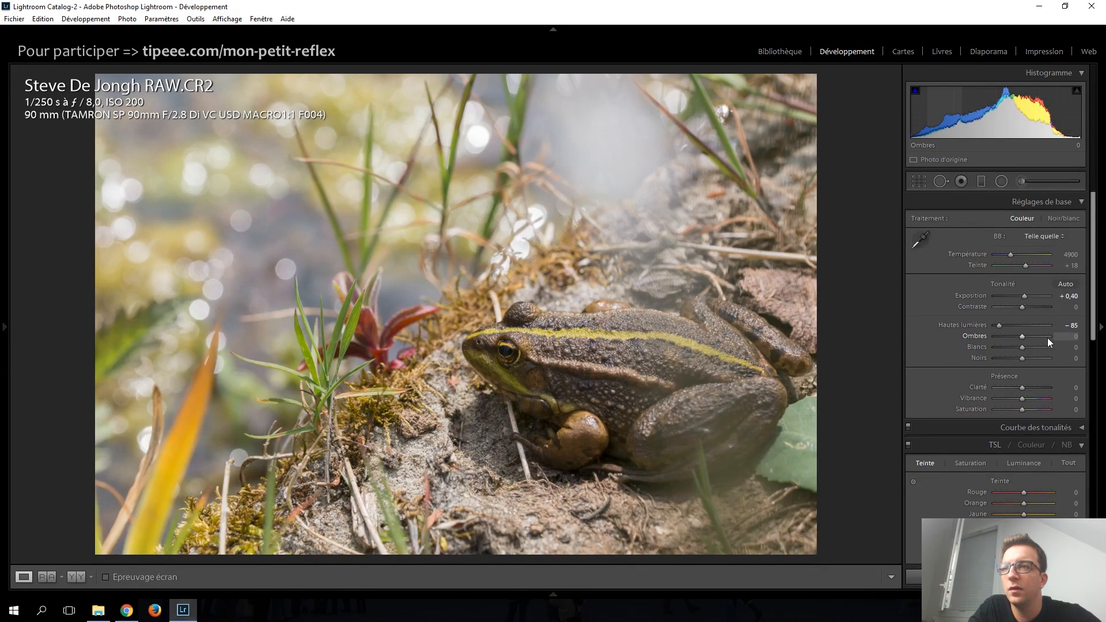
{"action": "mouse_move", "coordinate": [1021, 337]}
{"action": "left_mouse_down"}
{"action": "mouse_move", "coordinate": [1037, 341]}
{"action": "mouse_move", "coordinate": [1025, 347]}
{"action": "left_mouse_up"}
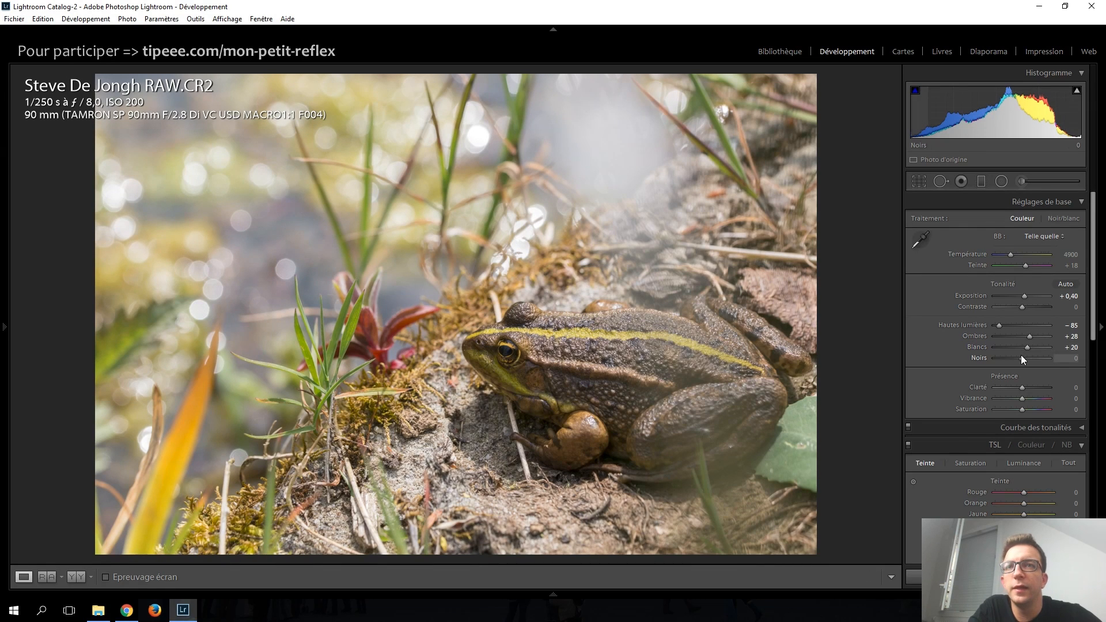
{"action": "key", "text": "shift+Down"}
Step: Set the frog photo's saturation to +5 and vibrance to +20
{"action": "key", "text": "Up"}
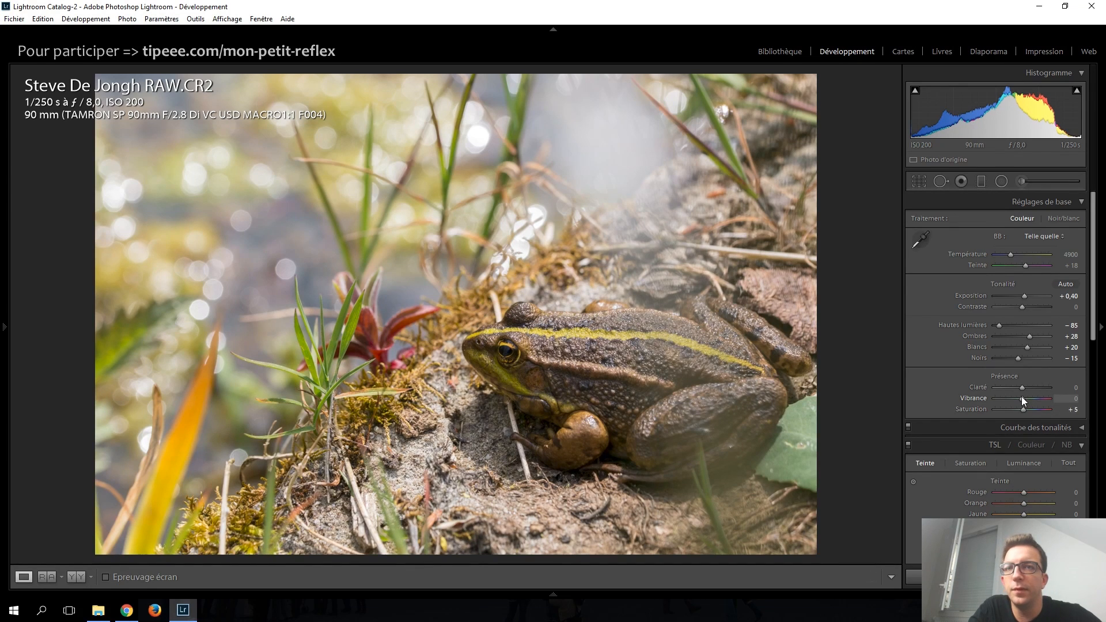
{"action": "key", "text": "Up"}
{"action": "key", "text": "Up"}
{"action": "key", "text": "Up"}
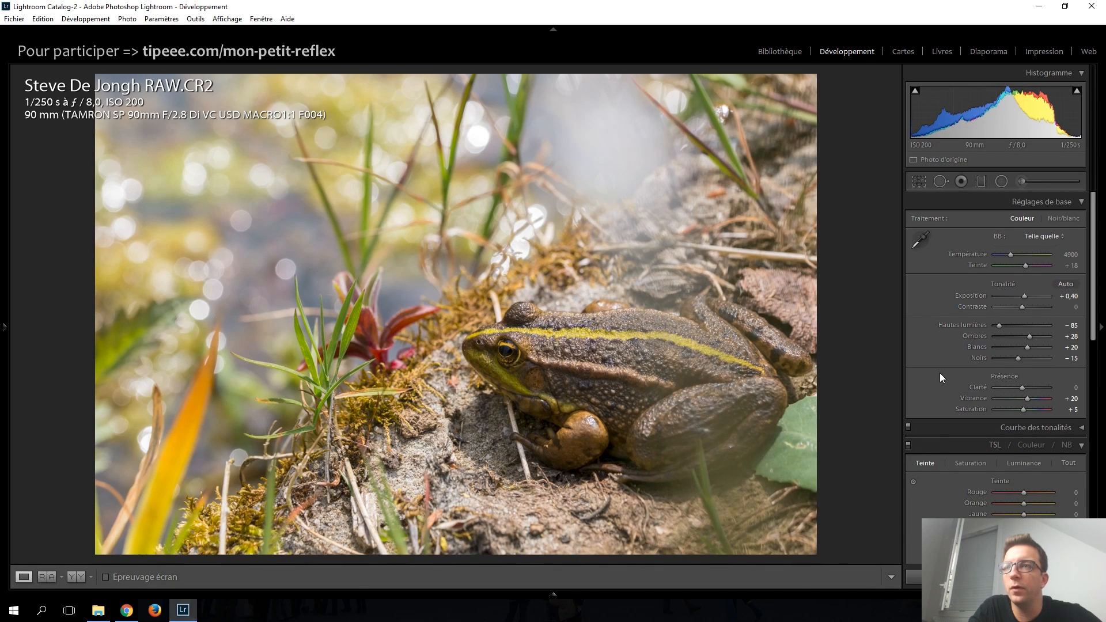
Step: Draw a tilted radial filter closely around the frog's body and invert its mask so it affects the inside of the ellipse
{"action": "scroll", "coordinate": [939, 373], "scroll_direction": "down", "scroll_amount": 3}
{"action": "scroll", "coordinate": [938, 344], "scroll_direction": "down", "scroll_amount": 5}
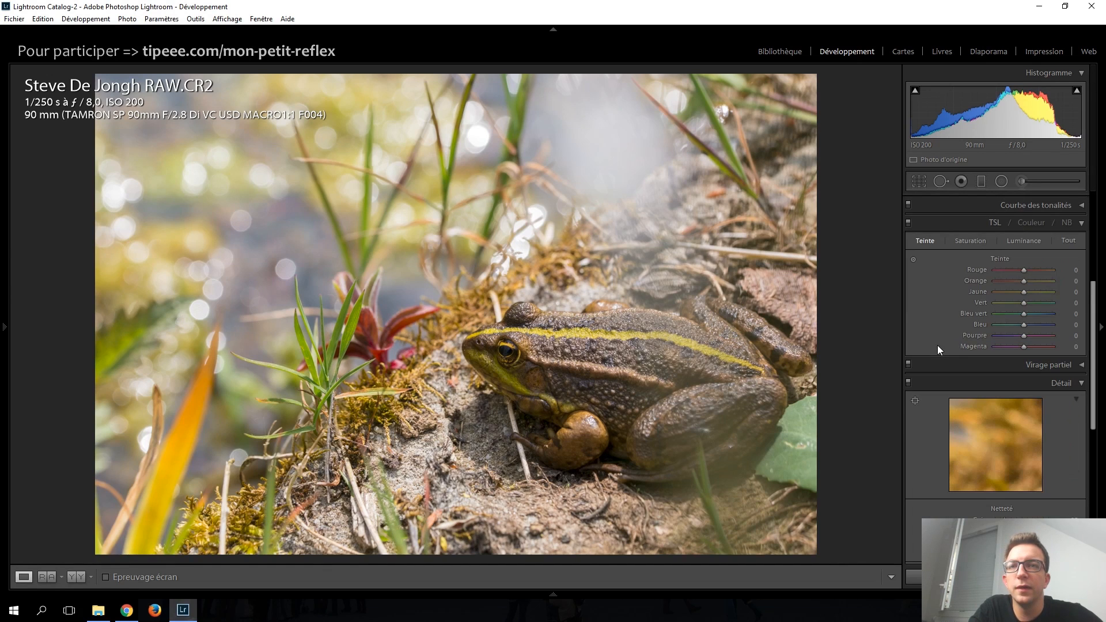
{"action": "scroll", "coordinate": [938, 345], "scroll_direction": "up", "scroll_amount": 8}
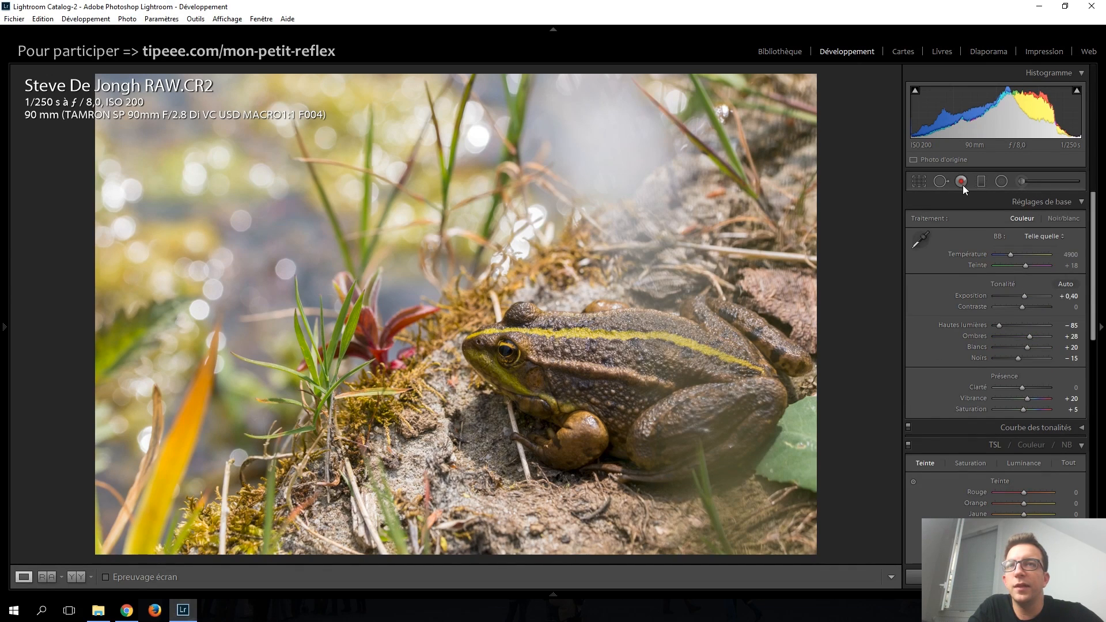
{"action": "left_click", "coordinate": [999, 183]}
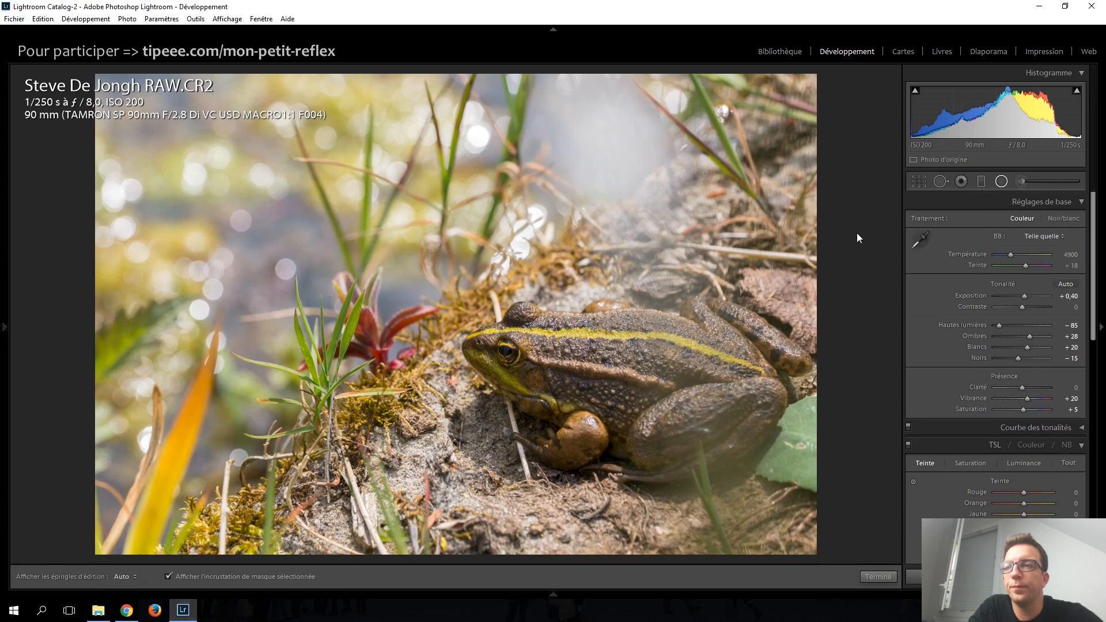
{"action": "left_click_drag", "start_coordinate": [524, 327], "coordinate": [727, 435]}
{"action": "left_click_drag", "start_coordinate": [823, 386], "coordinate": [825, 424]}
{"action": "mouse_move", "coordinate": [625, 286]}
{"action": "left_mouse_down"}
{"action": "mouse_move", "coordinate": [664, 303]}
{"action": "mouse_move", "coordinate": [643, 284]}
{"action": "left_mouse_up"}
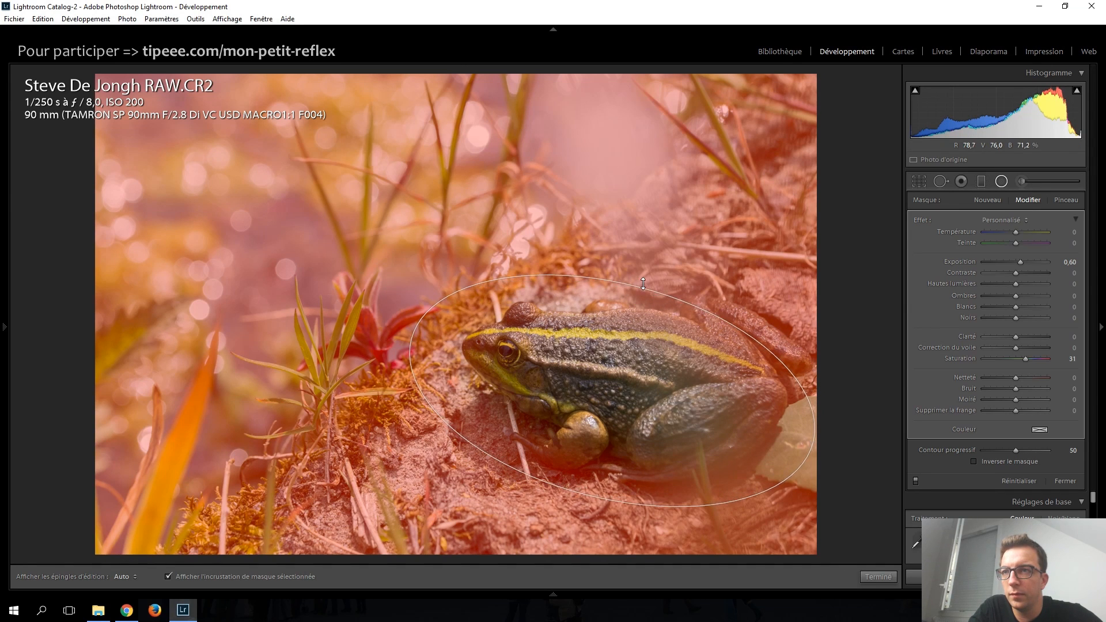
{"action": "left_click", "coordinate": [980, 462]}
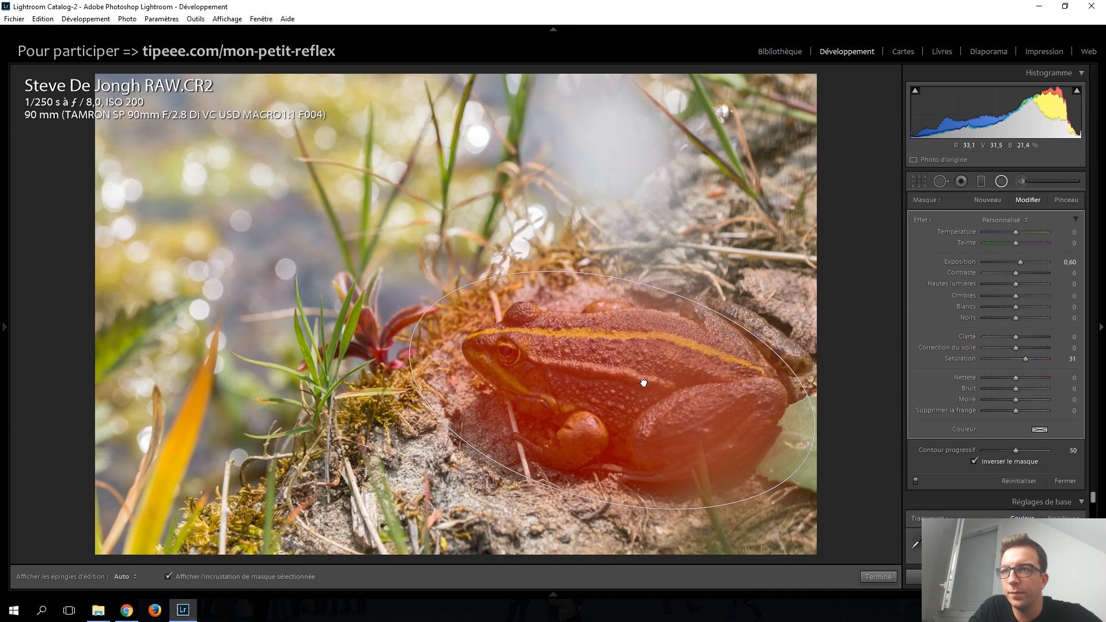
{"action": "left_click_drag", "start_coordinate": [644, 383], "coordinate": [636, 383]}
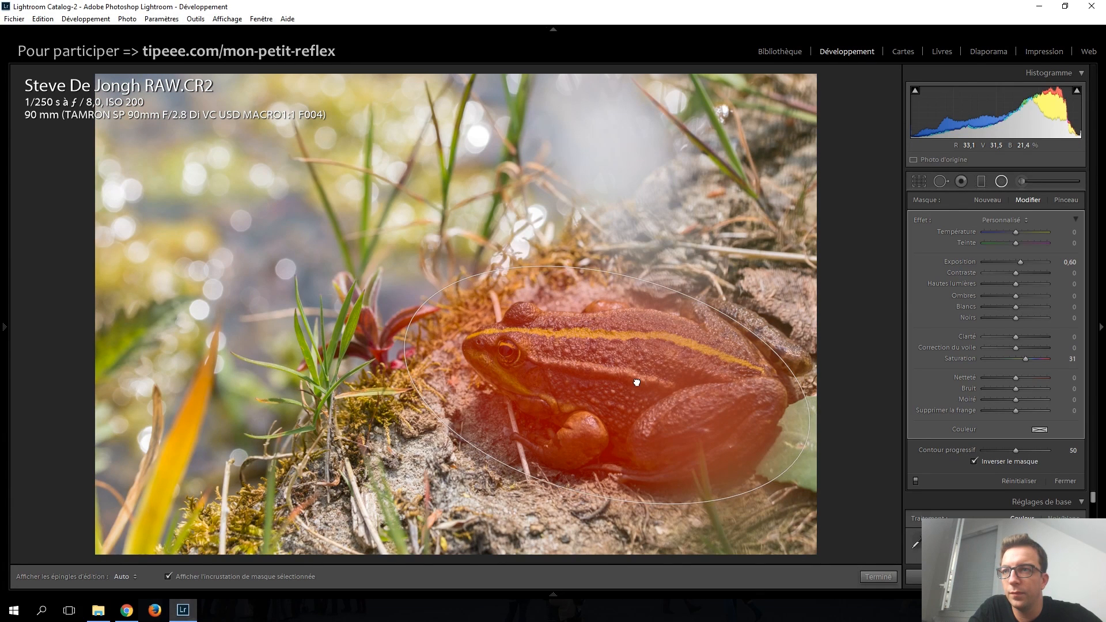
{"action": "left_click_drag", "start_coordinate": [808, 438], "coordinate": [798, 439]}
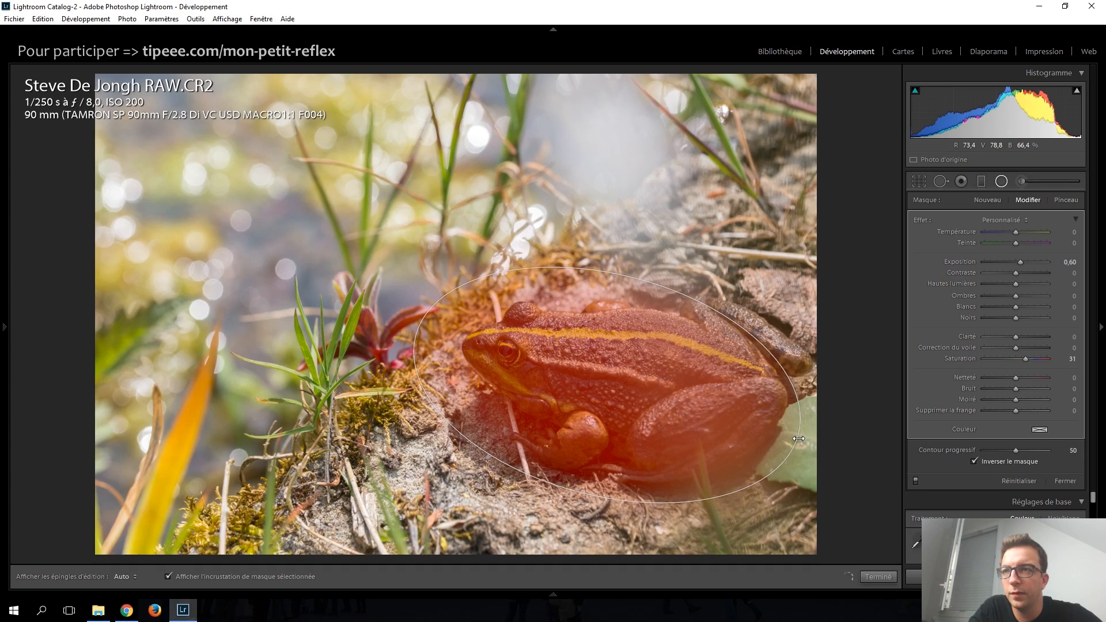
Step: Hide the mask overlay, reset the radial filter's effects, and set its shadows to 53 and clarity to 49
{"action": "left_click", "coordinate": [205, 577]}
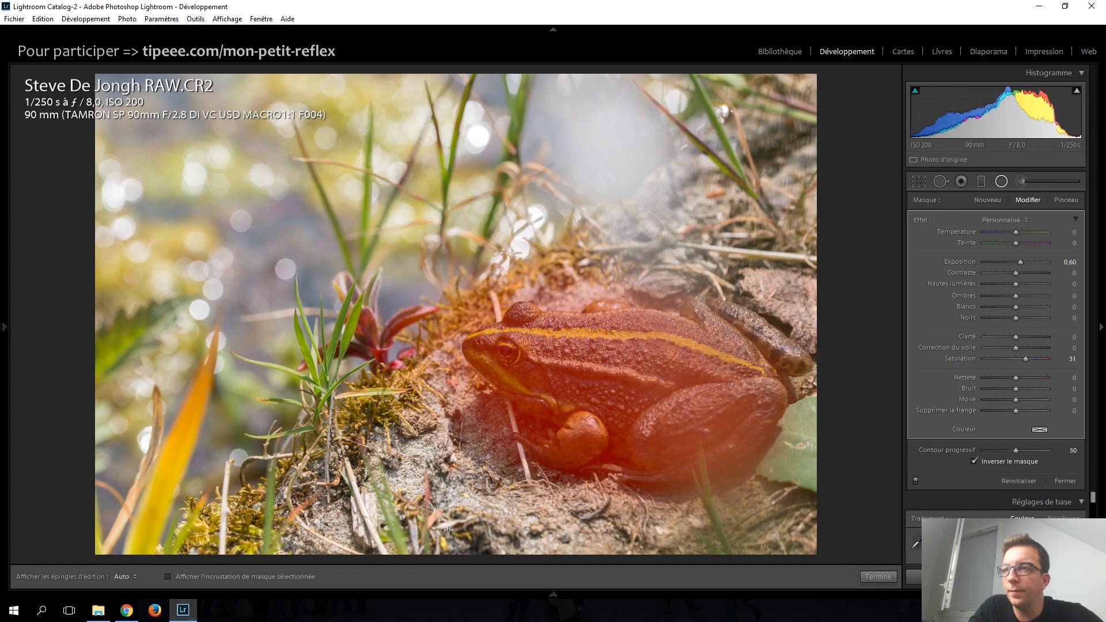
{"action": "double_click", "coordinate": [921, 220]}
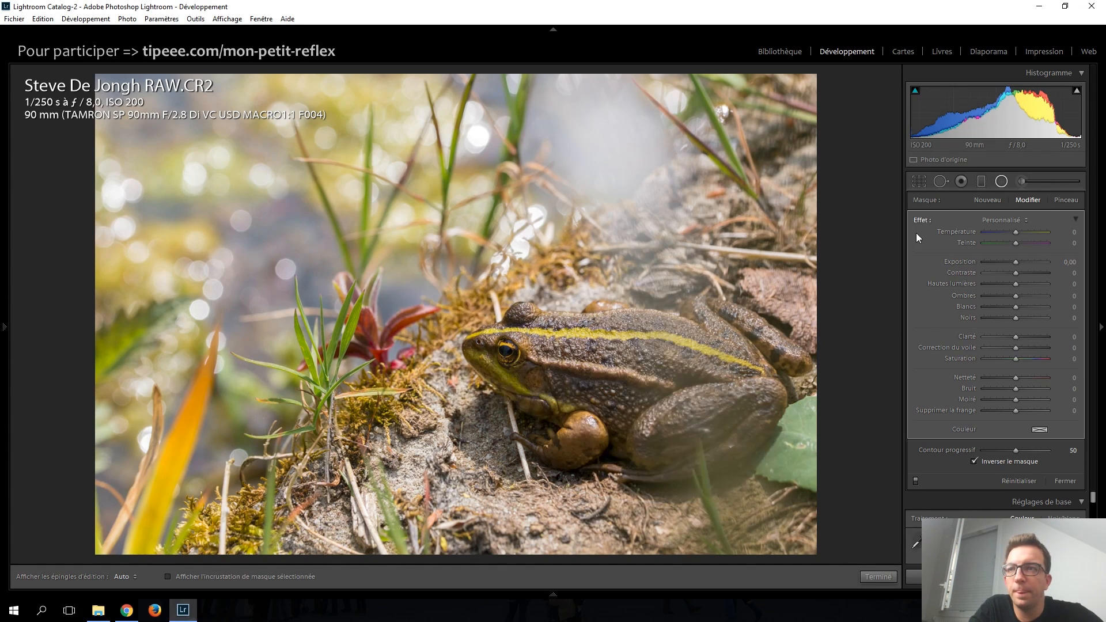
{"action": "left_click_drag", "start_coordinate": [1016, 296], "coordinate": [1018, 296]}
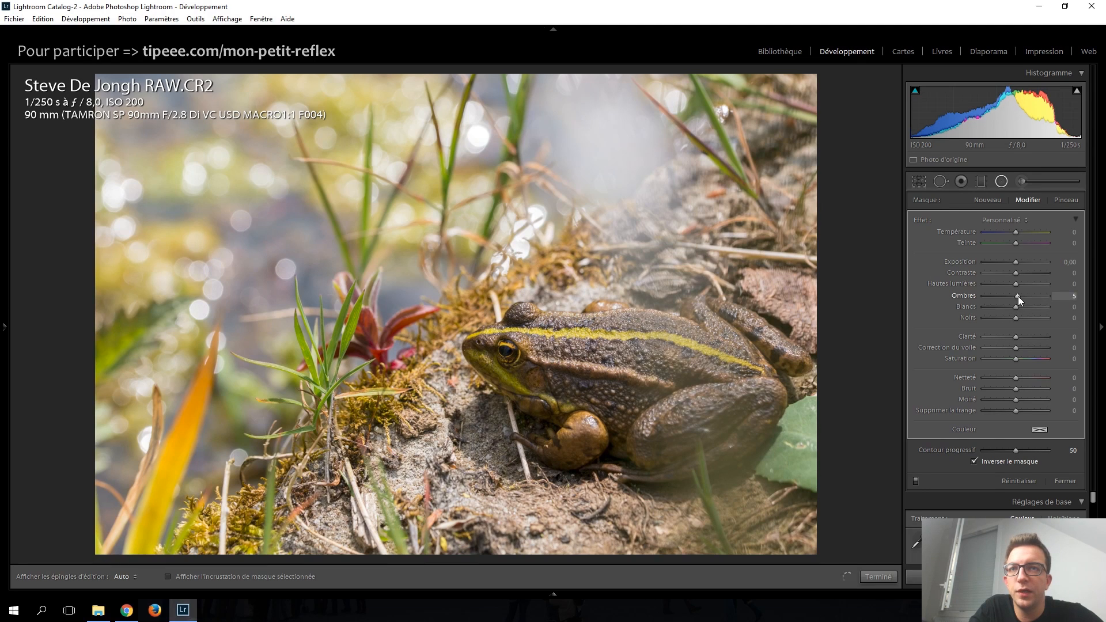
{"action": "scroll", "coordinate": [1018, 296], "scroll_direction": "up", "scroll_amount": 5}
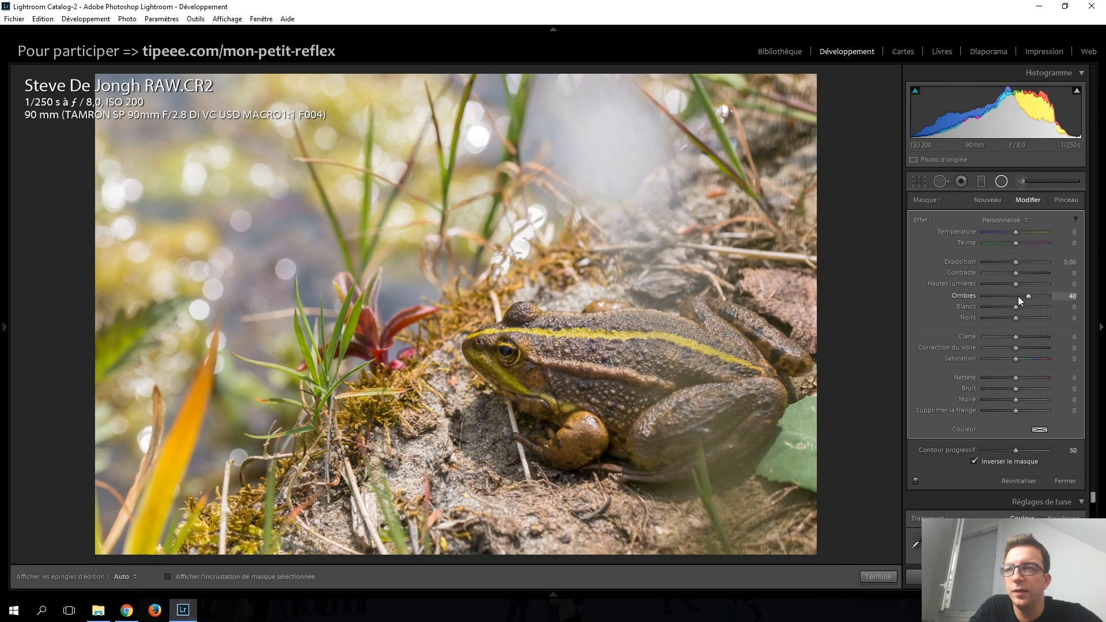
{"action": "scroll", "coordinate": [1018, 296], "scroll_direction": "up", "scroll_amount": 3}
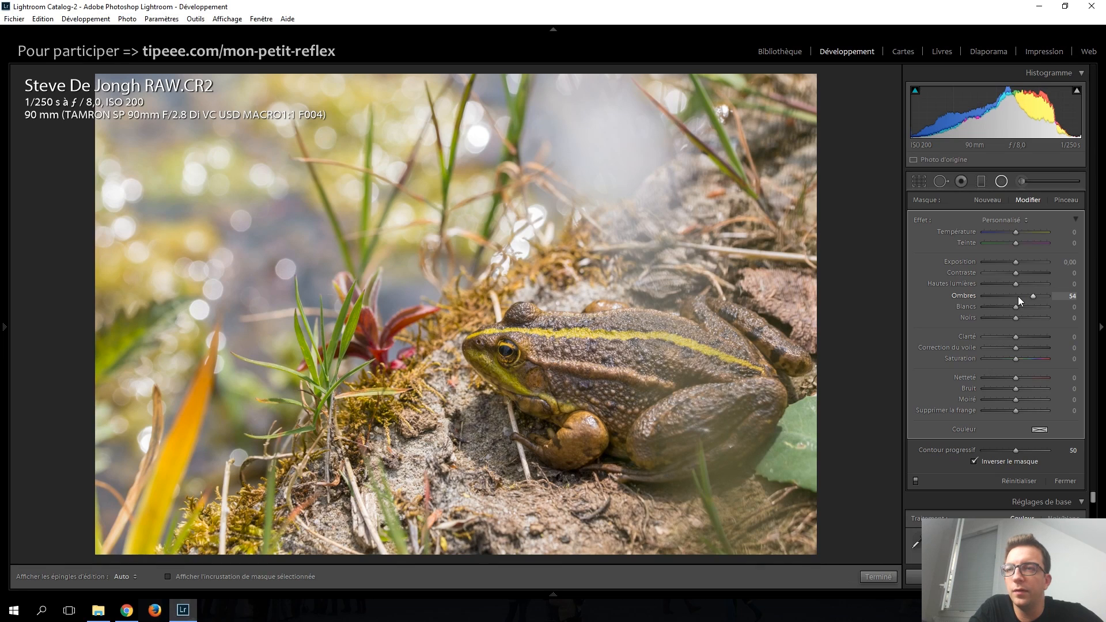
{"action": "scroll", "coordinate": [1019, 296], "scroll_direction": "down", "scroll_amount": 1}
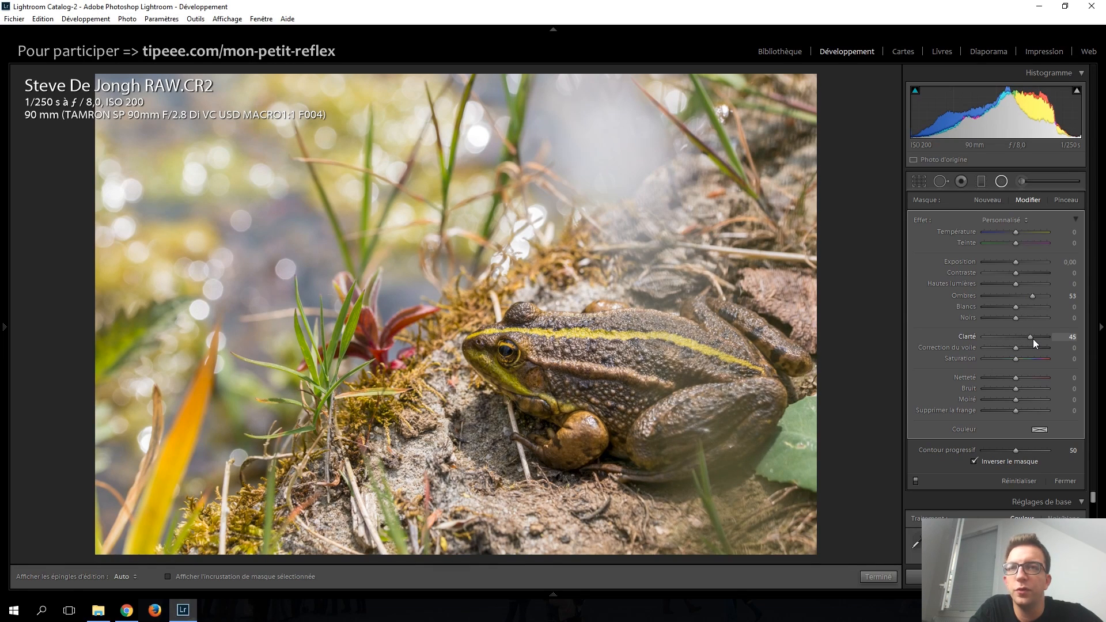
{"action": "left_click_drag", "start_coordinate": [1045, 339], "coordinate": [1034, 339]}
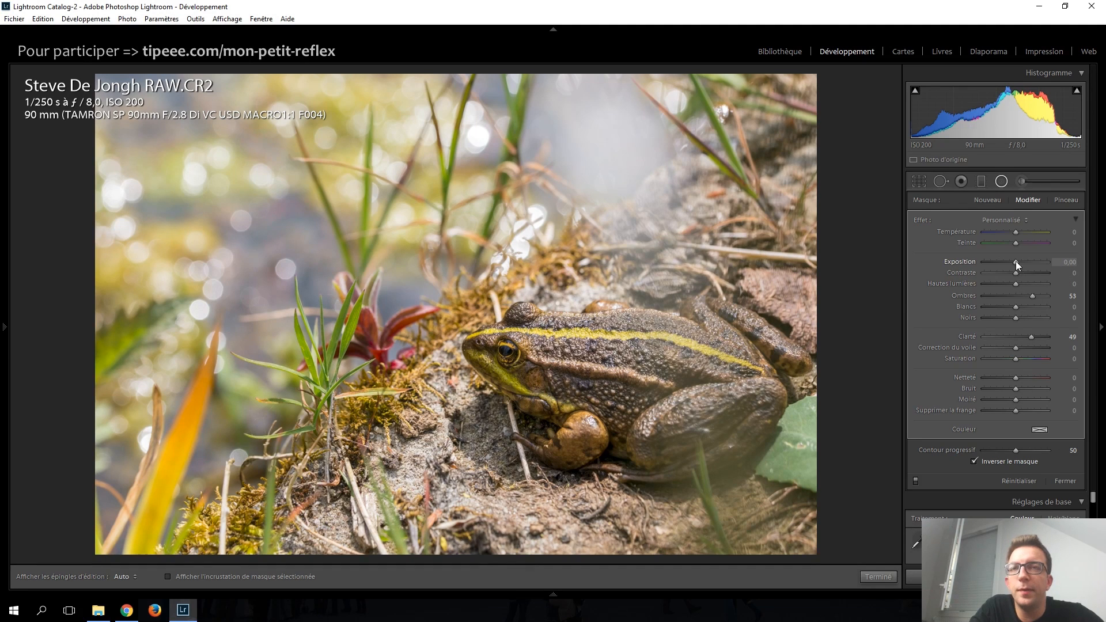
Step: Try an exposure of 0.30 in the frog's radial filter, restore it to 0, and set sharpness to 60
{"action": "left_click_drag", "start_coordinate": [1015, 263], "coordinate": [1017, 263]}
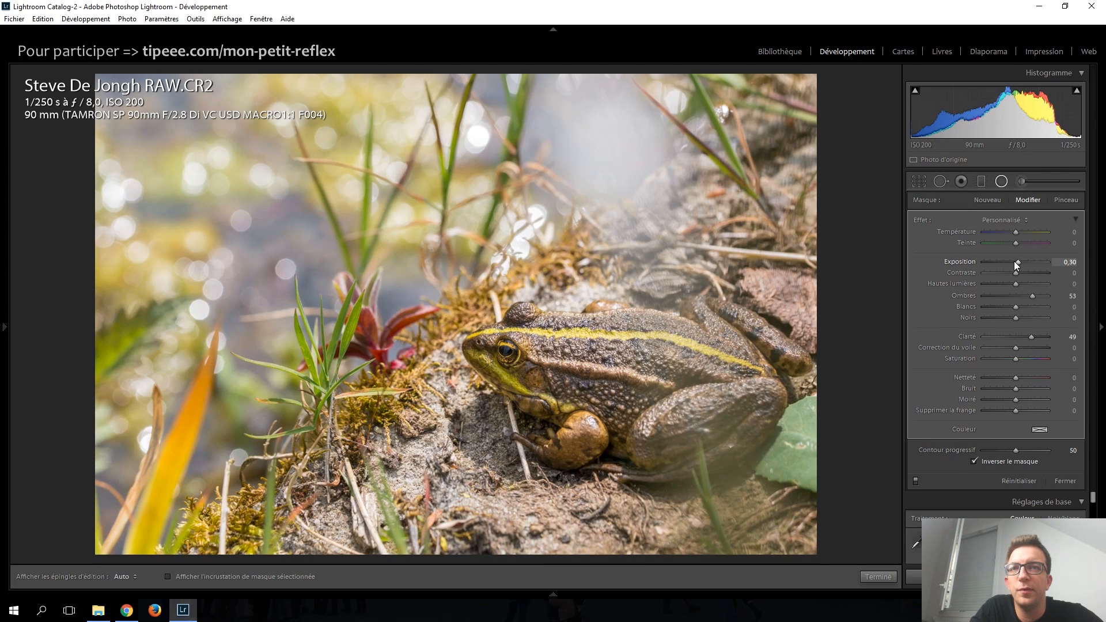
{"action": "key", "text": "Down"}
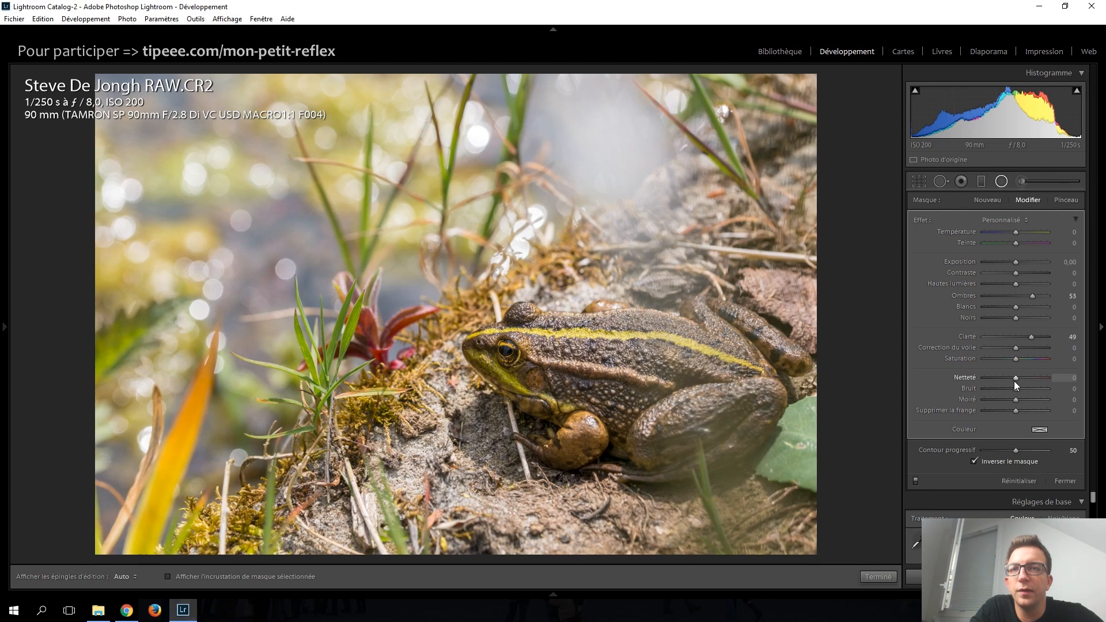
{"action": "left_click_drag", "start_coordinate": [1015, 383], "coordinate": [1030, 383]}
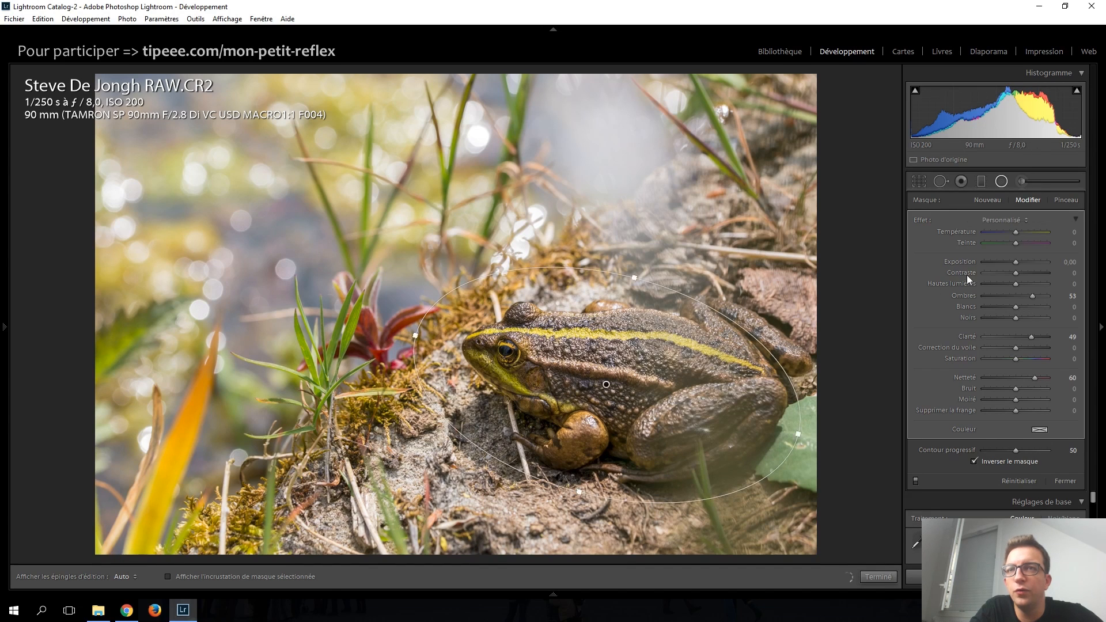
{"action": "left_click", "coordinate": [1002, 182]}
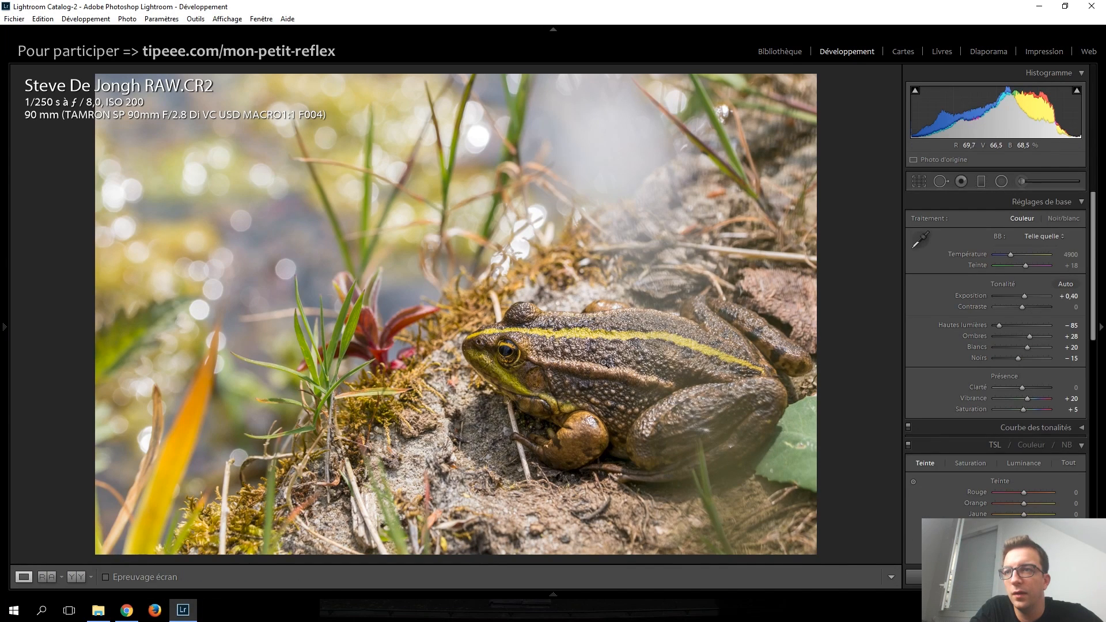
Step: Duplicate the frog's radial filter, turn off mask inversion on the copy to target the surroundings, and reset its effects
{"action": "left_click", "coordinate": [1001, 181]}
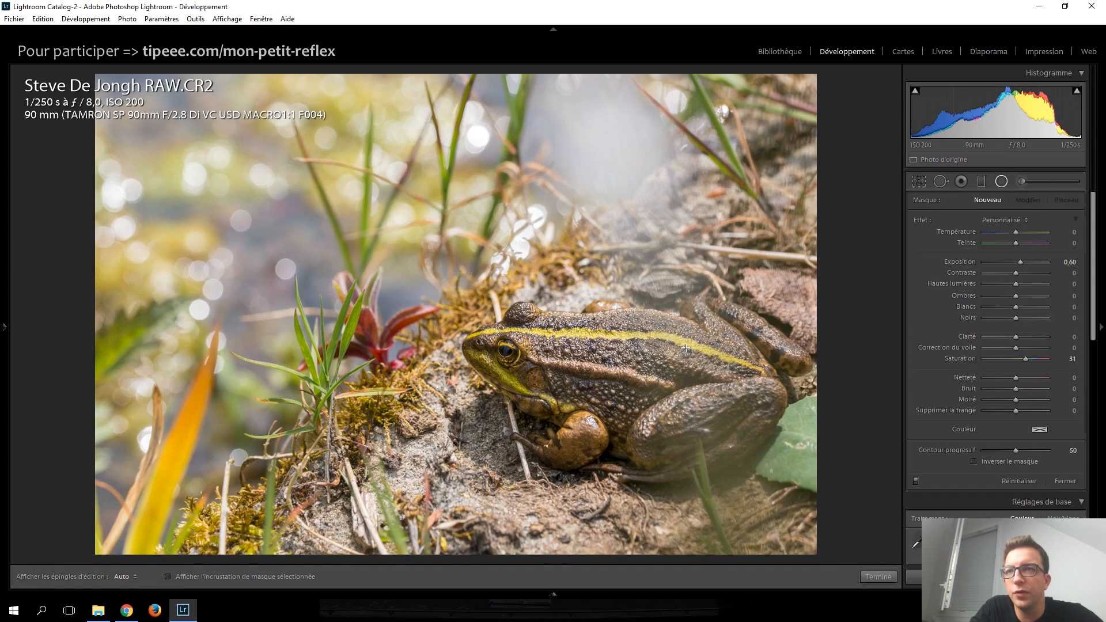
{"action": "right_click", "coordinate": [607, 384]}
{"action": "left_click", "coordinate": [639, 390]}
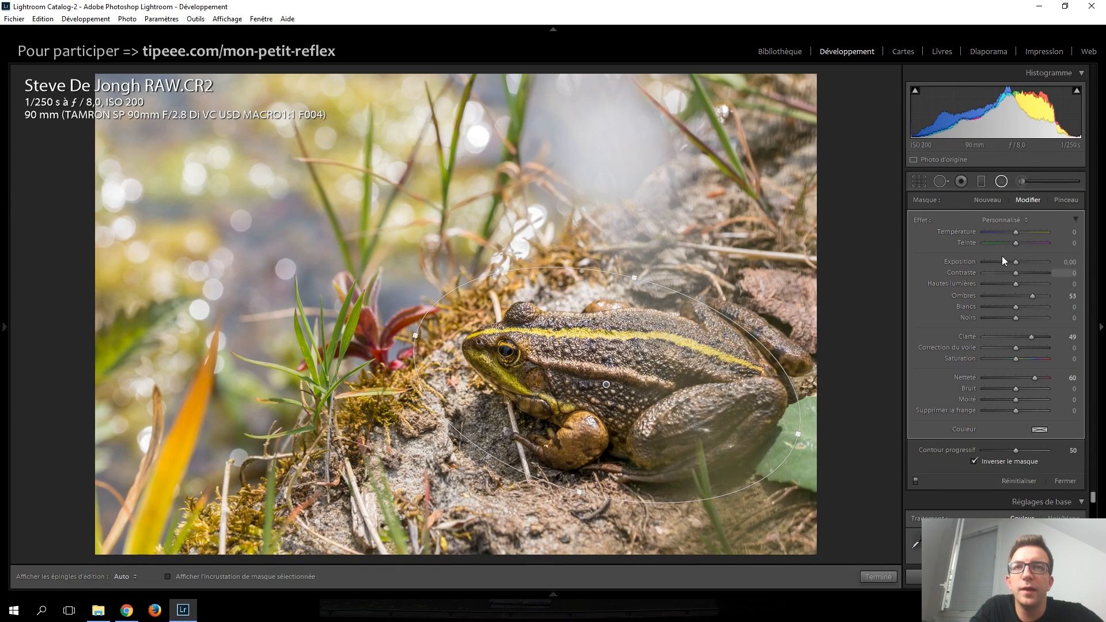
{"action": "left_click", "coordinate": [980, 465]}
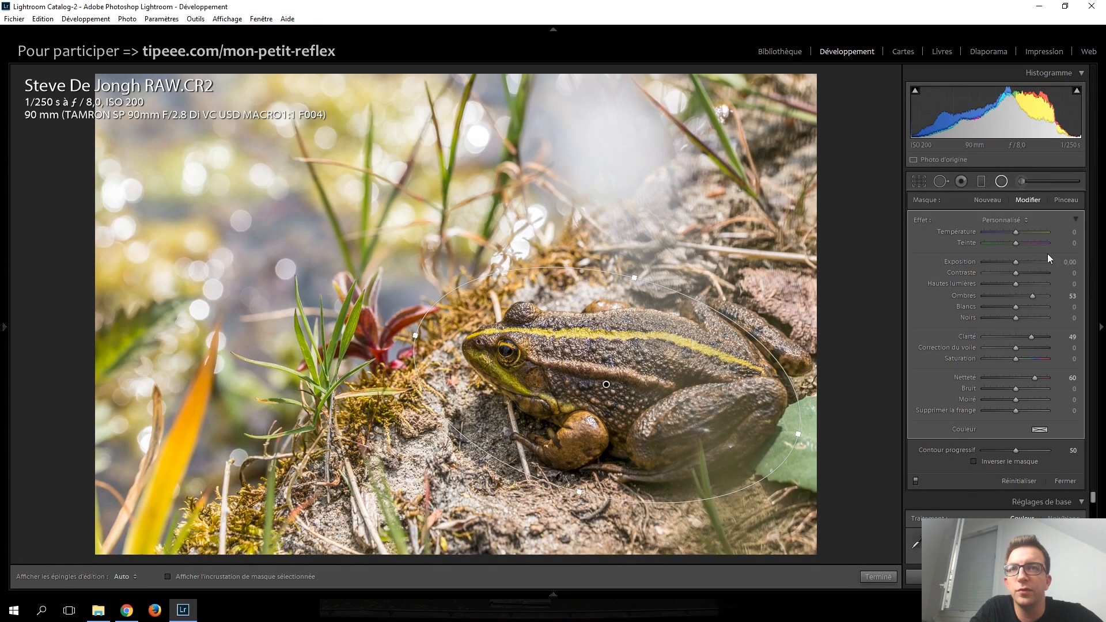
{"action": "double_click", "coordinate": [929, 221]}
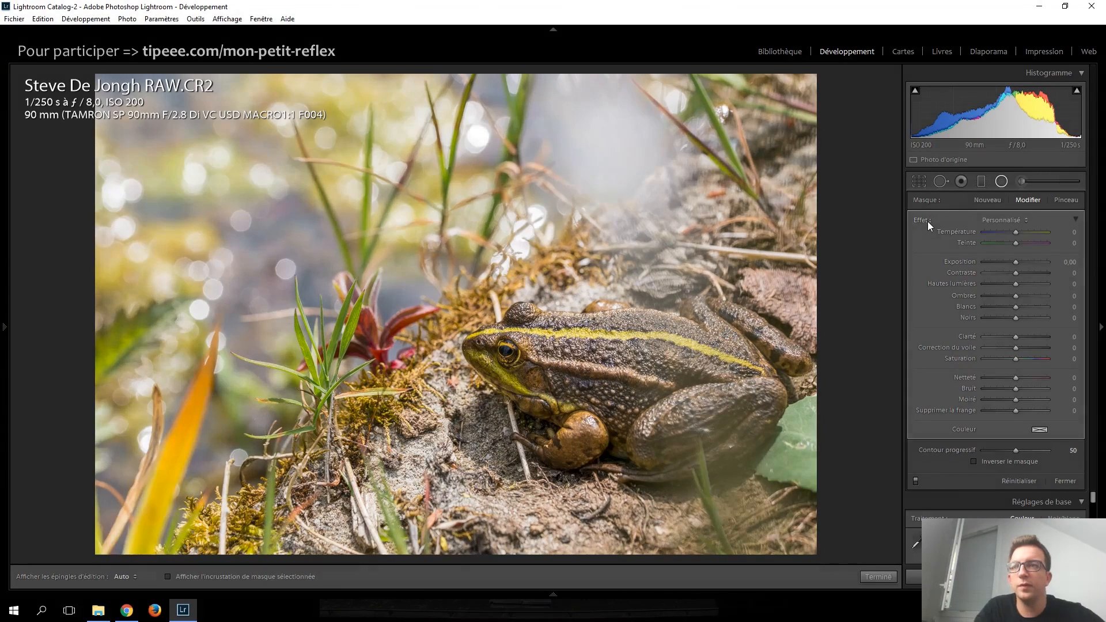
Step: Set the surroundings' radial filter exposure to -0.20
{"action": "left_click_drag", "start_coordinate": [1016, 263], "coordinate": [1016, 262]}
{"action": "key", "text": "Down"}
{"action": "key", "text": "Down"}
{"action": "key", "text": "Down"}
{"action": "key", "text": "Down"}
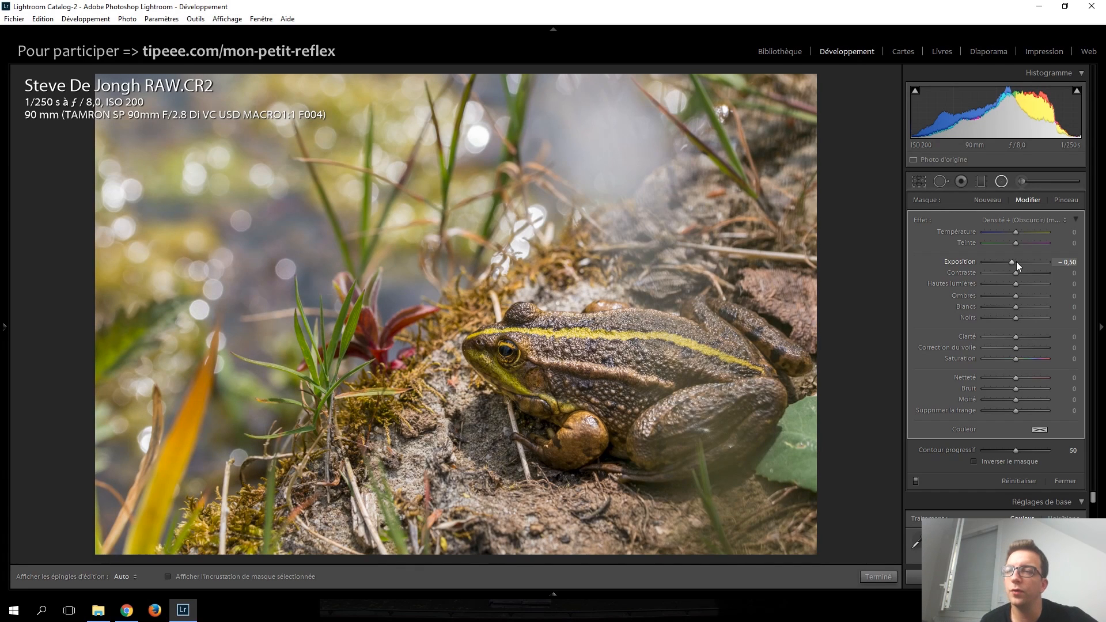
{"action": "key", "text": "Up"}
{"action": "key", "text": "Up"}
{"action": "key", "text": "Up"}
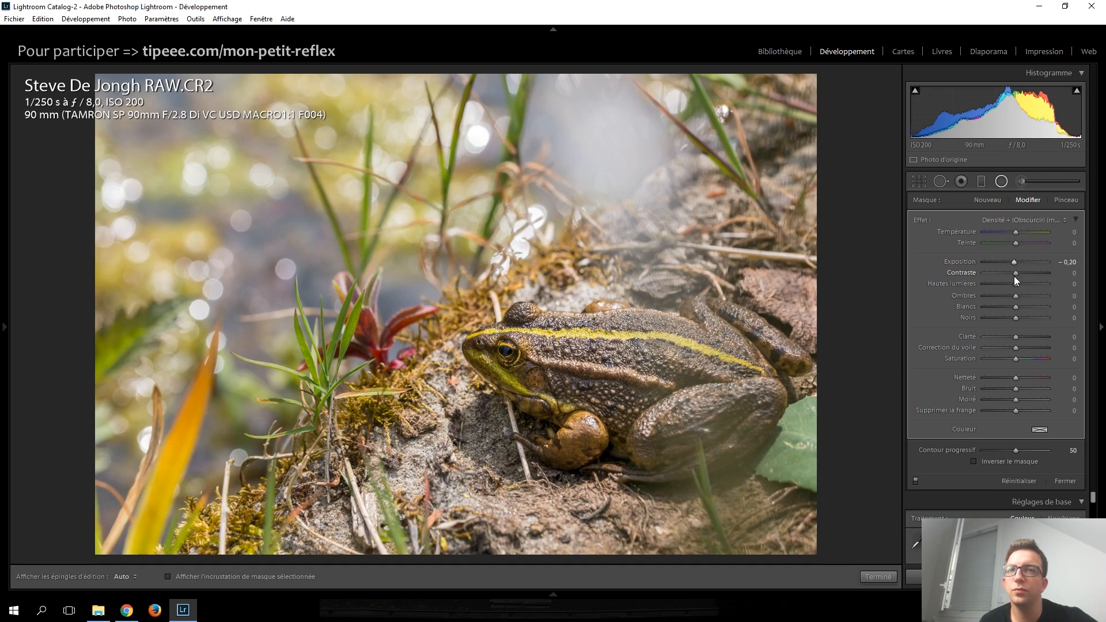
Step: Set the surroundings' radial filter contrast to -15 and close the radial filter tool
{"action": "key", "text": "Down"}
{"action": "key", "text": "Down"}
{"action": "key", "text": "Down"}
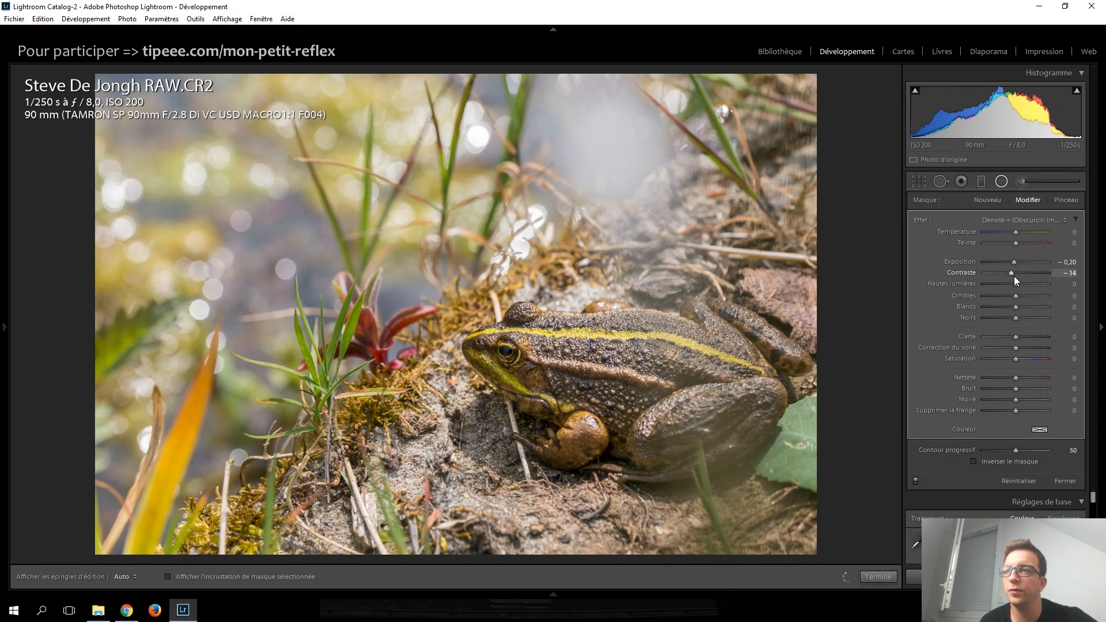
{"action": "key", "text": "Down"}
{"action": "key", "text": "Up"}
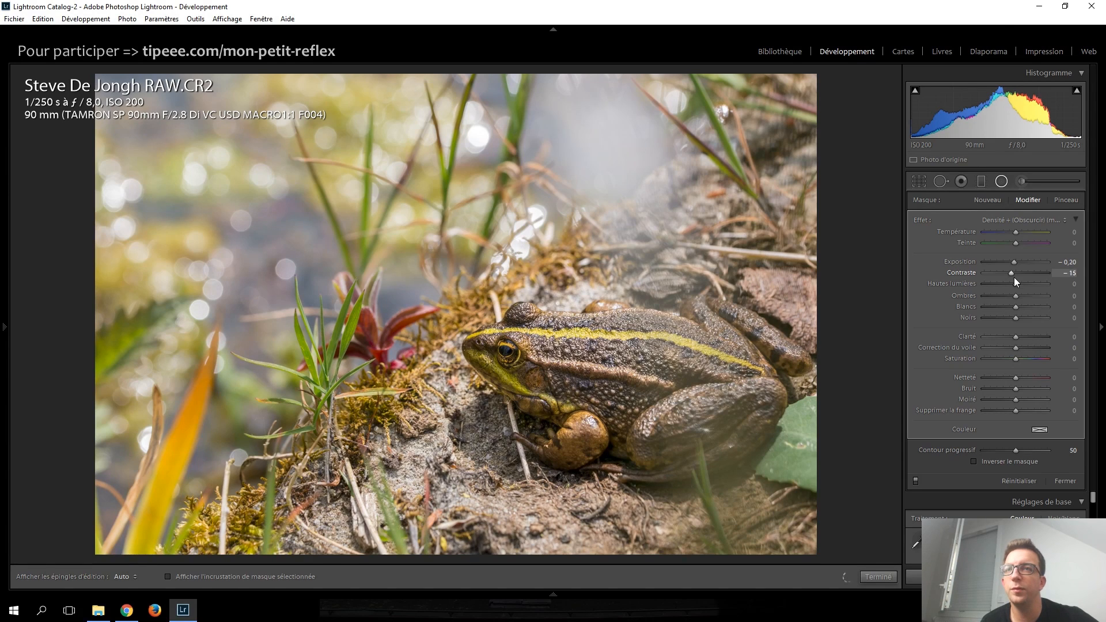
{"action": "left_click", "coordinate": [1000, 182]}
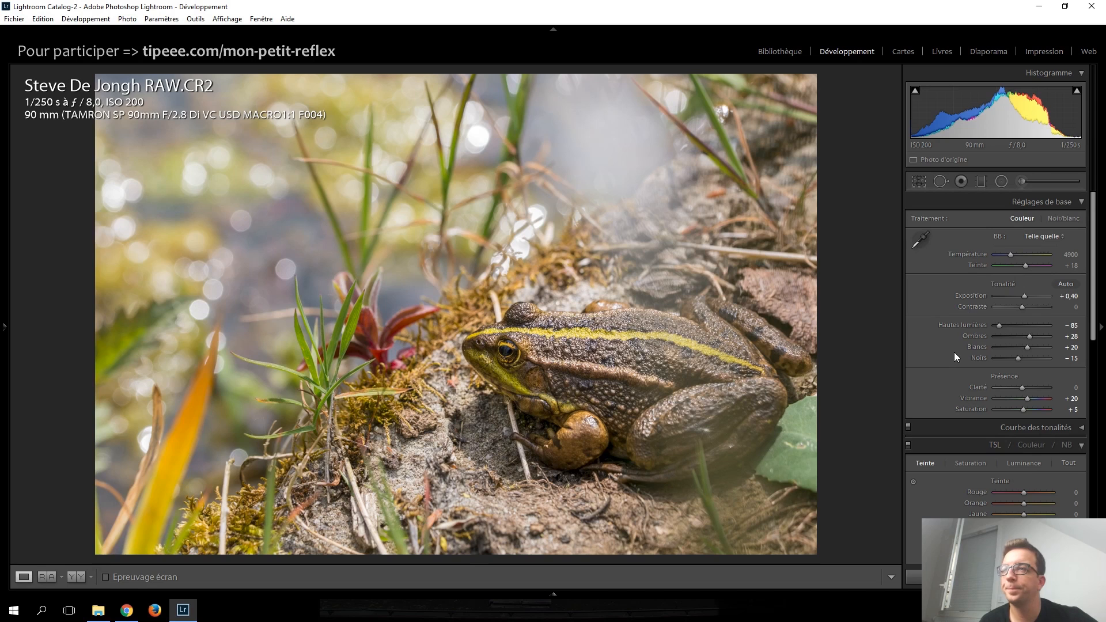
Step: Set the frog photo's sharpening amount to 30 and its post-crop vignette amount to -5
{"action": "scroll", "coordinate": [954, 352], "scroll_direction": "down", "scroll_amount": 3}
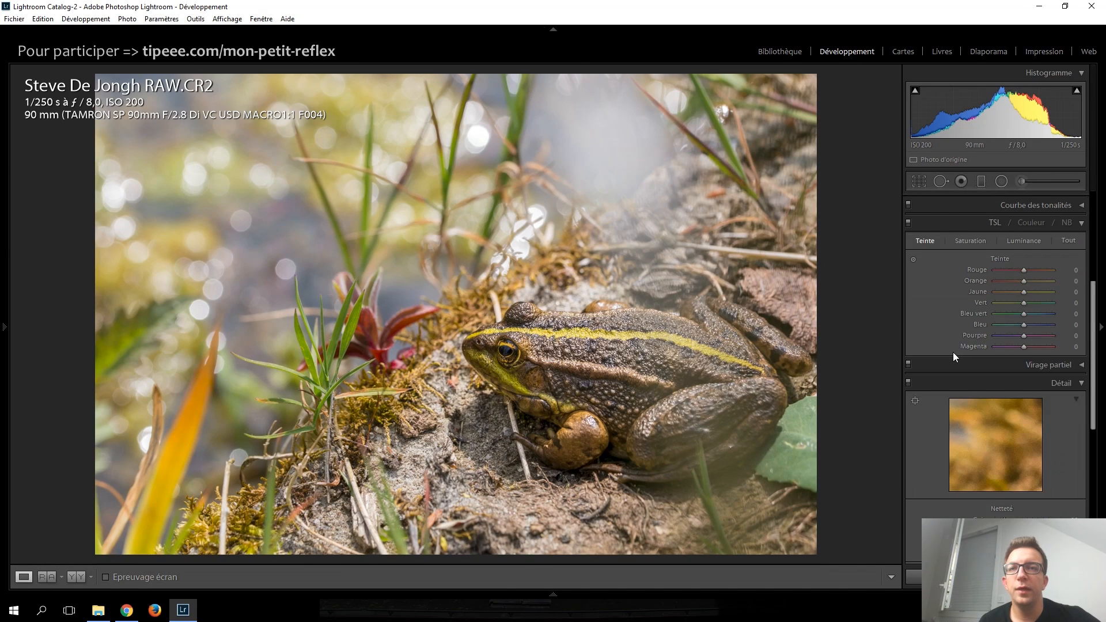
{"action": "scroll", "coordinate": [935, 331], "scroll_direction": "down", "scroll_amount": 3}
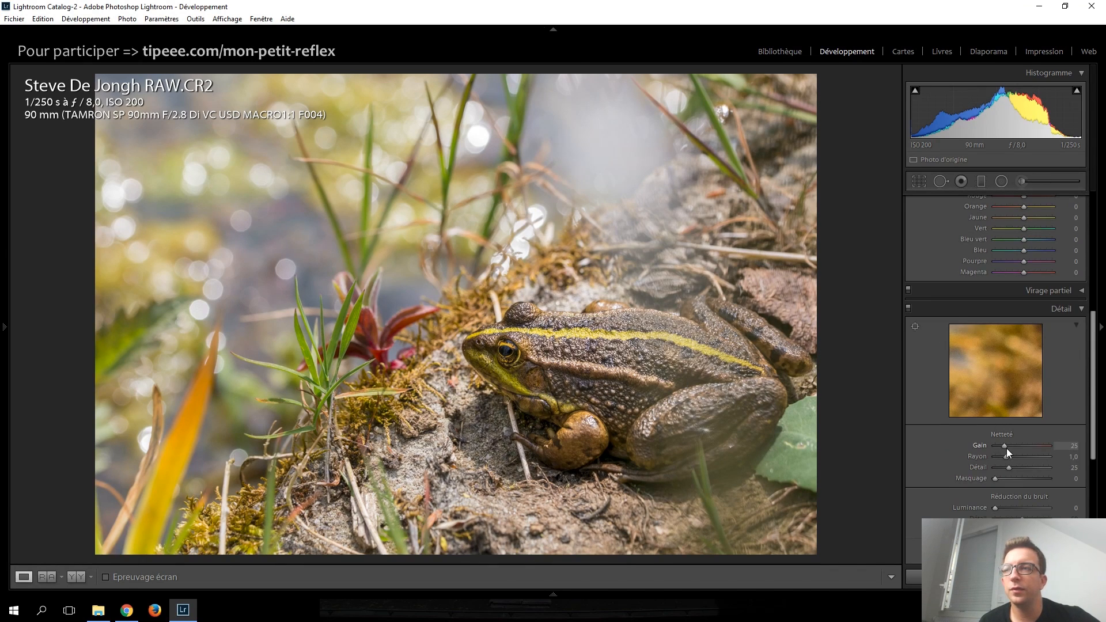
{"action": "scroll", "coordinate": [959, 444], "scroll_direction": "down", "scroll_amount": 4}
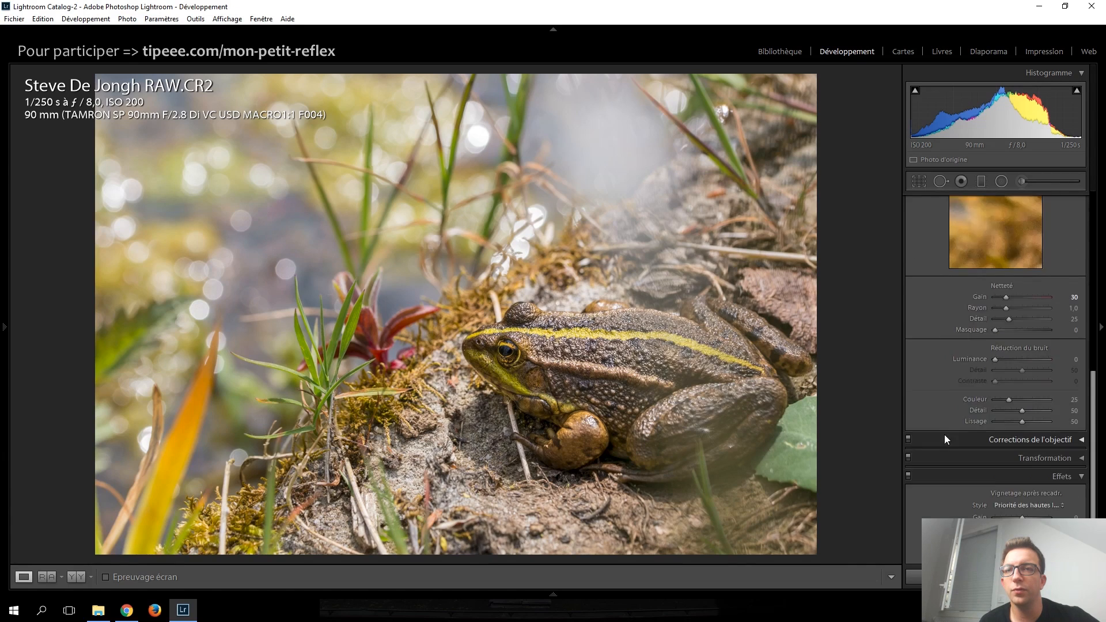
{"action": "left_click_drag", "start_coordinate": [1025, 446], "coordinate": [1021, 446]}
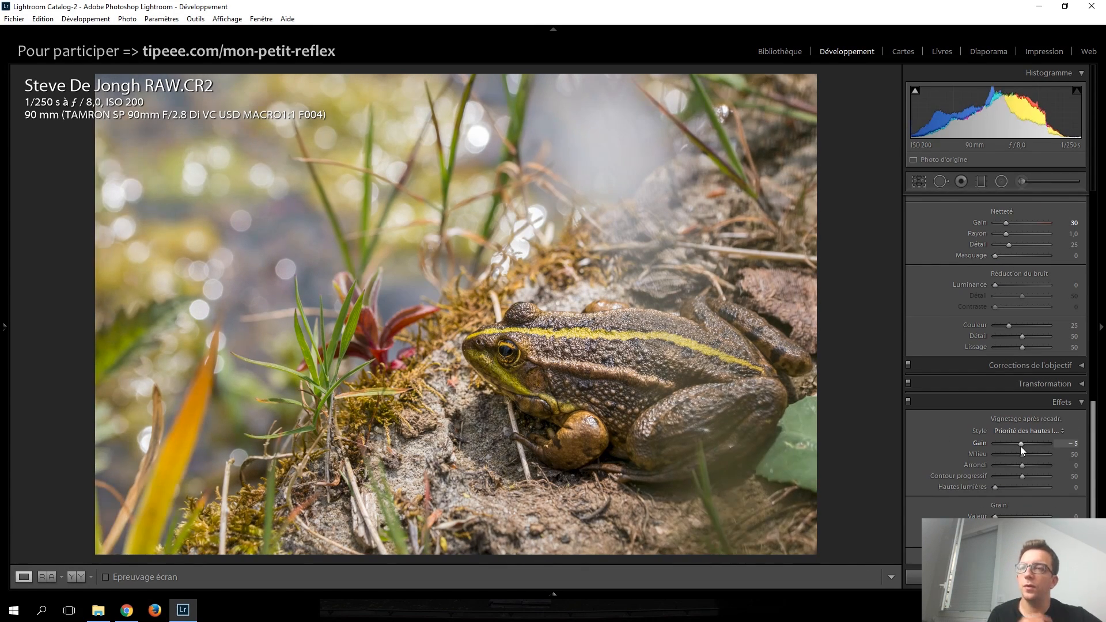
Step: Compare the developed frog photo with its original state before the adjustments, ending on the developed version
{"action": "double_click", "coordinate": [1020, 444]}
{"action": "scroll", "coordinate": [1021, 446], "scroll_direction": "down", "scroll_amount": 2}
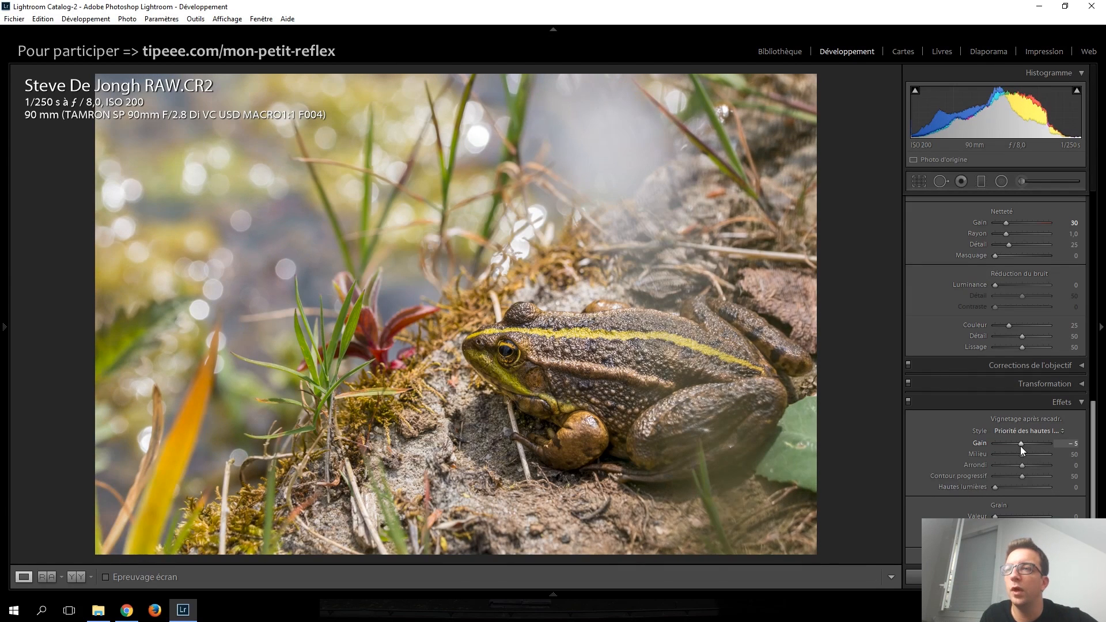
{"action": "scroll", "coordinate": [1021, 446], "scroll_direction": "up", "scroll_amount": 1}
{"action": "scroll", "coordinate": [943, 440], "scroll_direction": "up", "scroll_amount": 10}
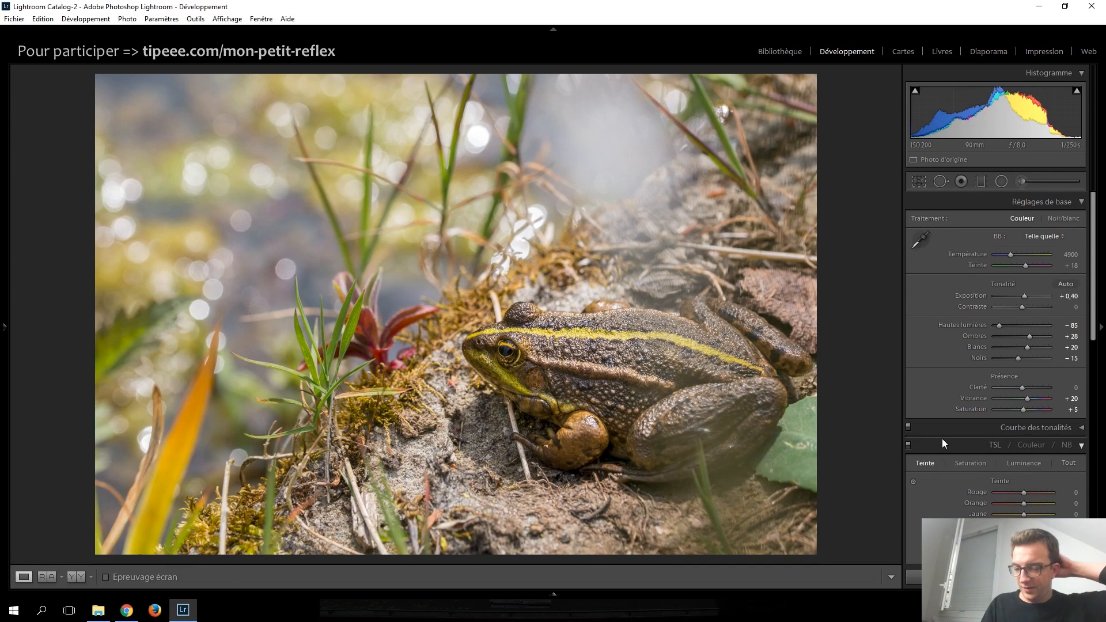
{"action": "key", "text": "backslash"}
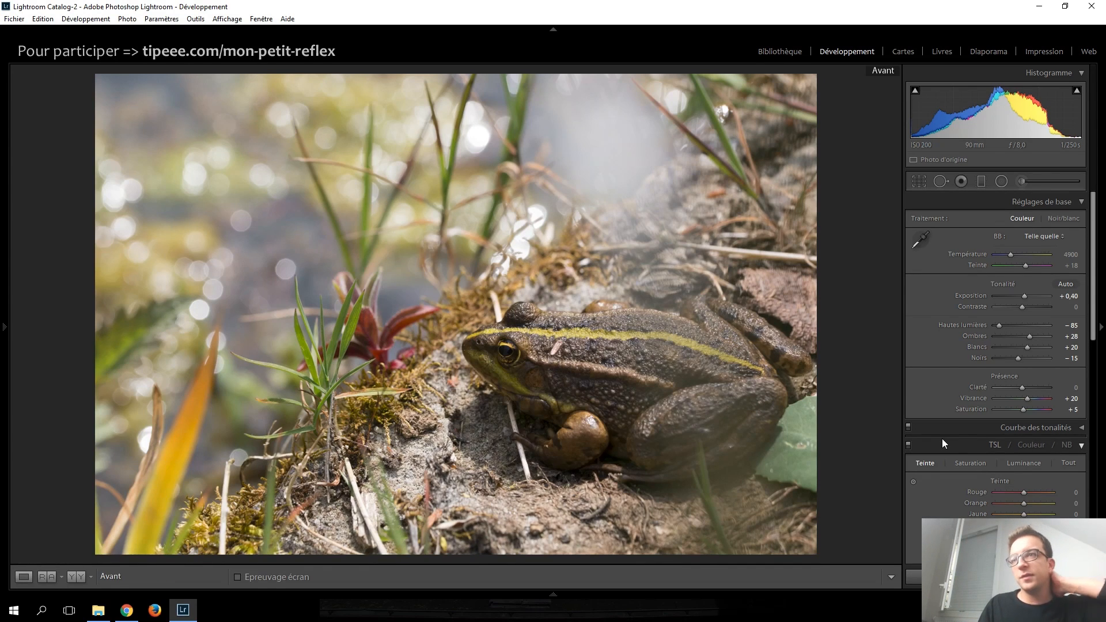
{"action": "key", "text": "backslash"}
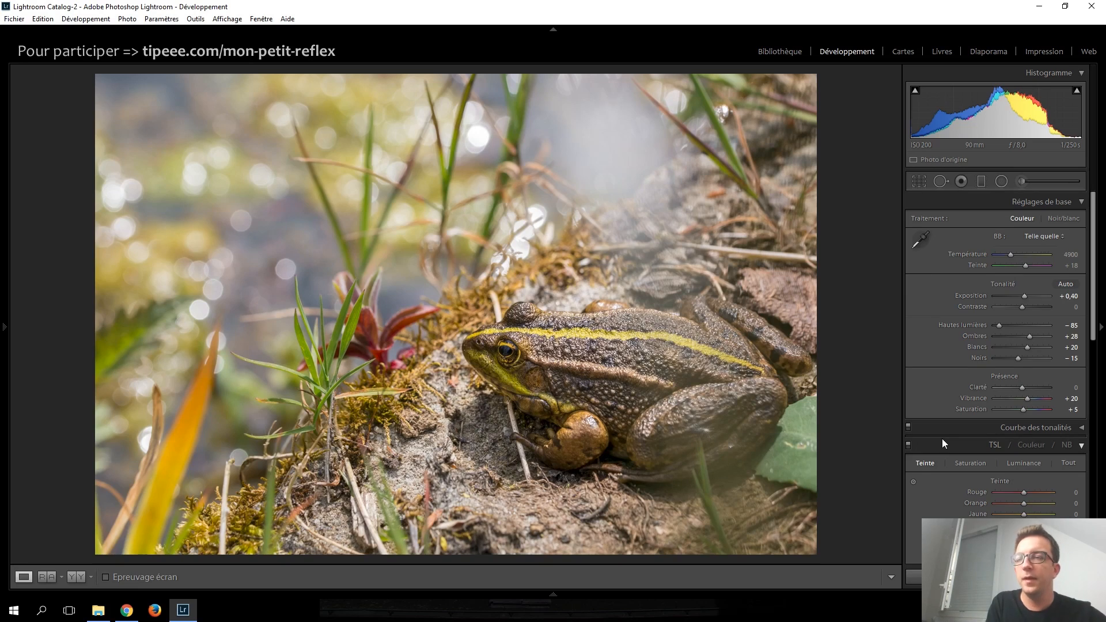
Step: Compare the developed frog RAW with the neighbouring already edited version of the photo, switching repeatedly to examine framing, background brightness and frog detail
{"action": "key", "text": "Right"}
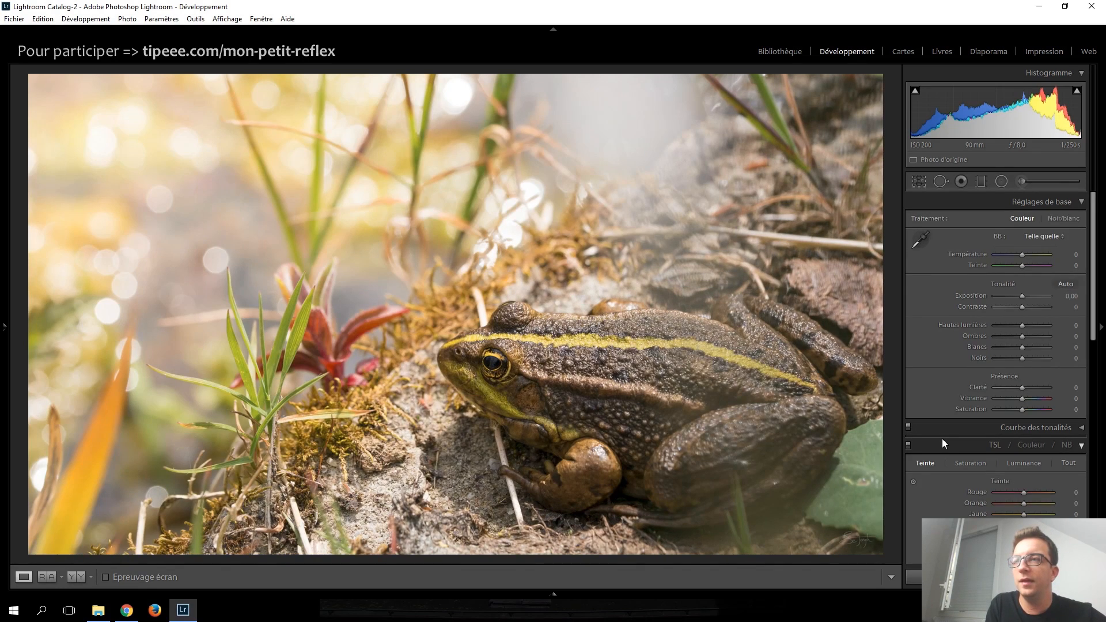
{"action": "key", "text": "Left"}
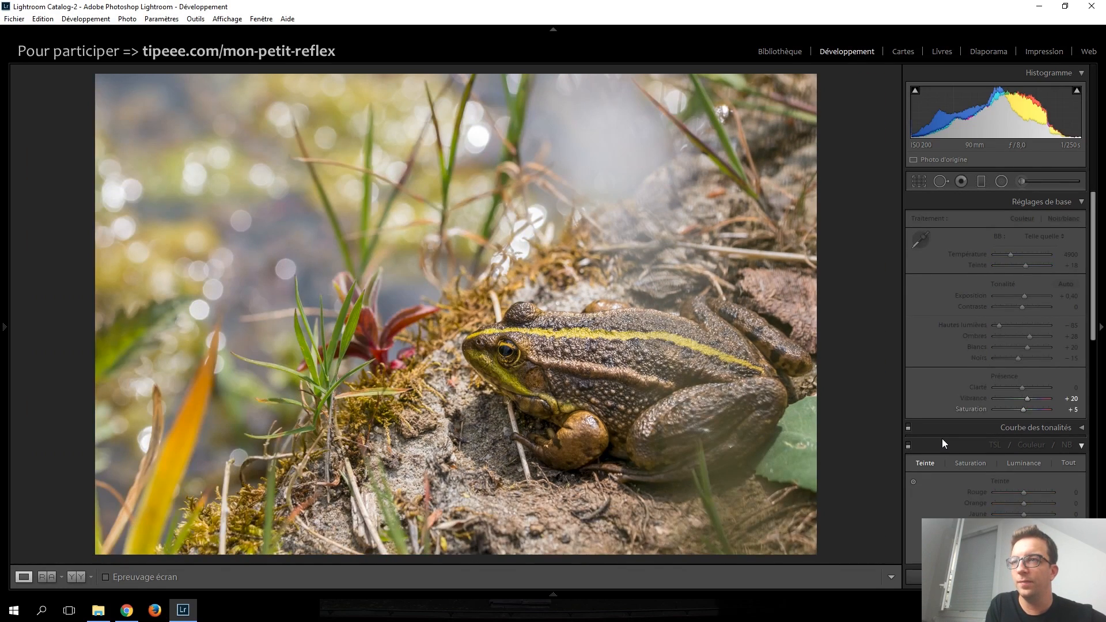
{"action": "key", "text": "Right"}
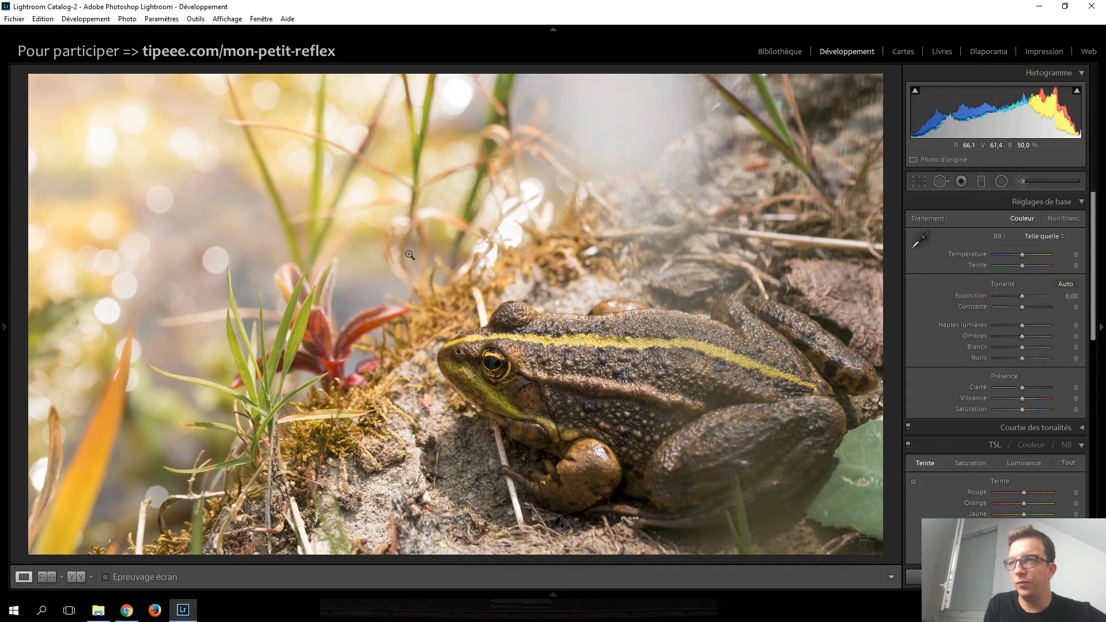
{"action": "key", "text": "Right"}
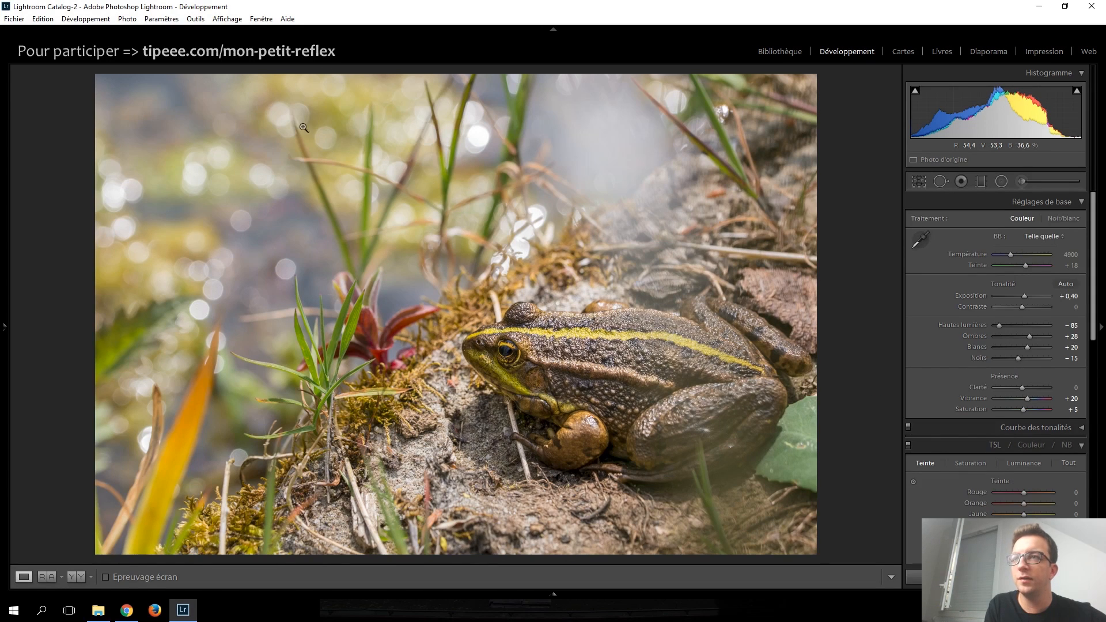
{"action": "key", "text": "Right"}
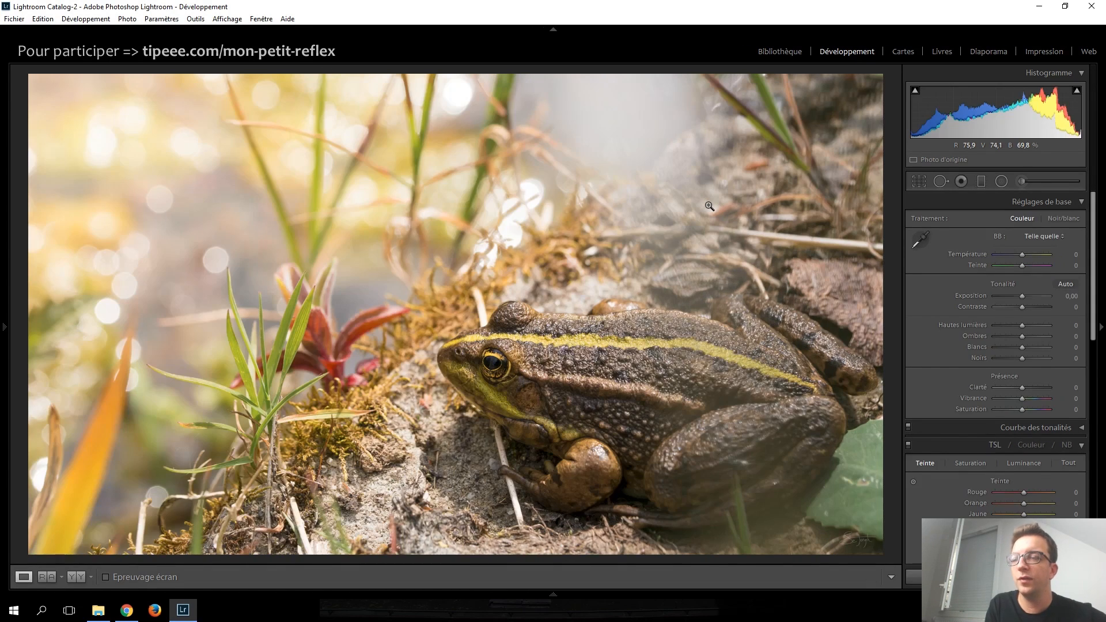
{"action": "key", "text": "Left"}
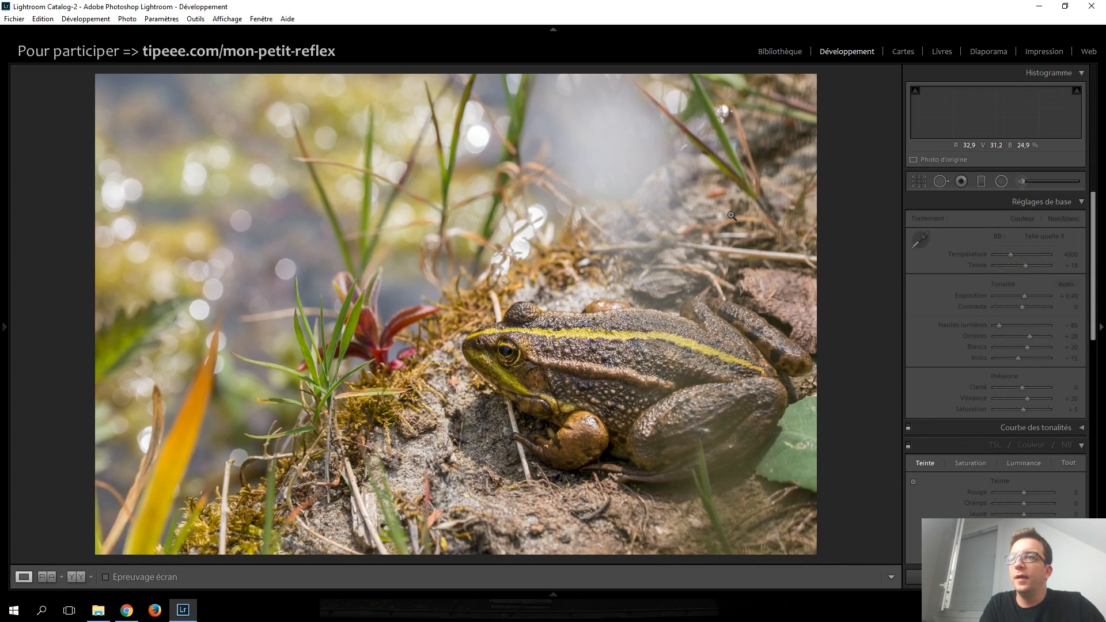
{"action": "key", "text": "Right"}
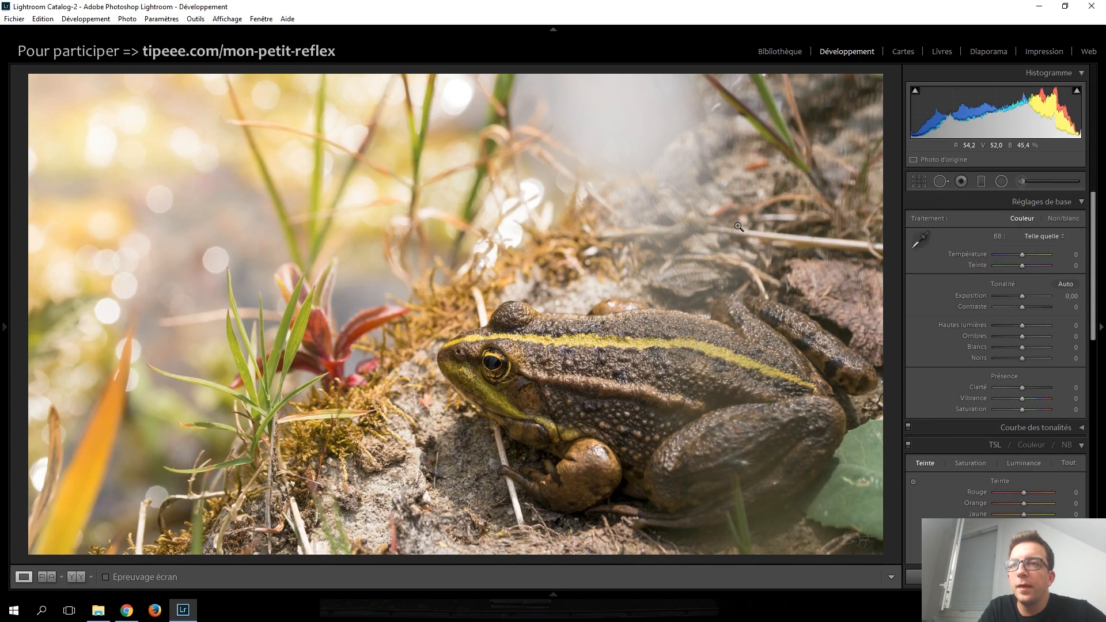
{"action": "key", "text": "Left"}
{"action": "key", "text": "Right"}
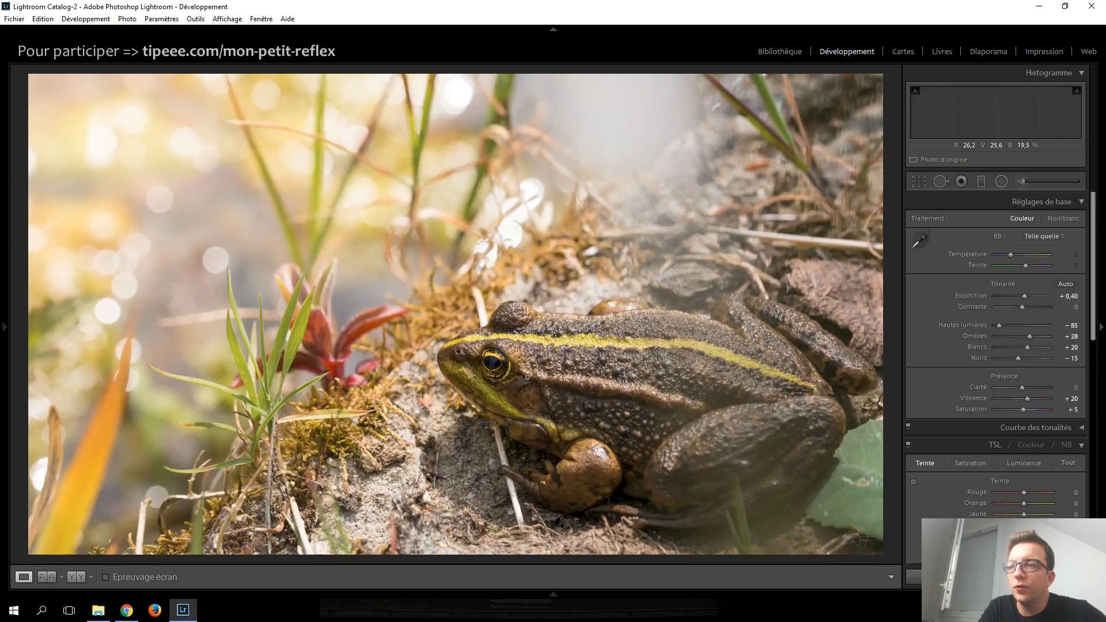
{"action": "key", "text": "Left"}
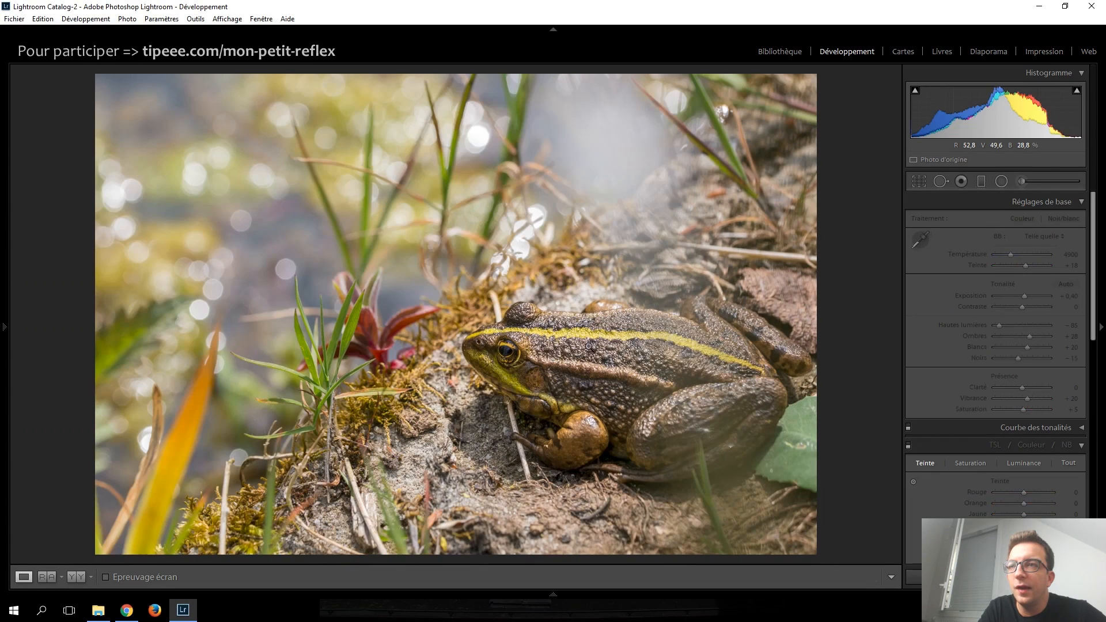
{"action": "key", "text": "Right"}
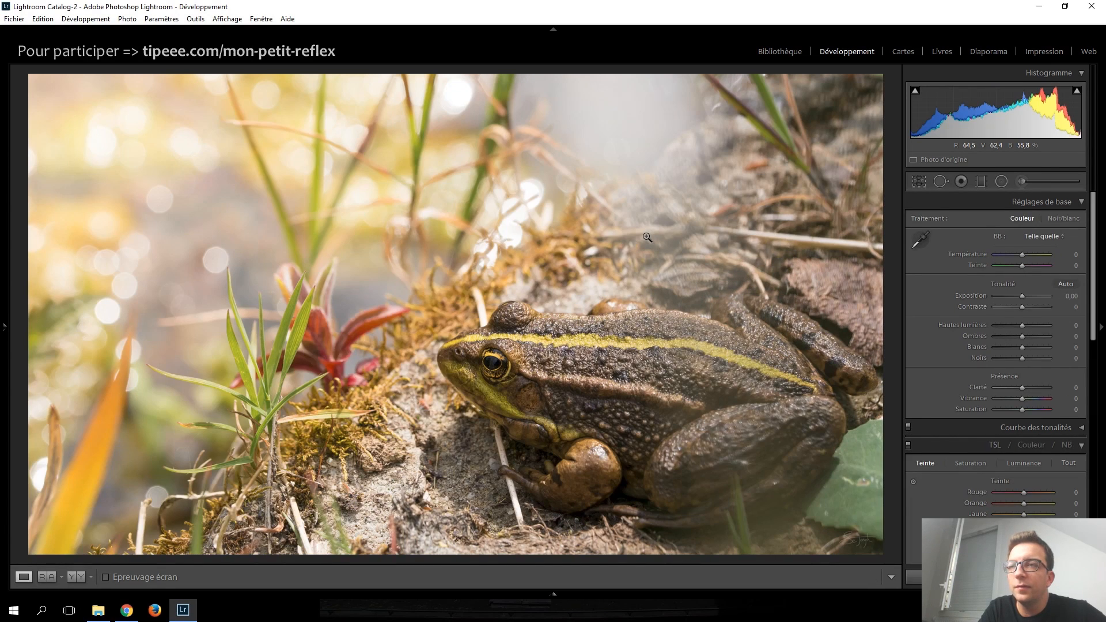